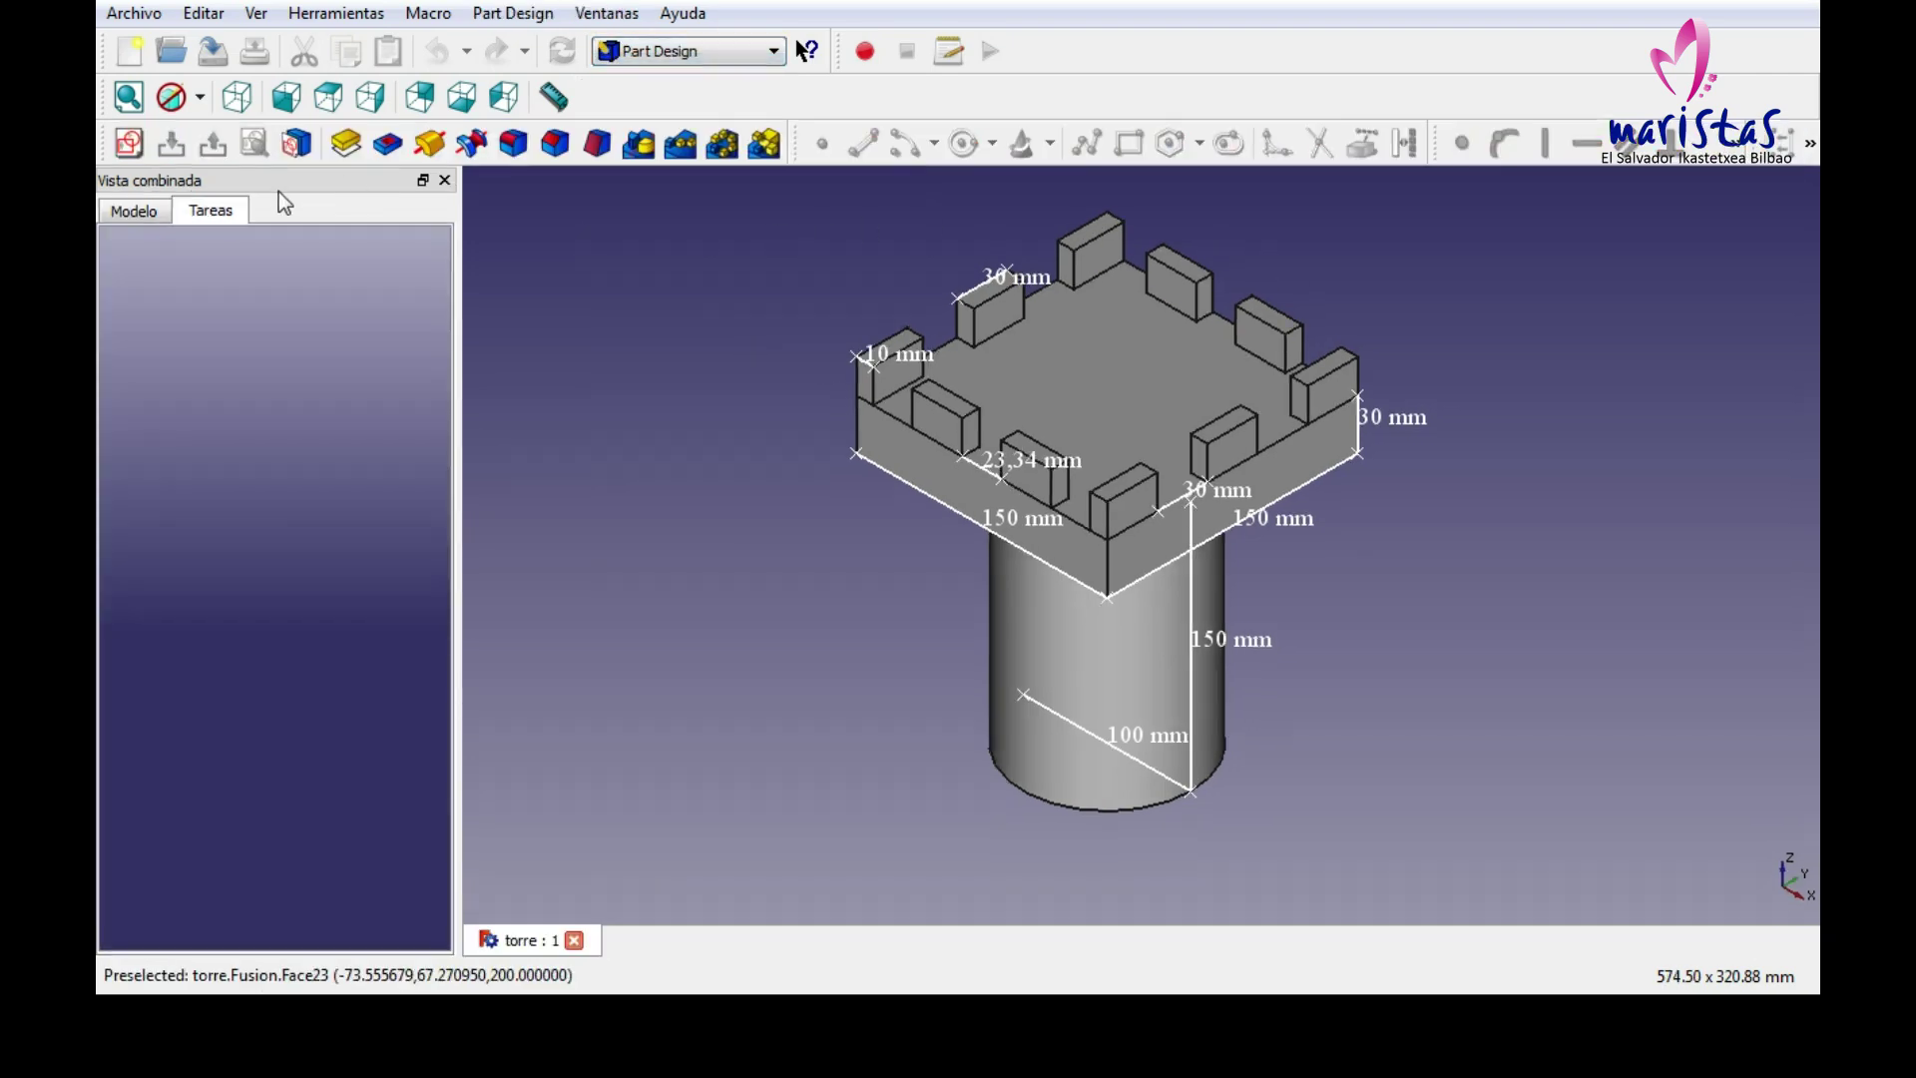
Examine the finished Torre solid by selecting it in the model tree and clearing the selection again.
{"action": "left_click", "coordinate": [135, 210]}
{"action": "left_click", "coordinate": [200, 367]}
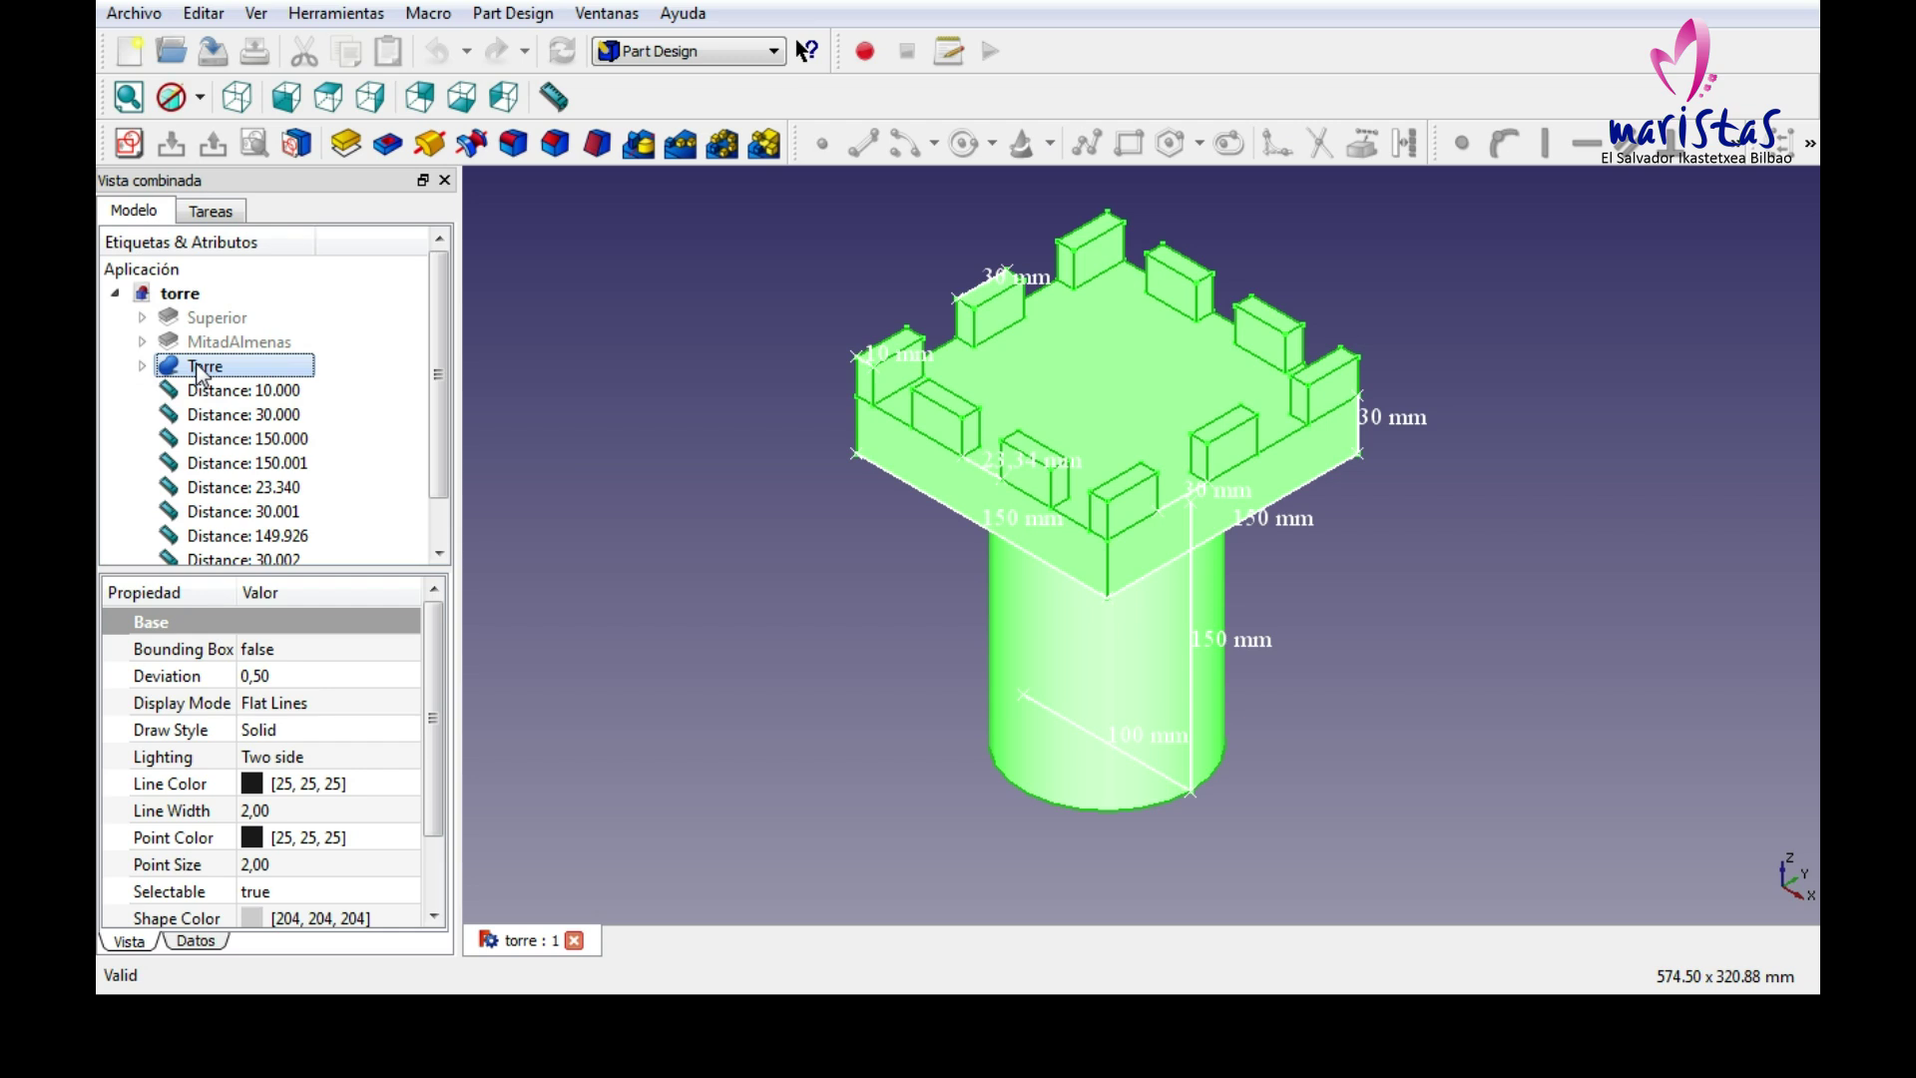
{"action": "left_click", "coordinate": [835, 515]}
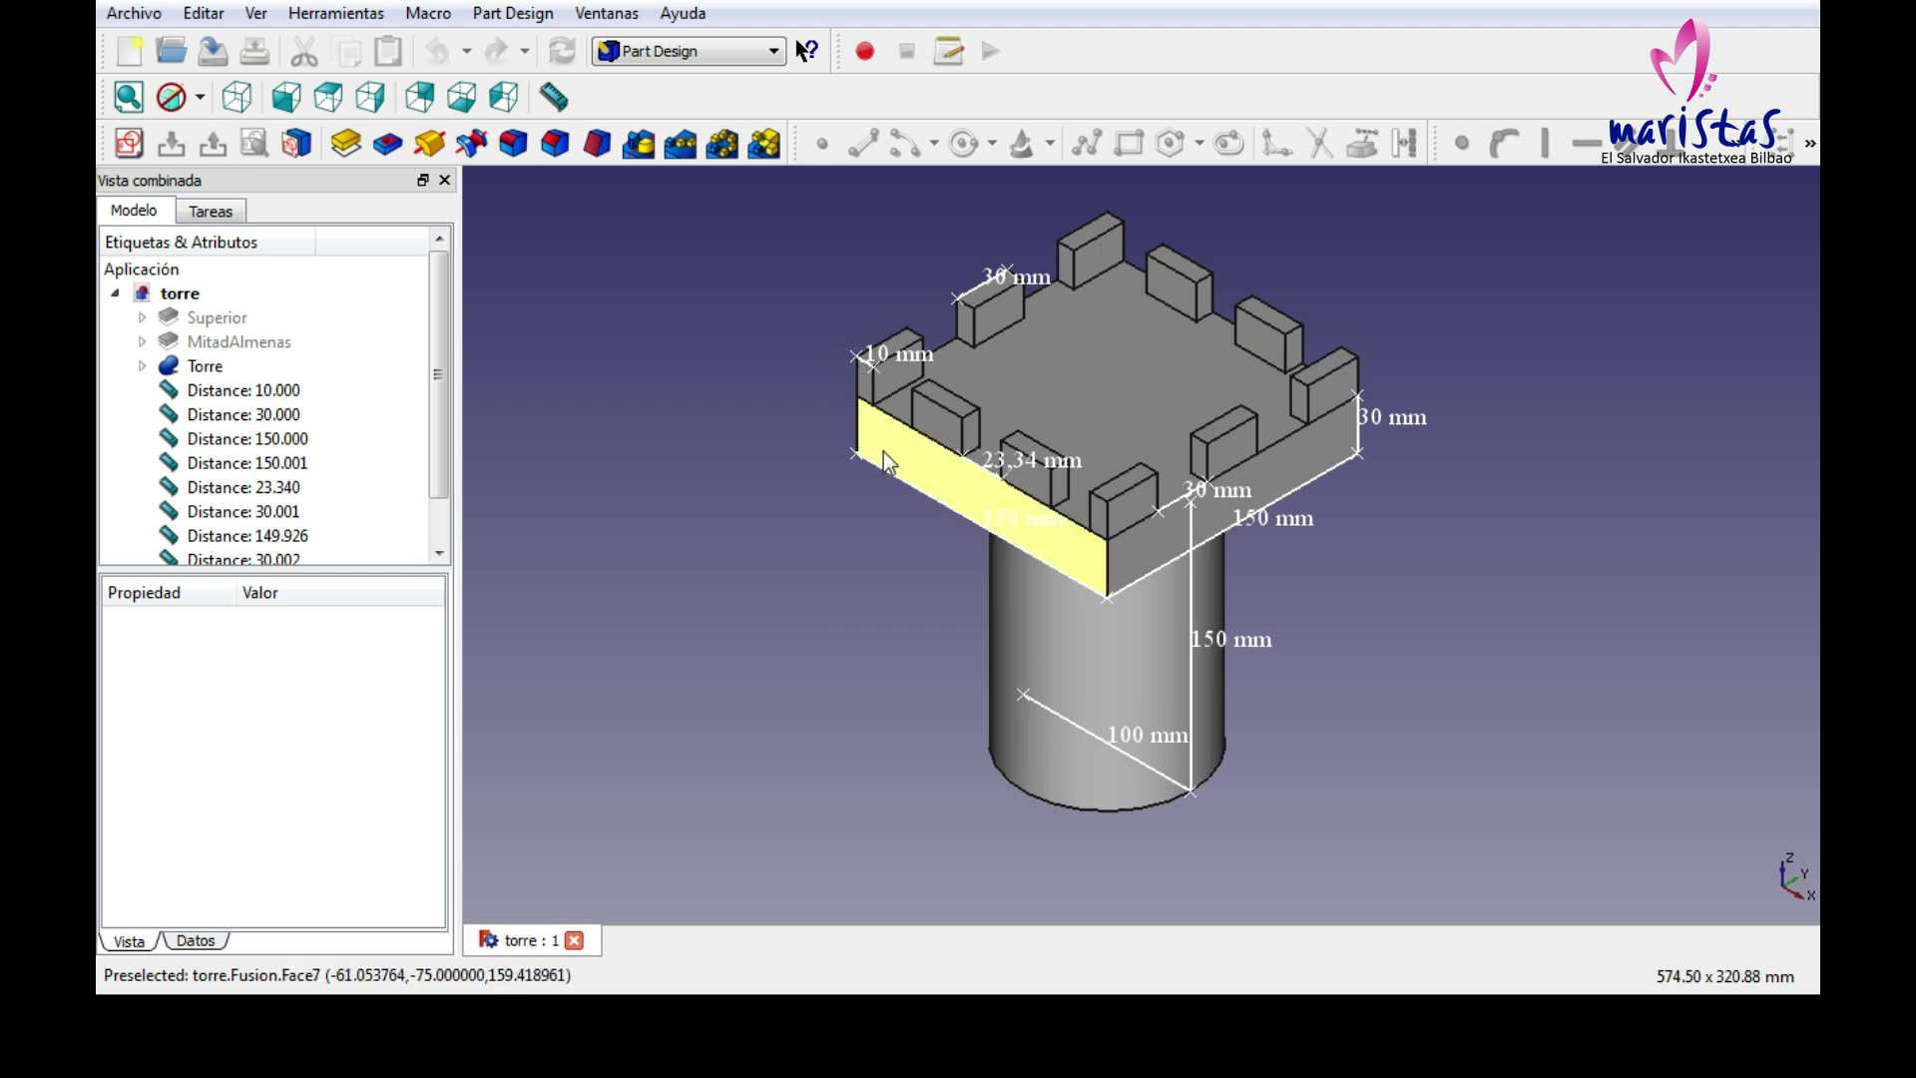
Add a linear distance measurement for the height of a battlement block on the tower's top platform.
{"action": "left_click", "coordinate": [553, 97]}
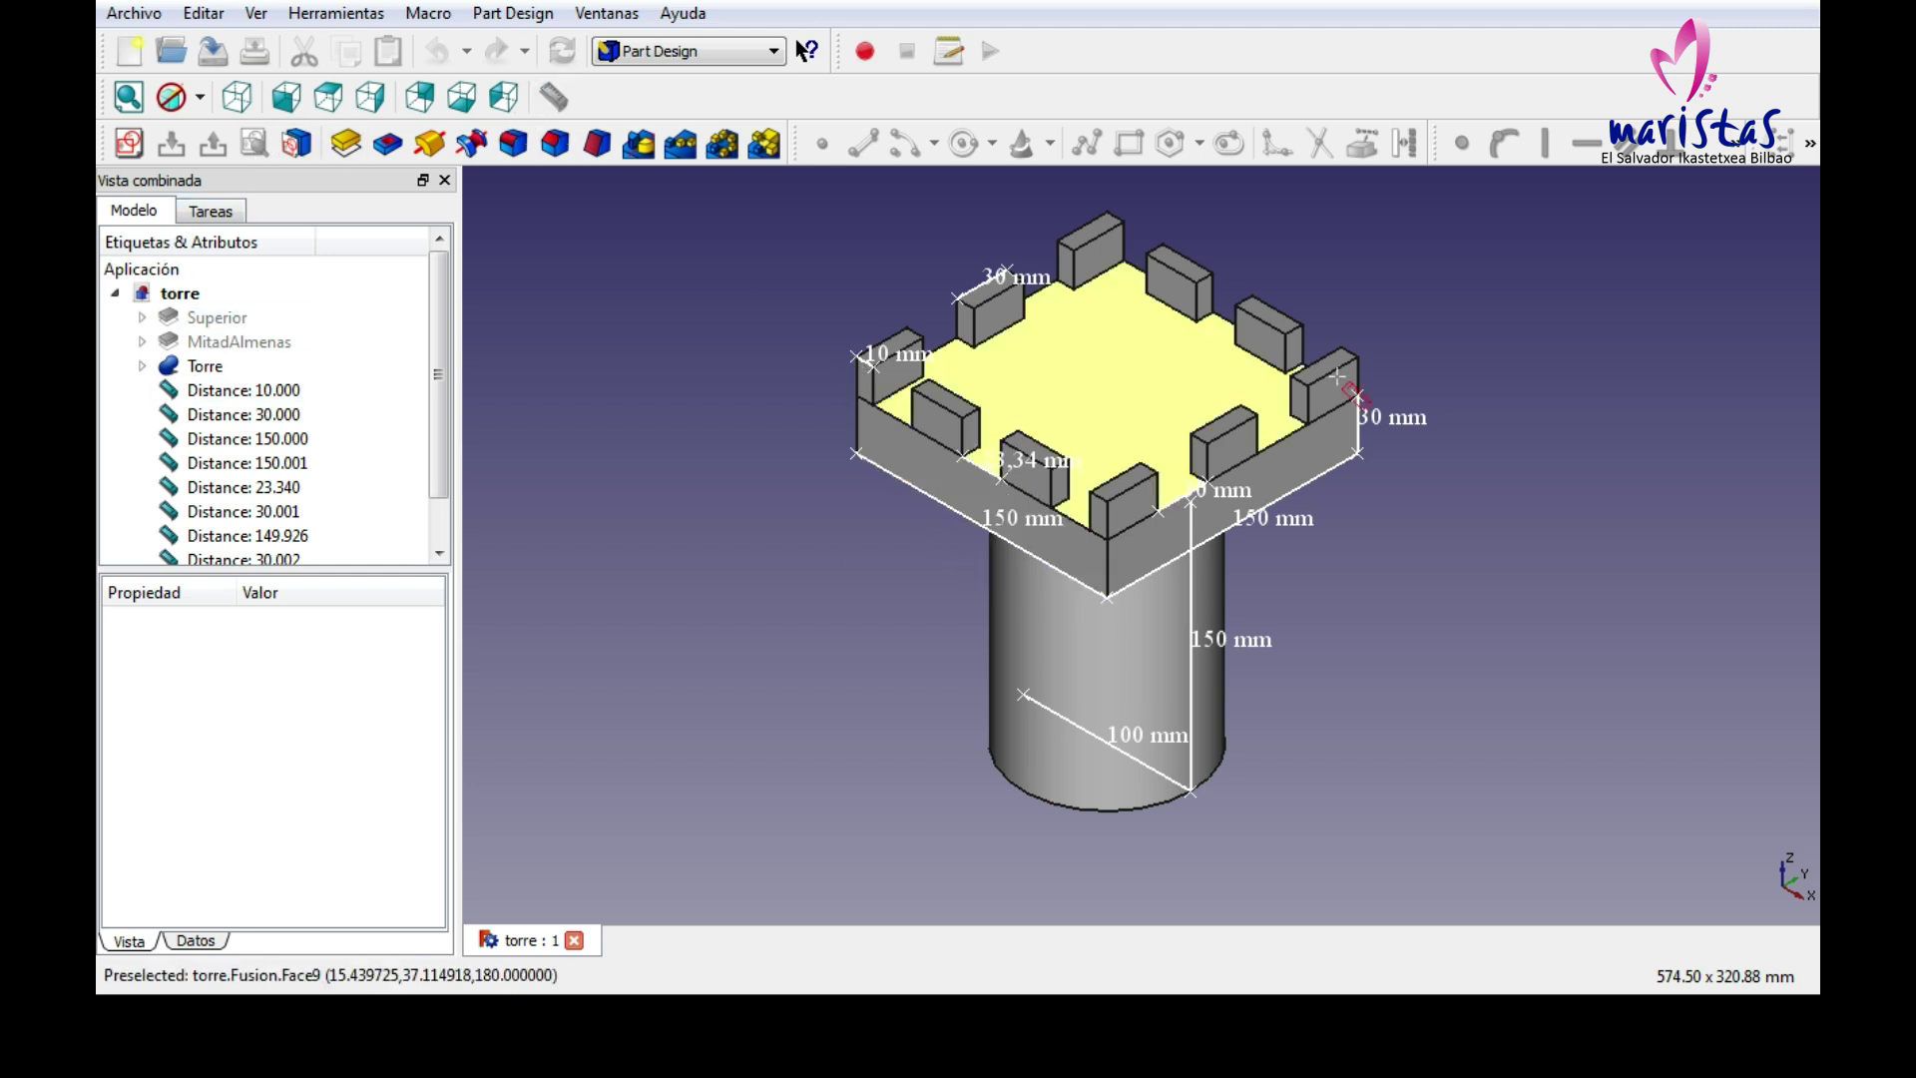
{"action": "left_click", "coordinate": [1304, 325]}
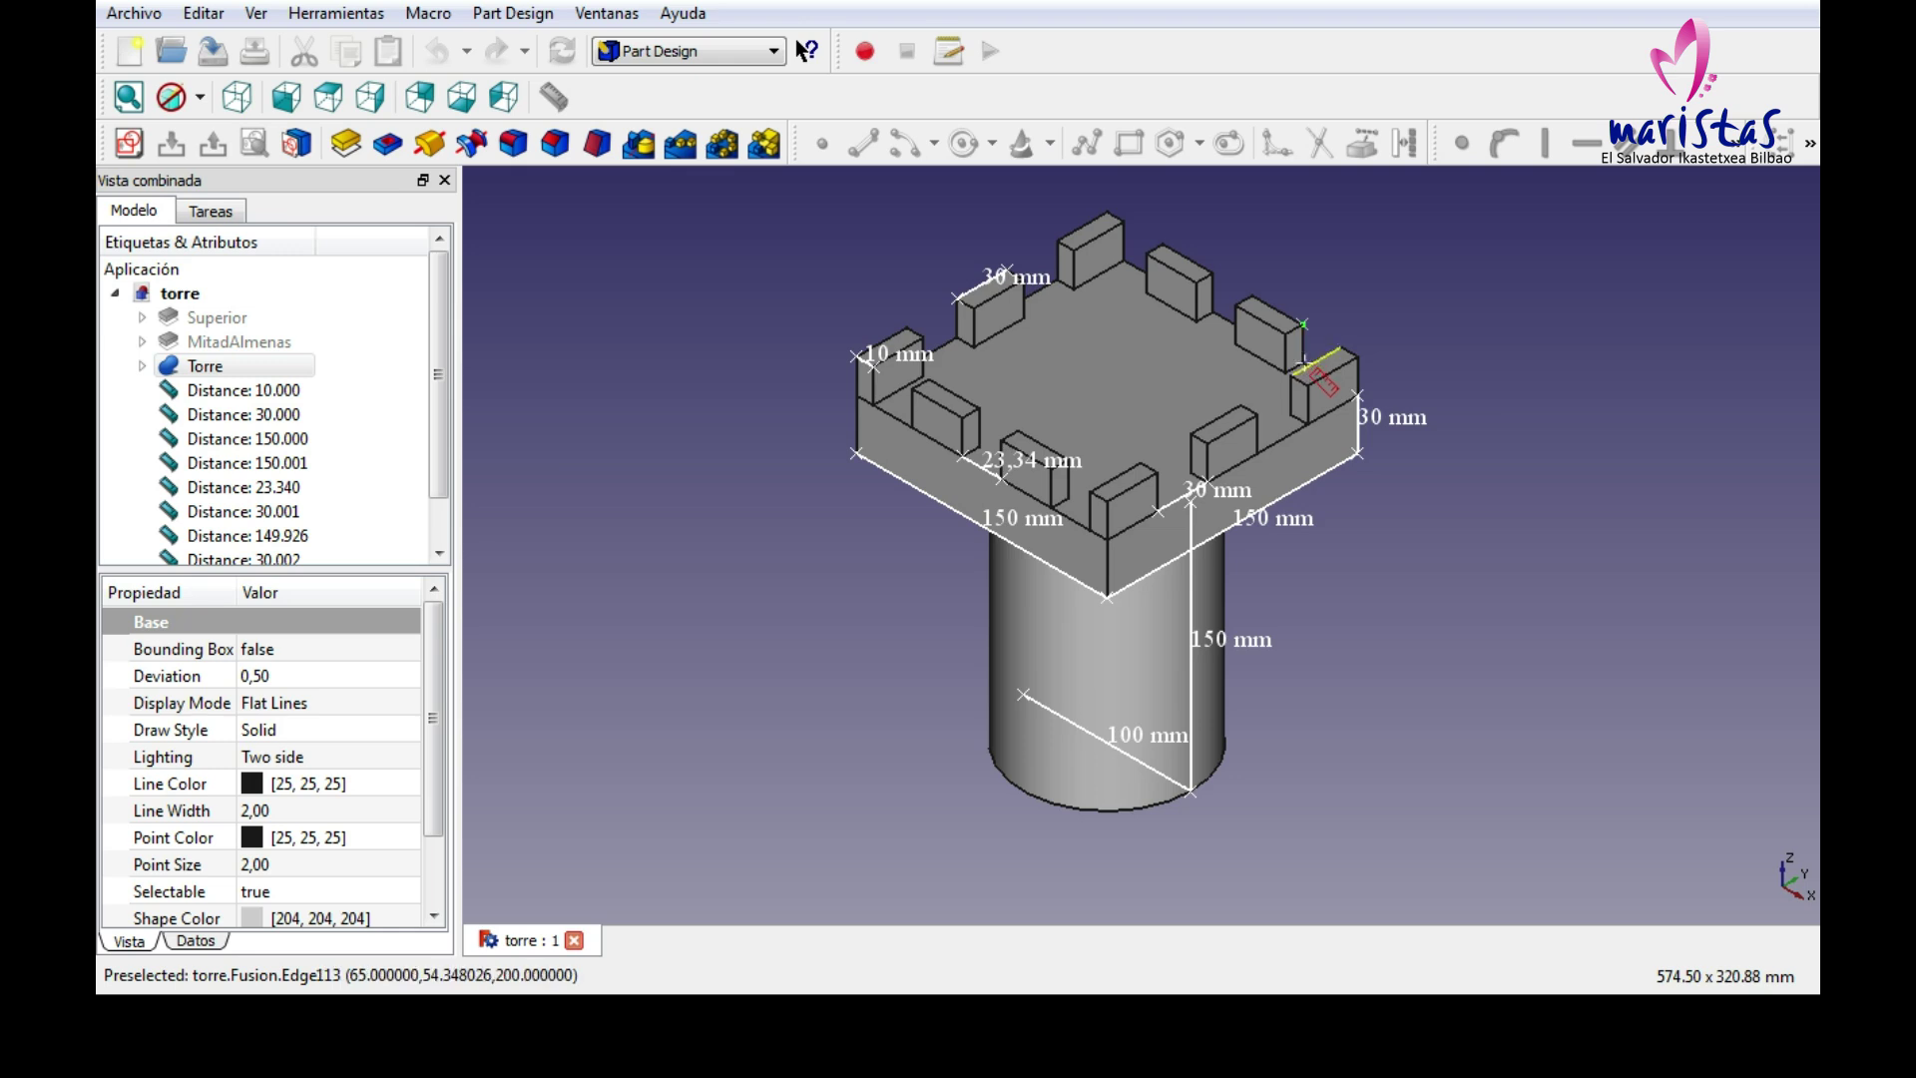
{"action": "scroll", "coordinate": [1307, 364], "scroll_direction": "up", "scroll_amount": 3}
{"action": "middle_click_drag", "start_coordinate": [1616, 241], "coordinate": [1573, 471]}
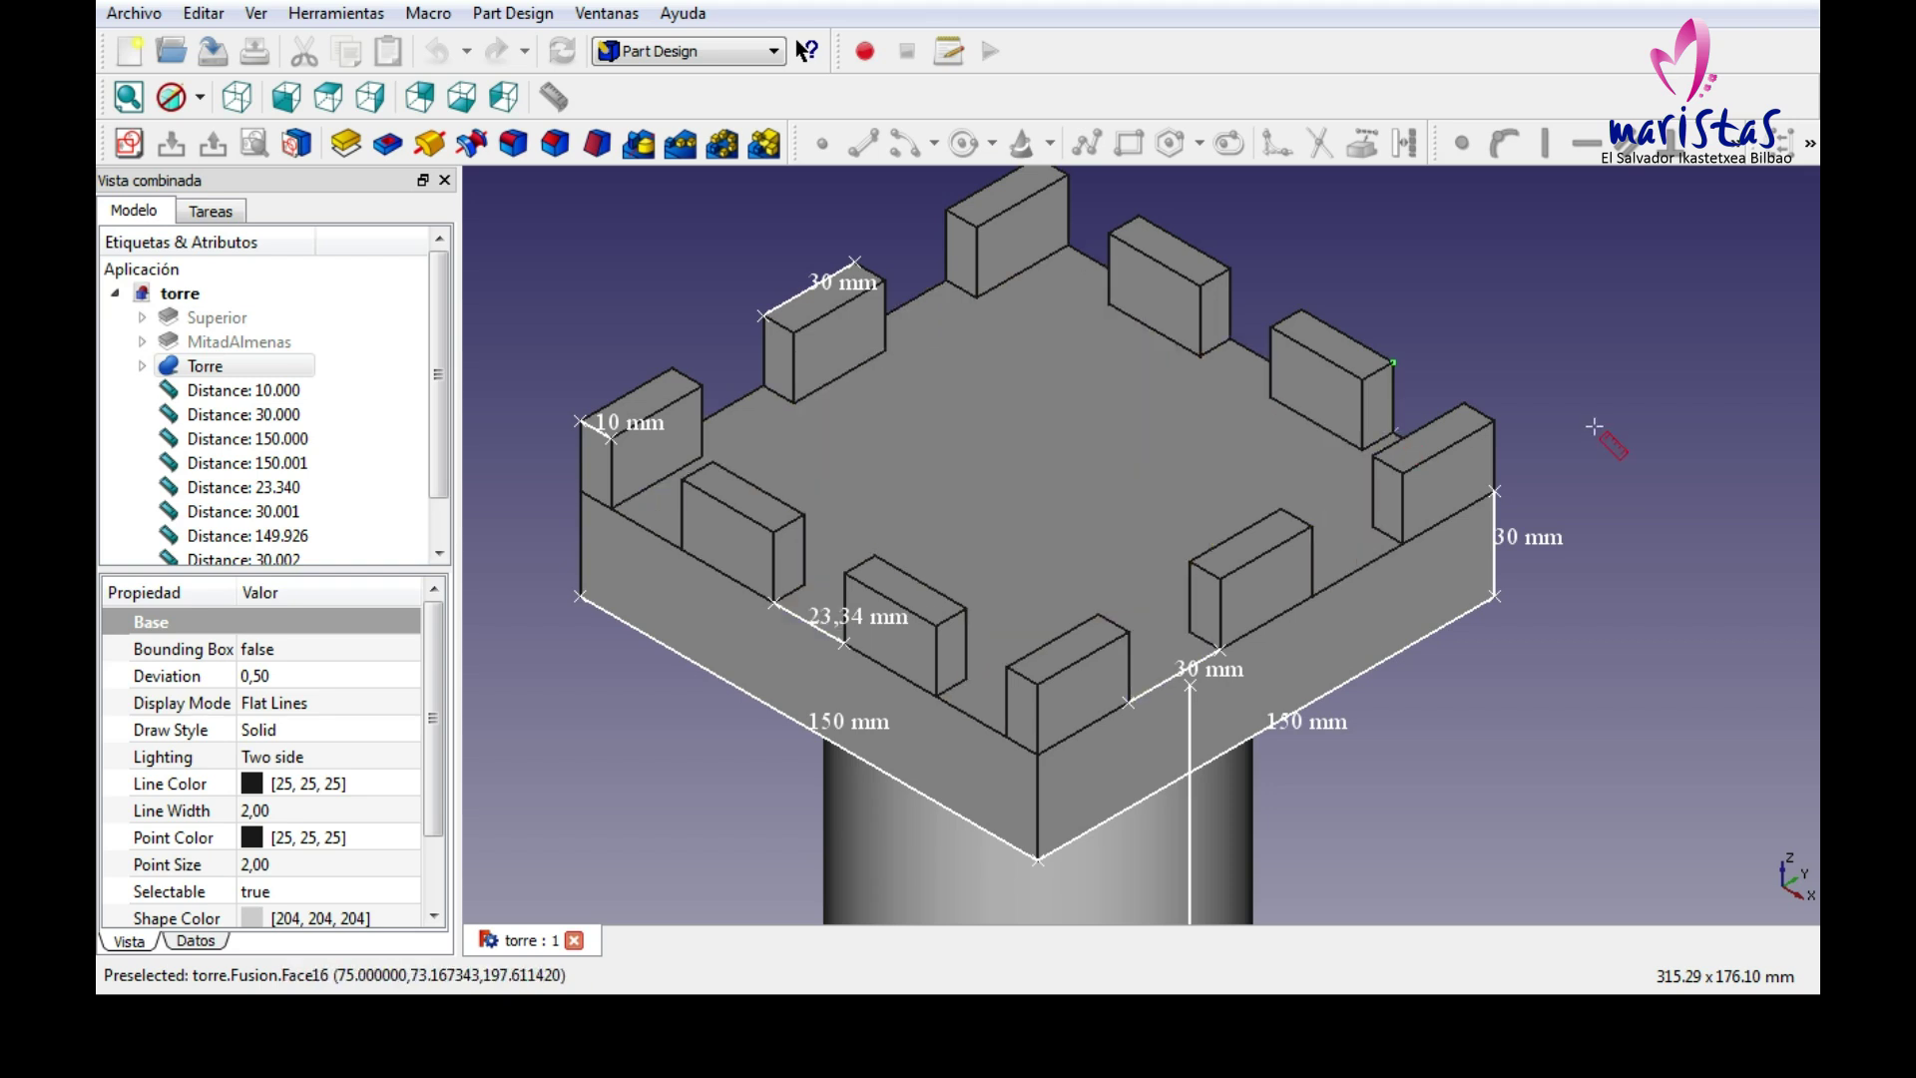
{"action": "left_click", "coordinate": [1394, 362]}
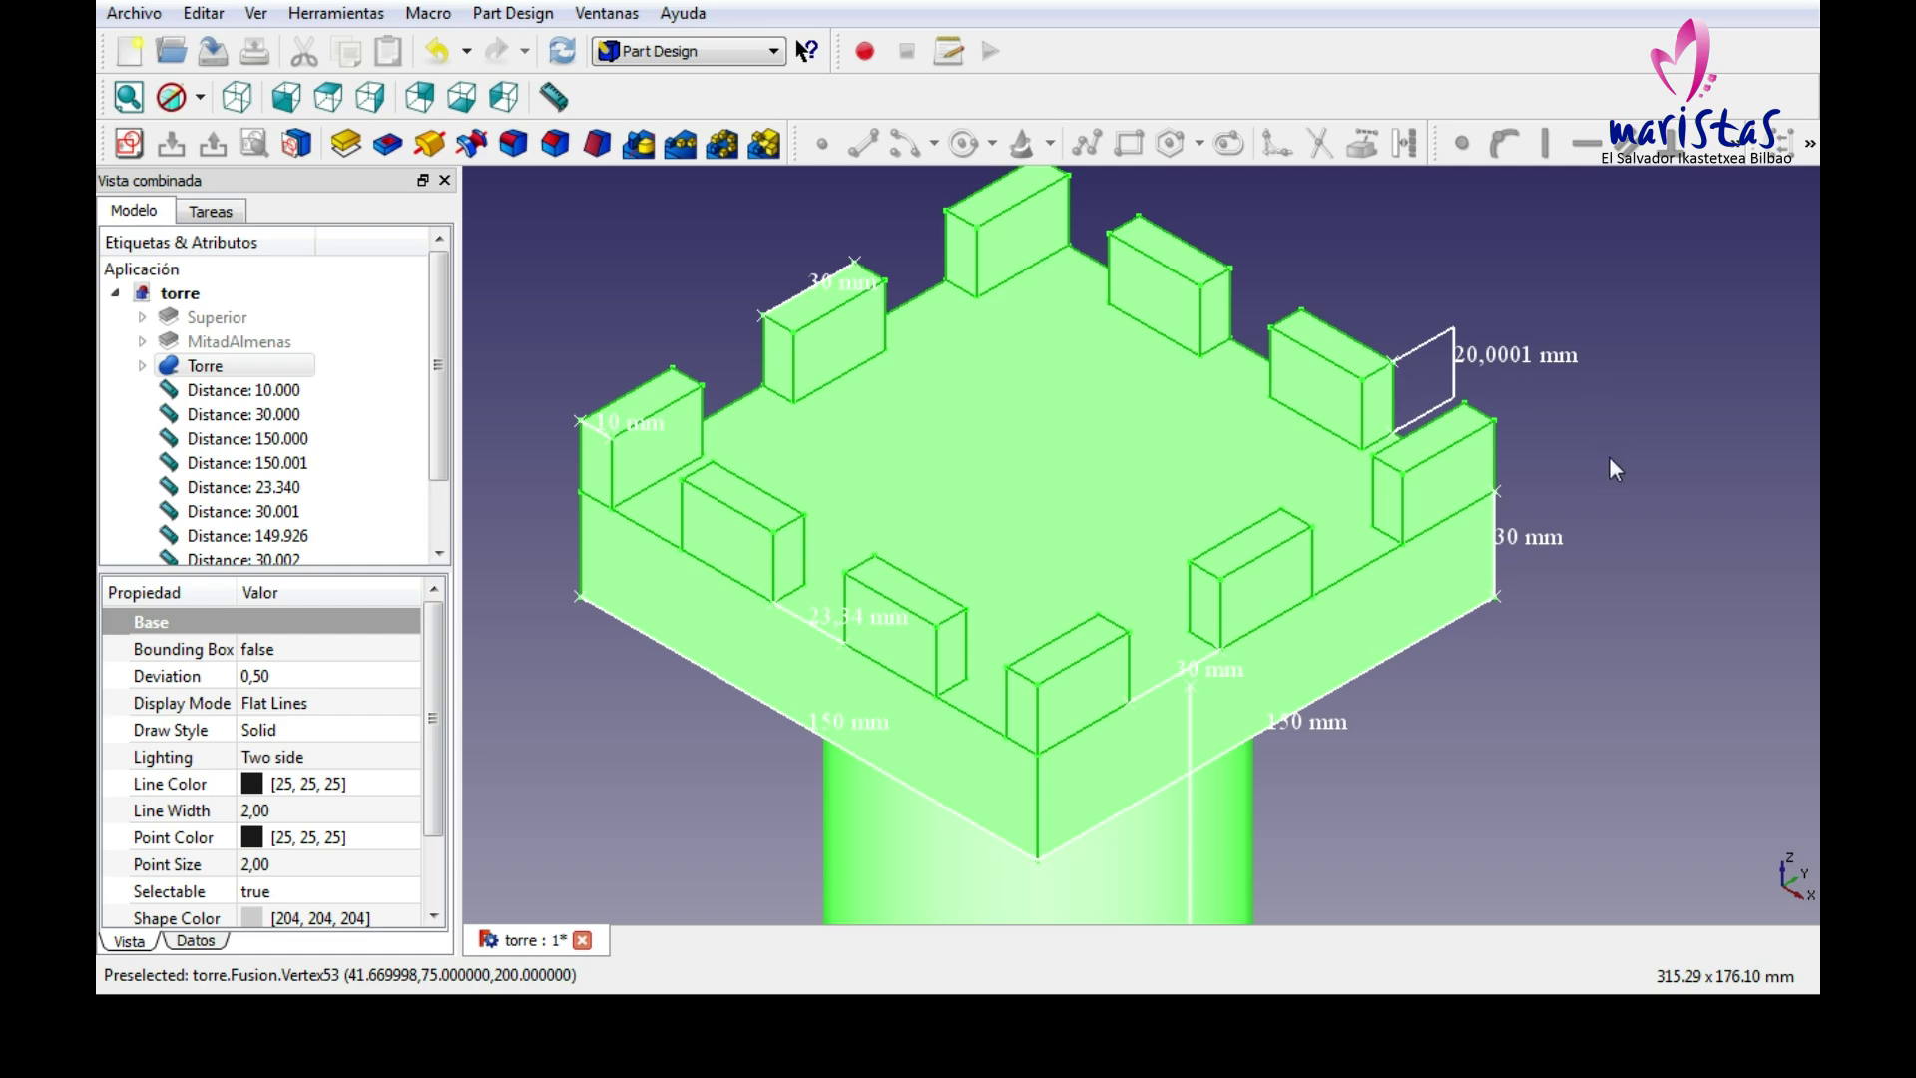
{"action": "scroll", "coordinate": [1483, 467], "scroll_direction": "down", "scroll_amount": 2}
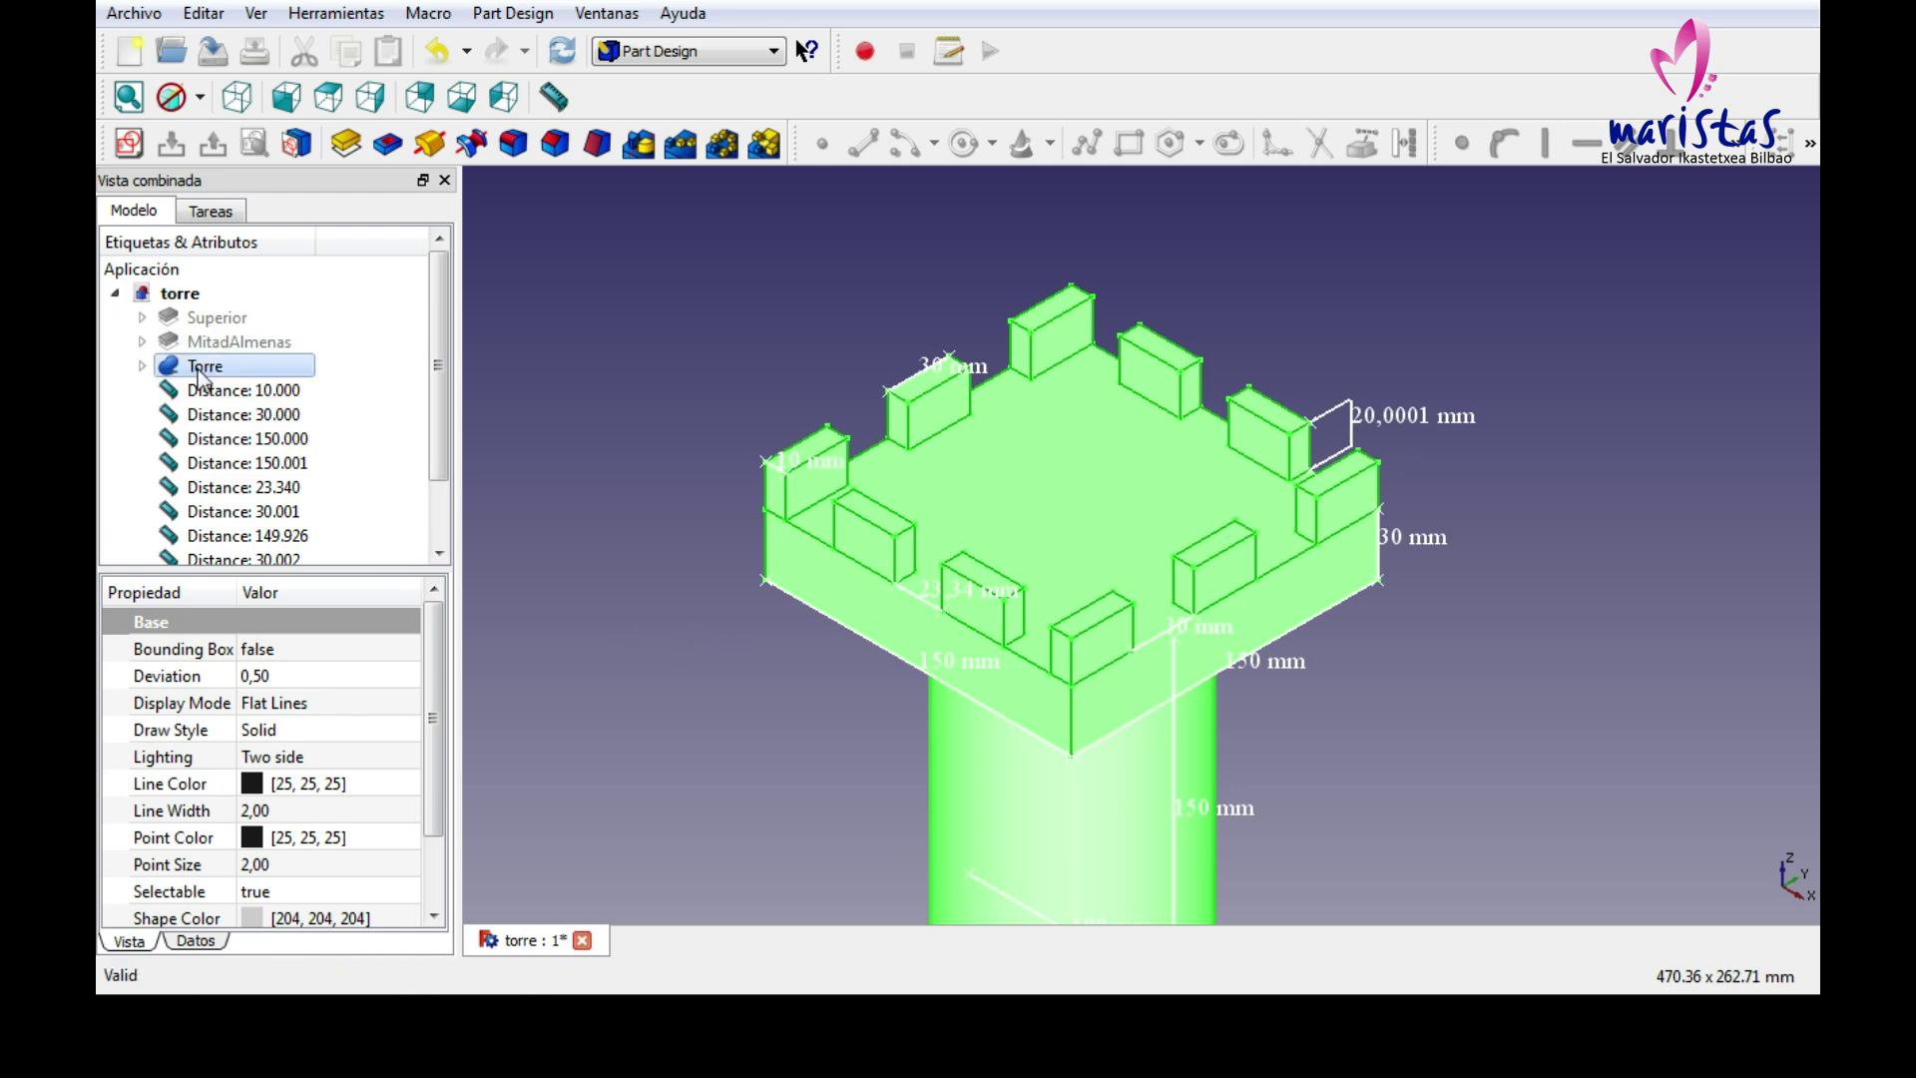
Clear the tower's selection, bring the whole tower into view and save the torre document.
{"action": "key", "text": "Down"}
{"action": "middle_click_drag", "start_coordinate": [723, 679], "coordinate": [736, 556]}
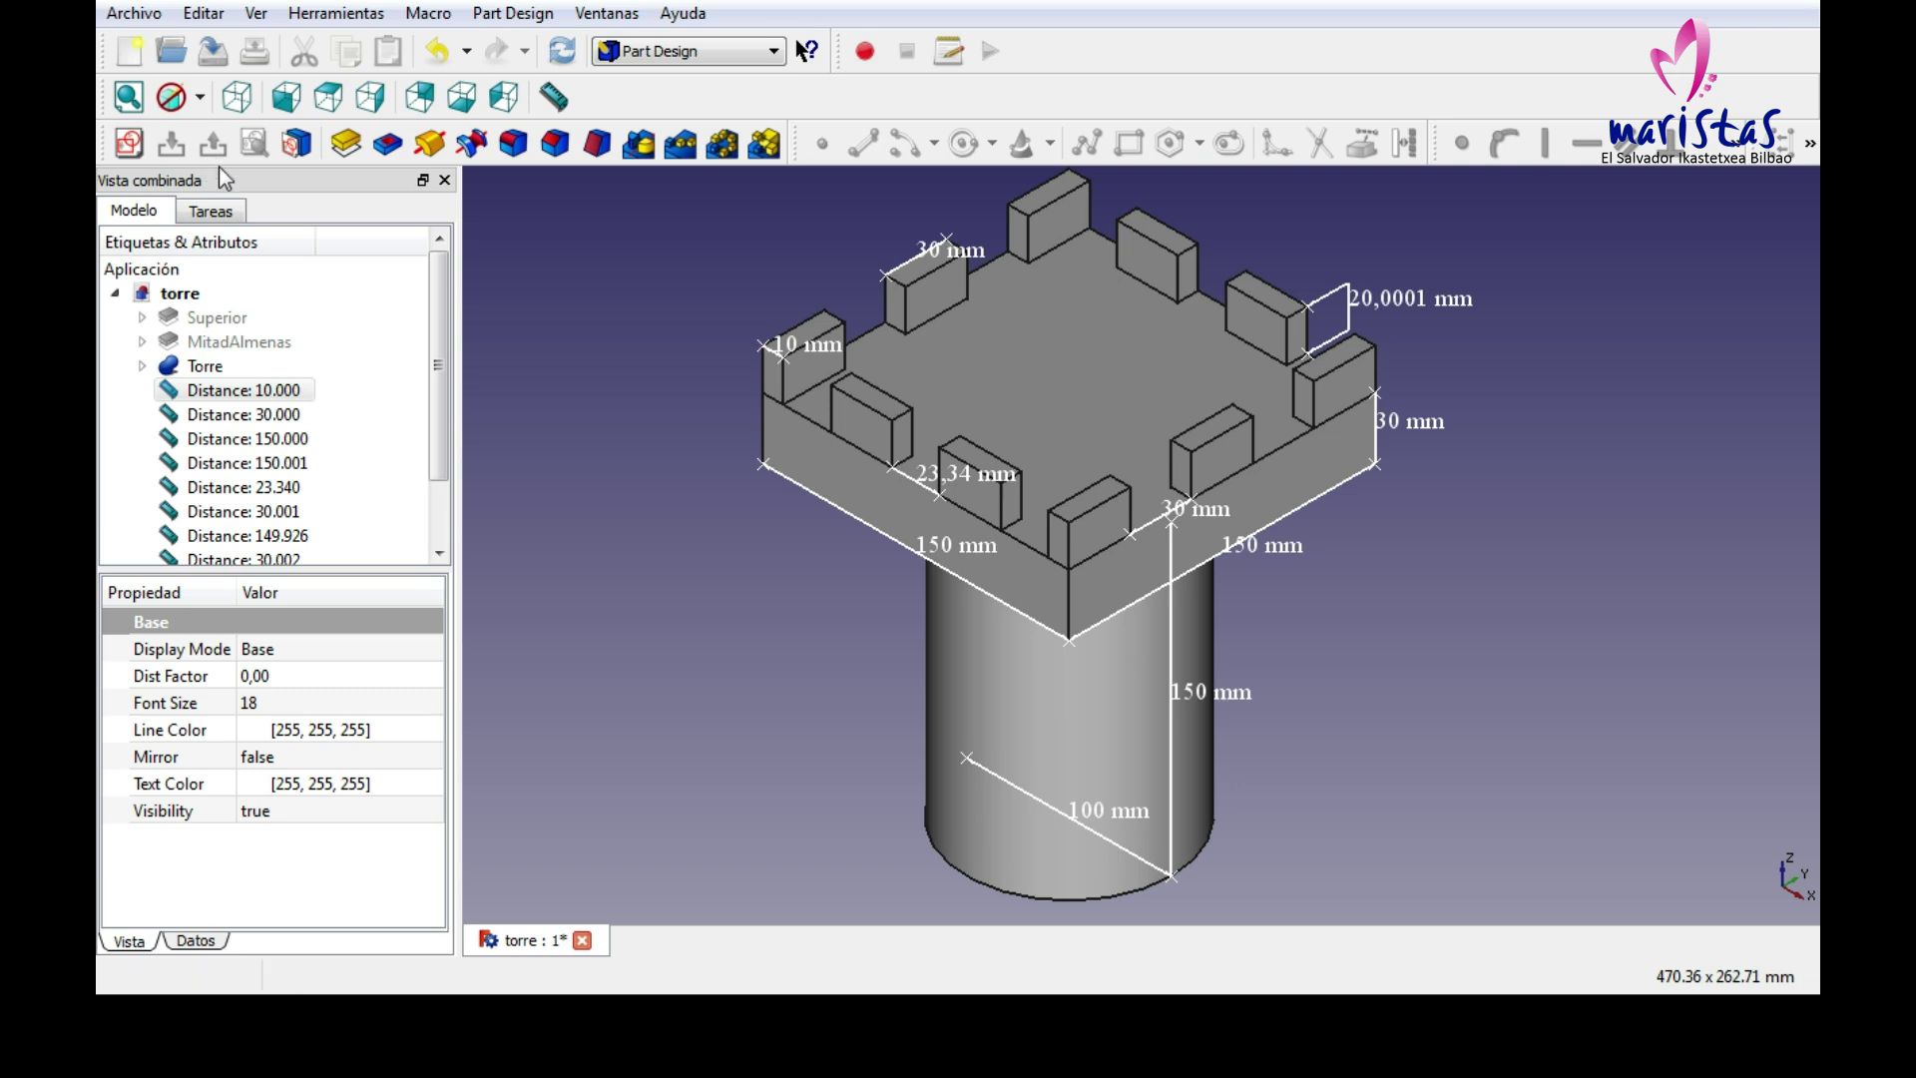
{"action": "key", "text": "ctrl+s"}
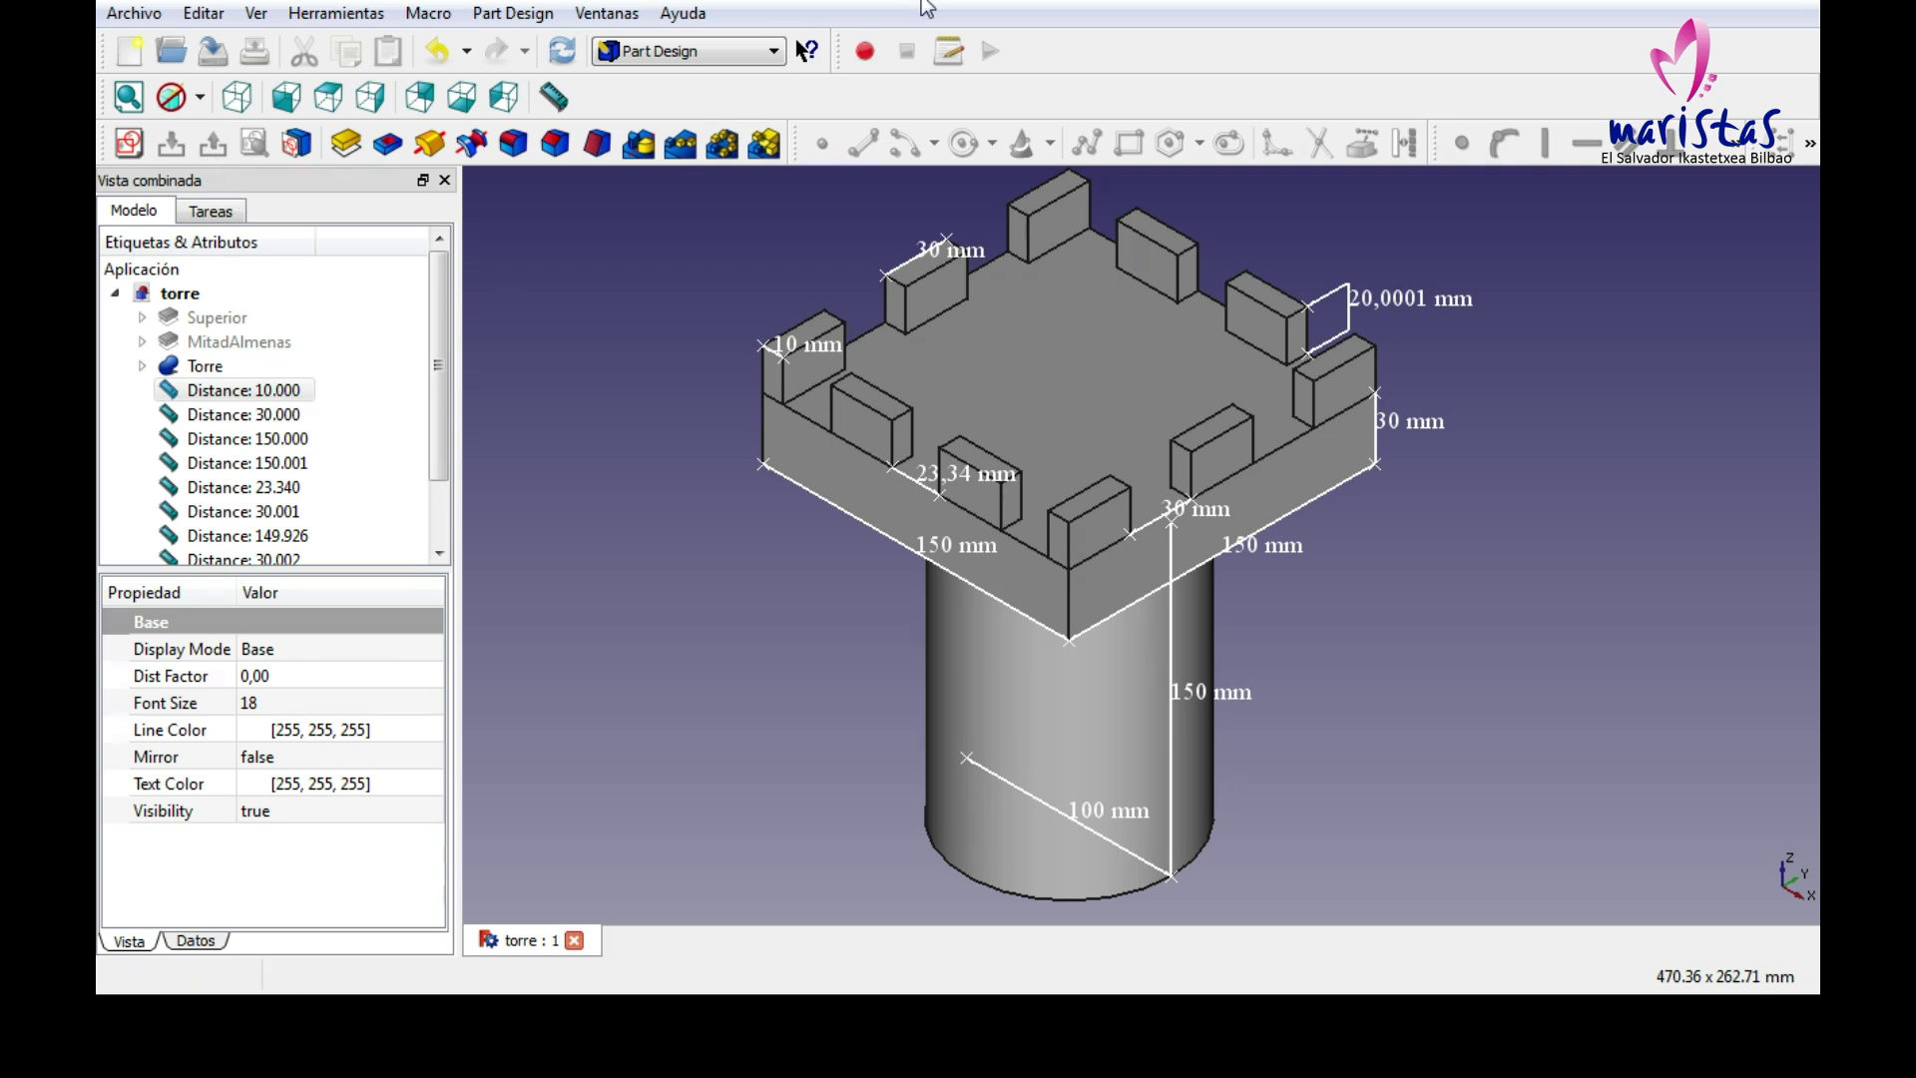
Create a new empty document and dock the sketch geometry tools in the same row as the view tools.
{"action": "left_click", "coordinate": [131, 52]}
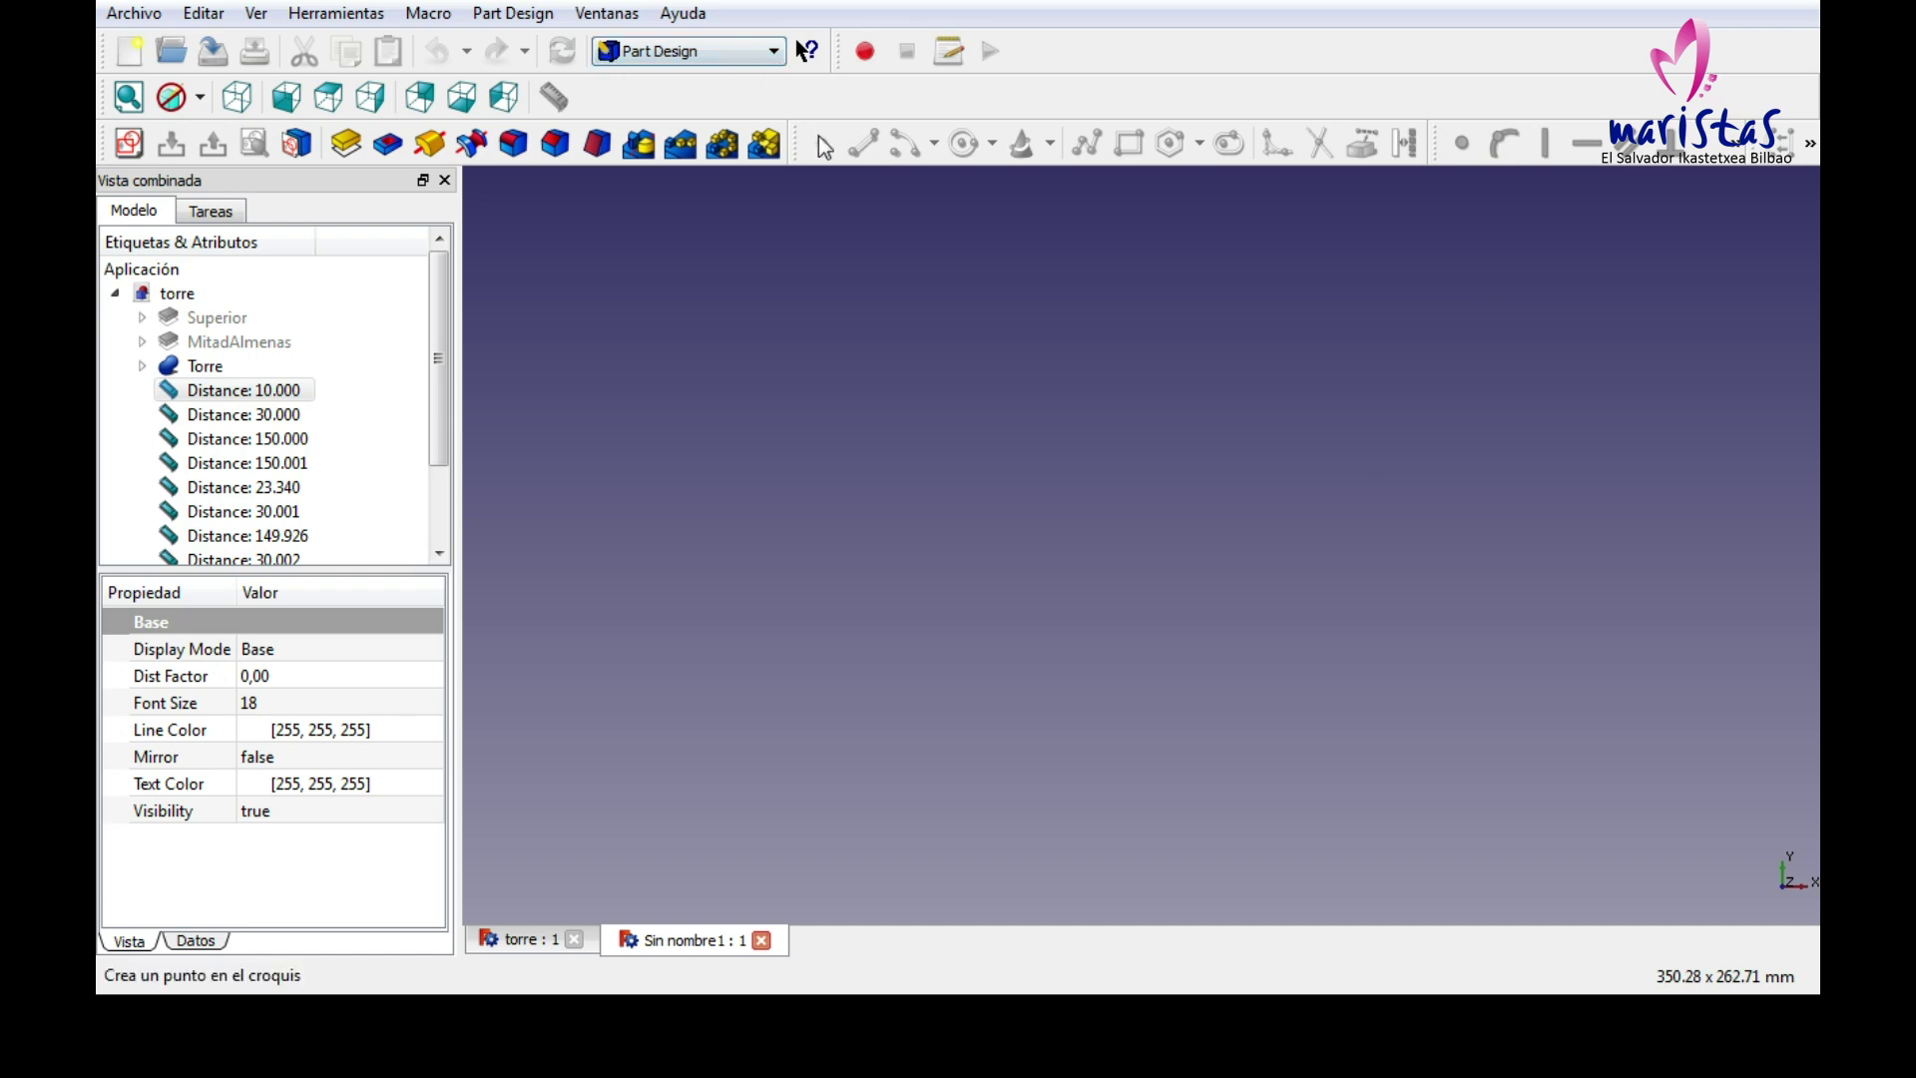
{"action": "left_click_drag", "start_coordinate": [792, 119], "coordinate": [794, 110]}
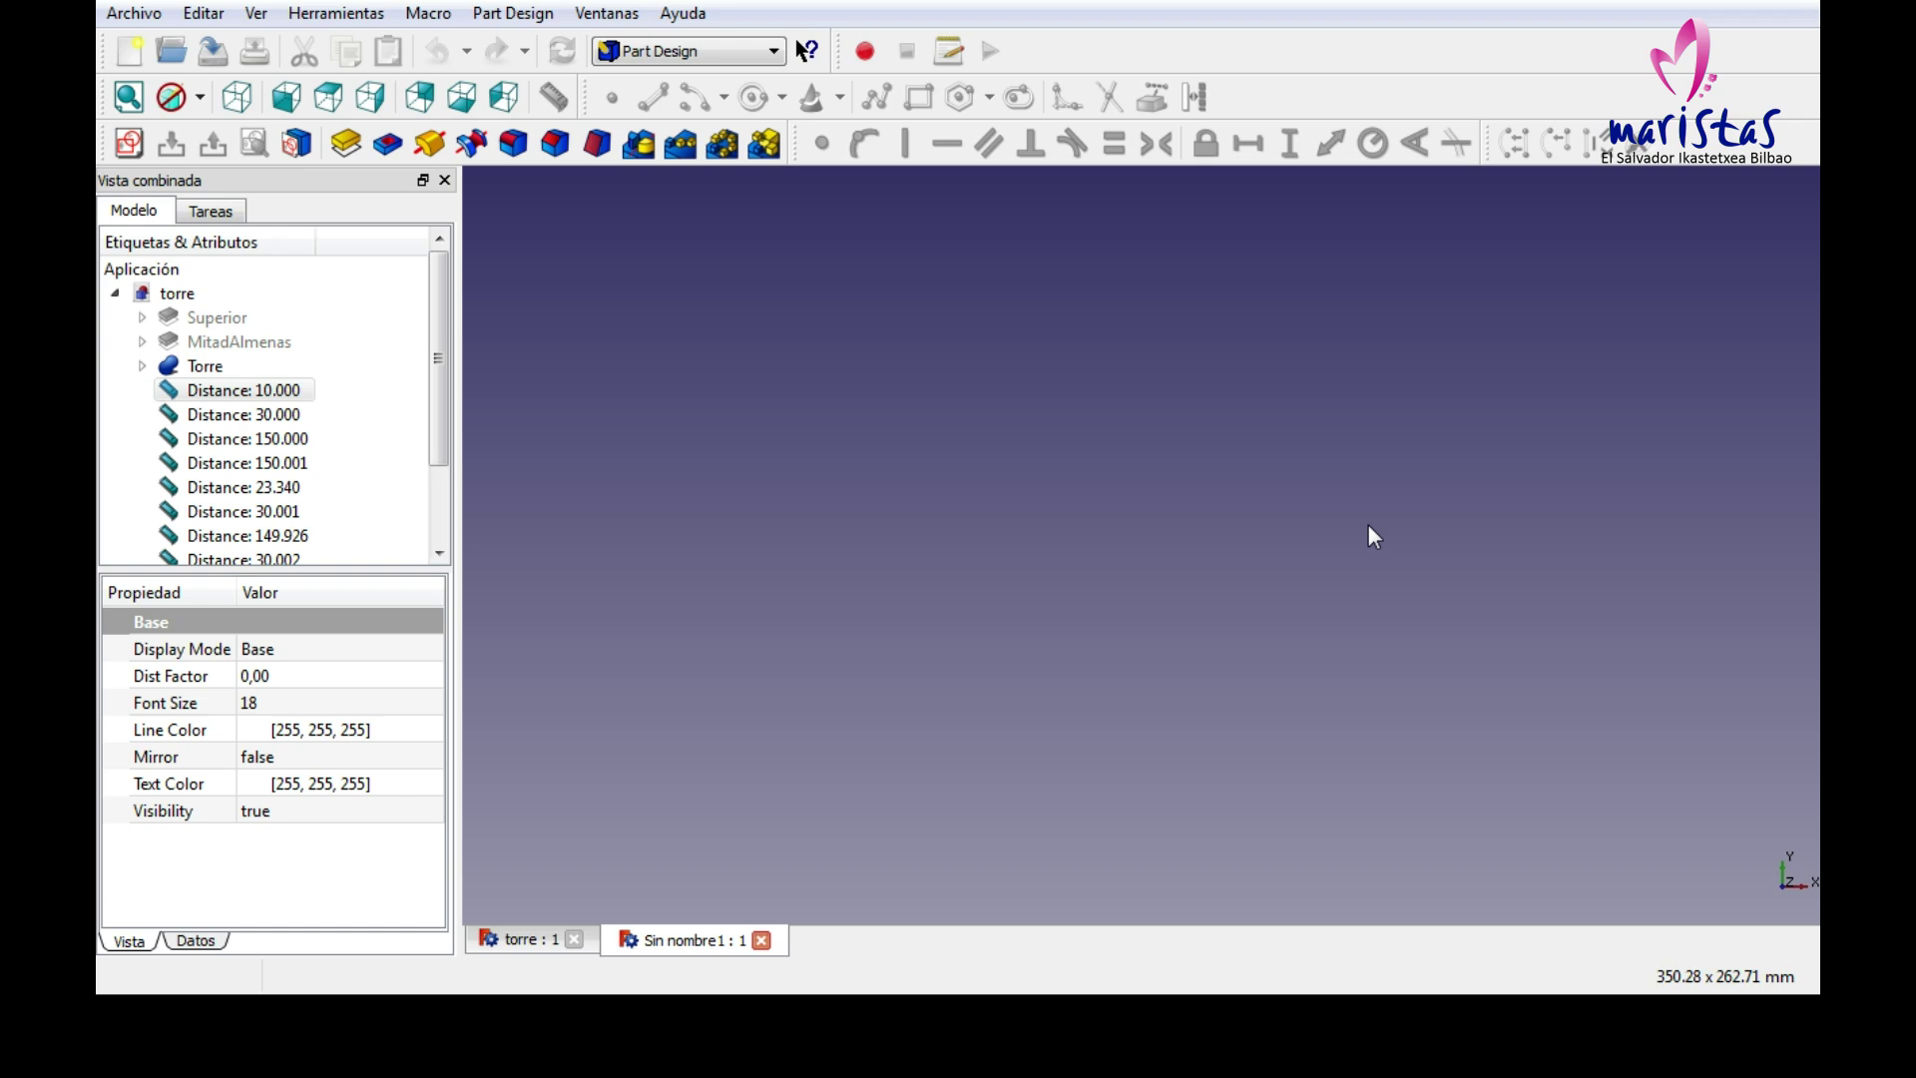
Close the torre document and keep only the new unnamed document open.
{"action": "left_click", "coordinate": [548, 944]}
{"action": "left_click", "coordinate": [656, 948]}
{"action": "left_click", "coordinate": [574, 940]}
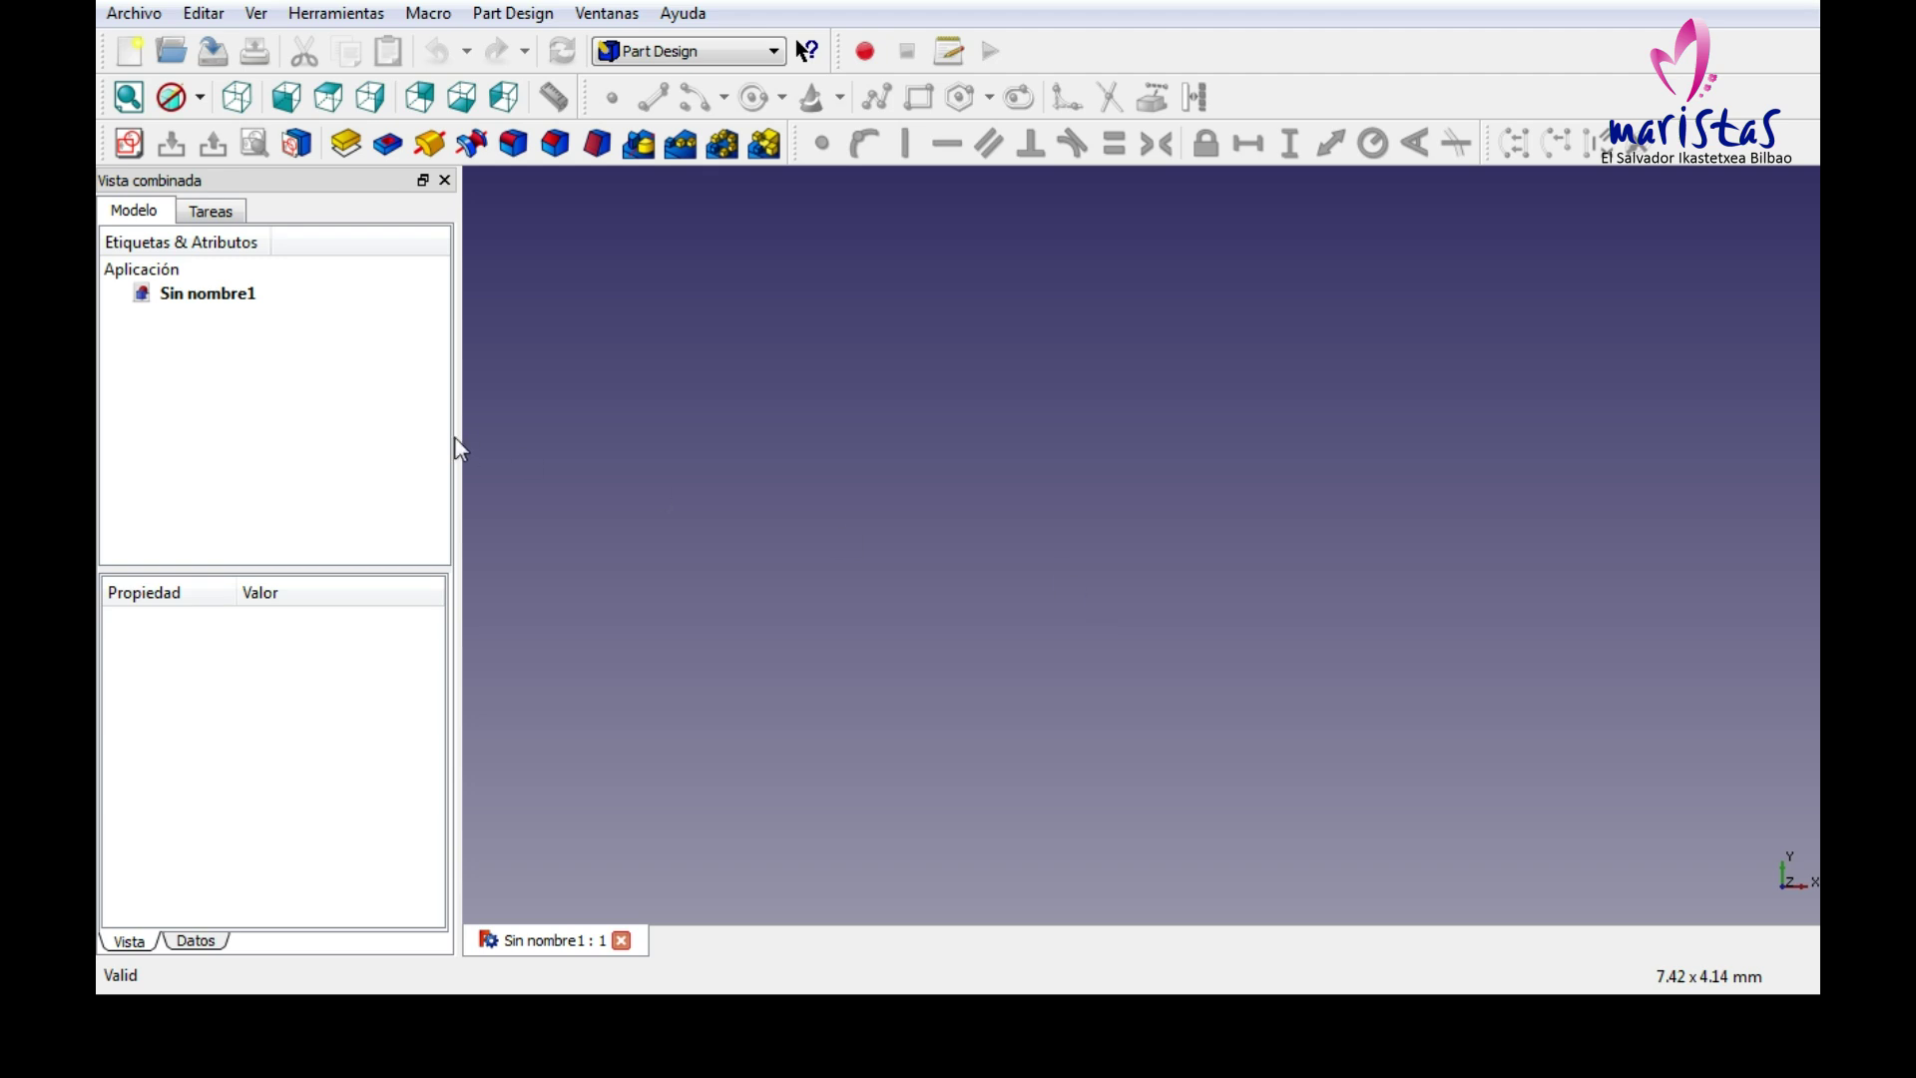
Start a sketch on the XY plane and draw a circle with a radius of about 45 mm beside the origin.
{"action": "left_click", "coordinate": [129, 146]}
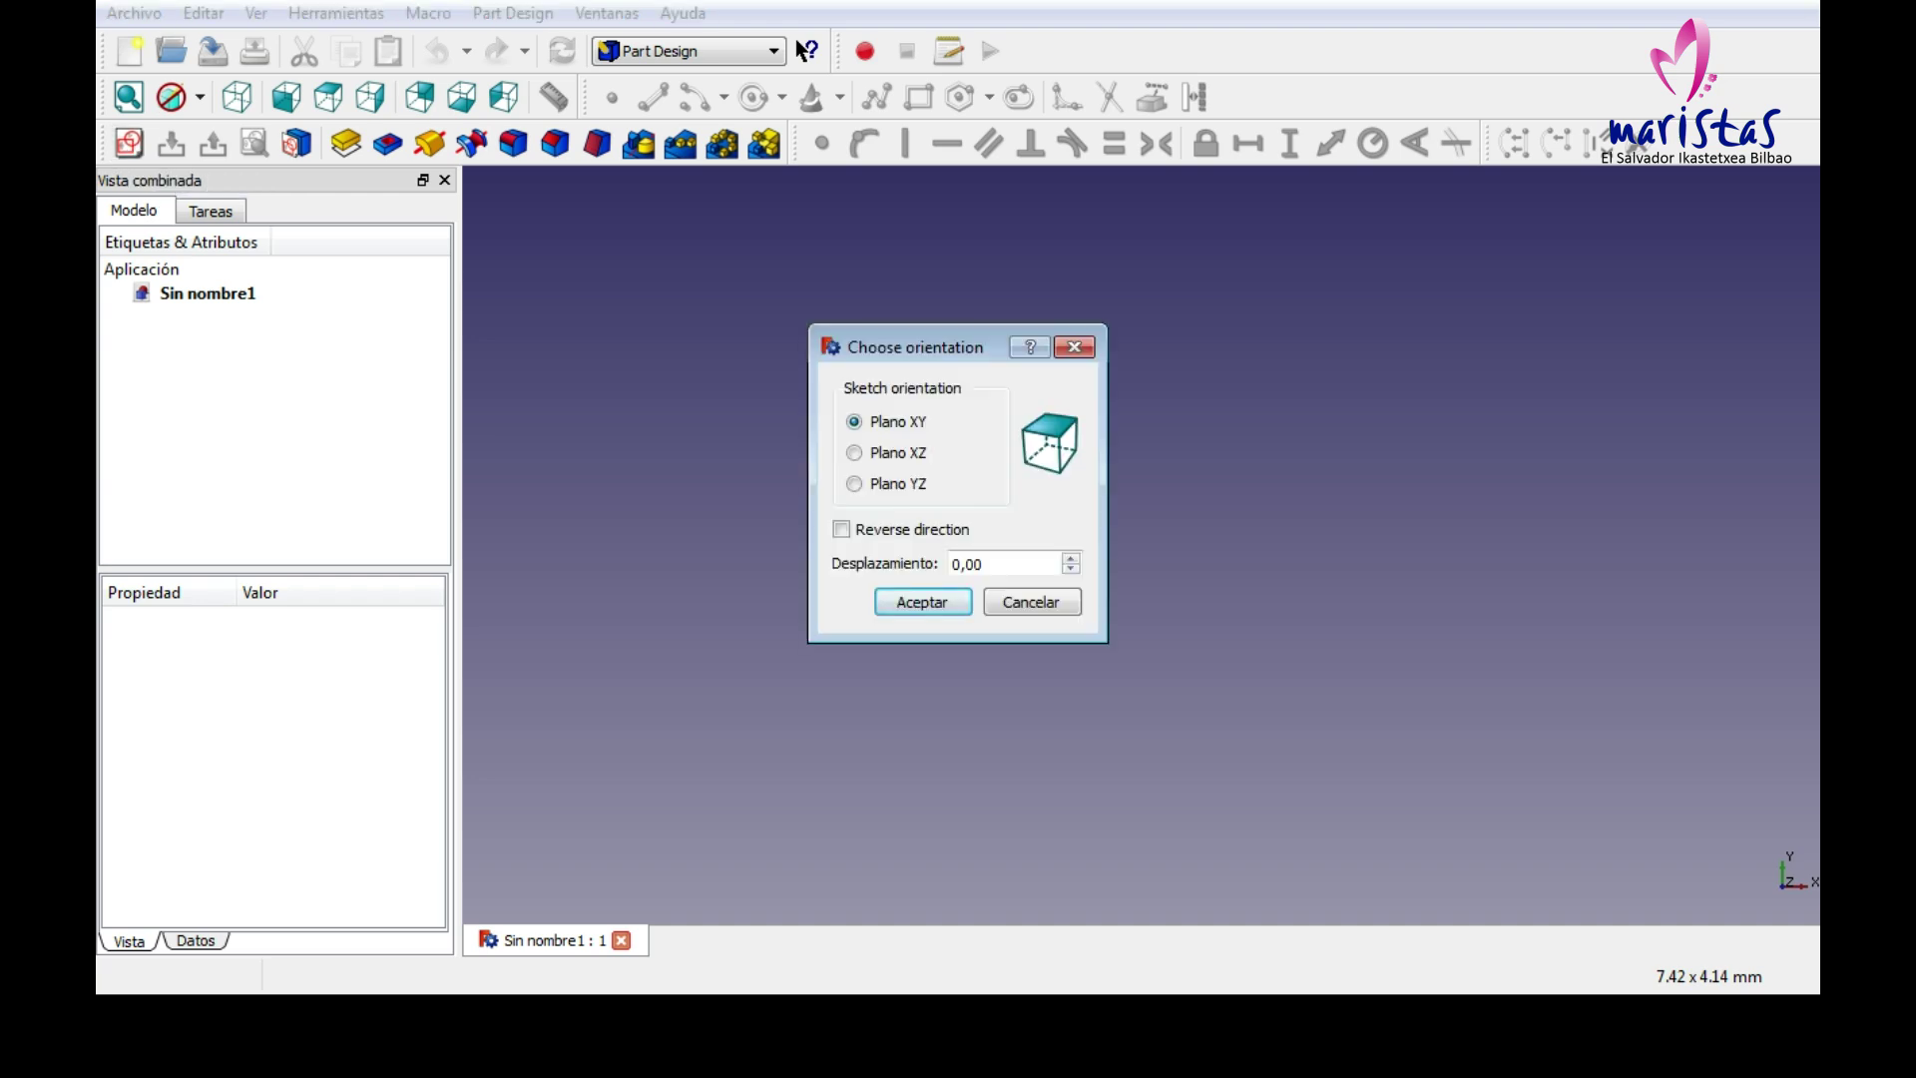
{"action": "left_click", "coordinate": [937, 603]}
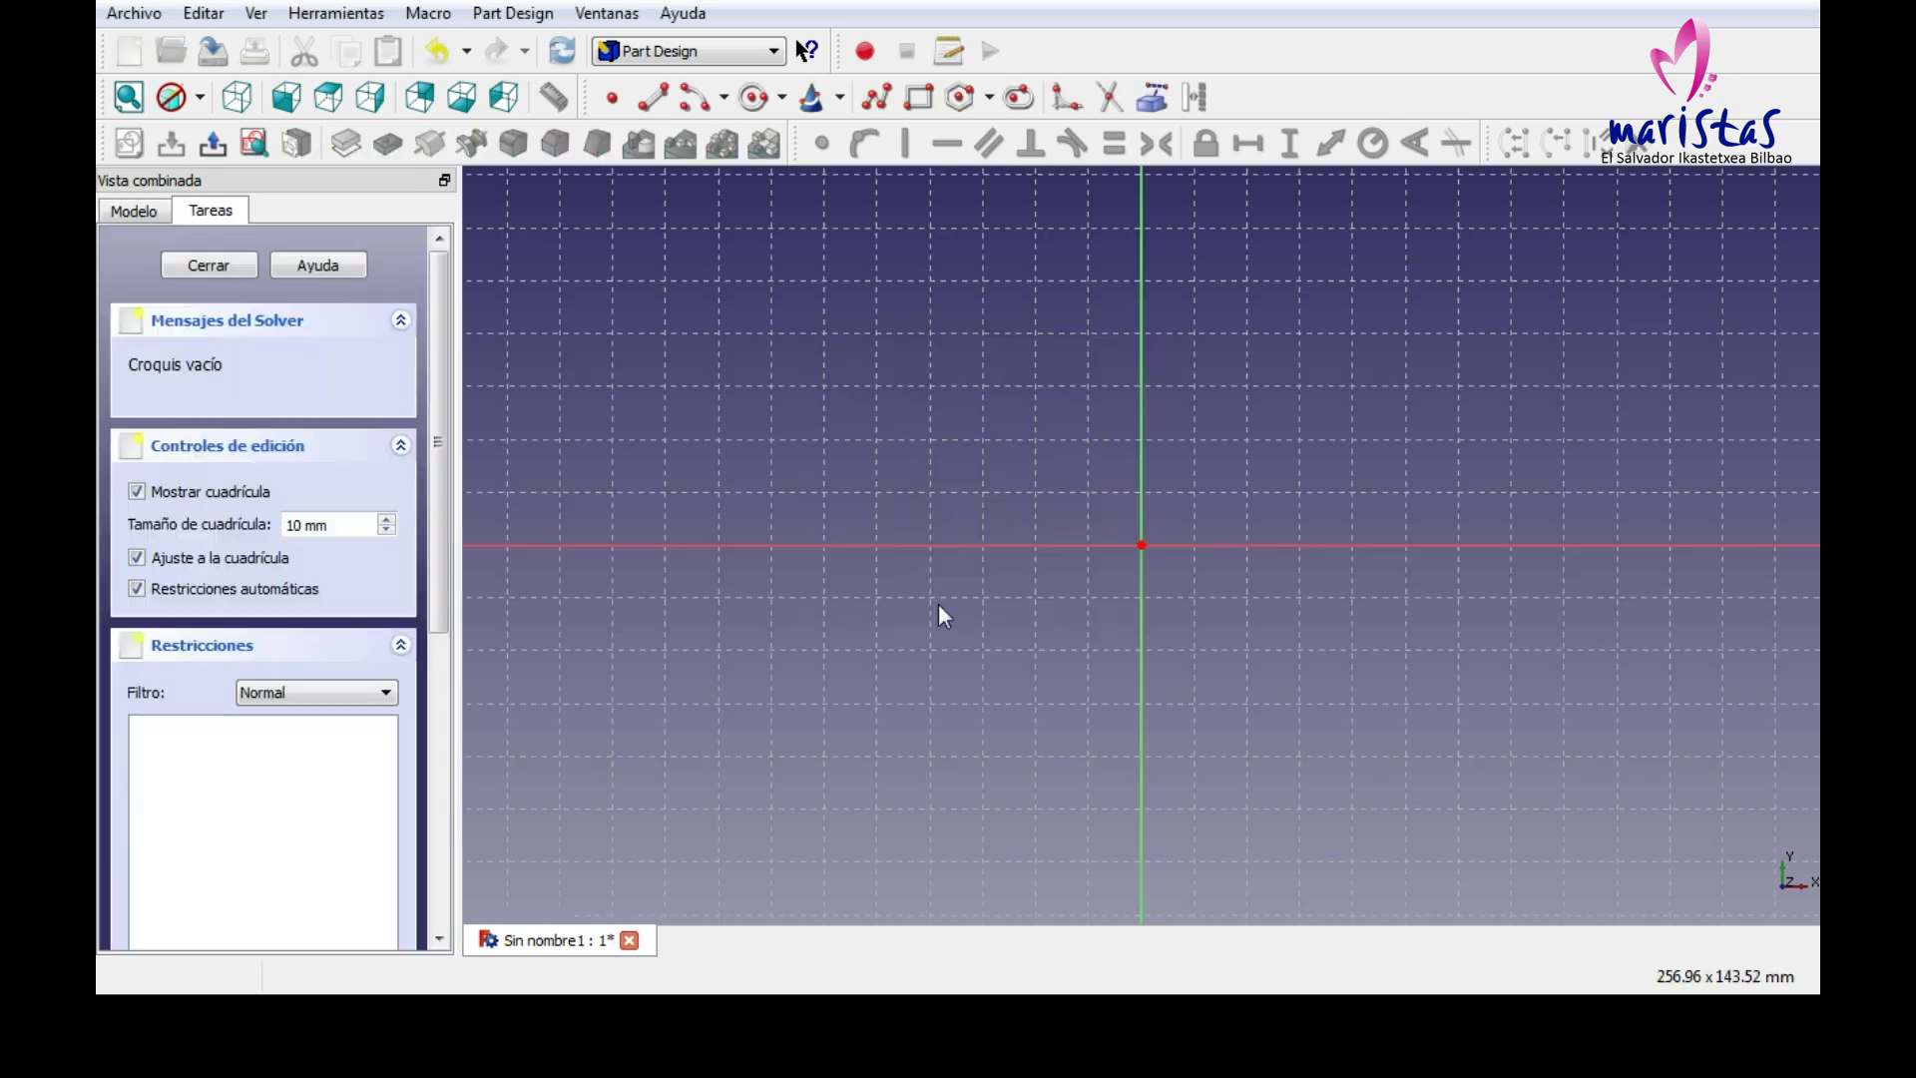
{"action": "left_click", "coordinate": [756, 97]}
{"action": "left_click", "coordinate": [705, 333]}
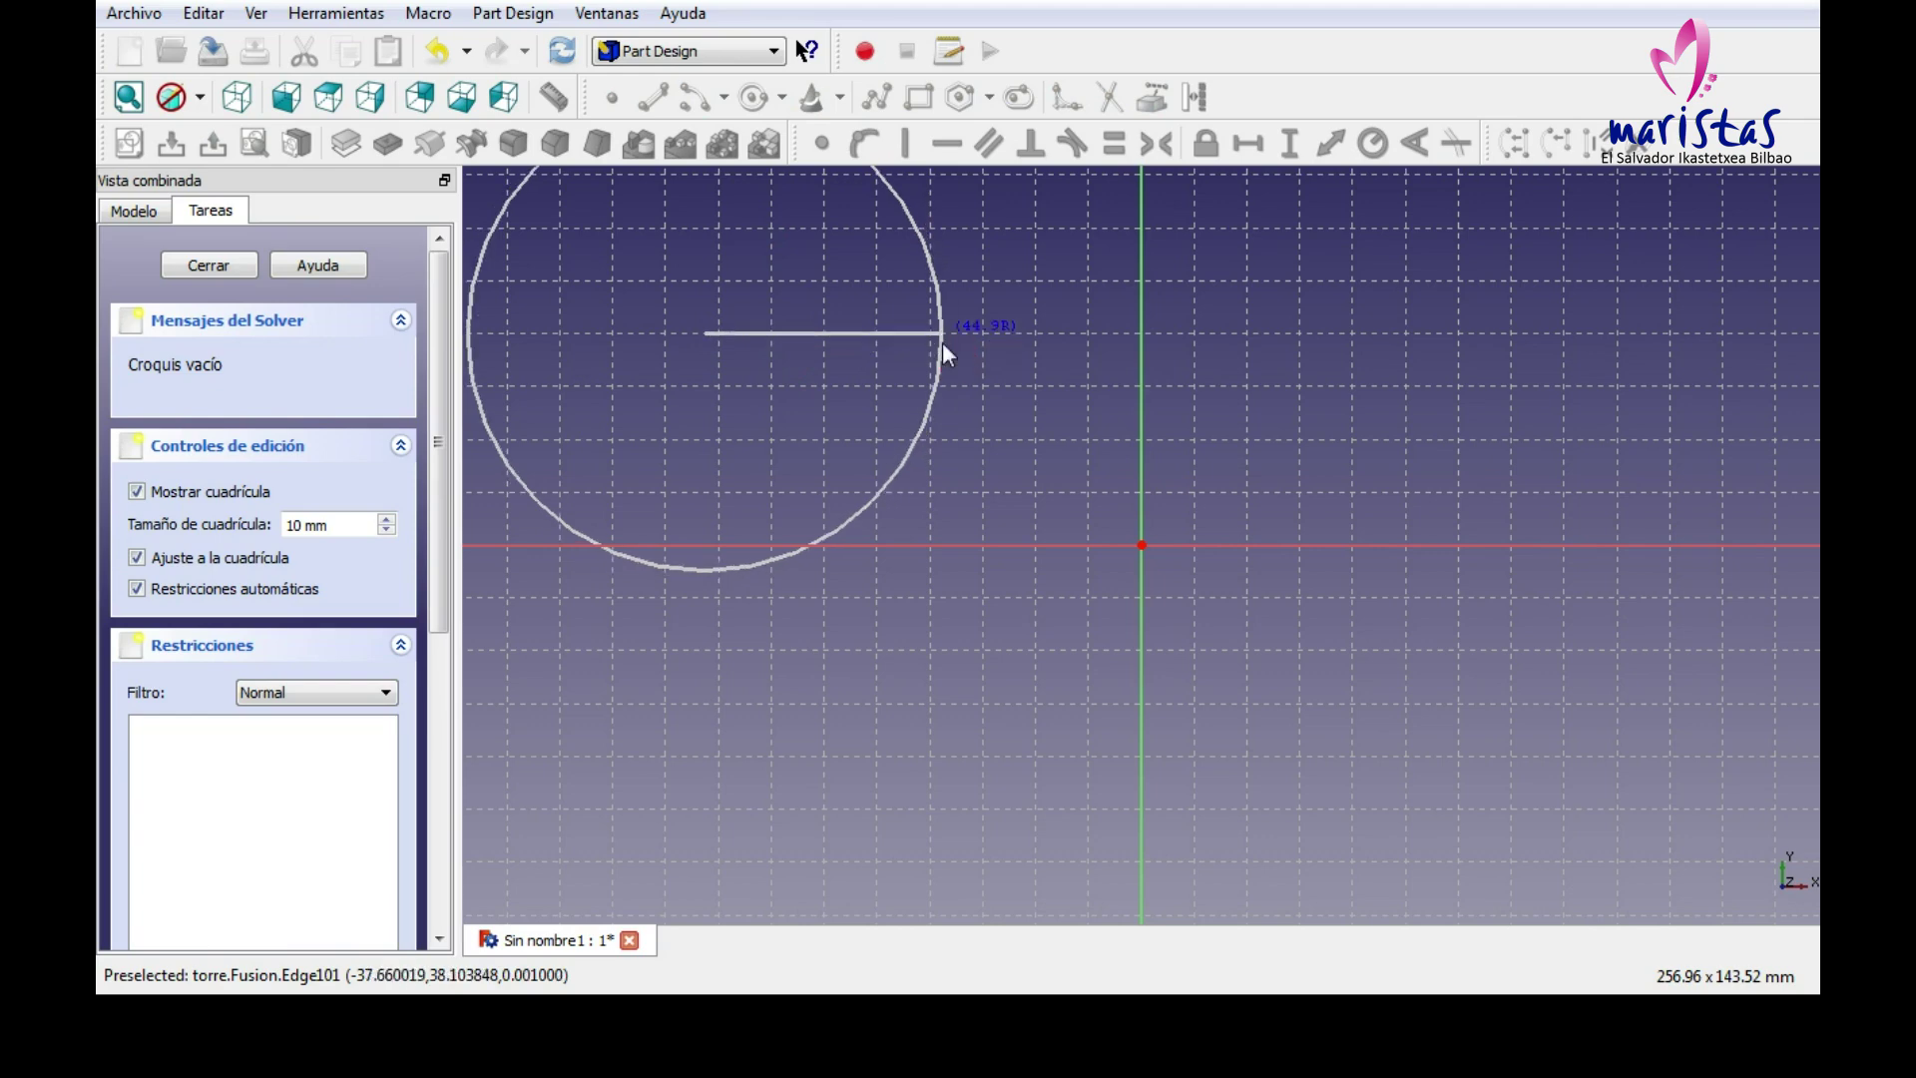
{"action": "left_click", "coordinate": [942, 341]}
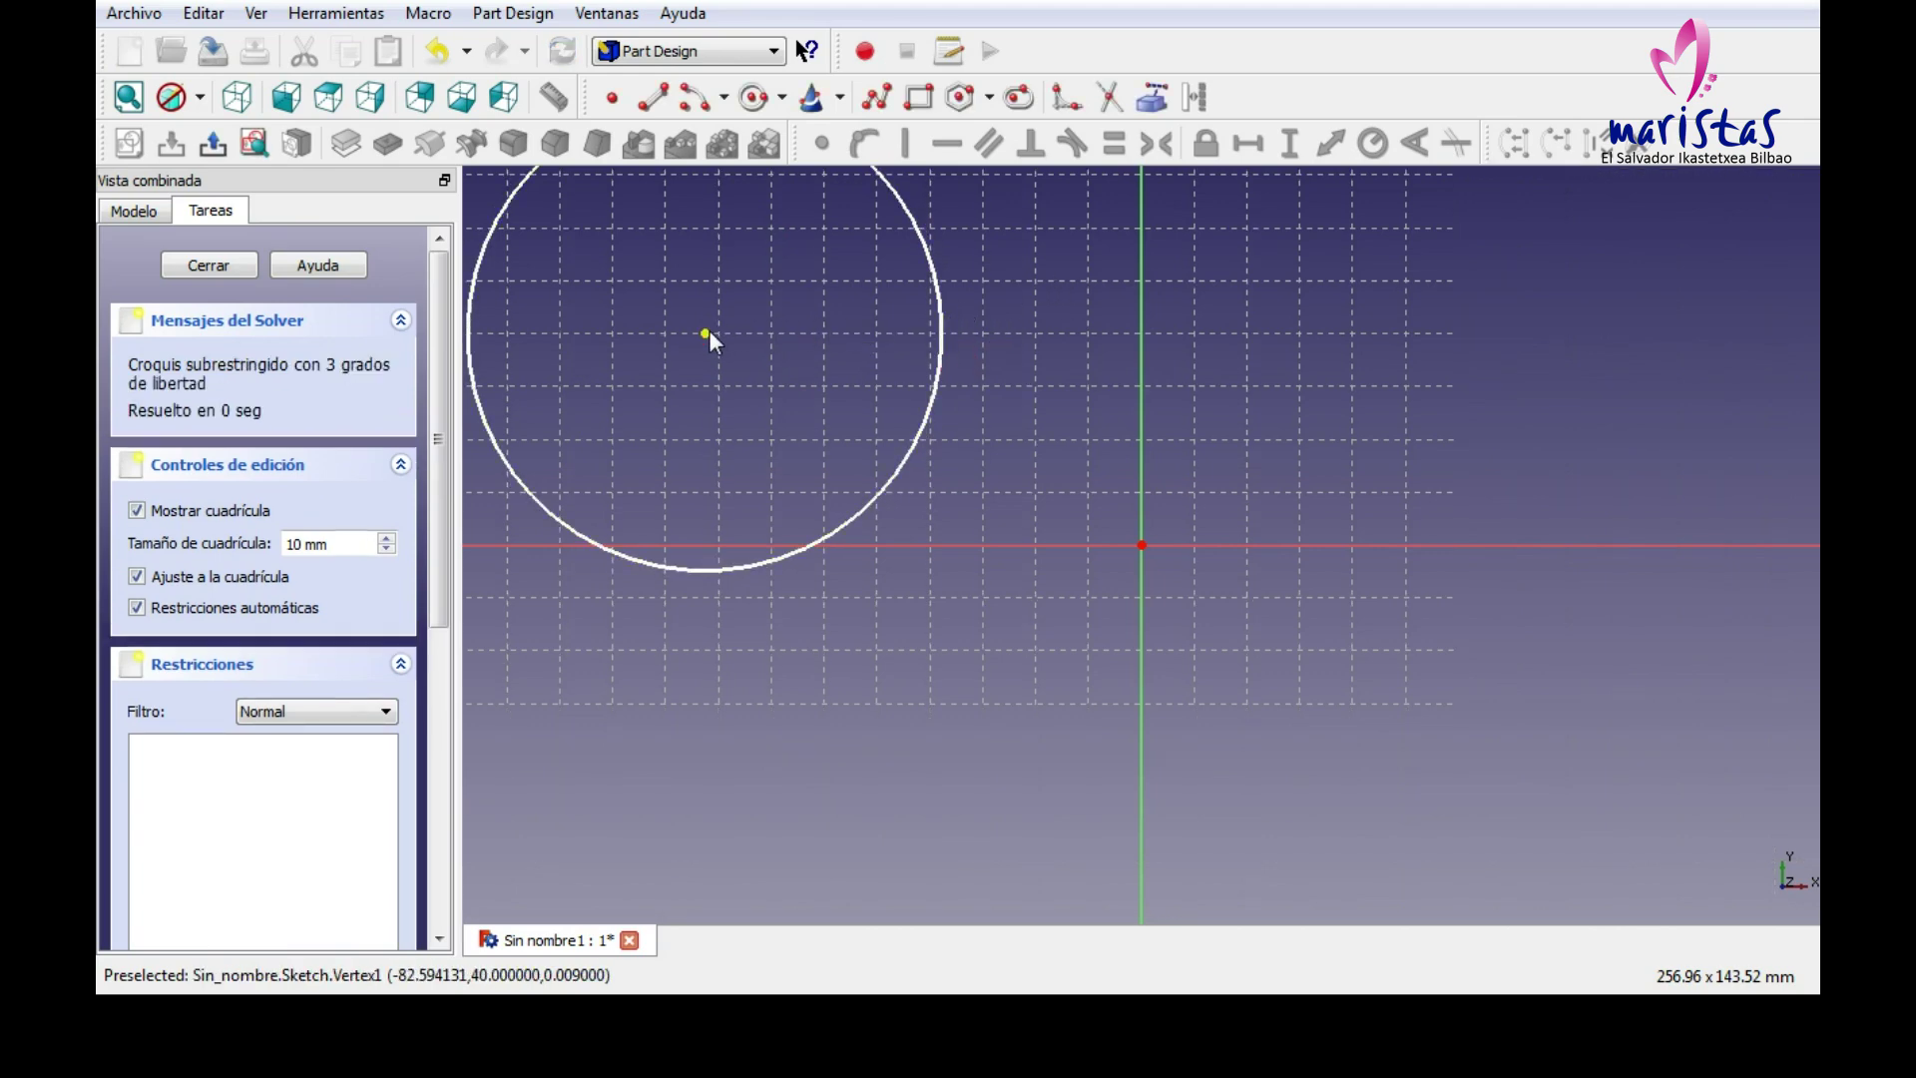
{"action": "left_click_drag", "start_coordinate": [705, 333], "coordinate": [802, 451]}
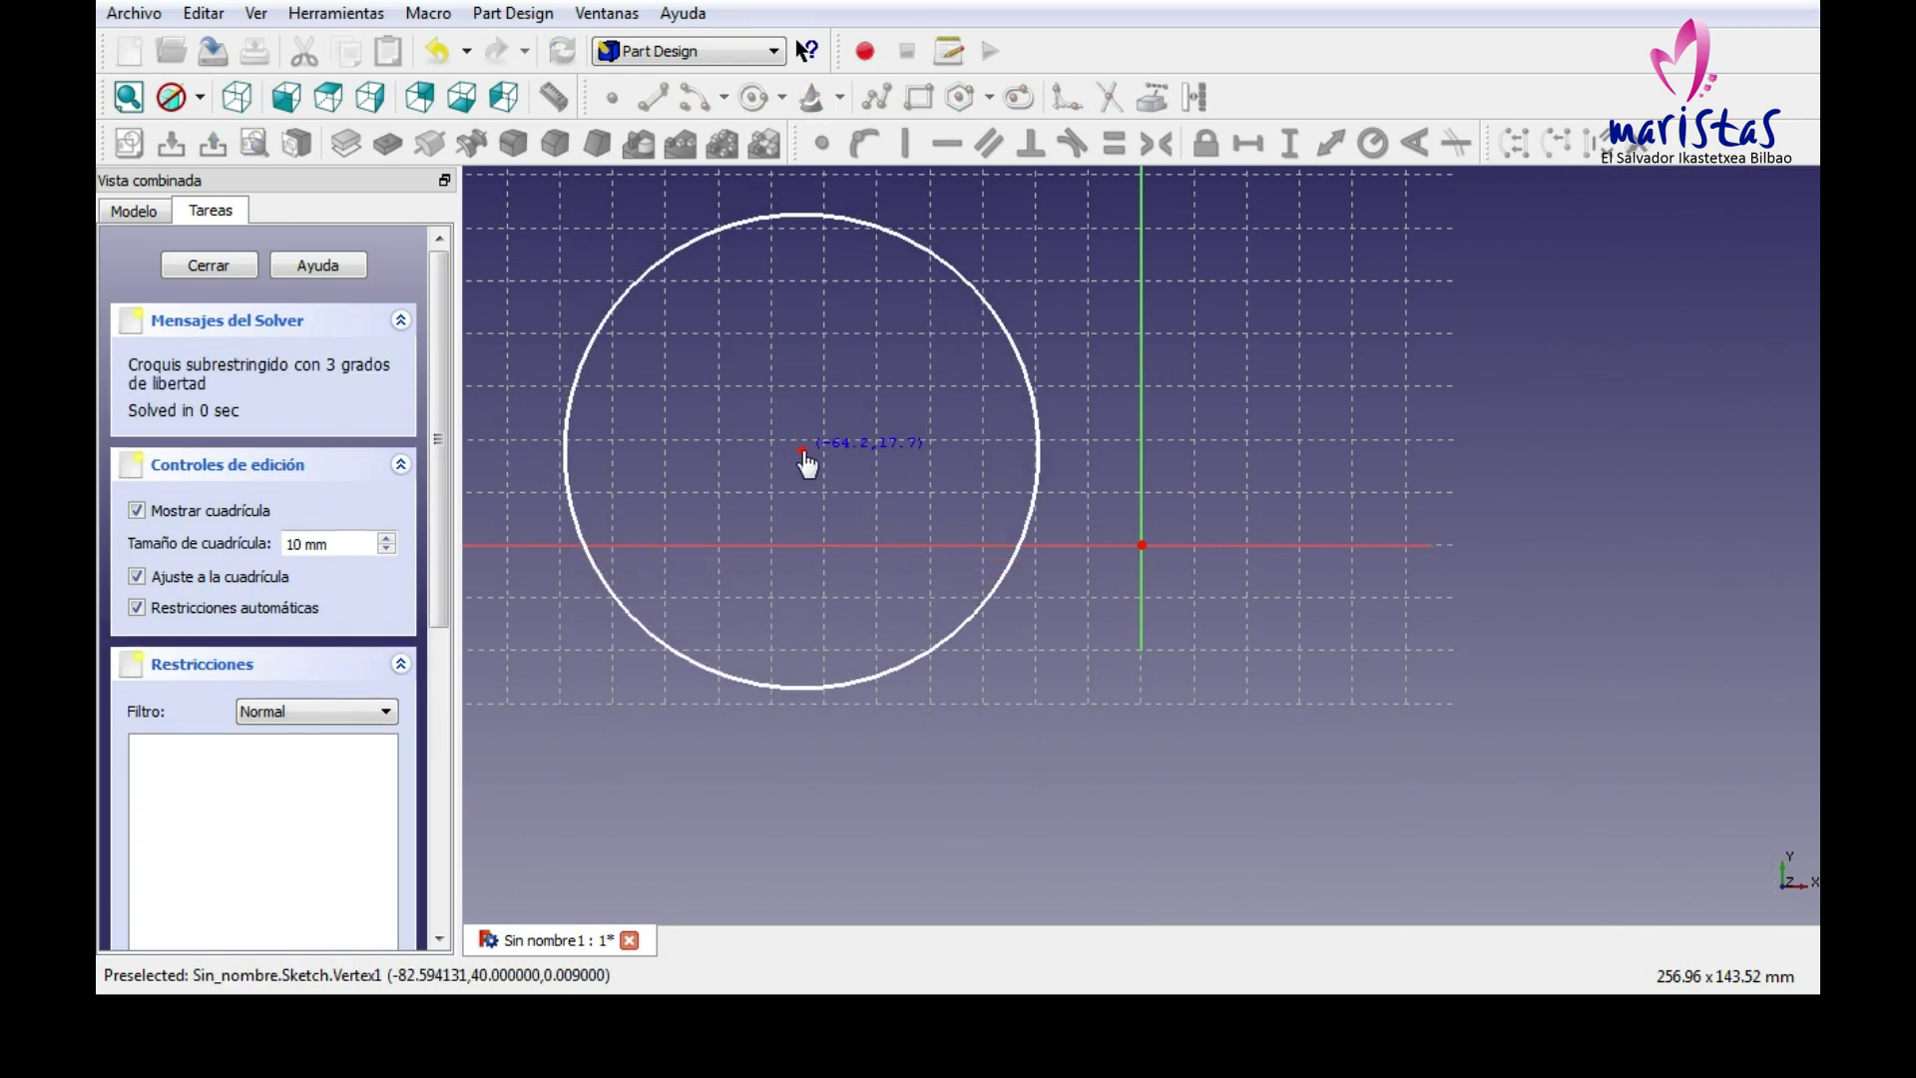
Constrain the circle's radius to 50 mm and move its centre onto the origin, then close the sketch.
{"action": "left_click", "coordinate": [1039, 448]}
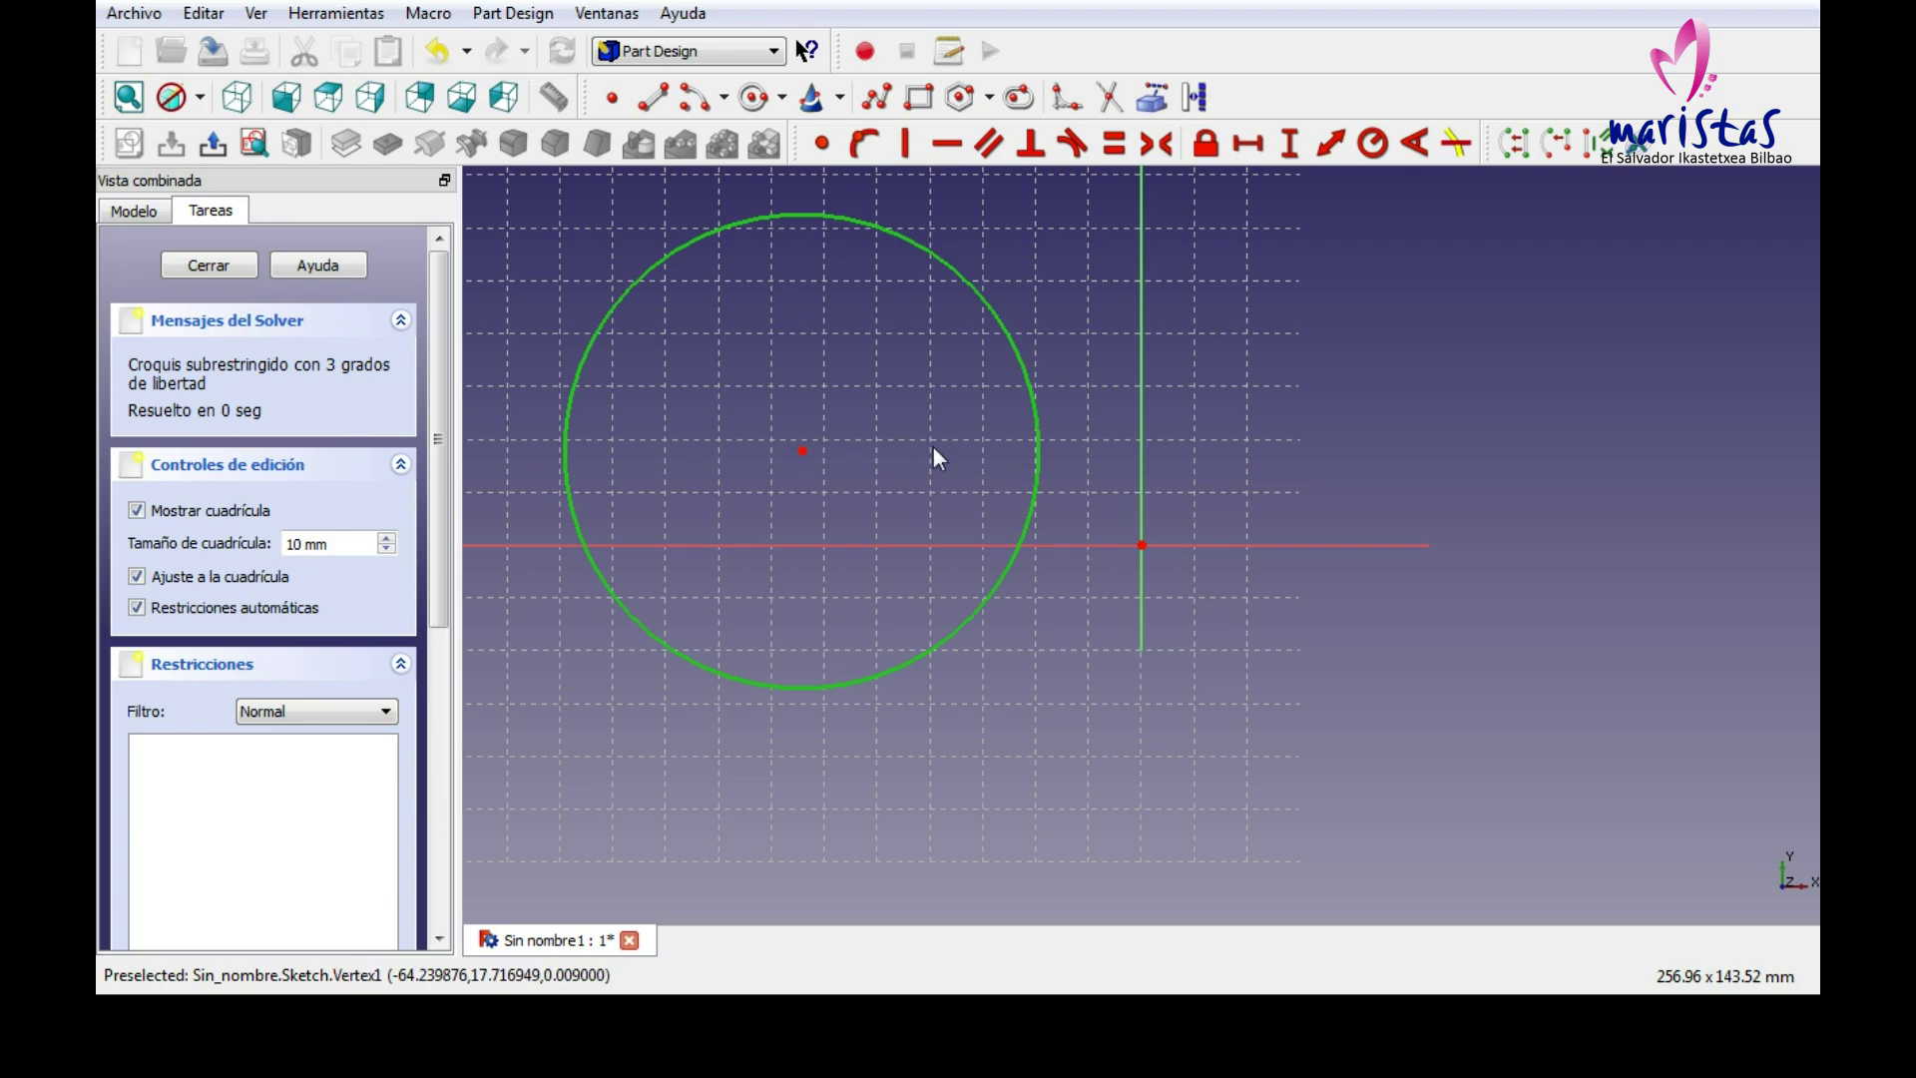
{"action": "left_click", "coordinate": [1375, 146]}
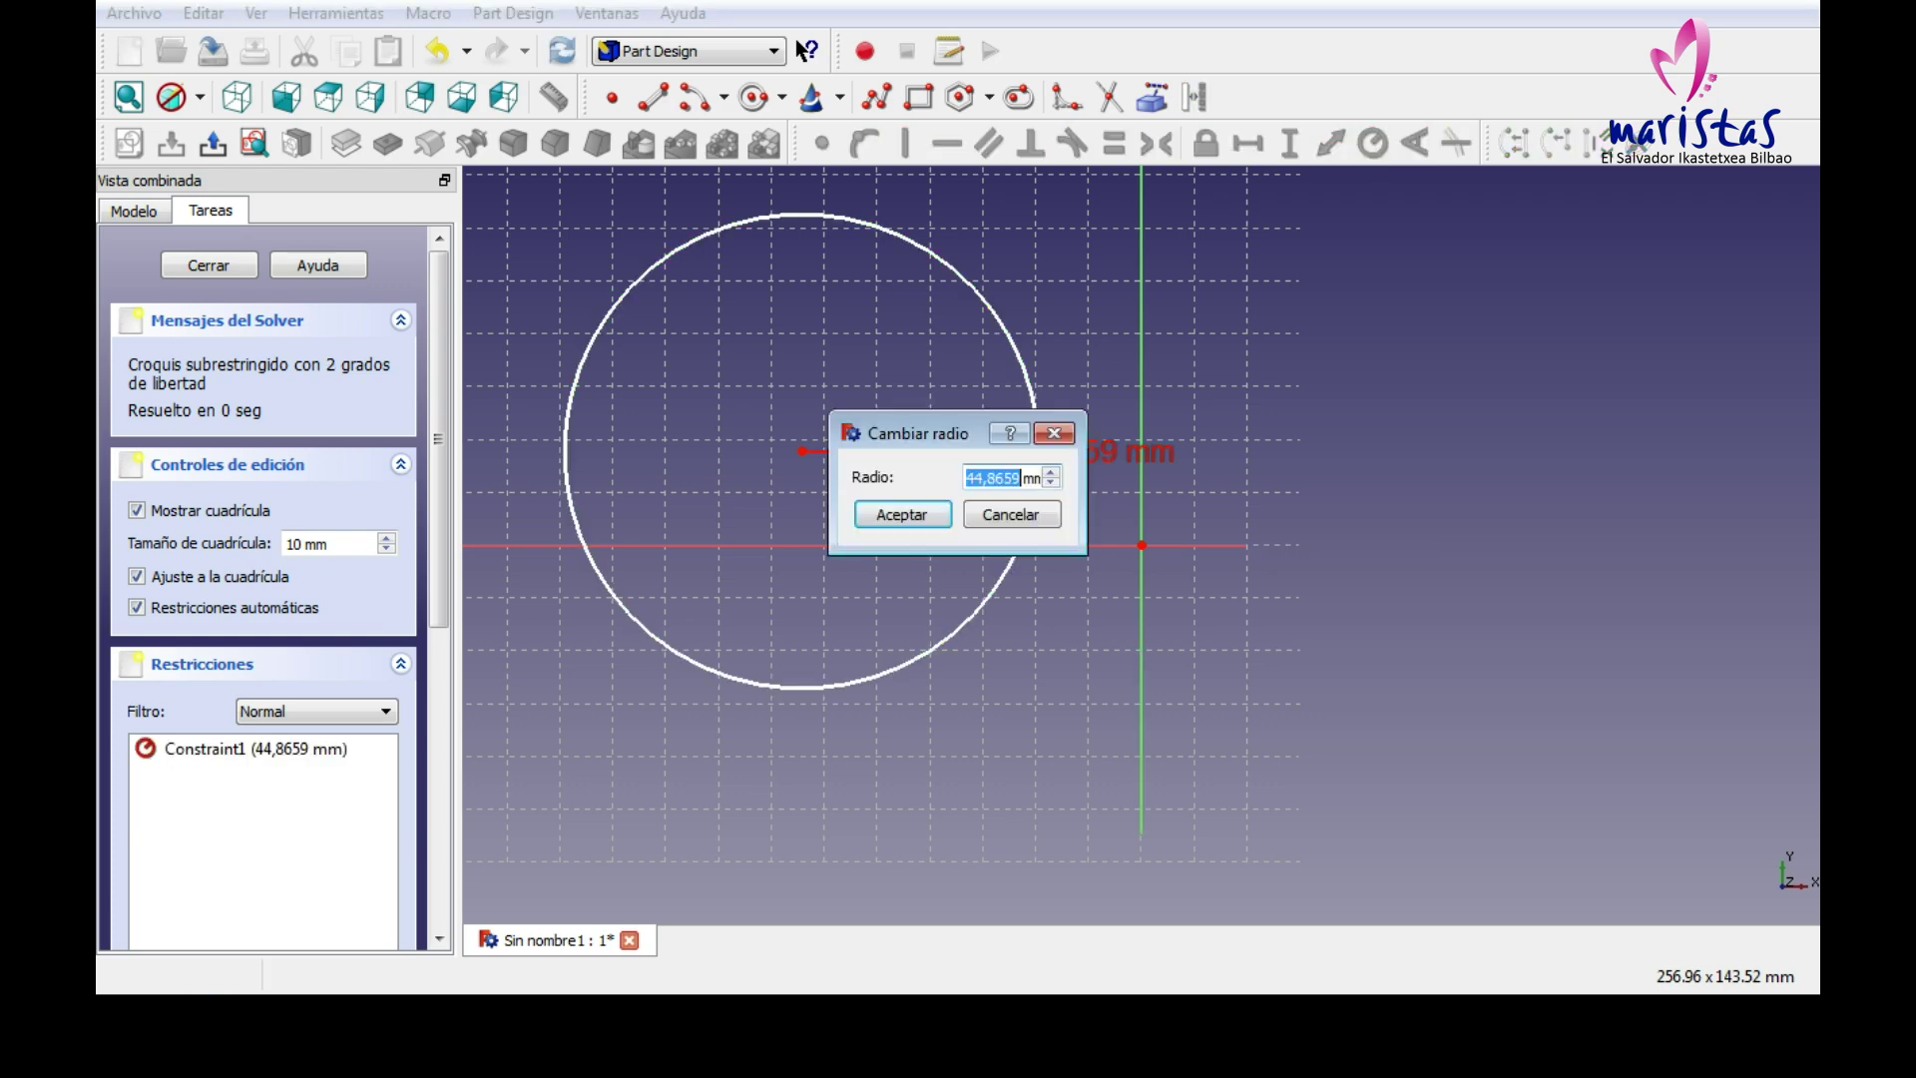
{"action": "type", "text": "50"}
{"action": "key", "text": "Return"}
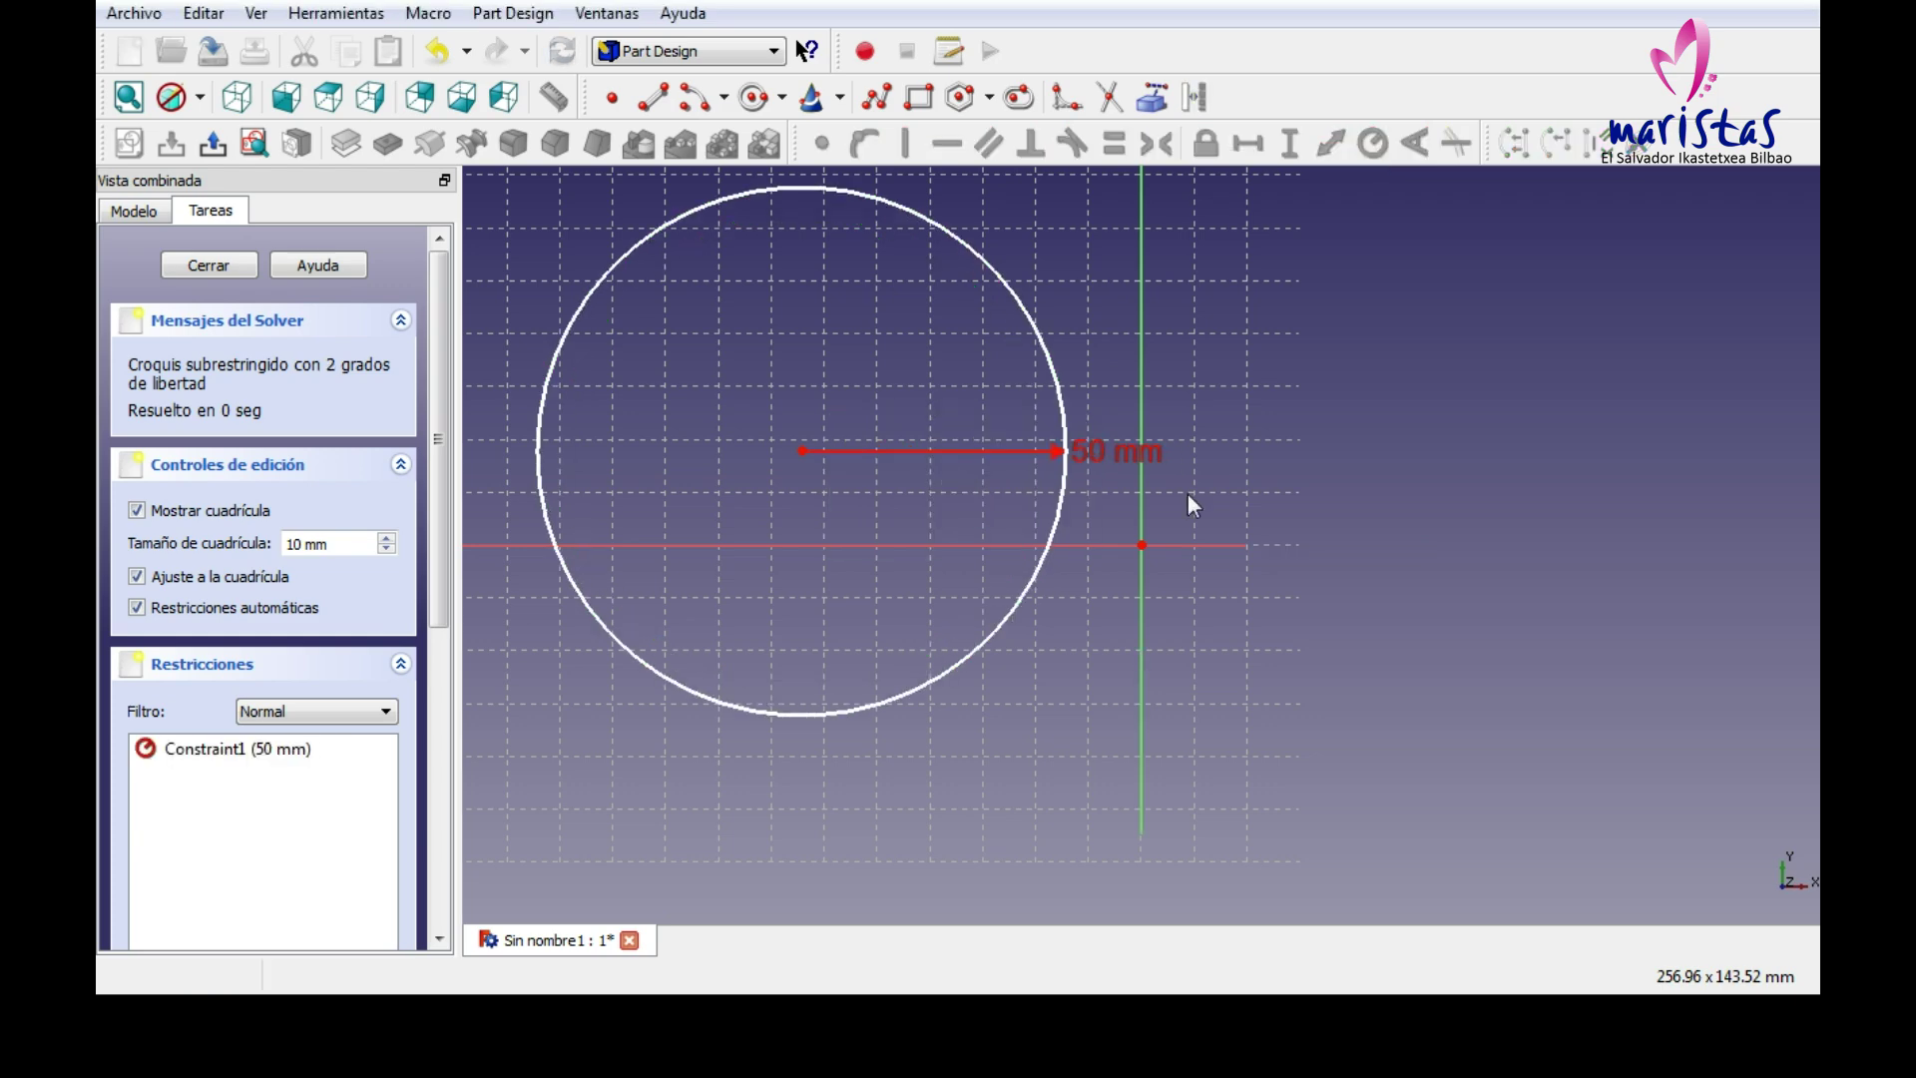
{"action": "mouse_move", "coordinate": [805, 452]}
{"action": "left_mouse_down"}
{"action": "mouse_move", "coordinate": [860, 519]}
{"action": "mouse_move", "coordinate": [1142, 545]}
{"action": "left_mouse_up"}
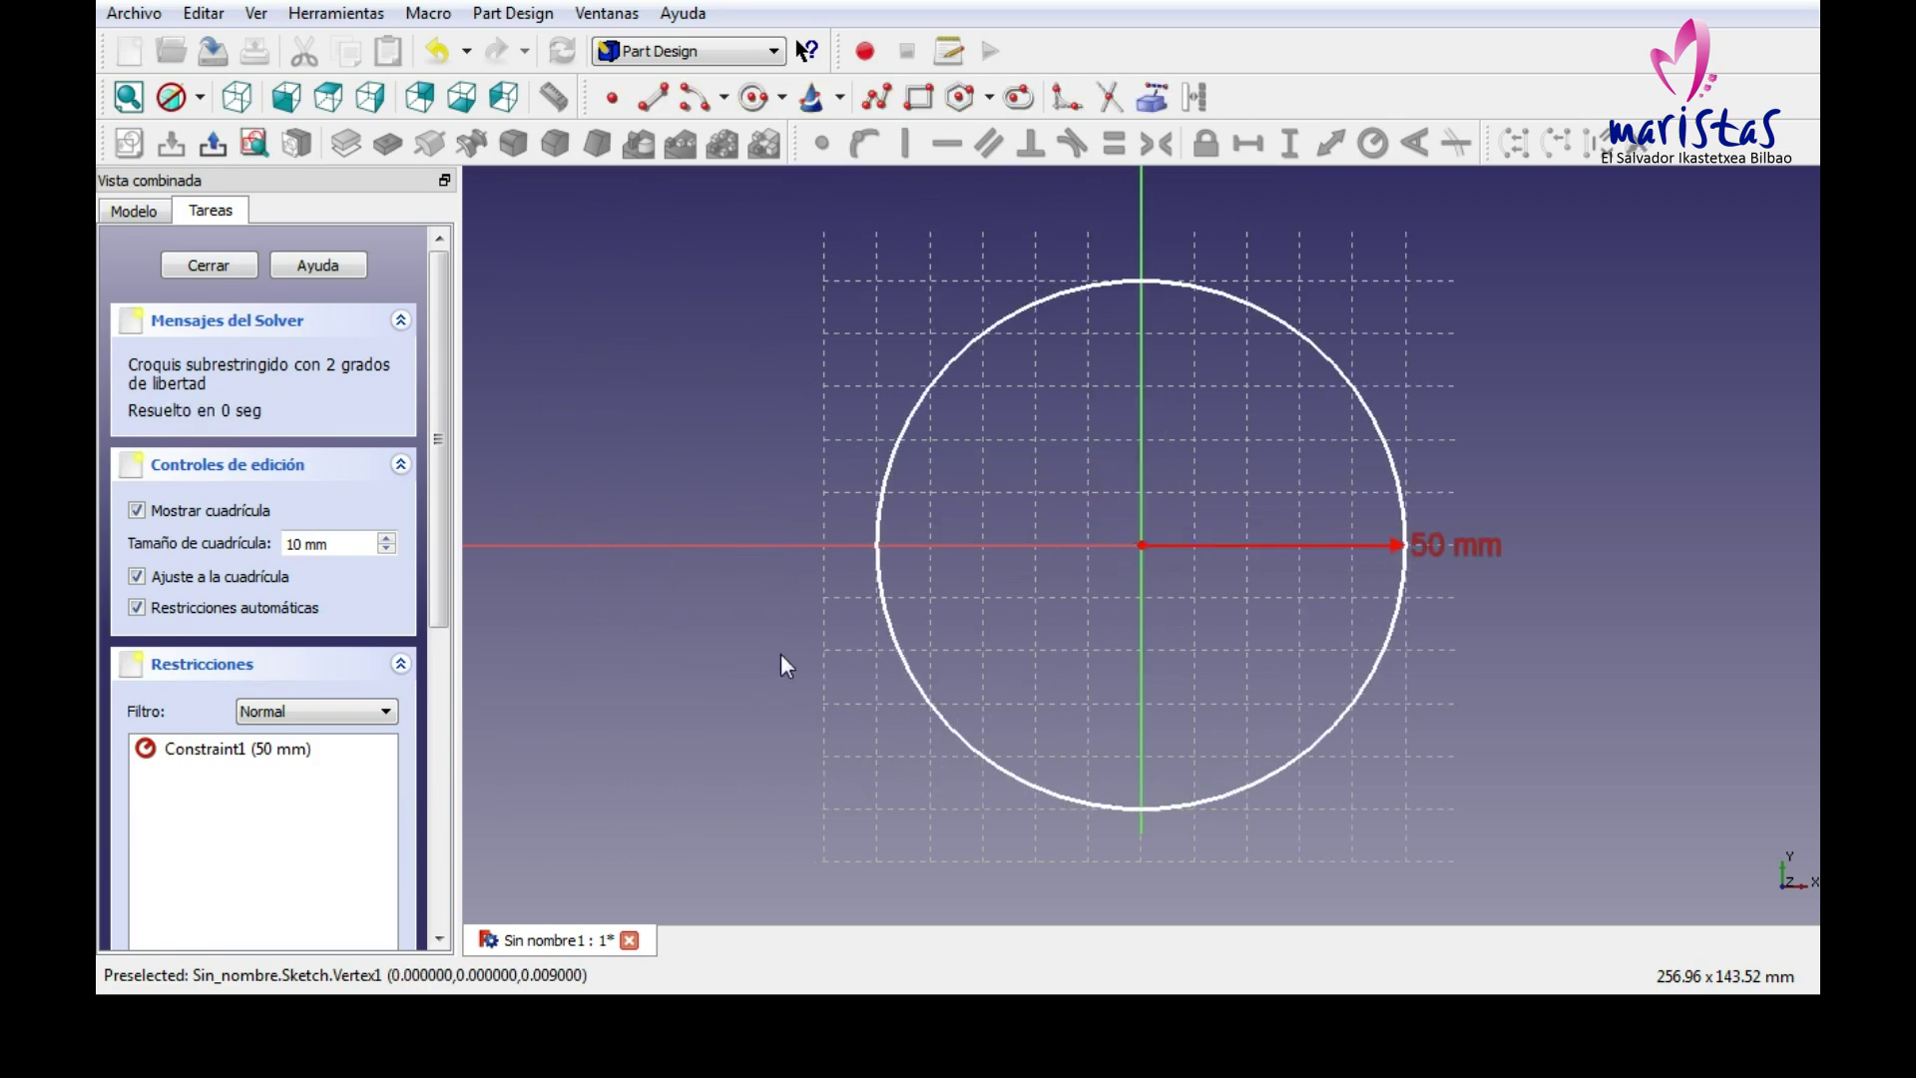
{"action": "left_click", "coordinate": [210, 266]}
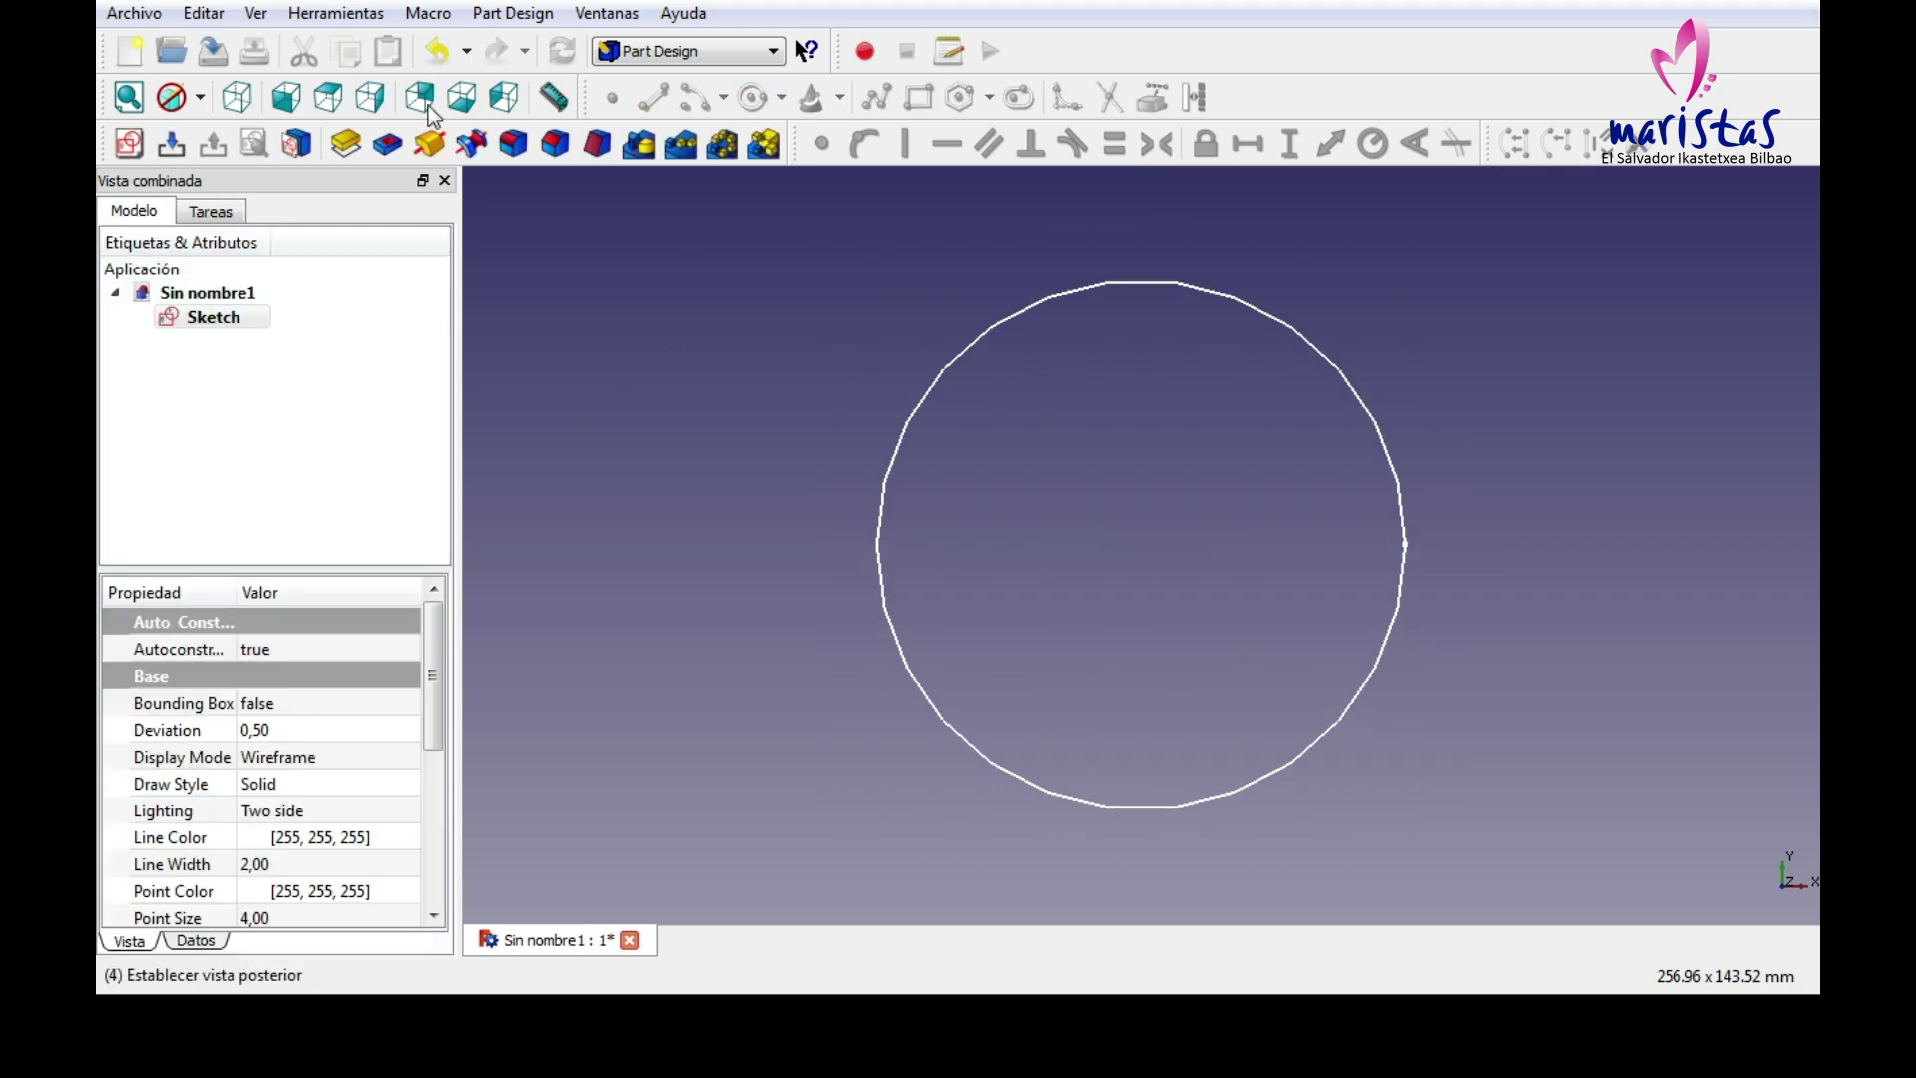
Show the circle sketch in isometric view and rename it sBase.
{"action": "left_click", "coordinate": [236, 97]}
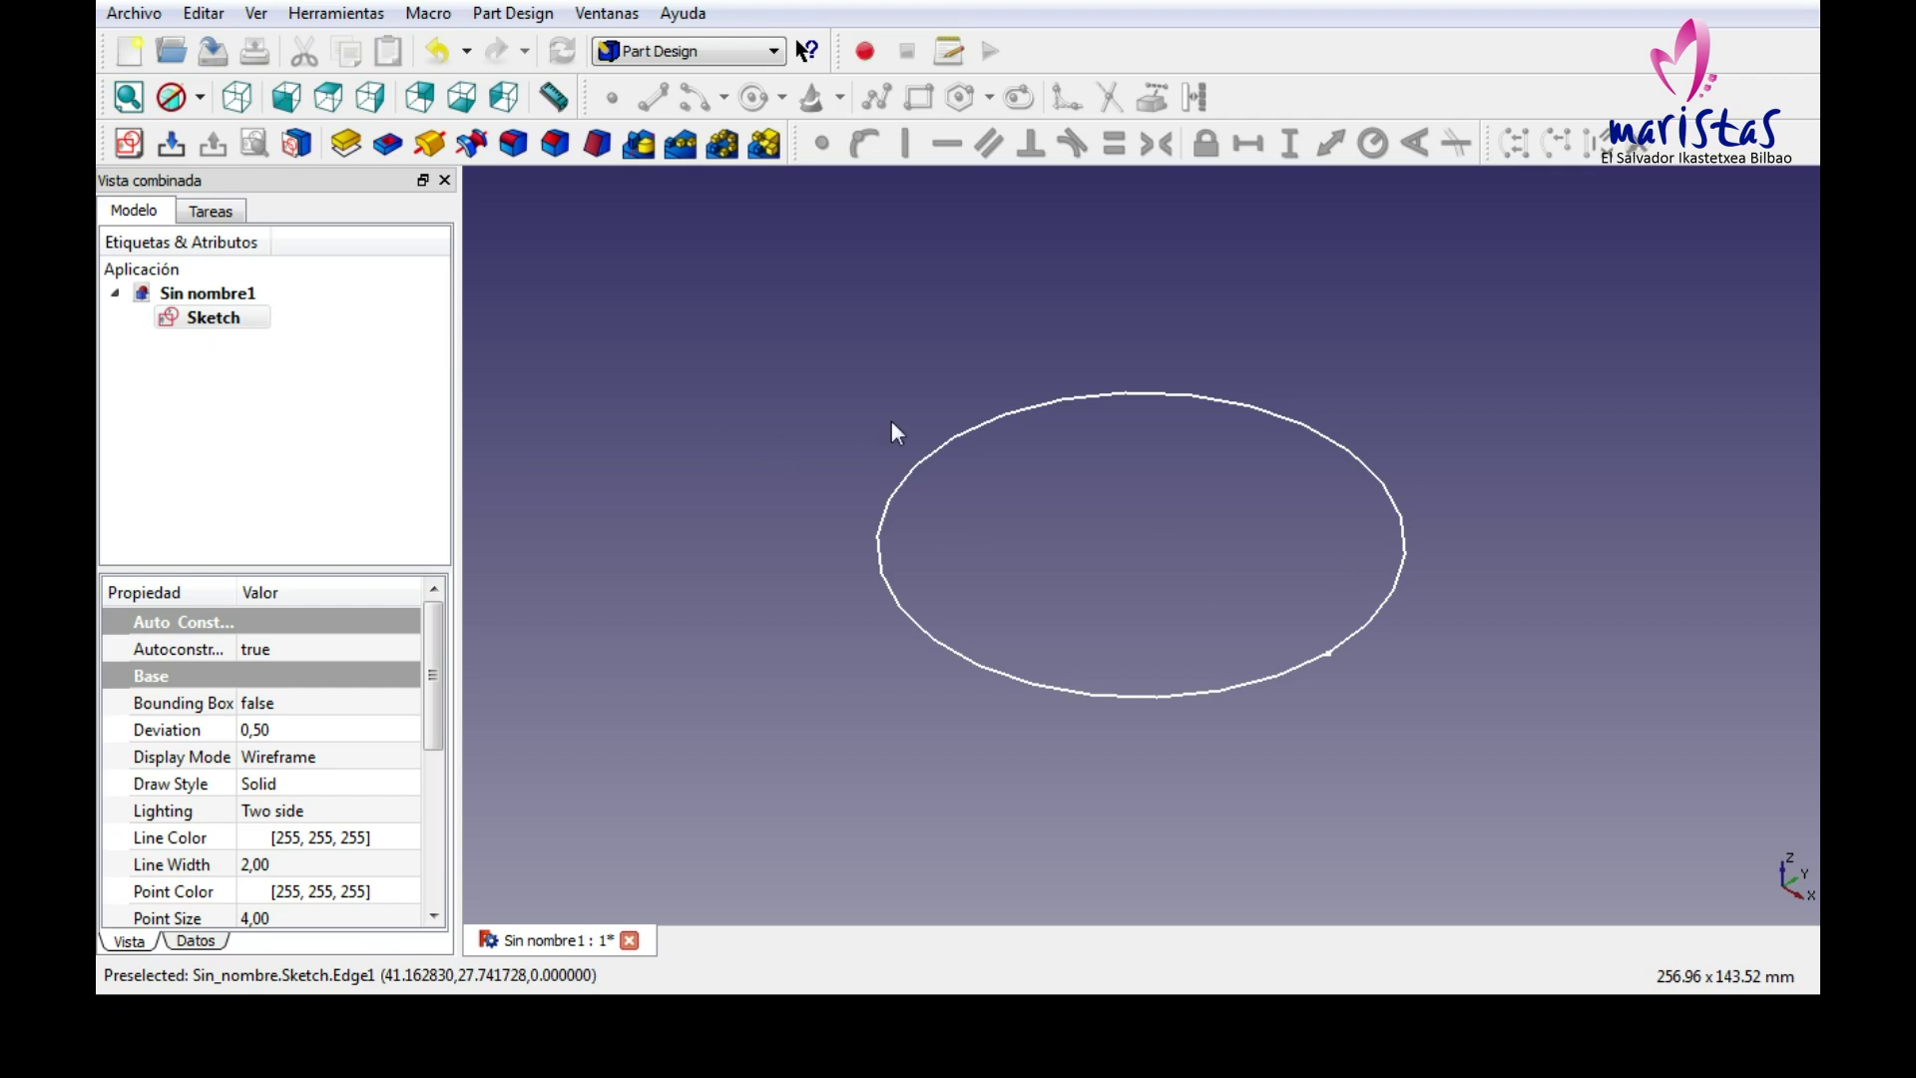
{"action": "scroll", "coordinate": [890, 422], "scroll_direction": "down", "scroll_amount": 3}
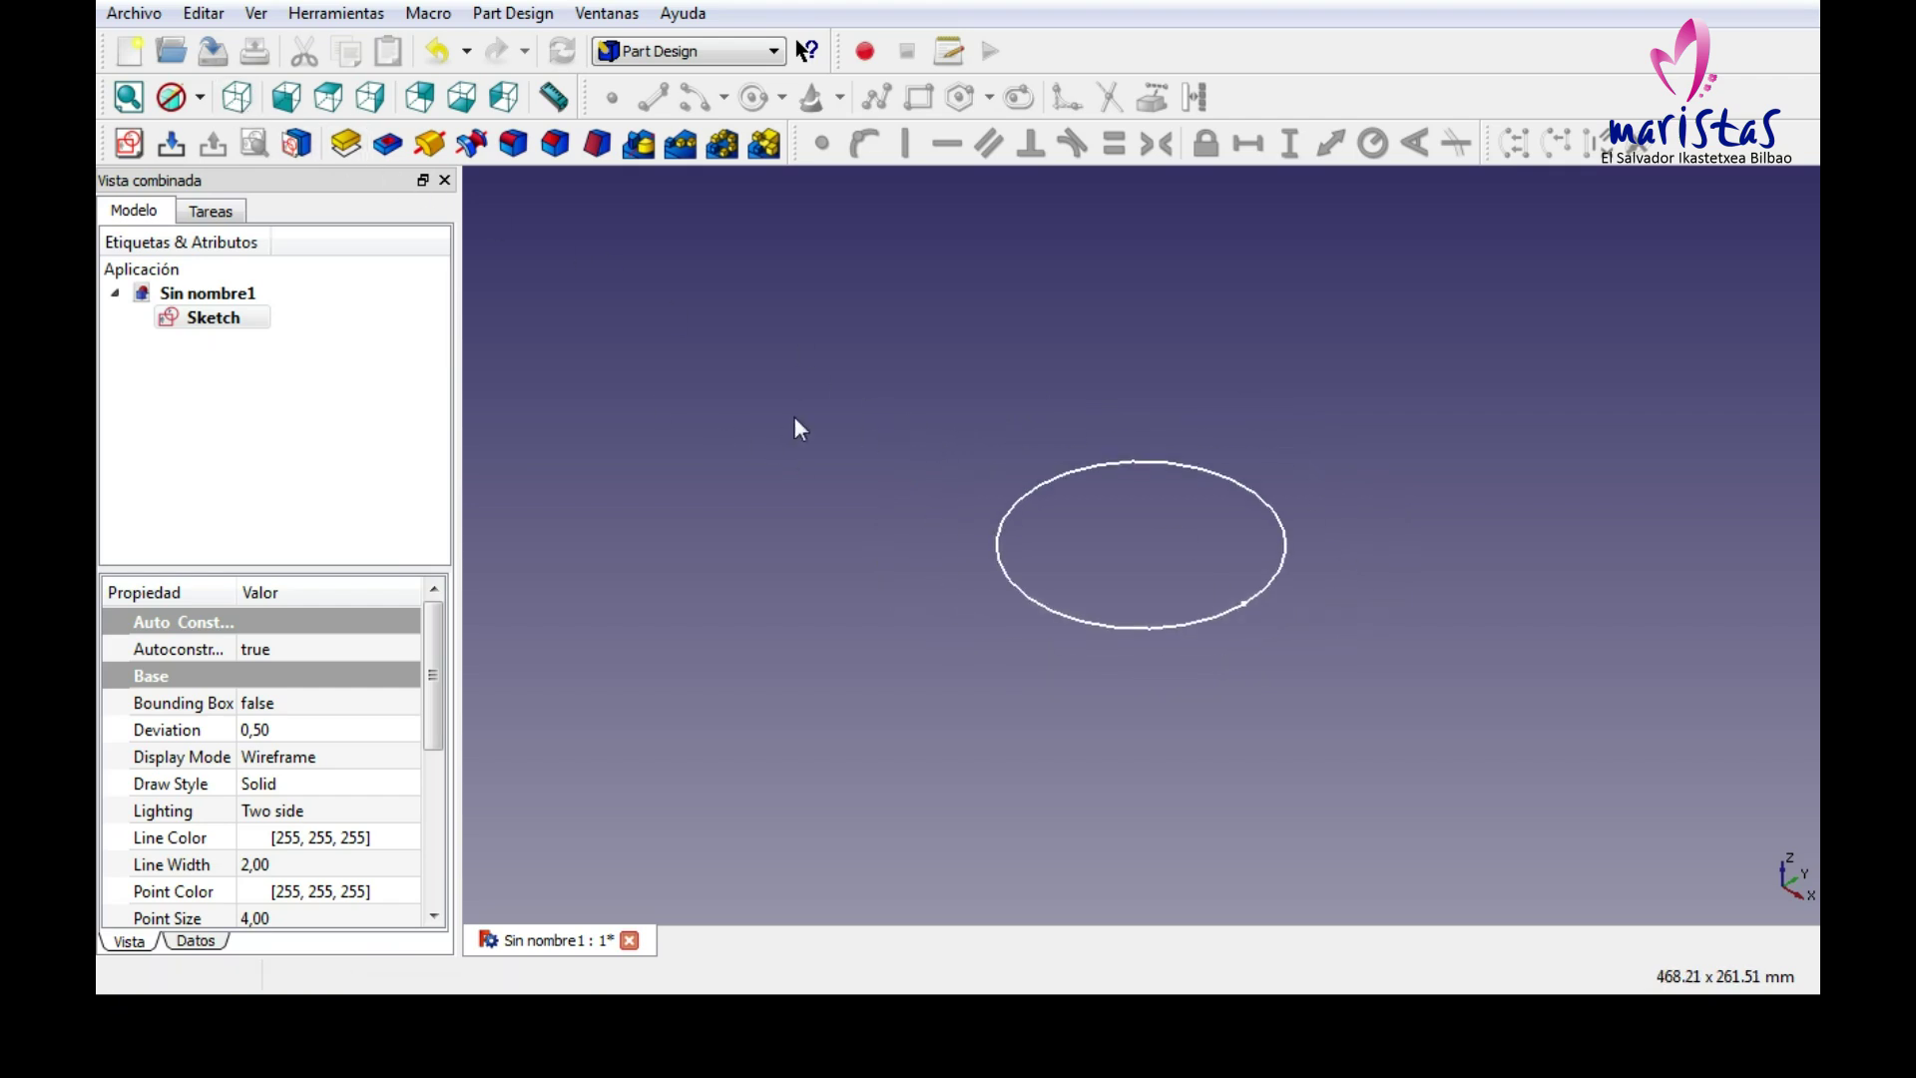
{"action": "left_click", "coordinate": [234, 325]}
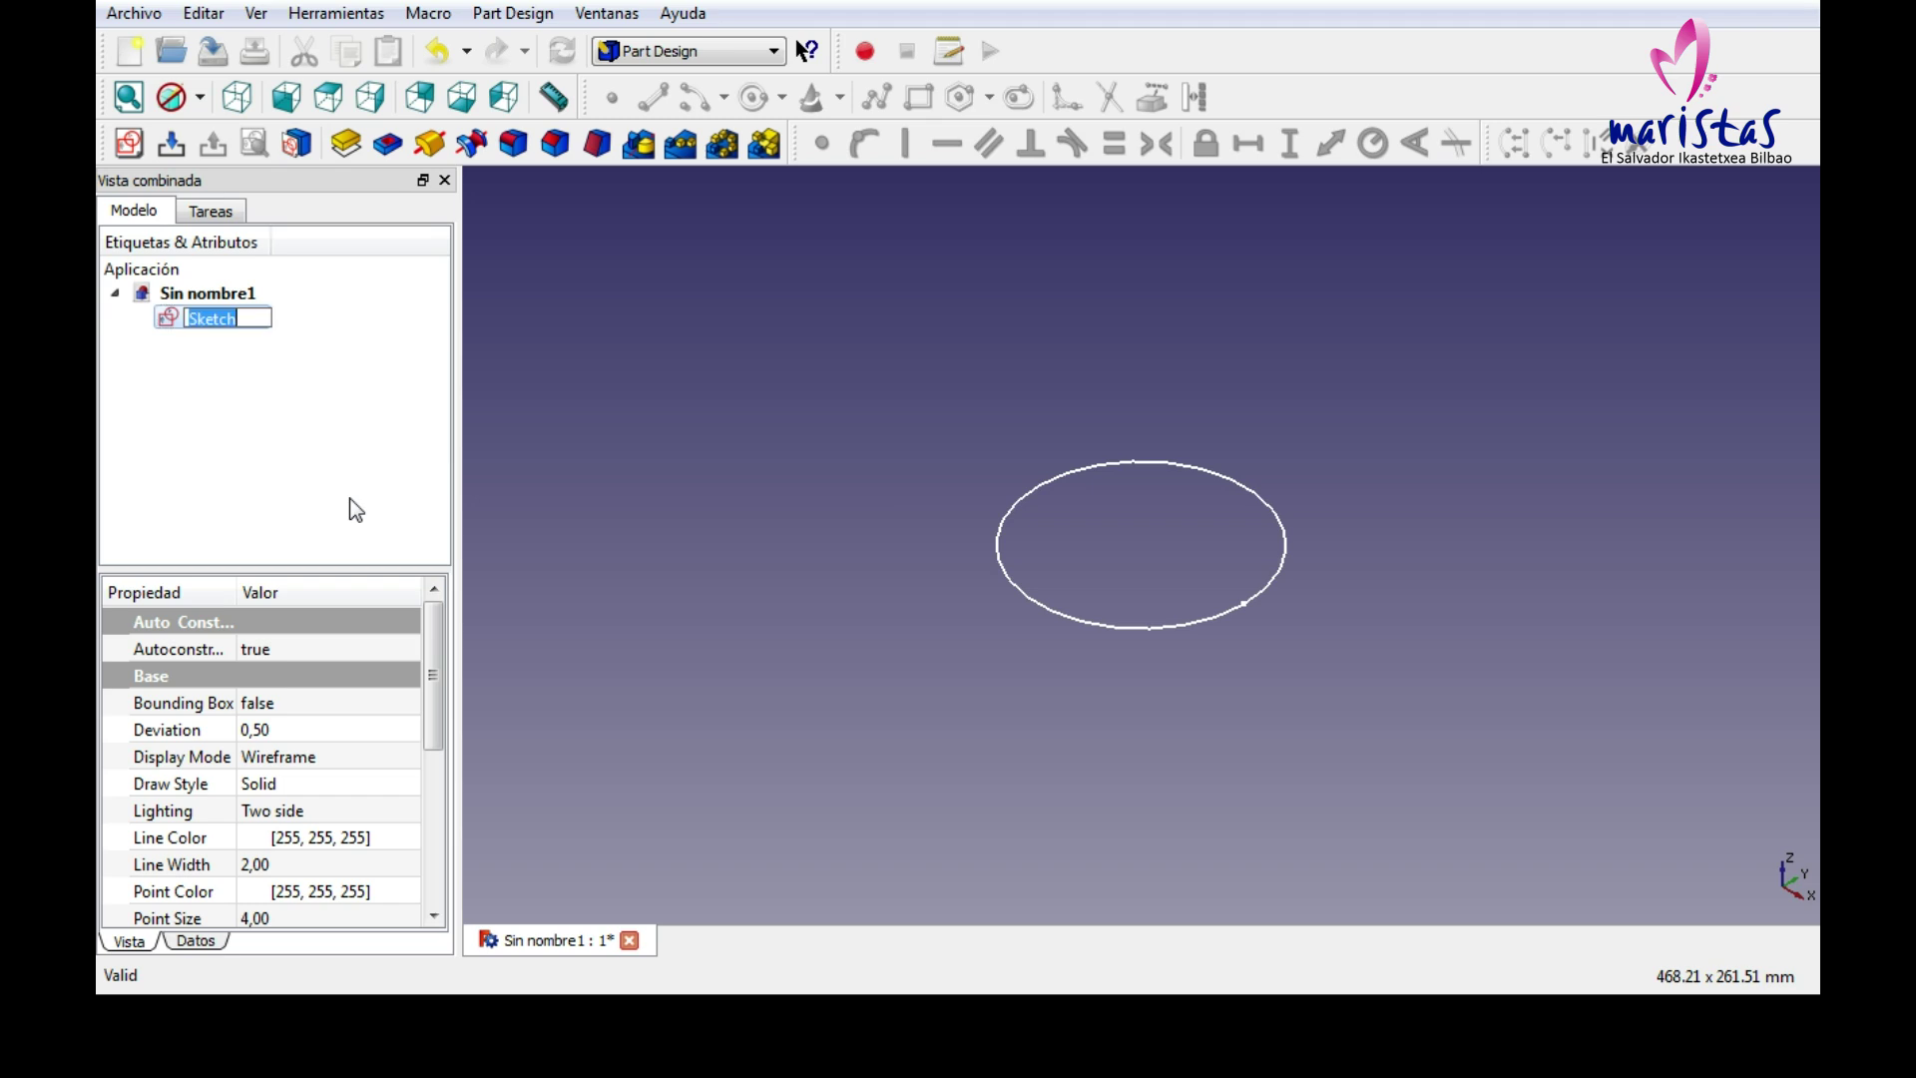
{"action": "type", "text": "sBase"}
{"action": "key", "text": "Return"}
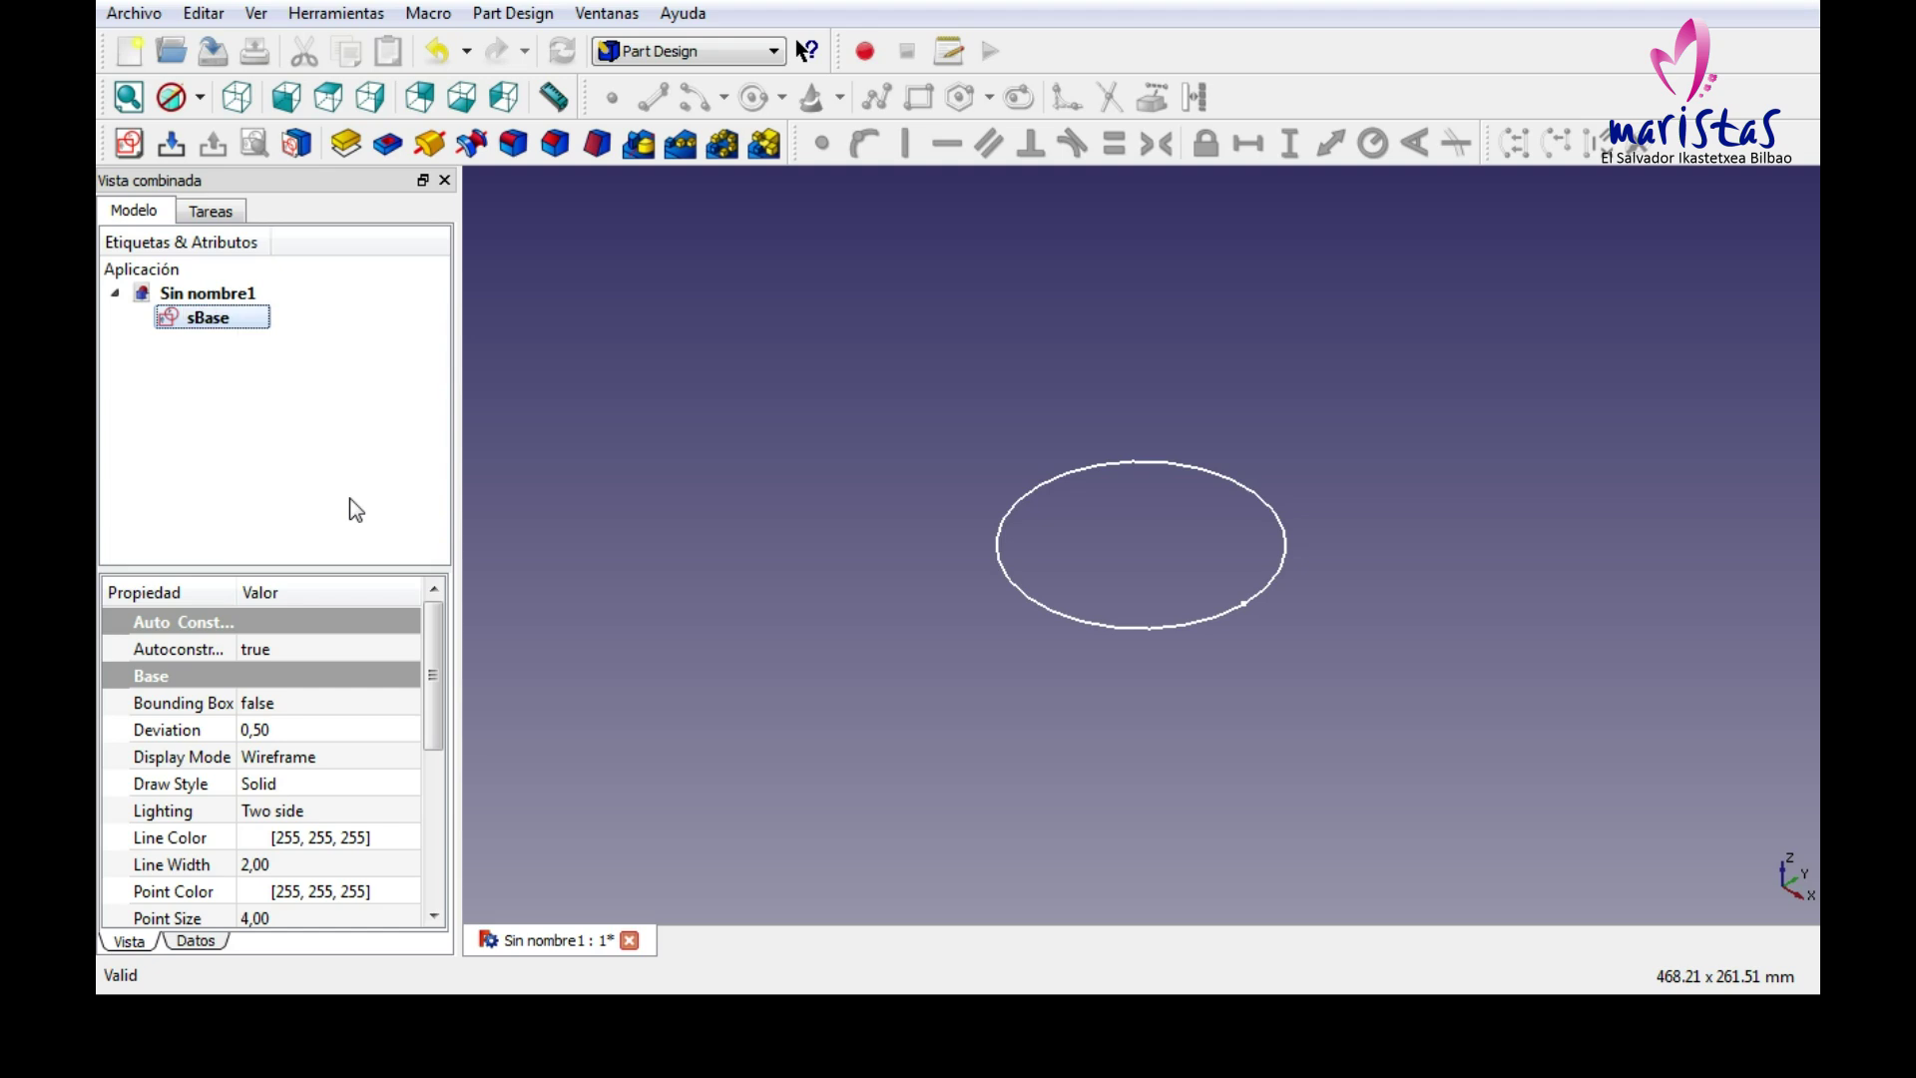
Pad the sBase circle to a length of 150 mm to form the tower's cylindrical body.
{"action": "left_click", "coordinate": [347, 143]}
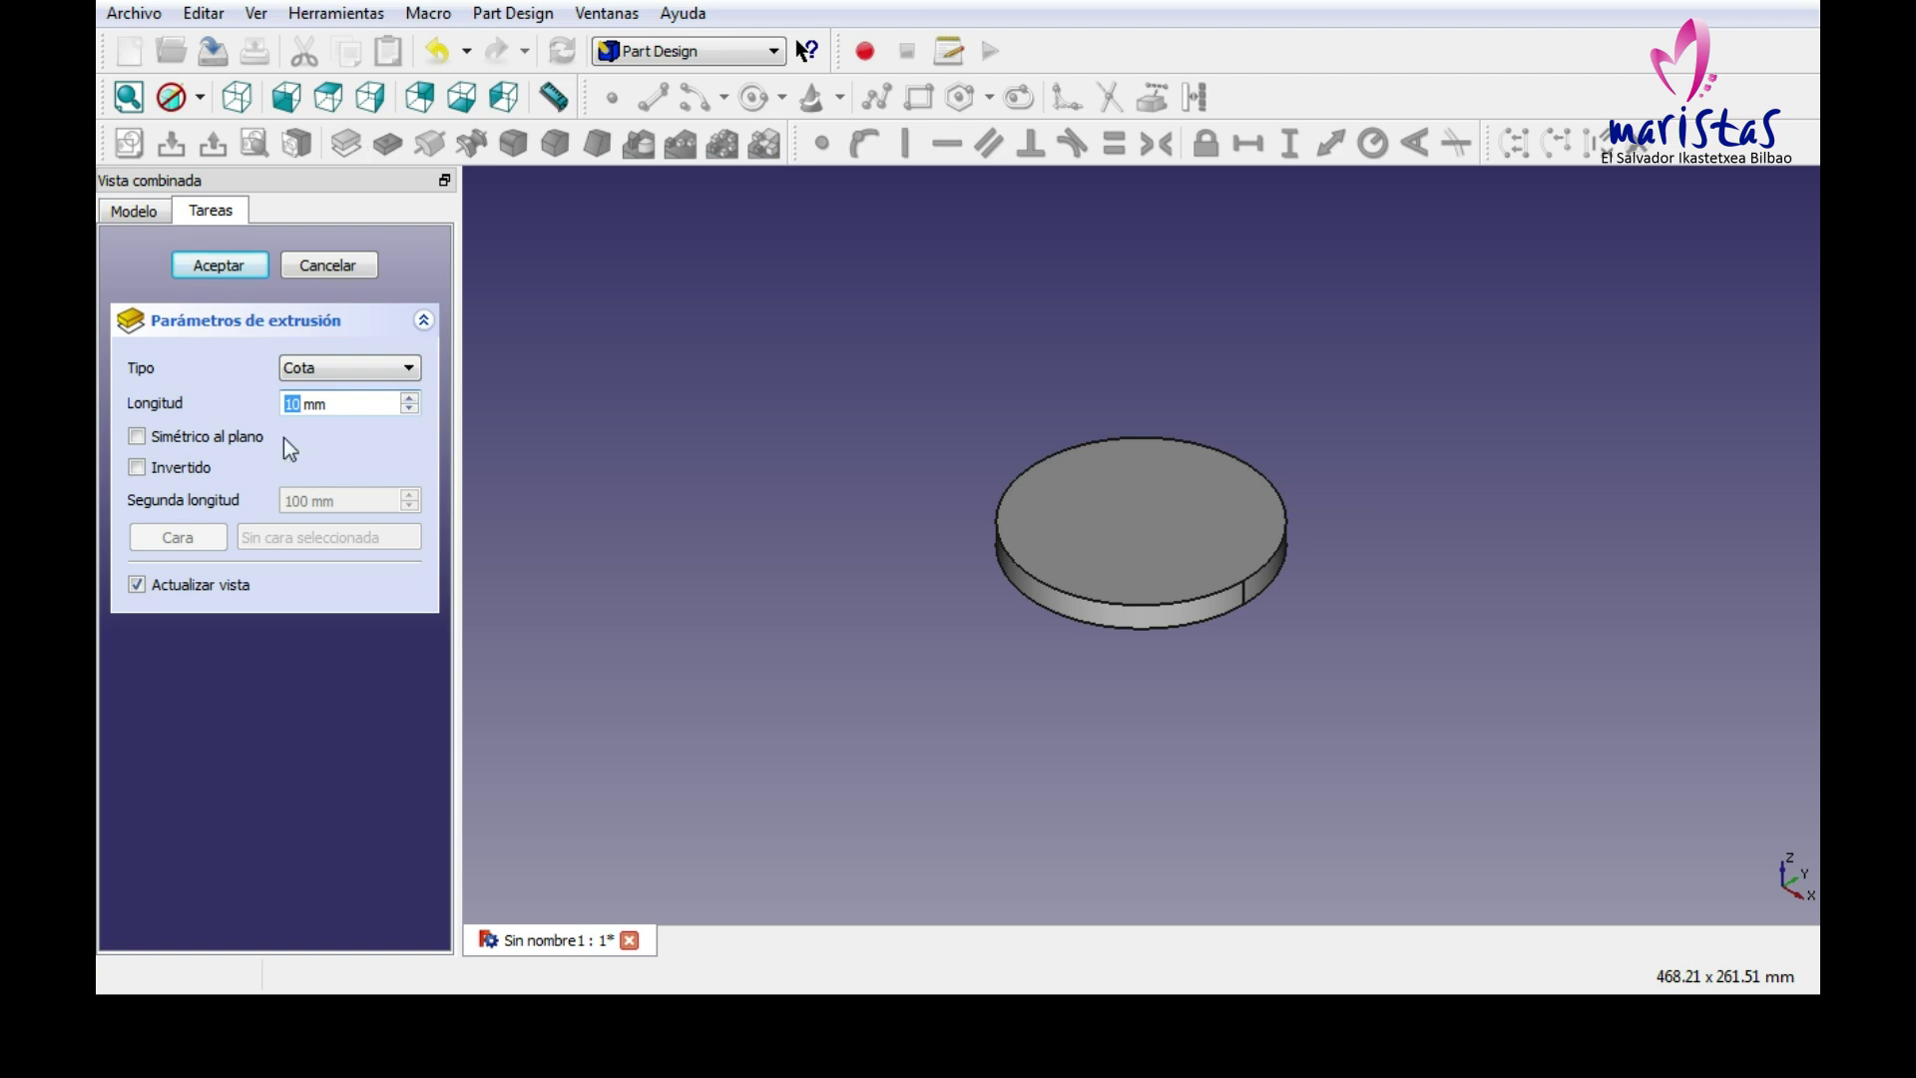
{"action": "type", "text": "150"}
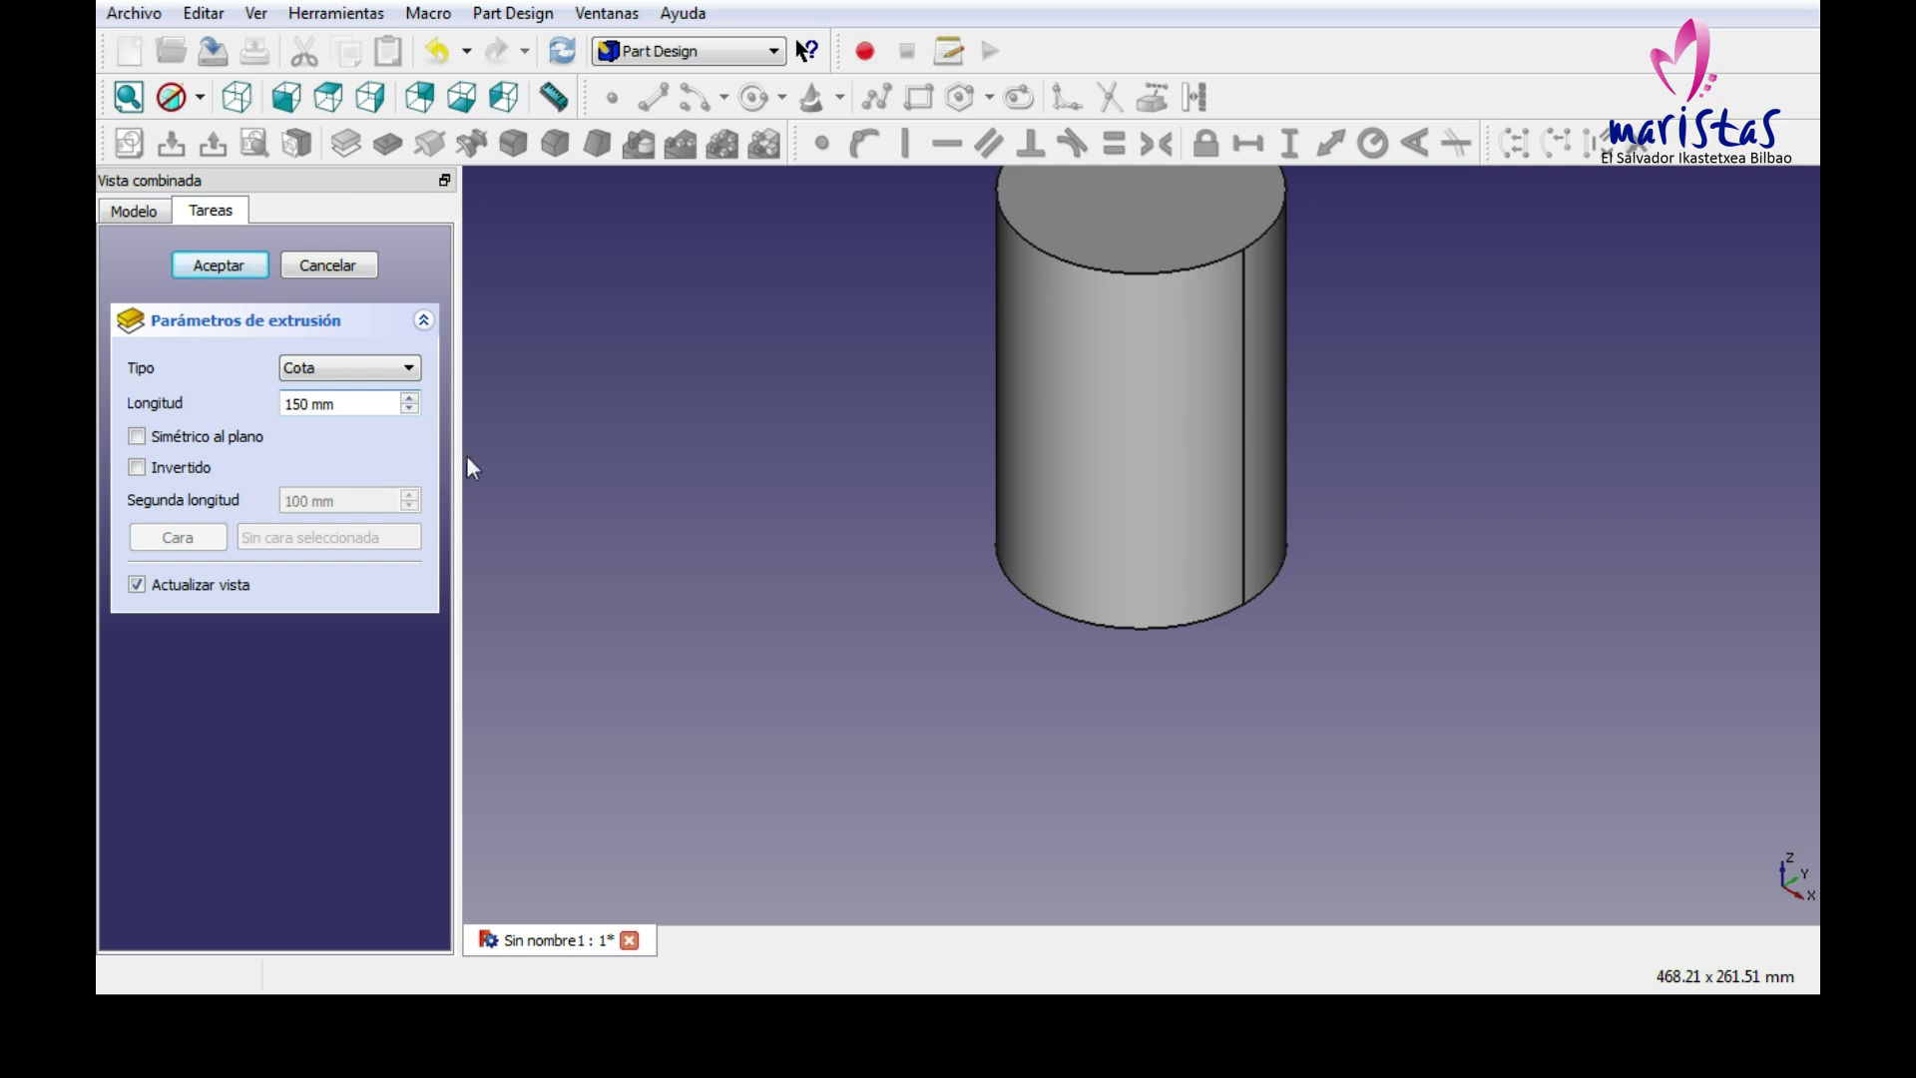
{"action": "left_click", "coordinate": [128, 98]}
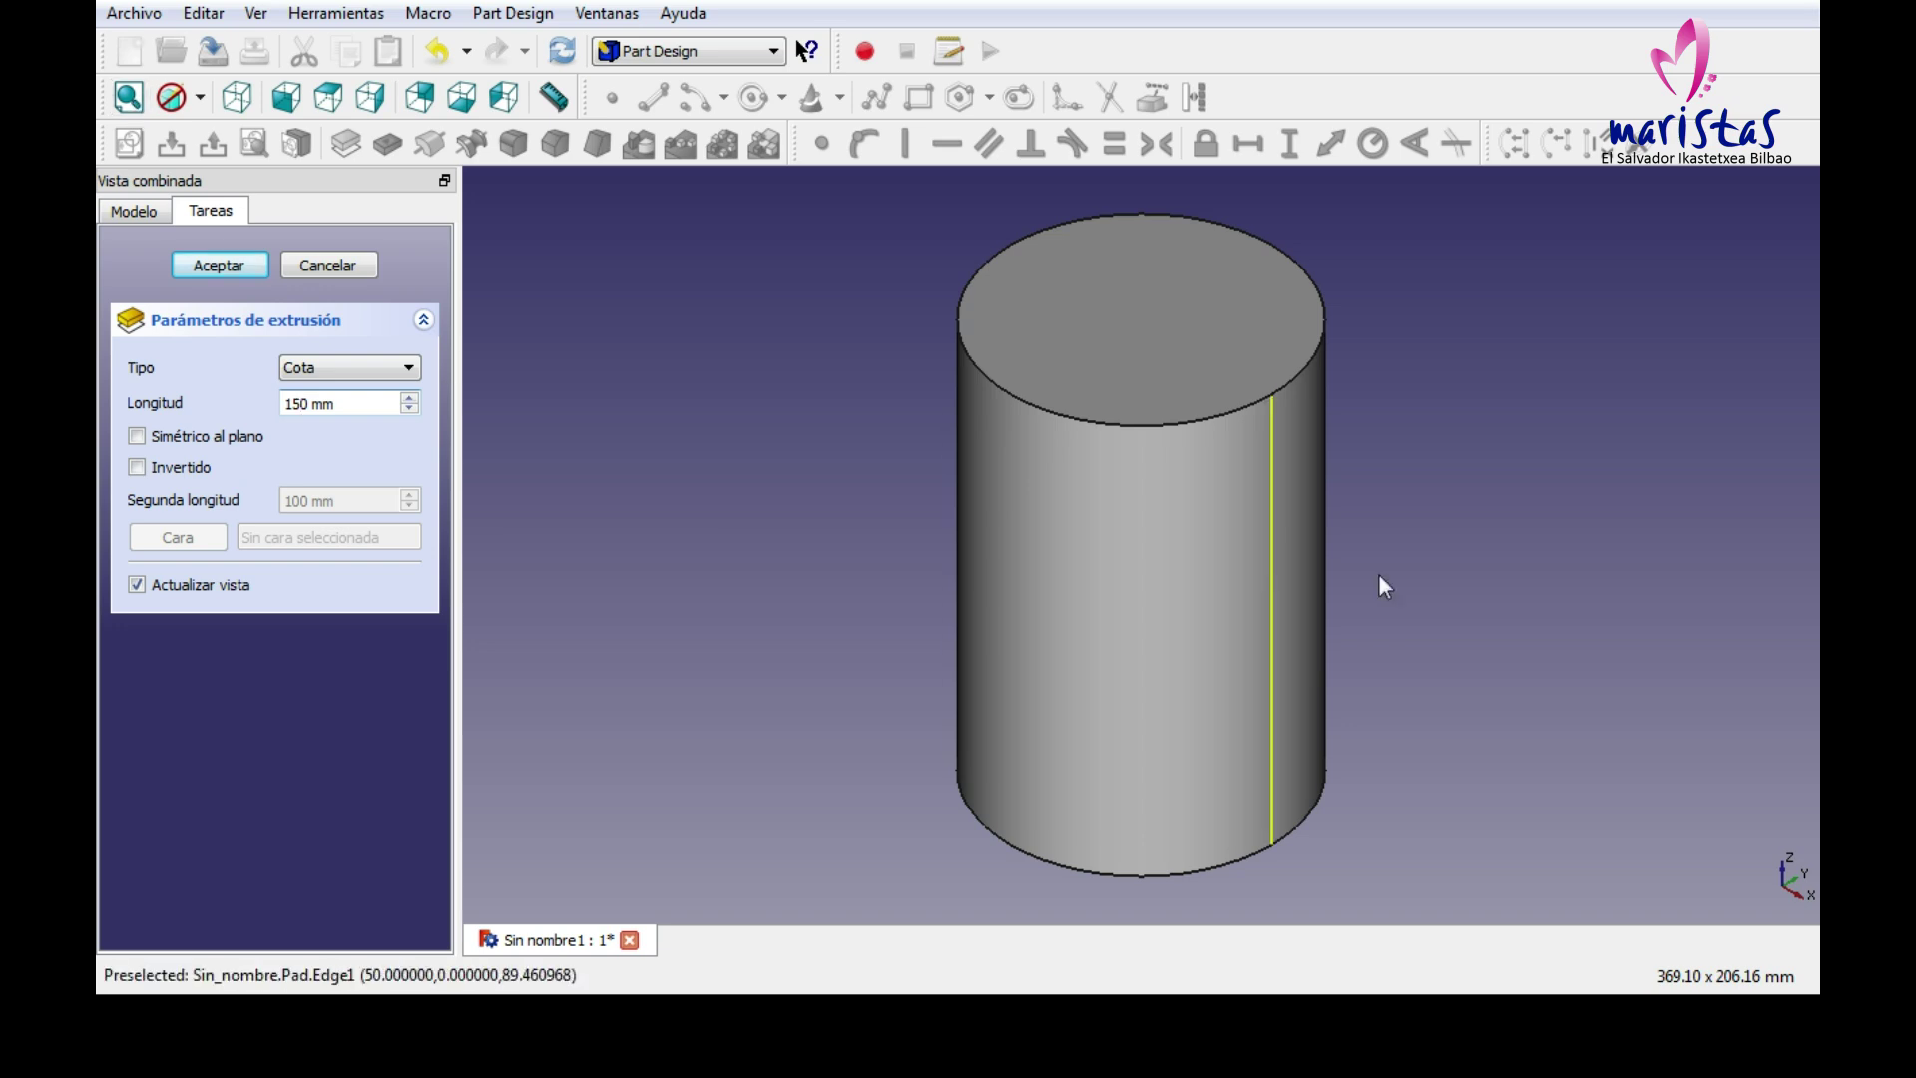
{"action": "left_click", "coordinate": [245, 263]}
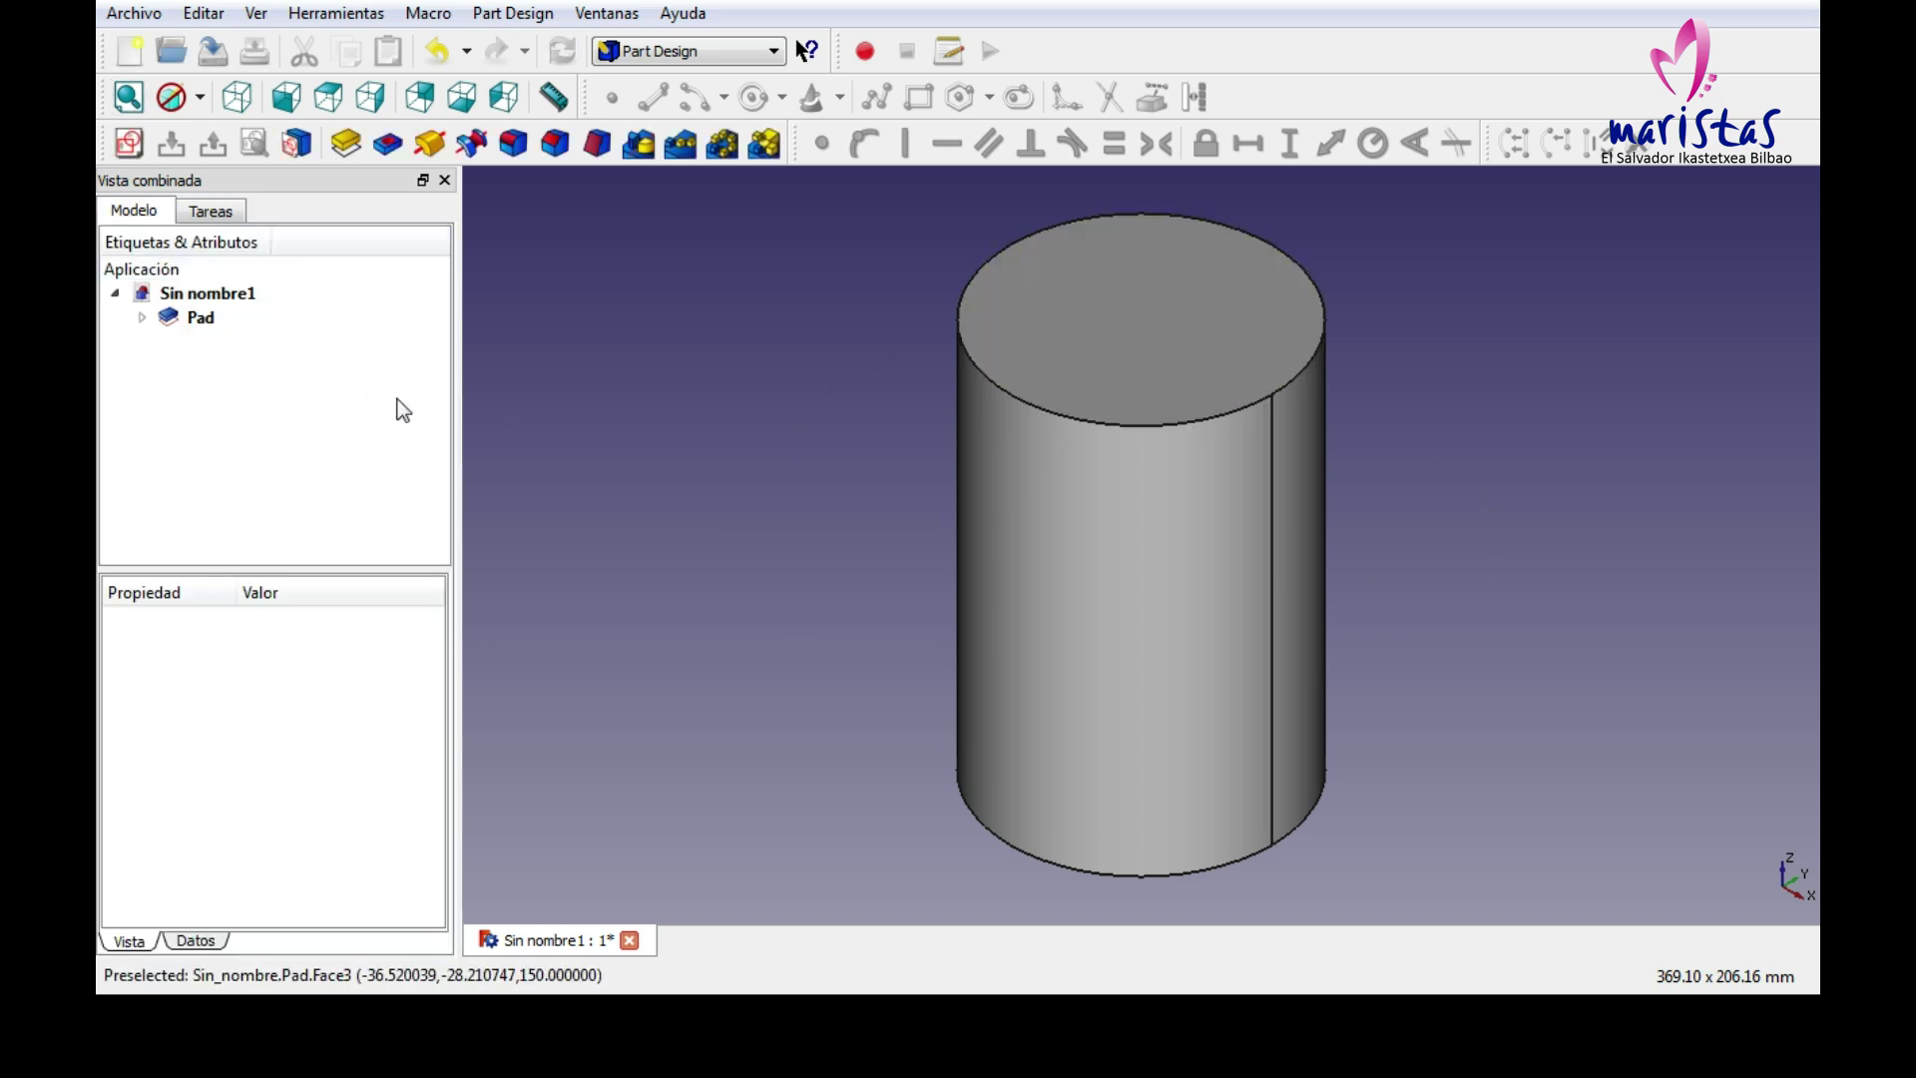
Rename the cylinder's pad as Base and hide it.
{"action": "left_click", "coordinate": [200, 318]}
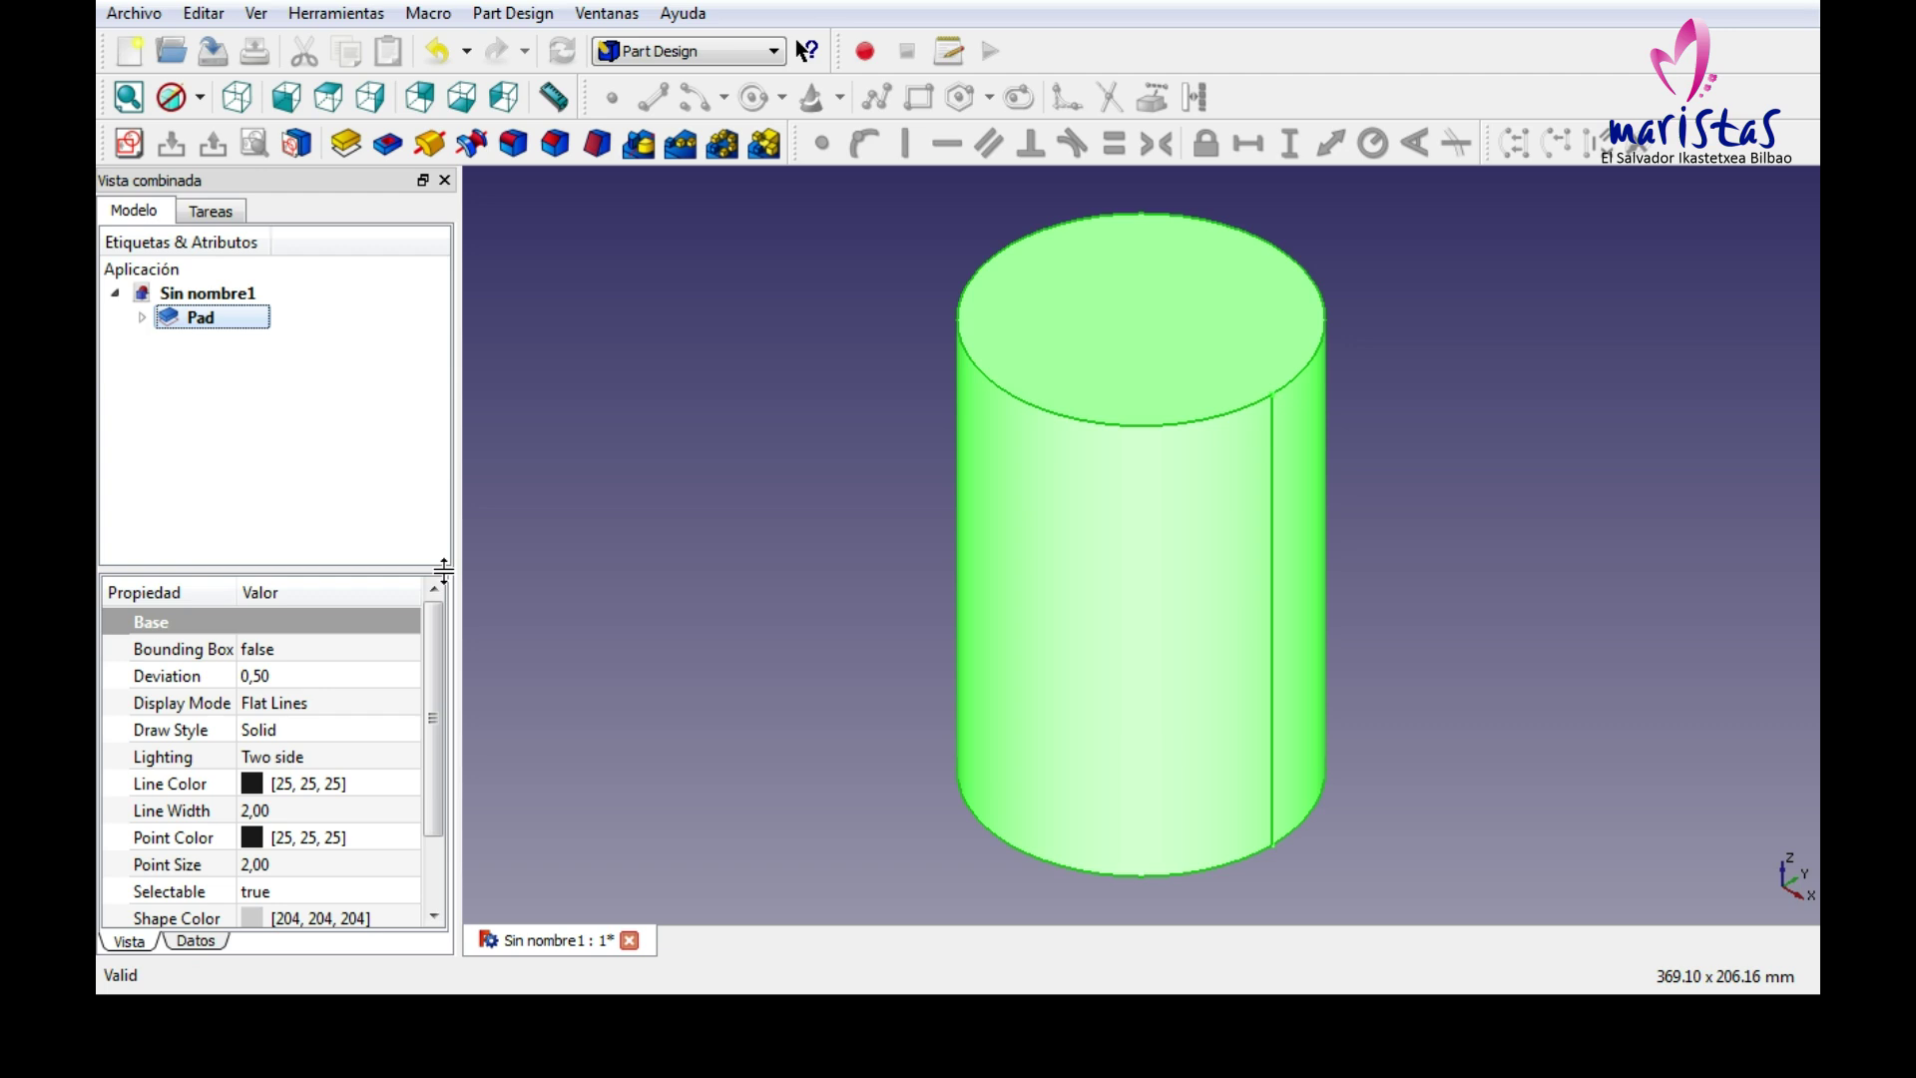
{"action": "key", "text": "F2"}
{"action": "type", "text": "Base"}
{"action": "key", "text": "Return"}
{"action": "key", "text": "space"}
{"action": "key", "text": "space"}
{"action": "key", "text": "space"}
{"action": "key", "text": "space"}
{"action": "key", "text": "space"}
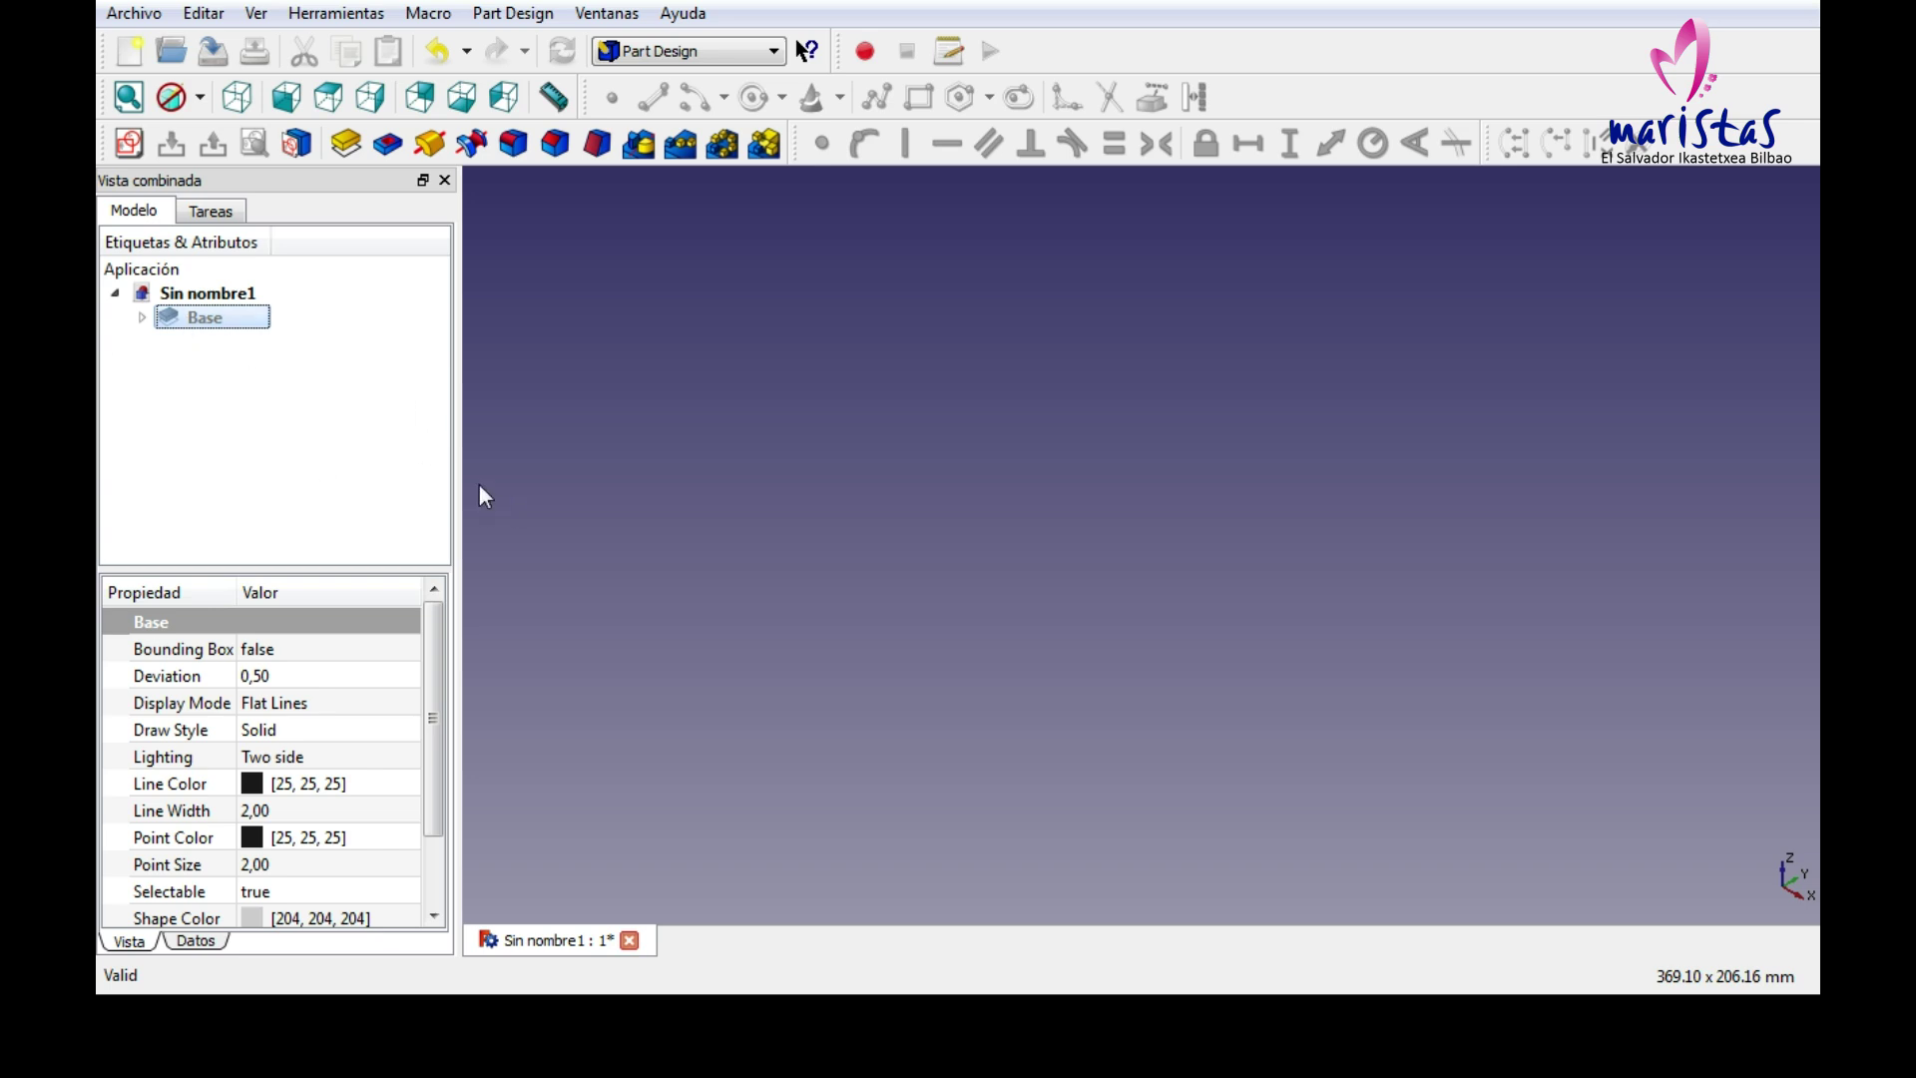
Create a new sketch on the XY plane and draw a rectangle about 52 by 49 mm in its upper-left quadrant.
{"action": "left_click", "coordinate": [129, 143]}
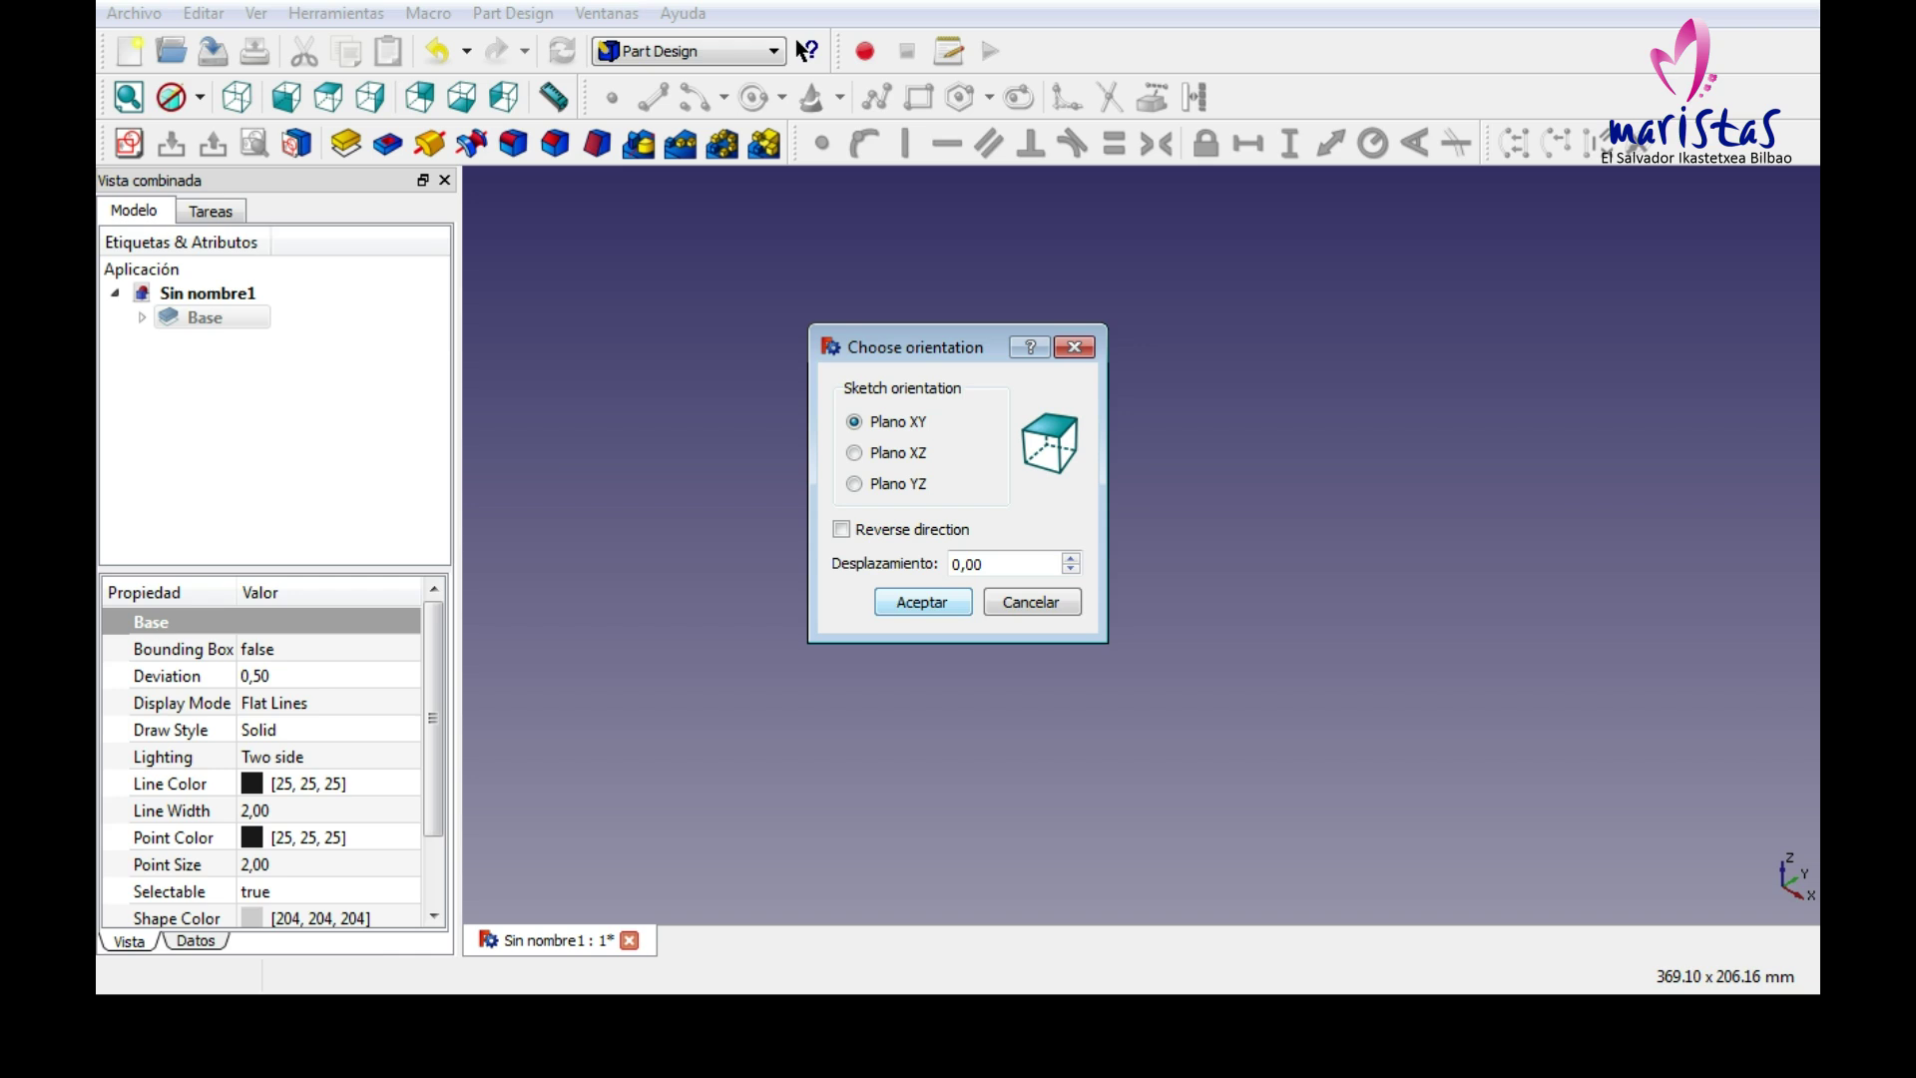
{"action": "left_click", "coordinate": [916, 596]}
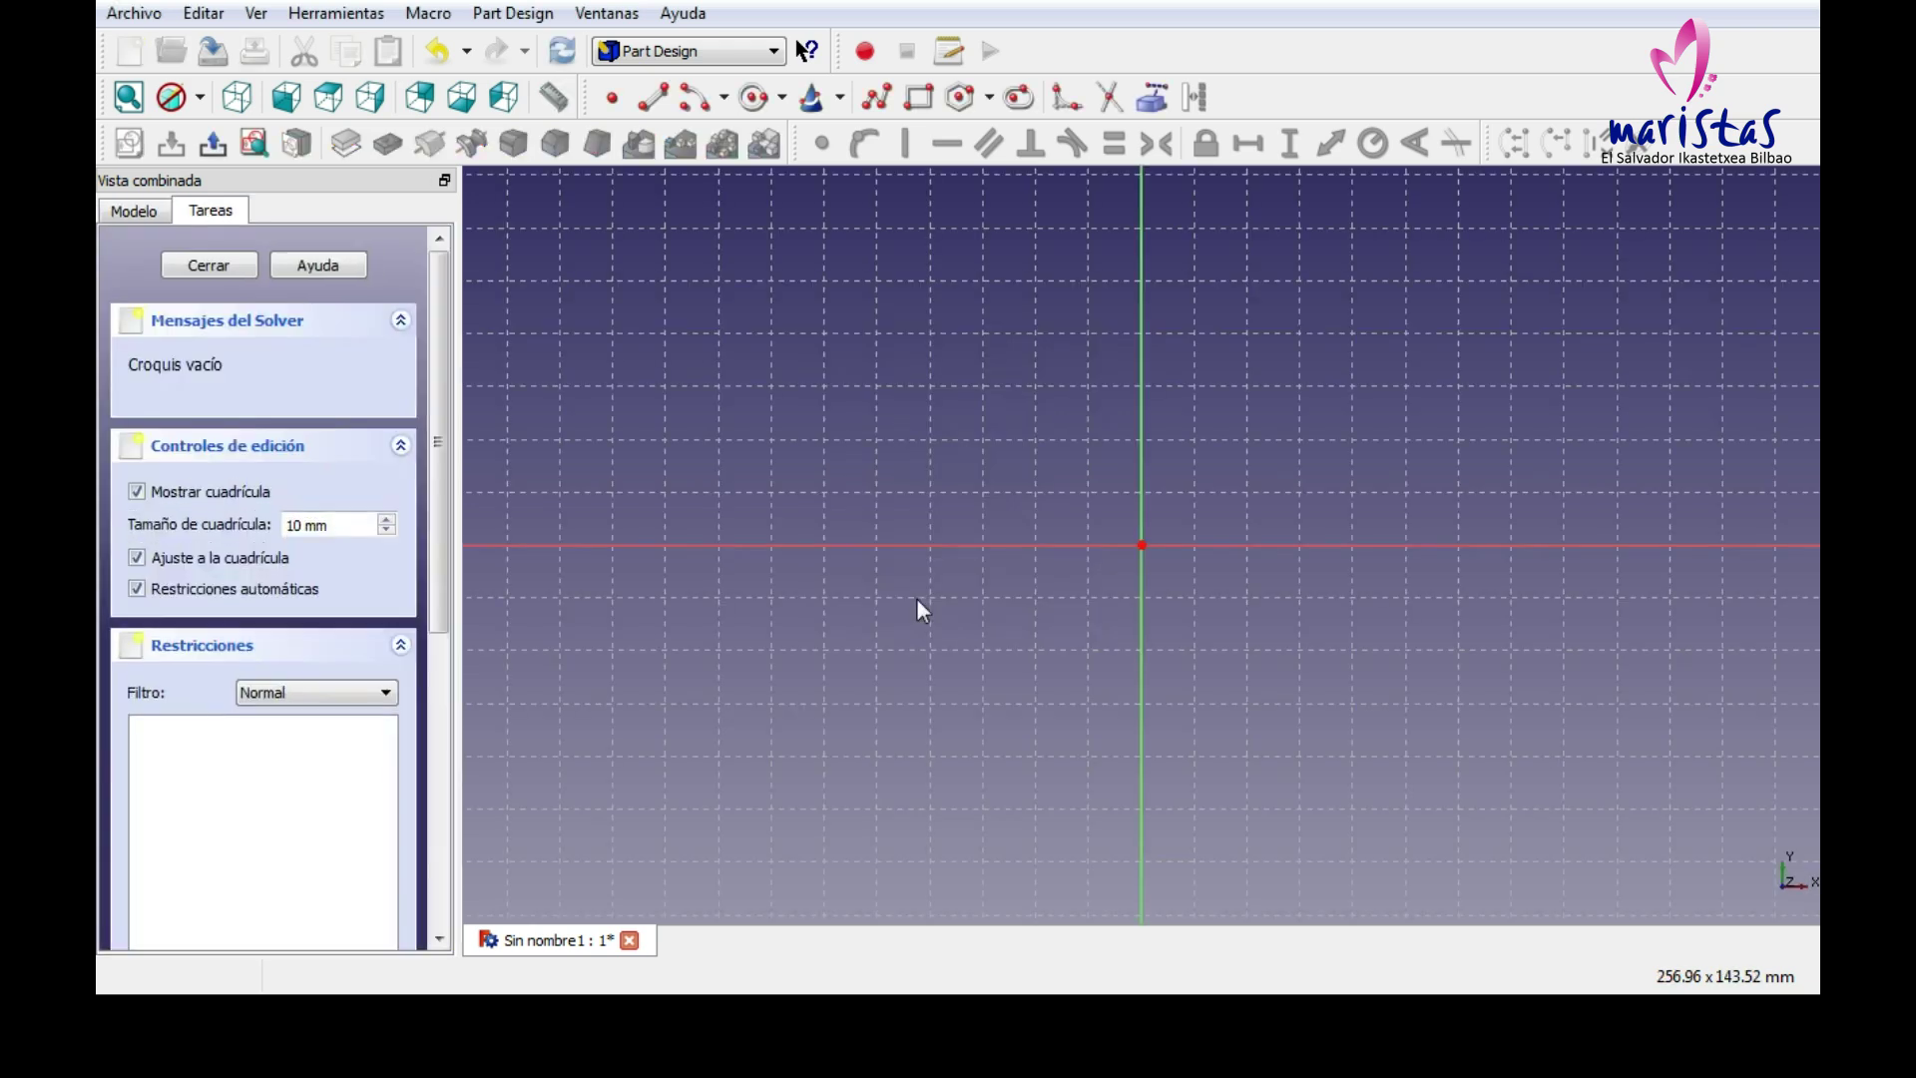
{"action": "left_click", "coordinate": [919, 97]}
{"action": "left_click", "coordinate": [707, 268]}
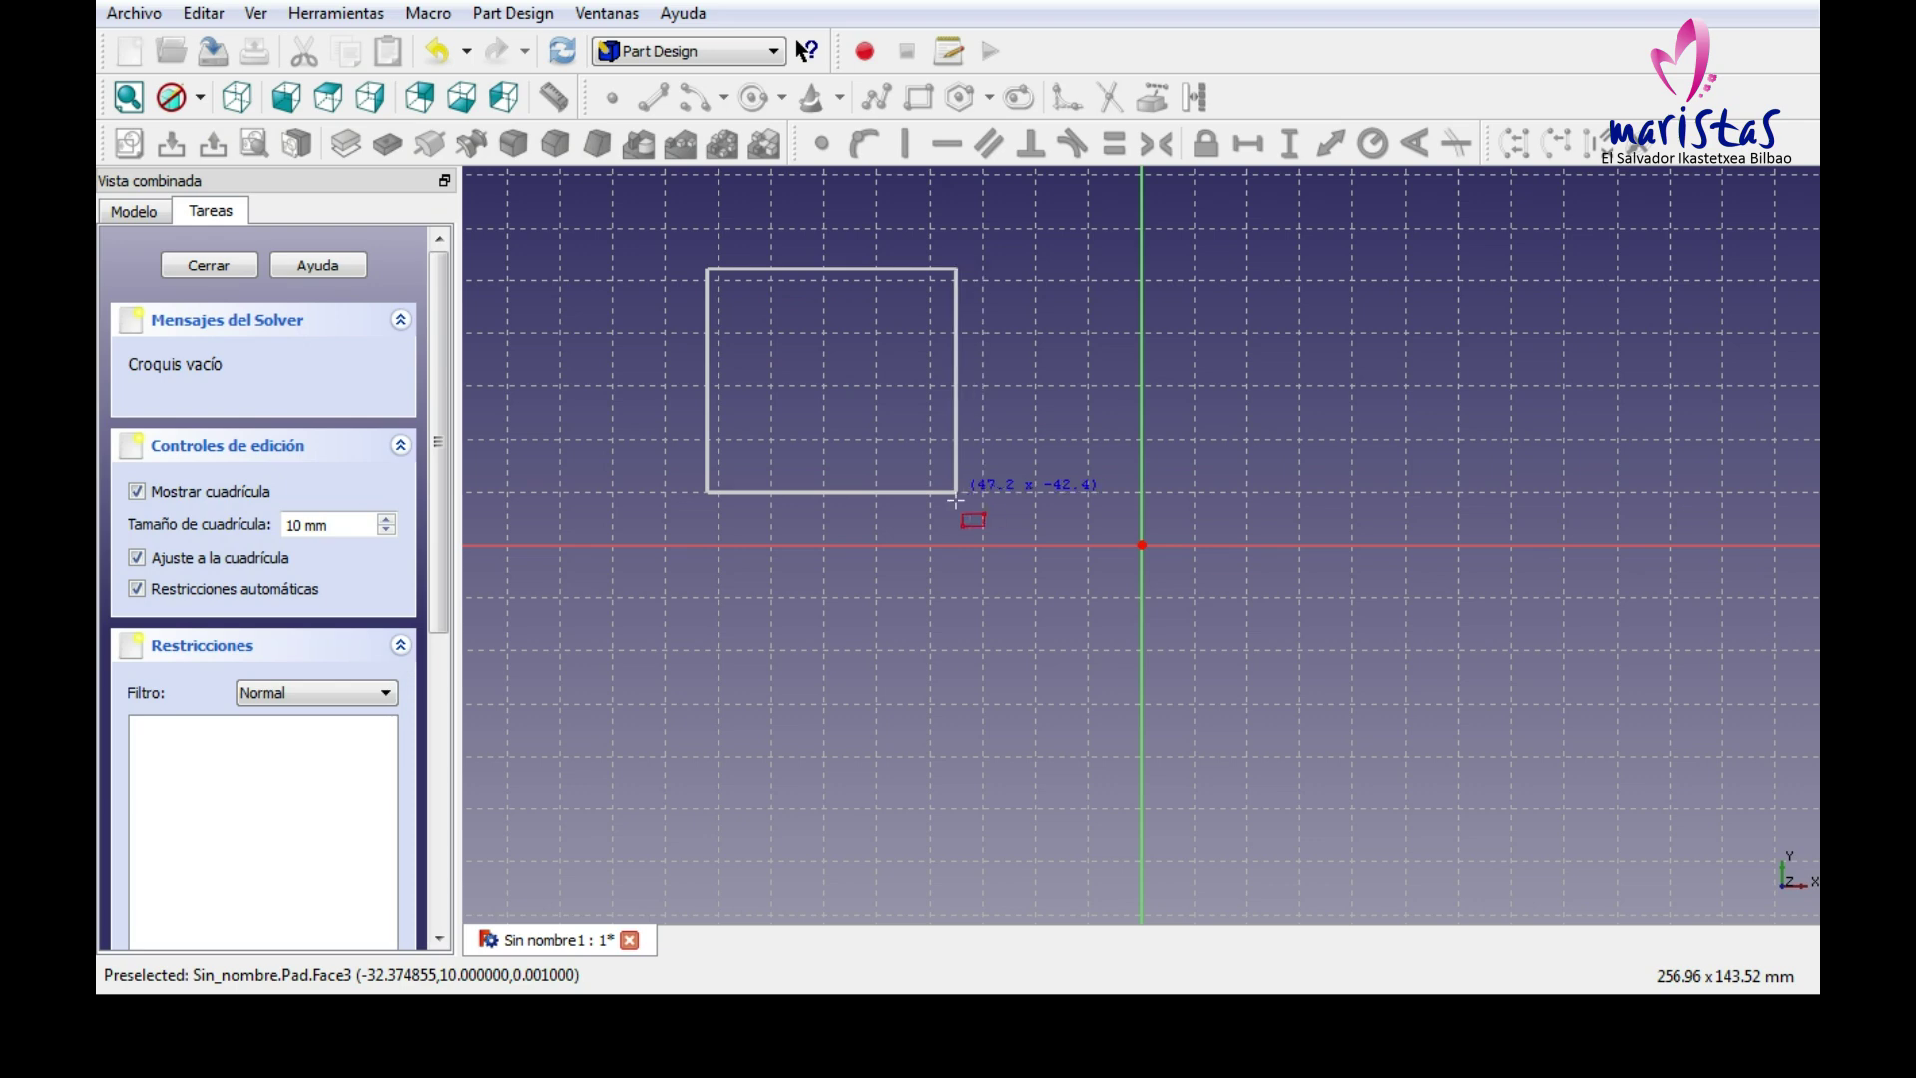
{"action": "left_click", "coordinate": [983, 526]}
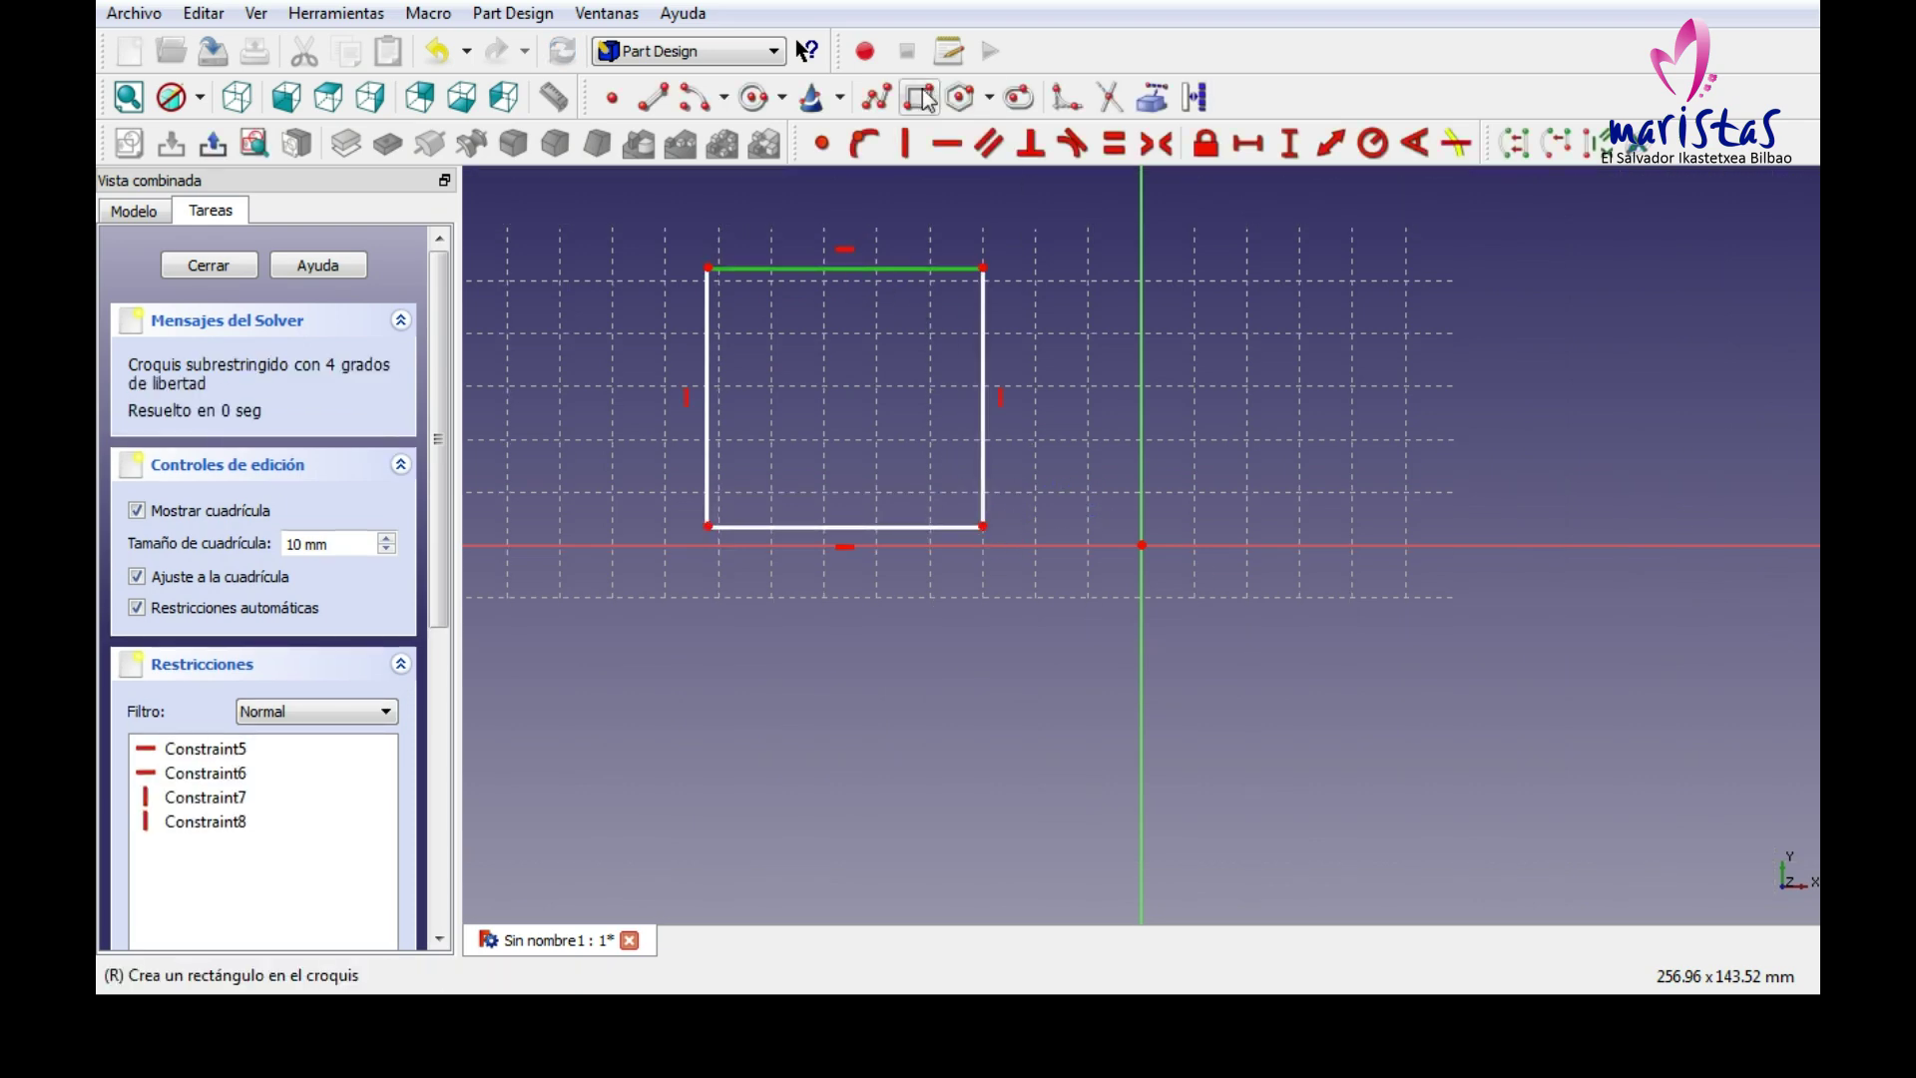
Constrain the rectangle's horizontal width and vertical height to 150 mm each.
{"action": "left_click", "coordinate": [1247, 147]}
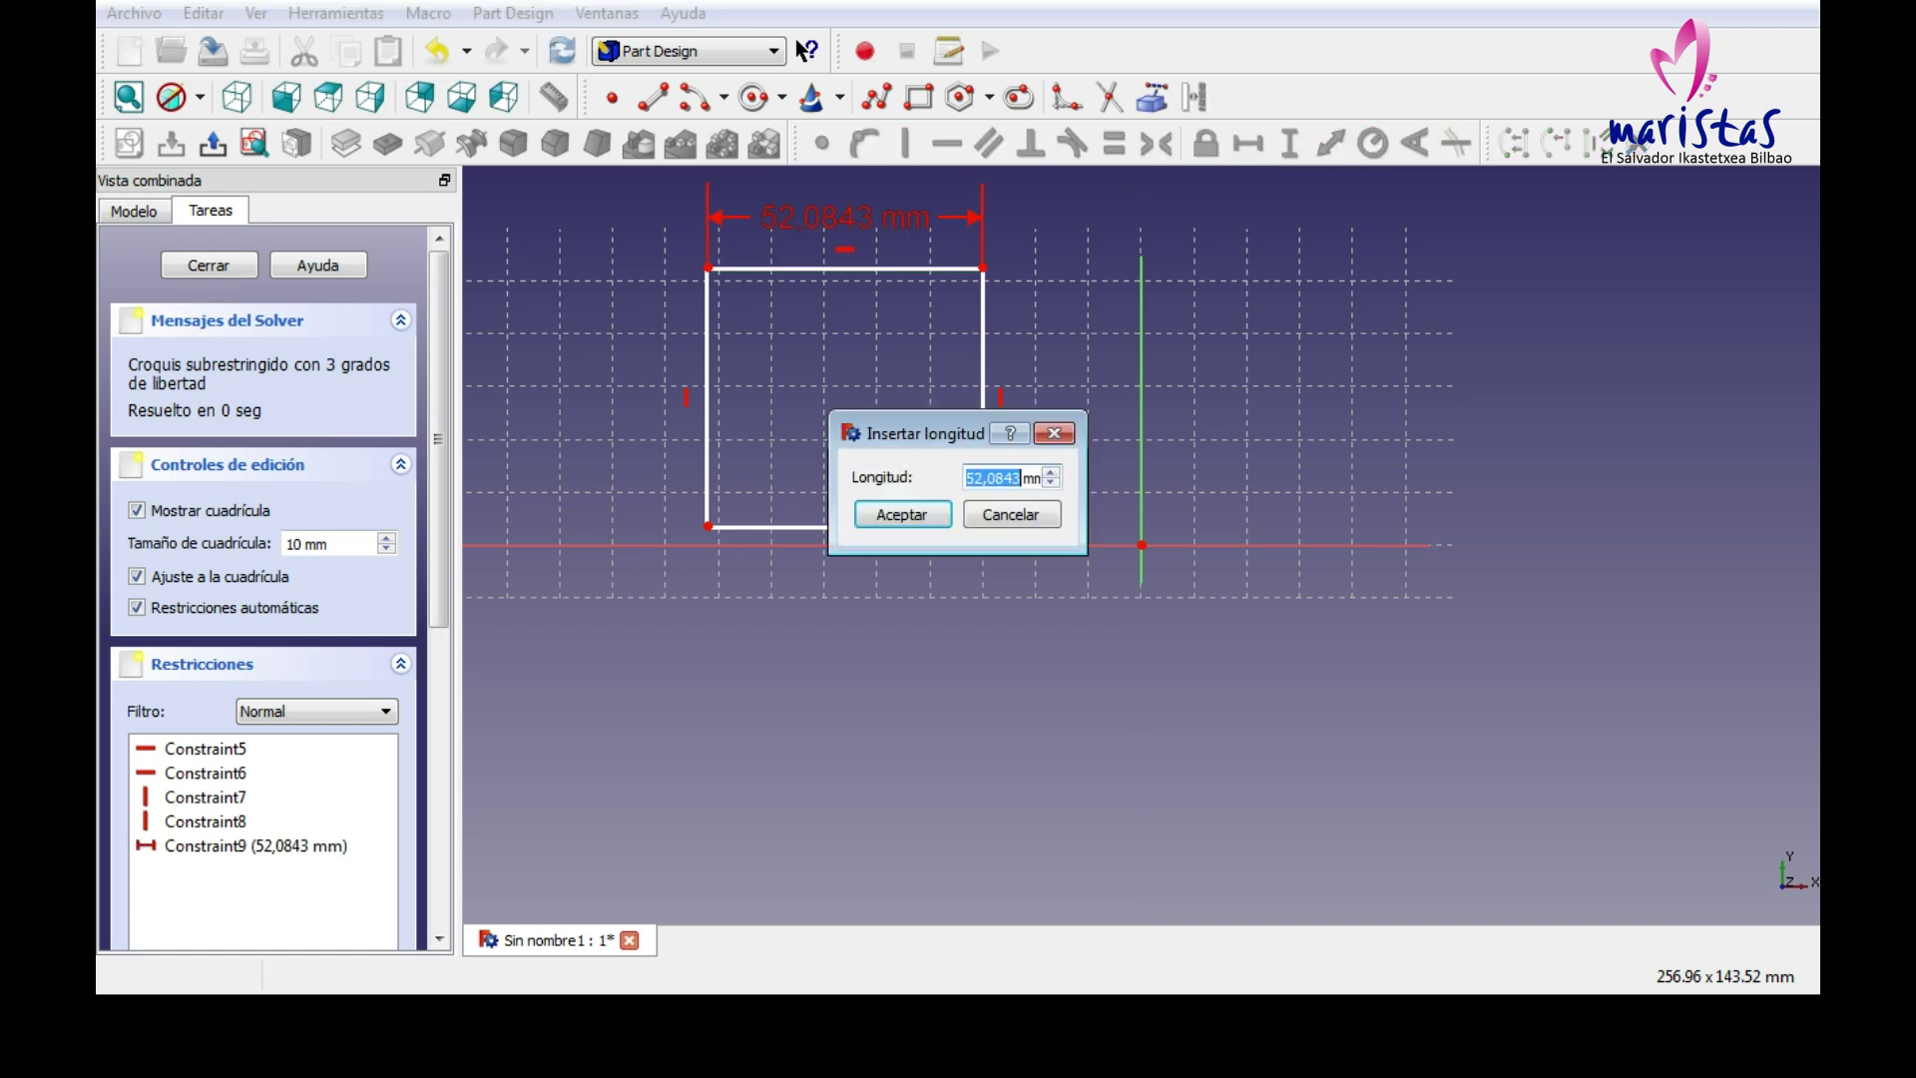
{"action": "type", "text": "150"}
{"action": "key", "text": "Return"}
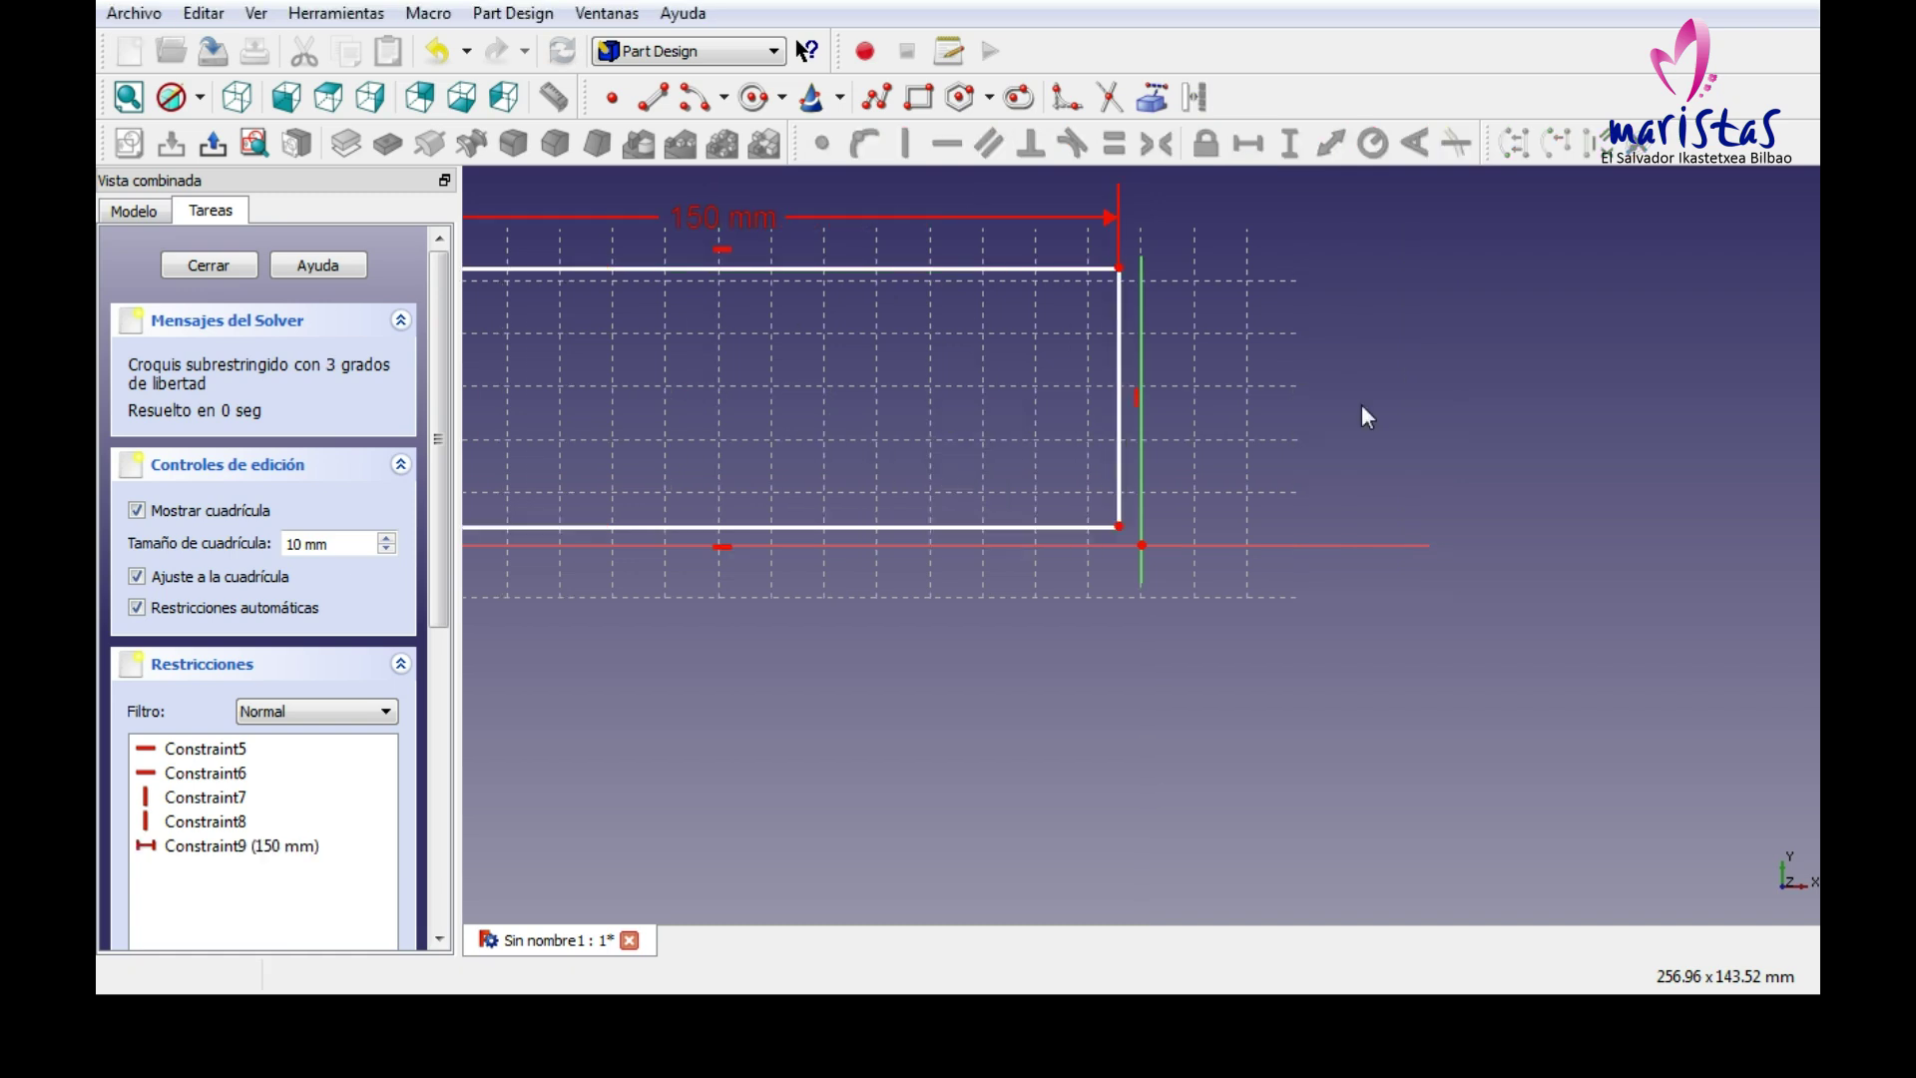
{"action": "left_click", "coordinate": [1119, 391]}
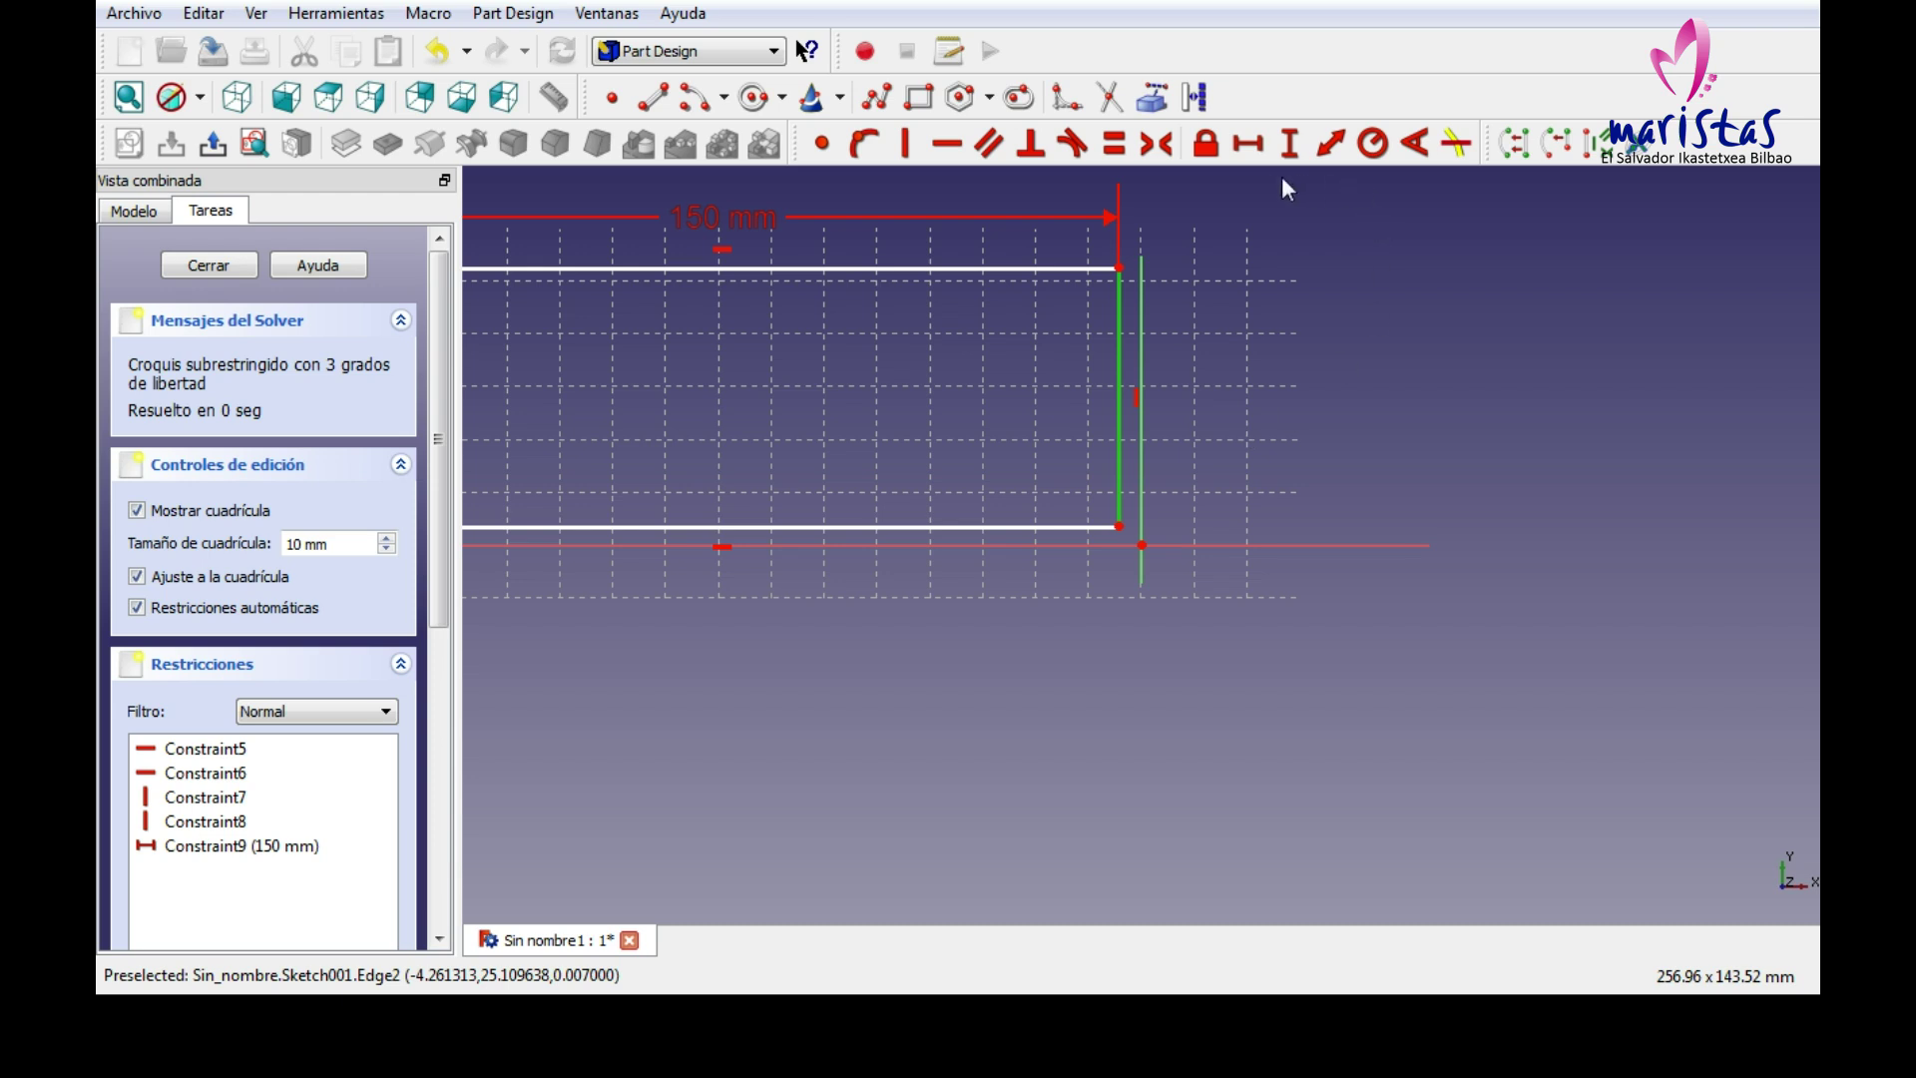
{"action": "left_click", "coordinate": [1290, 143]}
{"action": "type", "text": "1"}
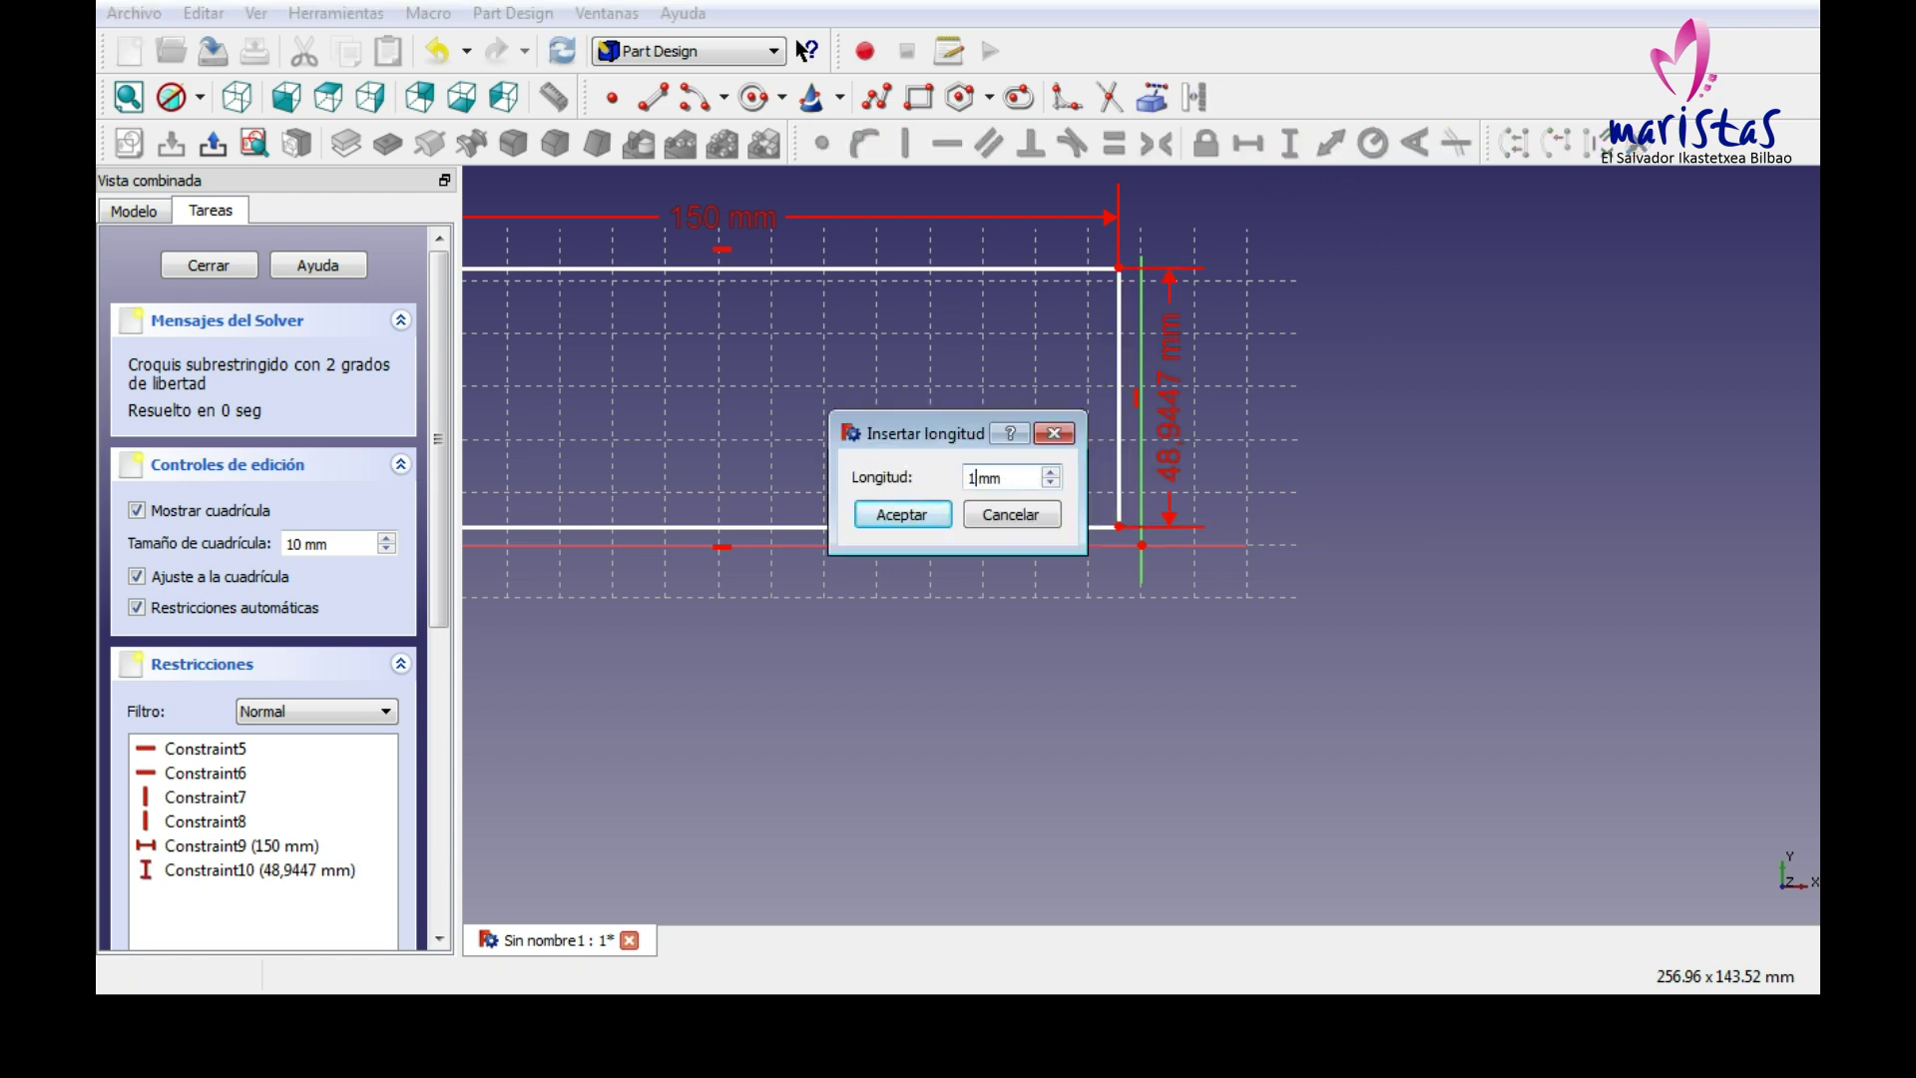
{"action": "type", "text": "50"}
{"action": "key", "text": "Return"}
Move the 150 mm square so that it surrounds the sketch origin.
{"action": "scroll", "coordinate": [1406, 511], "scroll_direction": "down", "scroll_amount": 3}
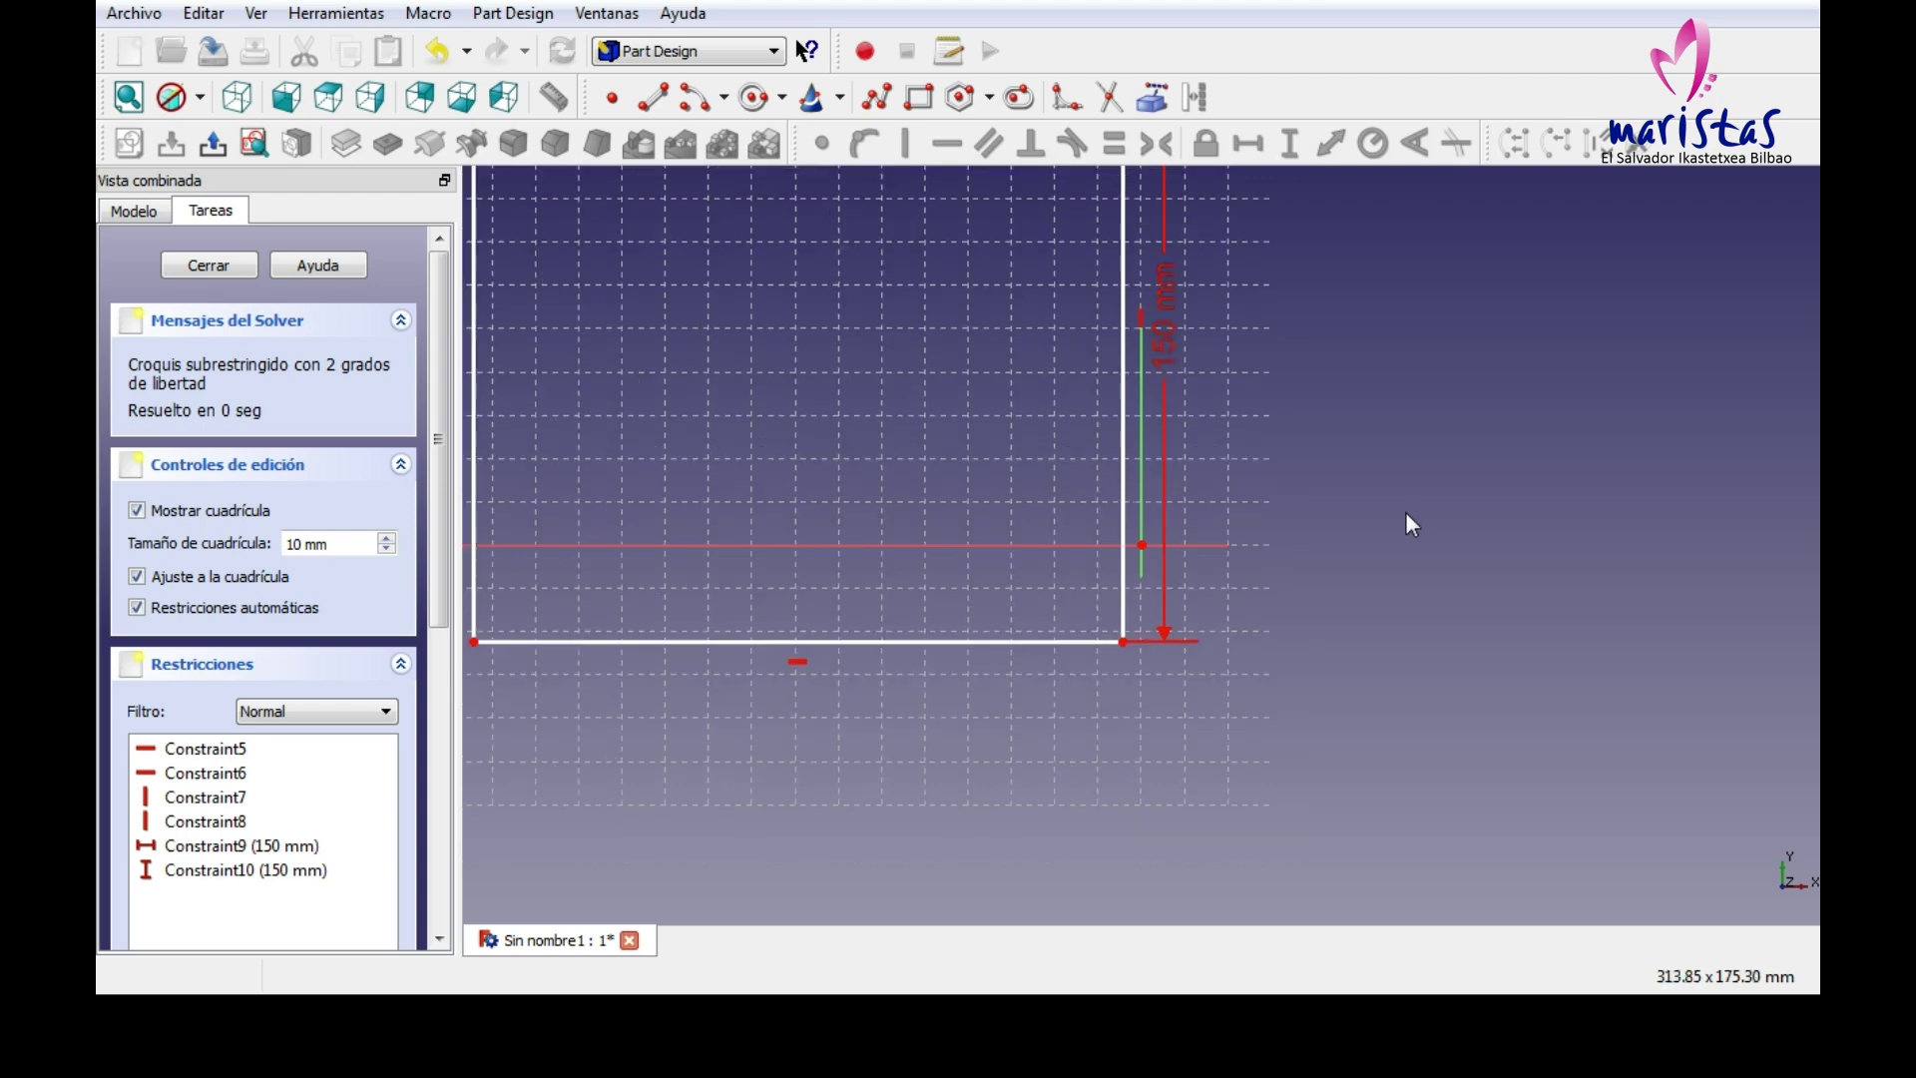
{"action": "middle_click_drag", "start_coordinate": [1287, 415], "coordinate": [1313, 507]}
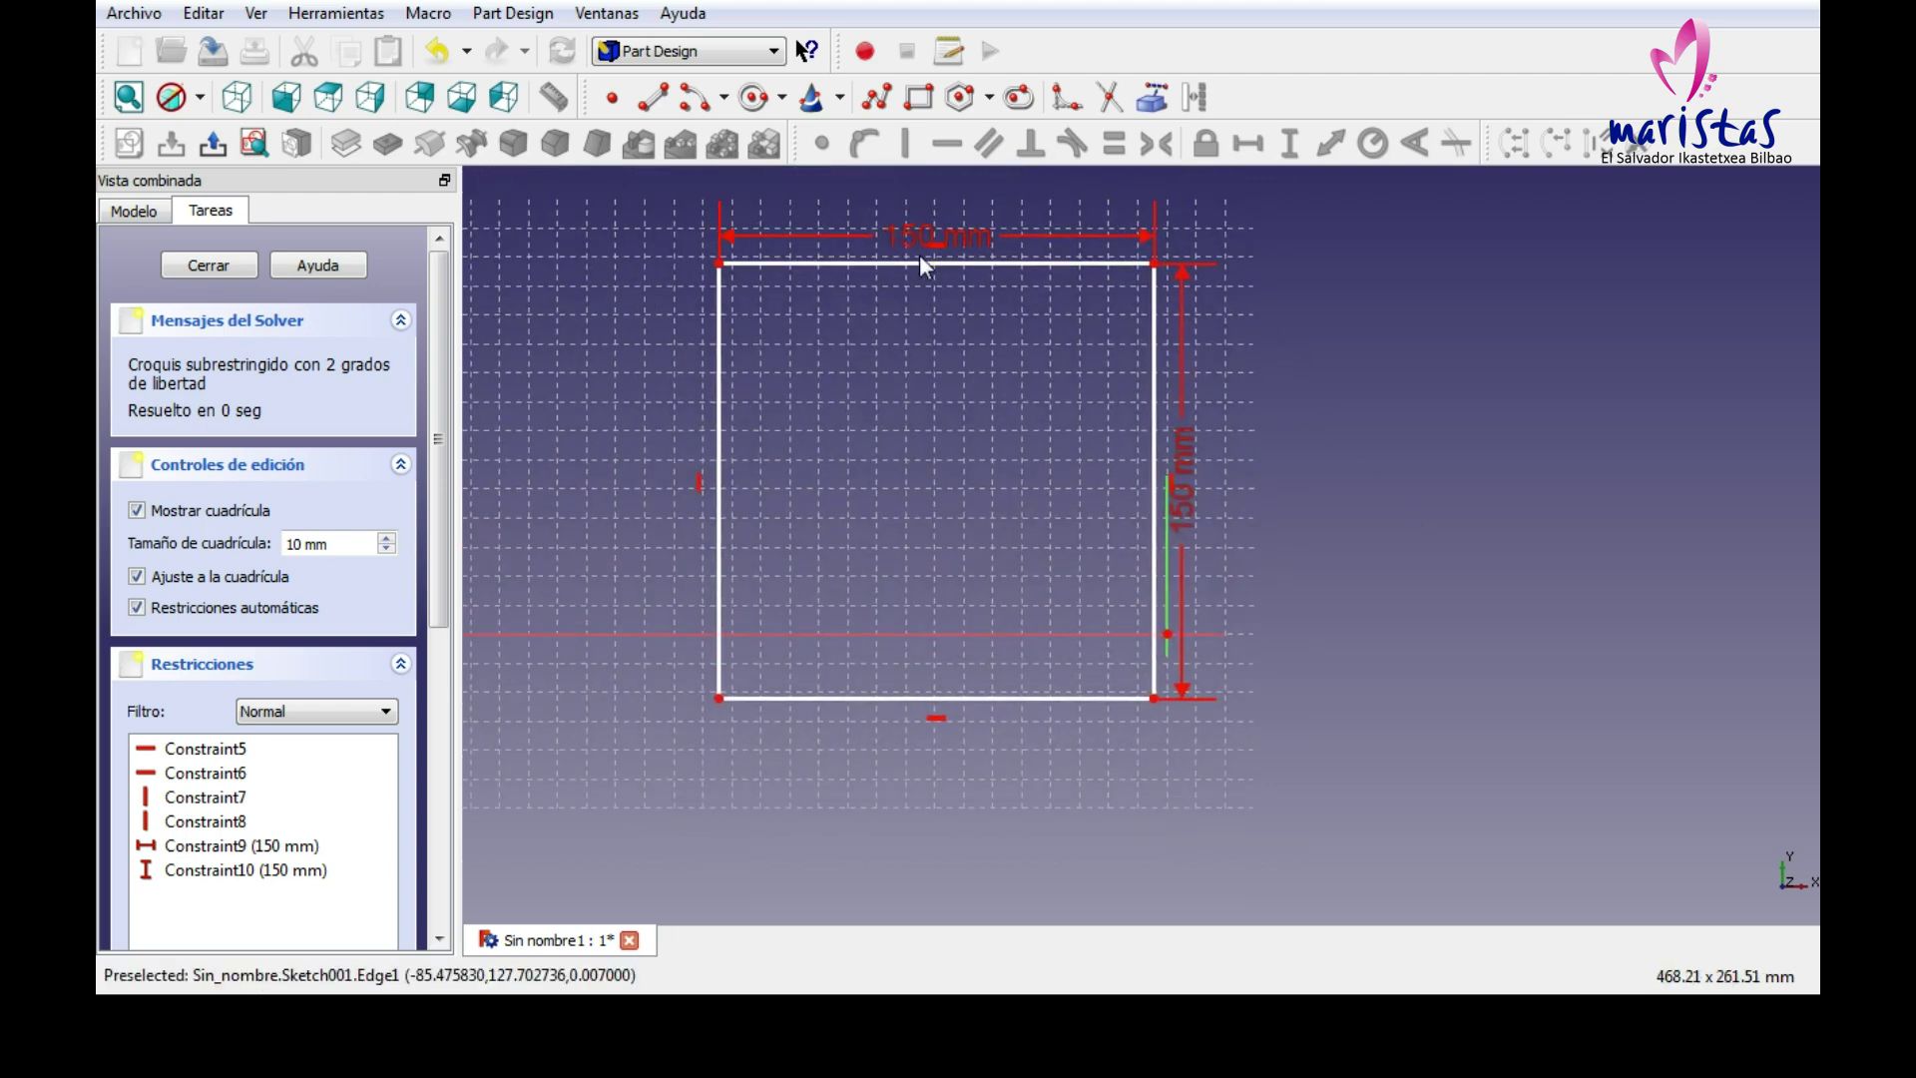
{"action": "middle_click_drag", "start_coordinate": [919, 265], "coordinate": [1136, 362]}
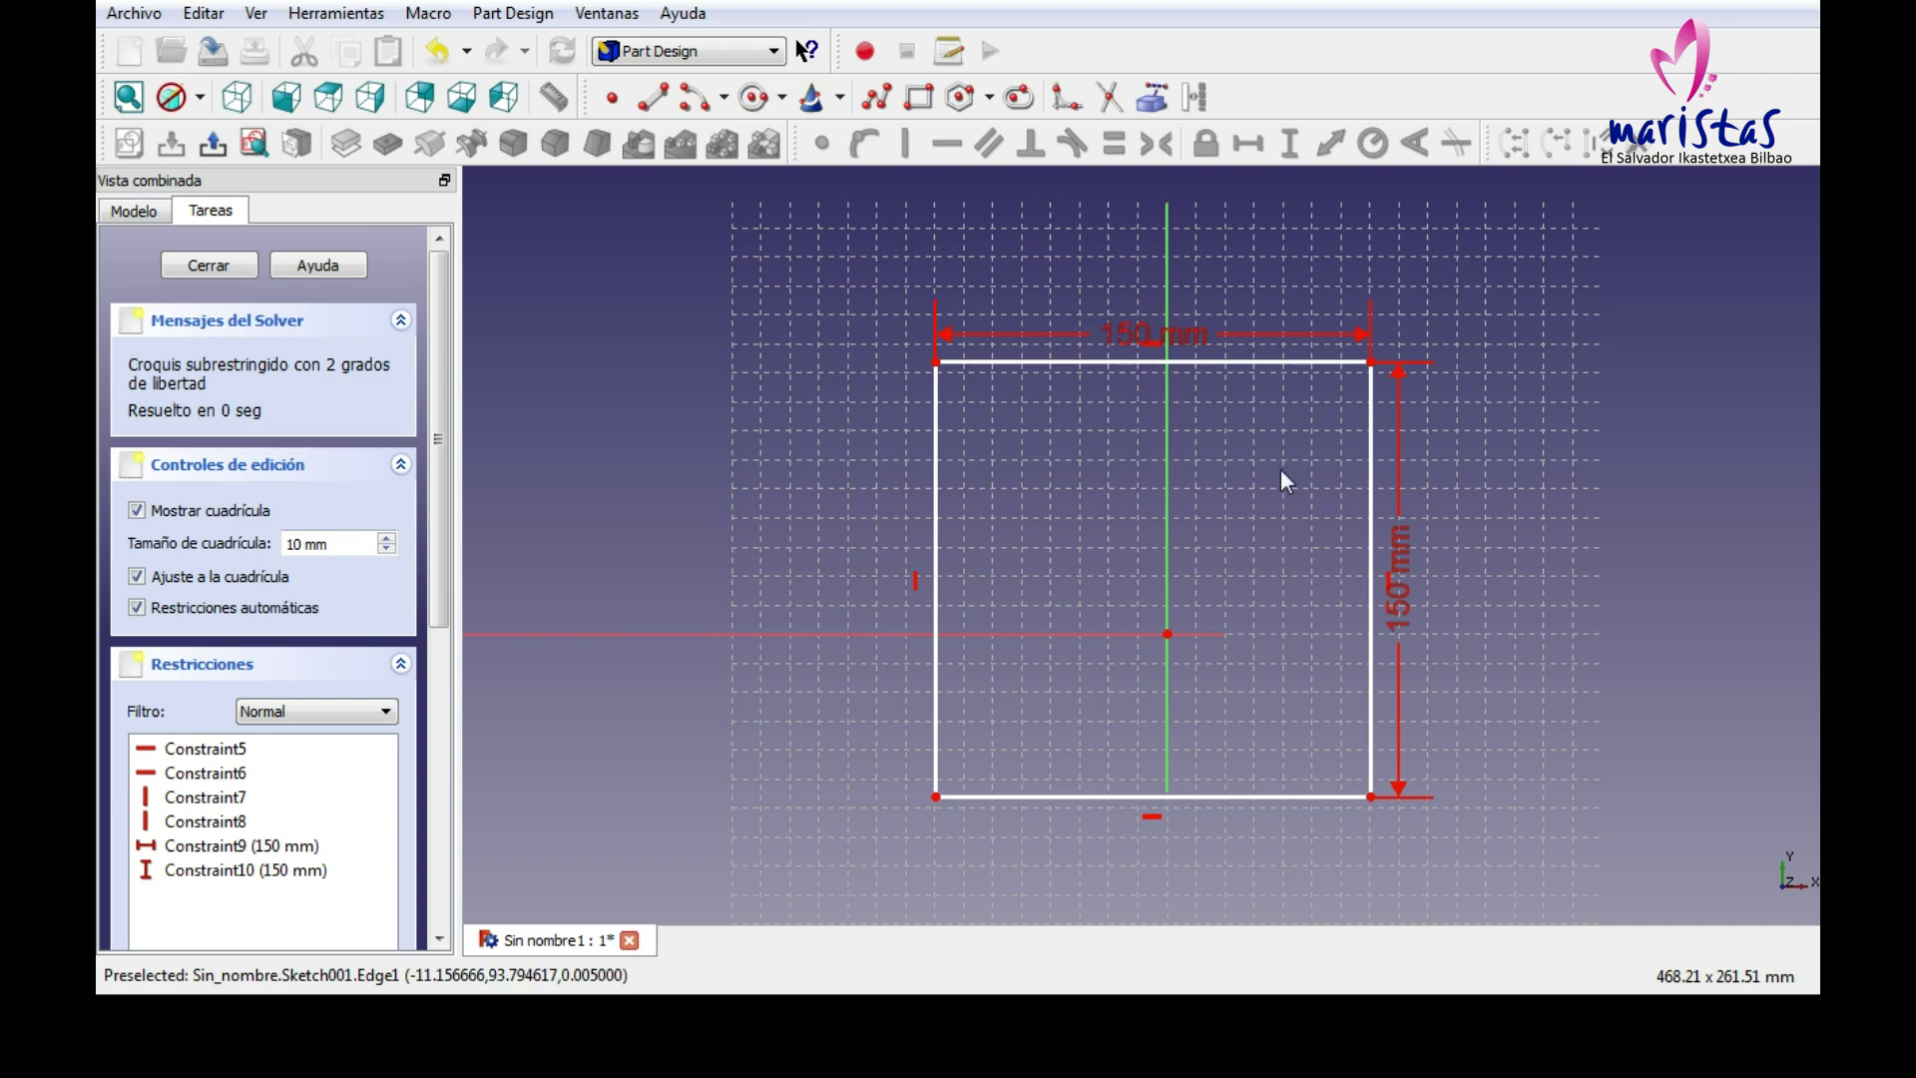
{"action": "middle_click_drag", "start_coordinate": [1285, 594], "coordinate": [1270, 479]}
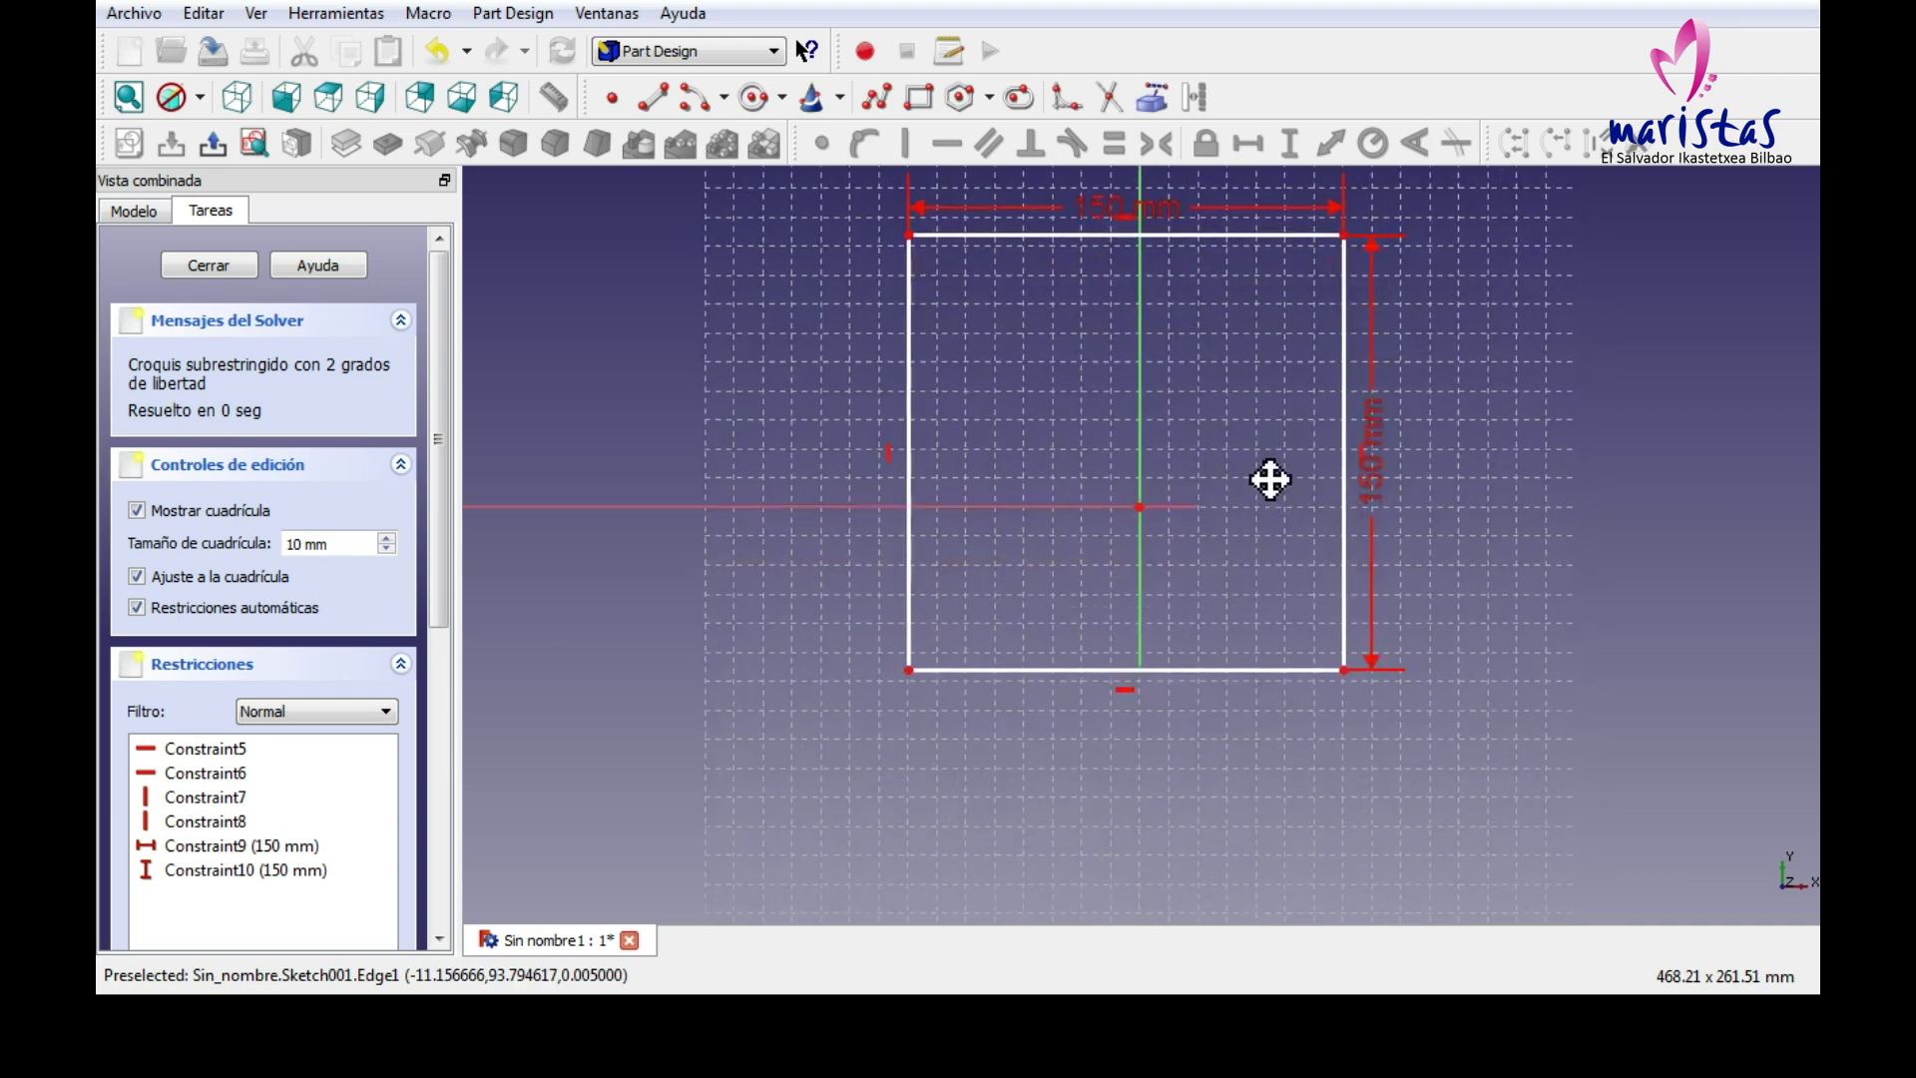
Make the square's two left corners symmetric about the horizontal axis.
{"action": "left_click", "coordinate": [910, 234]}
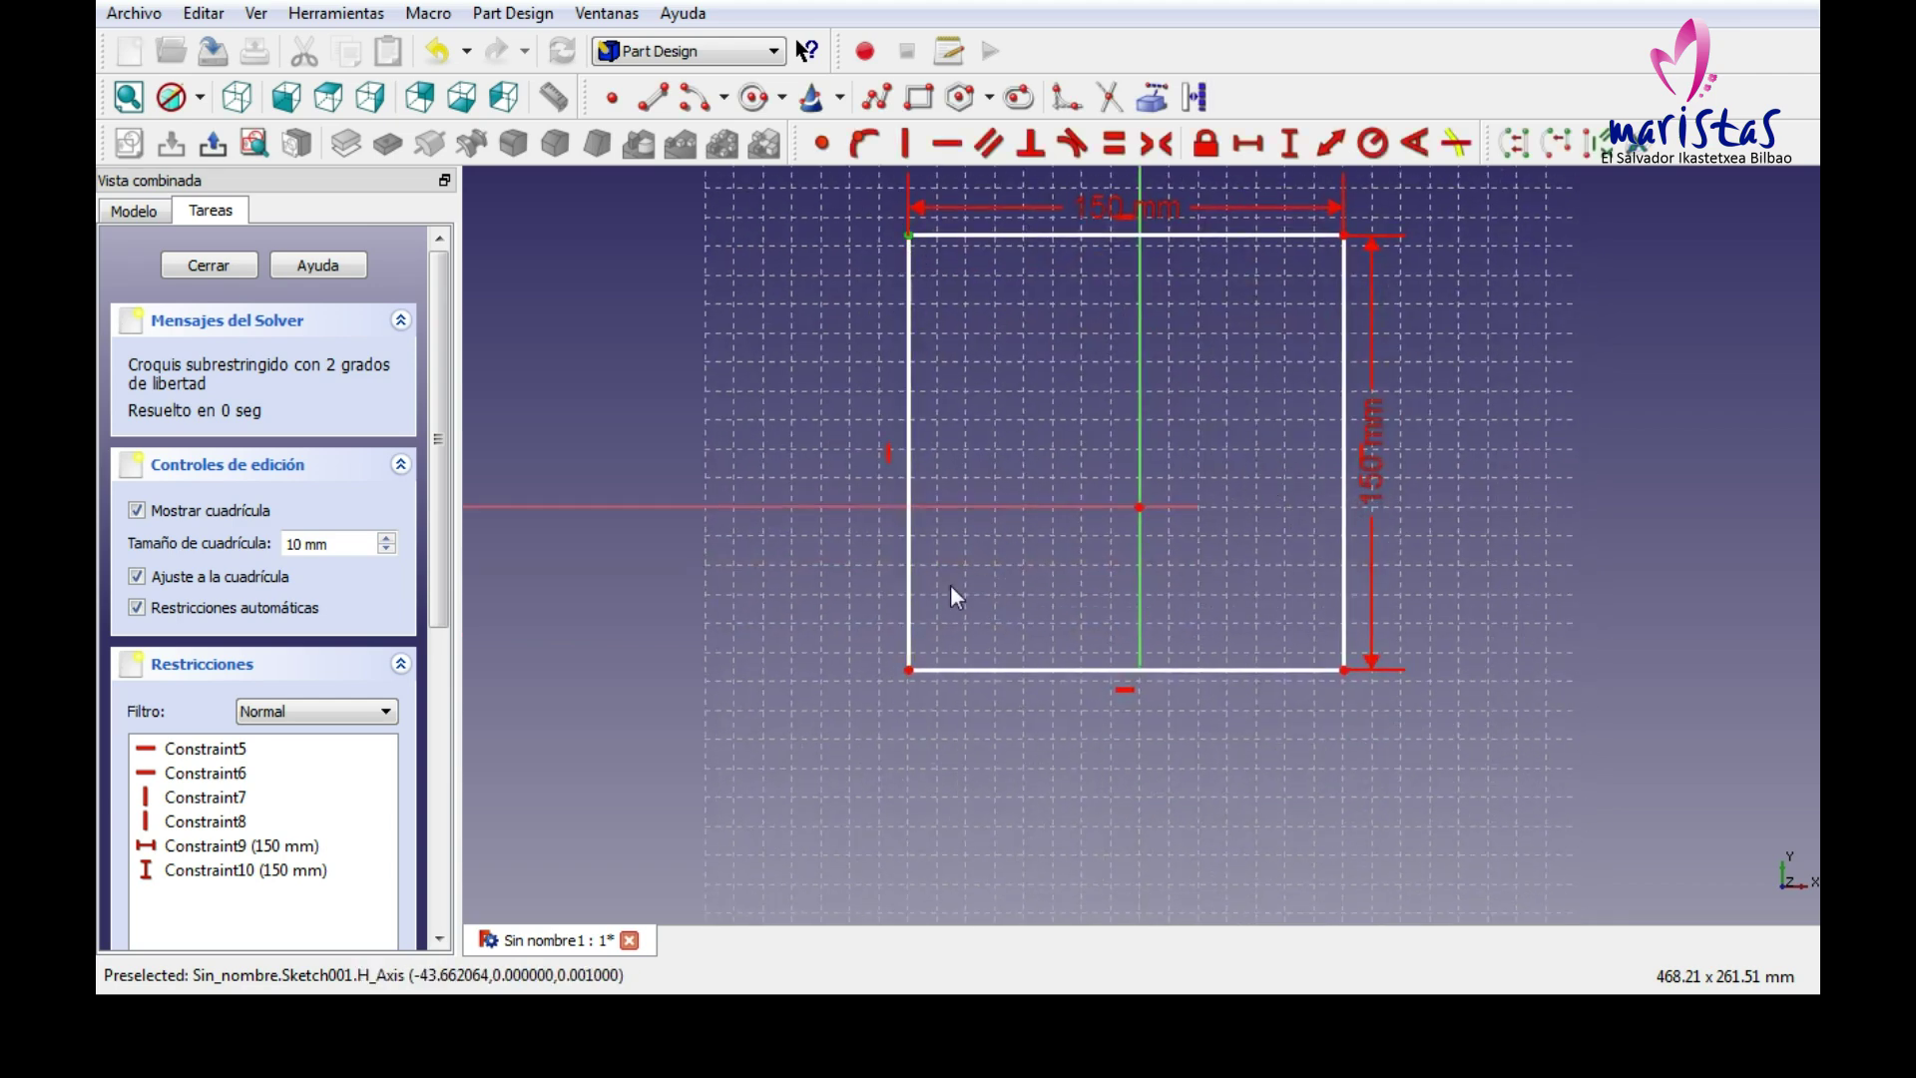
{"action": "left_click", "coordinate": [907, 665]}
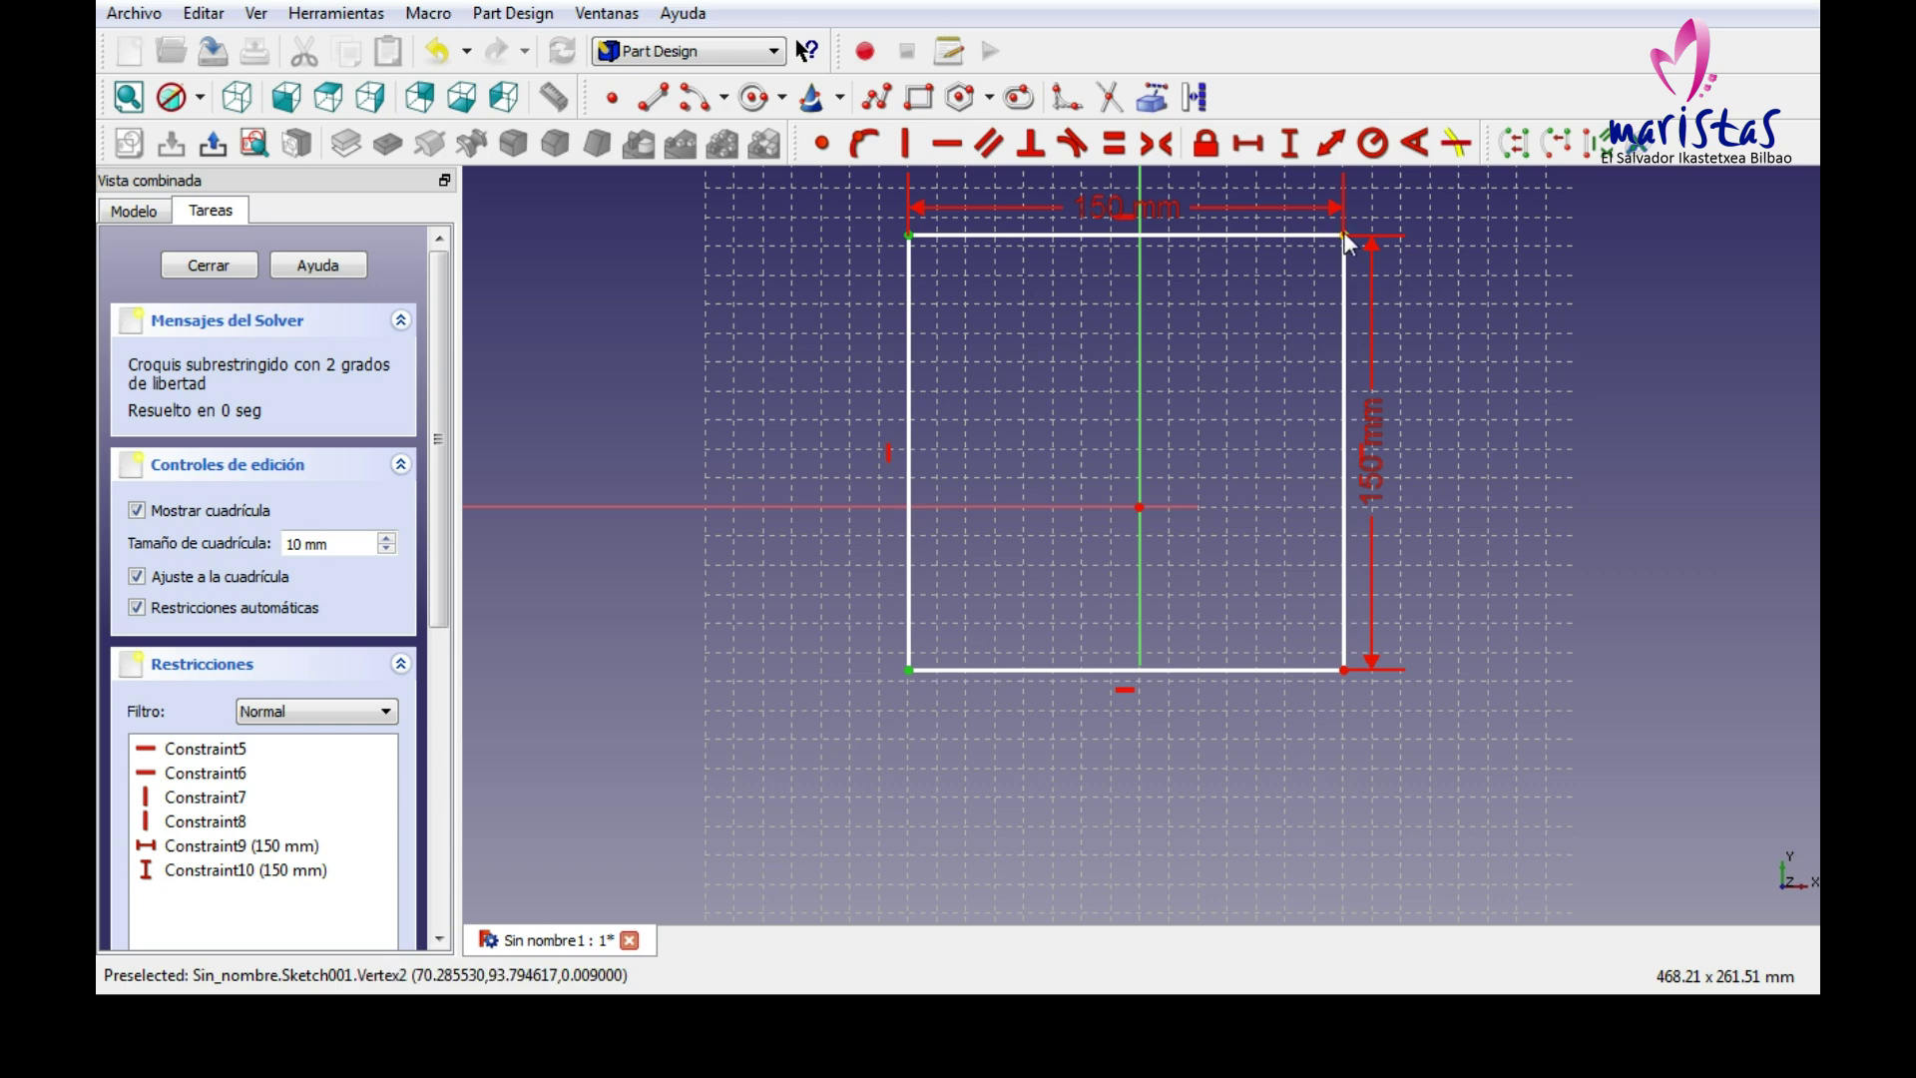
{"action": "left_click", "coordinate": [1070, 505]}
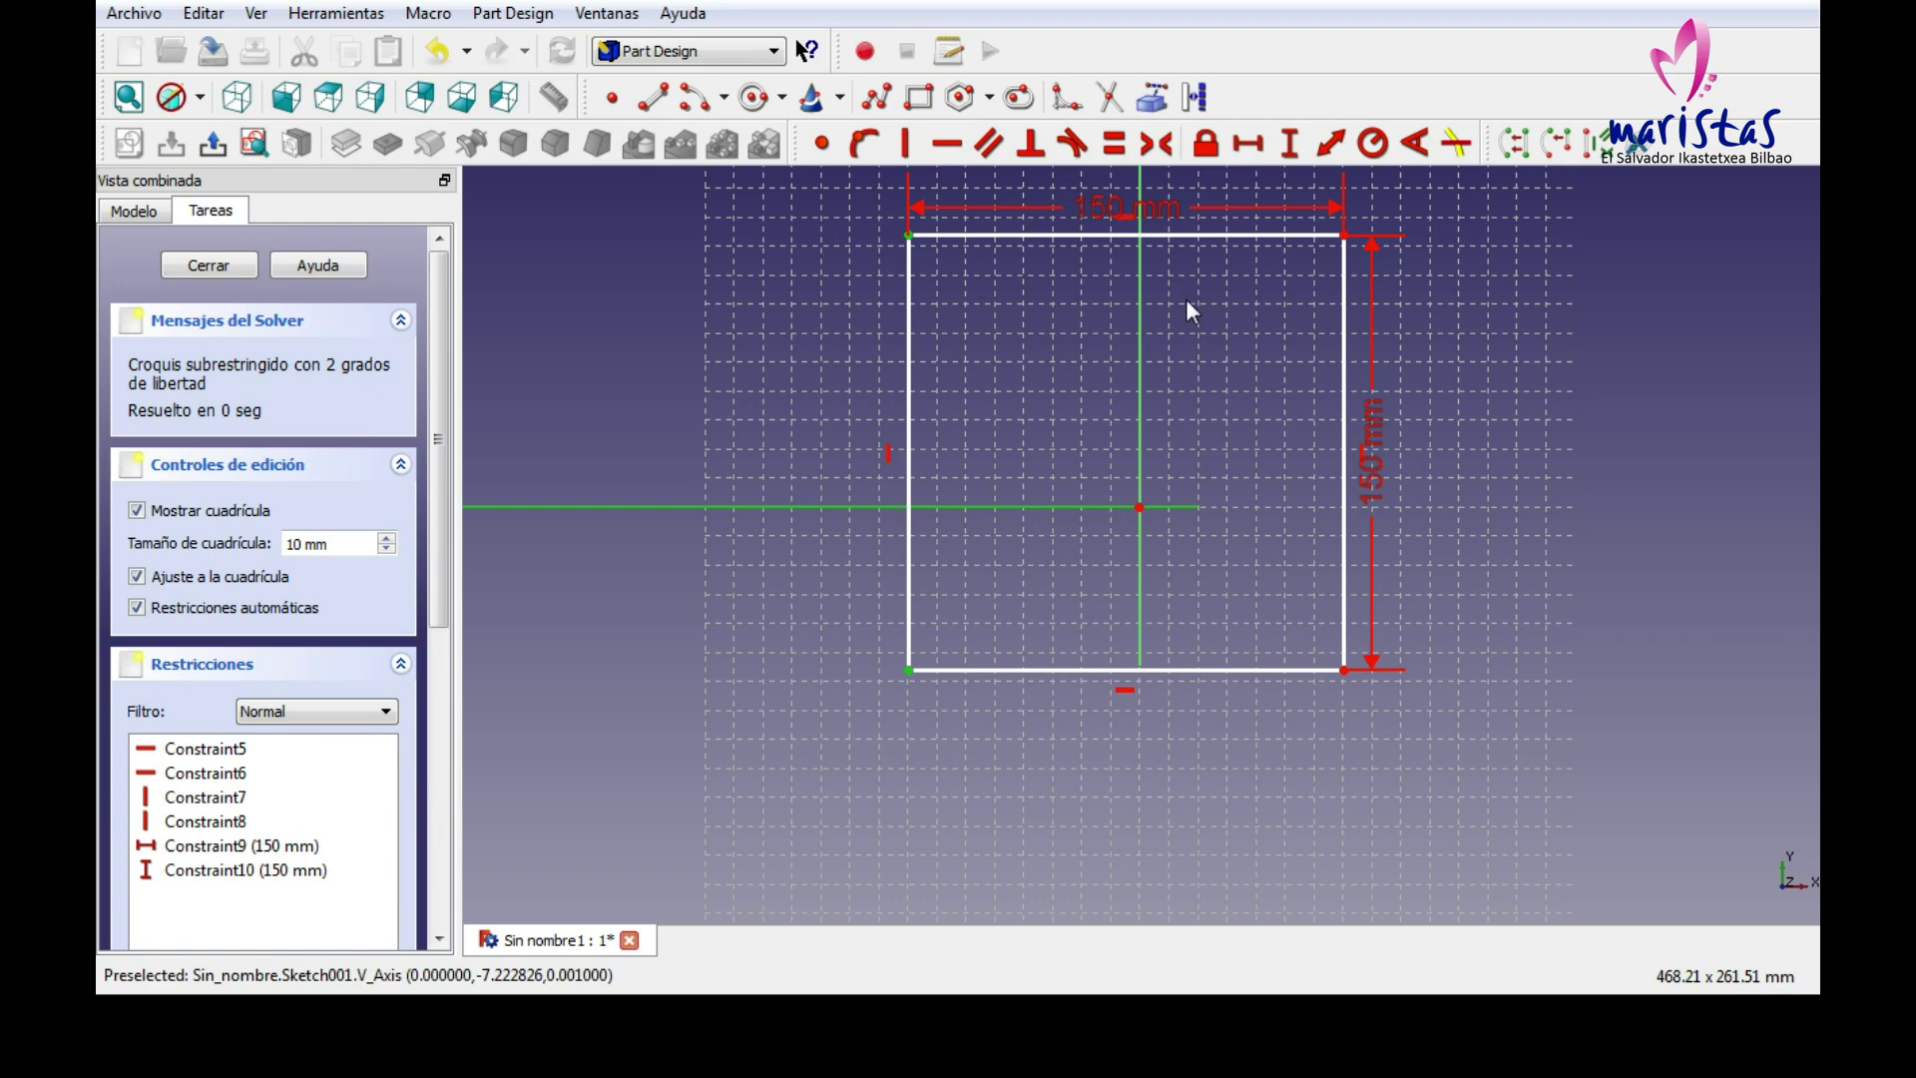
{"action": "left_click", "coordinate": [1161, 147]}
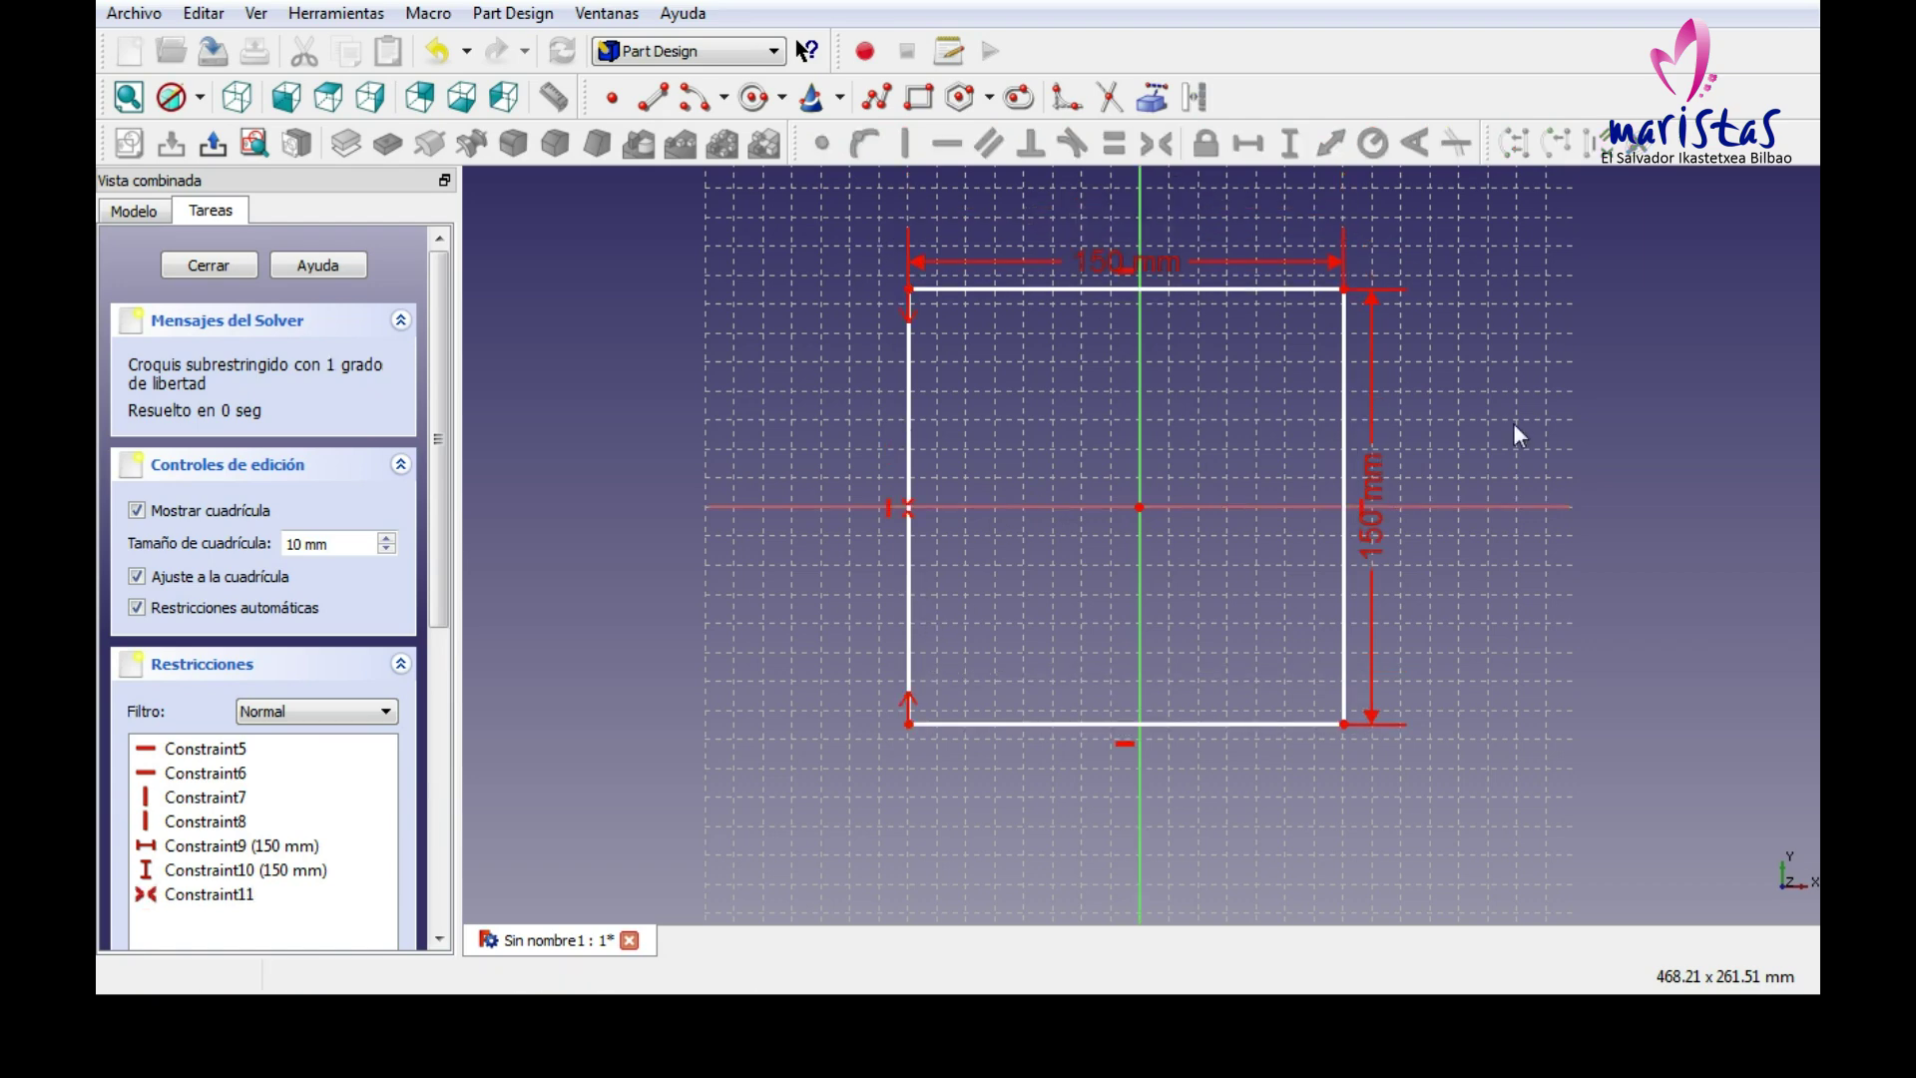
Make the square's two upper corners symmetric about the vertical axis and close the sketch.
{"action": "left_click", "coordinate": [908, 289]}
{"action": "left_click", "coordinate": [1346, 289]}
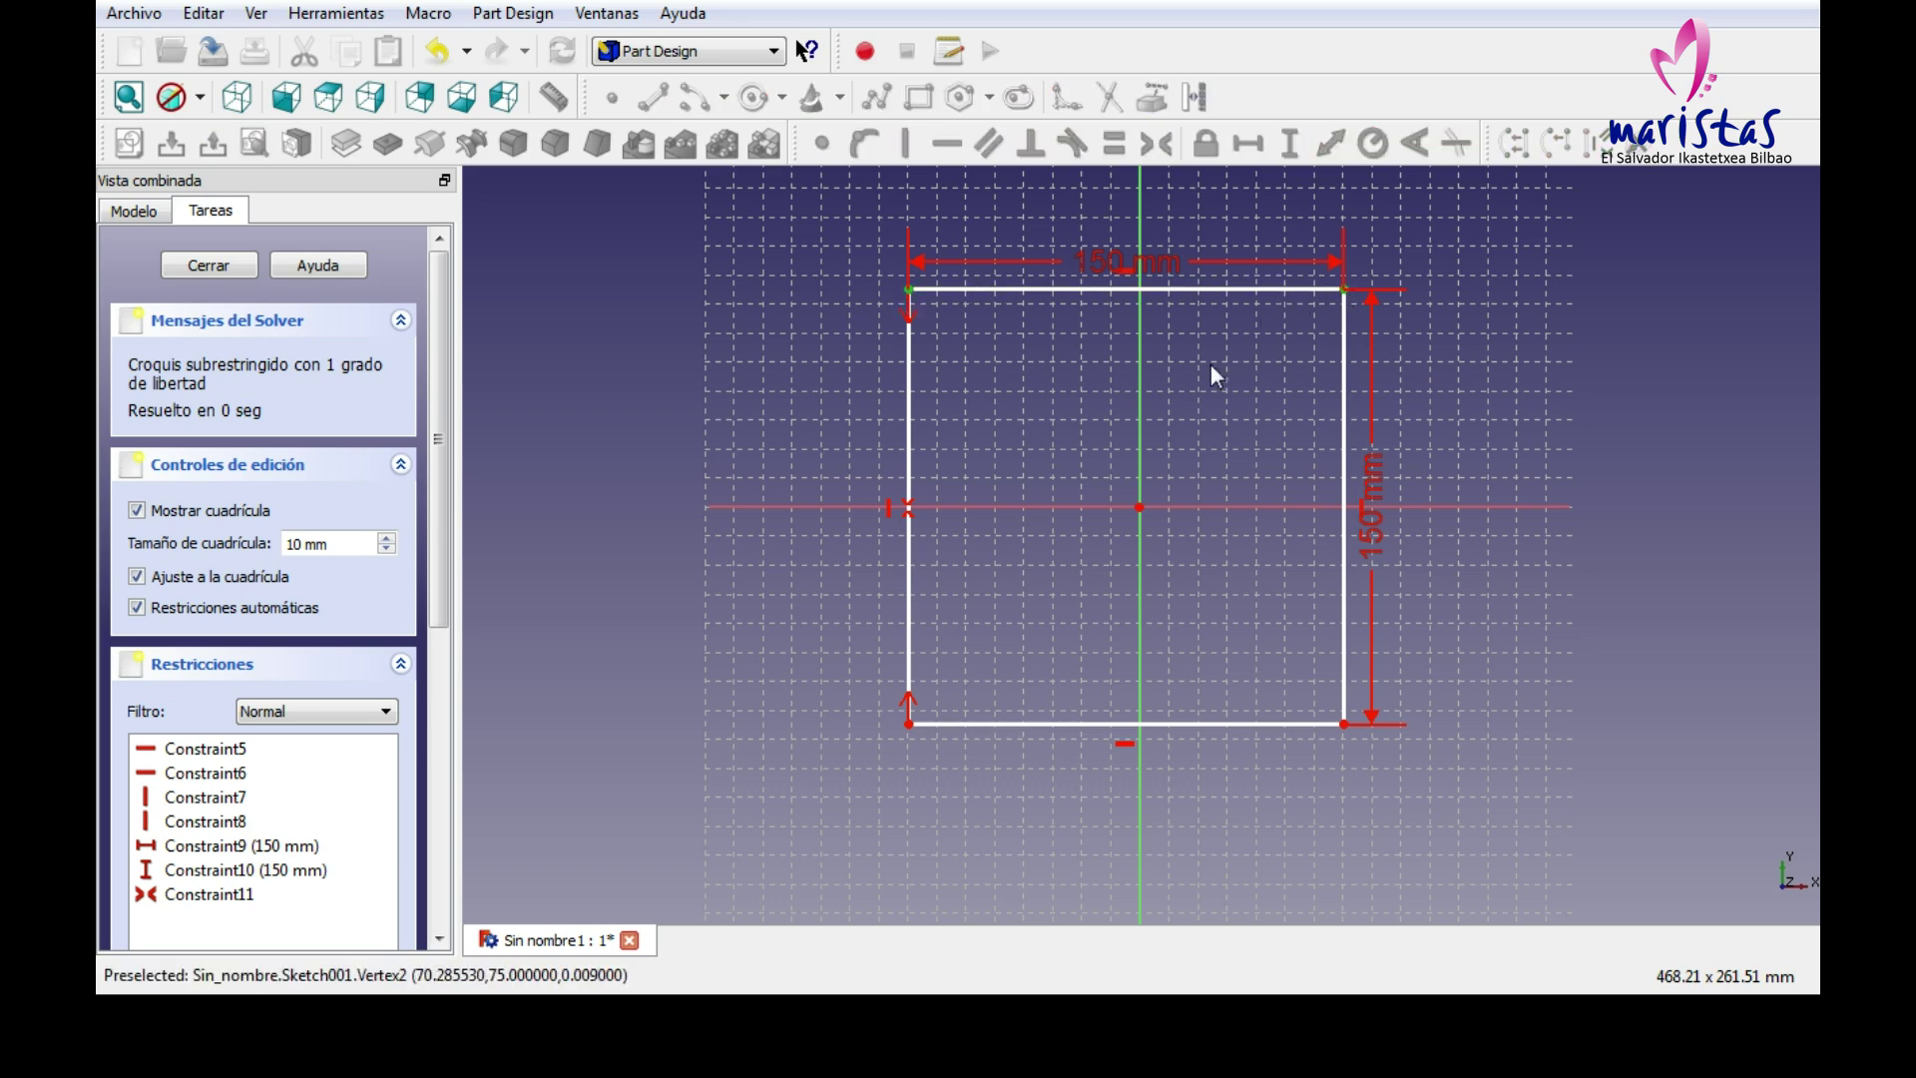
{"action": "left_click", "coordinate": [1141, 382]}
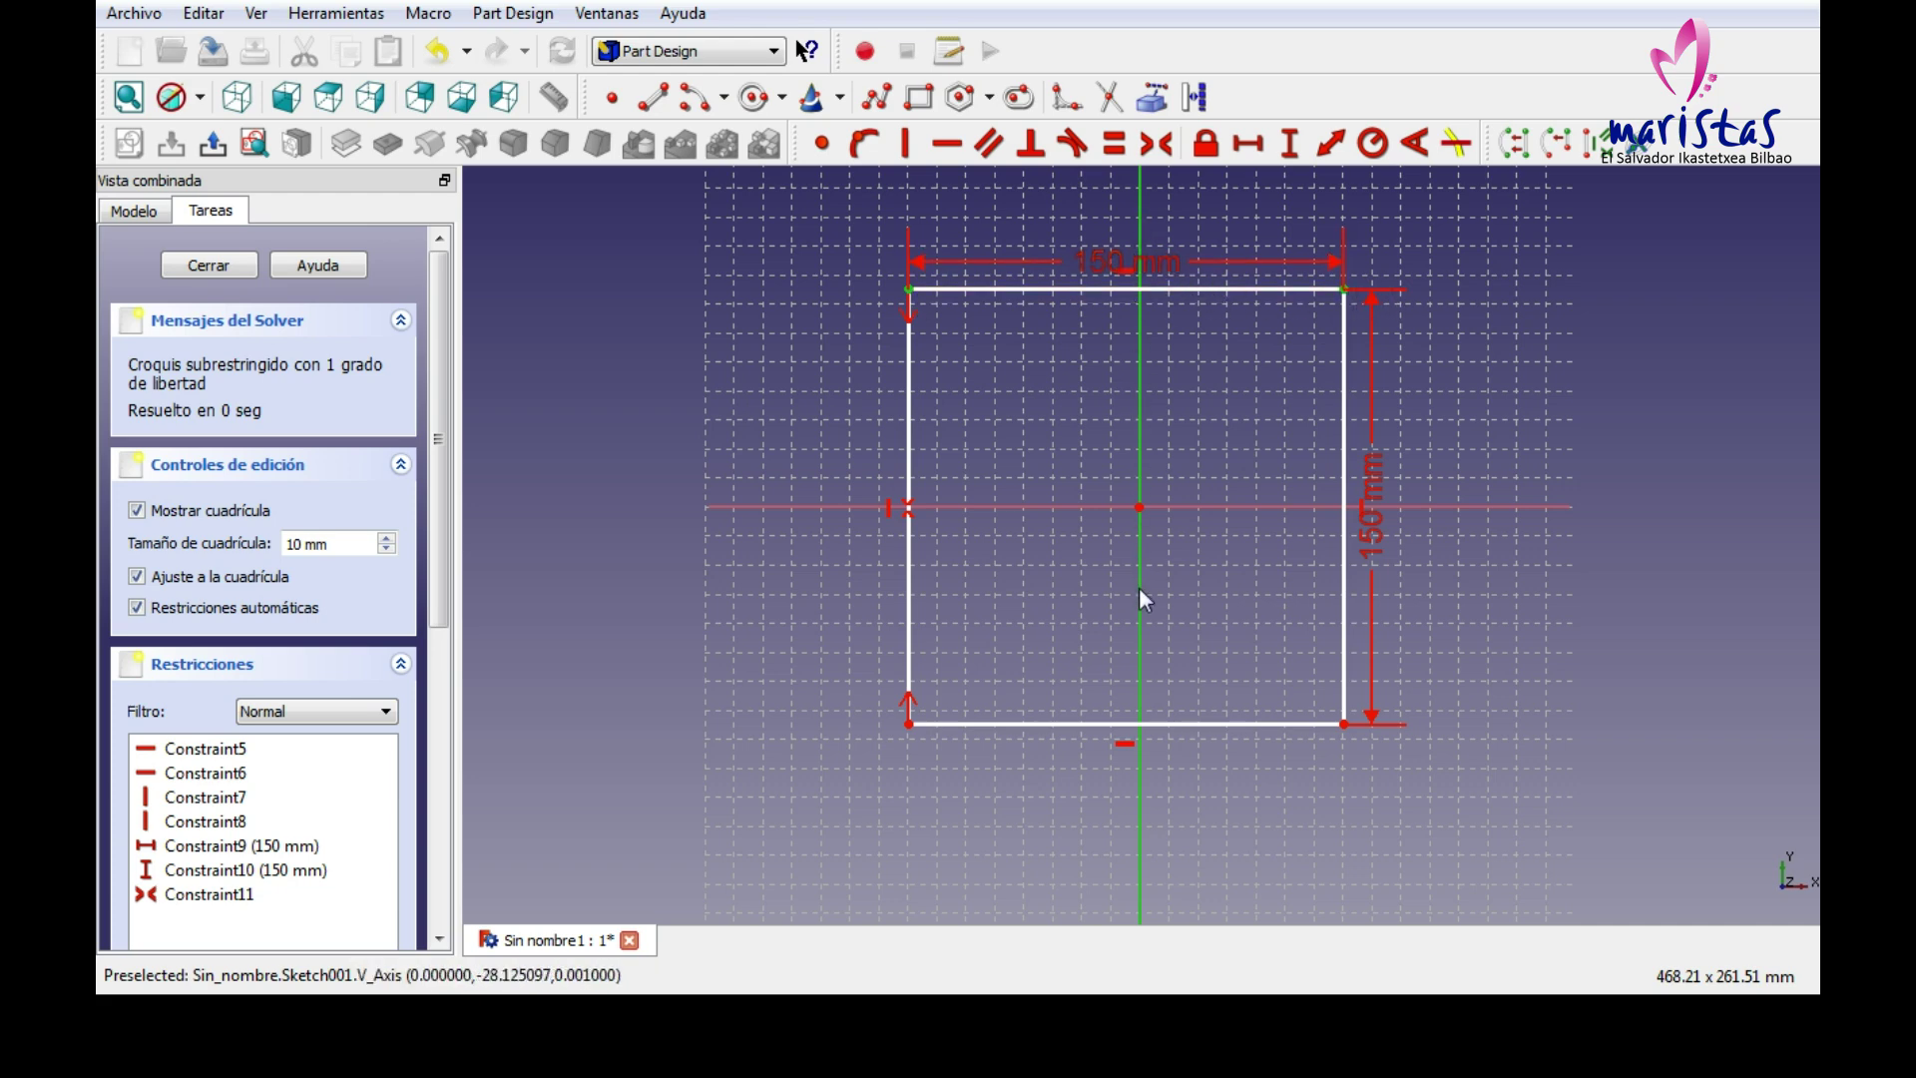
{"action": "left_click", "coordinate": [1162, 151]}
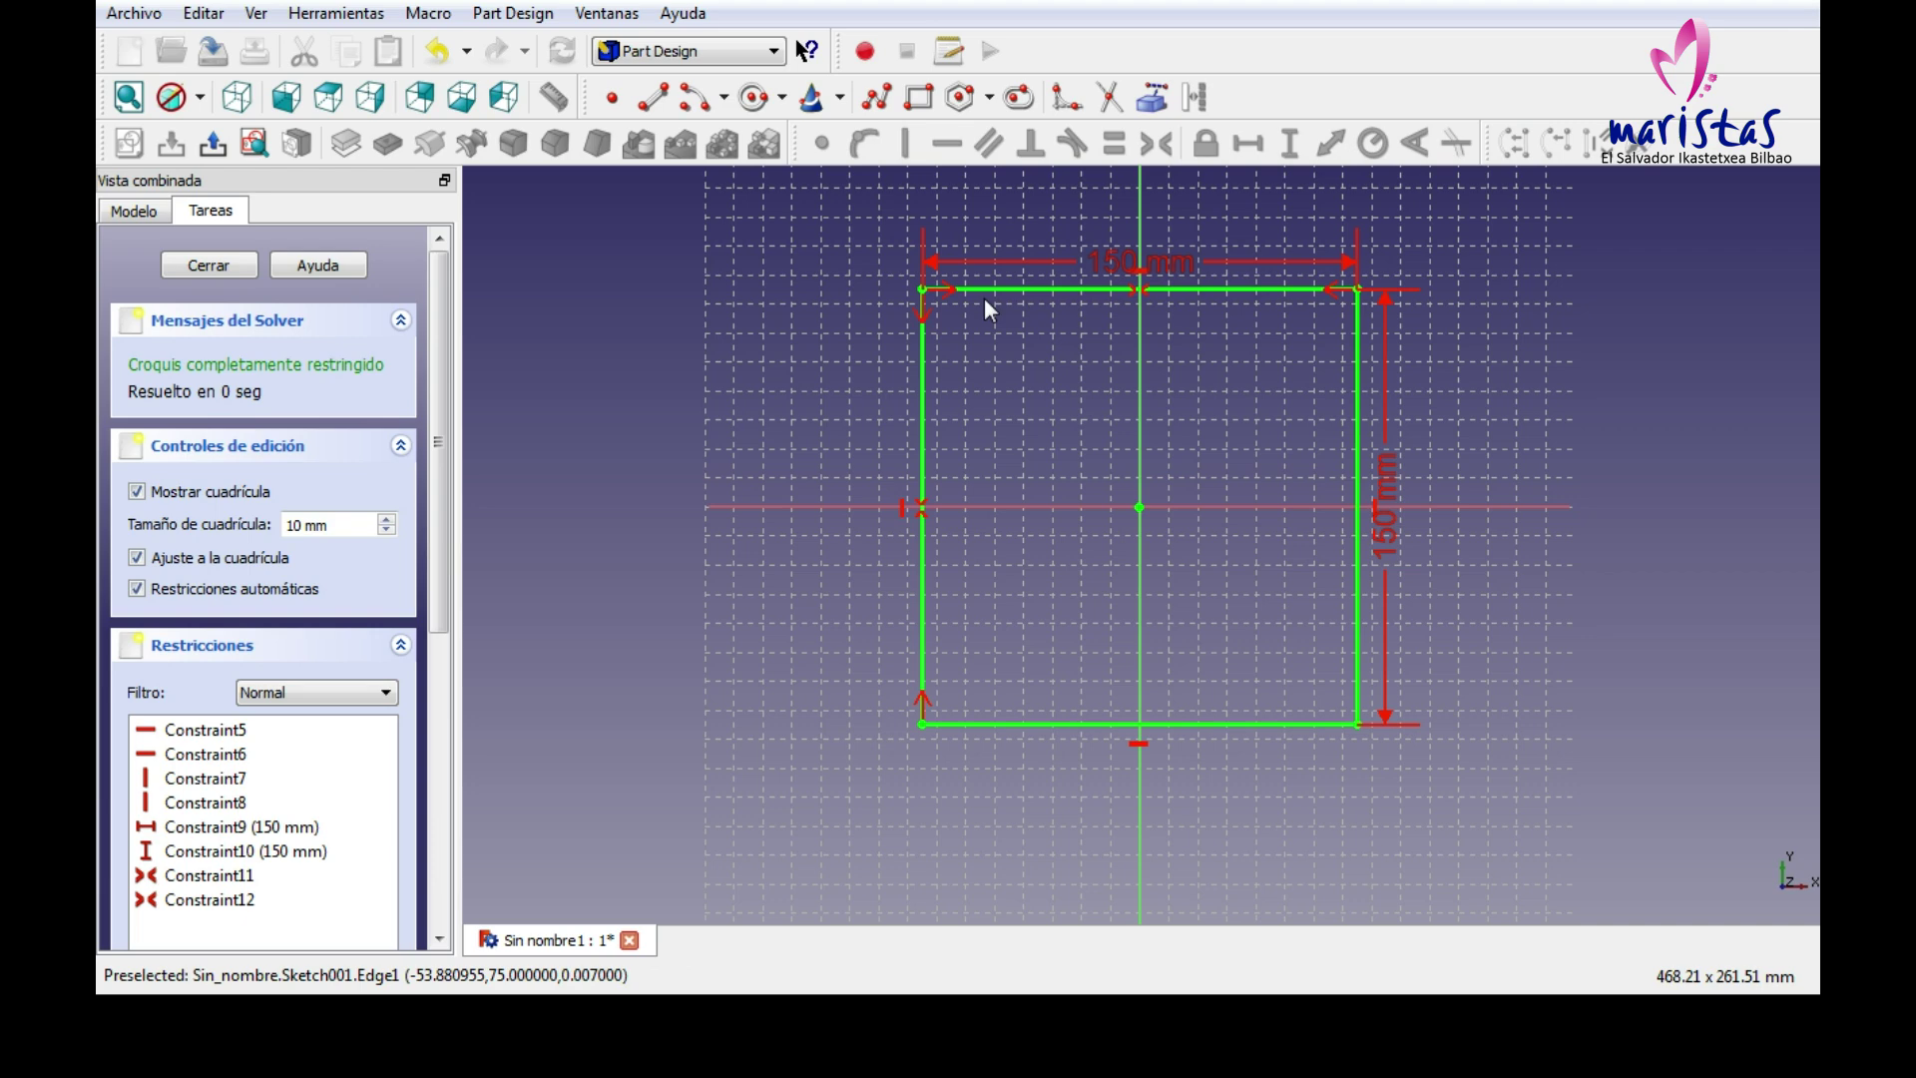
{"action": "left_click", "coordinate": [222, 268]}
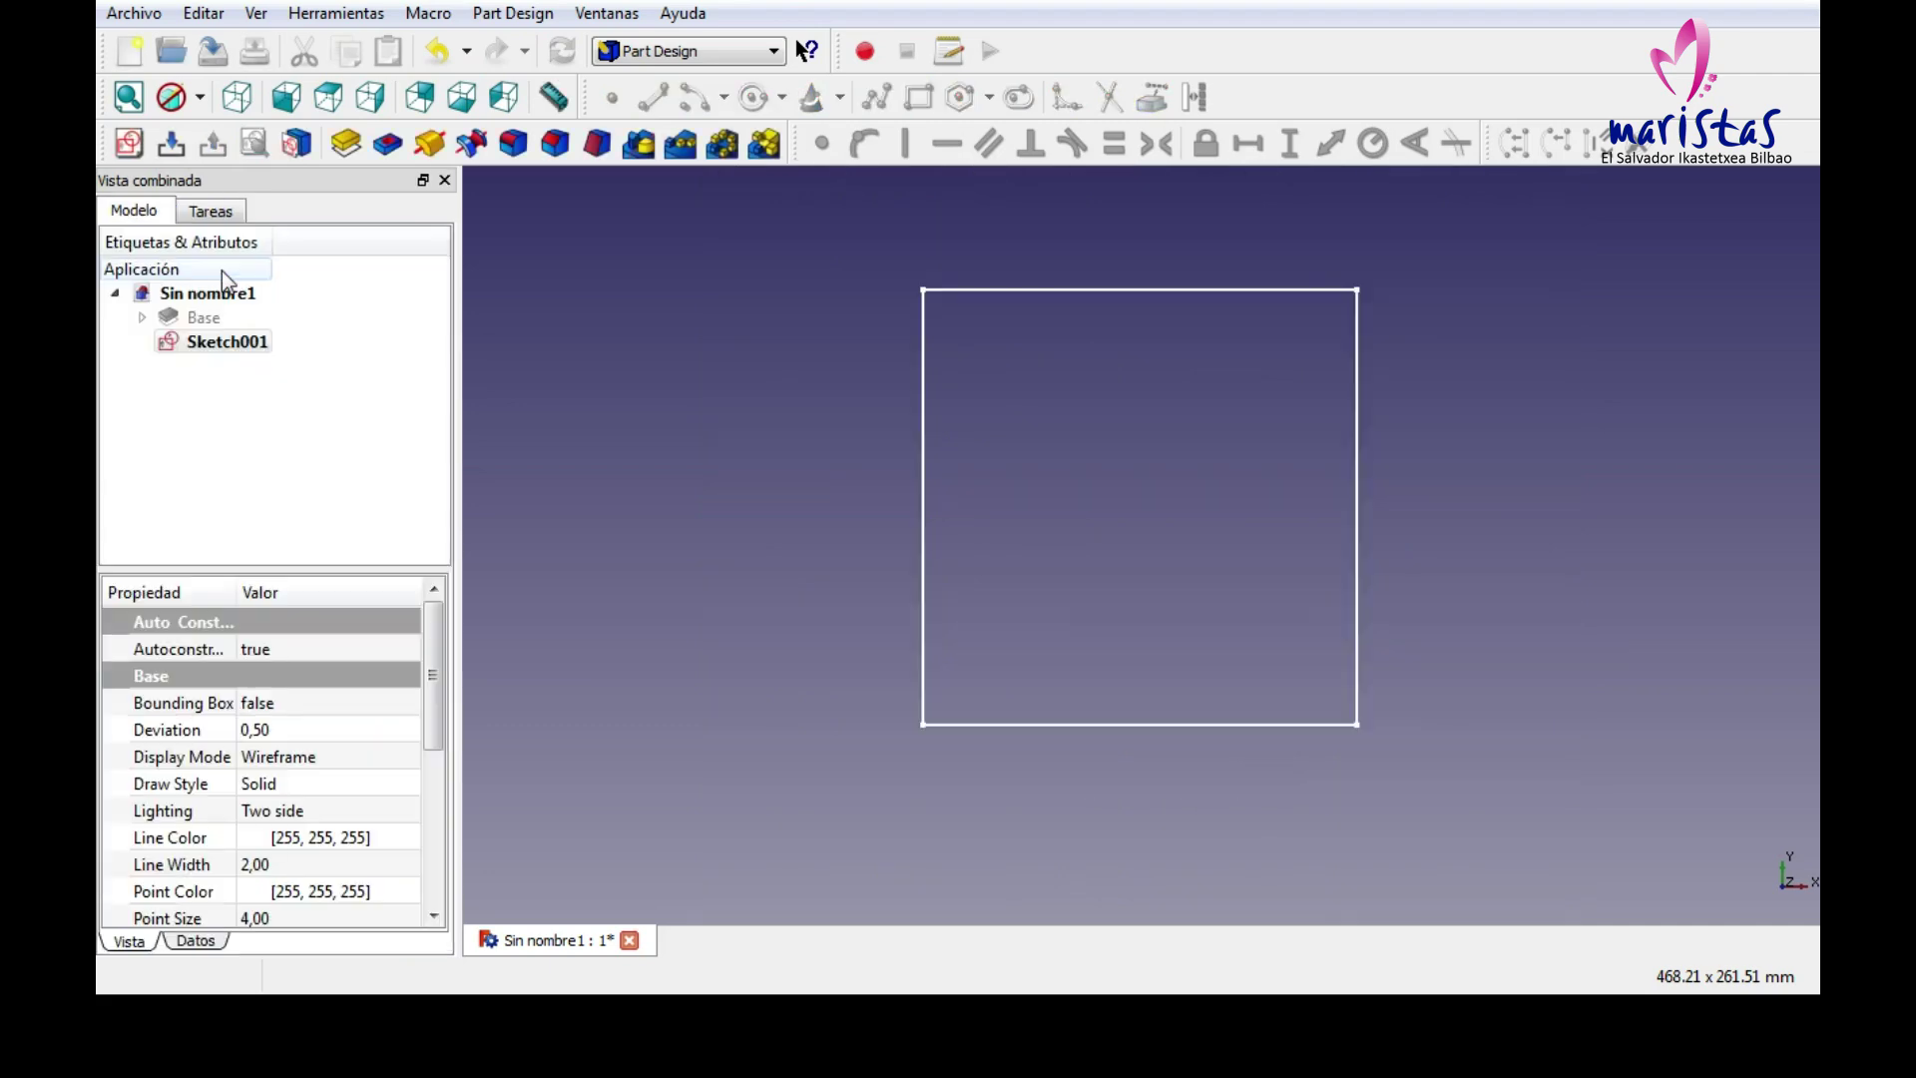
Rename the square's sketch as sSuperior.
{"action": "left_click", "coordinate": [207, 213]}
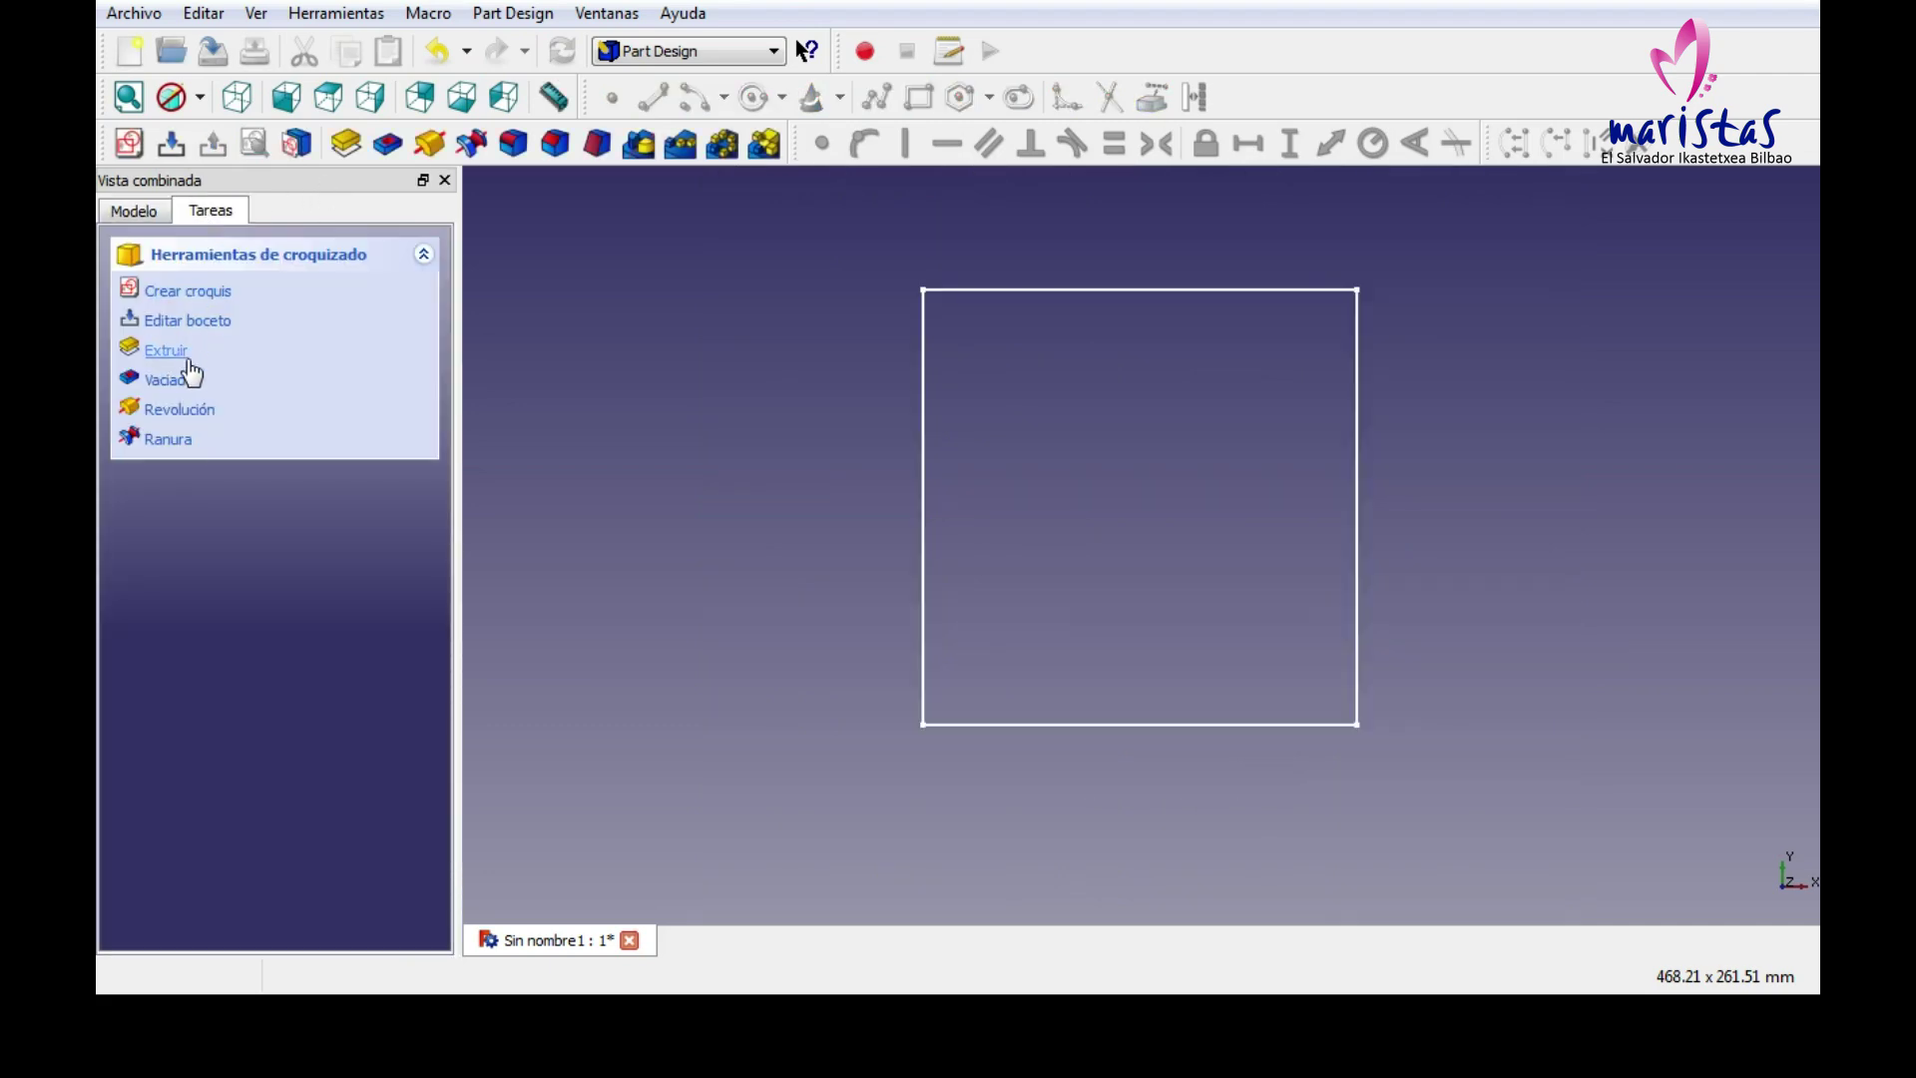
{"action": "left_click", "coordinate": [147, 215]}
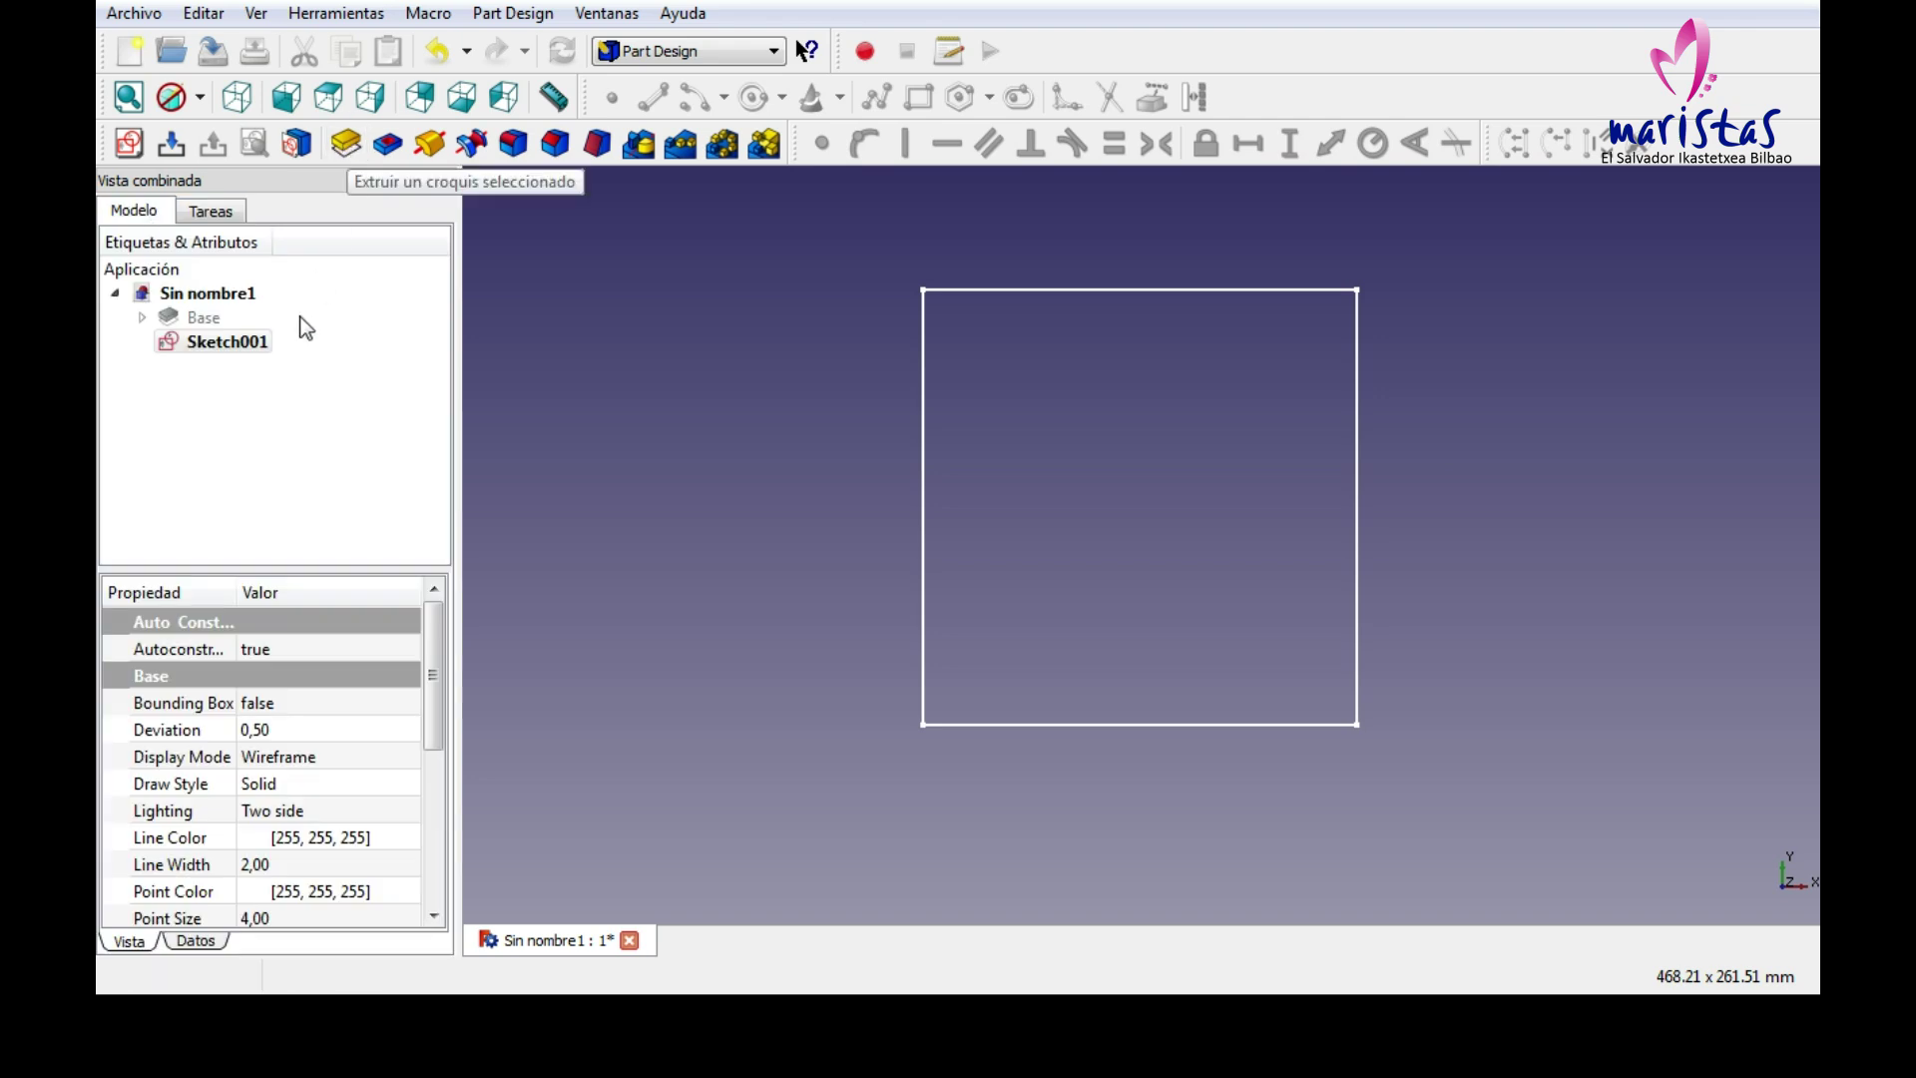
{"action": "left_click", "coordinate": [247, 345]}
{"action": "key", "text": "F2"}
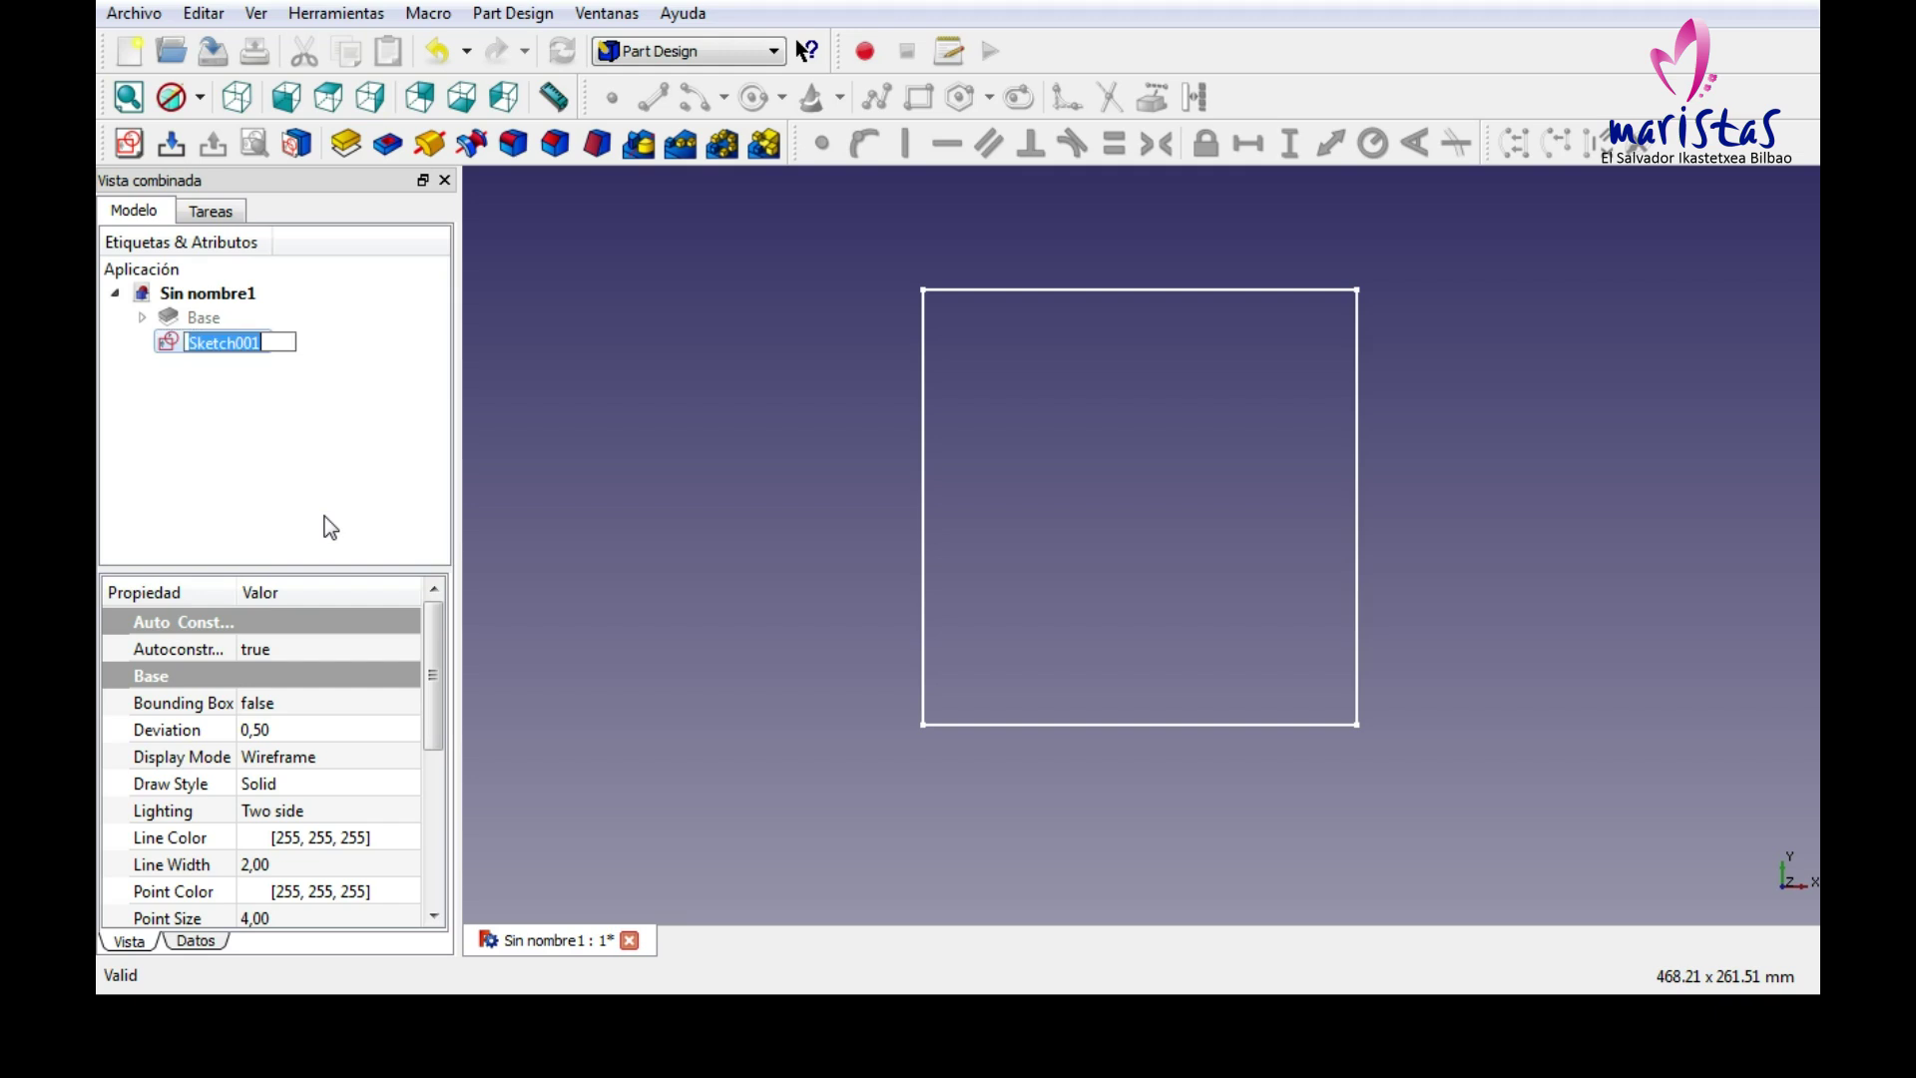
{"action": "type", "text": "sSuperior"}
{"action": "key", "text": "Return"}
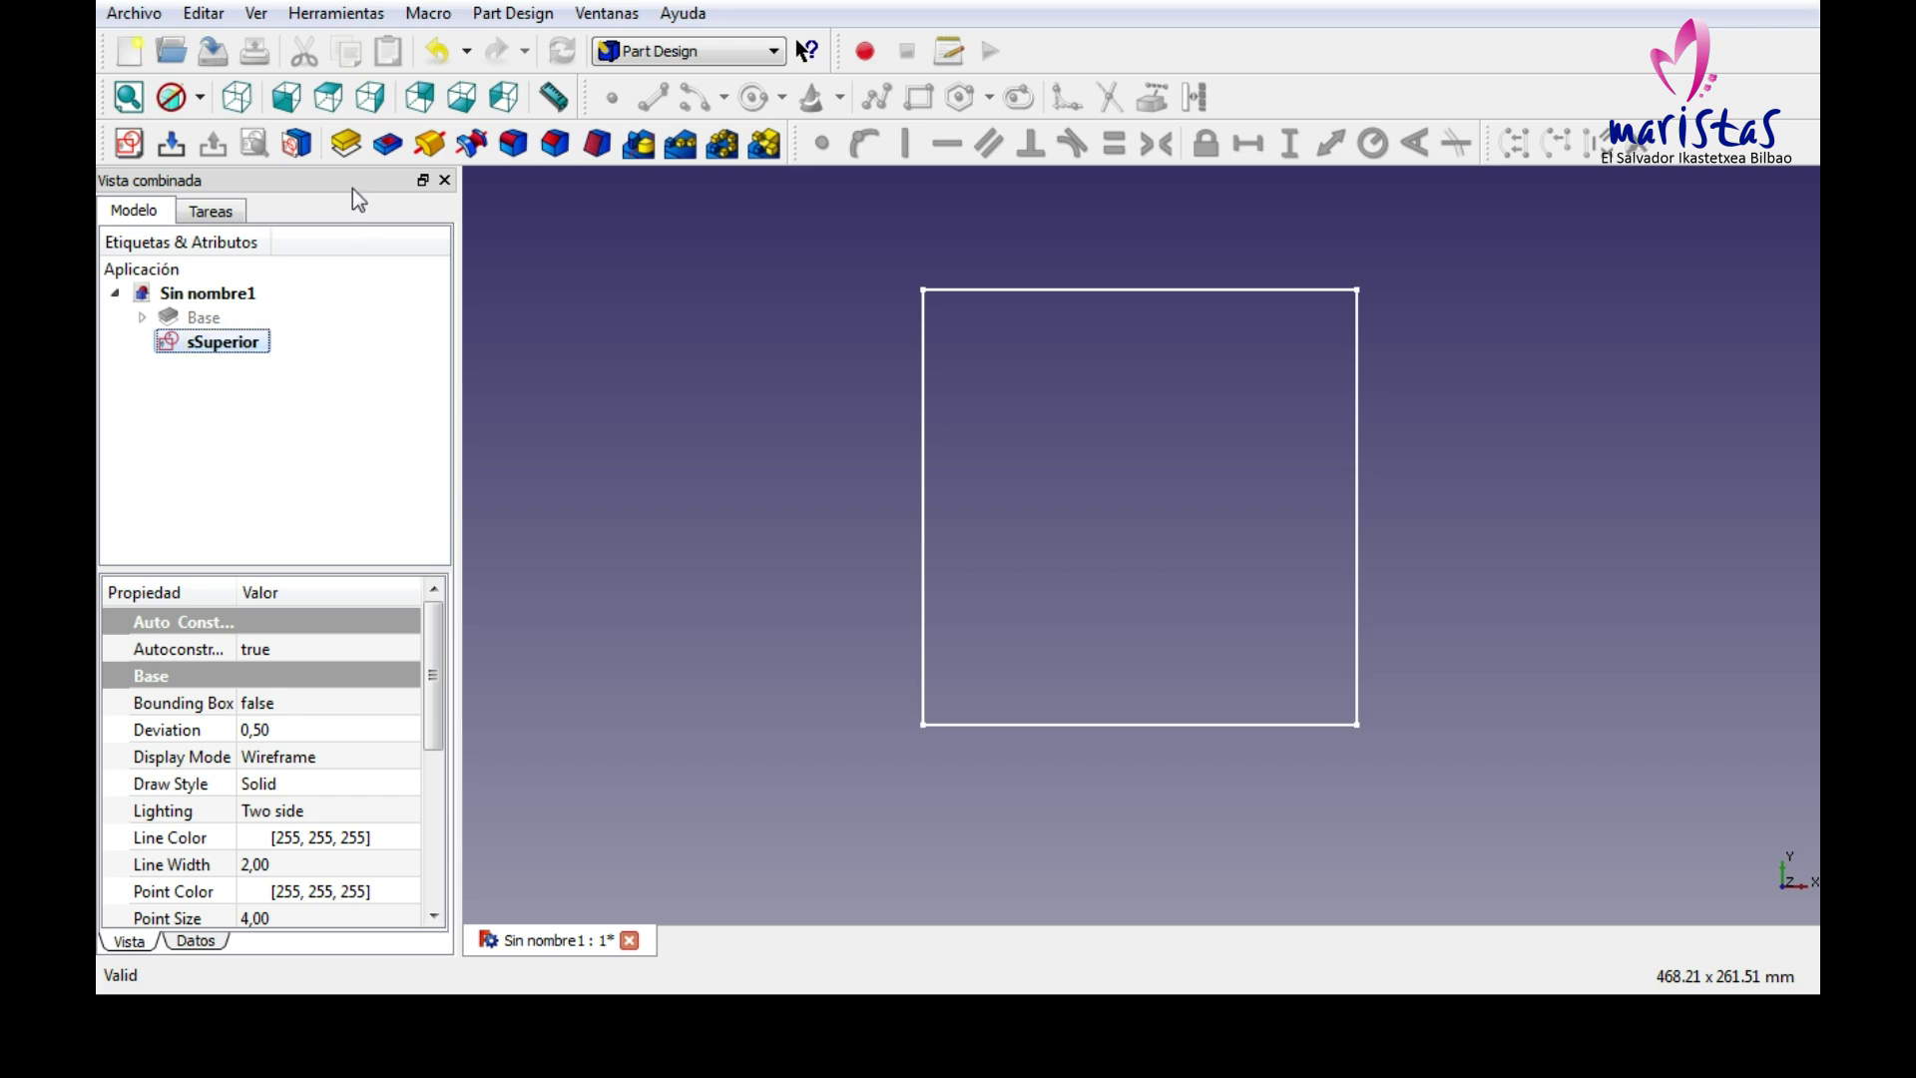
Pad the sSuperior square to a length of 30 mm, checking it in isometric view.
{"action": "left_click", "coordinate": [345, 146]}
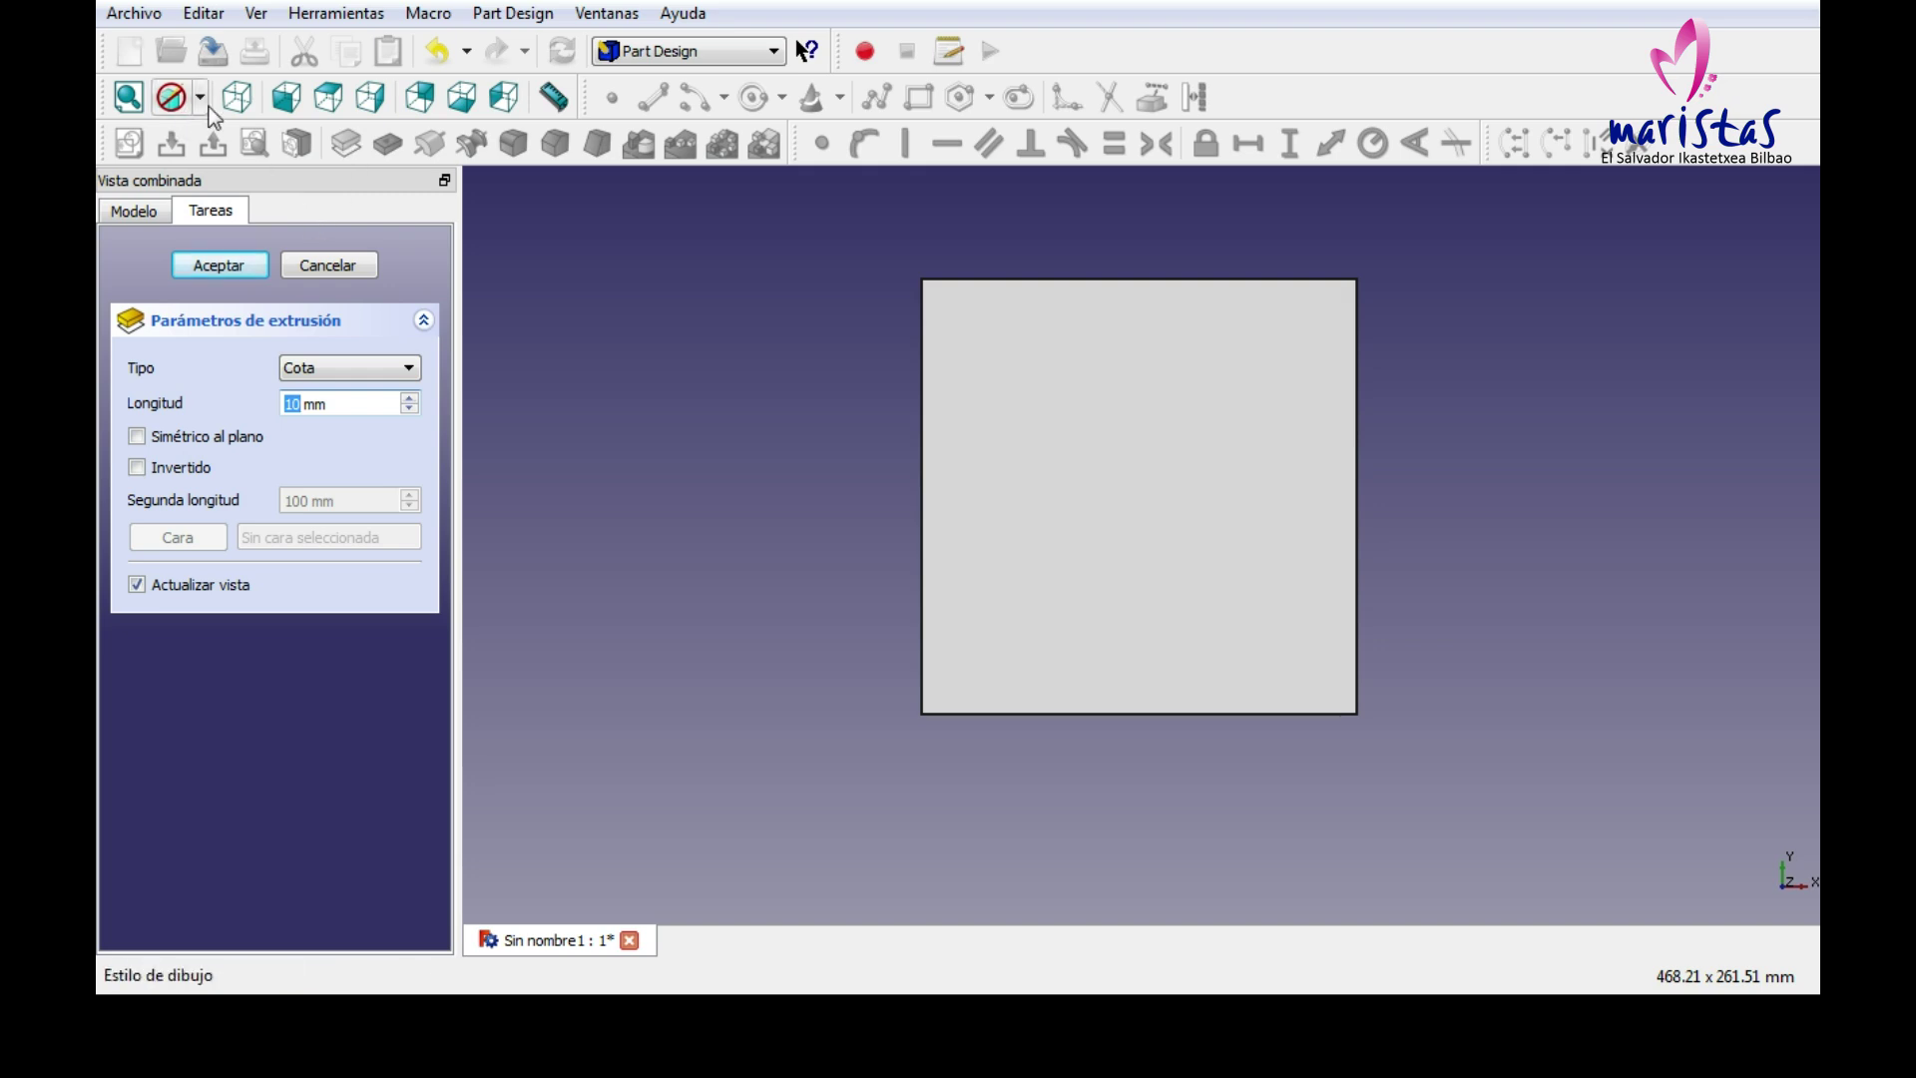
{"action": "left_click", "coordinate": [236, 99]}
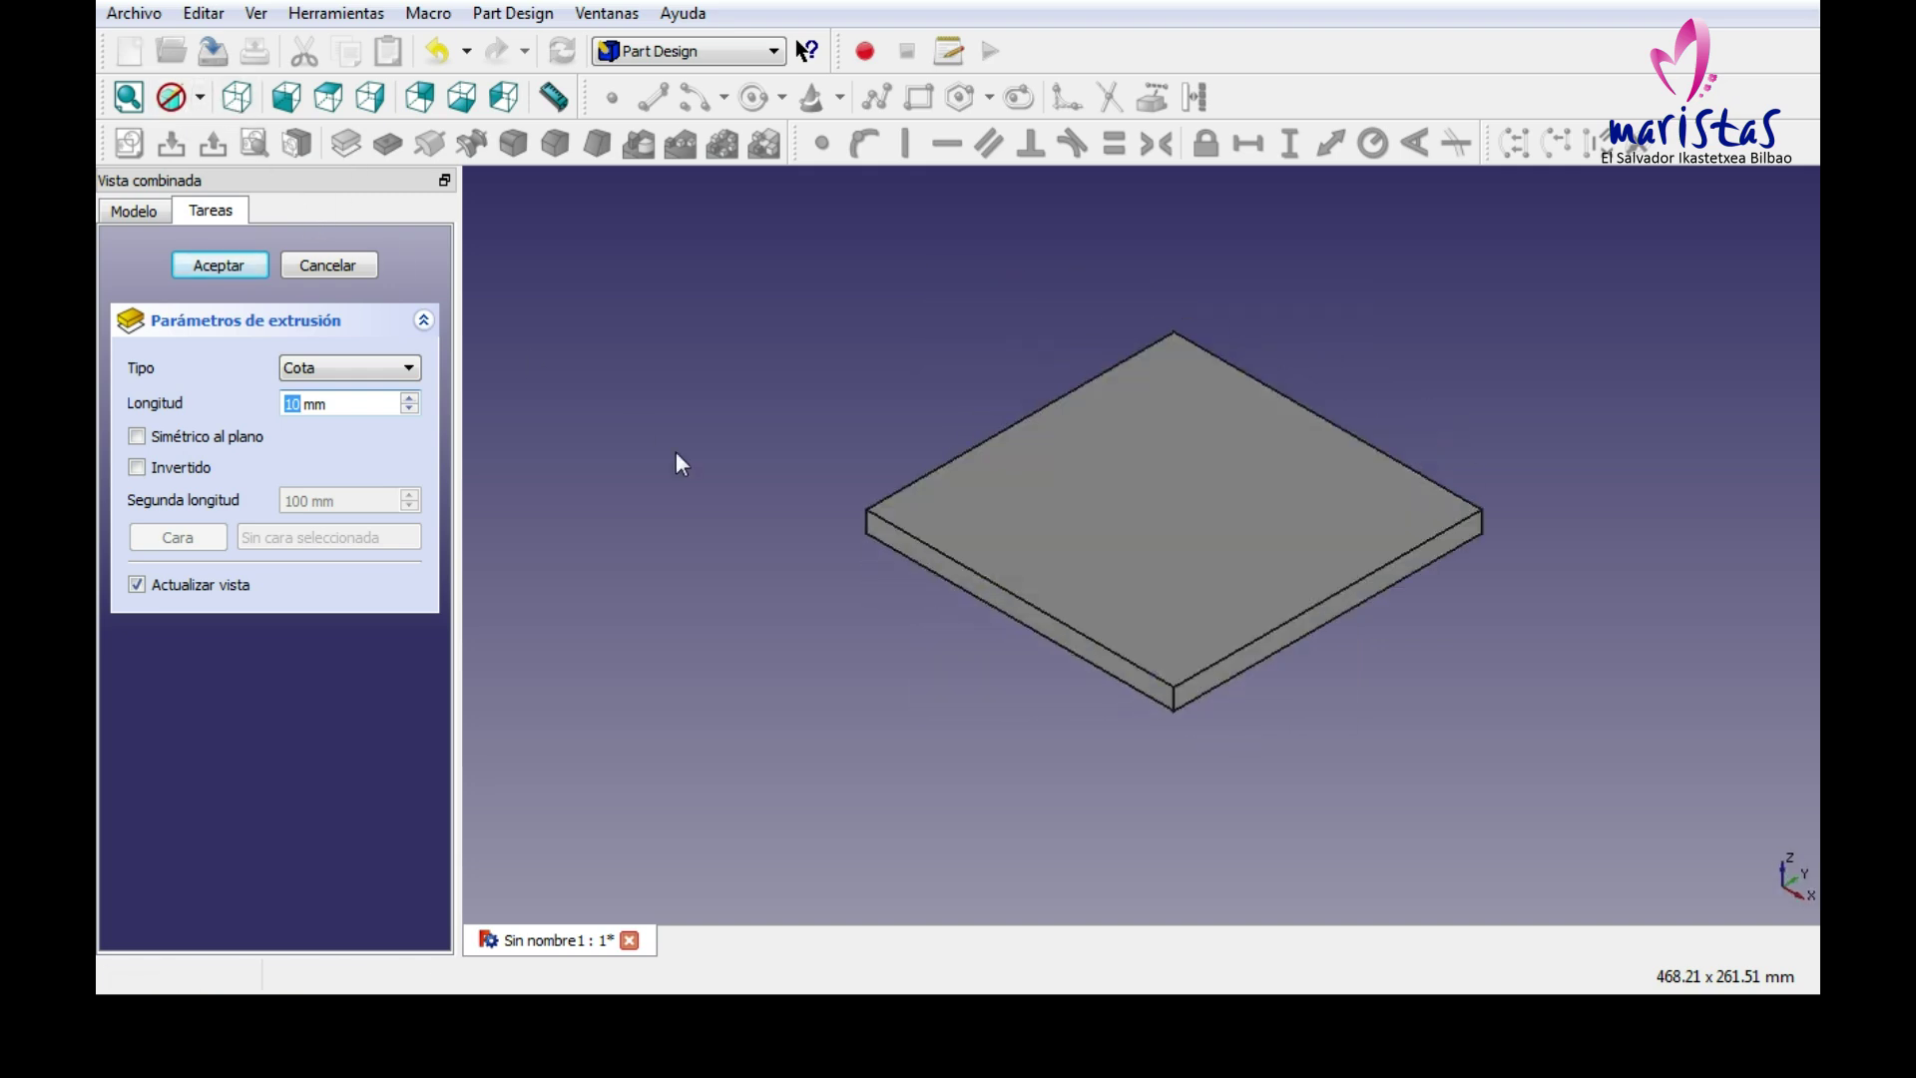
{"action": "left_click", "coordinate": [322, 406]}
{"action": "key", "text": "BackSpace"}
{"action": "type", "text": "3"}
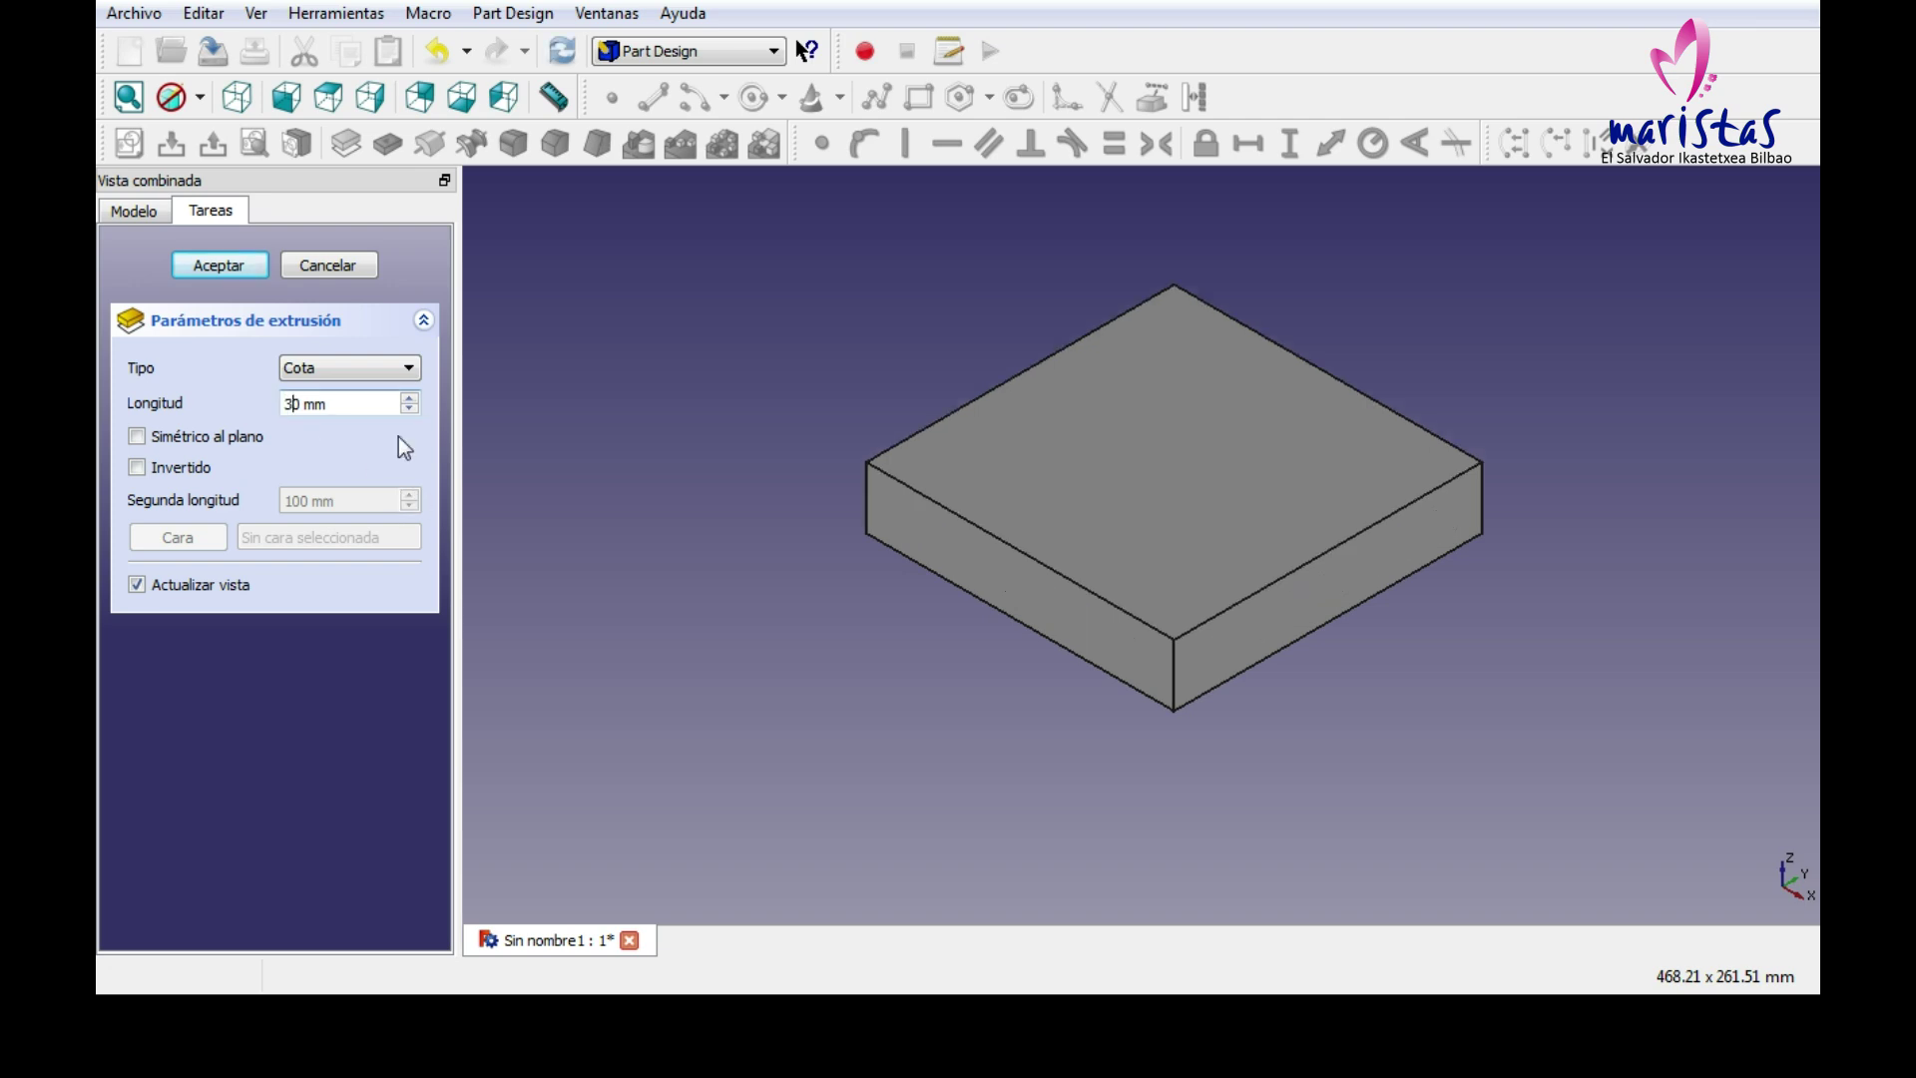
{"action": "left_click", "coordinate": [219, 265]}
Make the Base cylinder visible again and rename the square pad as Superior.
{"action": "left_click", "coordinate": [204, 318]}
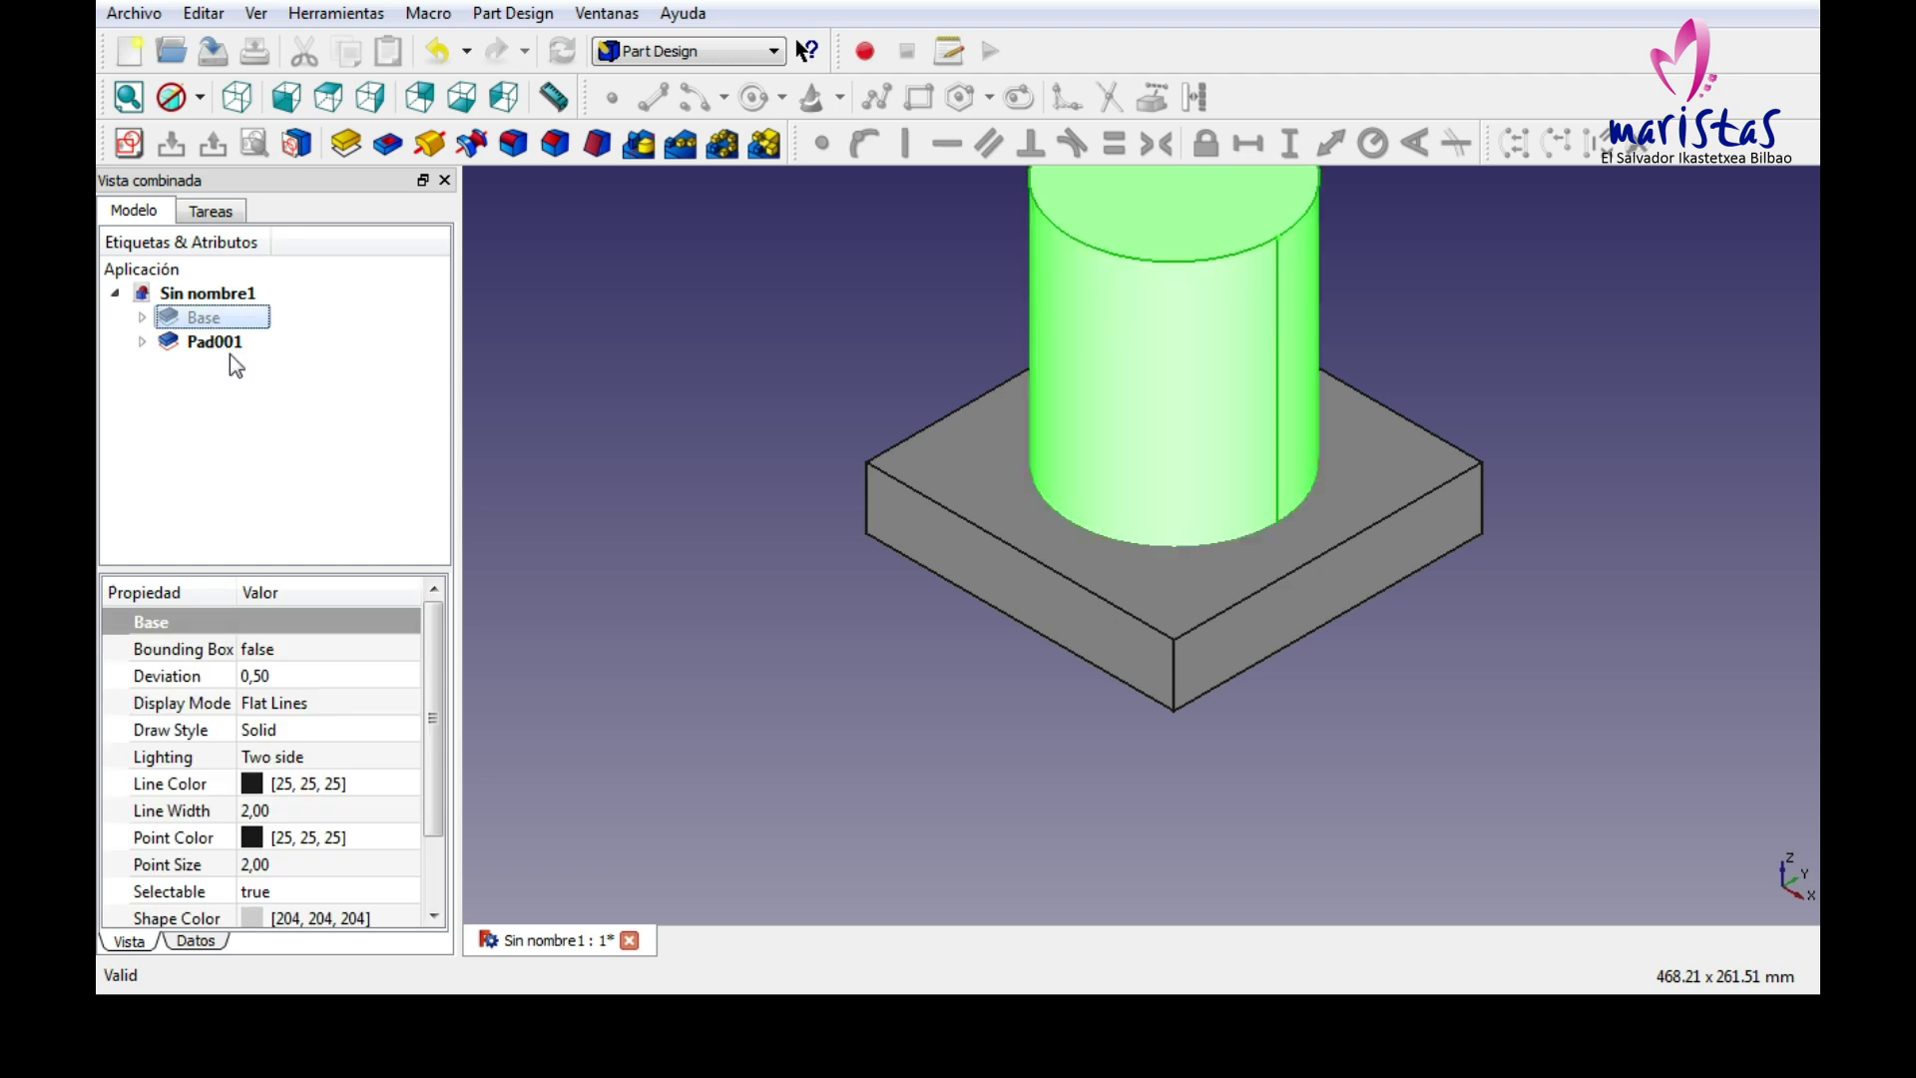
{"action": "middle_click_drag", "start_coordinate": [709, 373], "coordinate": [676, 485]}
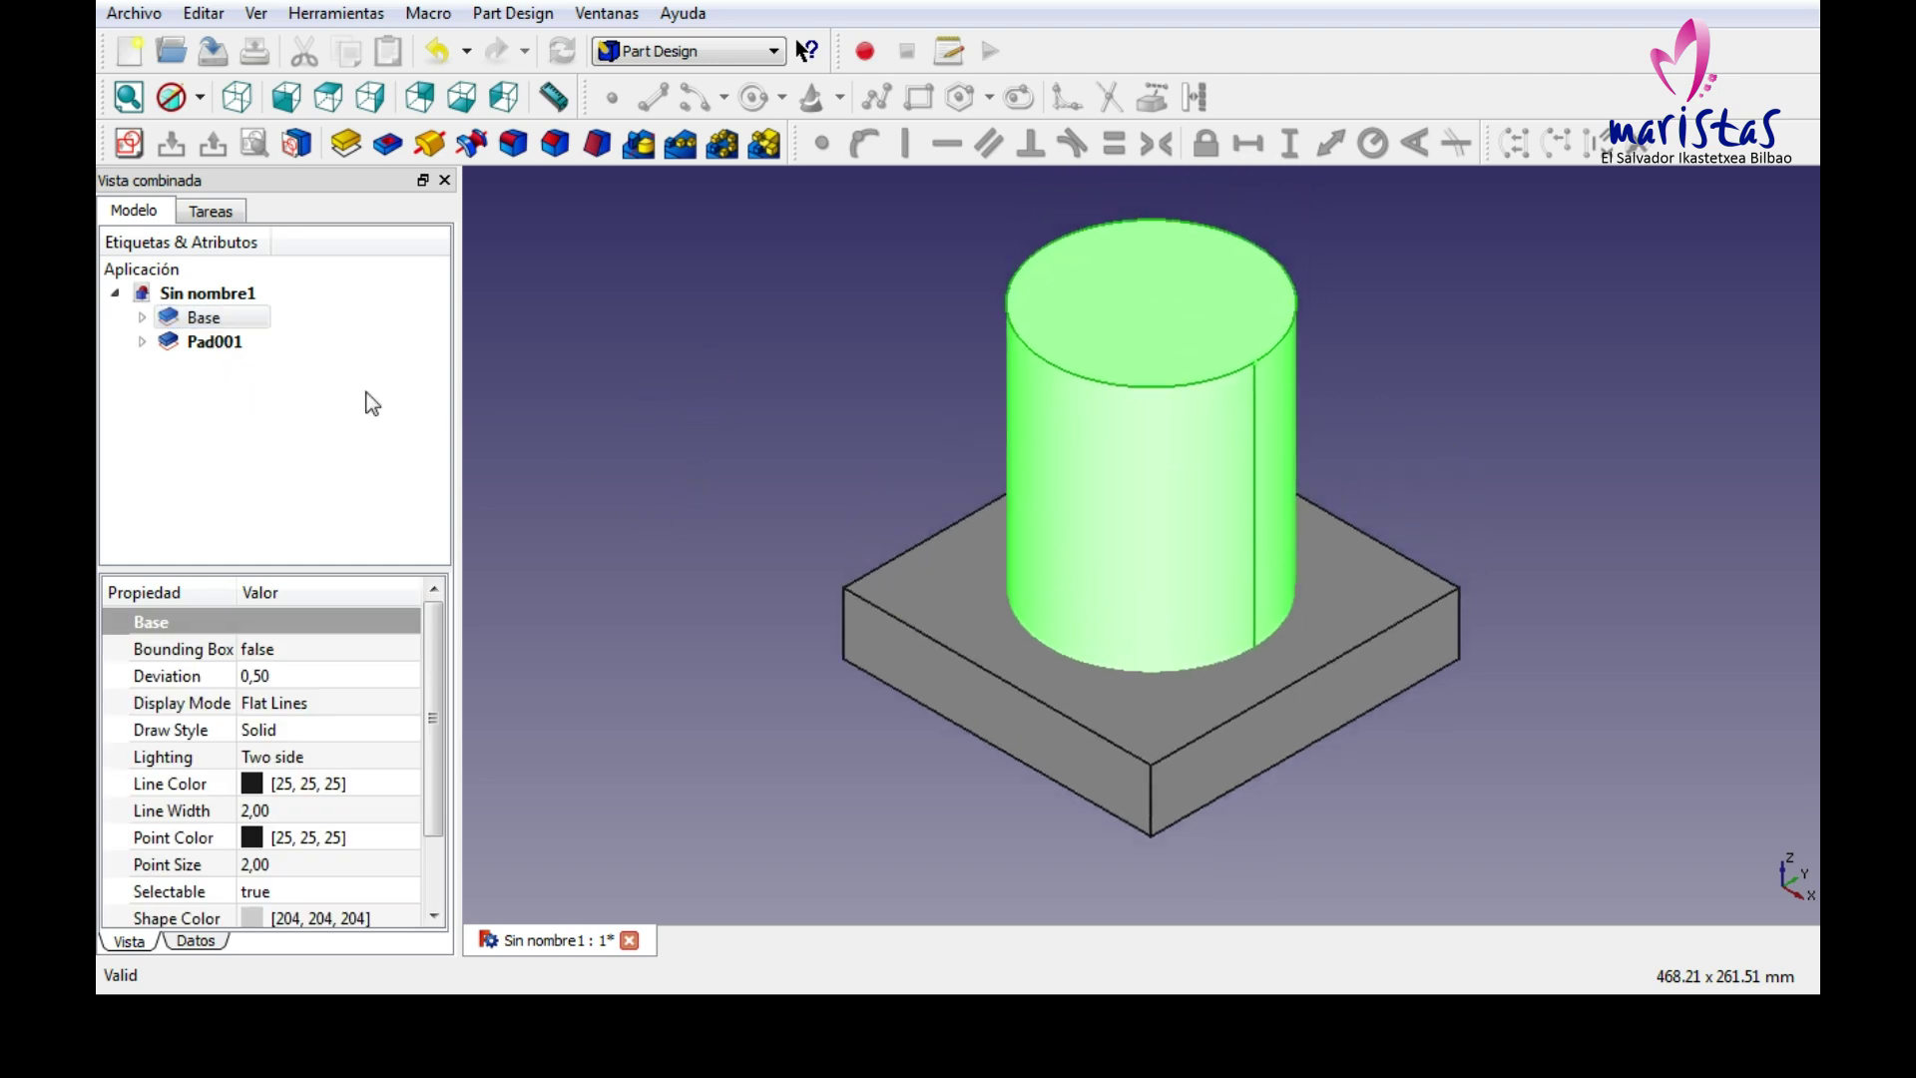
{"action": "left_click", "coordinate": [220, 344]}
{"action": "key", "text": "F2"}
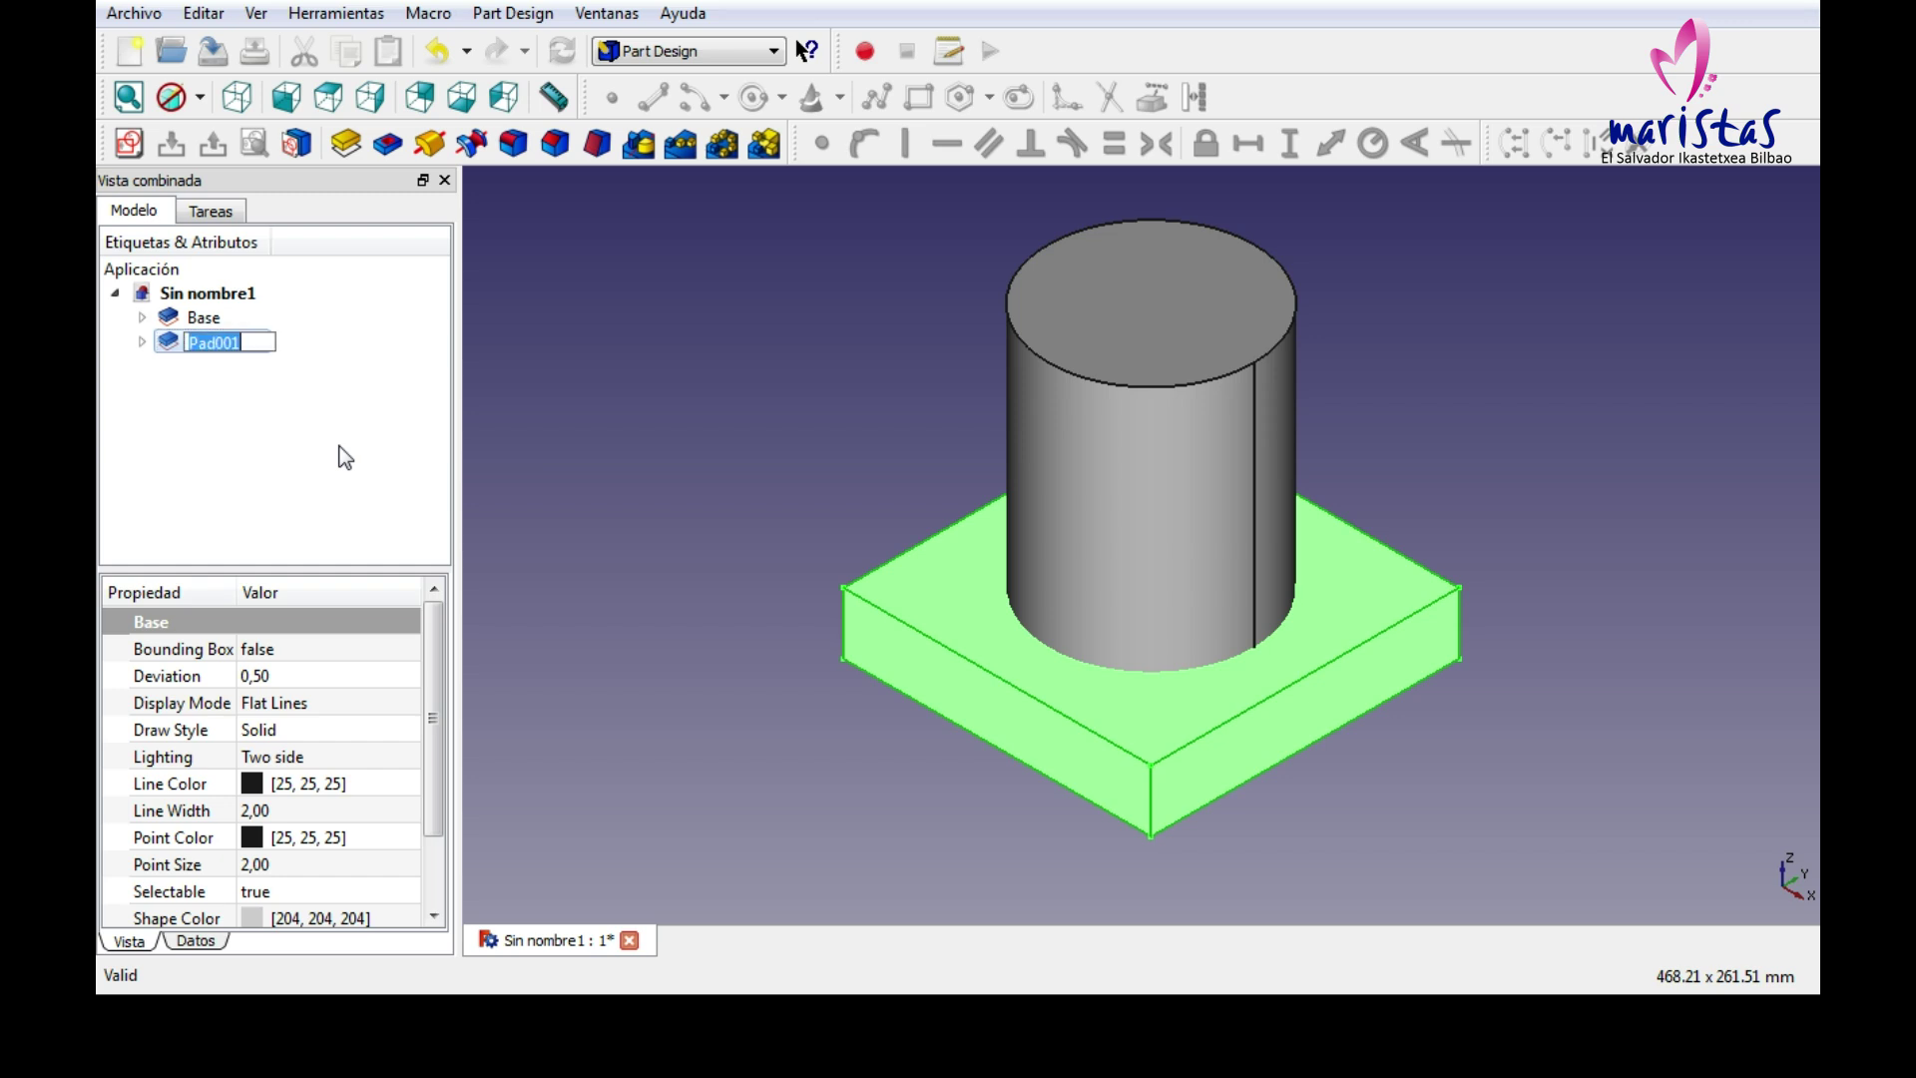
{"action": "type", "text": "Superior"}
{"action": "key", "text": "Return"}
Set the z position in the placement of the Superior pad's sSuperior sketch to 150 mm.
{"action": "left_click", "coordinate": [196, 941]}
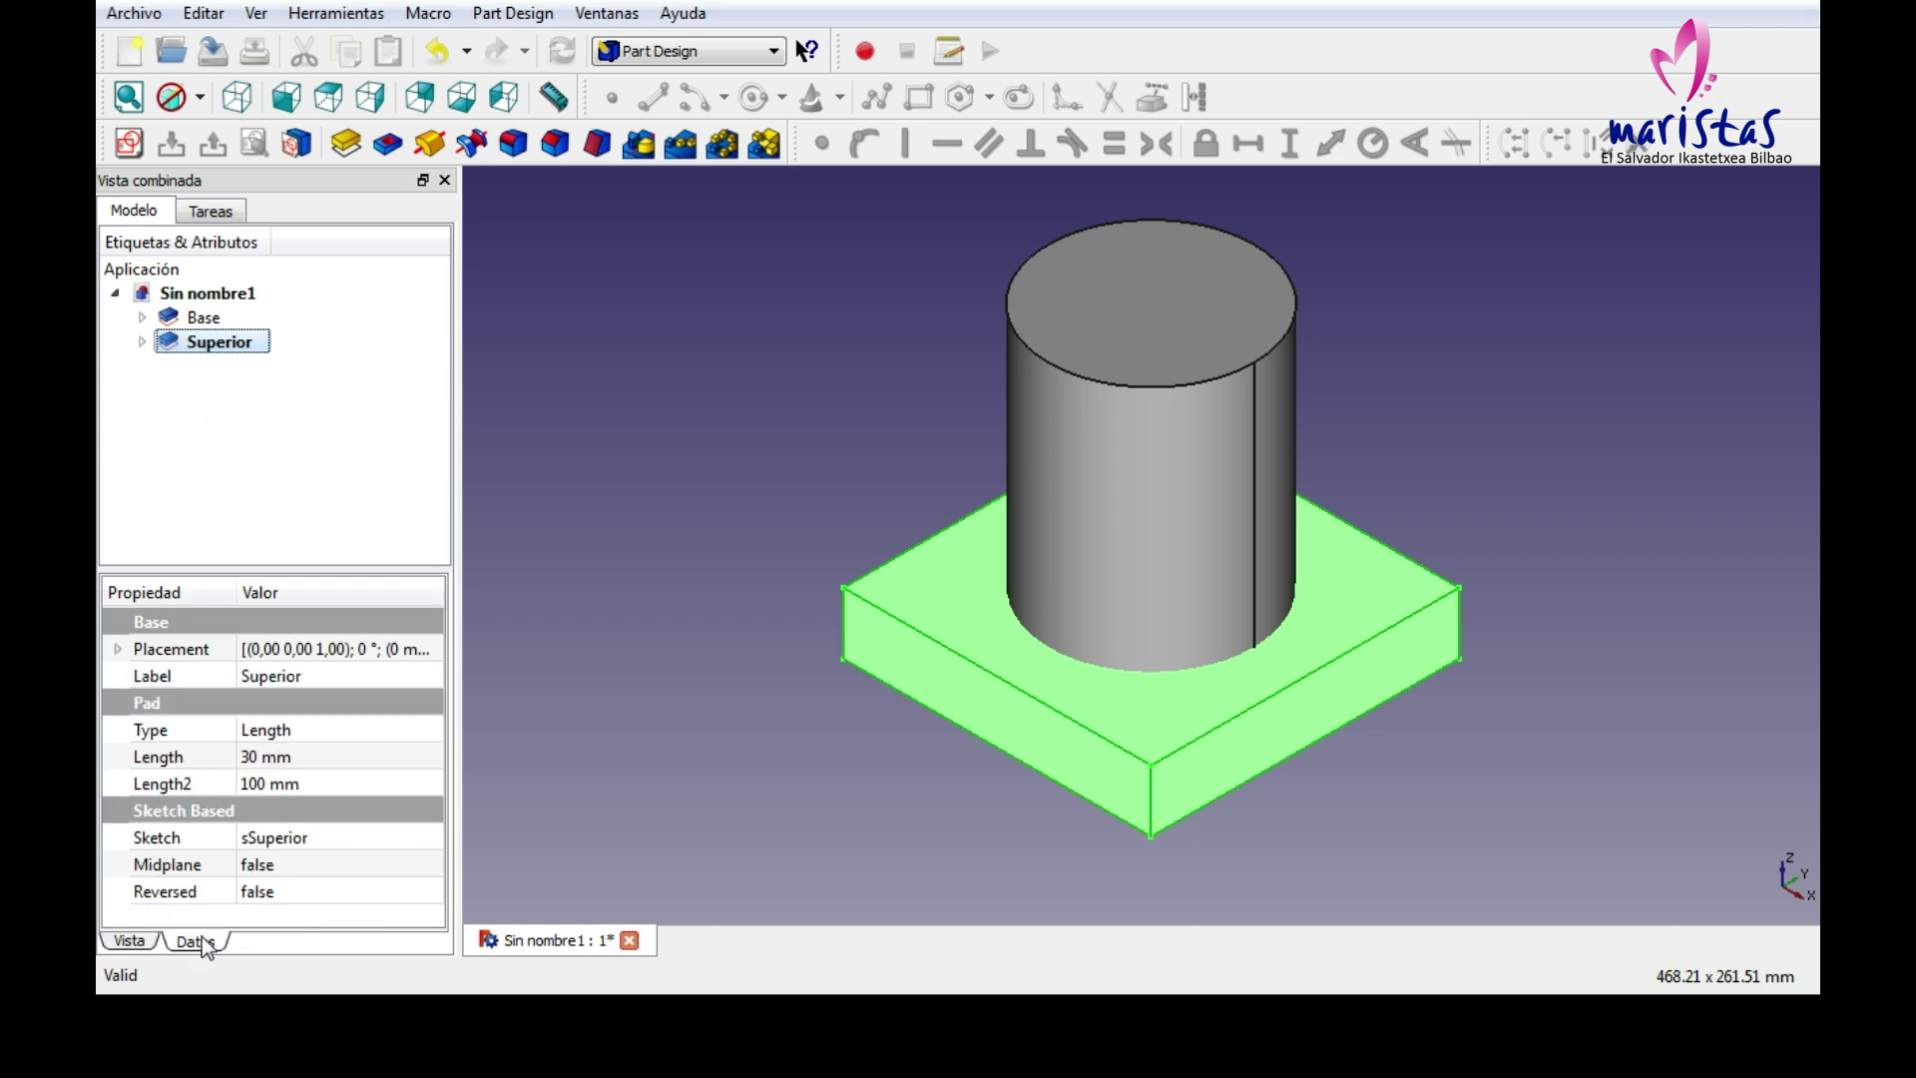
{"action": "left_click", "coordinate": [118, 649]}
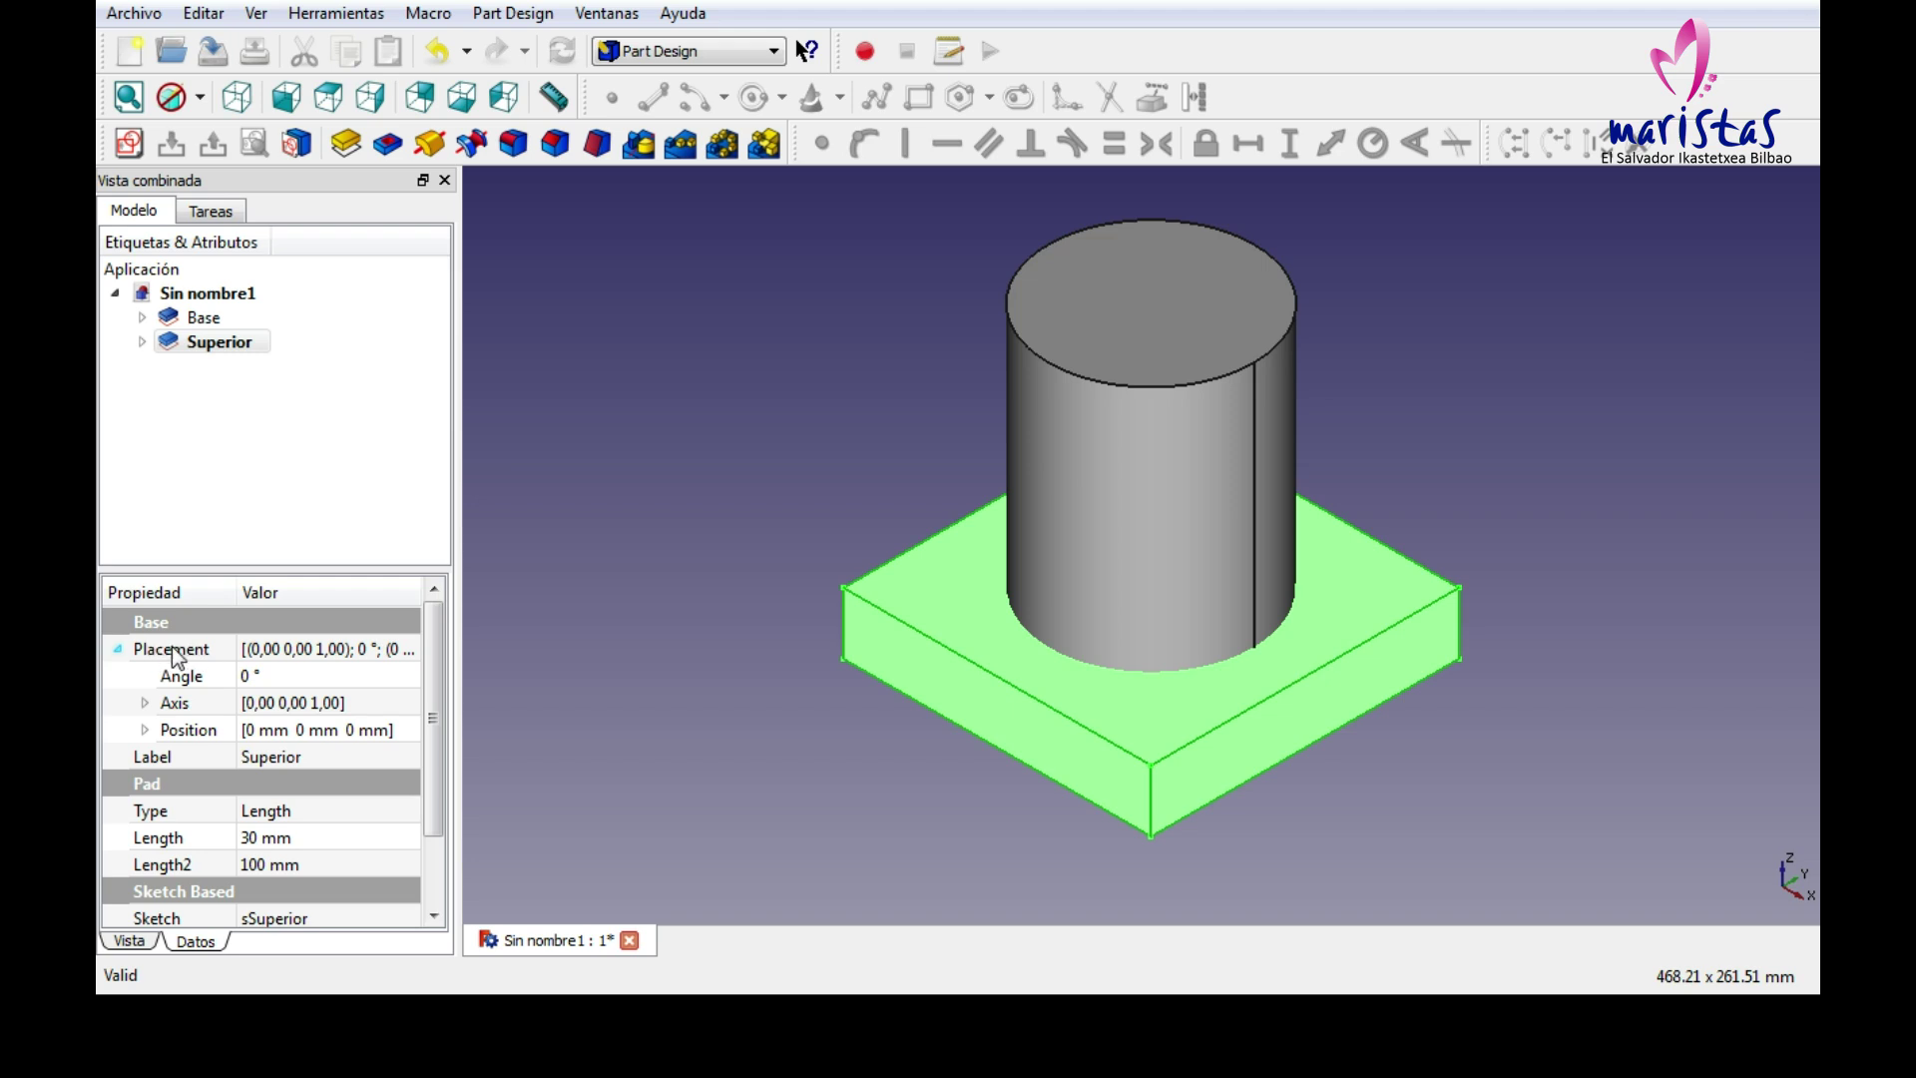
{"action": "left_click", "coordinate": [145, 729]}
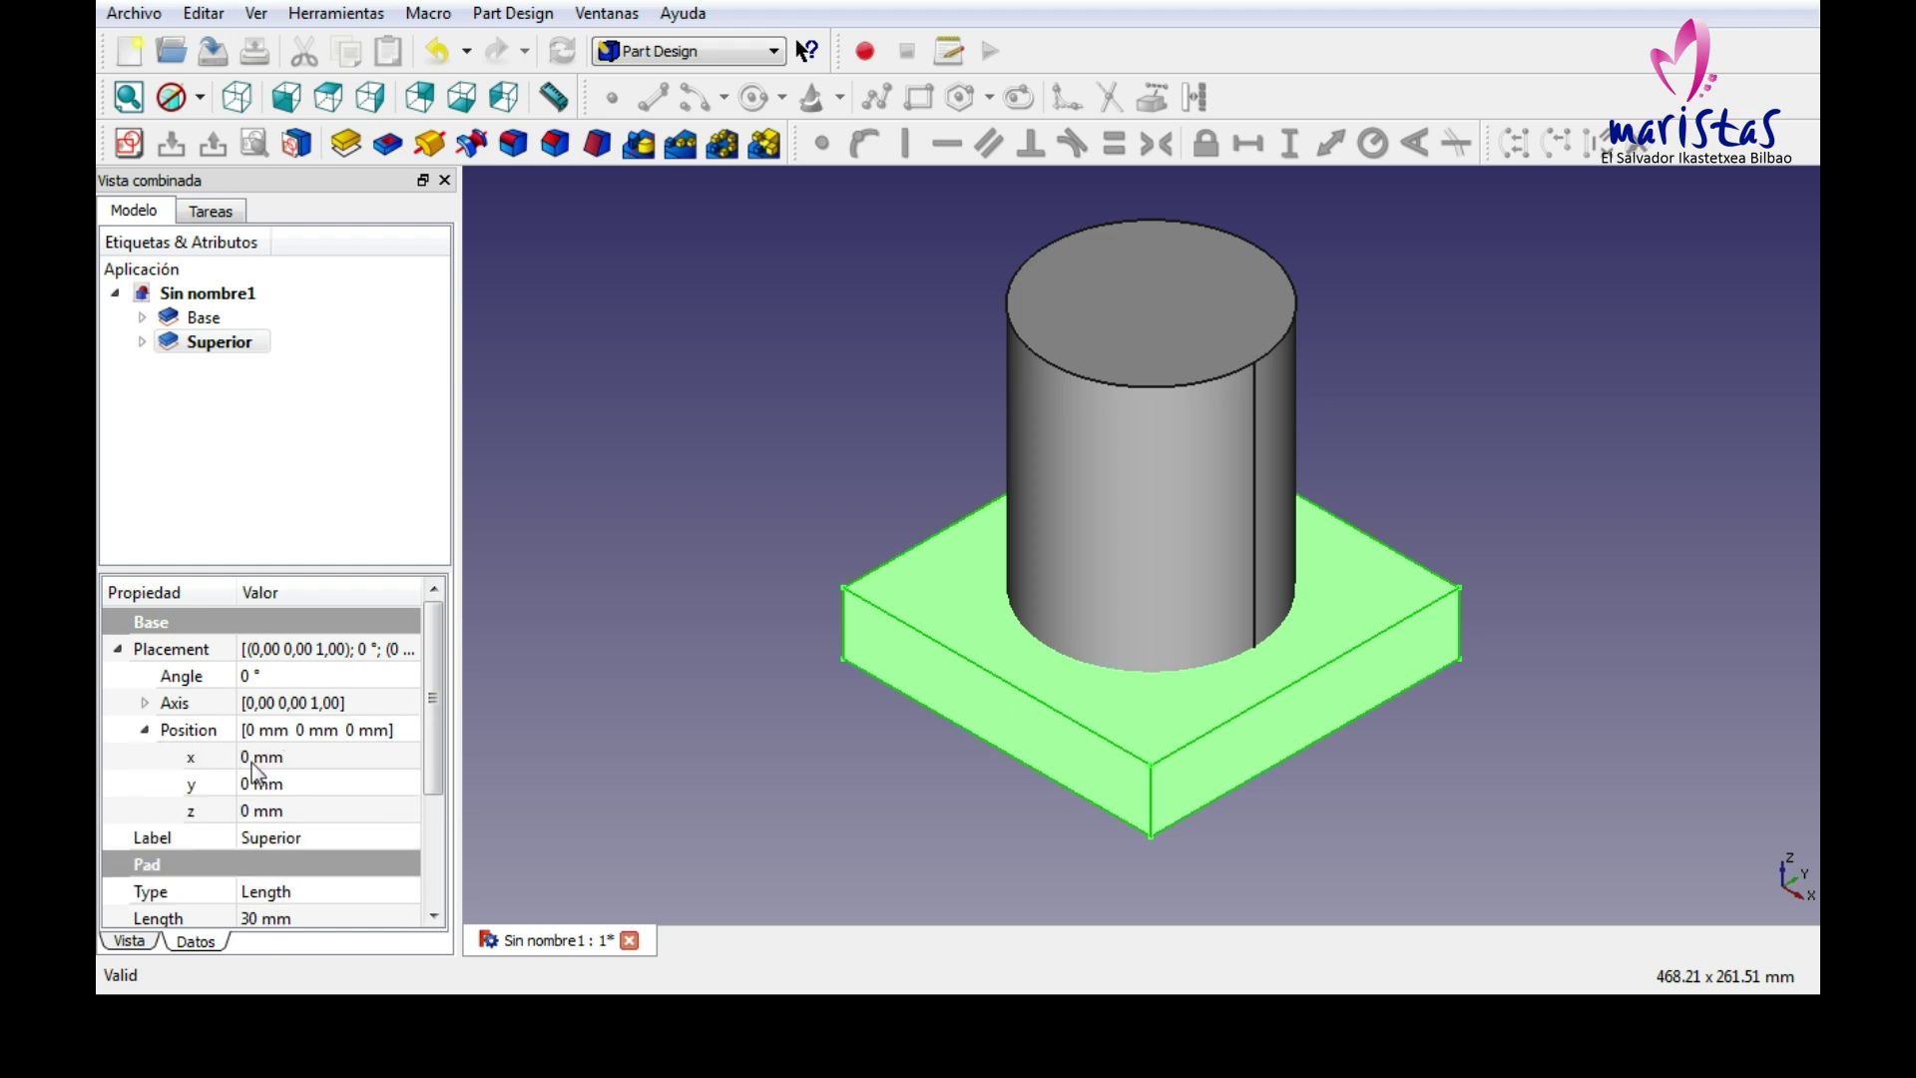
{"action": "left_click", "coordinate": [244, 812]}
{"action": "left_click", "coordinate": [141, 341]}
{"action": "left_click", "coordinate": [231, 372]}
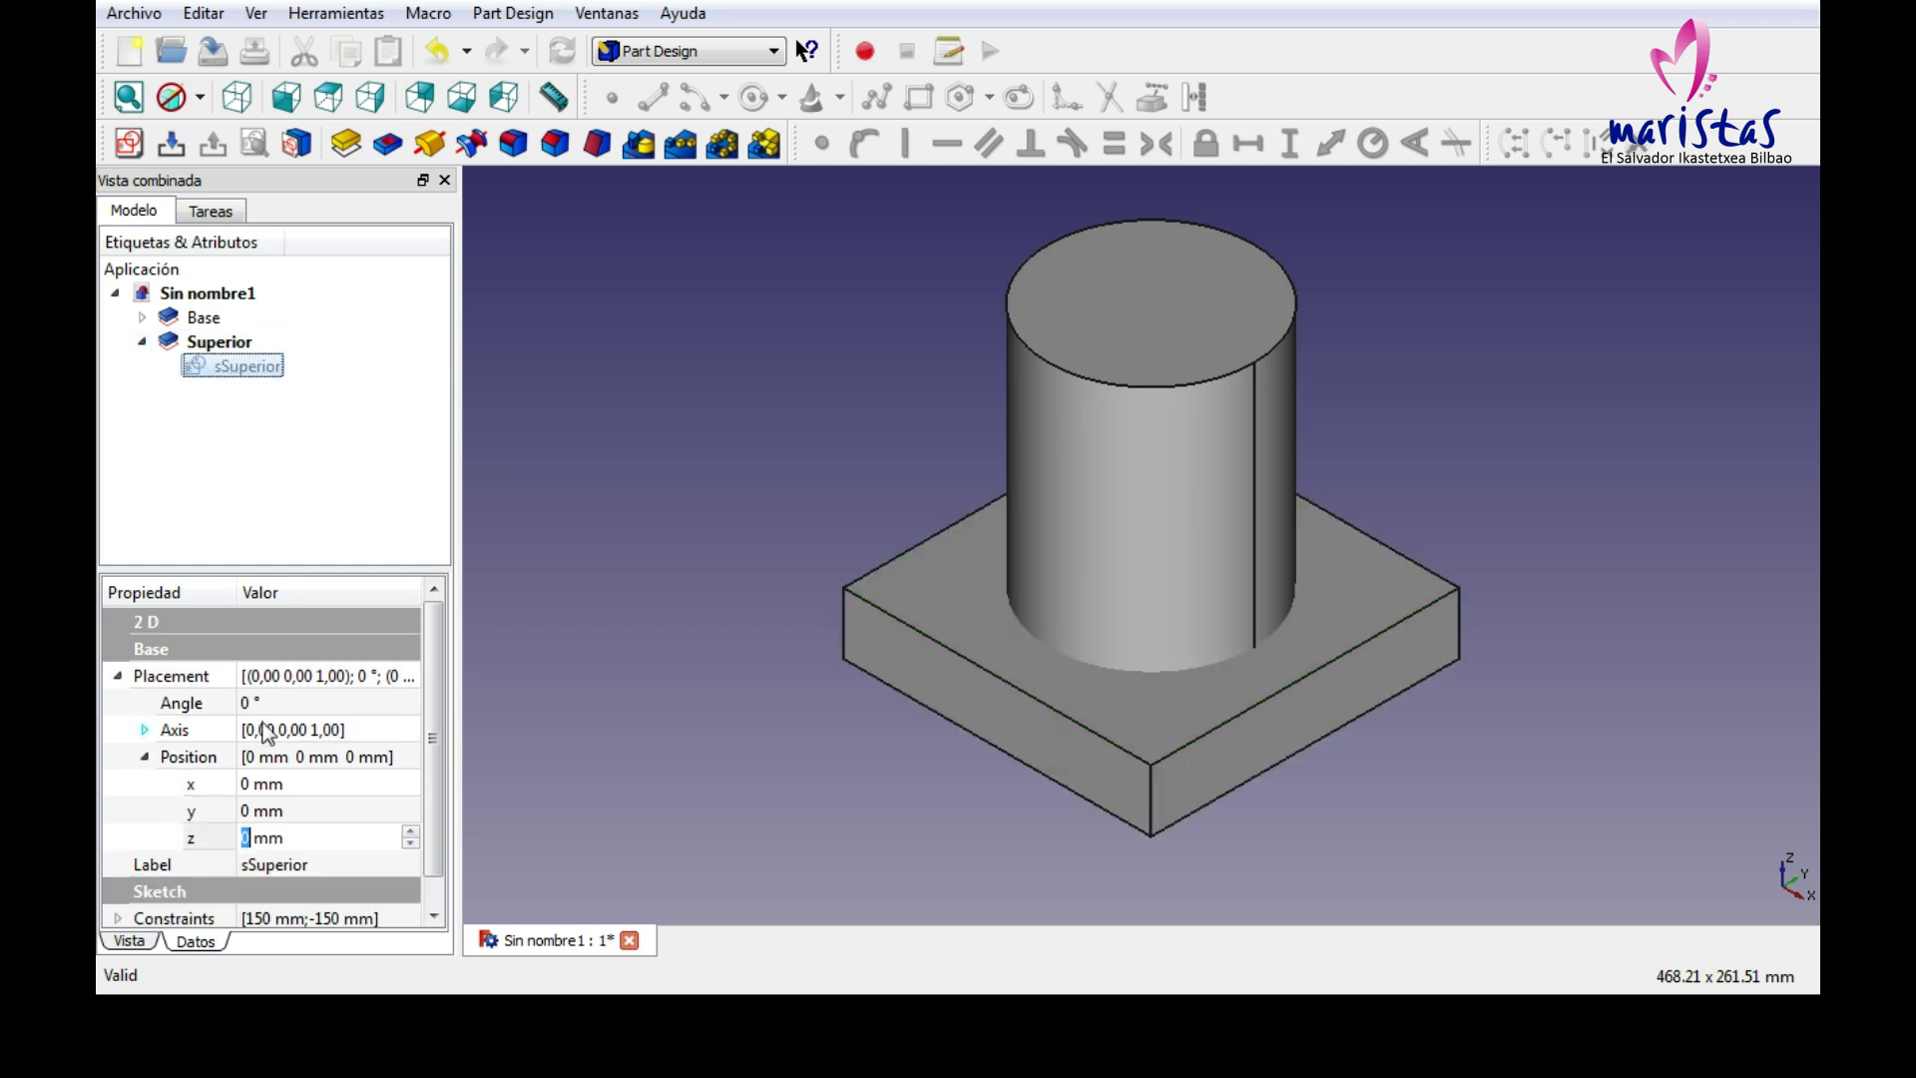
{"action": "left_click", "coordinate": [244, 839]}
{"action": "double_click", "coordinate": [245, 838]}
{"action": "type", "text": "150"}
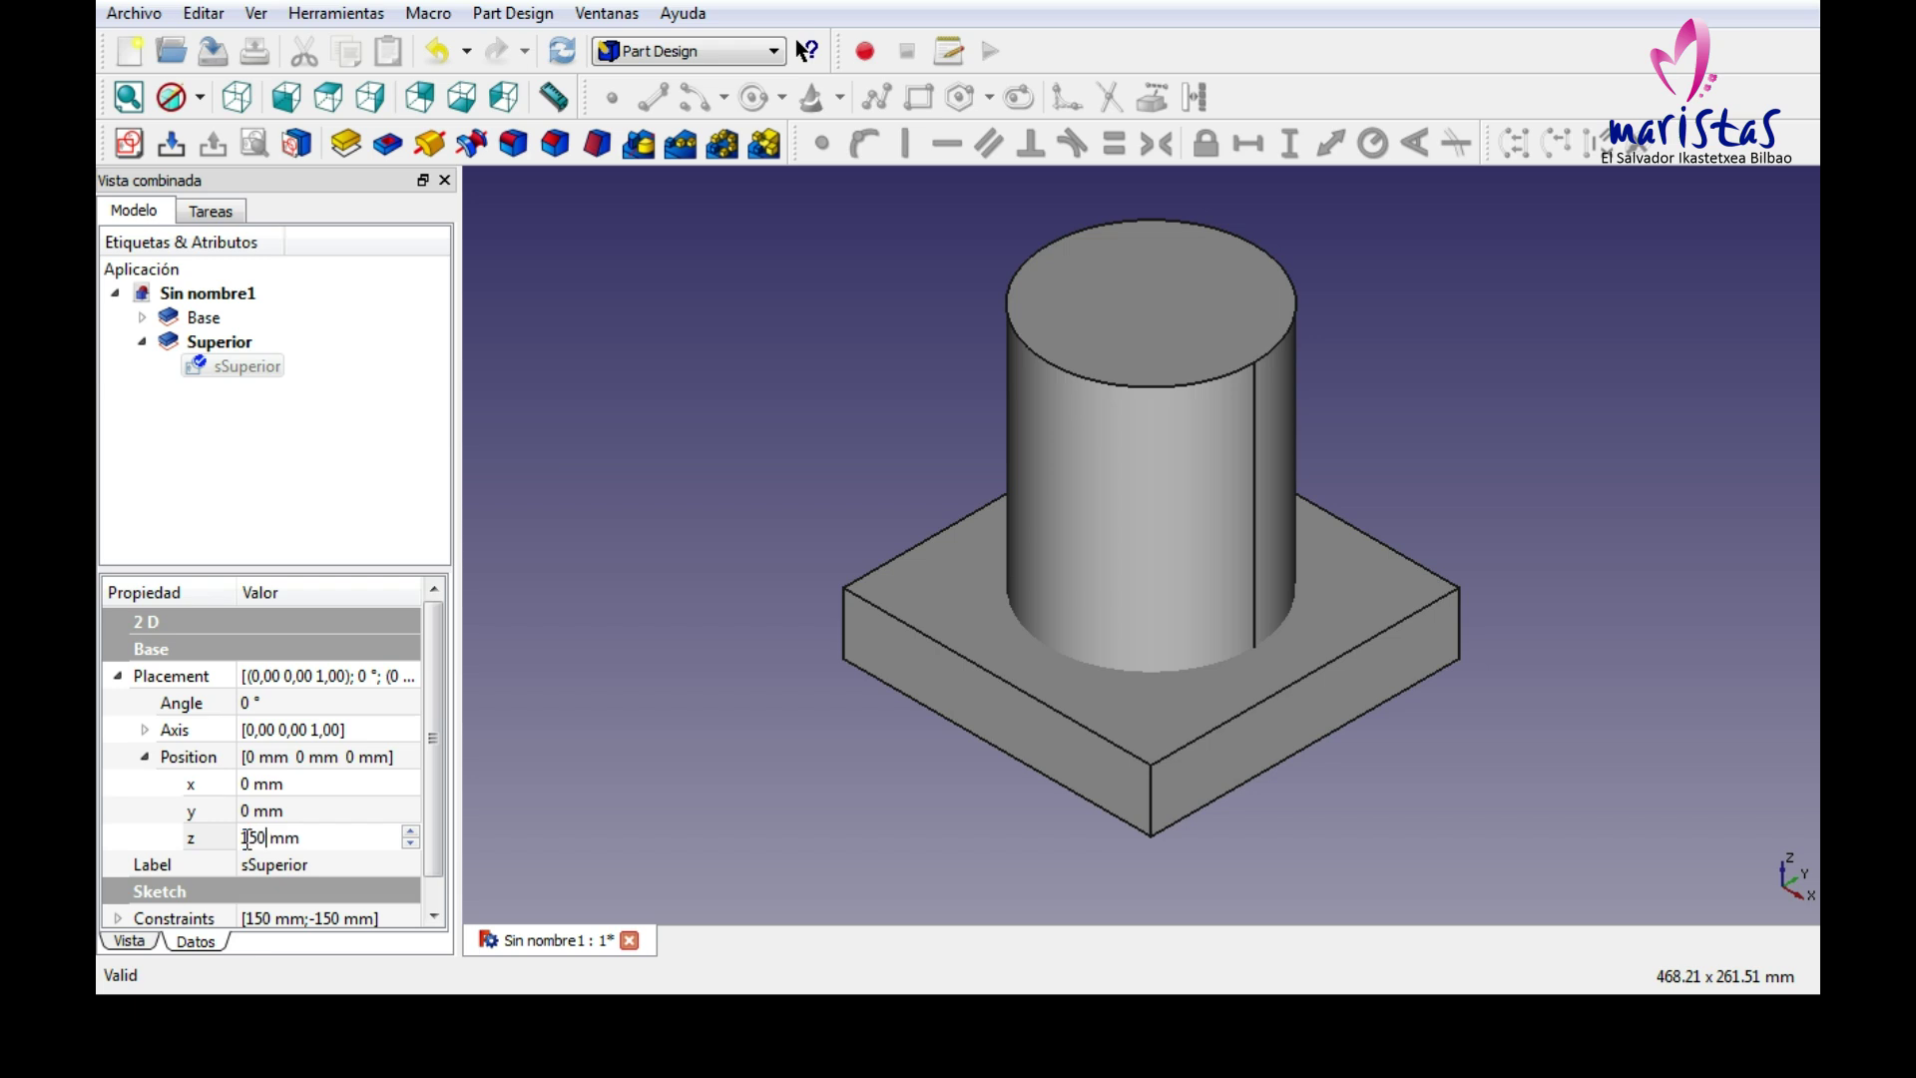
{"action": "key", "text": "Return"}
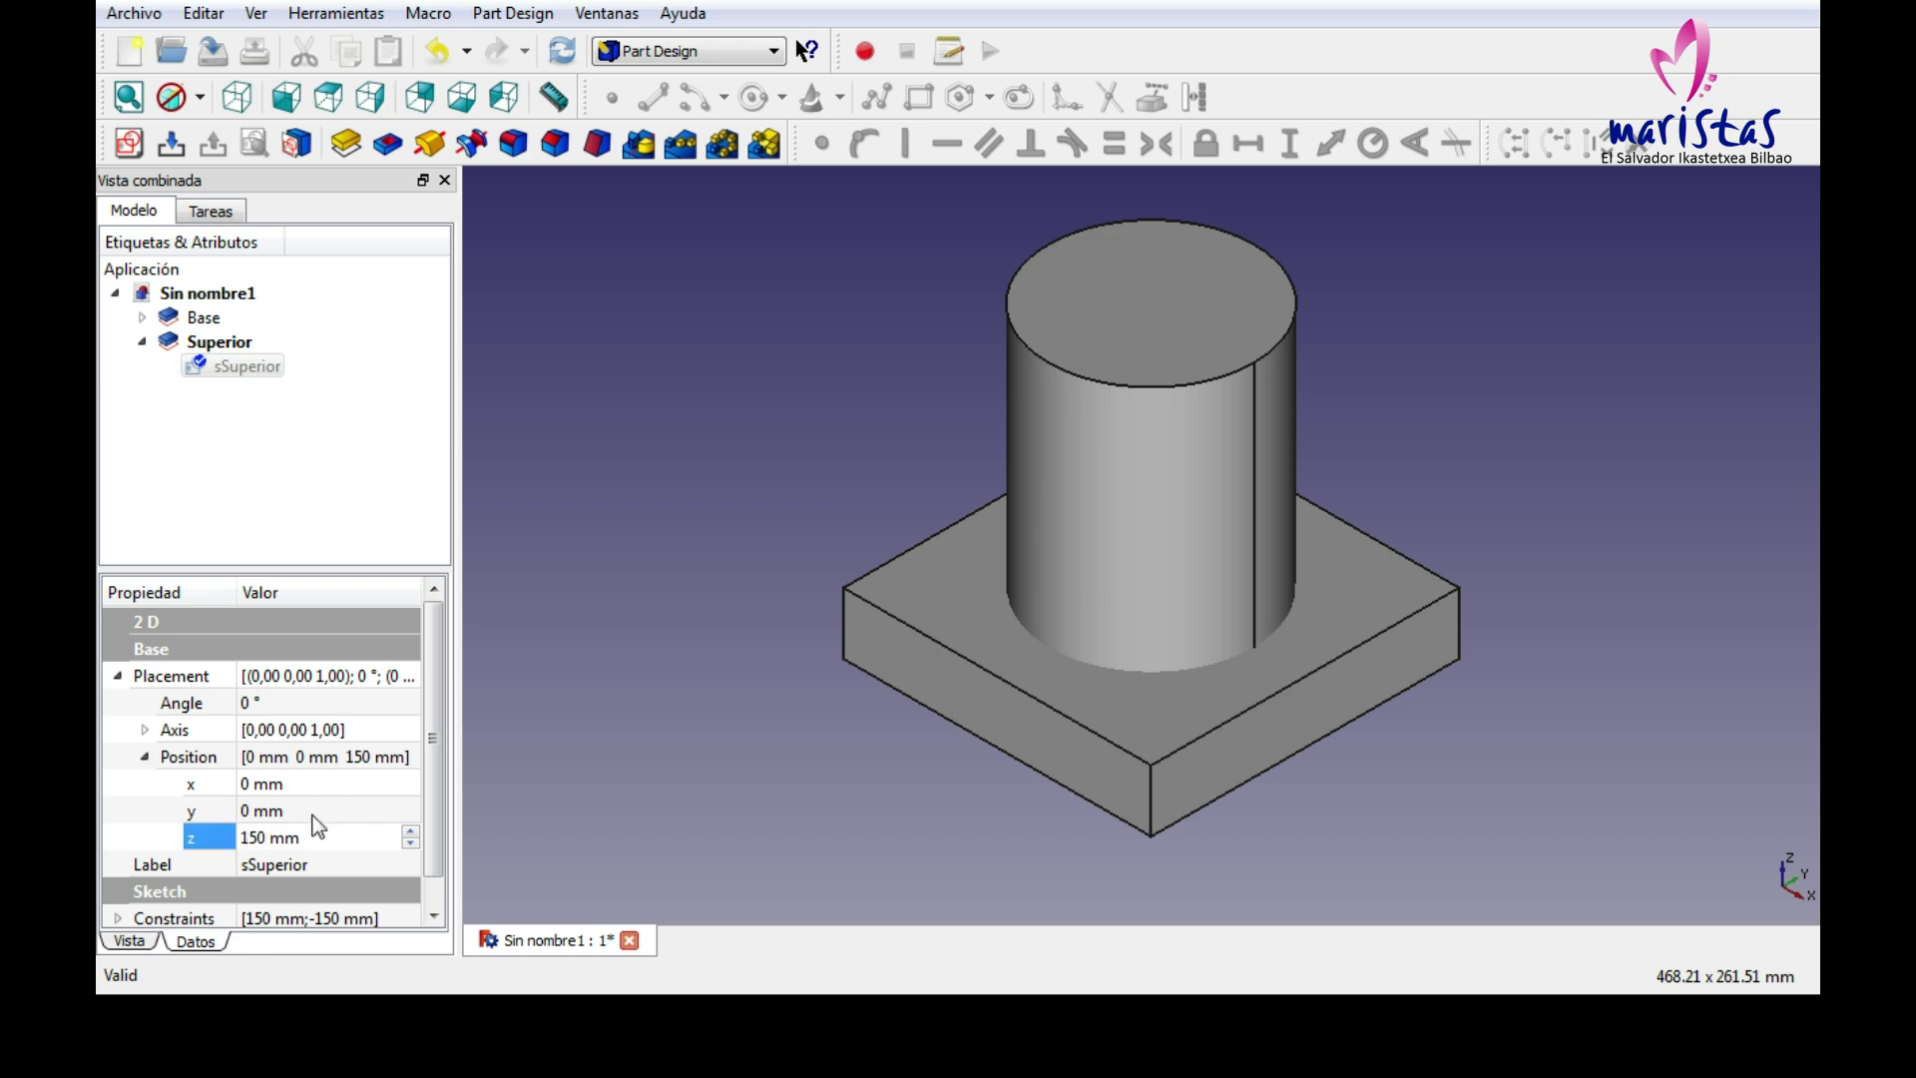
{"action": "left_click", "coordinate": [314, 816]}
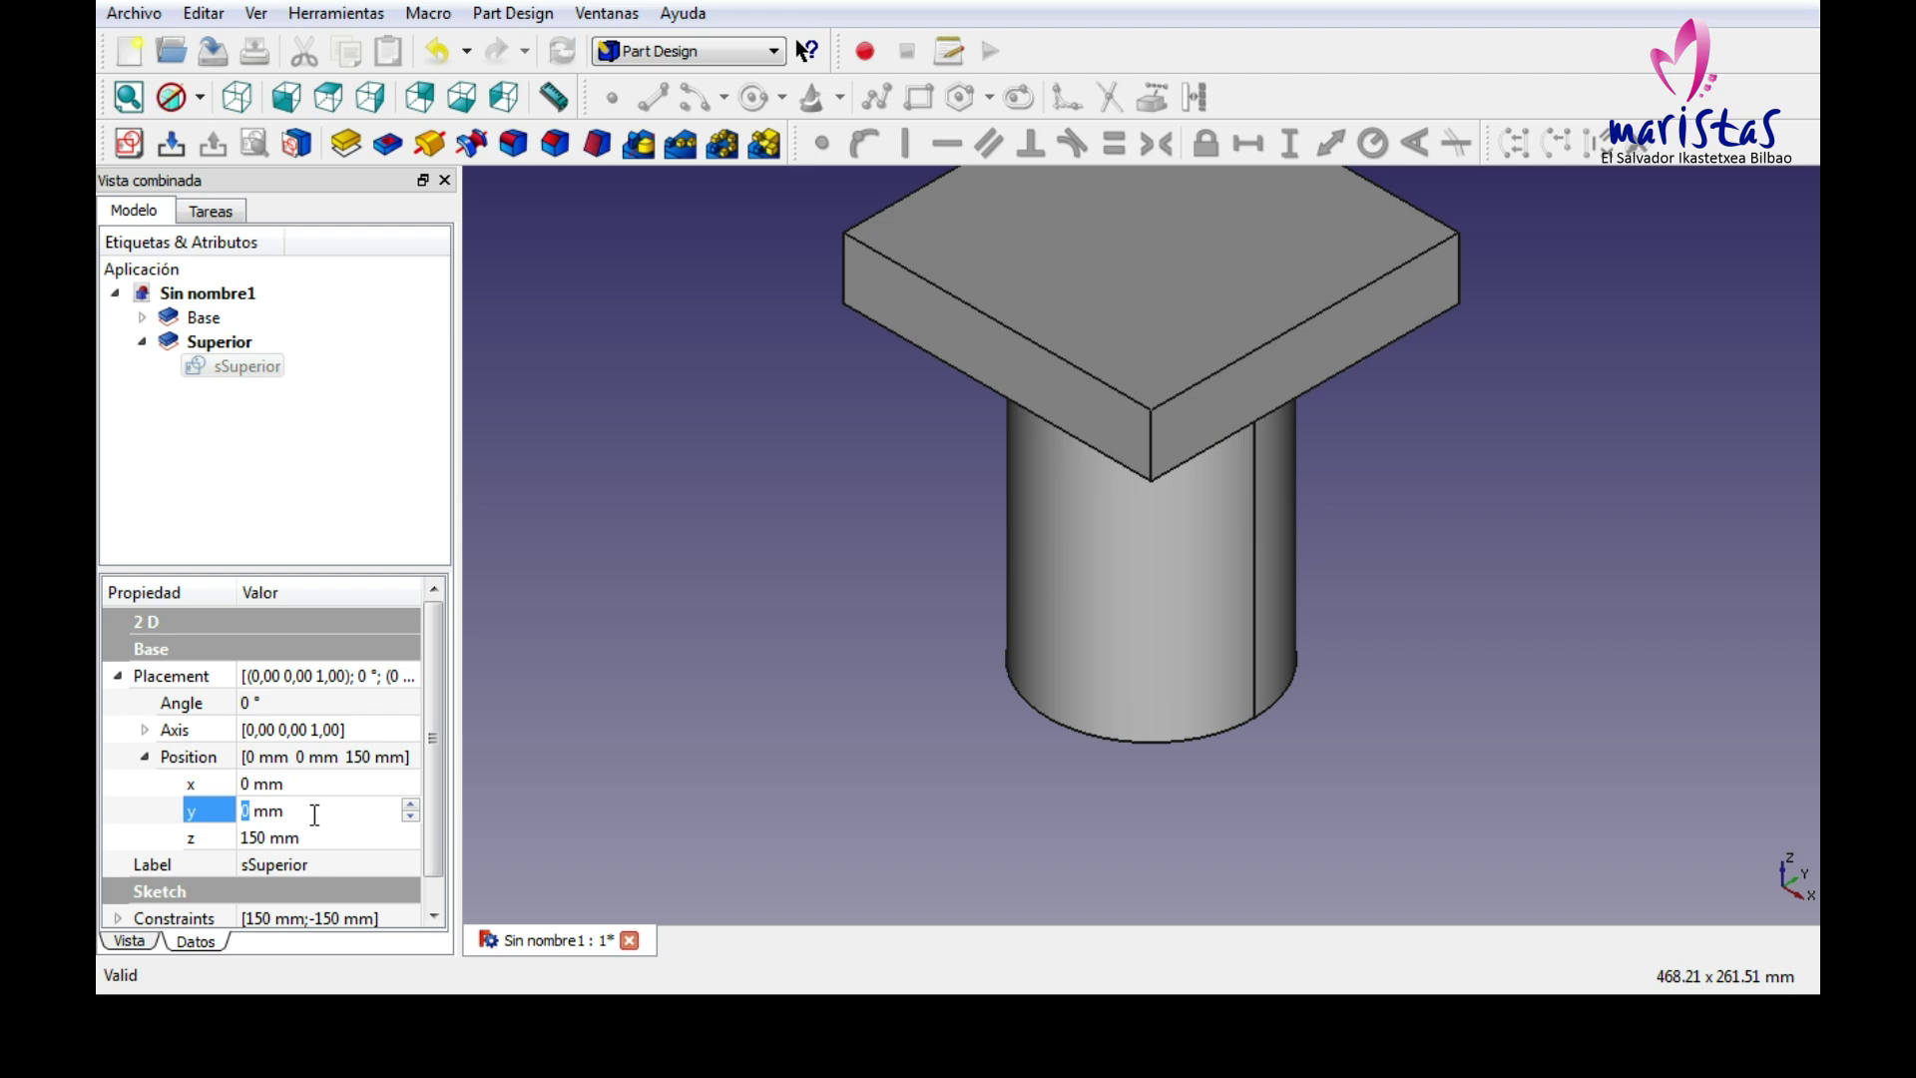
Reset the sSuperior sketch's z position to 0 mm and collapse its placement properties.
{"action": "left_click", "coordinate": [254, 839]}
{"action": "type", "text": "0"}
{"action": "key", "text": "Return"}
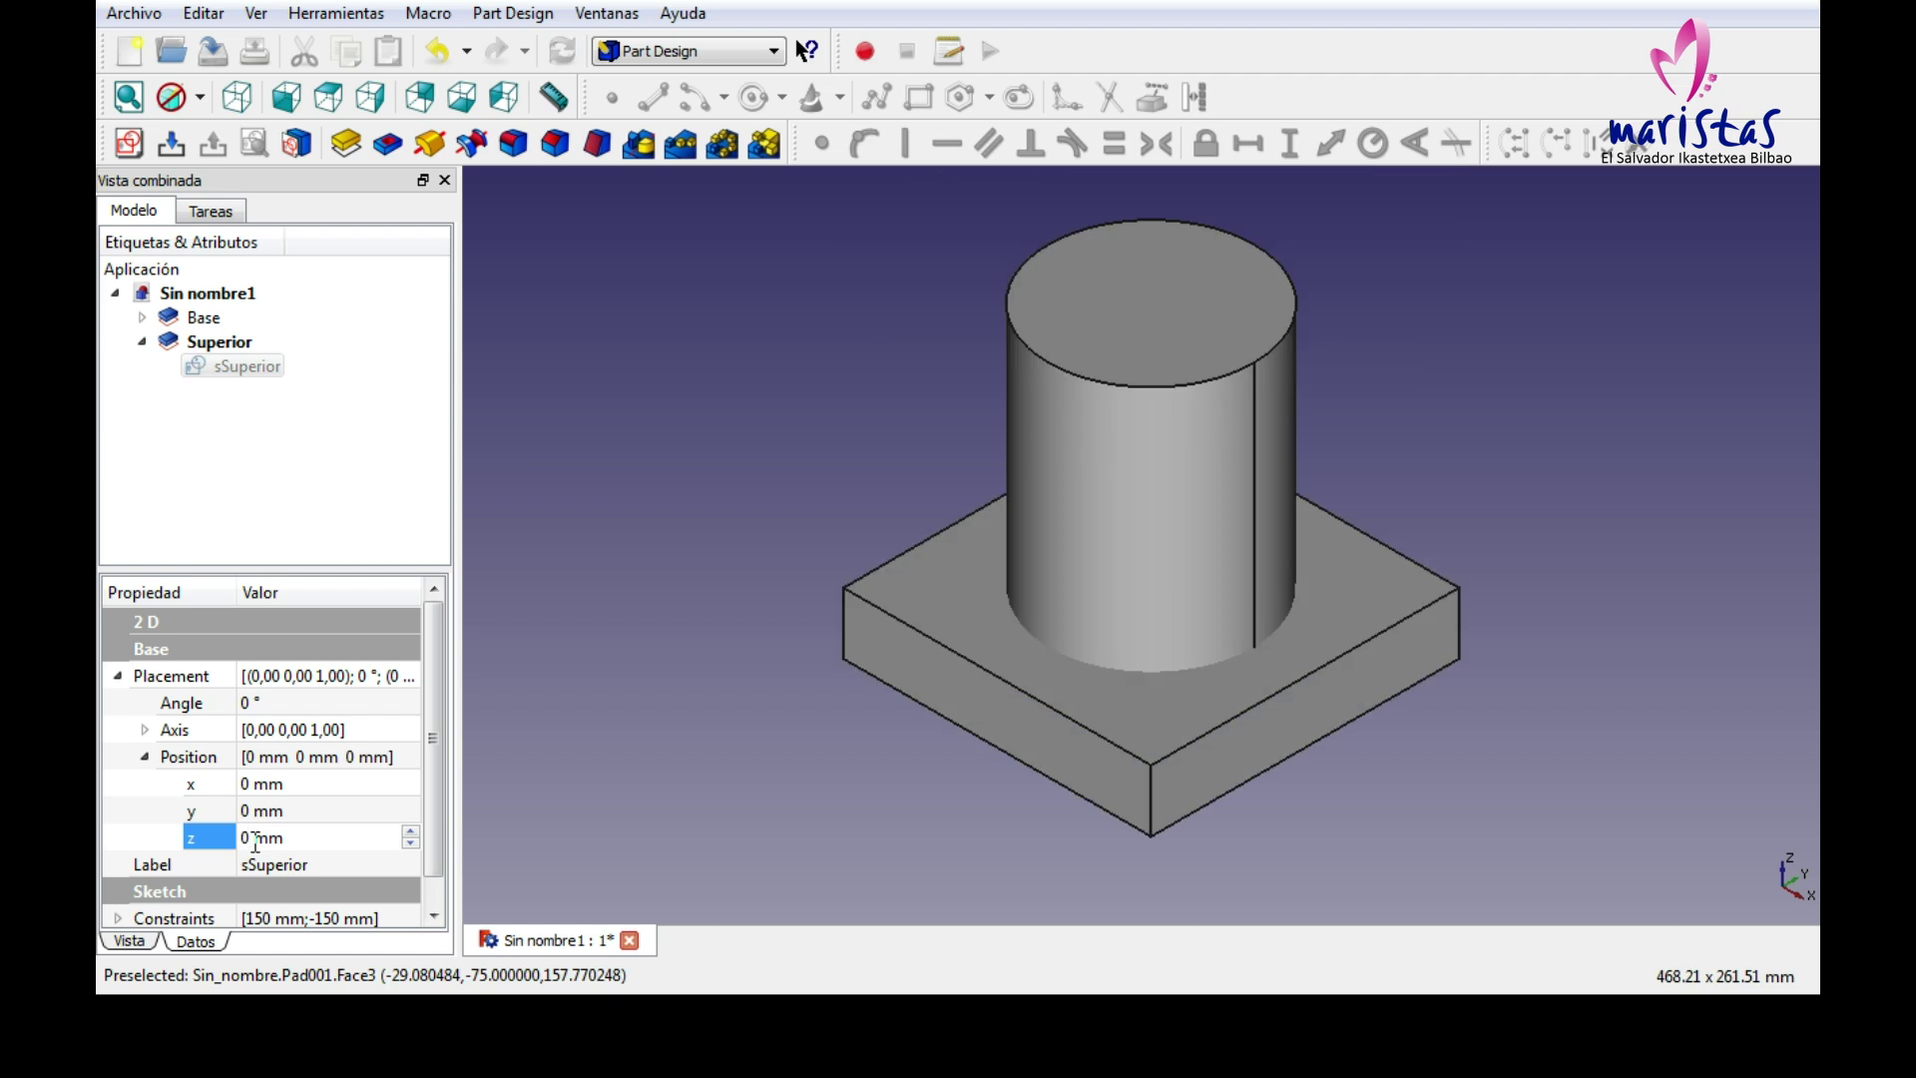
{"action": "left_click", "coordinate": [117, 676]}
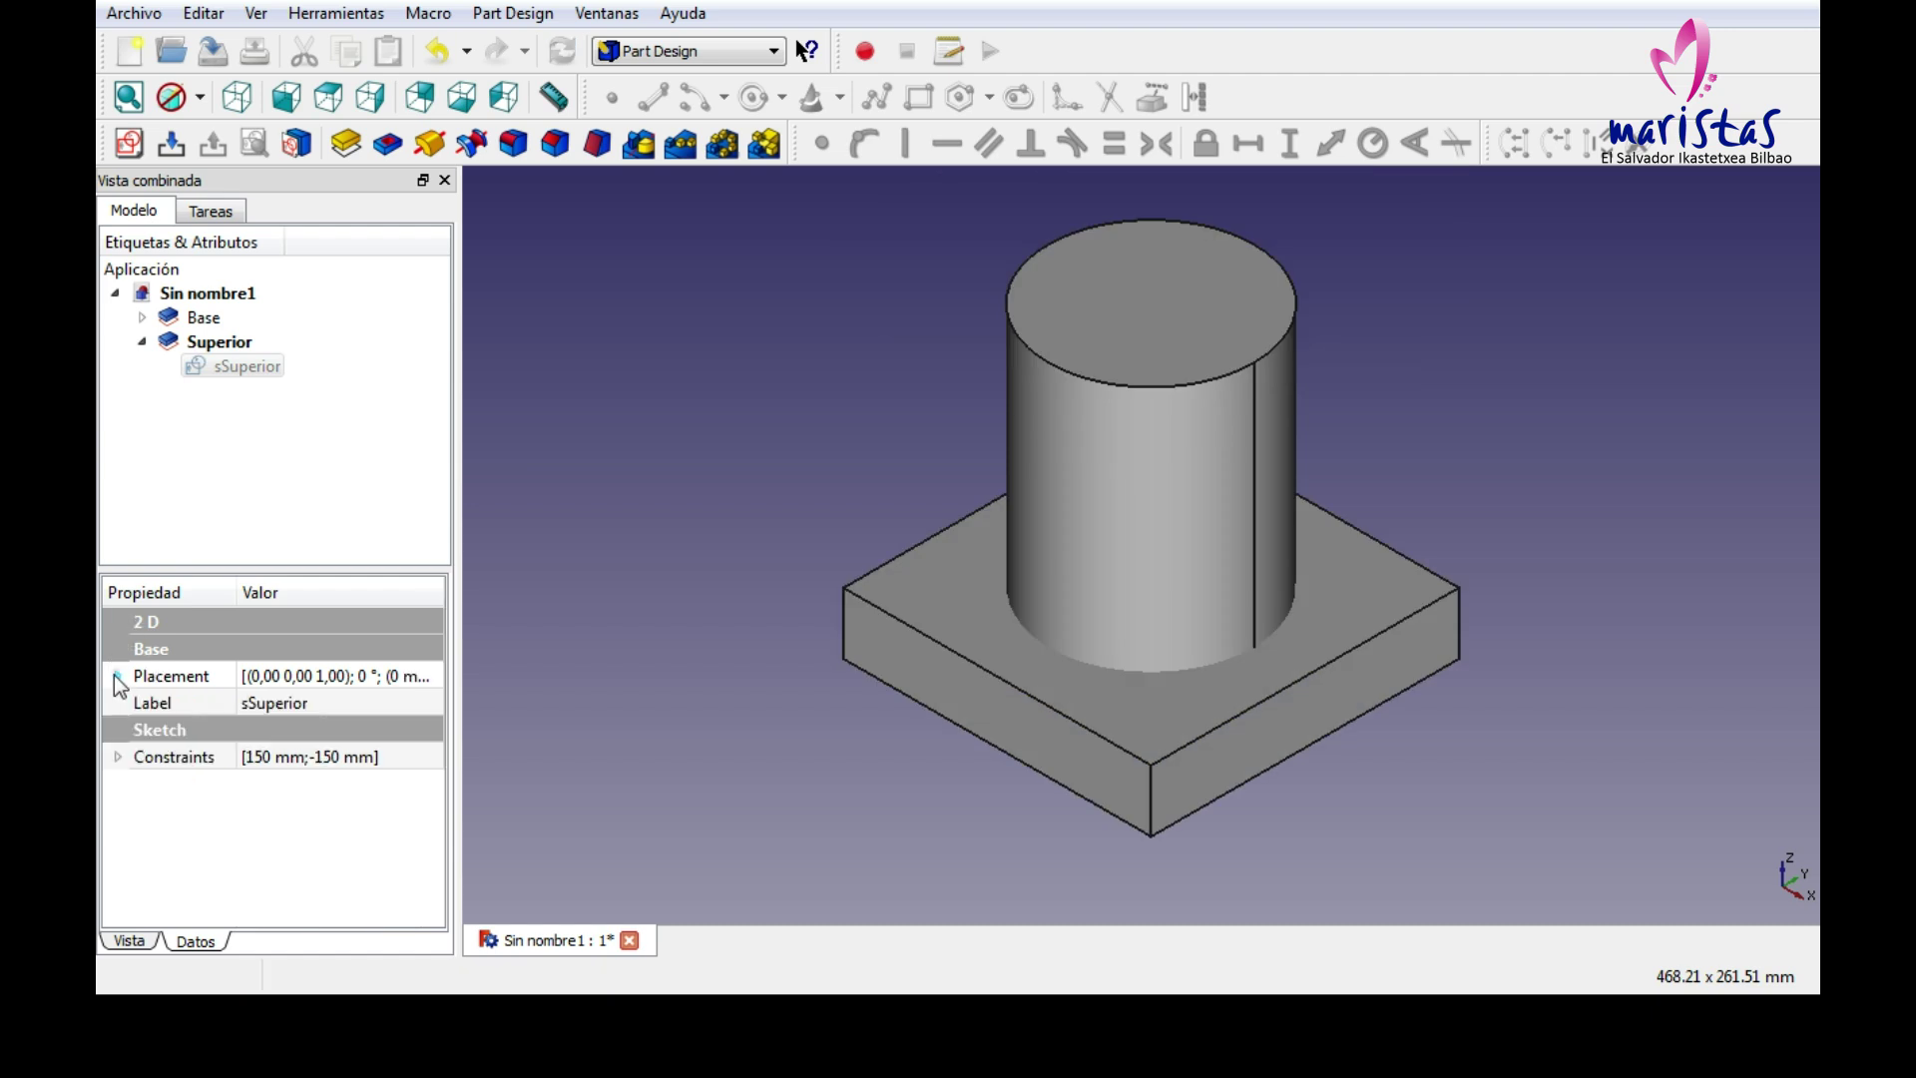
Translate the sSuperior sketch 150 mm along Z with the placement command (Ubicación), applying and accepting it.
{"action": "left_click", "coordinate": [231, 345]}
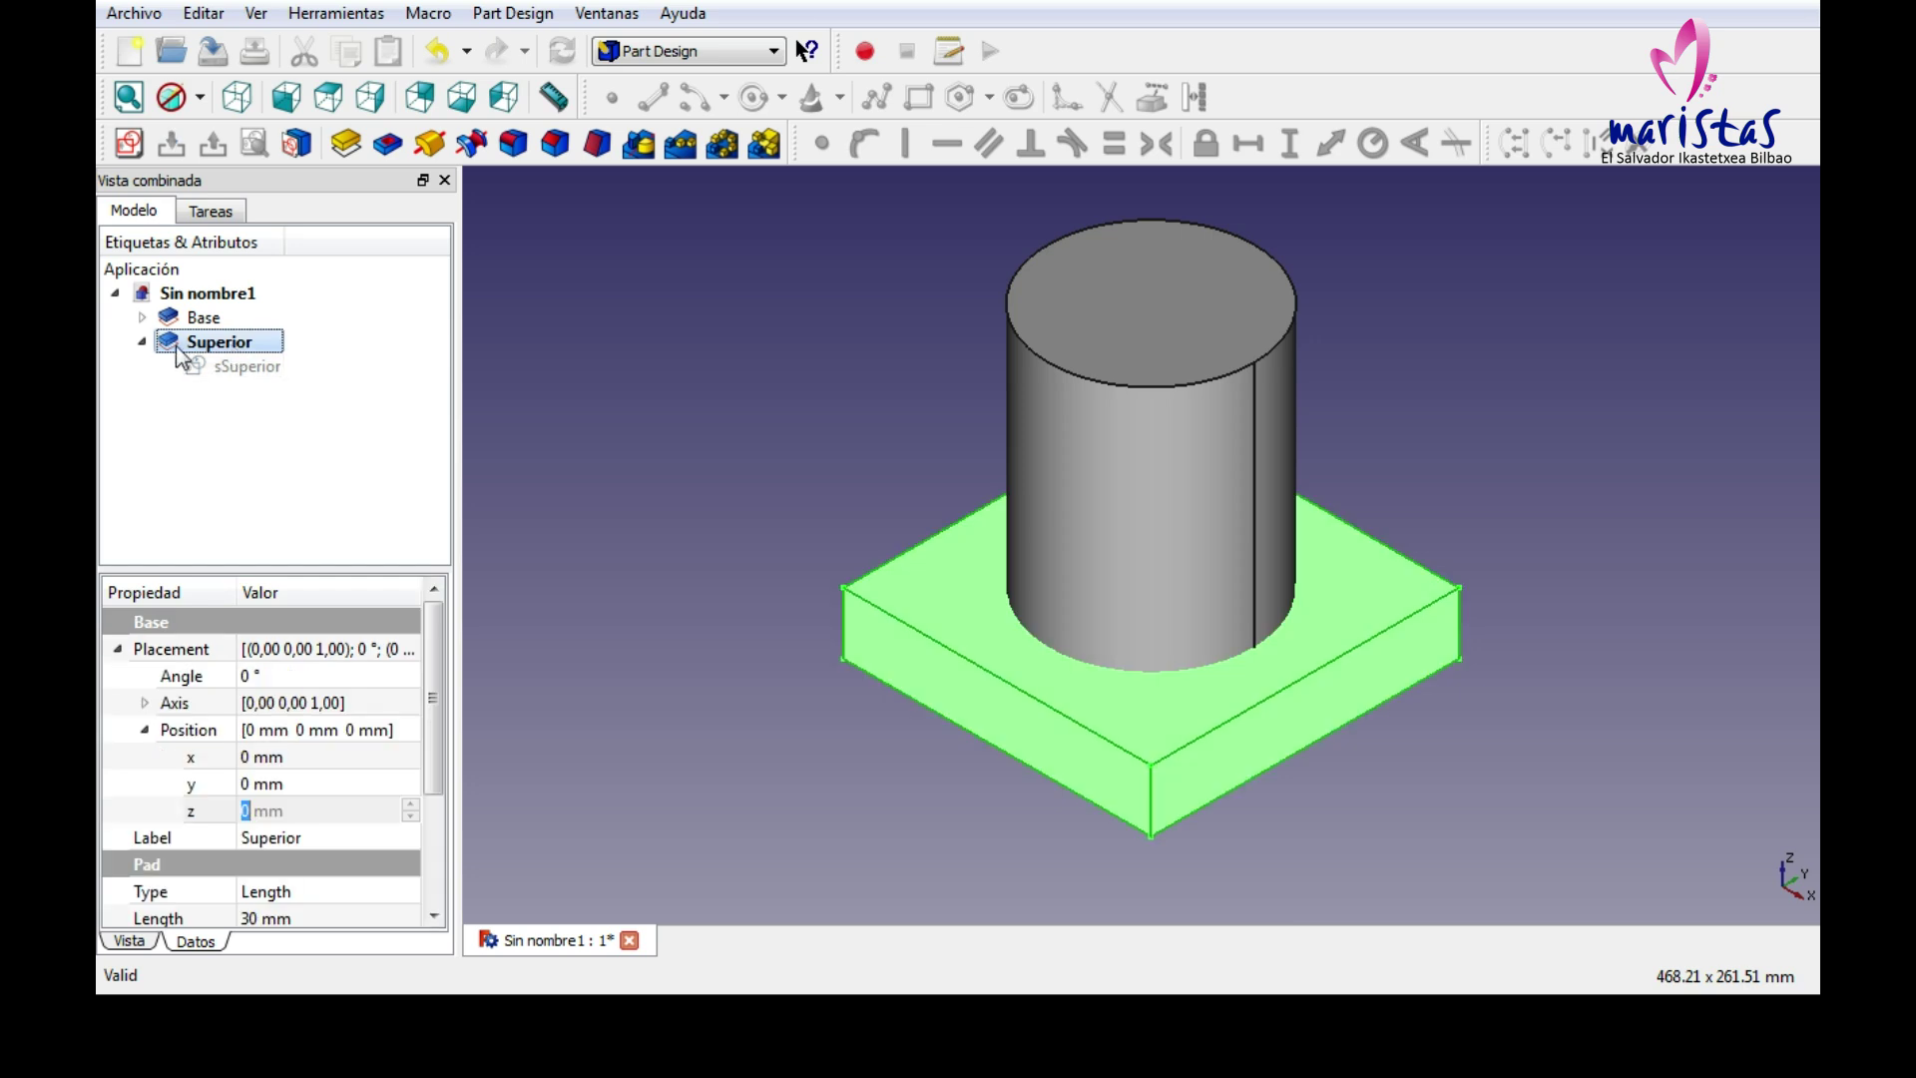
{"action": "left_click", "coordinate": [229, 368]}
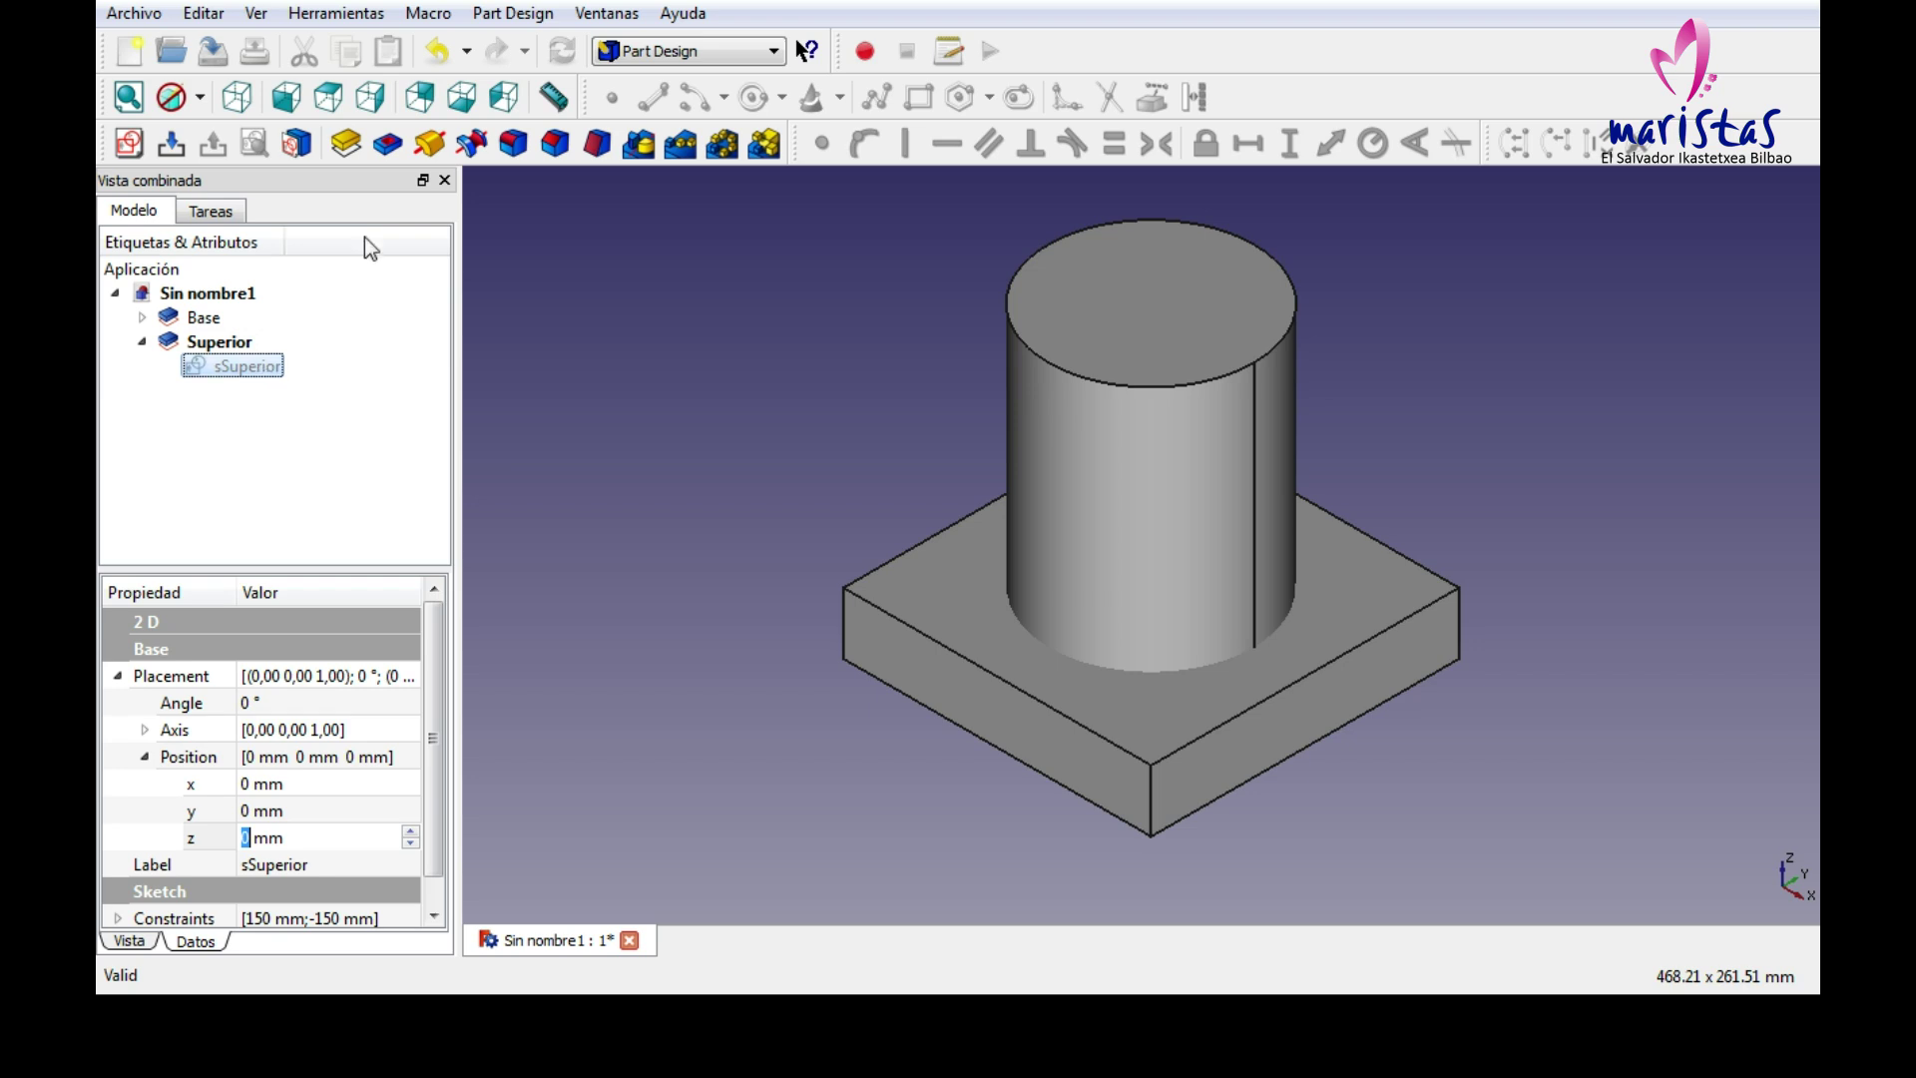
{"action": "left_click", "coordinate": [333, 16]}
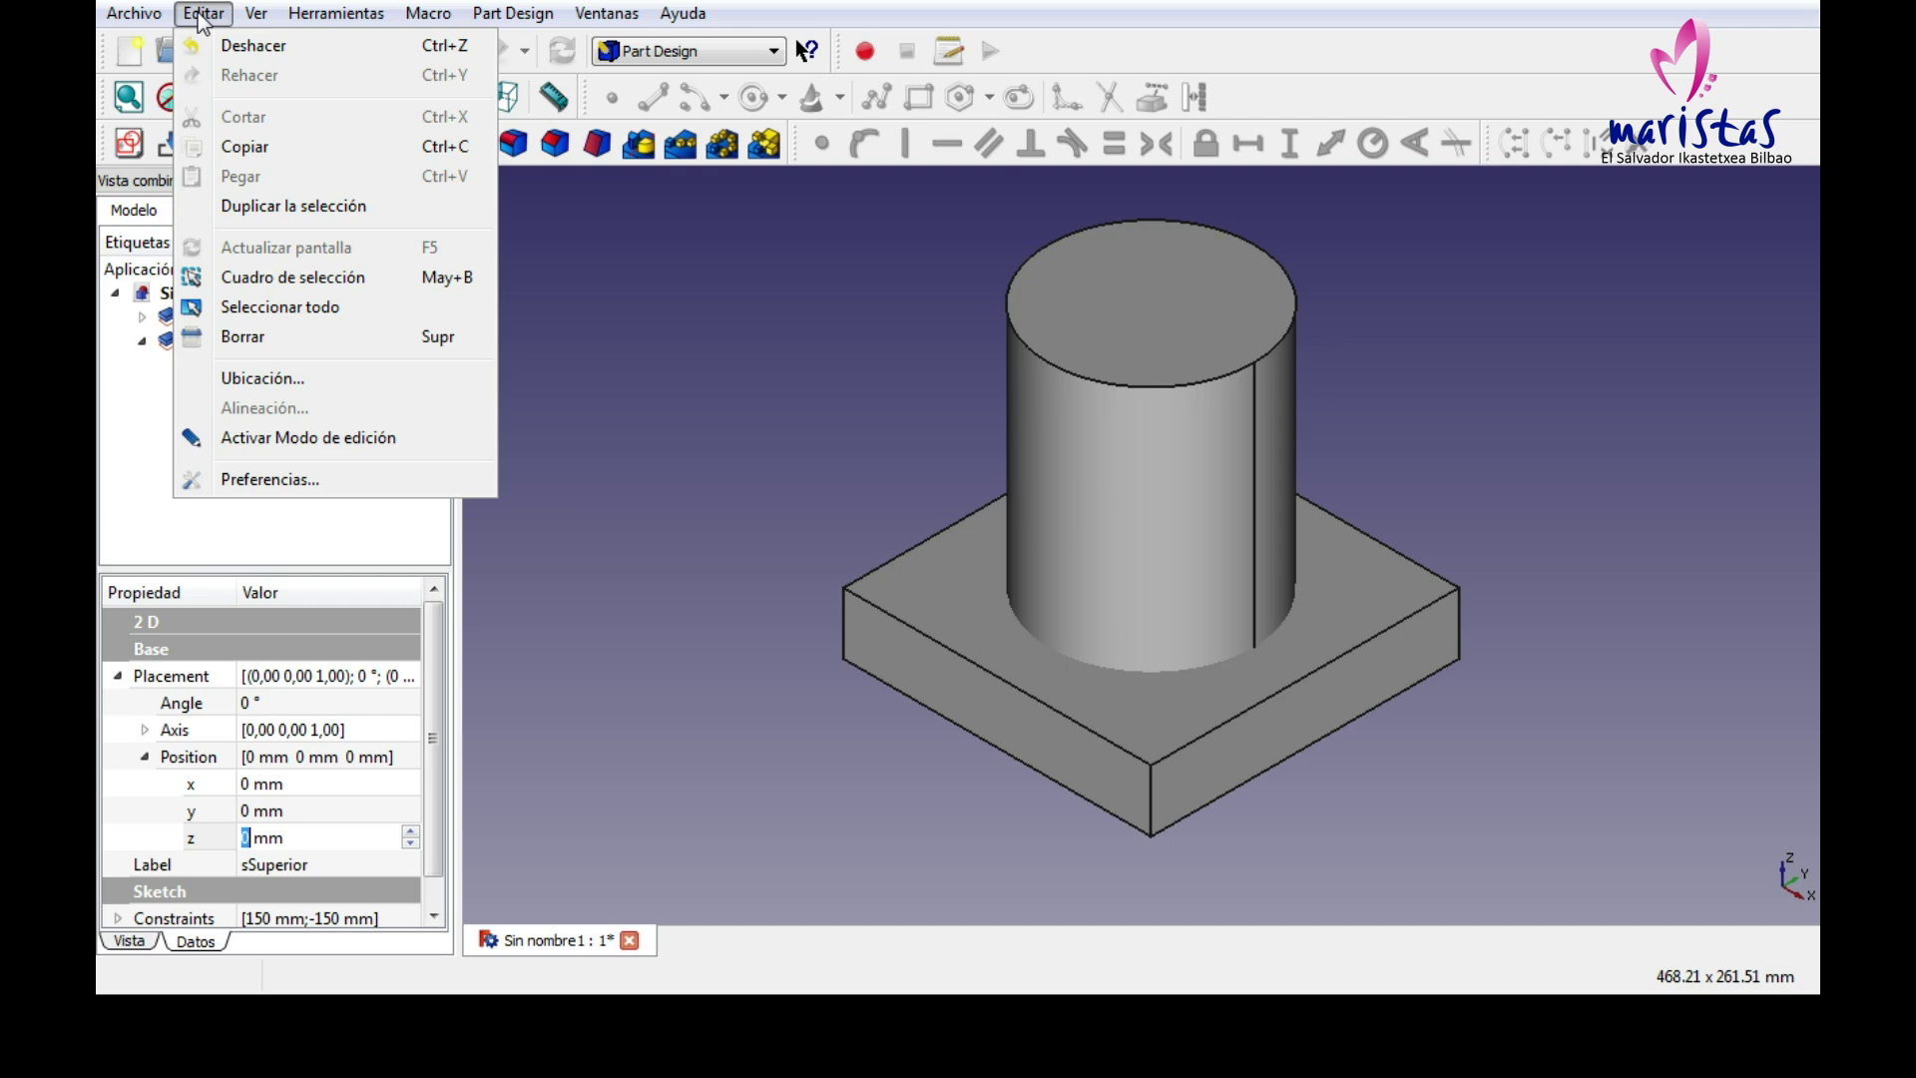
{"action": "left_click", "coordinate": [148, 365]}
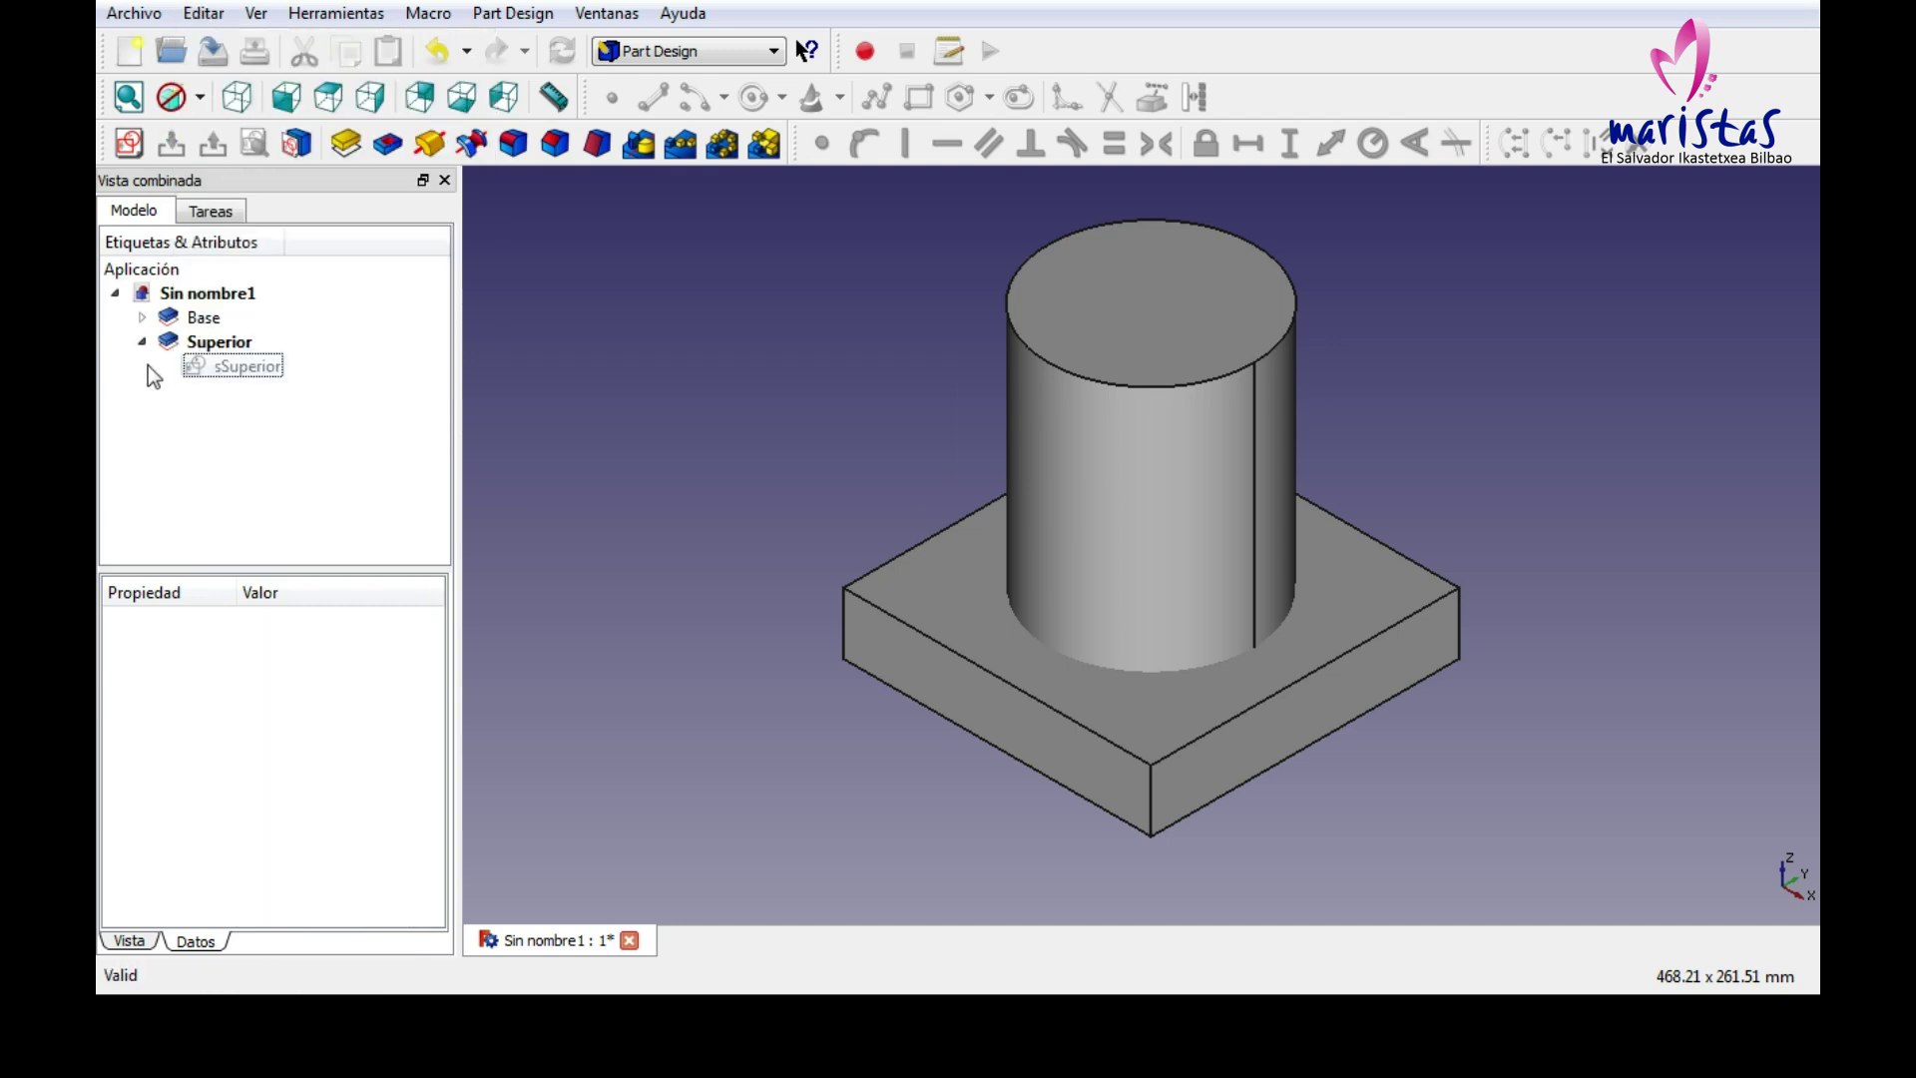
{"action": "left_click", "coordinate": [231, 362]}
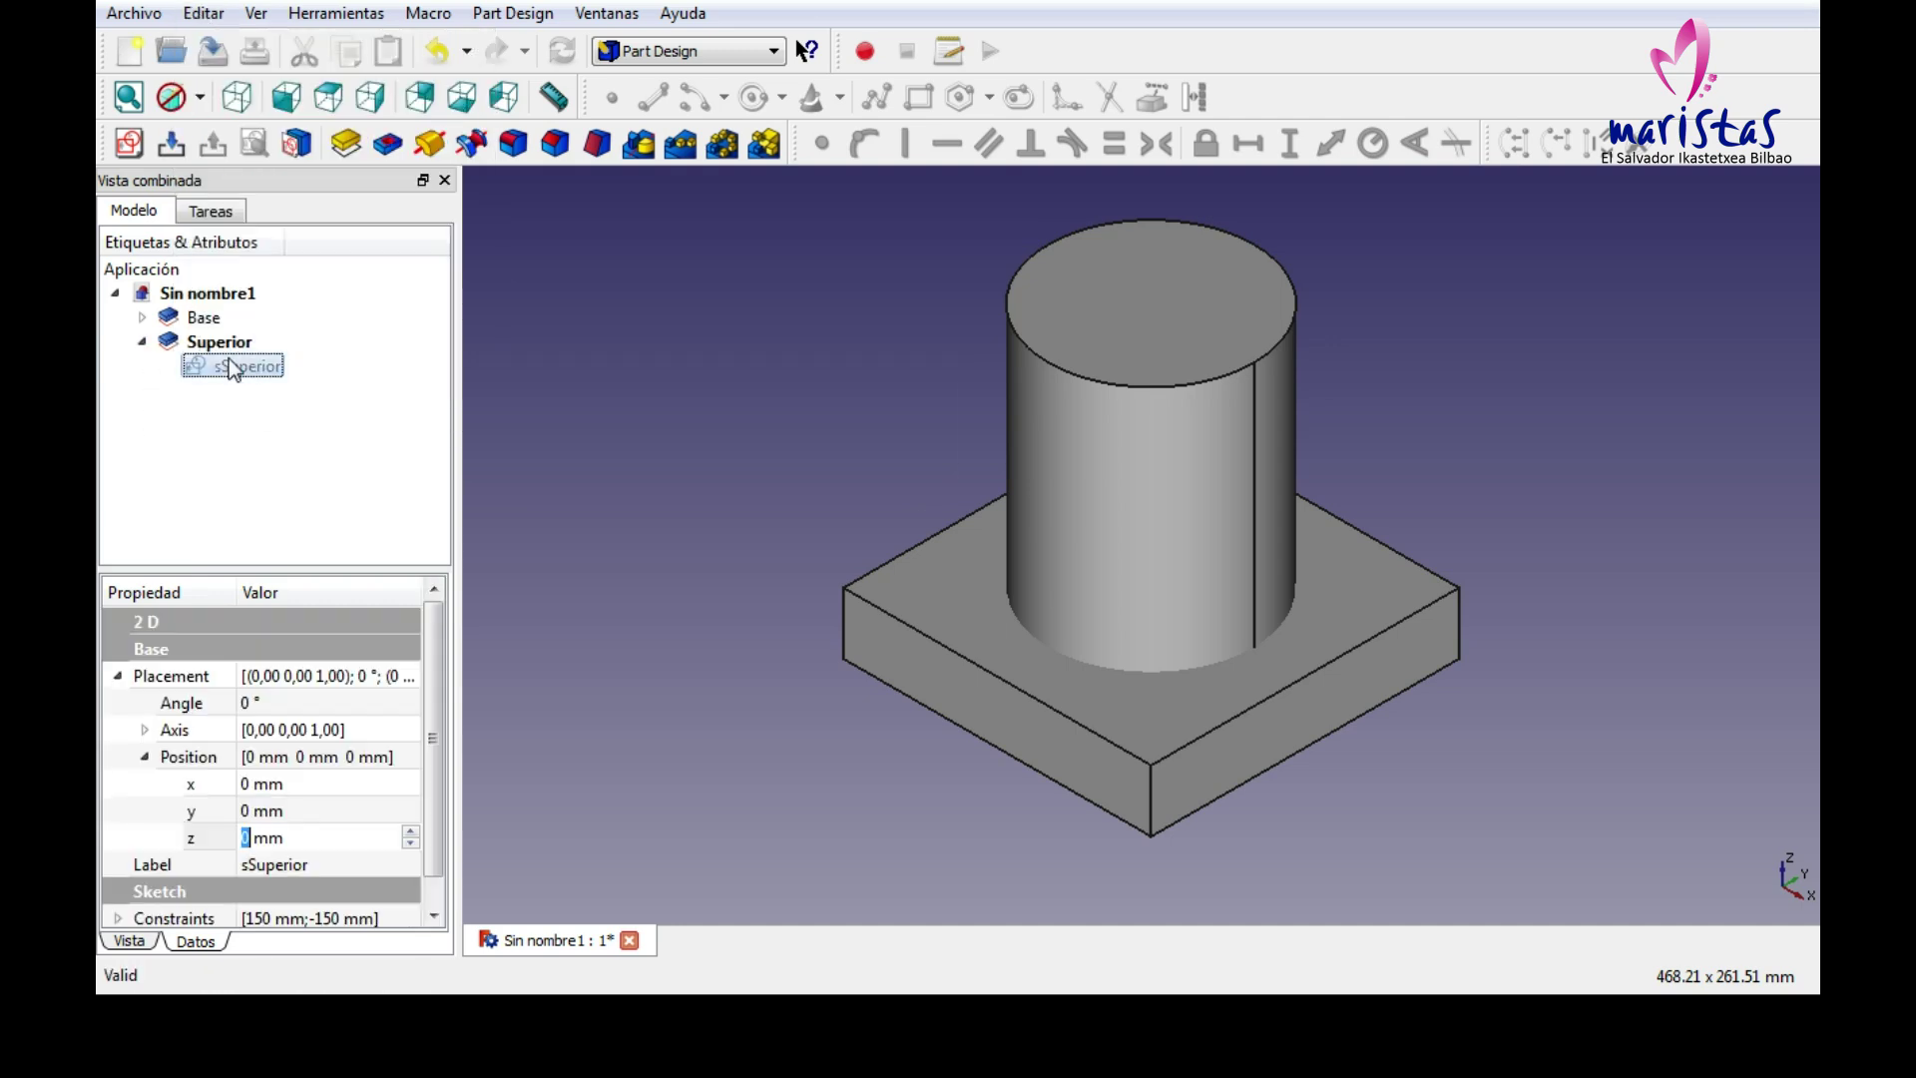
{"action": "left_click", "coordinate": [210, 16]}
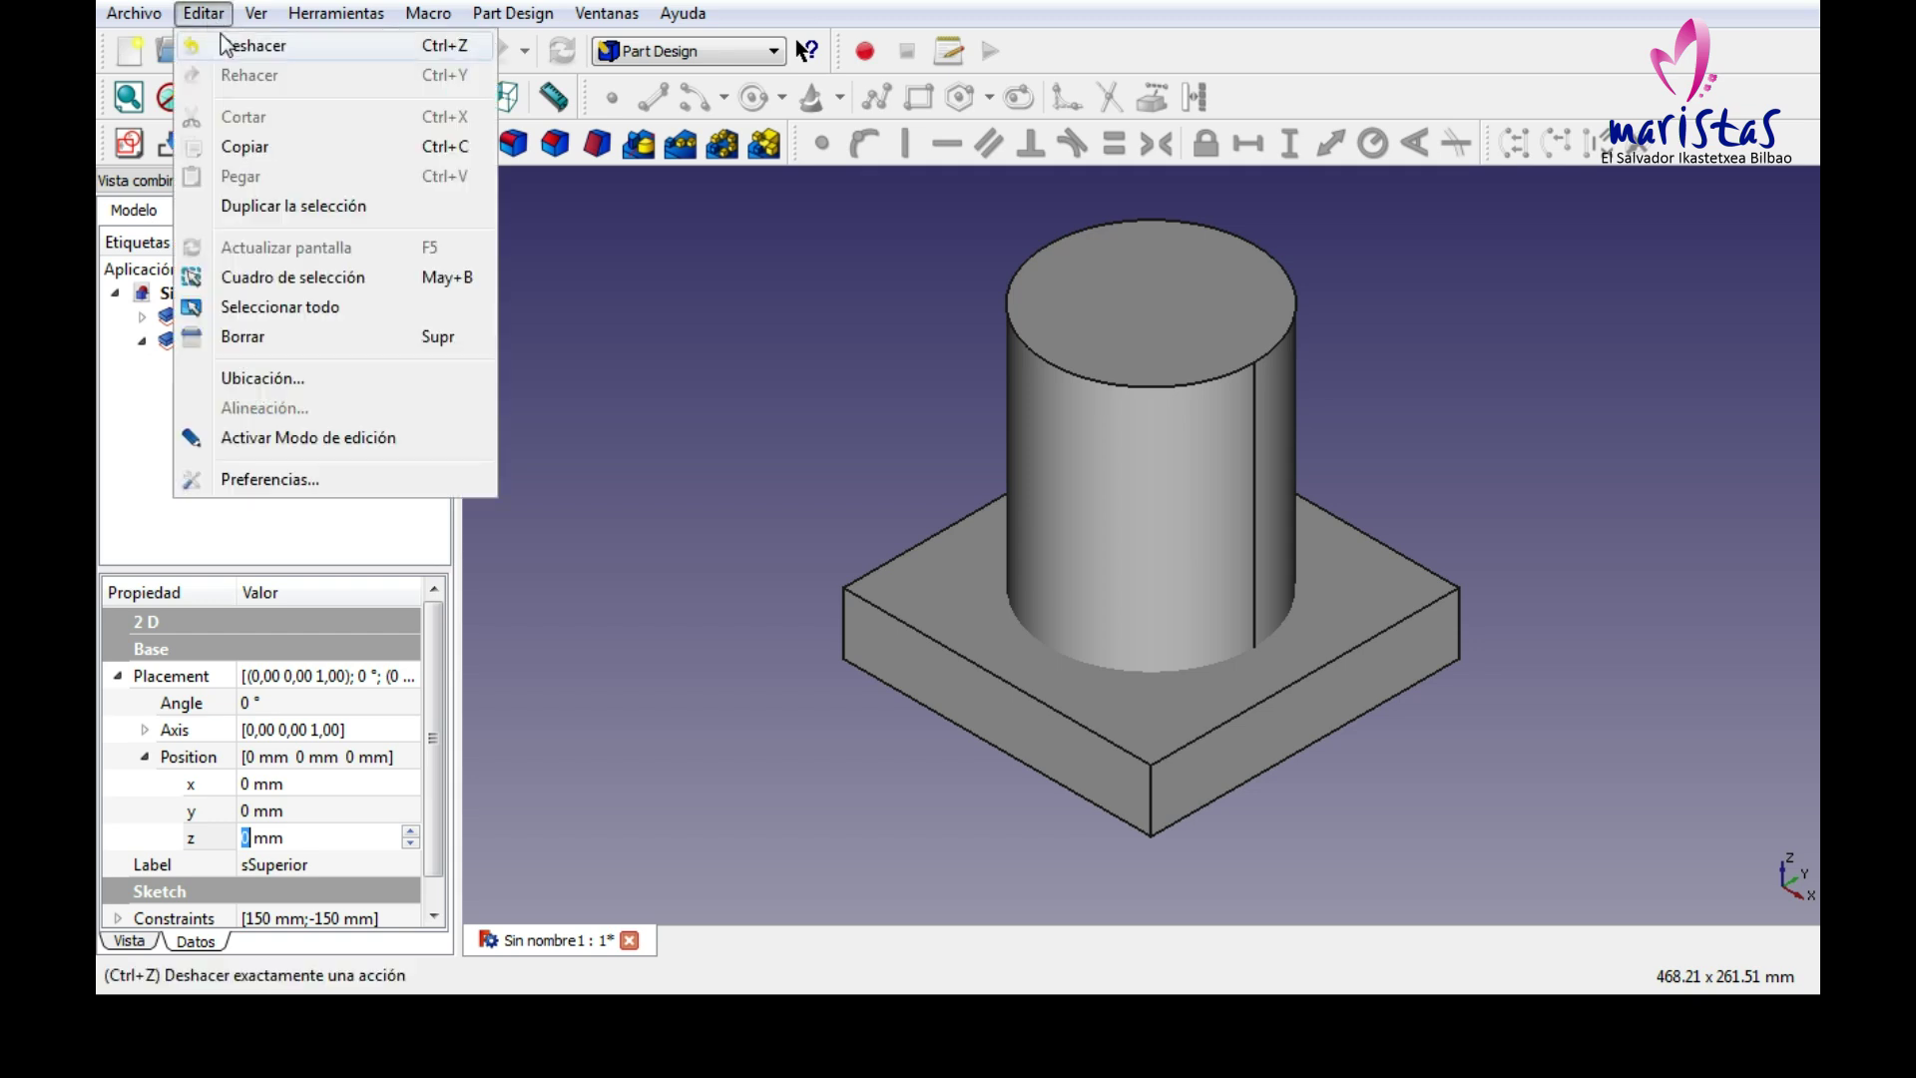
{"action": "left_click", "coordinate": [293, 378]}
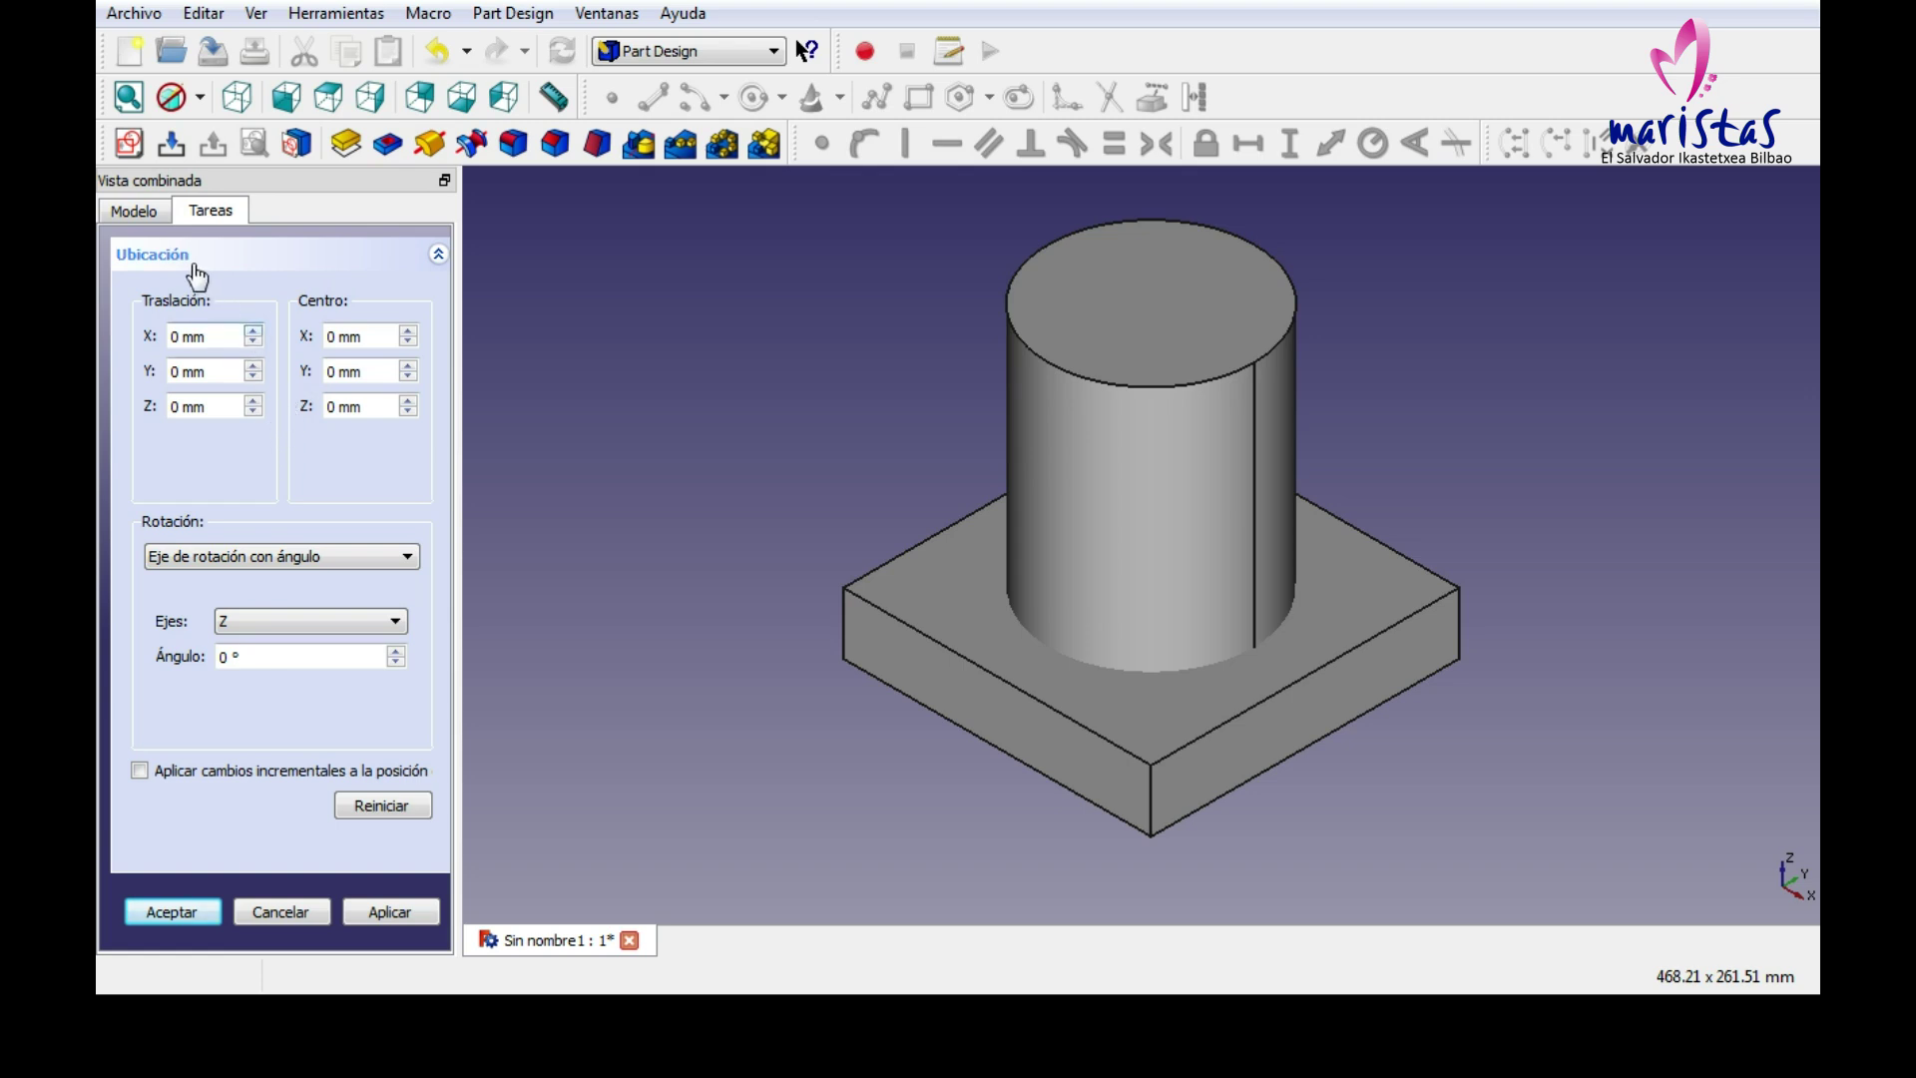
{"action": "left_click", "coordinate": [173, 403]}
{"action": "type", "text": "15"}
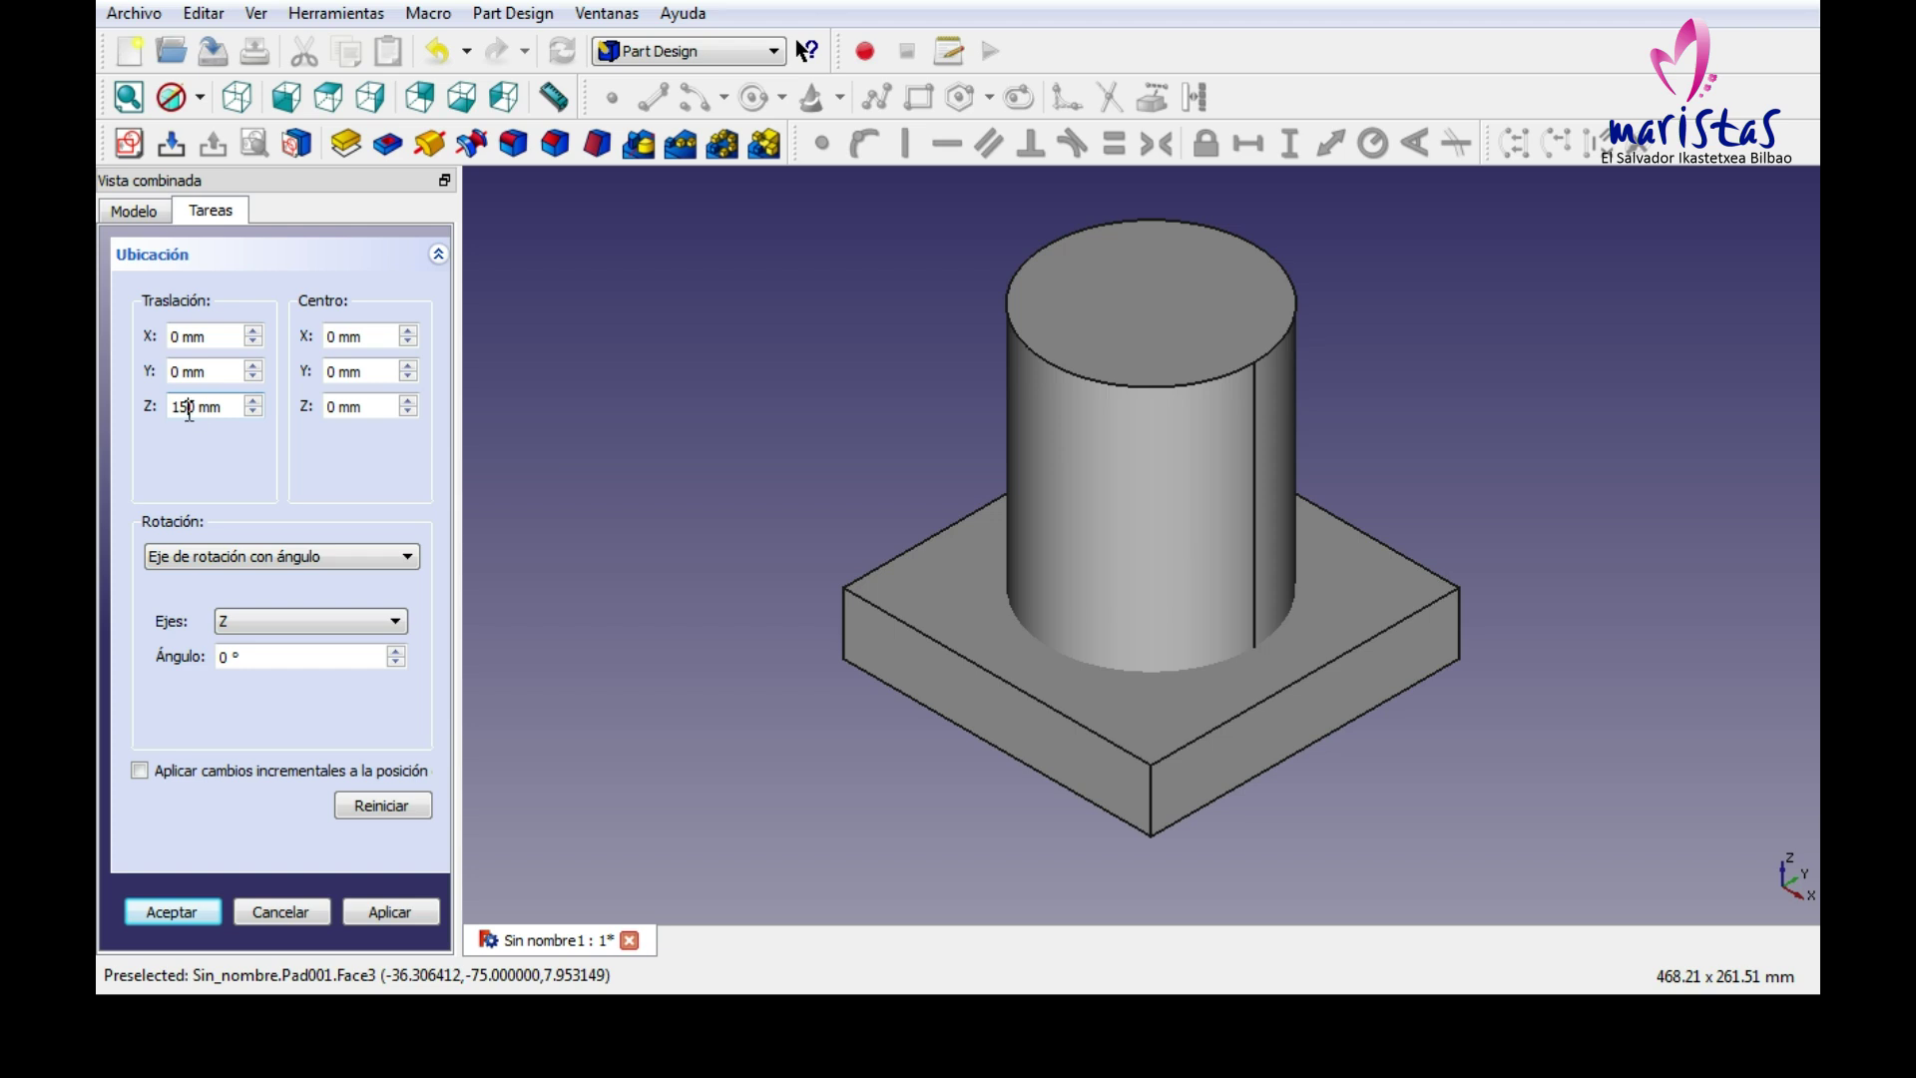
{"action": "left_click", "coordinate": [397, 915]}
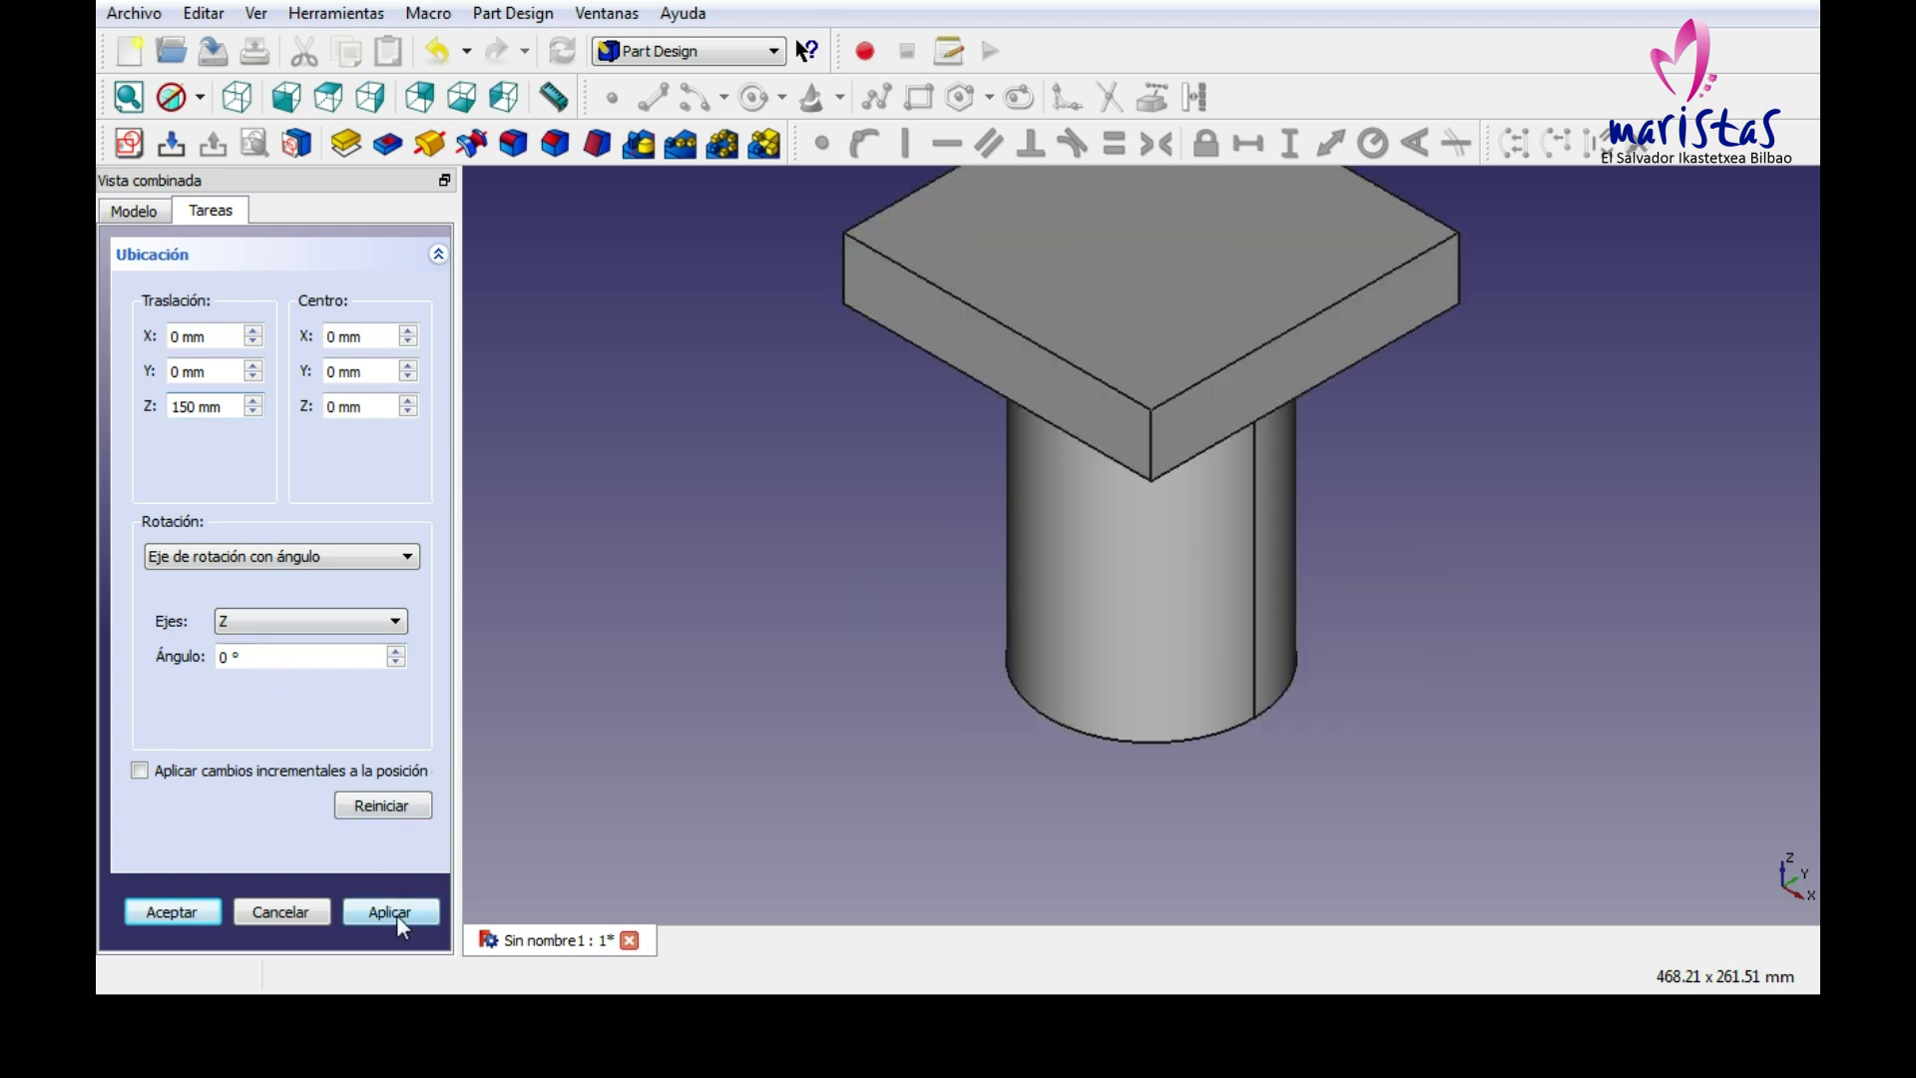
{"action": "left_click", "coordinate": [152, 911]}
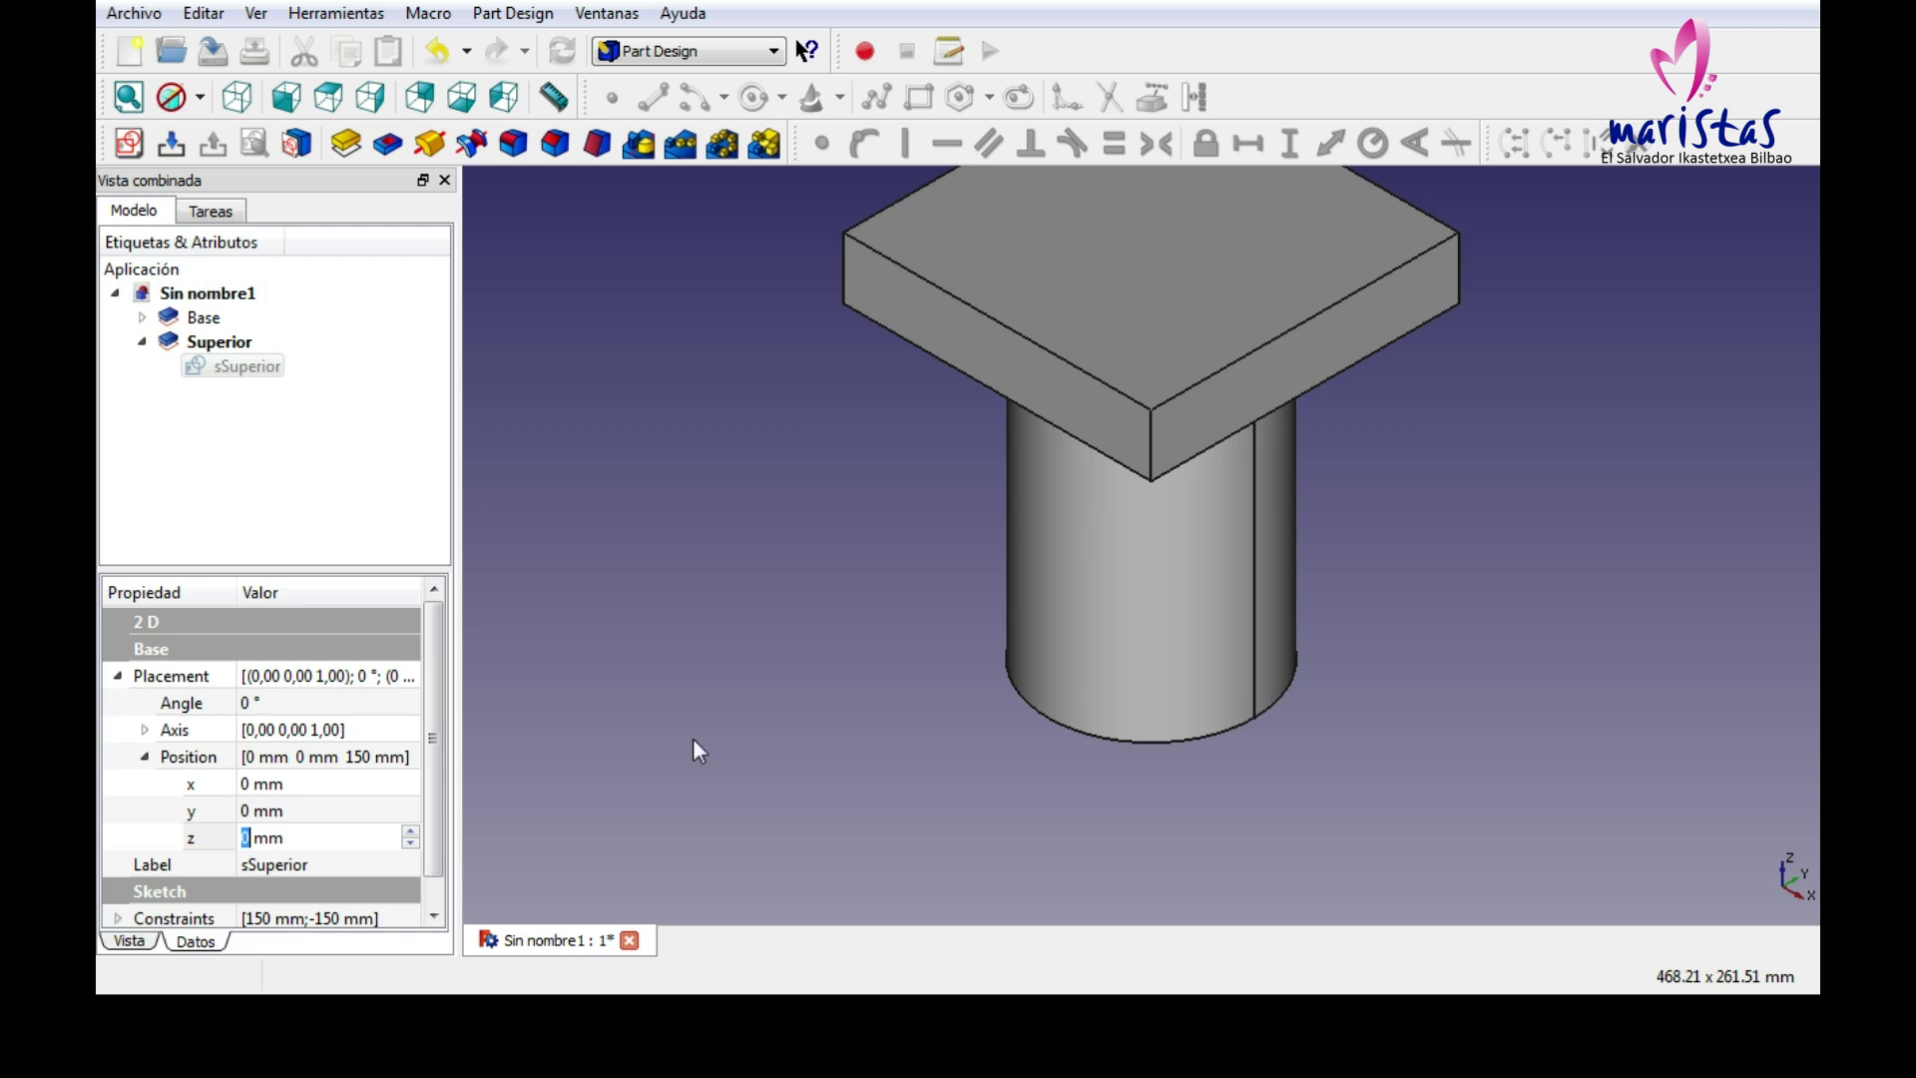
Save the document in the freecad folder under the name torre 001.
{"action": "left_click", "coordinate": [142, 341]}
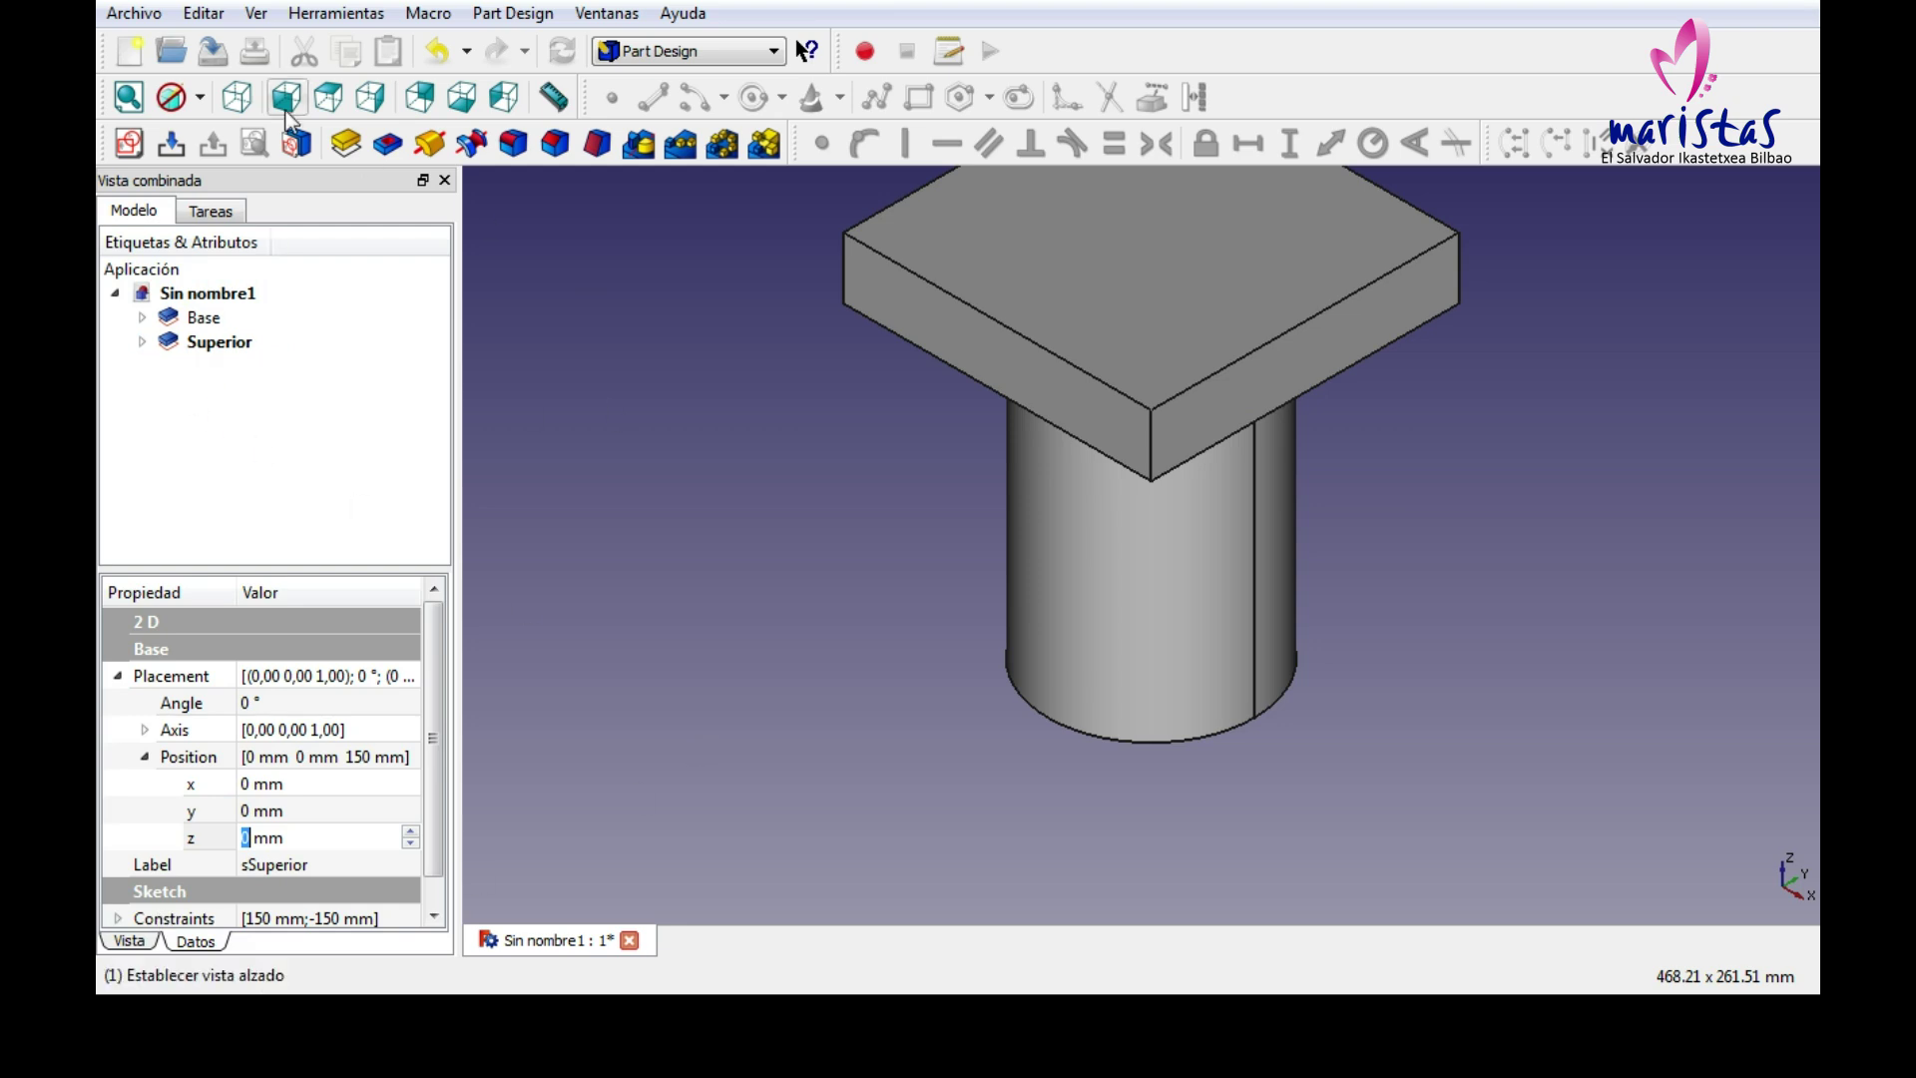
{"action": "left_click", "coordinate": [126, 97]}
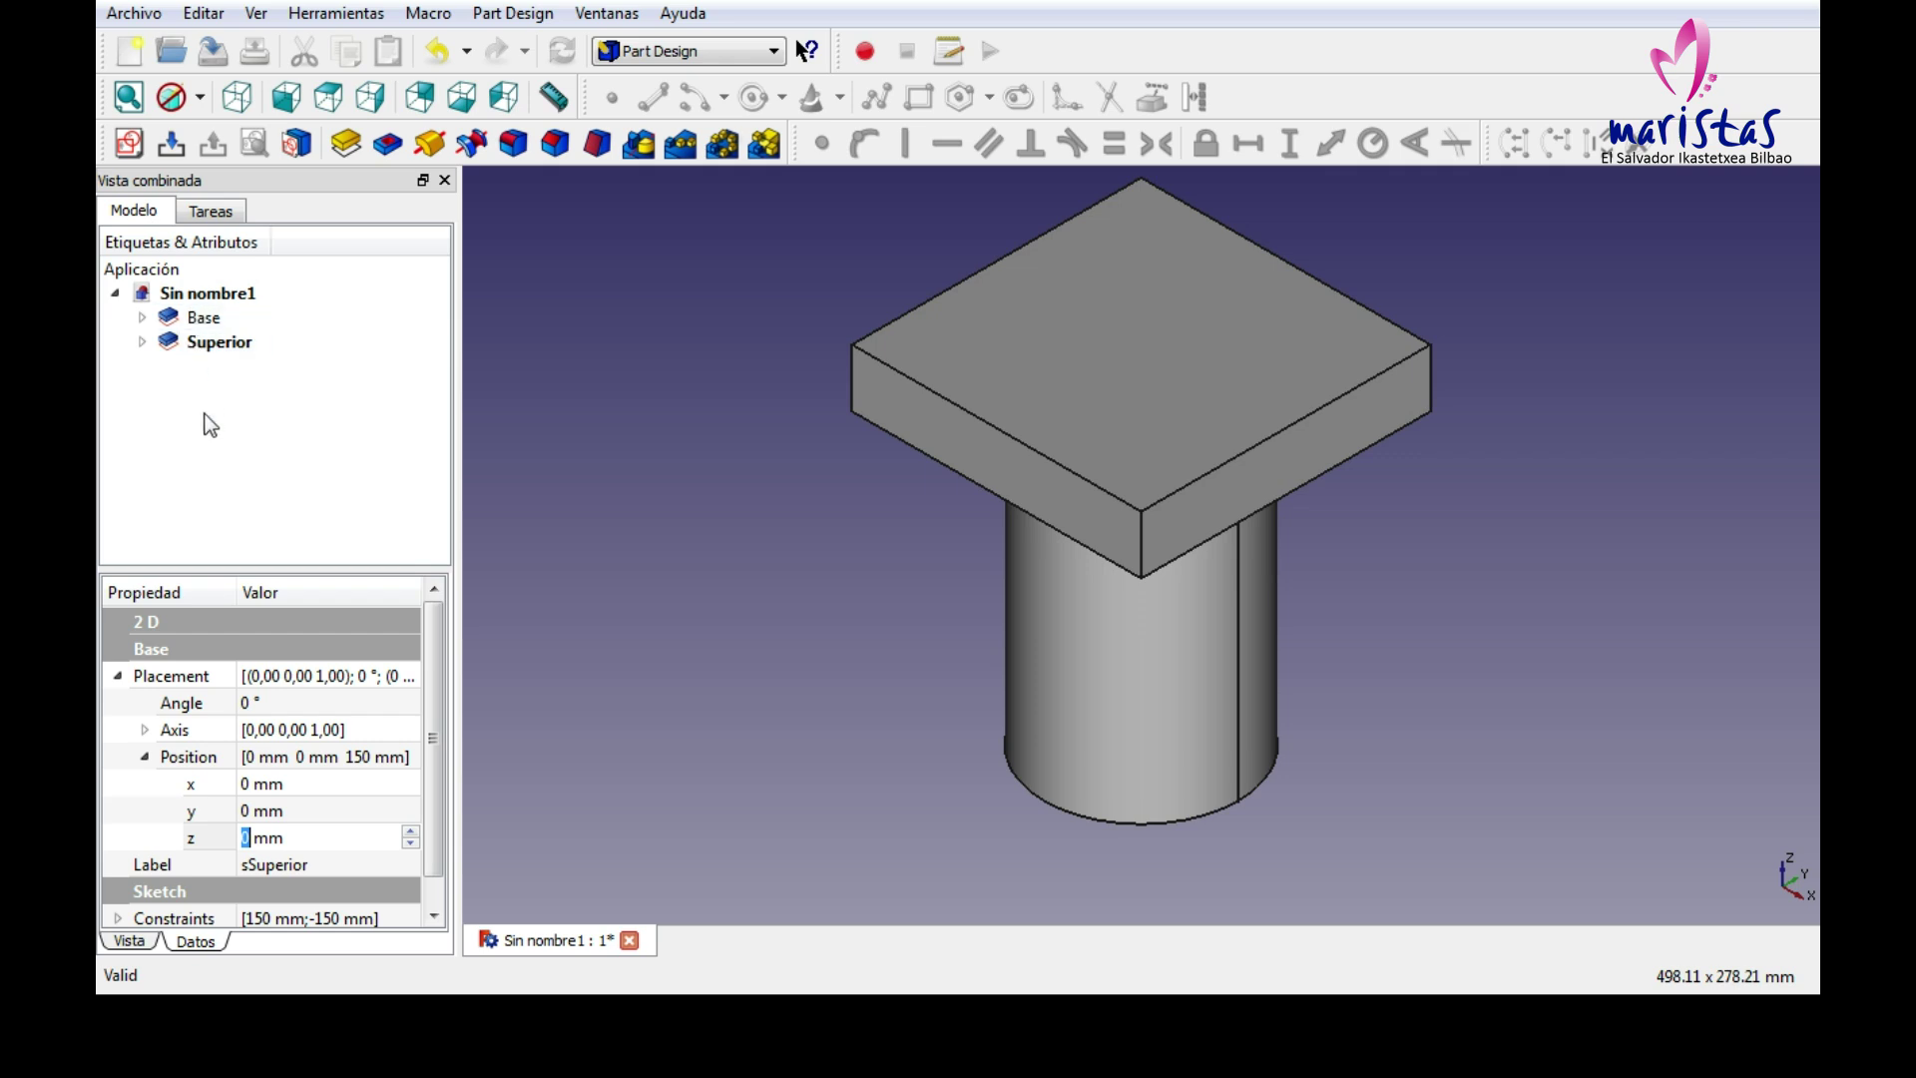
{"action": "left_click", "coordinate": [207, 55]}
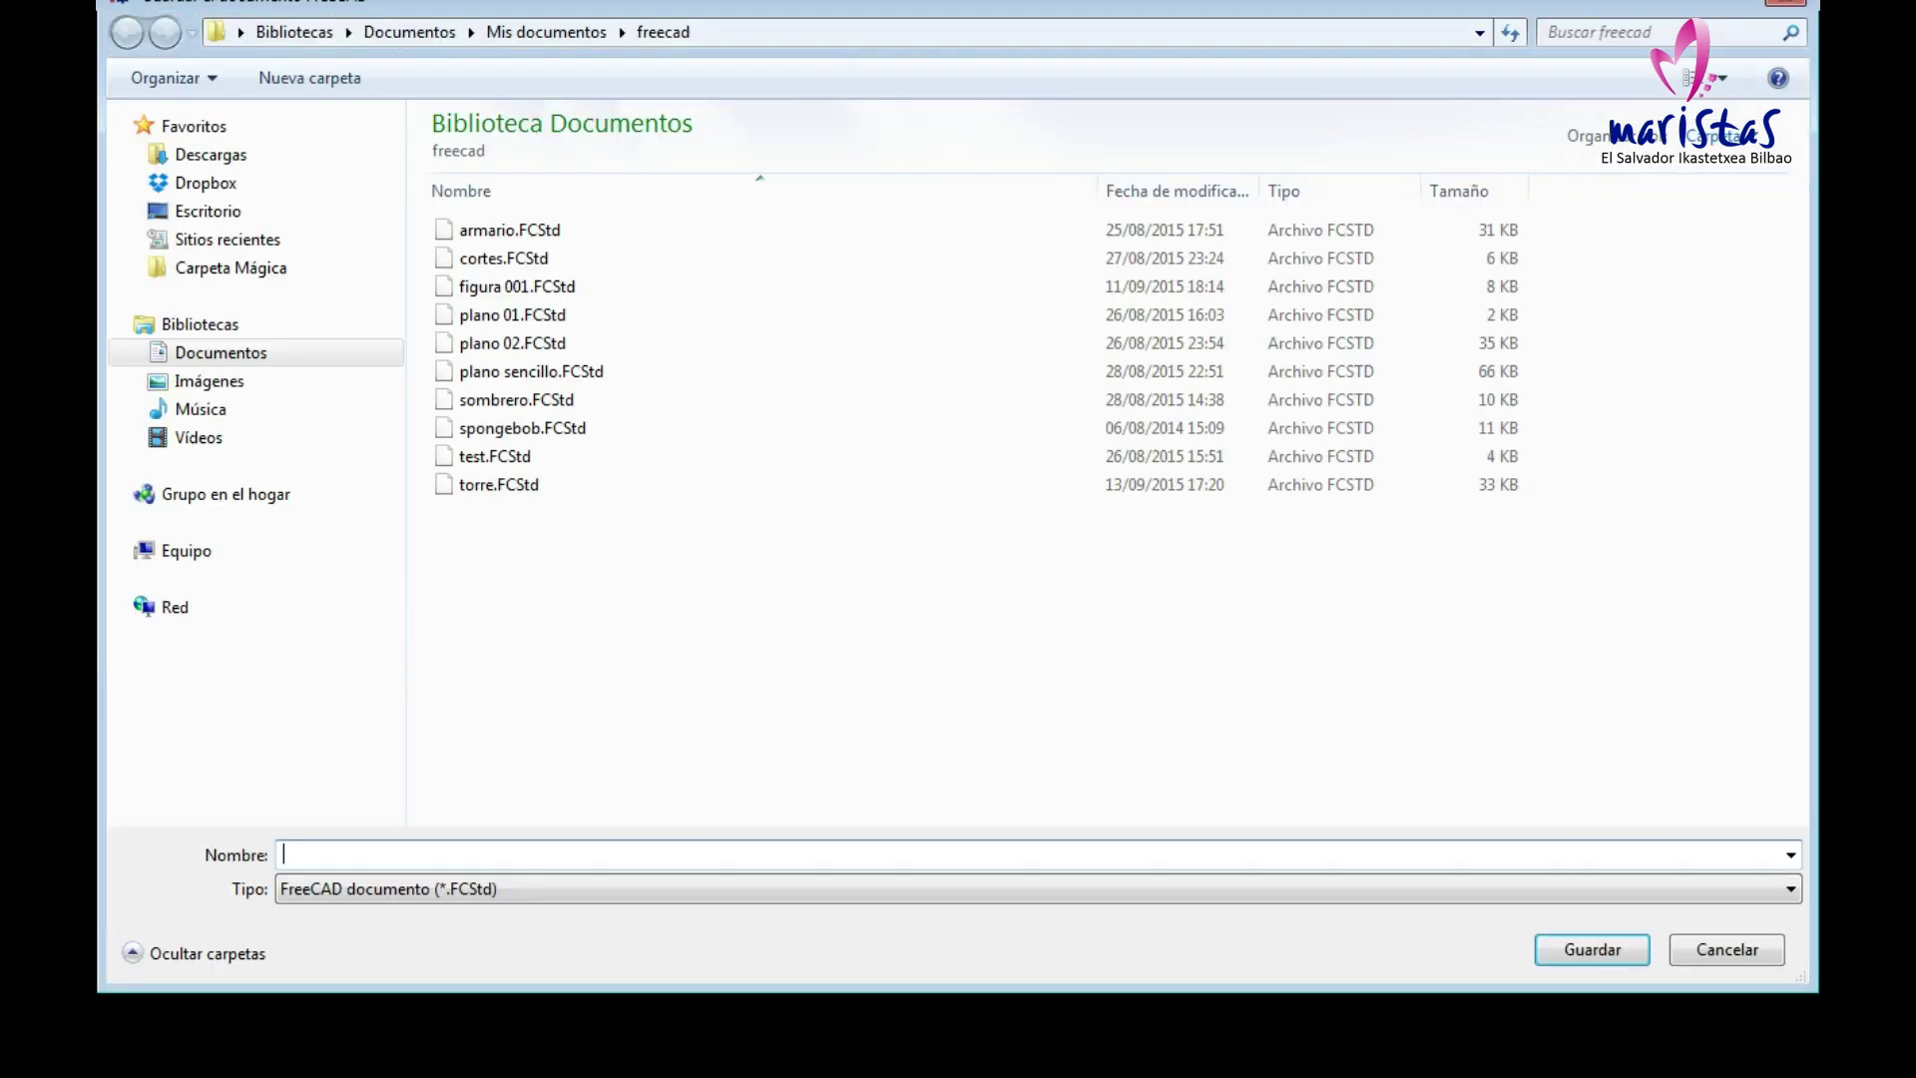
{"action": "type", "text": "torre"}
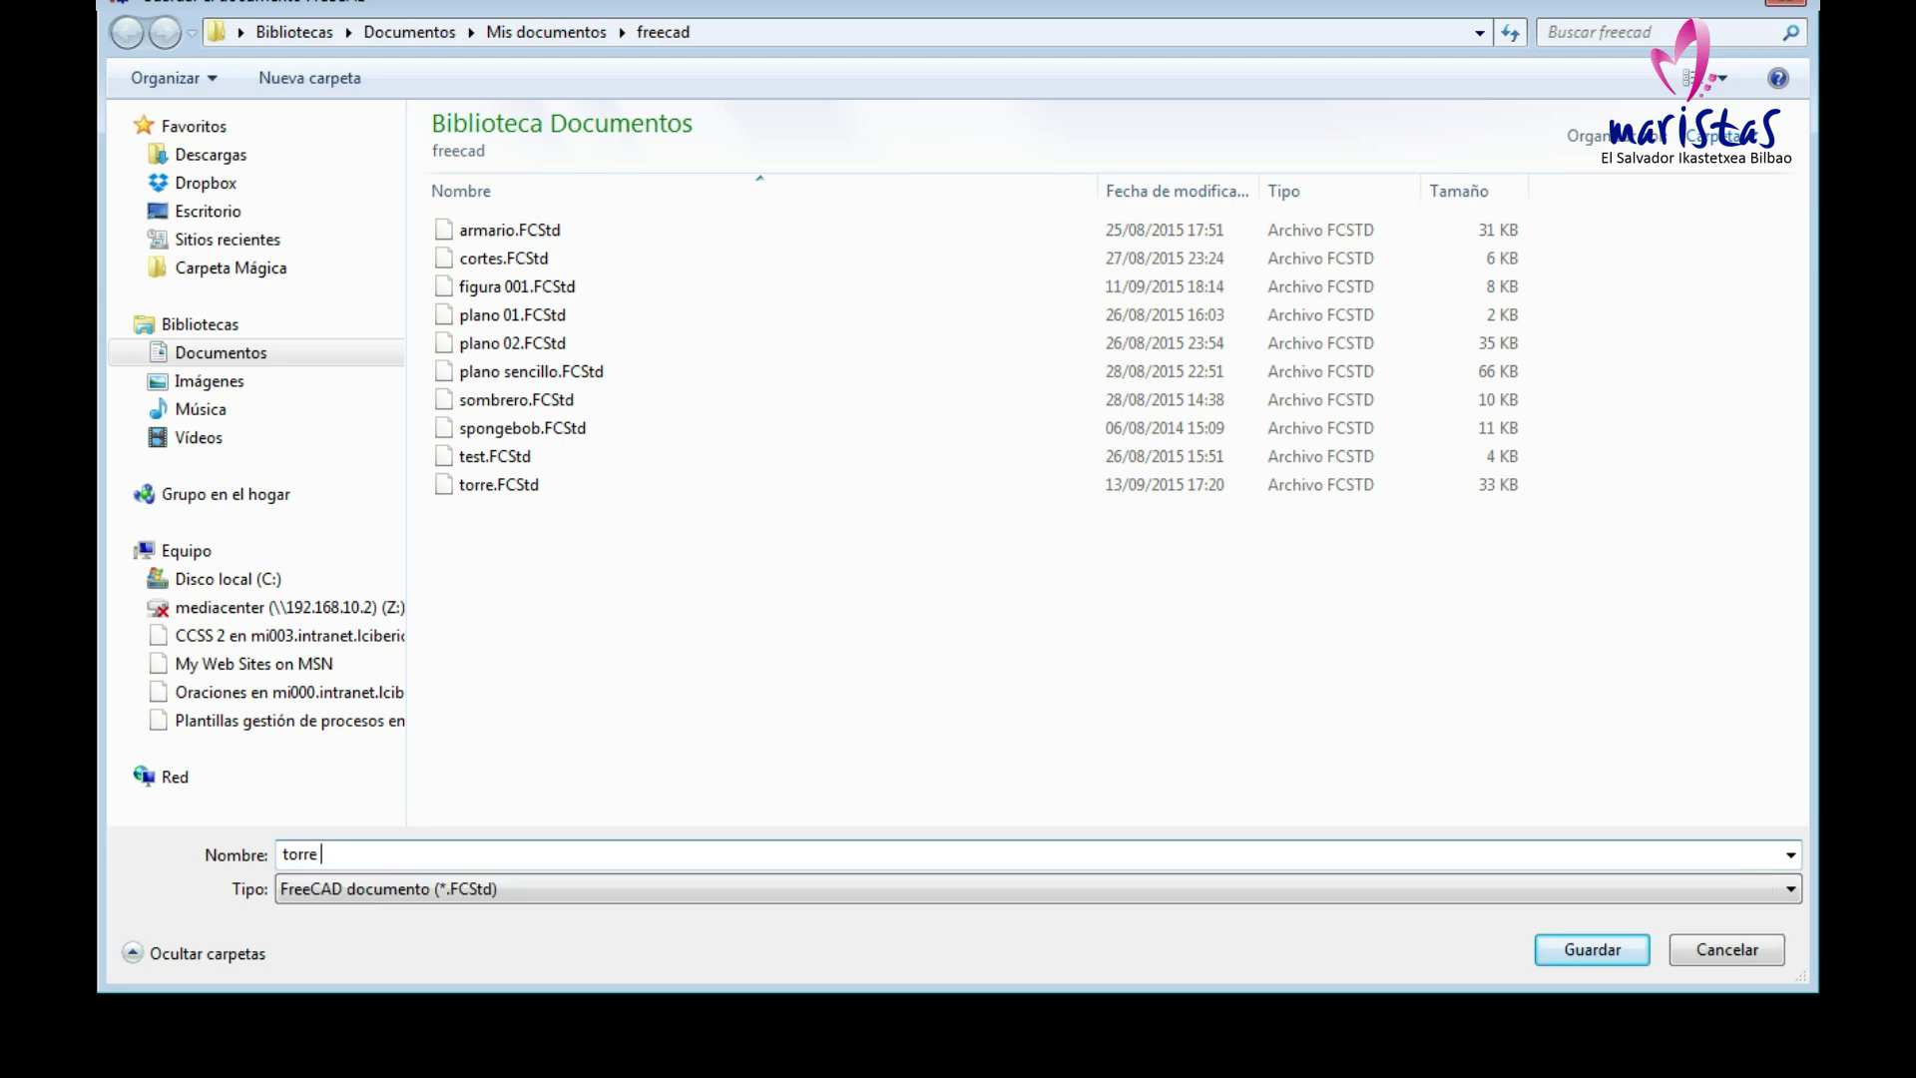
{"action": "type", "text": " 001"}
{"action": "key", "text": "Return"}
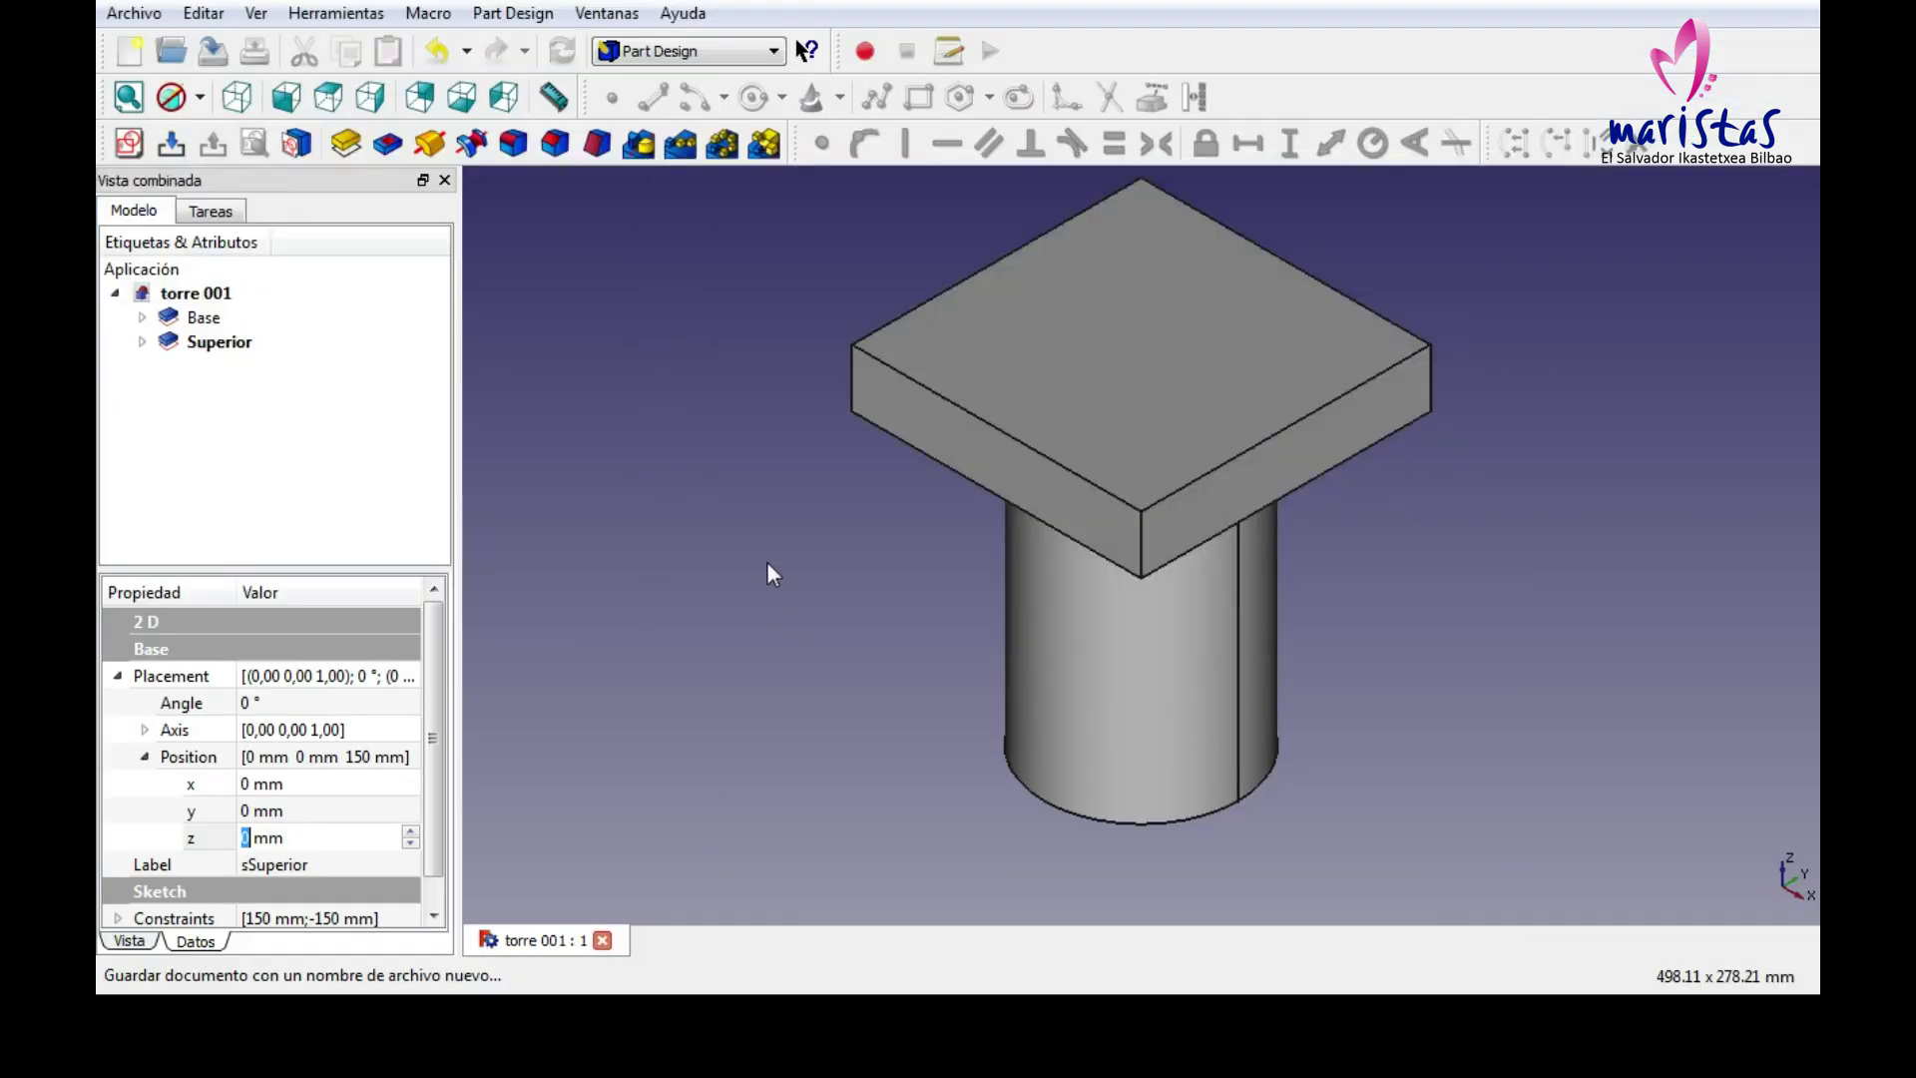
Create a new sketch on the top face of the Superior platform and save the document.
{"action": "left_click", "coordinate": [769, 730]}
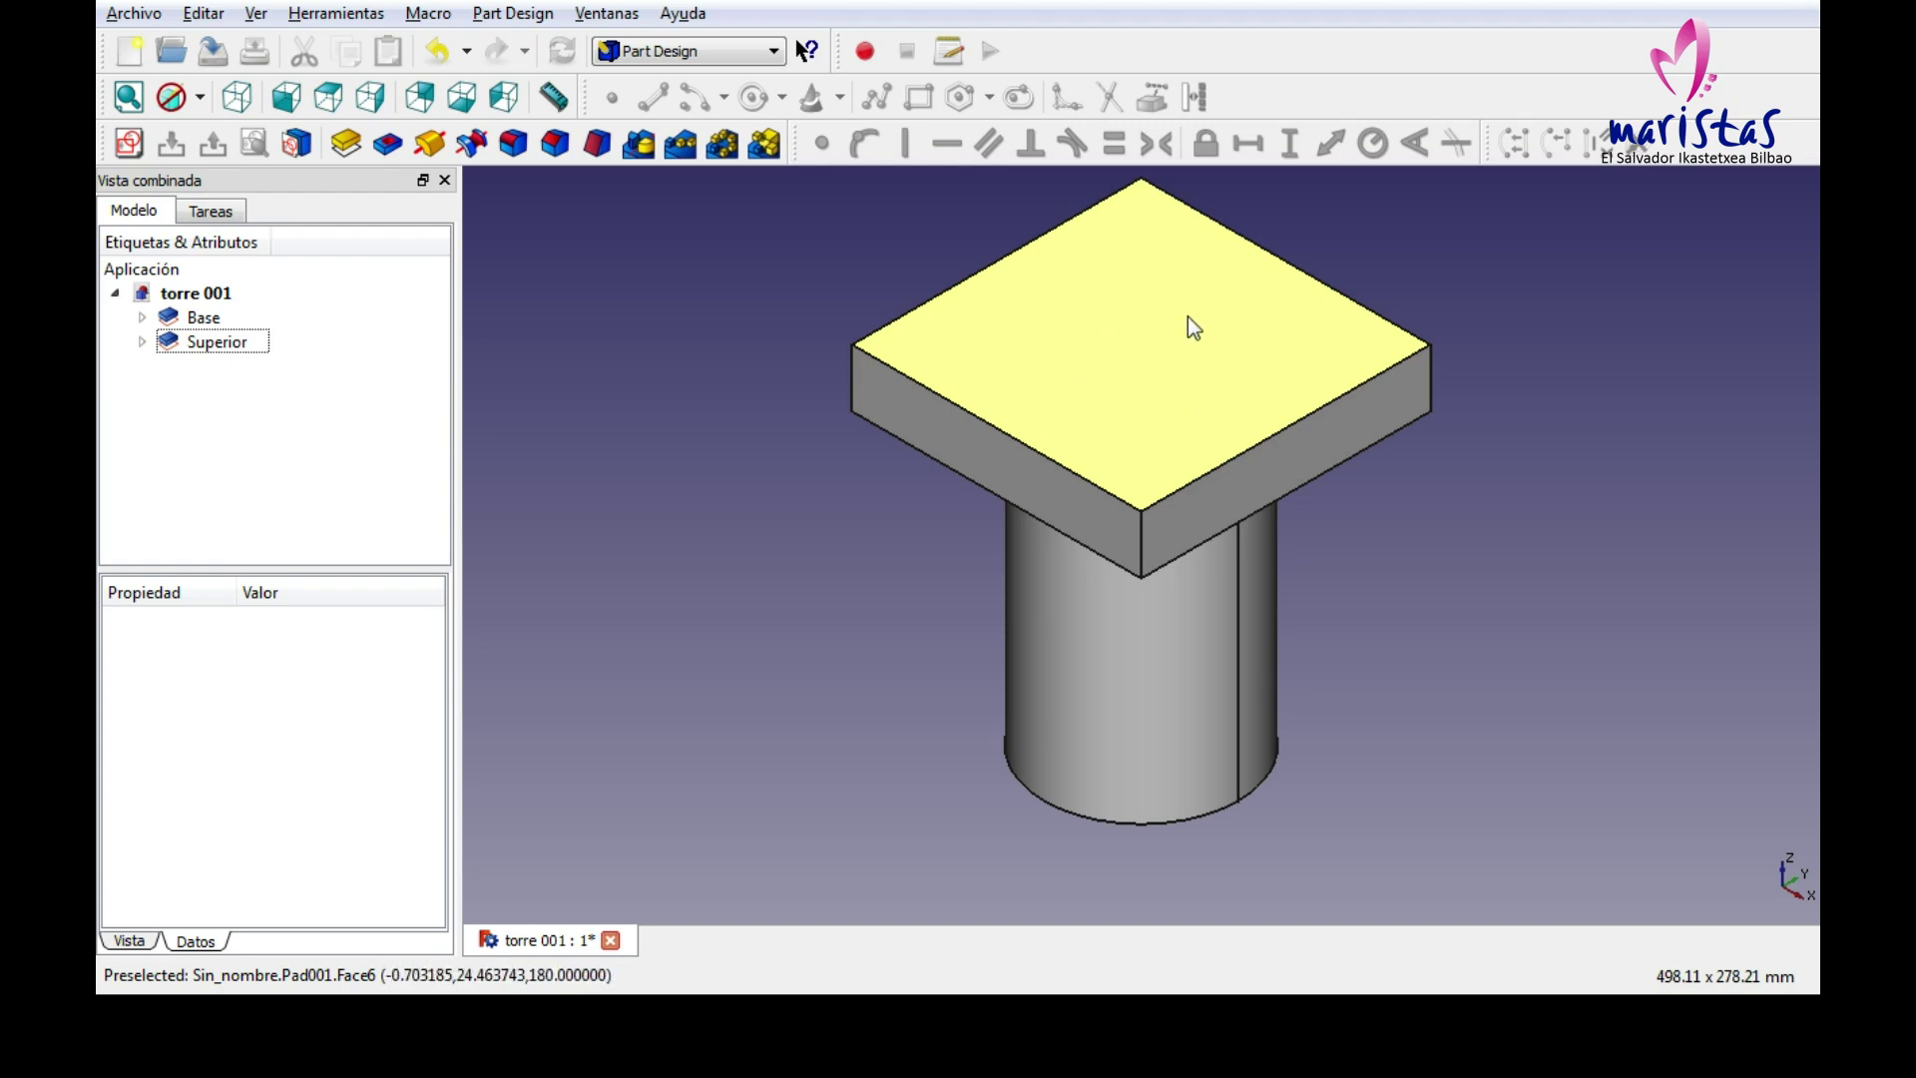
{"action": "left_click", "coordinate": [1273, 333]}
{"action": "left_click", "coordinate": [1022, 479]}
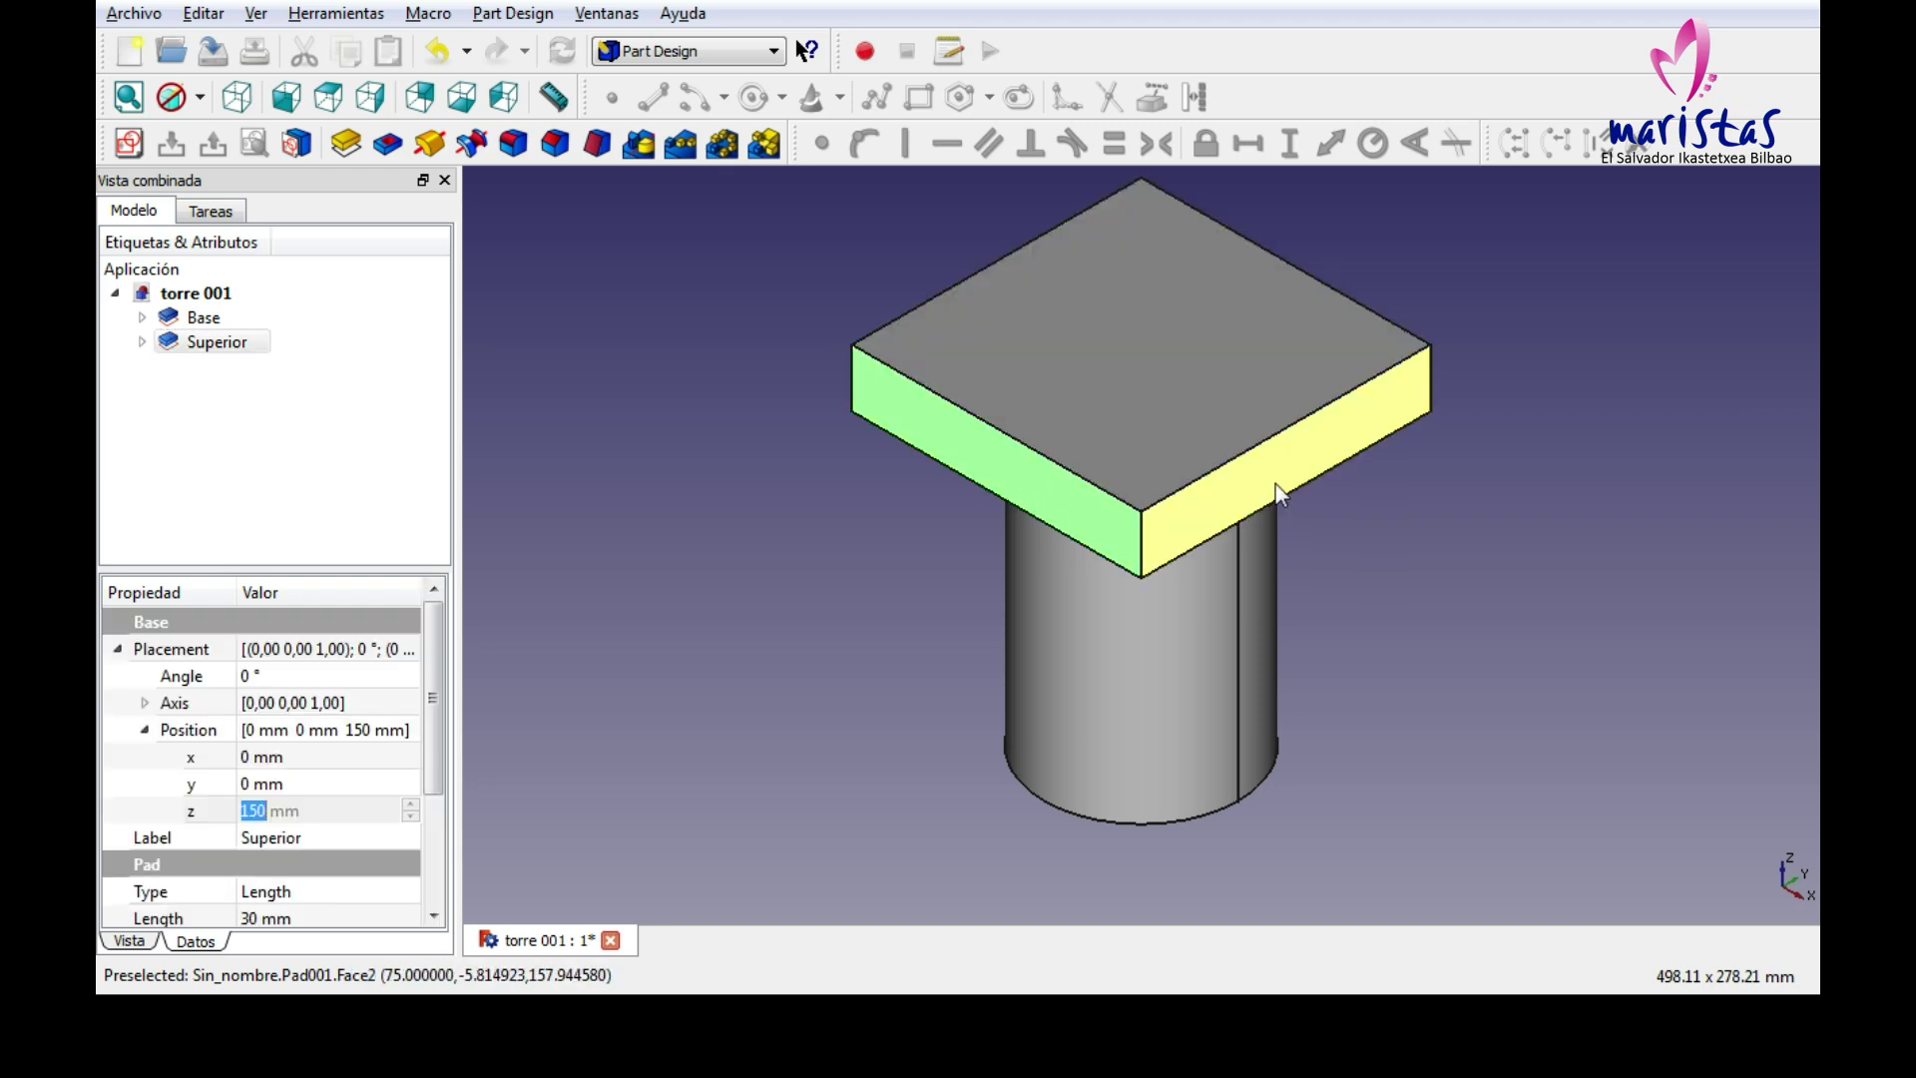
{"action": "left_click", "coordinate": [1275, 483]}
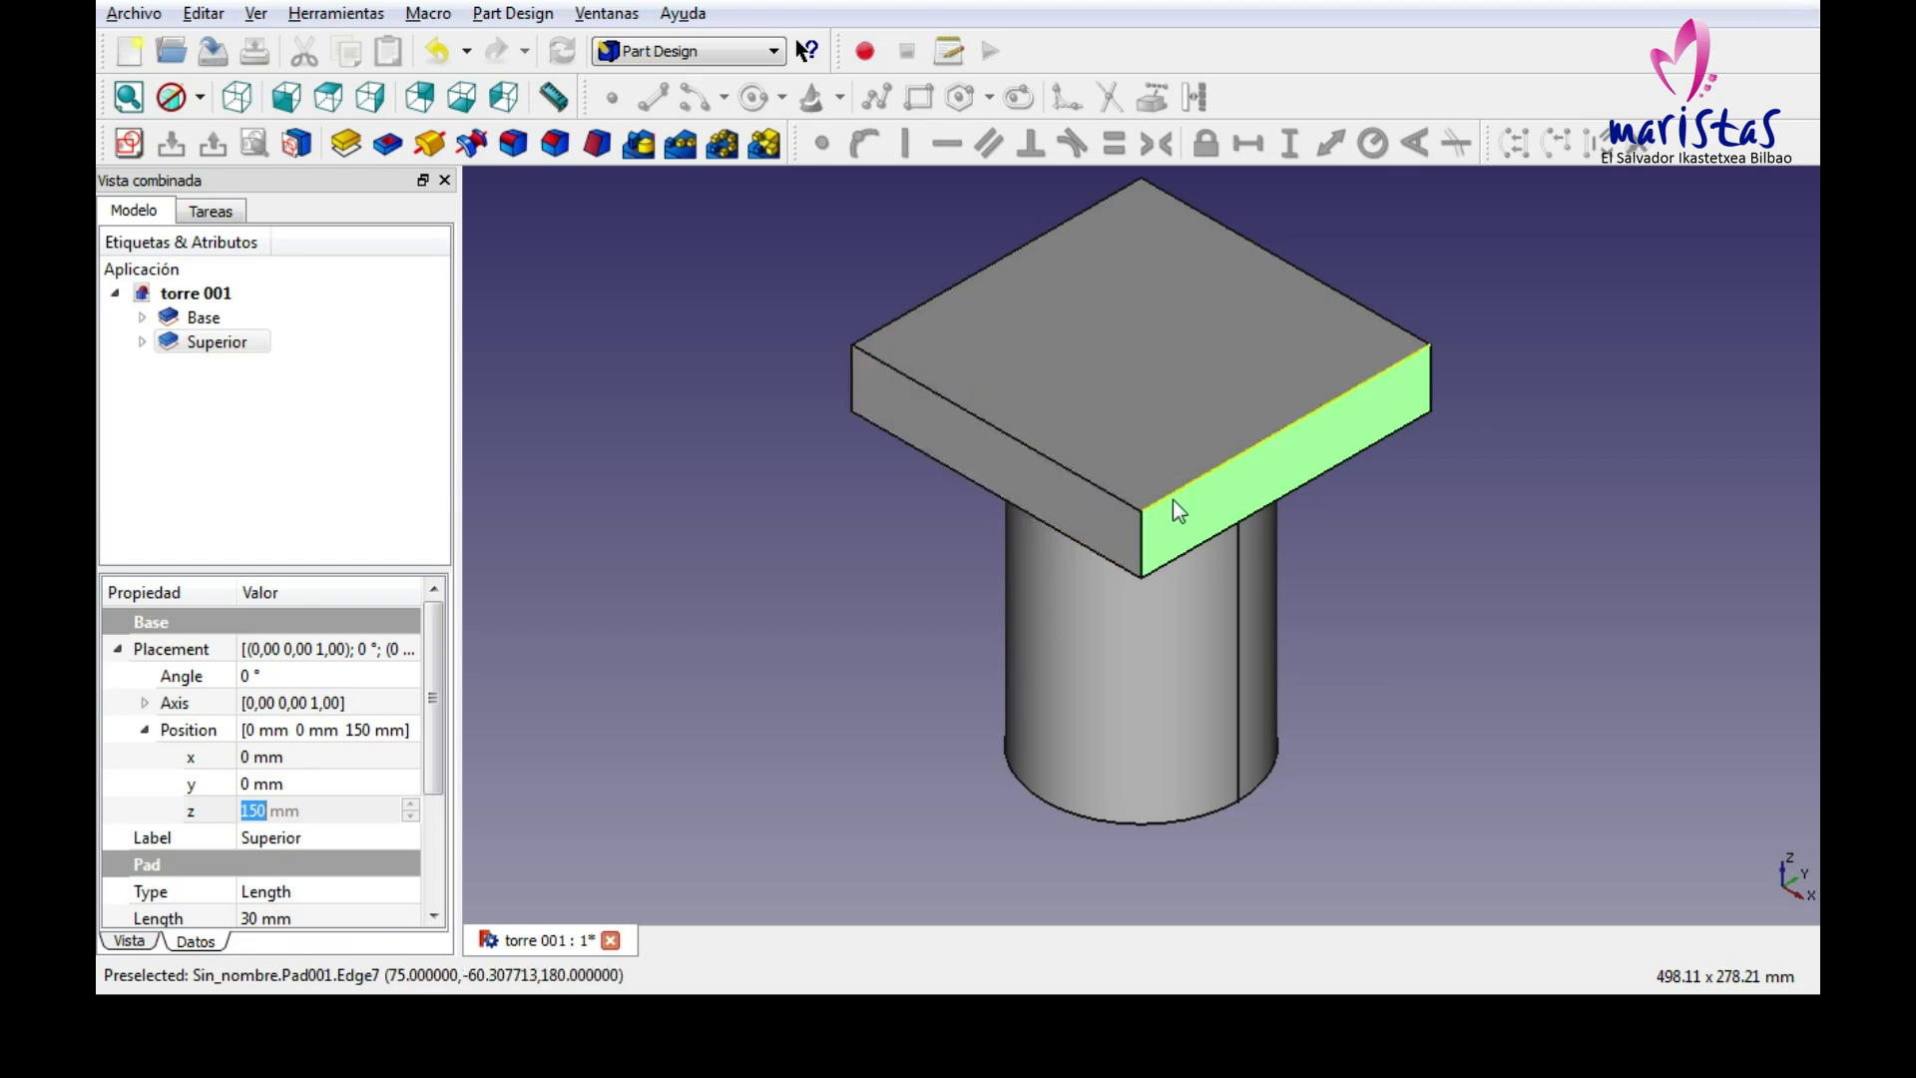
{"action": "left_click", "coordinate": [1150, 697]}
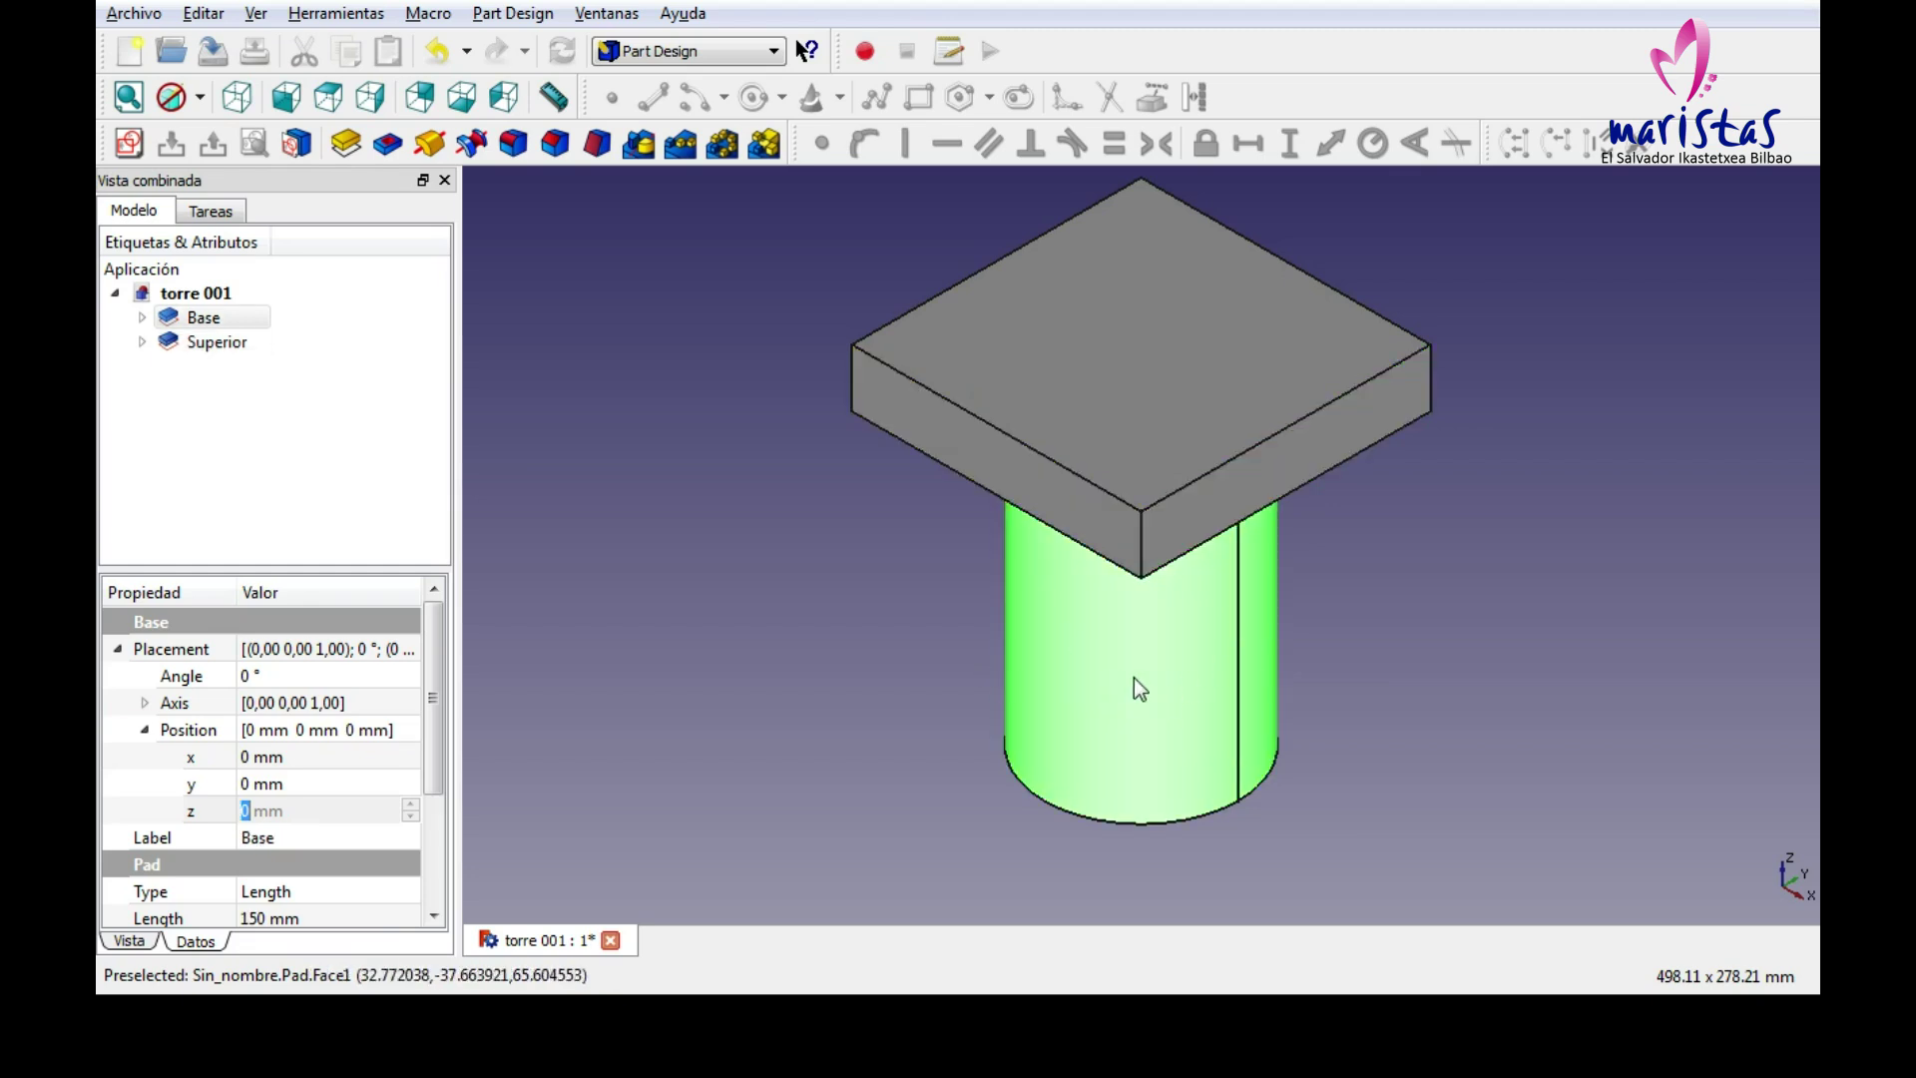
{"action": "left_click", "coordinate": [1126, 374]}
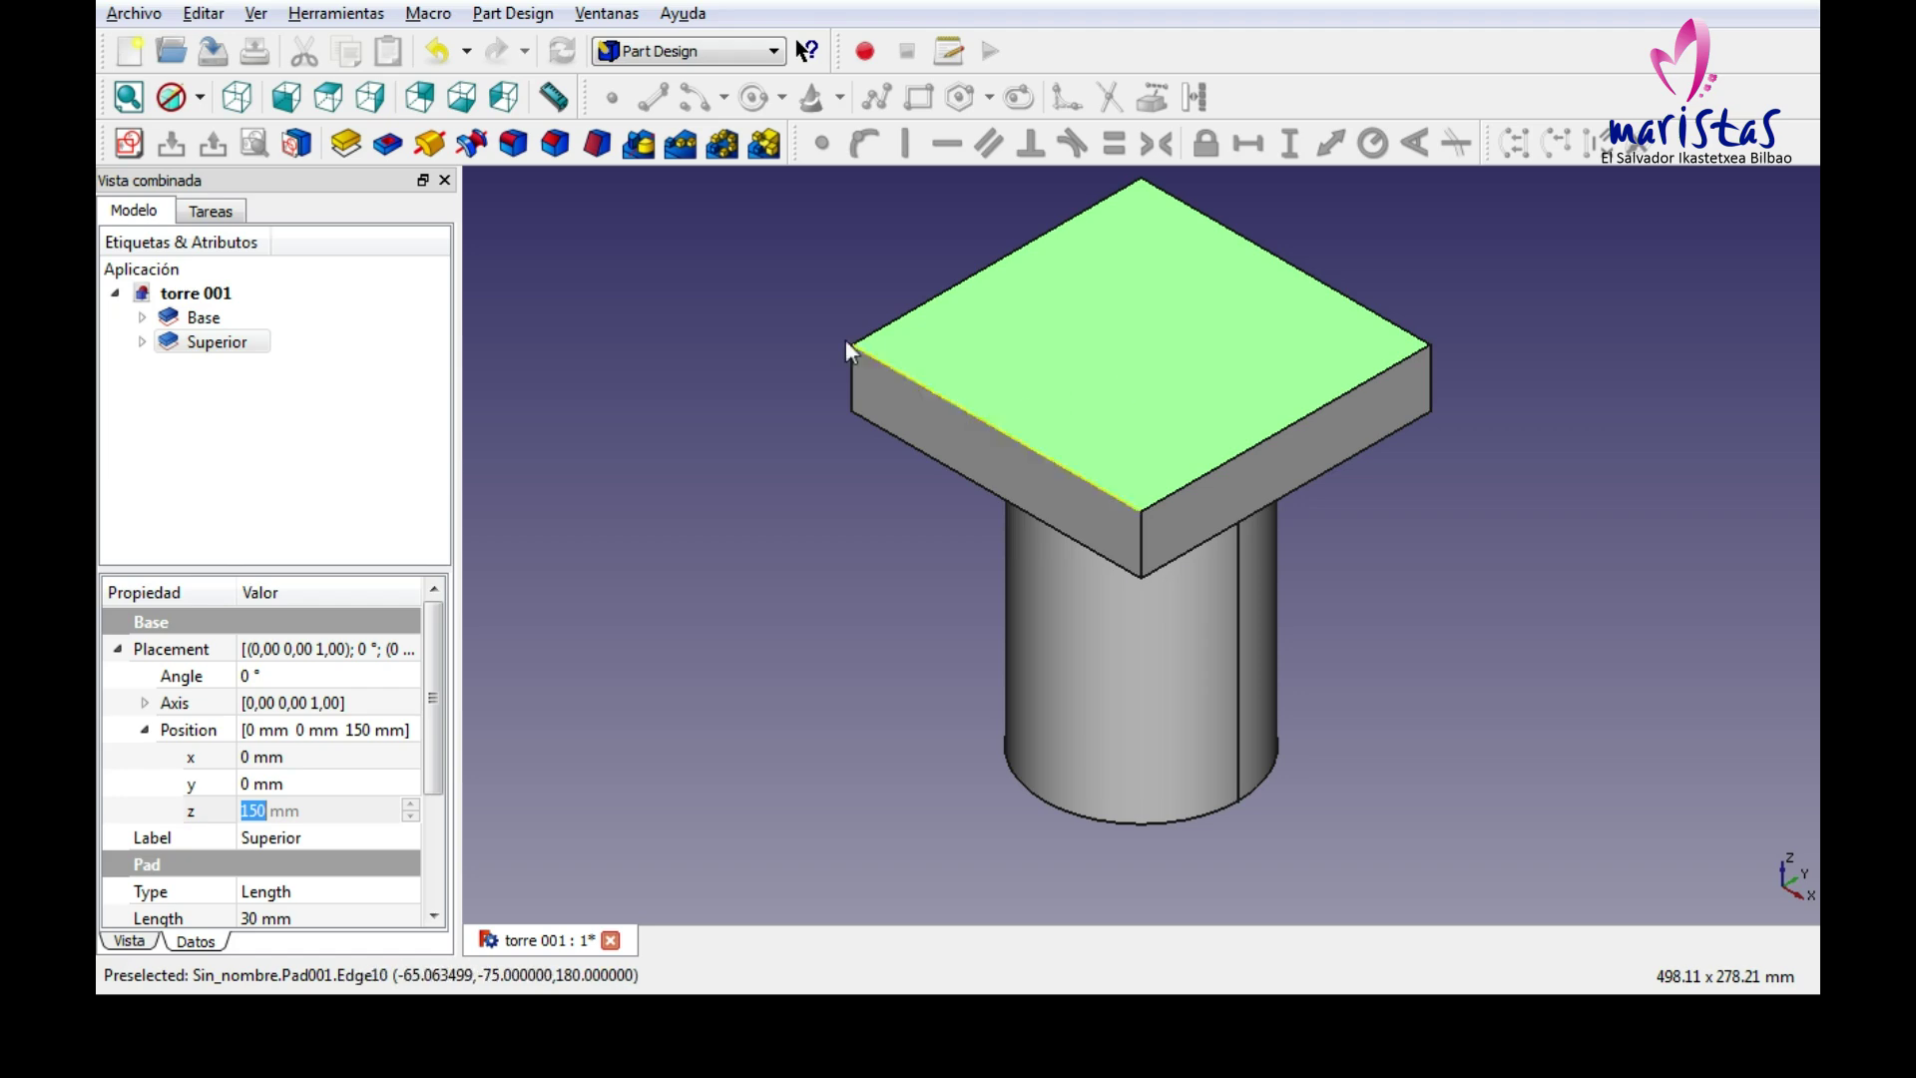
{"action": "left_click", "coordinate": [128, 145]}
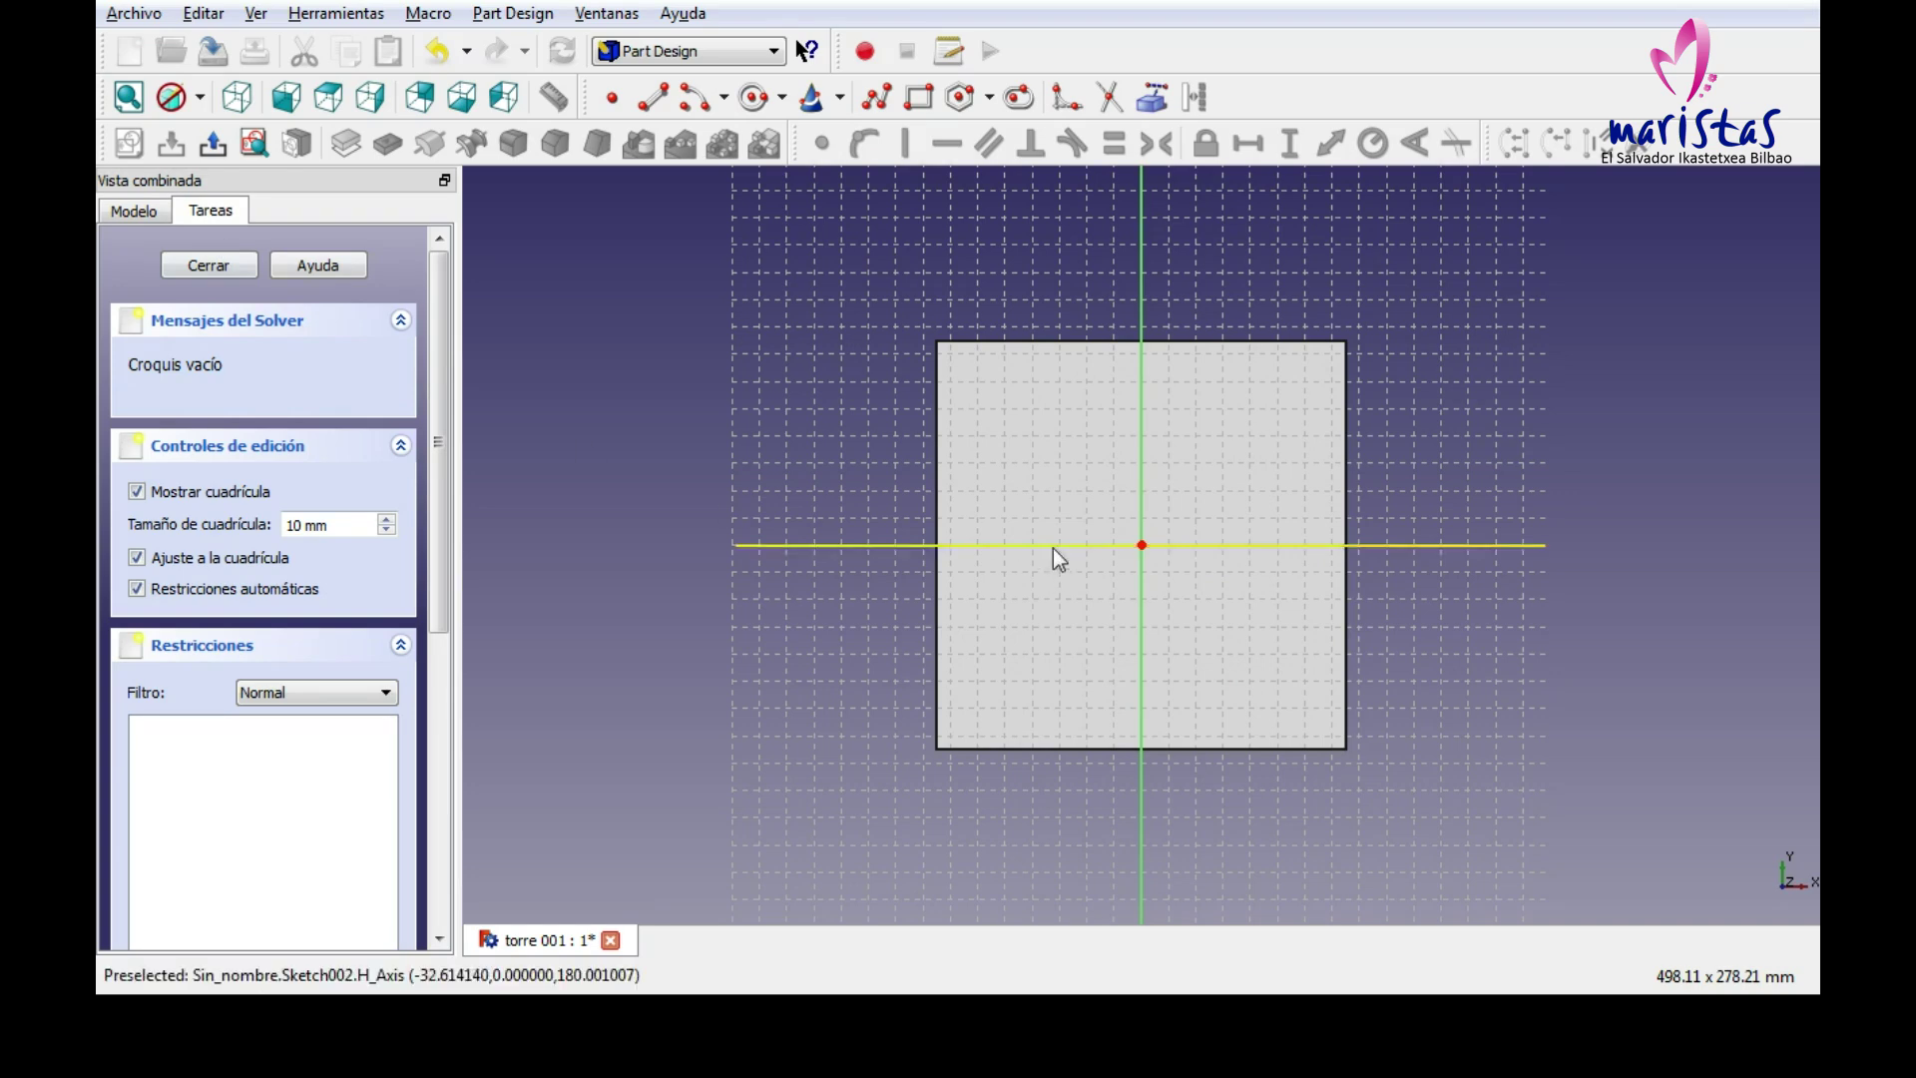
{"action": "scroll", "coordinate": [1070, 493], "scroll_direction": "up", "scroll_amount": 2}
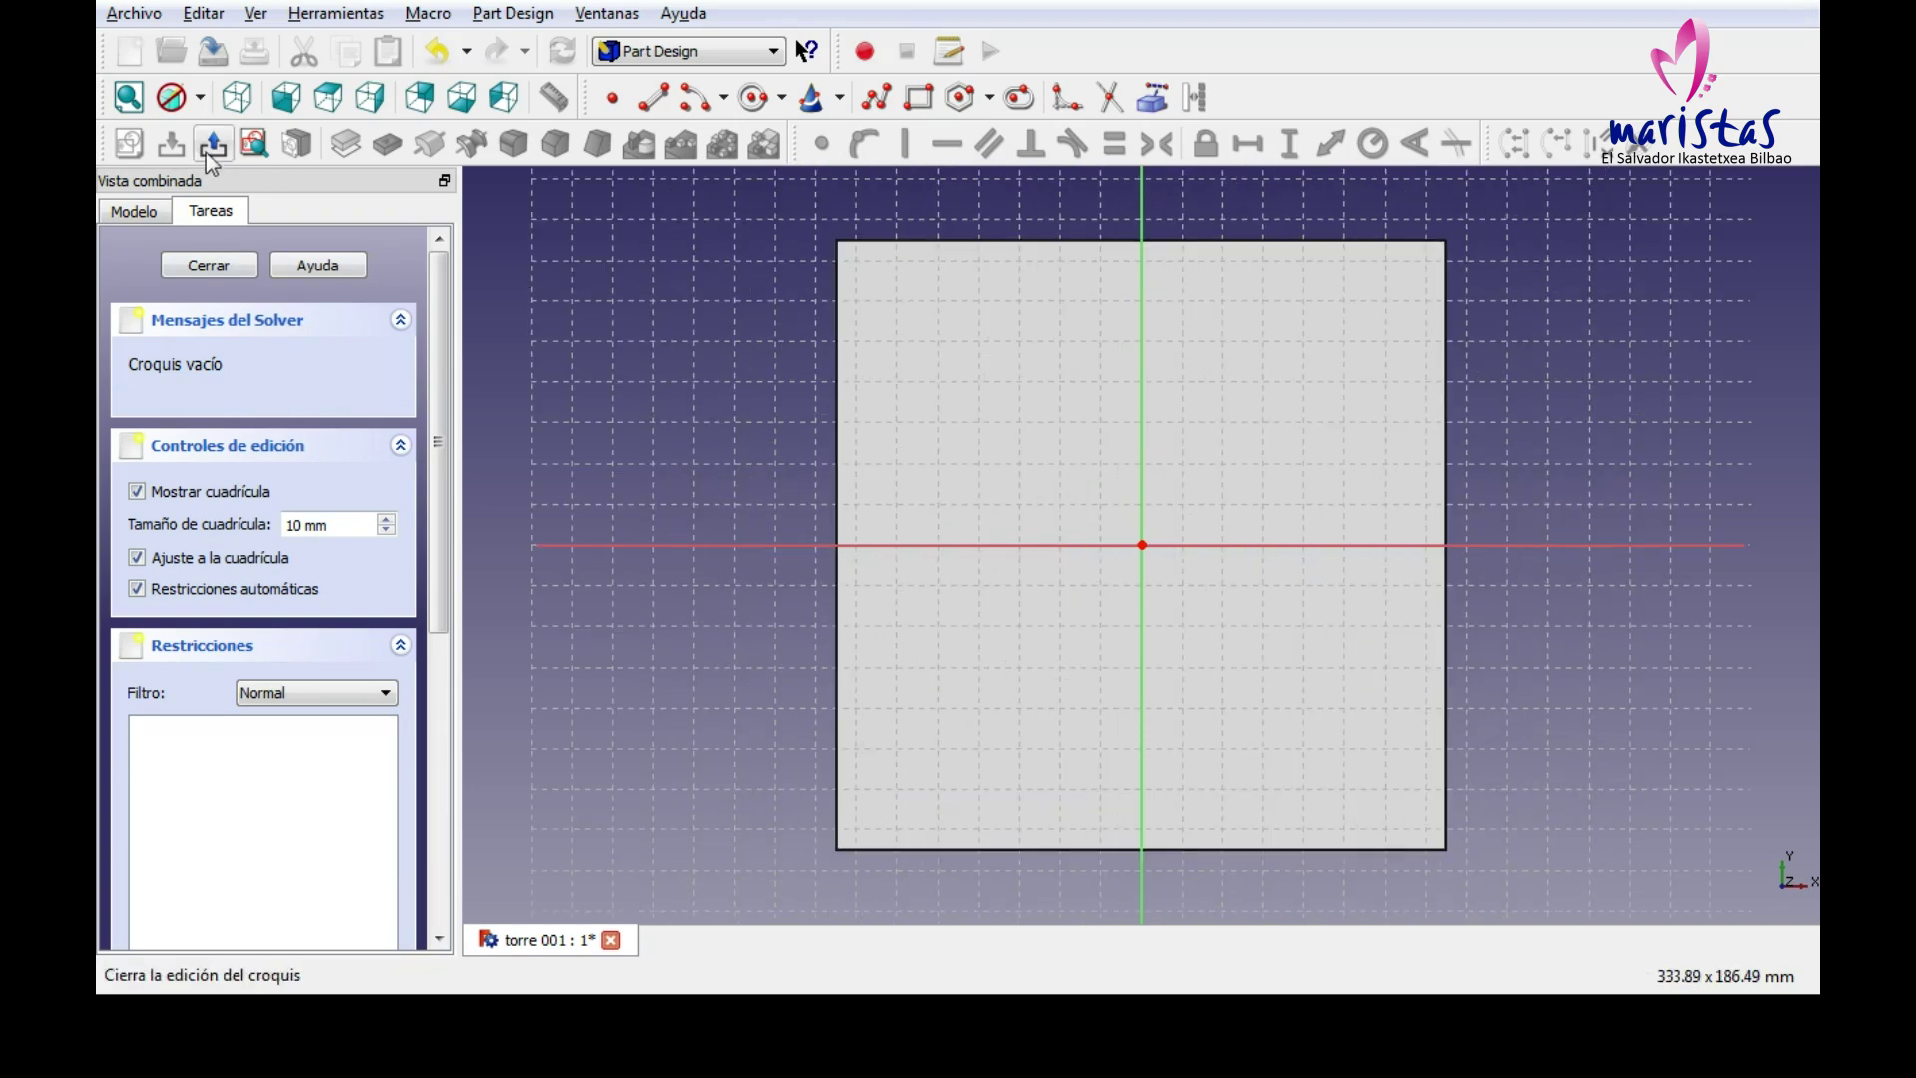
{"action": "left_click", "coordinate": [213, 51]}
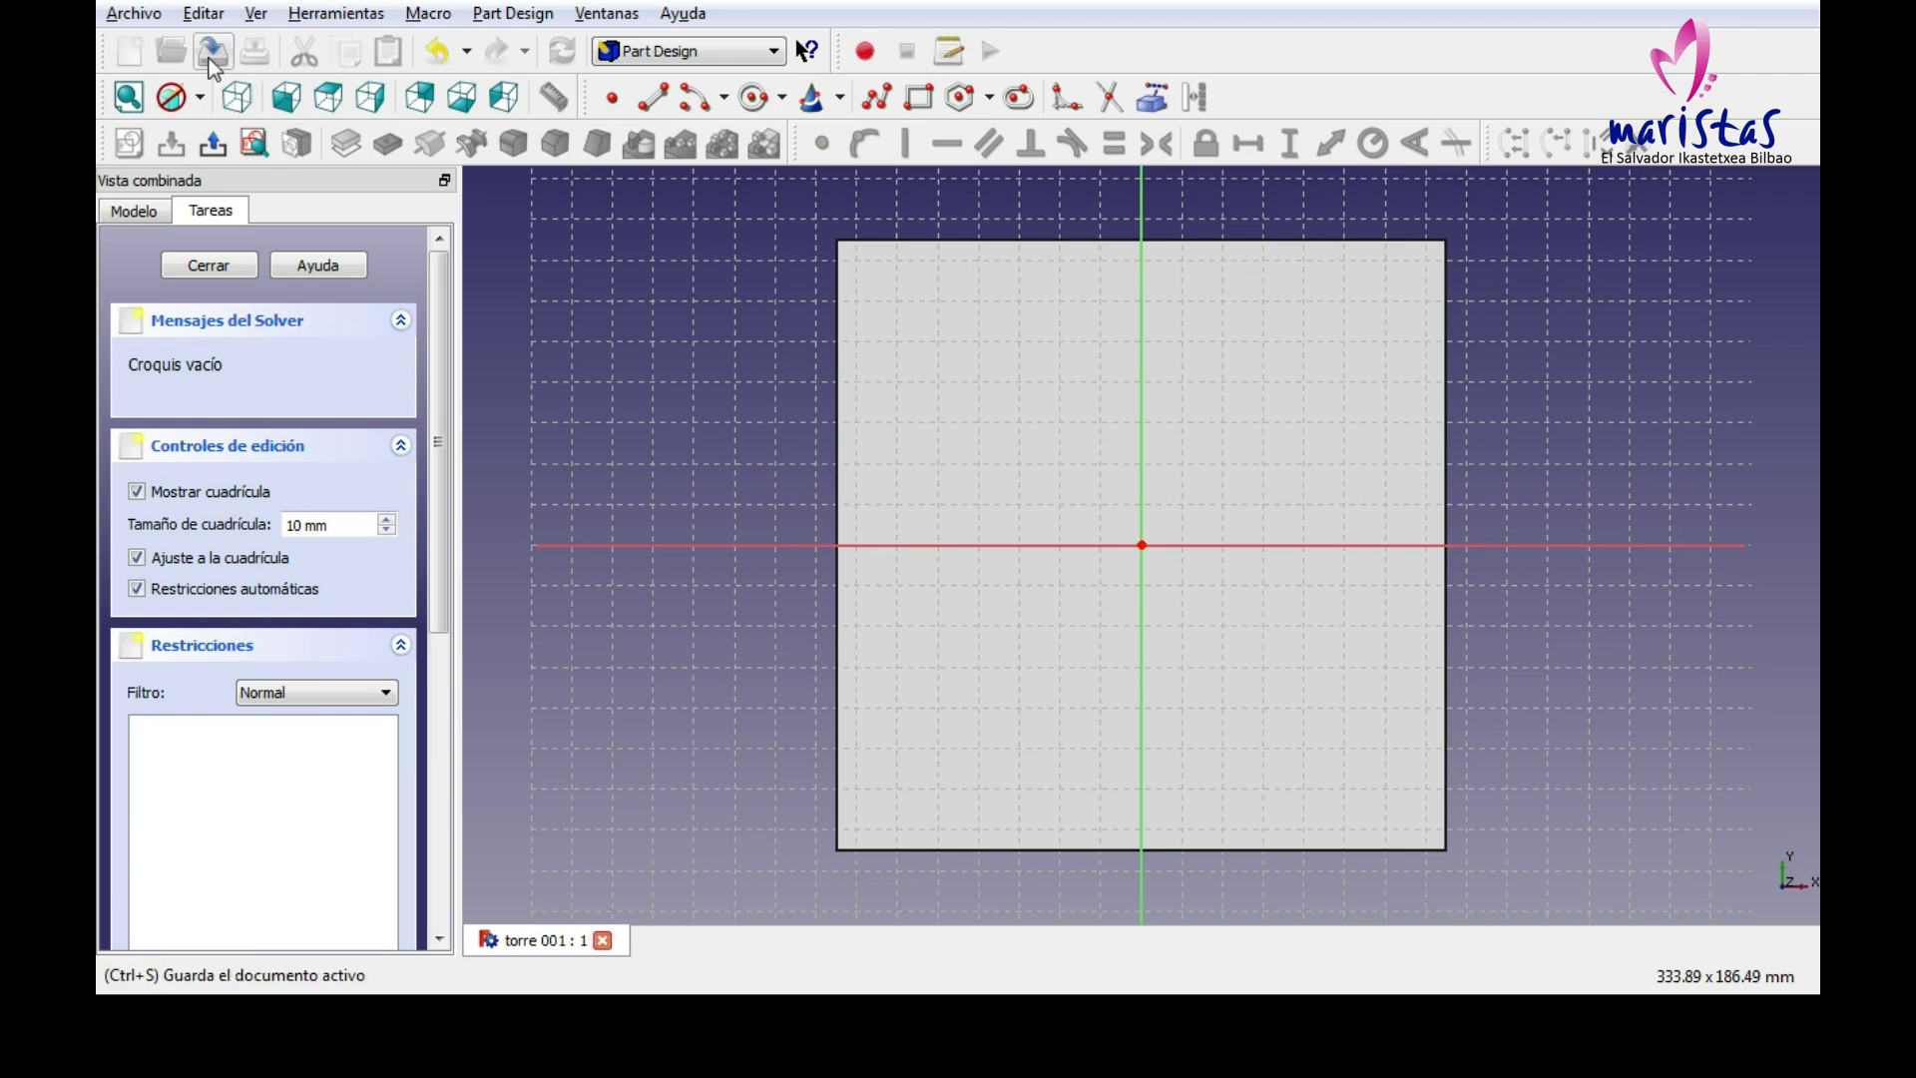
Sketch an upright rectangle about 10 mm wide inside the upper-left corner of the platform's top face.
{"action": "left_click", "coordinate": [918, 101]}
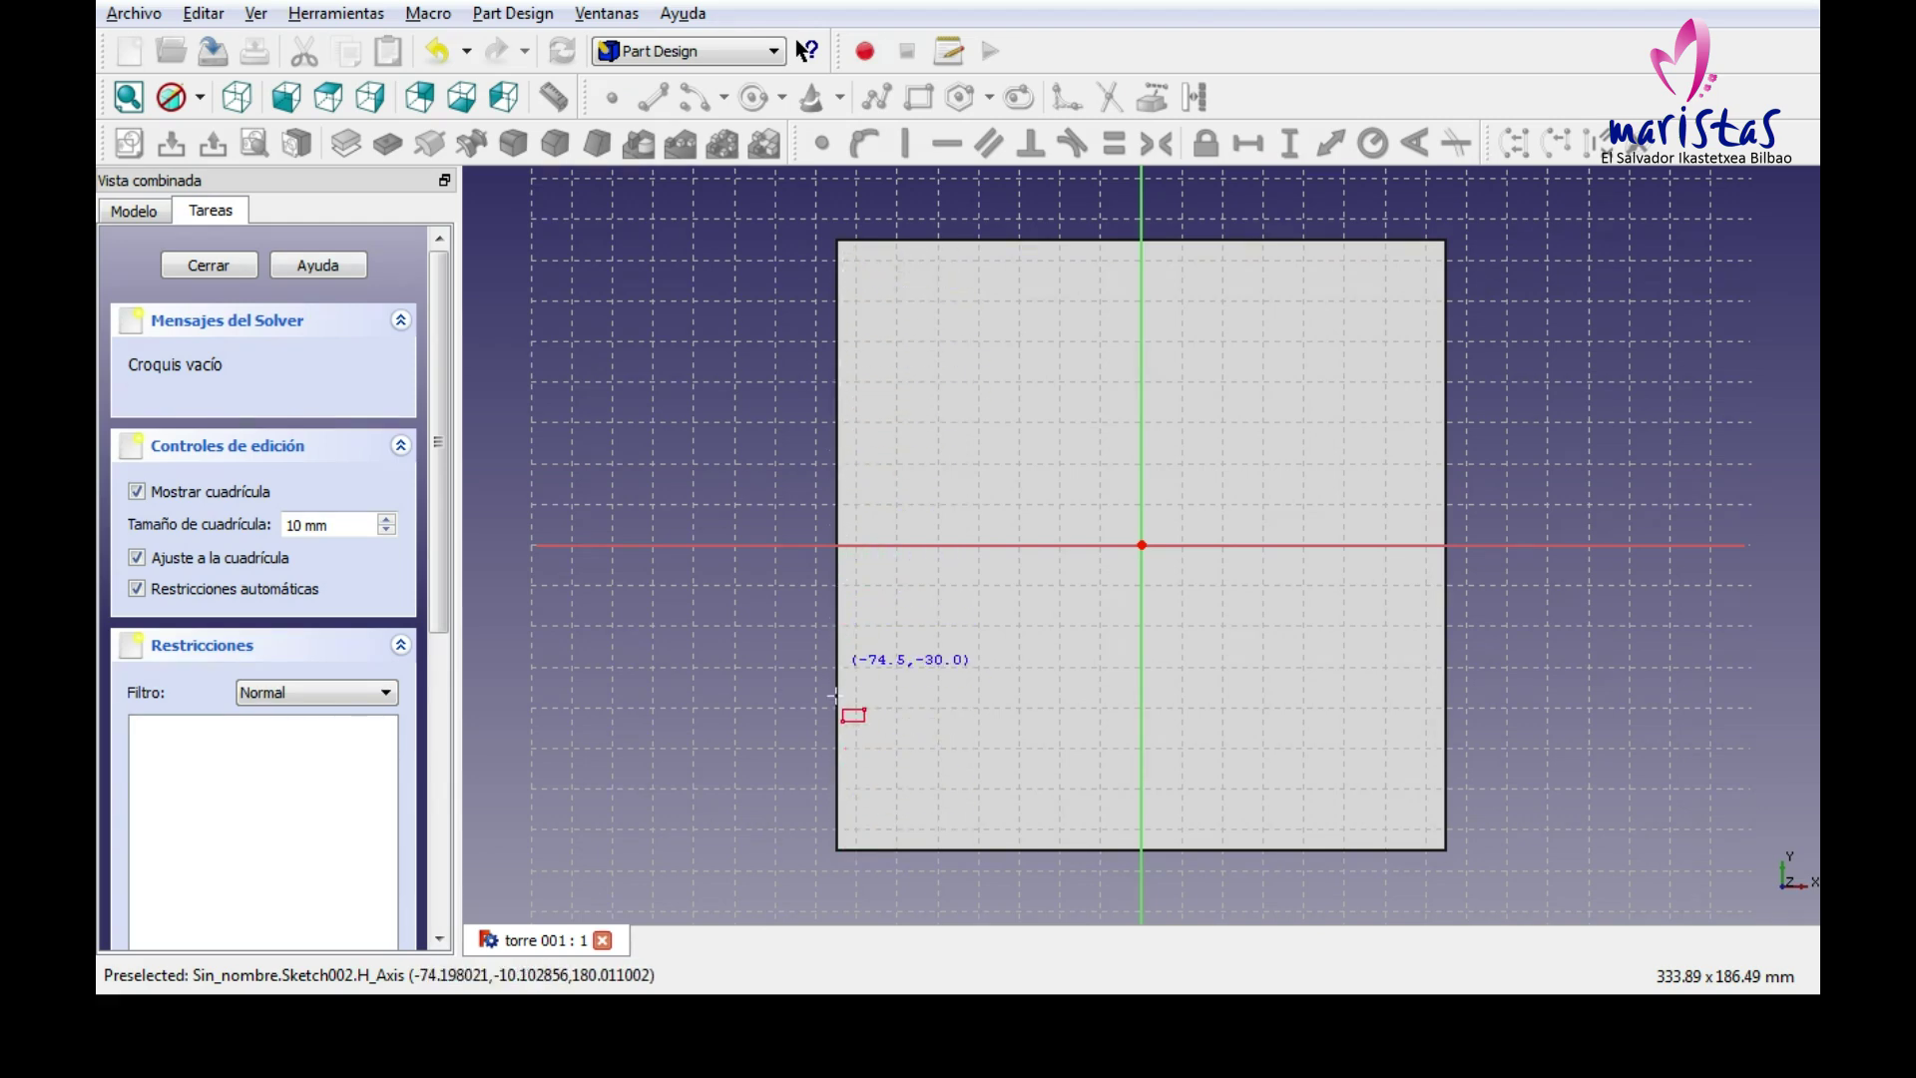
{"action": "left_click", "coordinate": [877, 268]}
{"action": "left_click", "coordinate": [916, 382]}
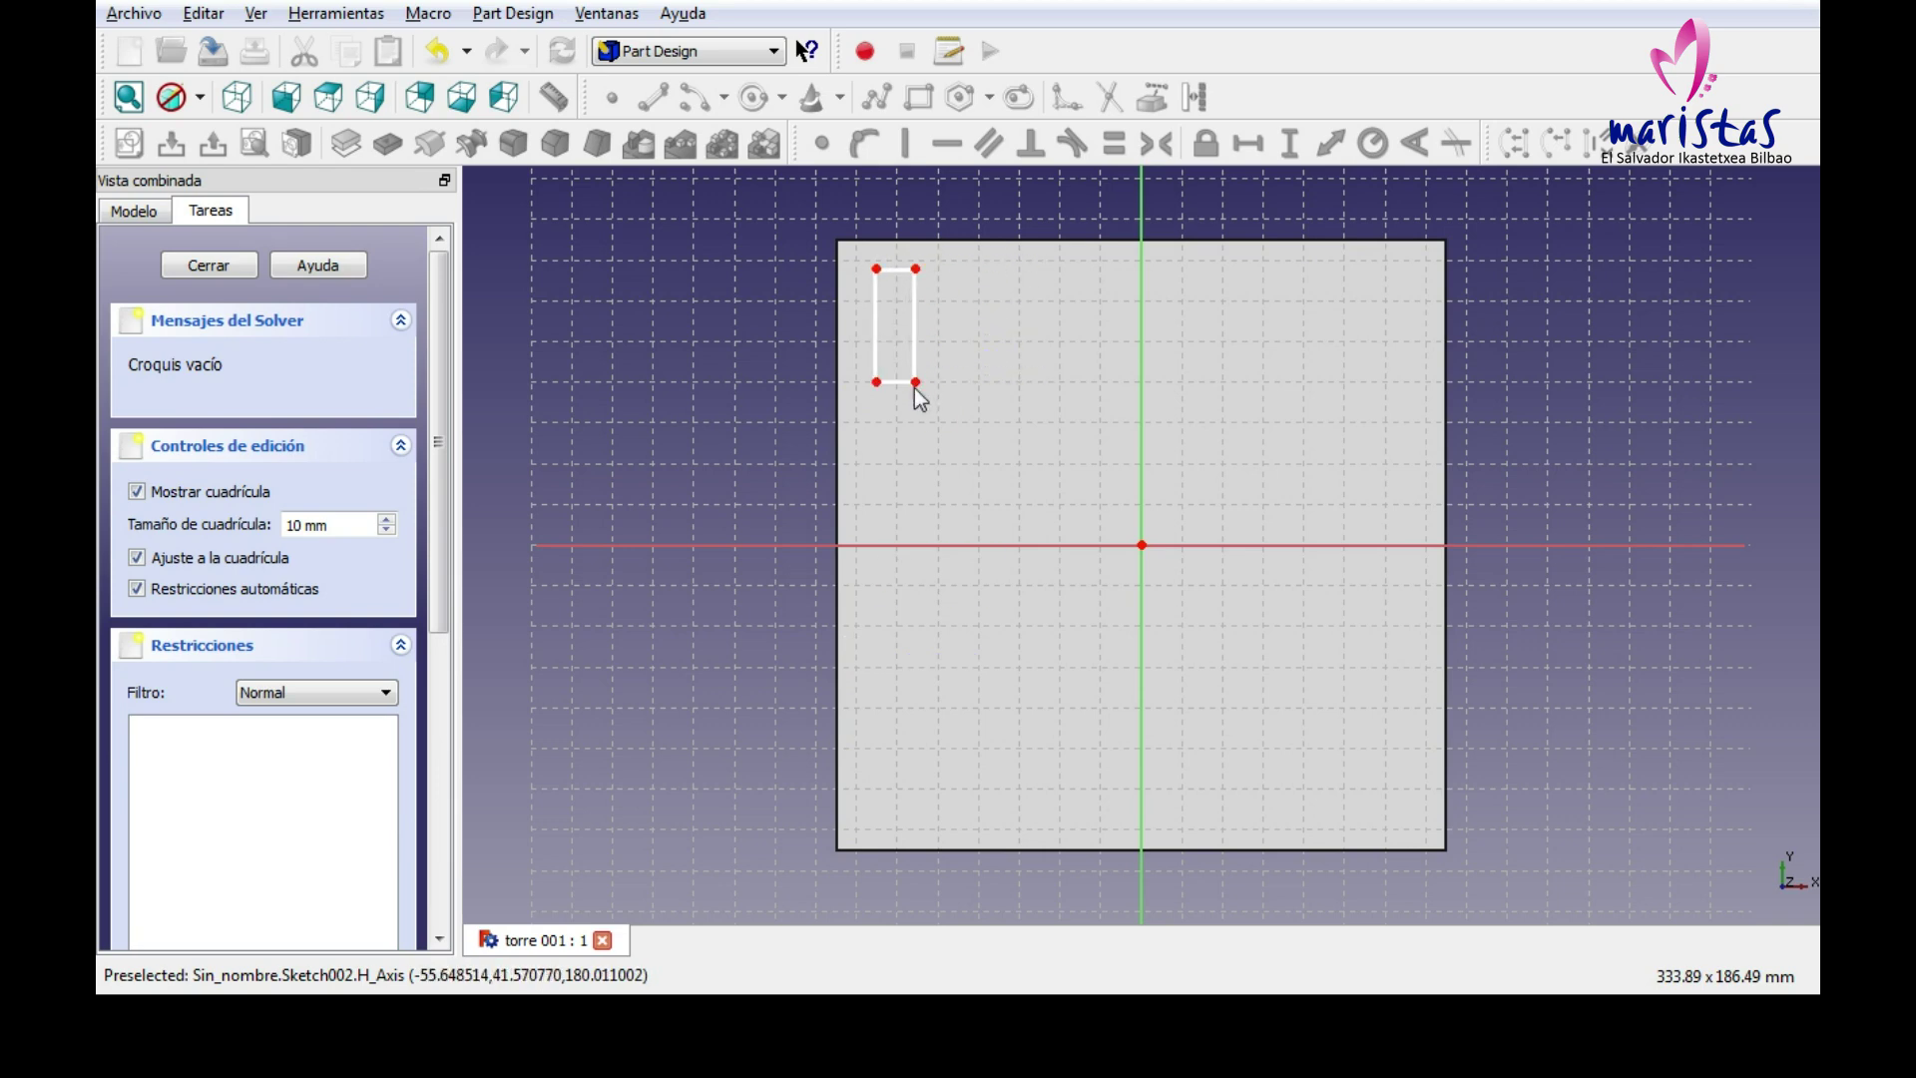
Constrain the rectangle near the platform's upper-left corner to 10 mm wide and 30 mm tall.
{"action": "left_click", "coordinate": [907, 383]}
{"action": "left_click", "coordinate": [1257, 150]}
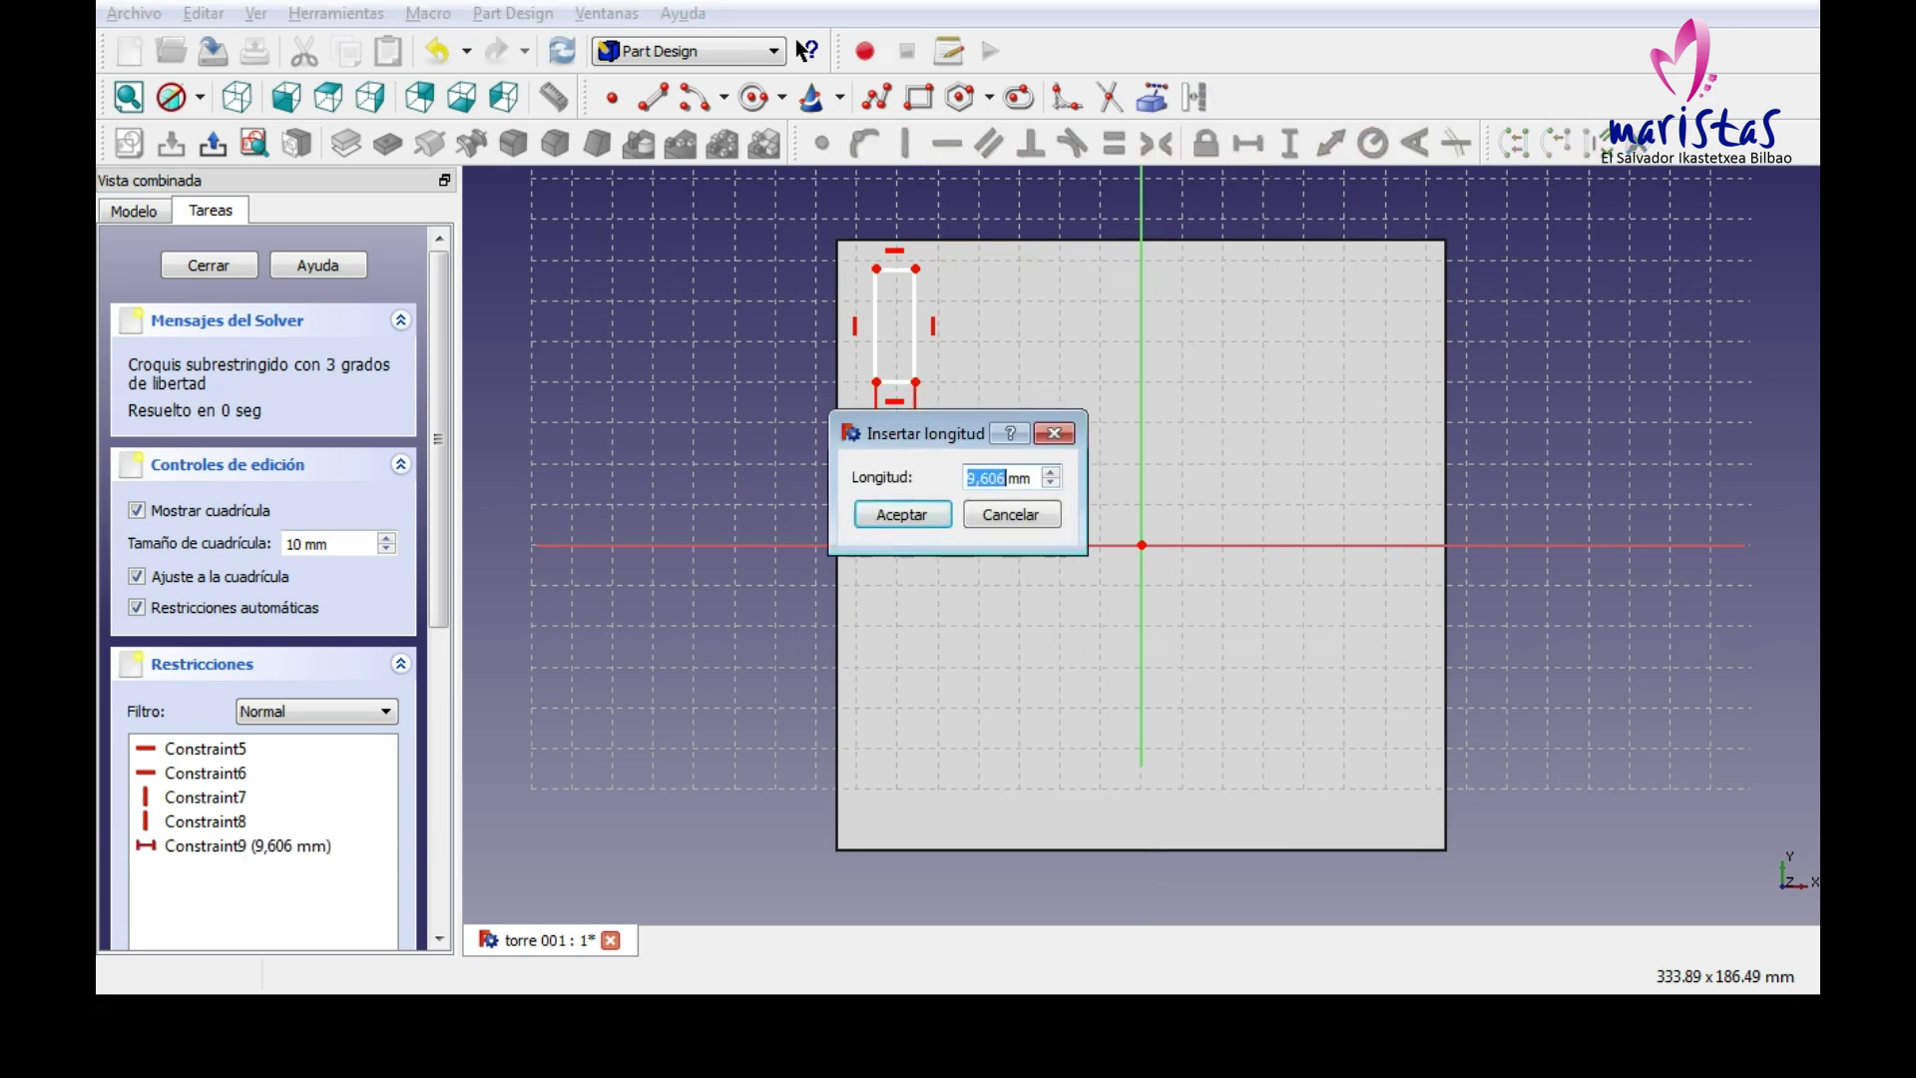
{"action": "type", "text": "10"}
{"action": "key", "text": "Return"}
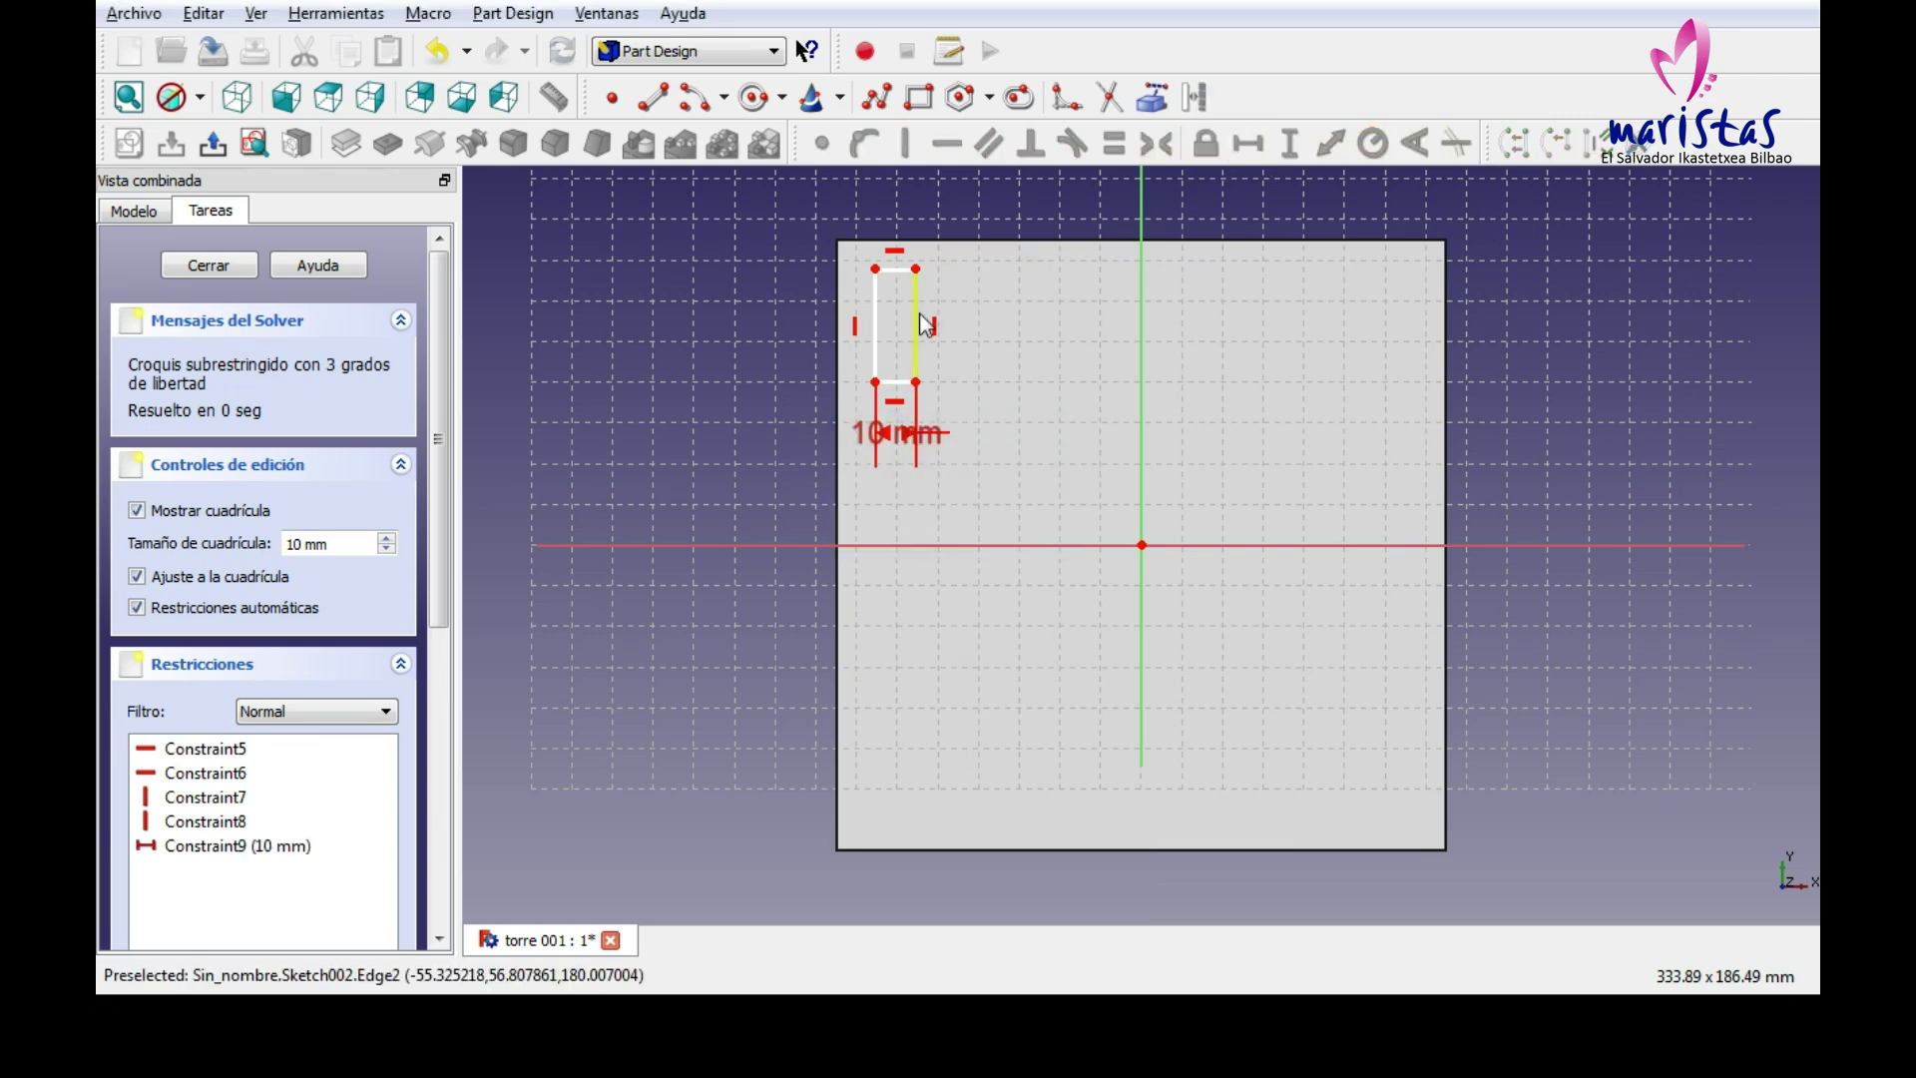
{"action": "left_click", "coordinate": [919, 325]}
{"action": "left_click", "coordinate": [1288, 144]}
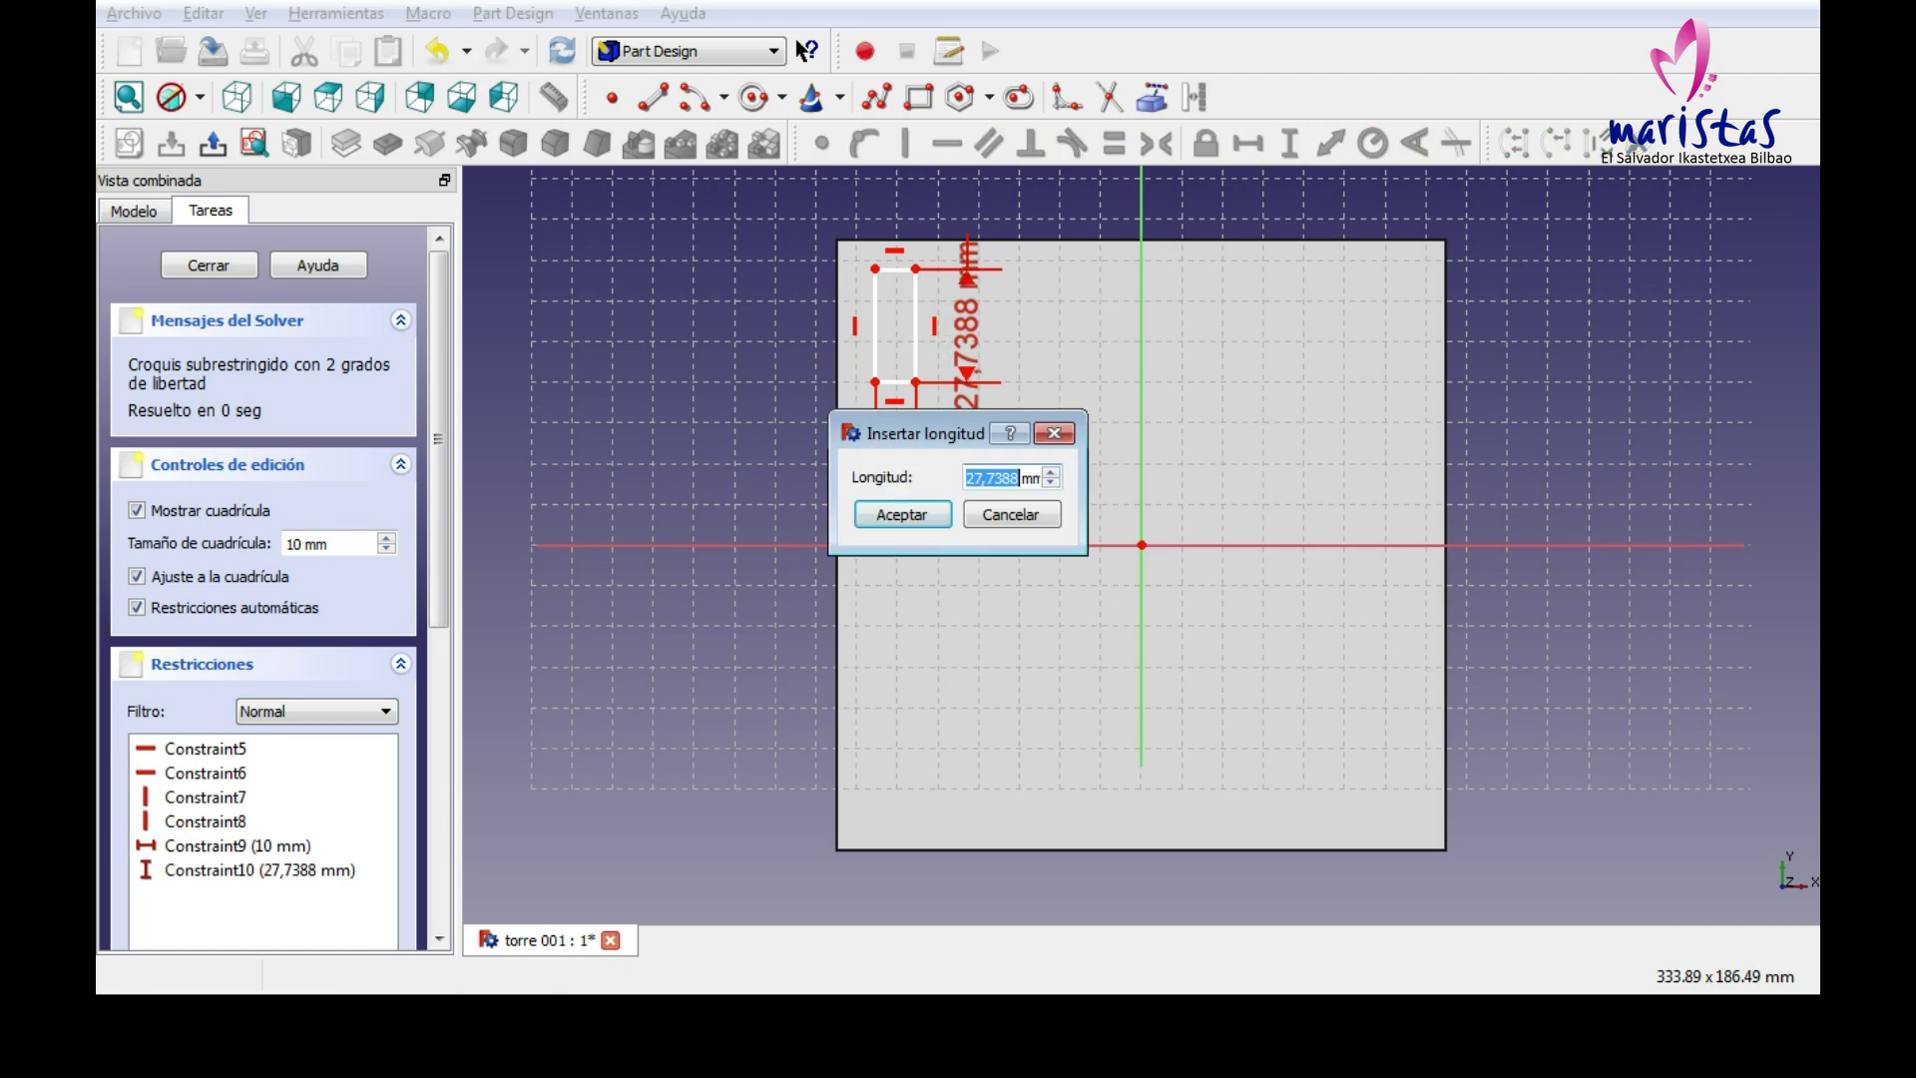
{"action": "type", "text": "30"}
{"action": "key", "text": "Return"}
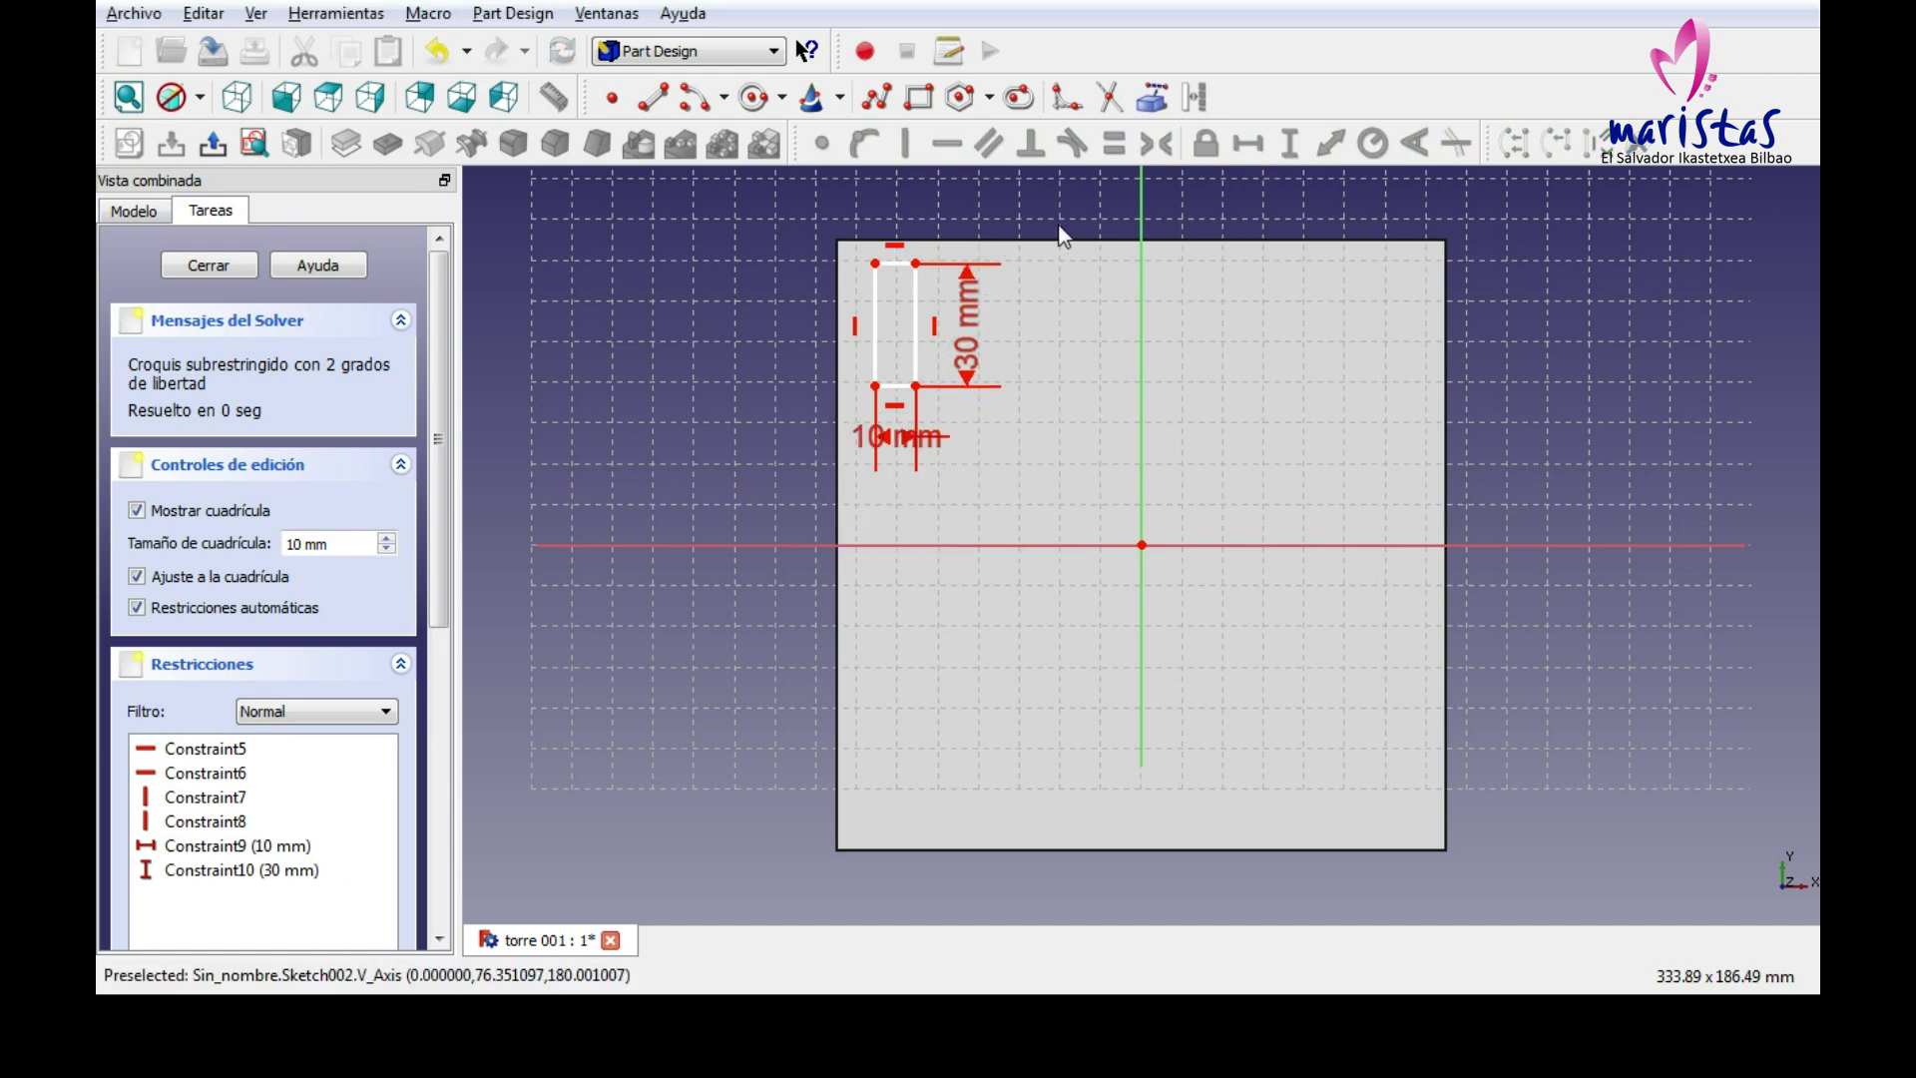
Sketch a second upright rectangle about 10.3 by 34.7 mm near the middle of the platform's left side, crossing the horizontal axis.
{"action": "left_click", "coordinate": [918, 97]}
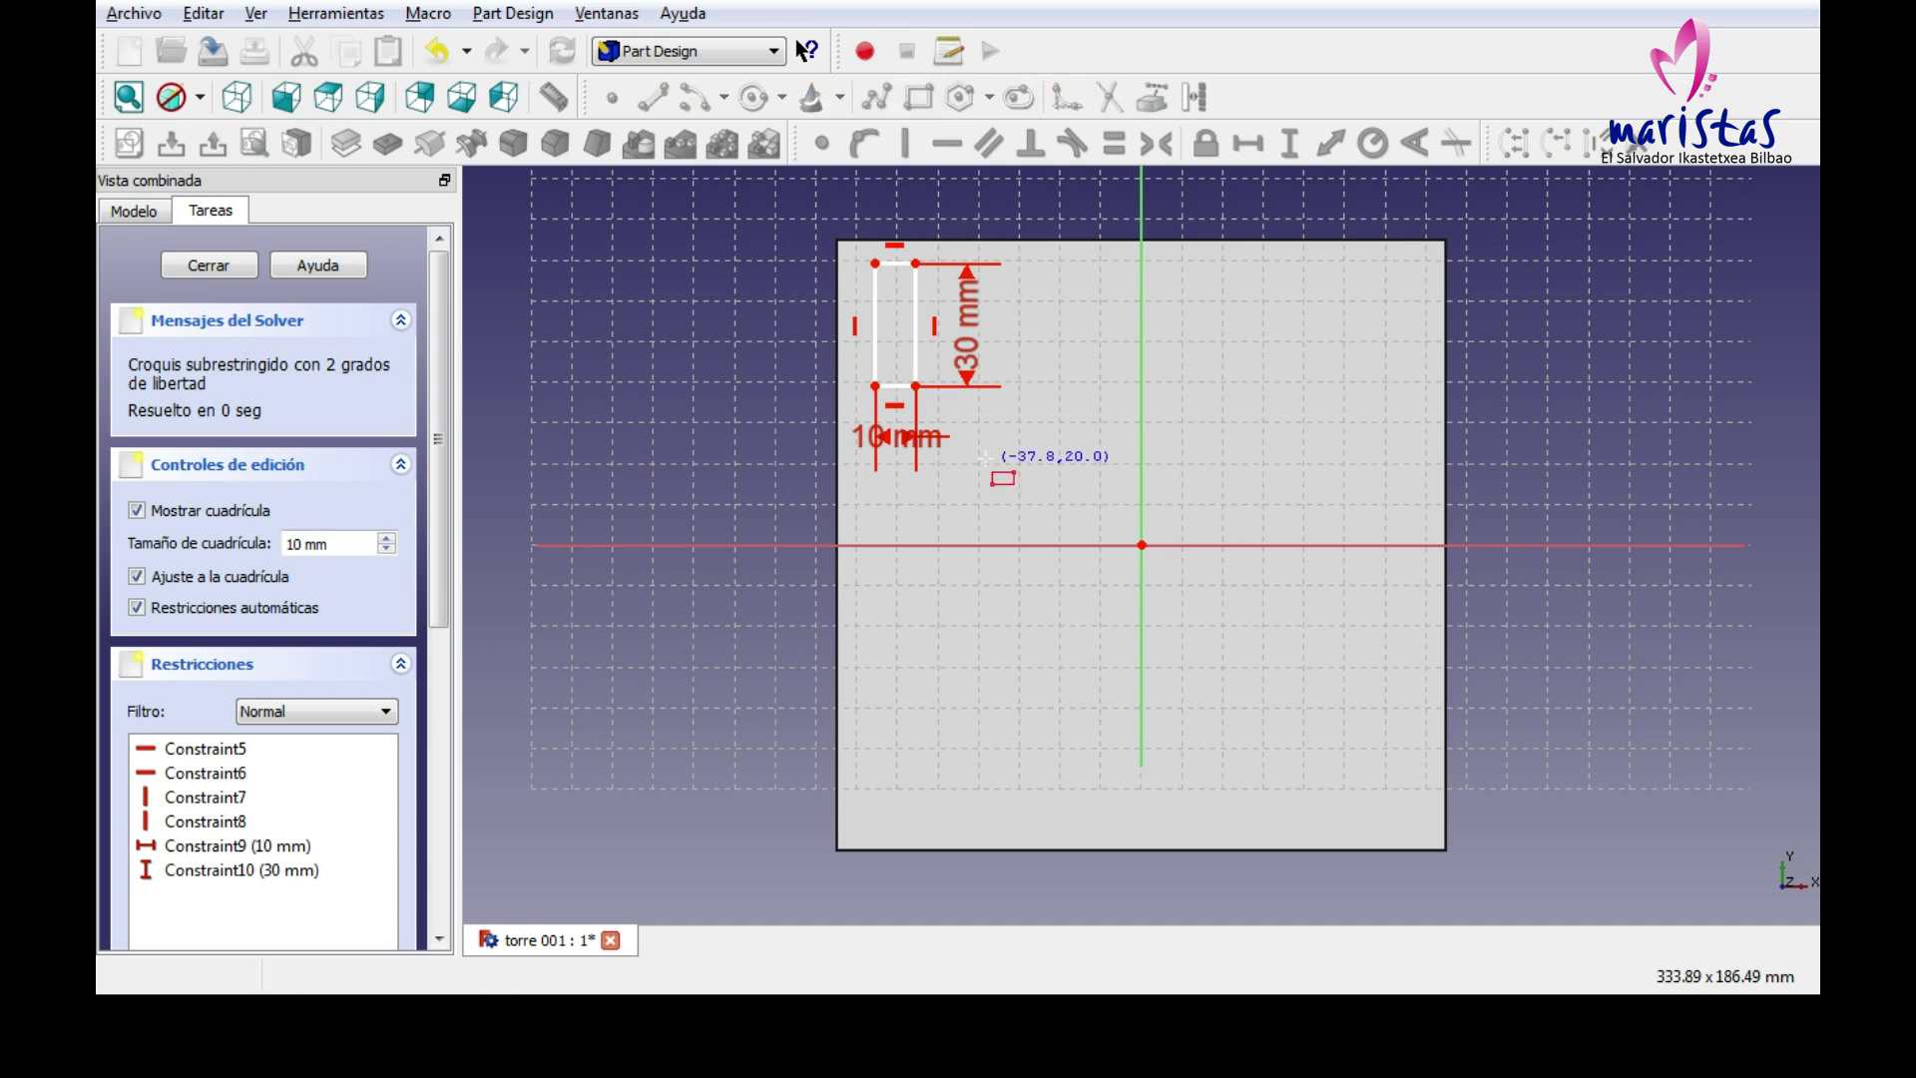
{"action": "left_click", "coordinate": [926, 504]}
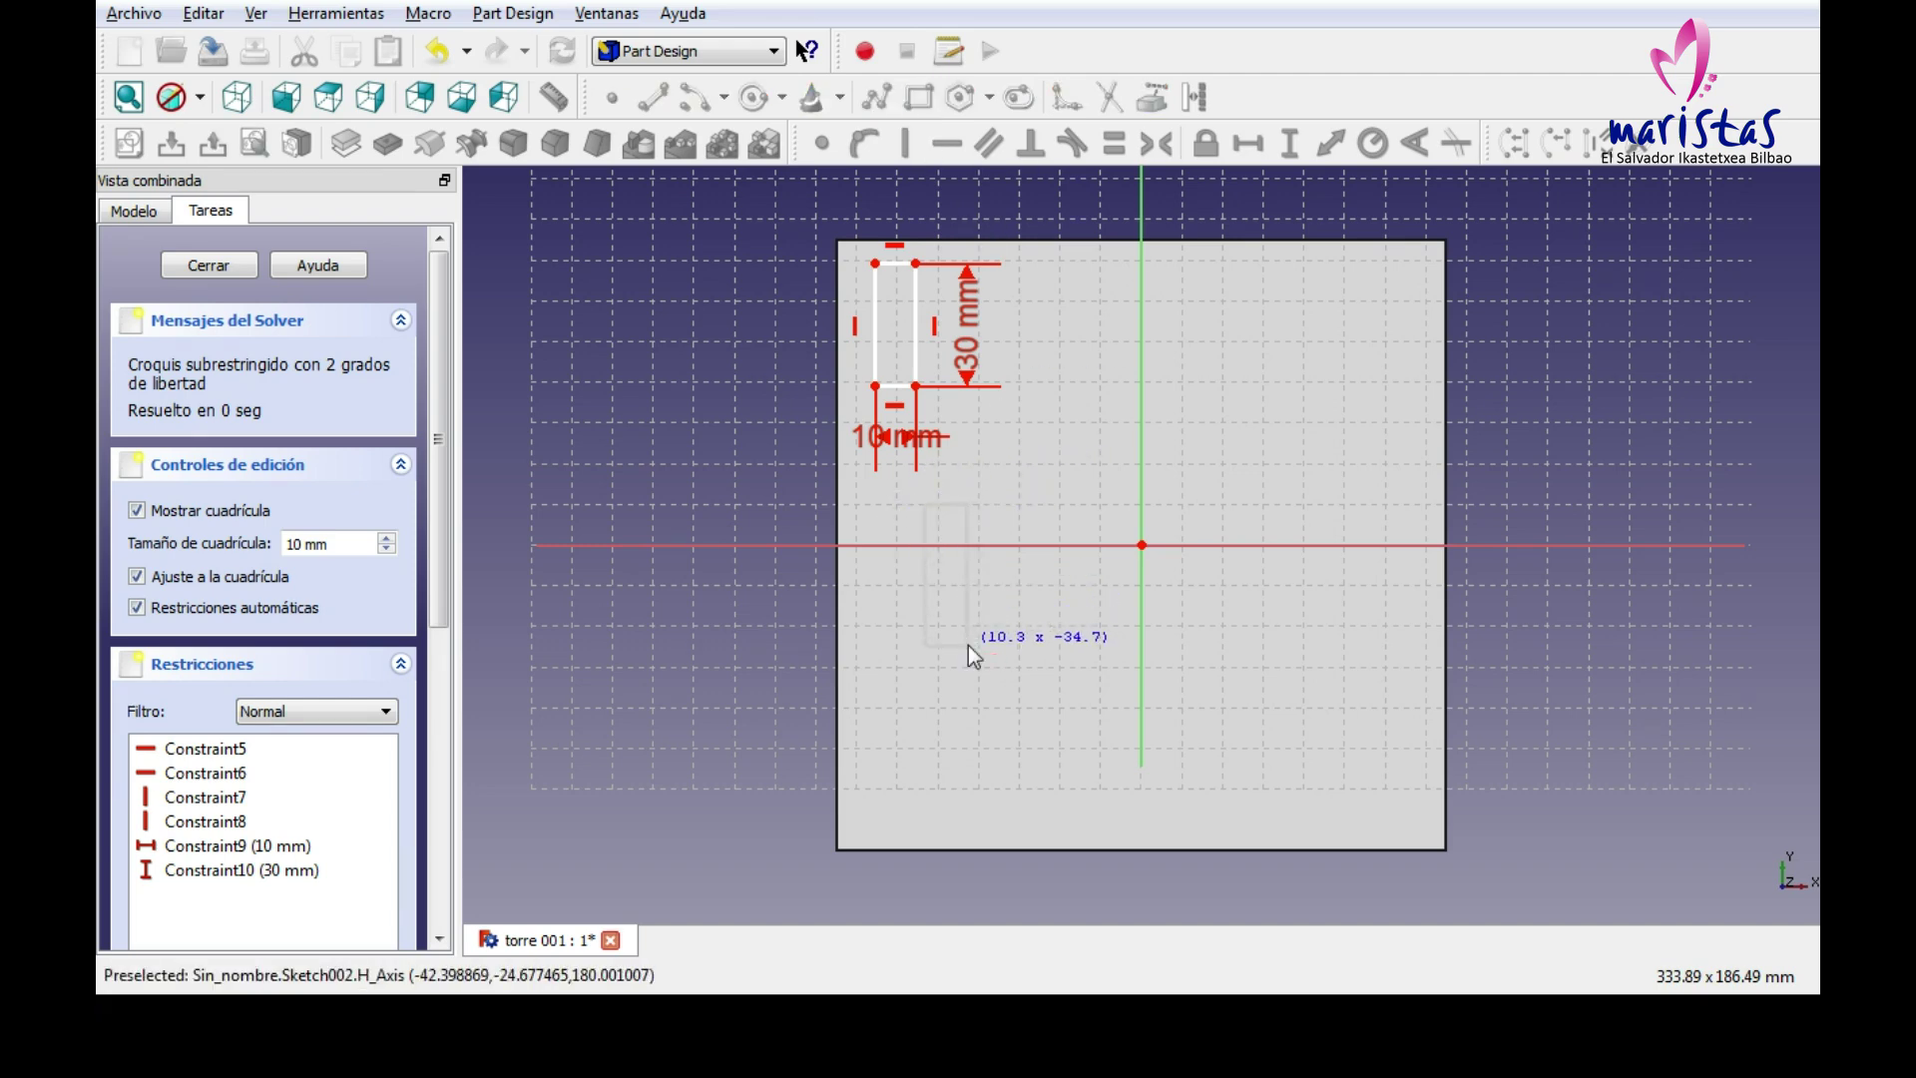
{"action": "left_click", "coordinate": [968, 645]}
Constrain the middle rectangle to a width of 10 mm and a height of 30 mm.
{"action": "left_click", "coordinate": [943, 505]}
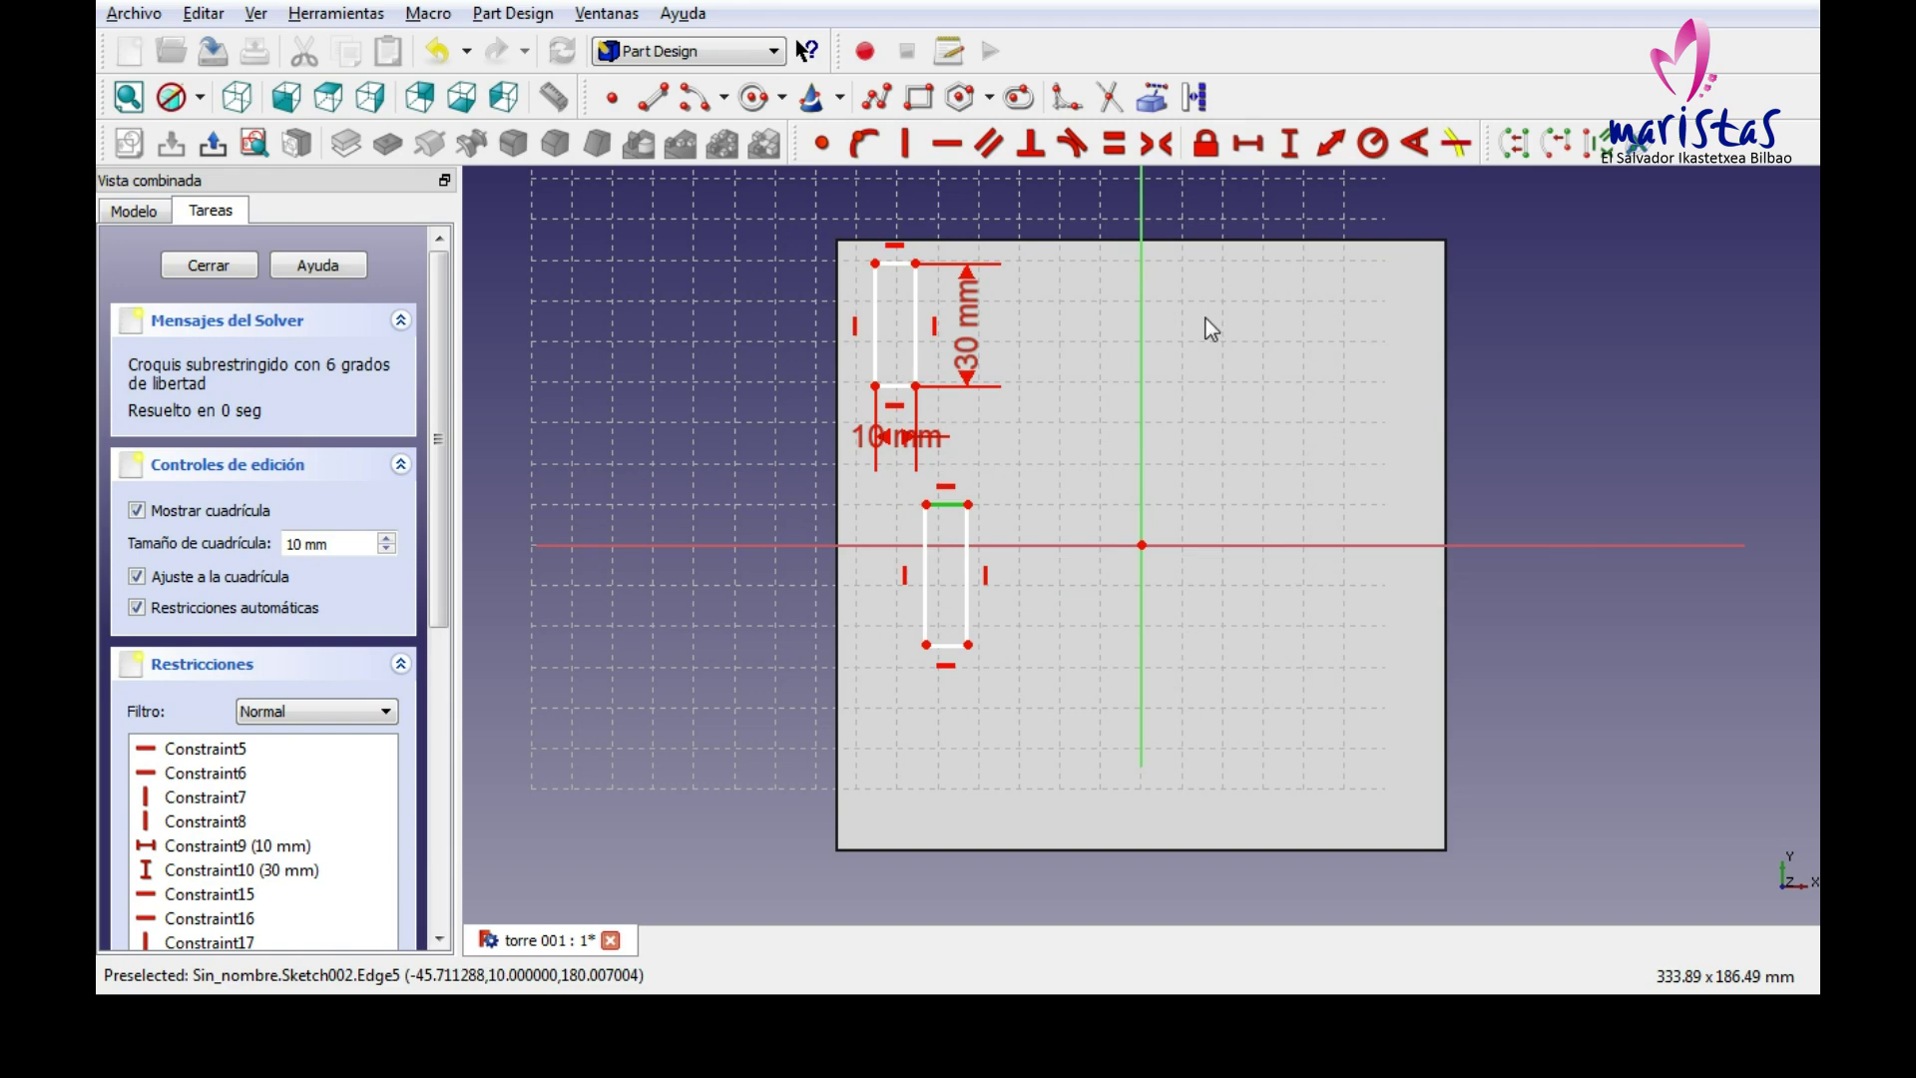
{"action": "left_click", "coordinate": [1247, 143]}
{"action": "type", "text": "10,2685"}
{"action": "key", "text": "Return"}
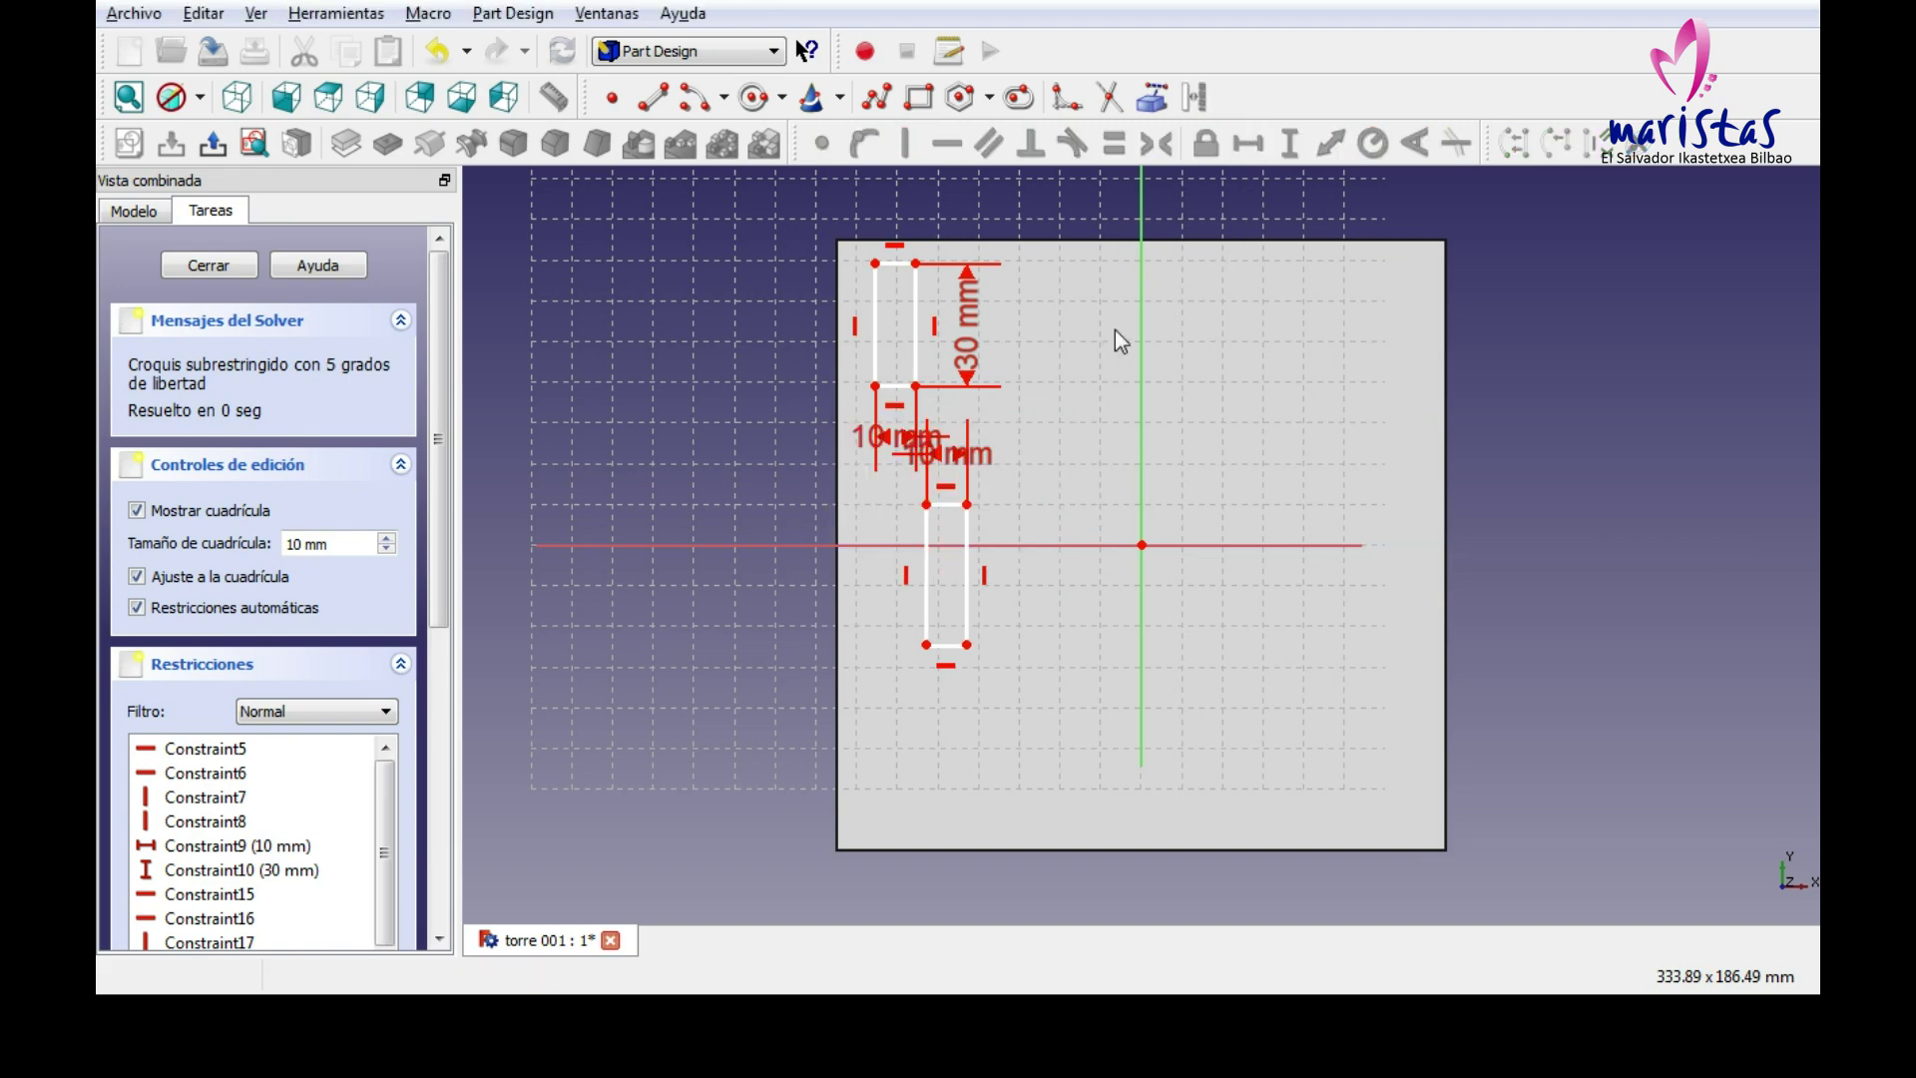
{"action": "left_click", "coordinate": [964, 529]}
{"action": "left_click", "coordinate": [1289, 143]}
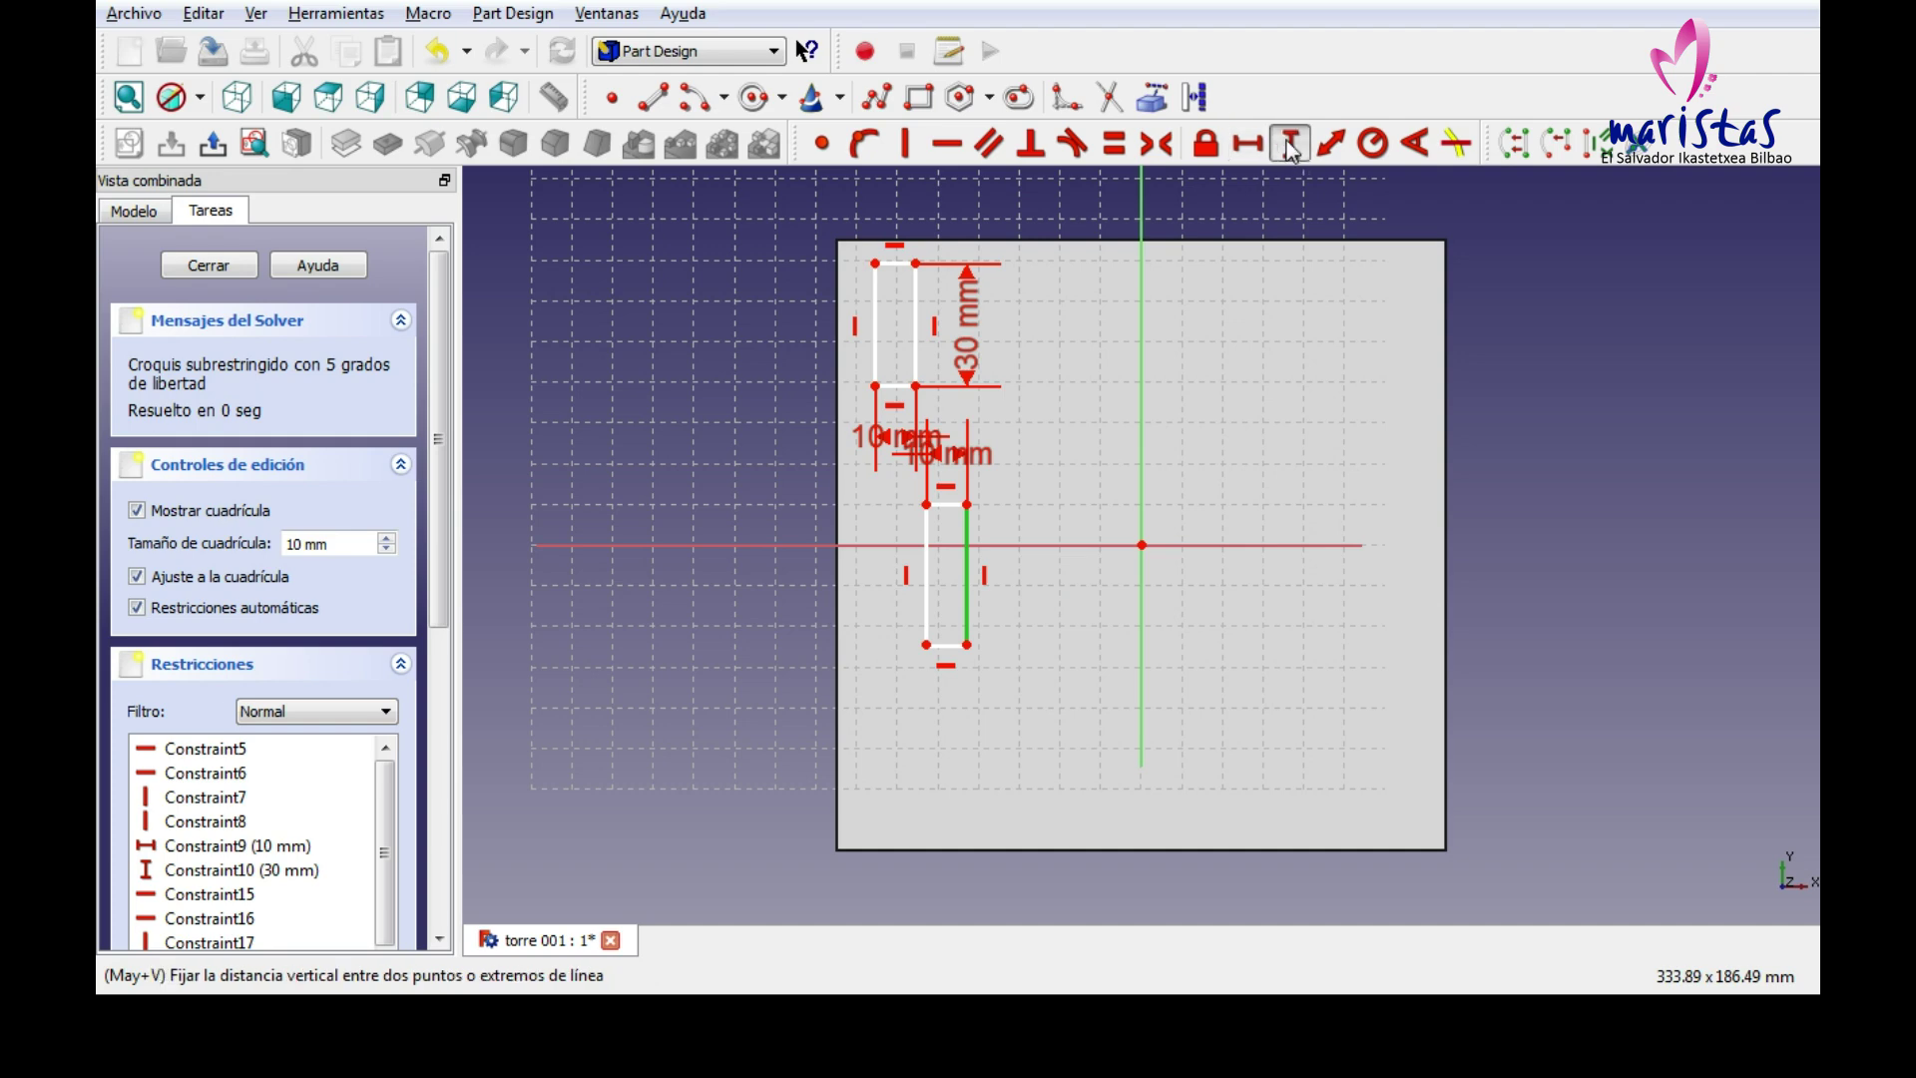
{"action": "type", "text": "30"}
{"action": "key", "text": "Return"}
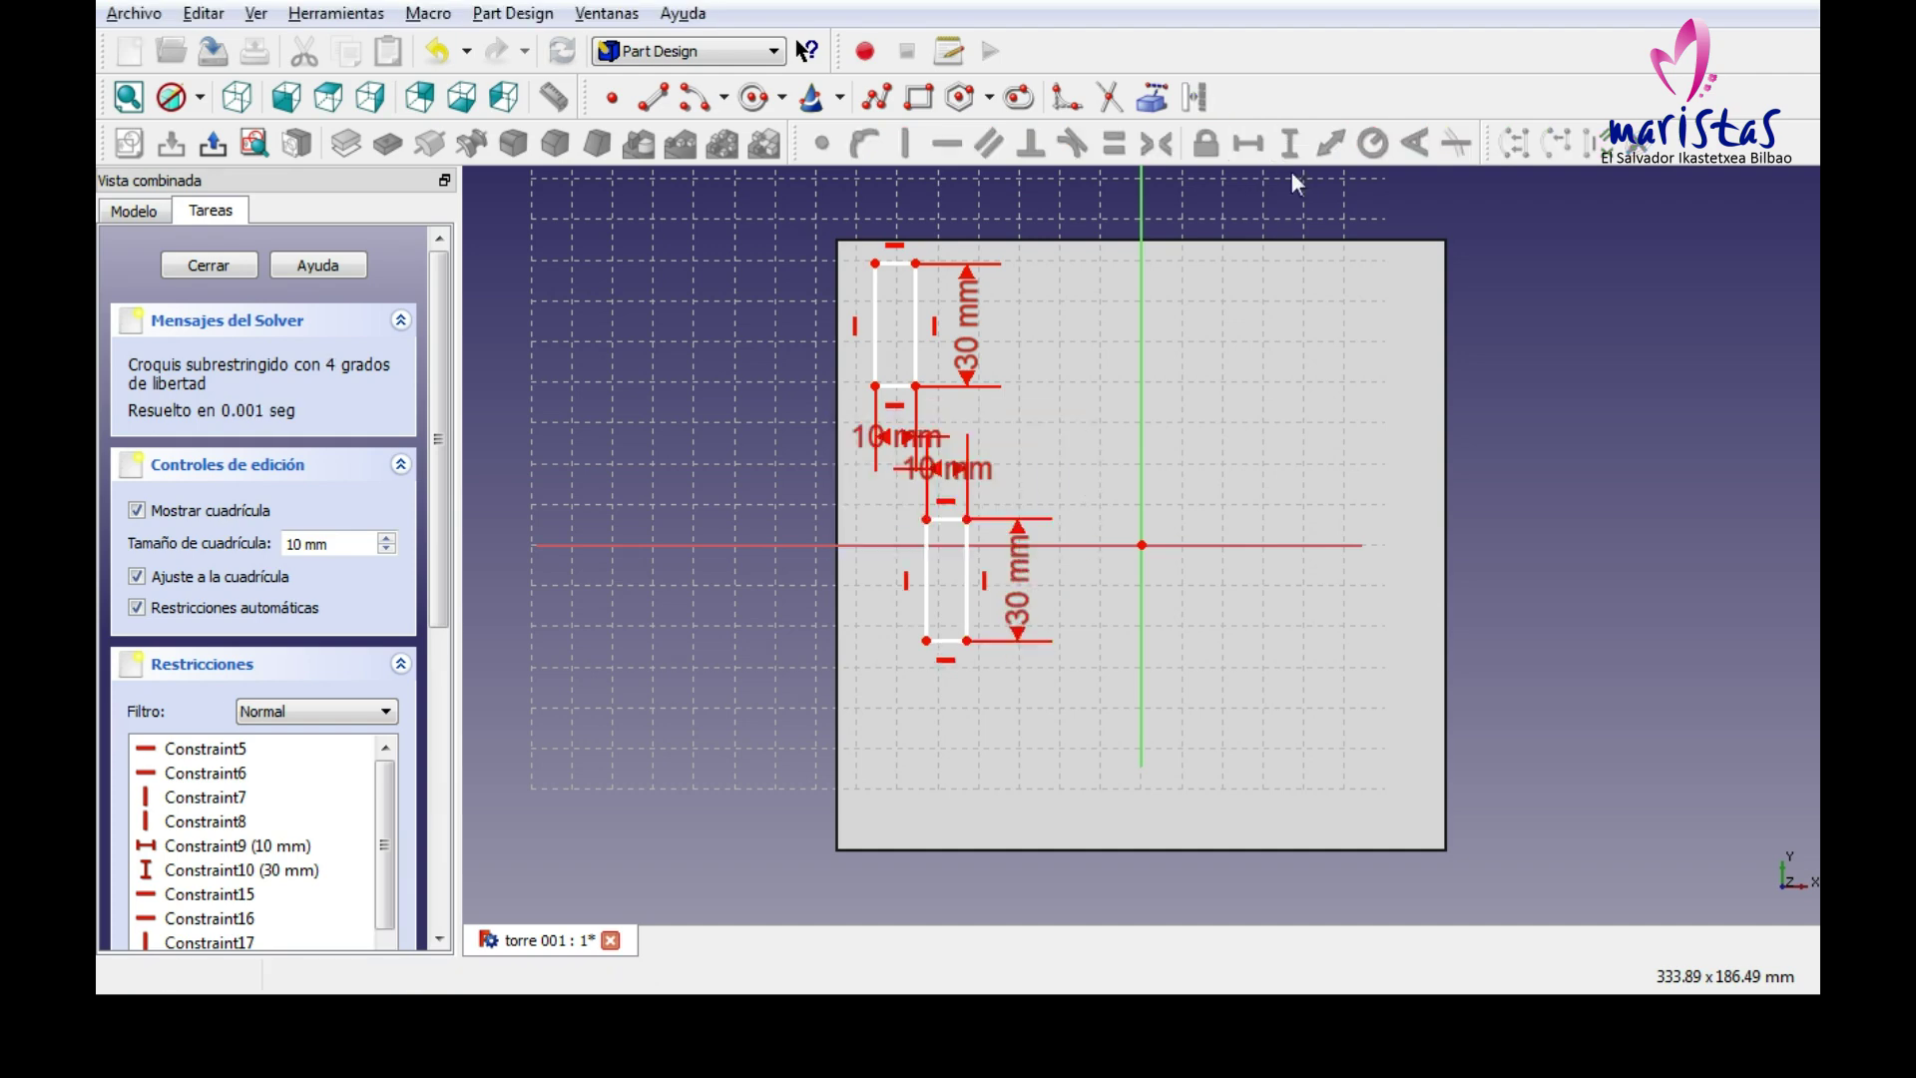
Sketch a third upright rectangle about 10 mm wide below the middle one, near the platform's lower-left corner.
{"action": "left_click", "coordinate": [919, 97]}
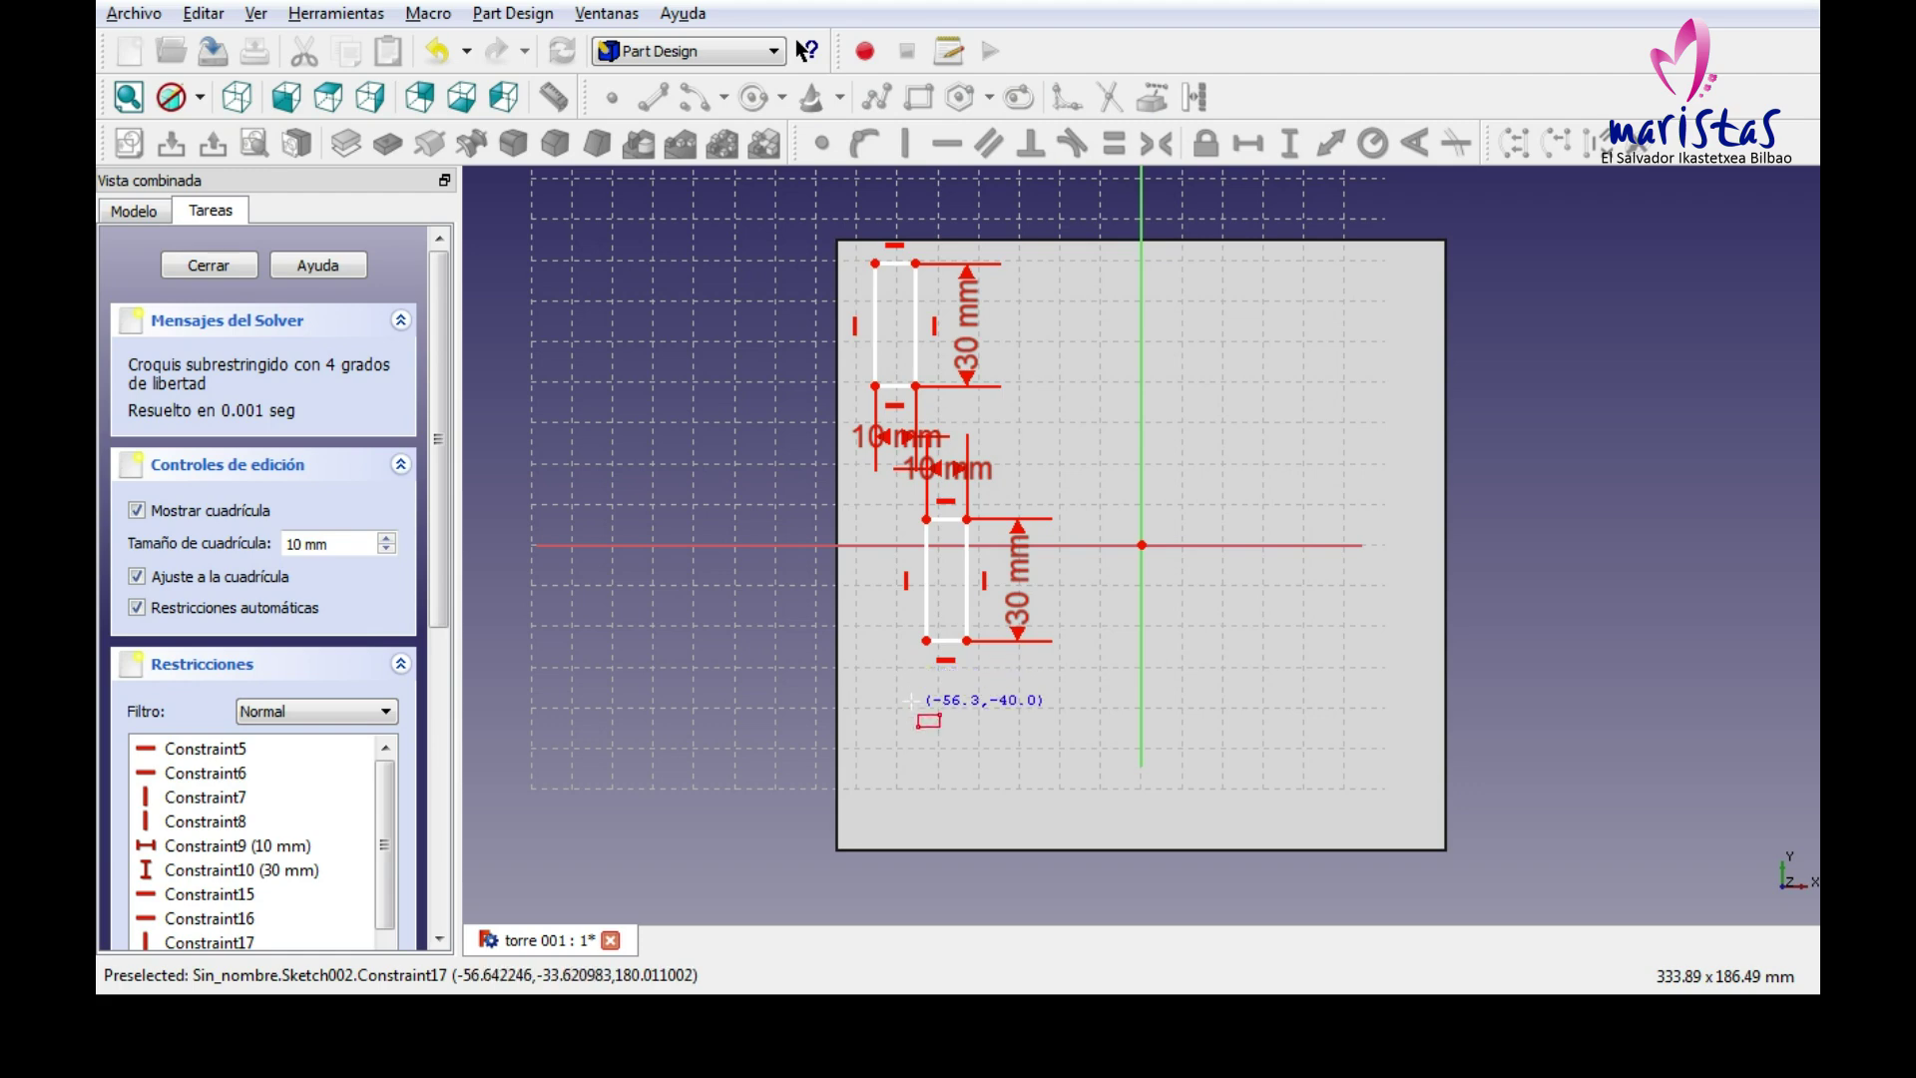
{"action": "left_click", "coordinate": [911, 708]}
{"action": "left_click", "coordinate": [952, 802]}
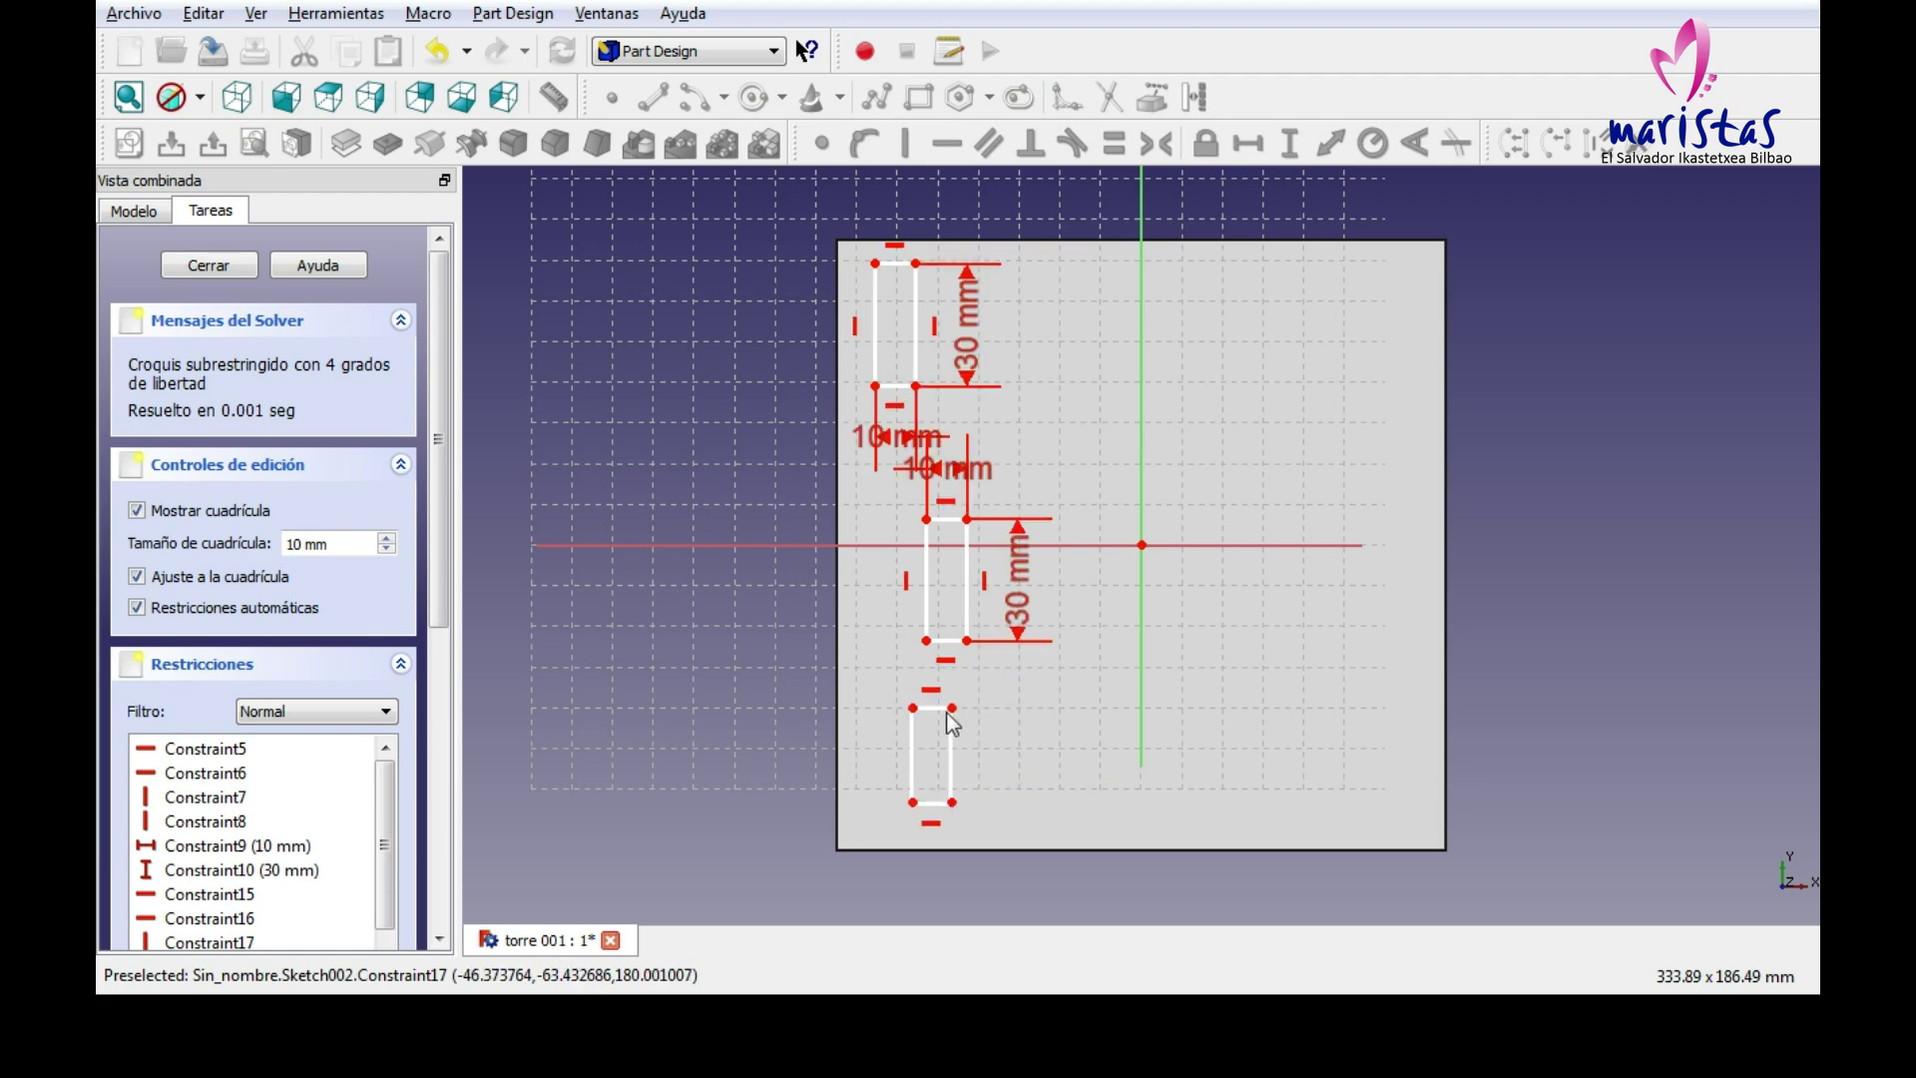
Constrain the lowest rectangle's width to 10 mm and its height to 30 mm.
{"action": "left_click", "coordinate": [1248, 143]}
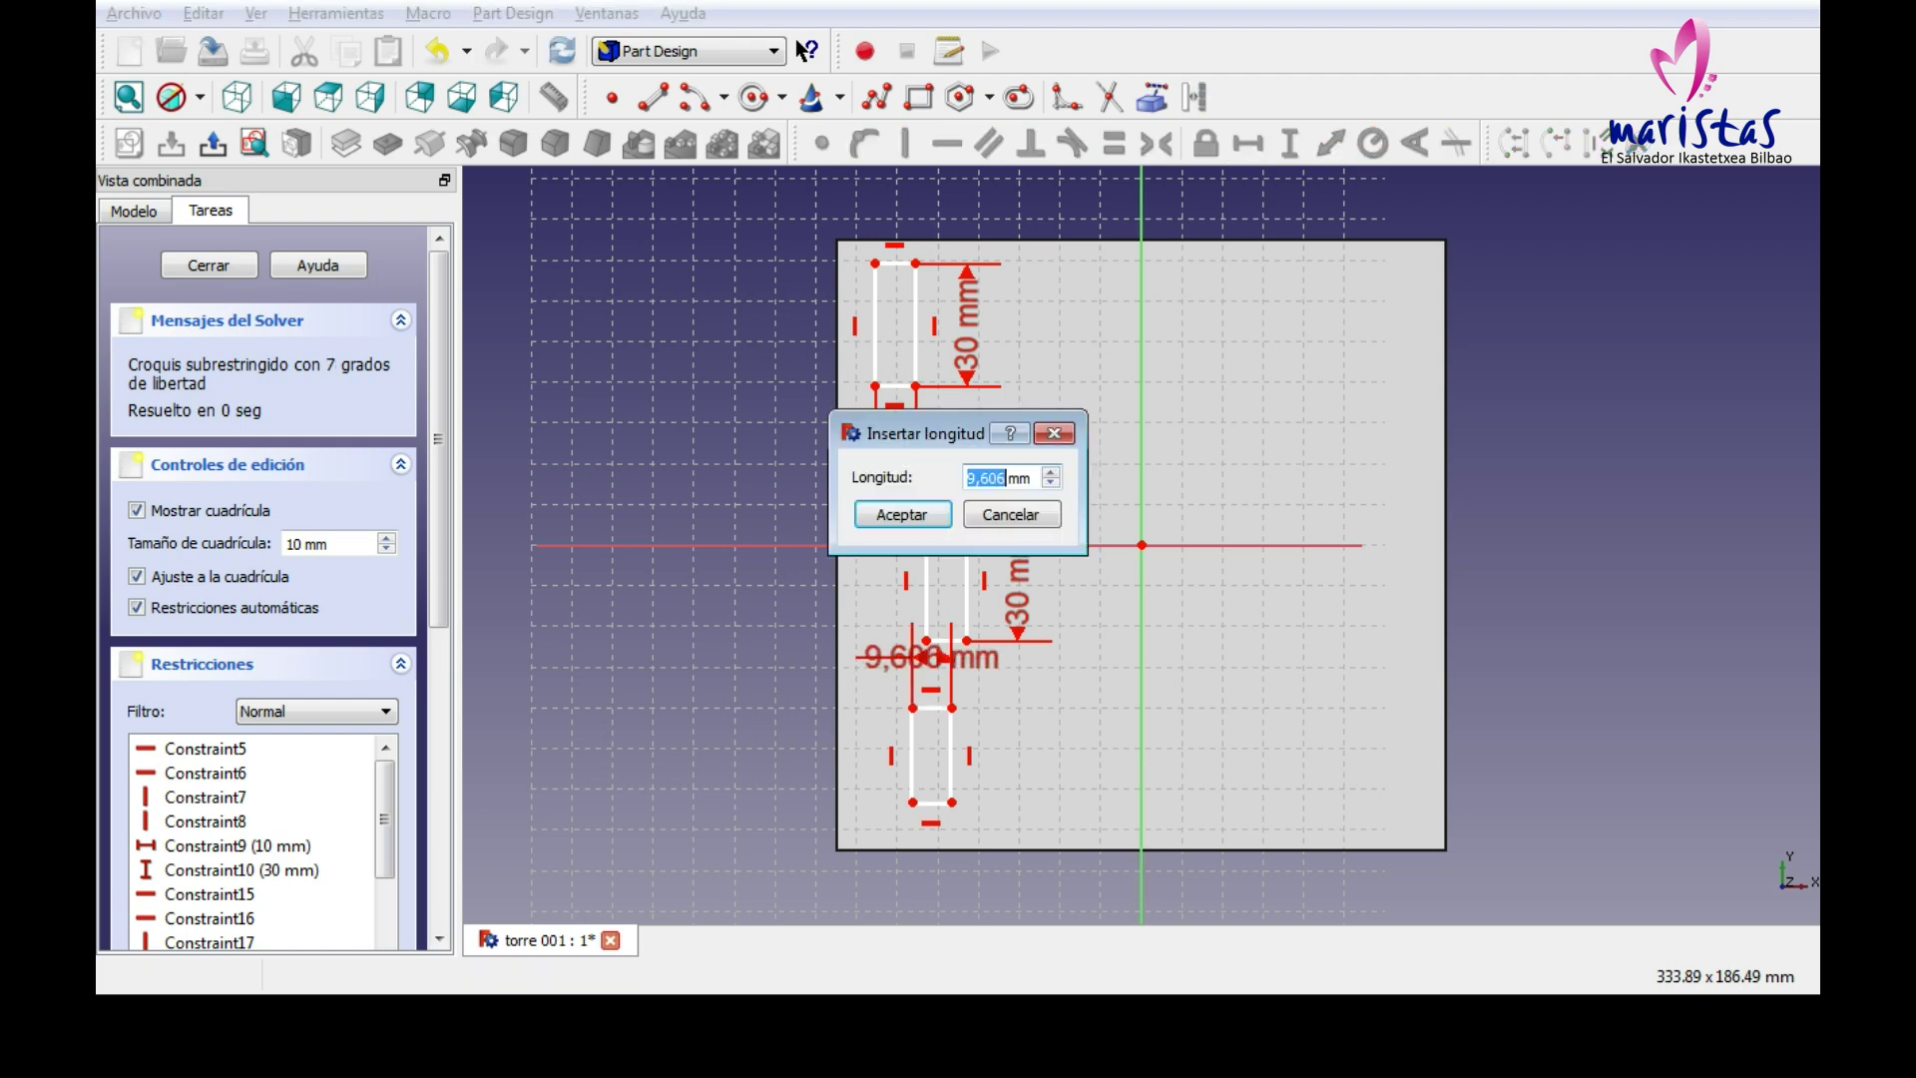
{"action": "type", "text": "10"}
{"action": "key", "text": "Return"}
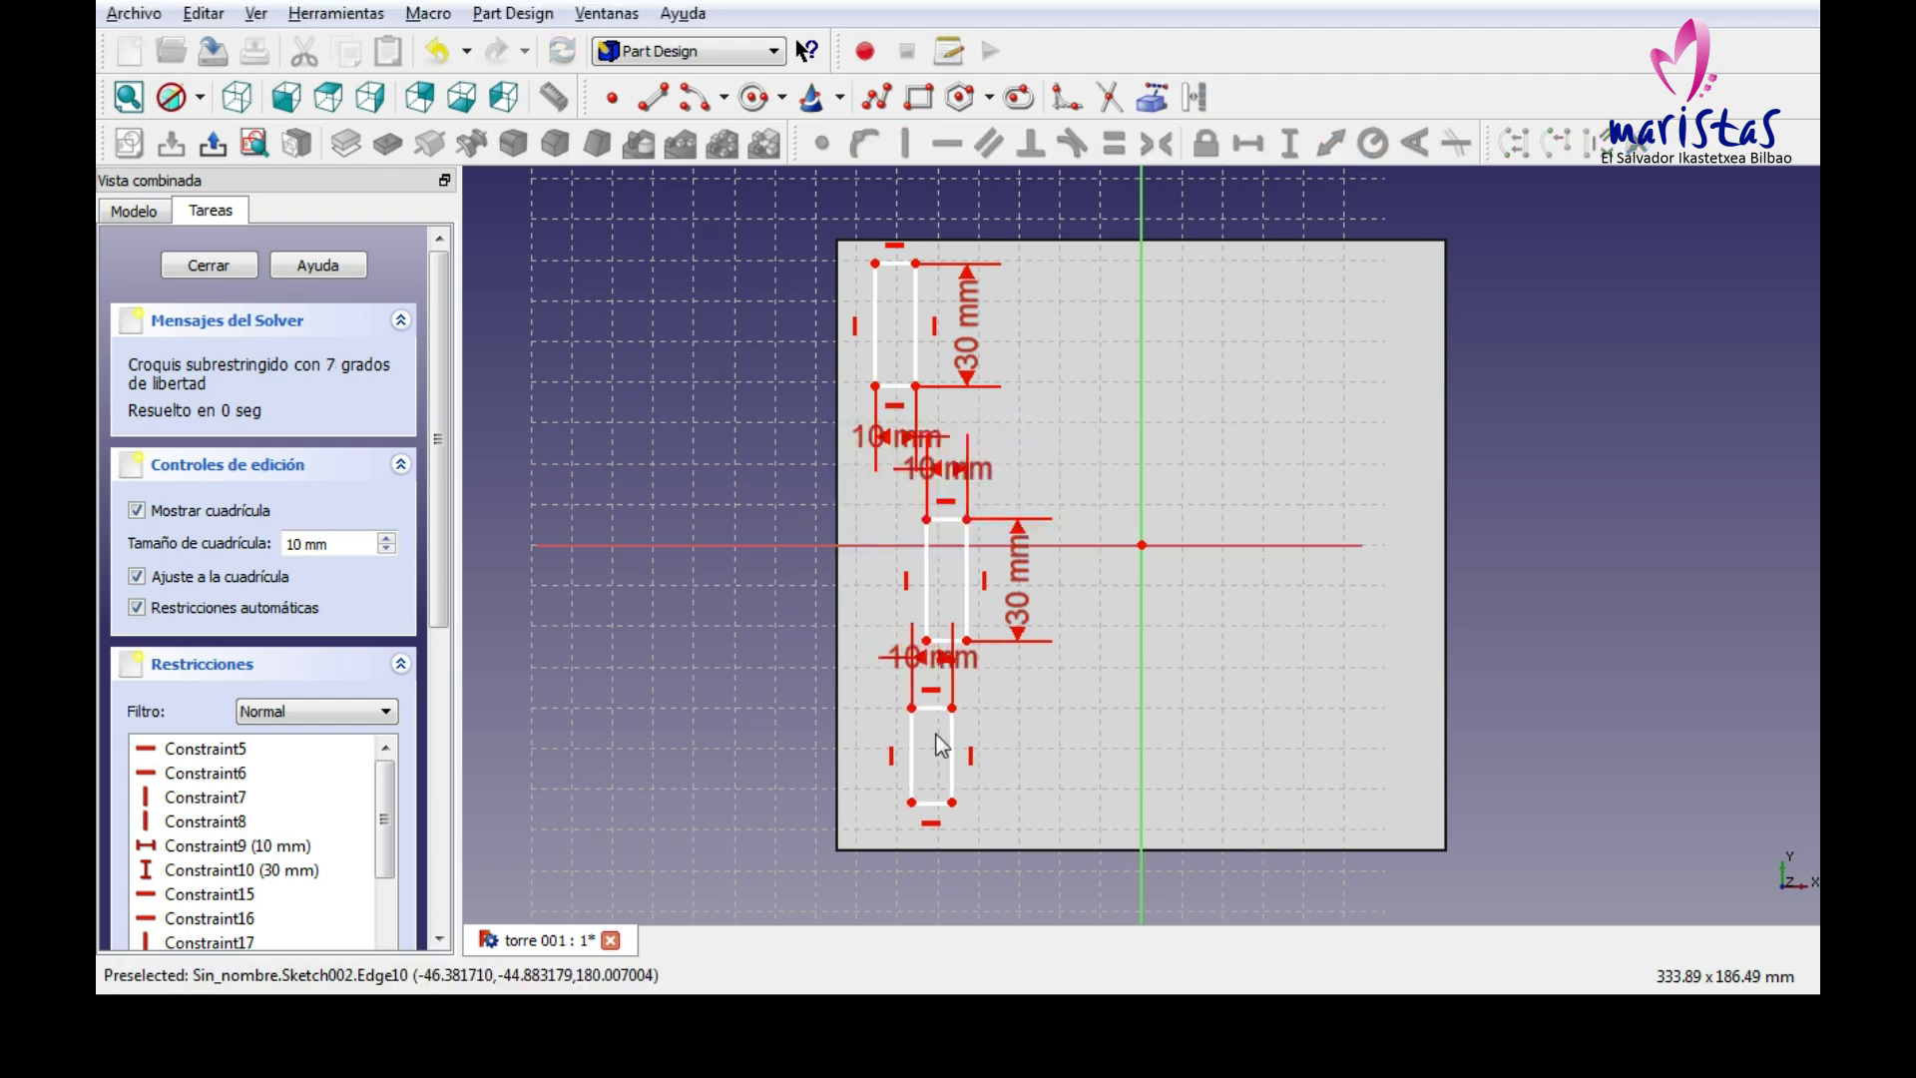
{"action": "left_click", "coordinate": [956, 750]}
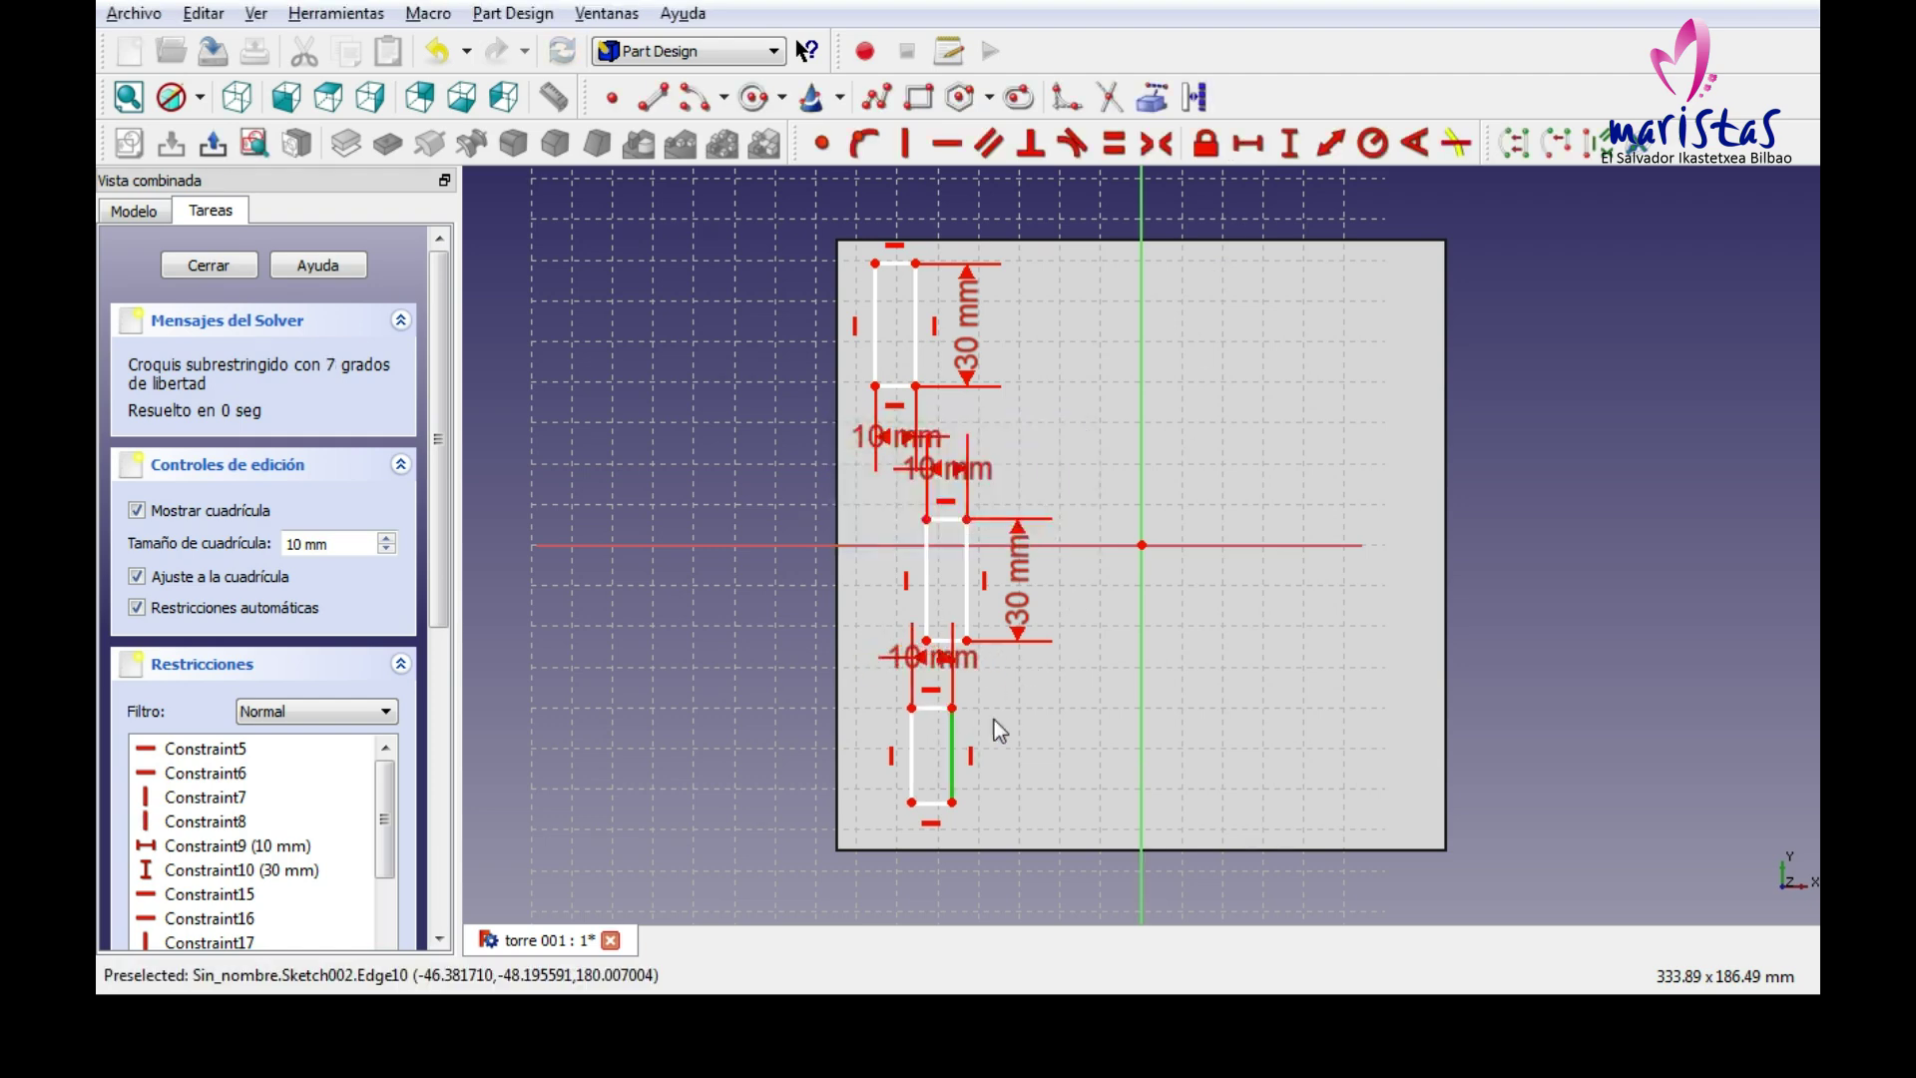
{"action": "left_click", "coordinate": [1290, 143]}
{"action": "type", "text": "30"}
{"action": "key", "text": "Return"}
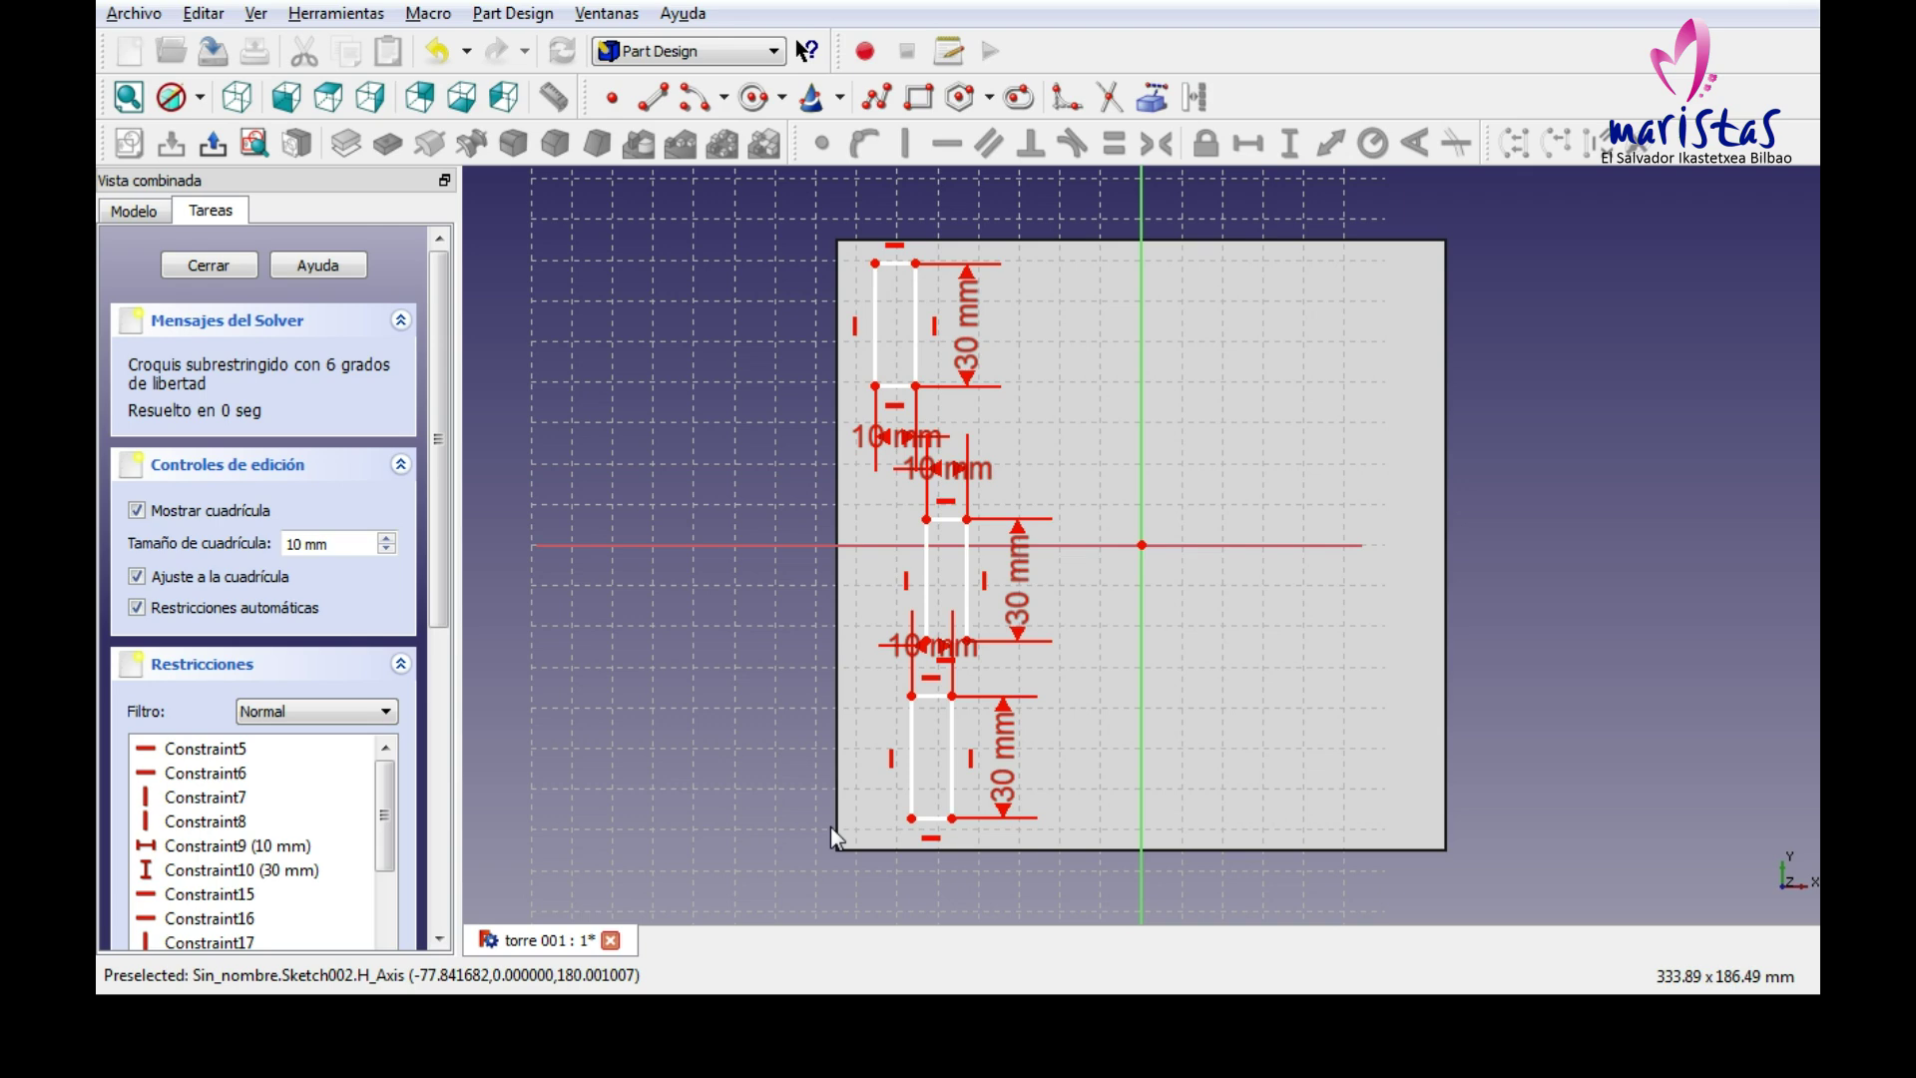
Link all four outer edges of the platform's top face into the sketch as external geometry.
{"action": "left_click", "coordinate": [1160, 104]}
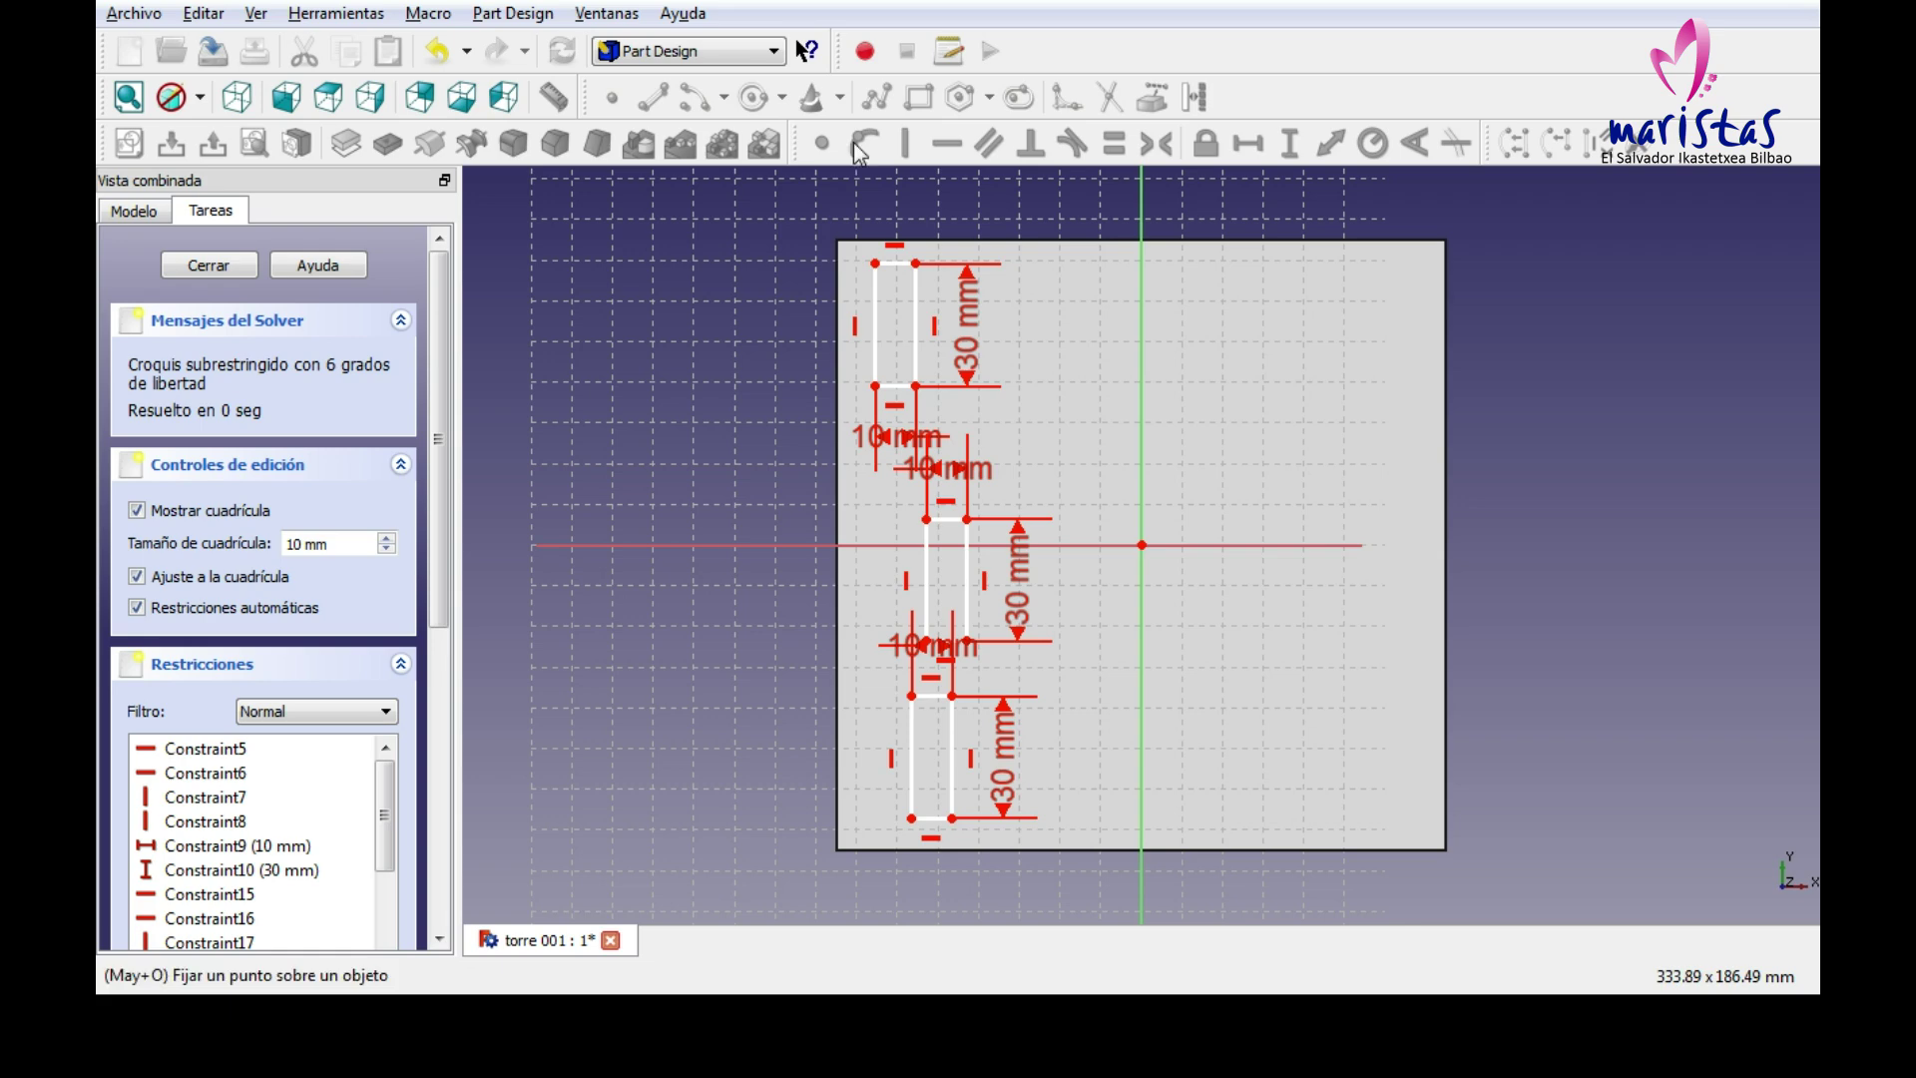
{"action": "left_click", "coordinate": [836, 297]}
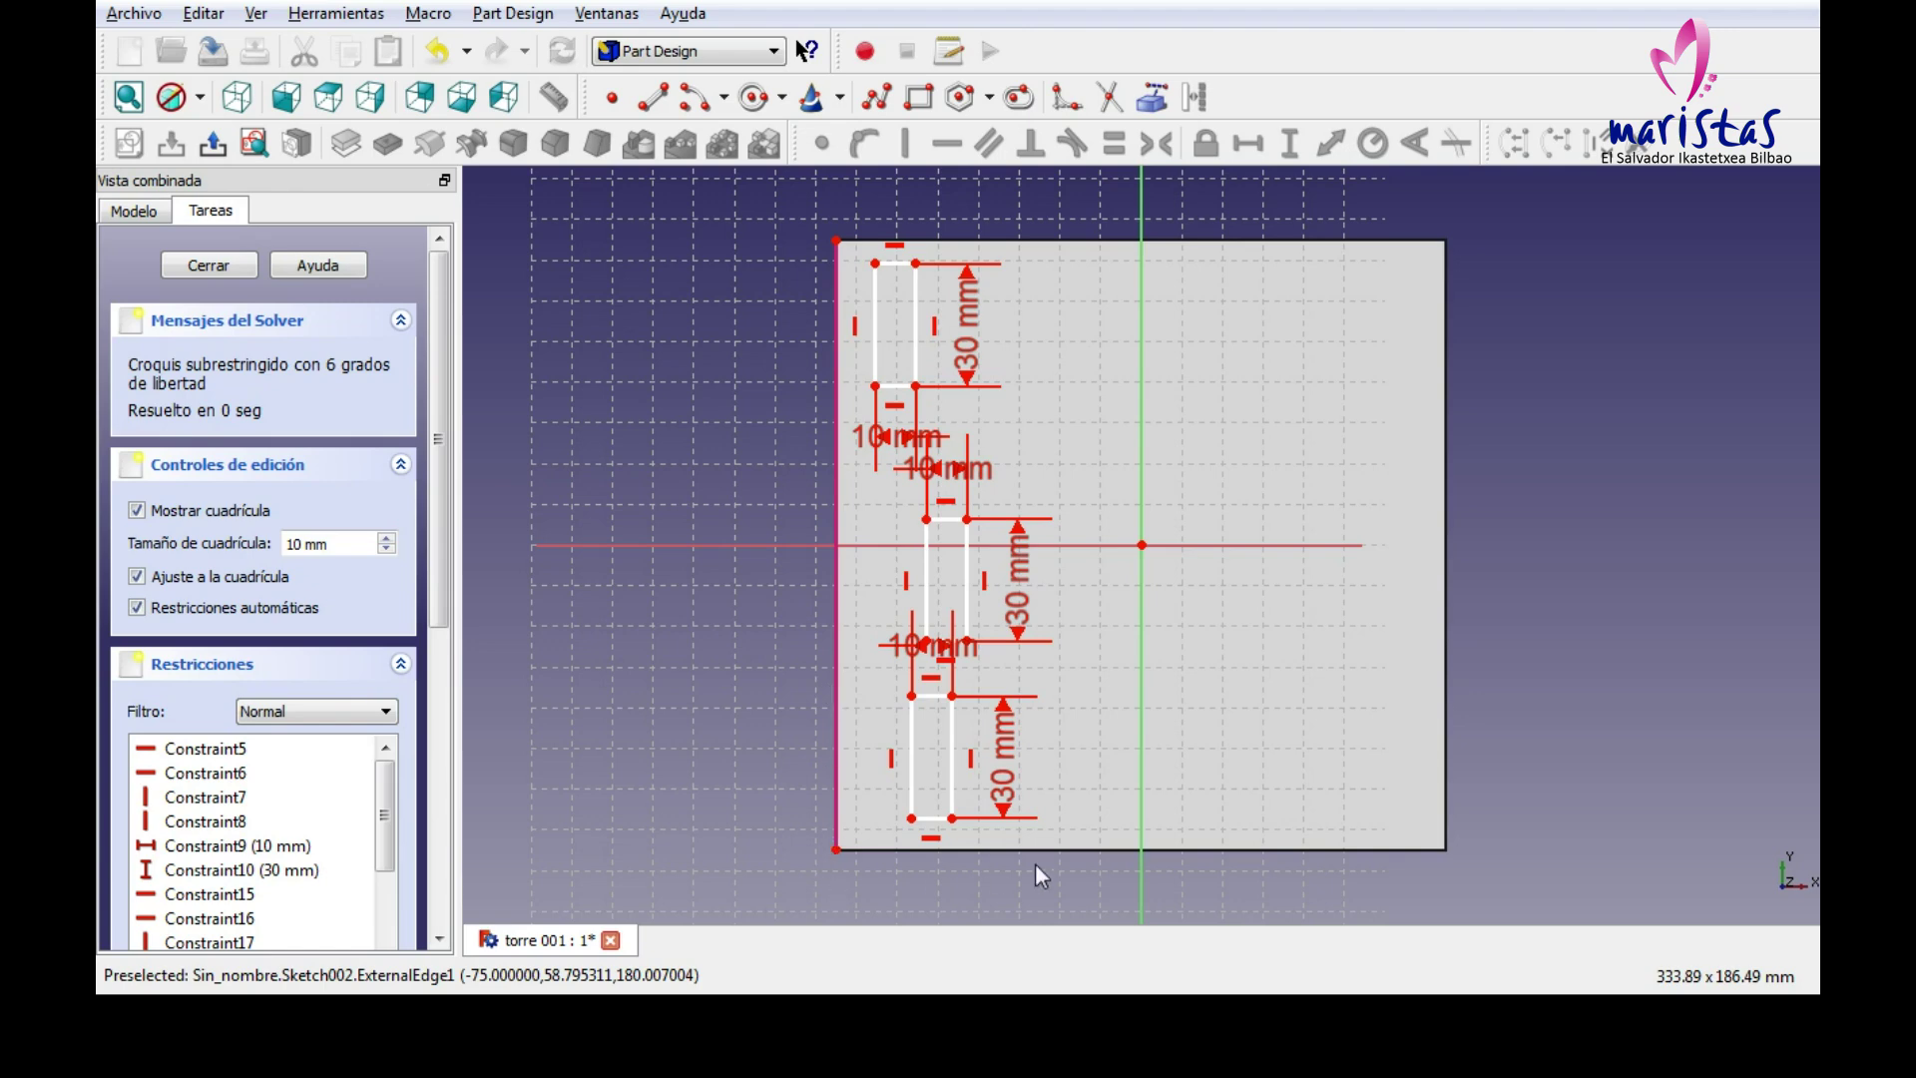
{"action": "left_click", "coordinate": [1148, 106]}
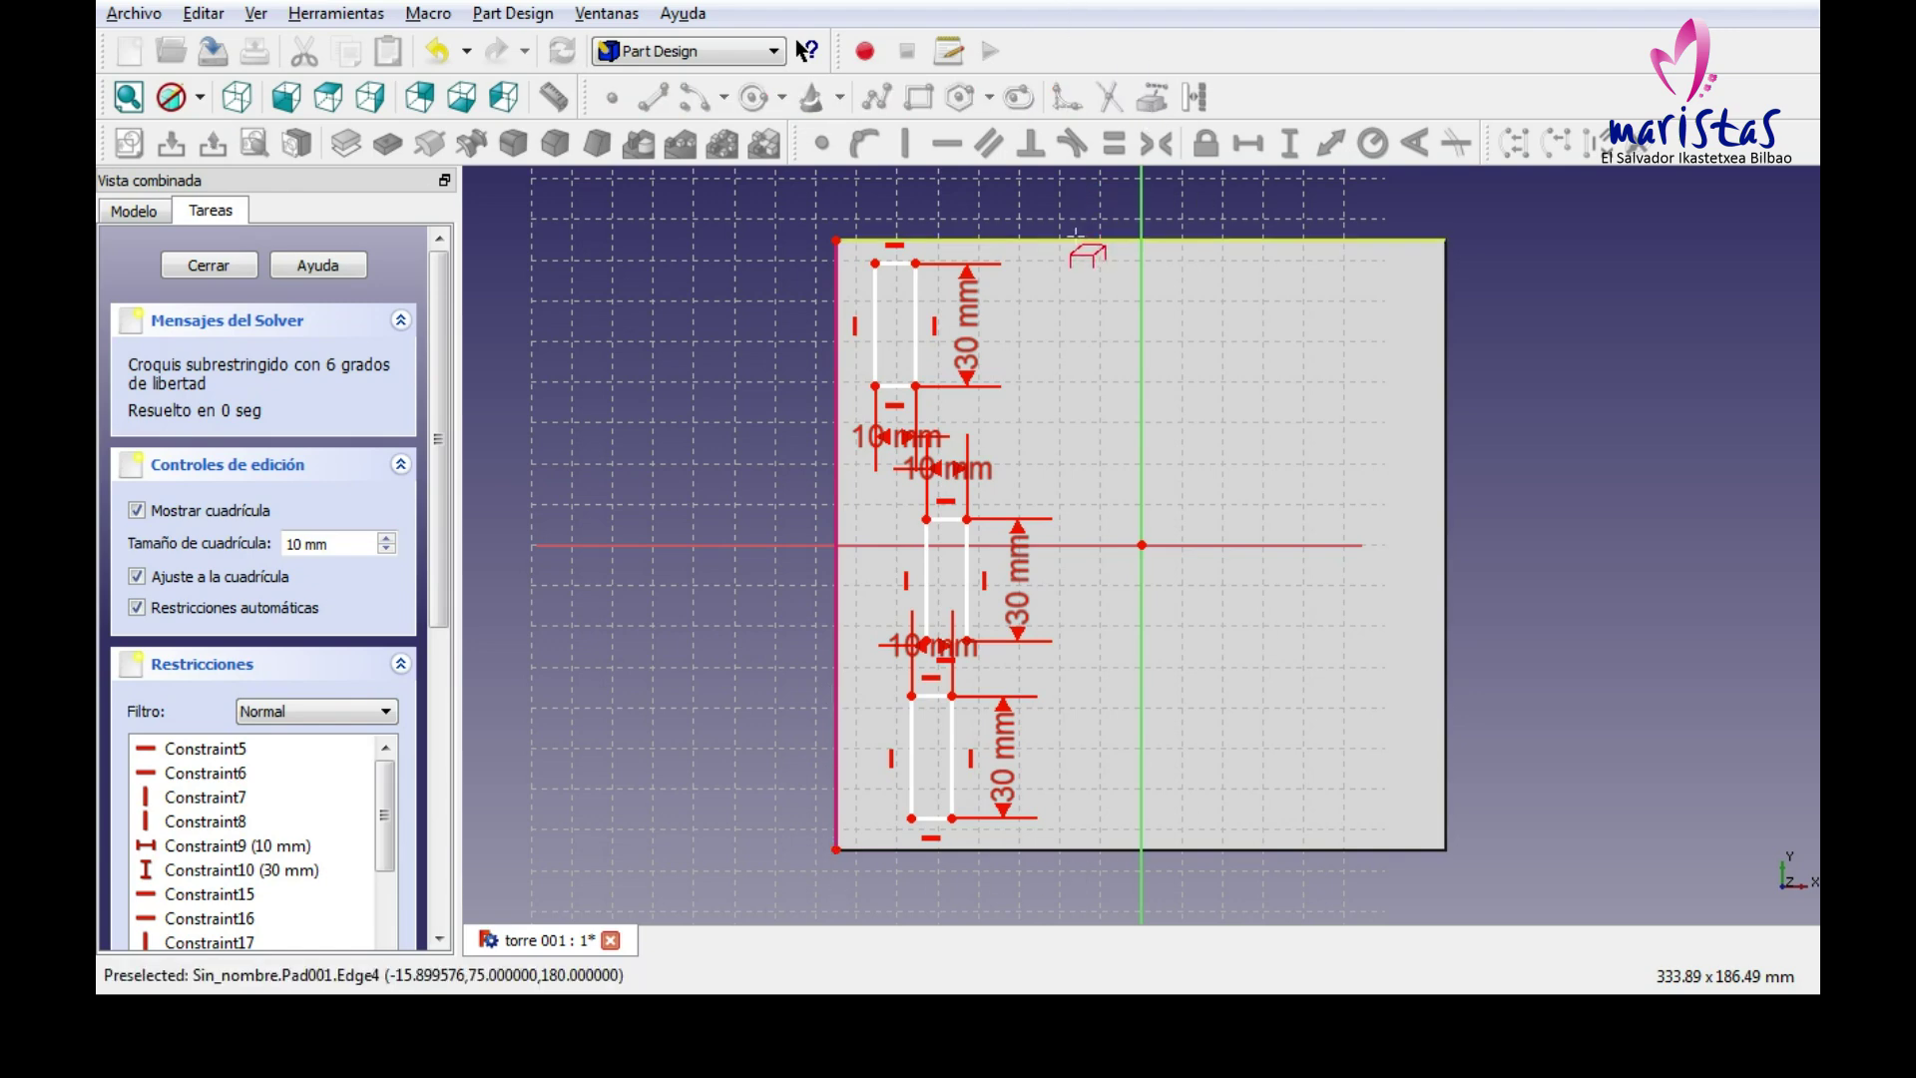
{"action": "left_click", "coordinate": [1076, 237]}
{"action": "left_click", "coordinate": [1148, 106]}
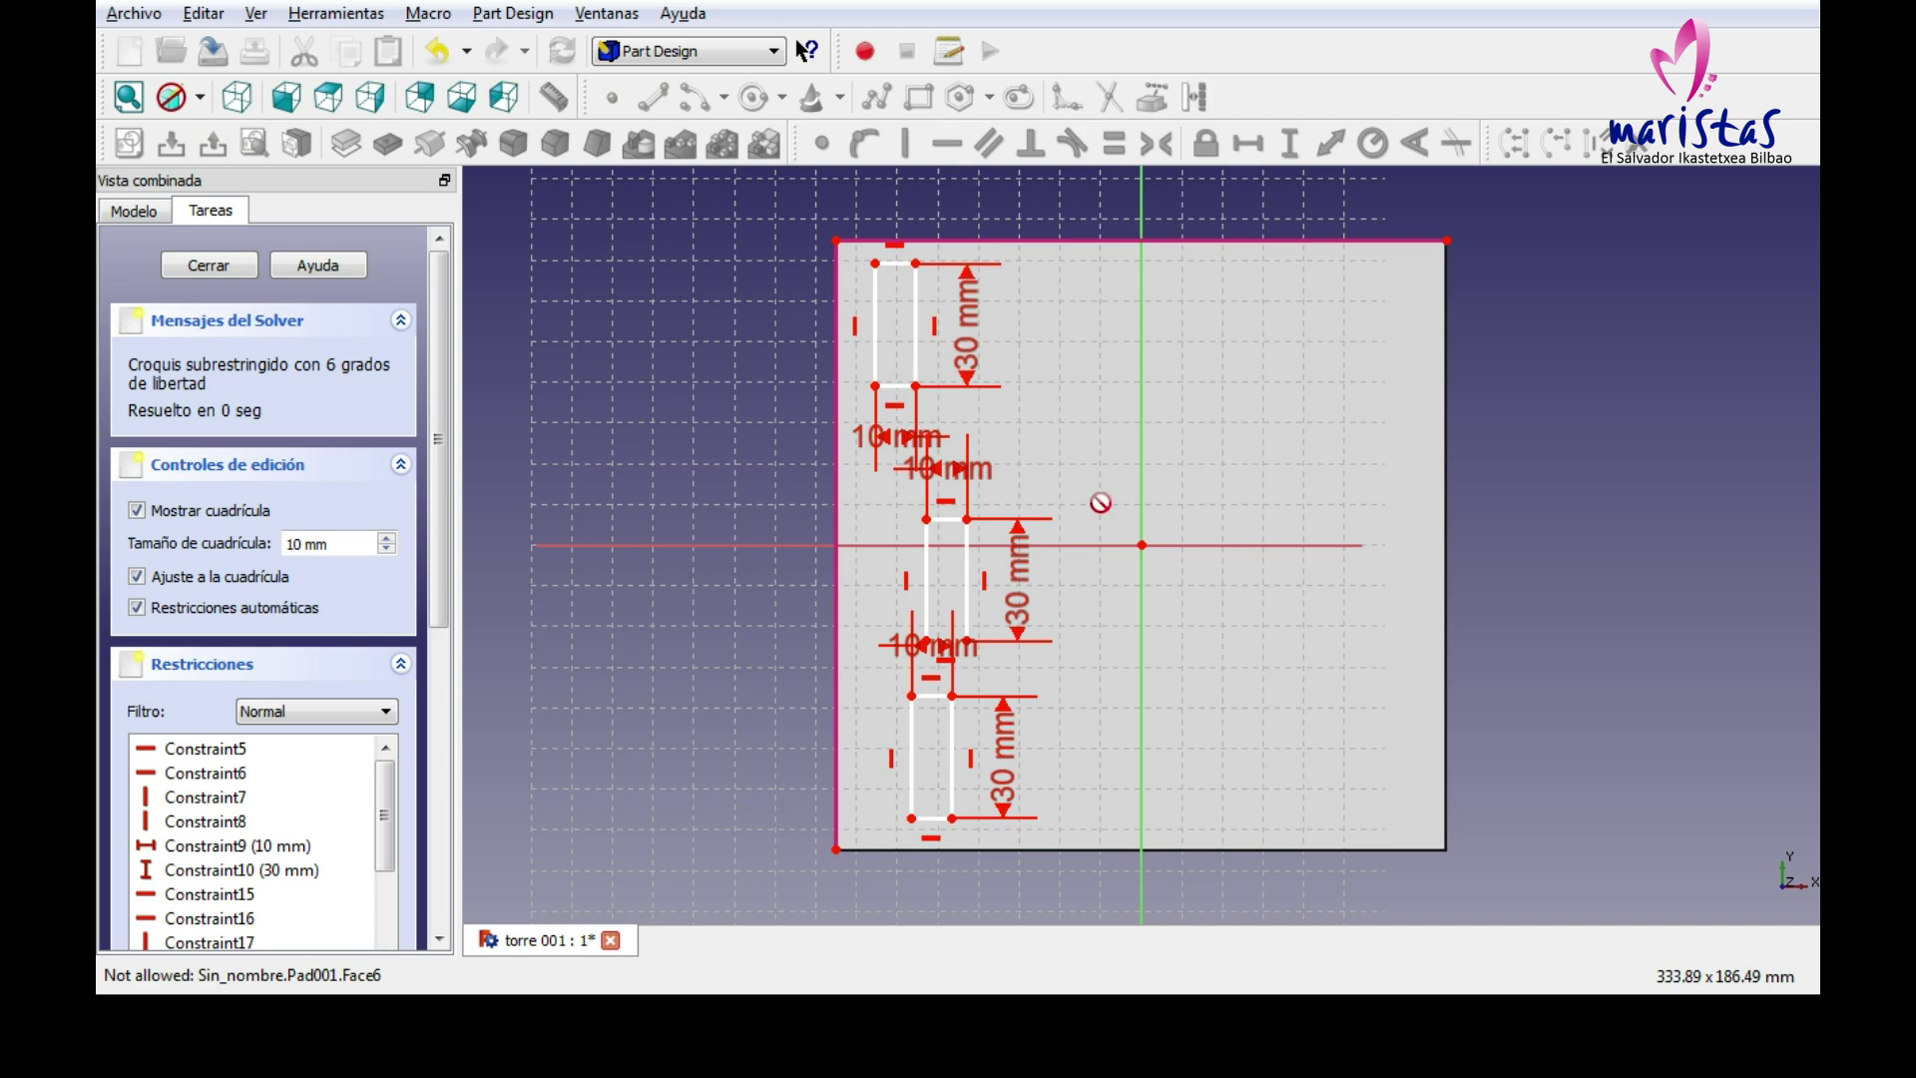
{"action": "left_click", "coordinate": [1233, 849]}
{"action": "left_click", "coordinate": [1152, 99]}
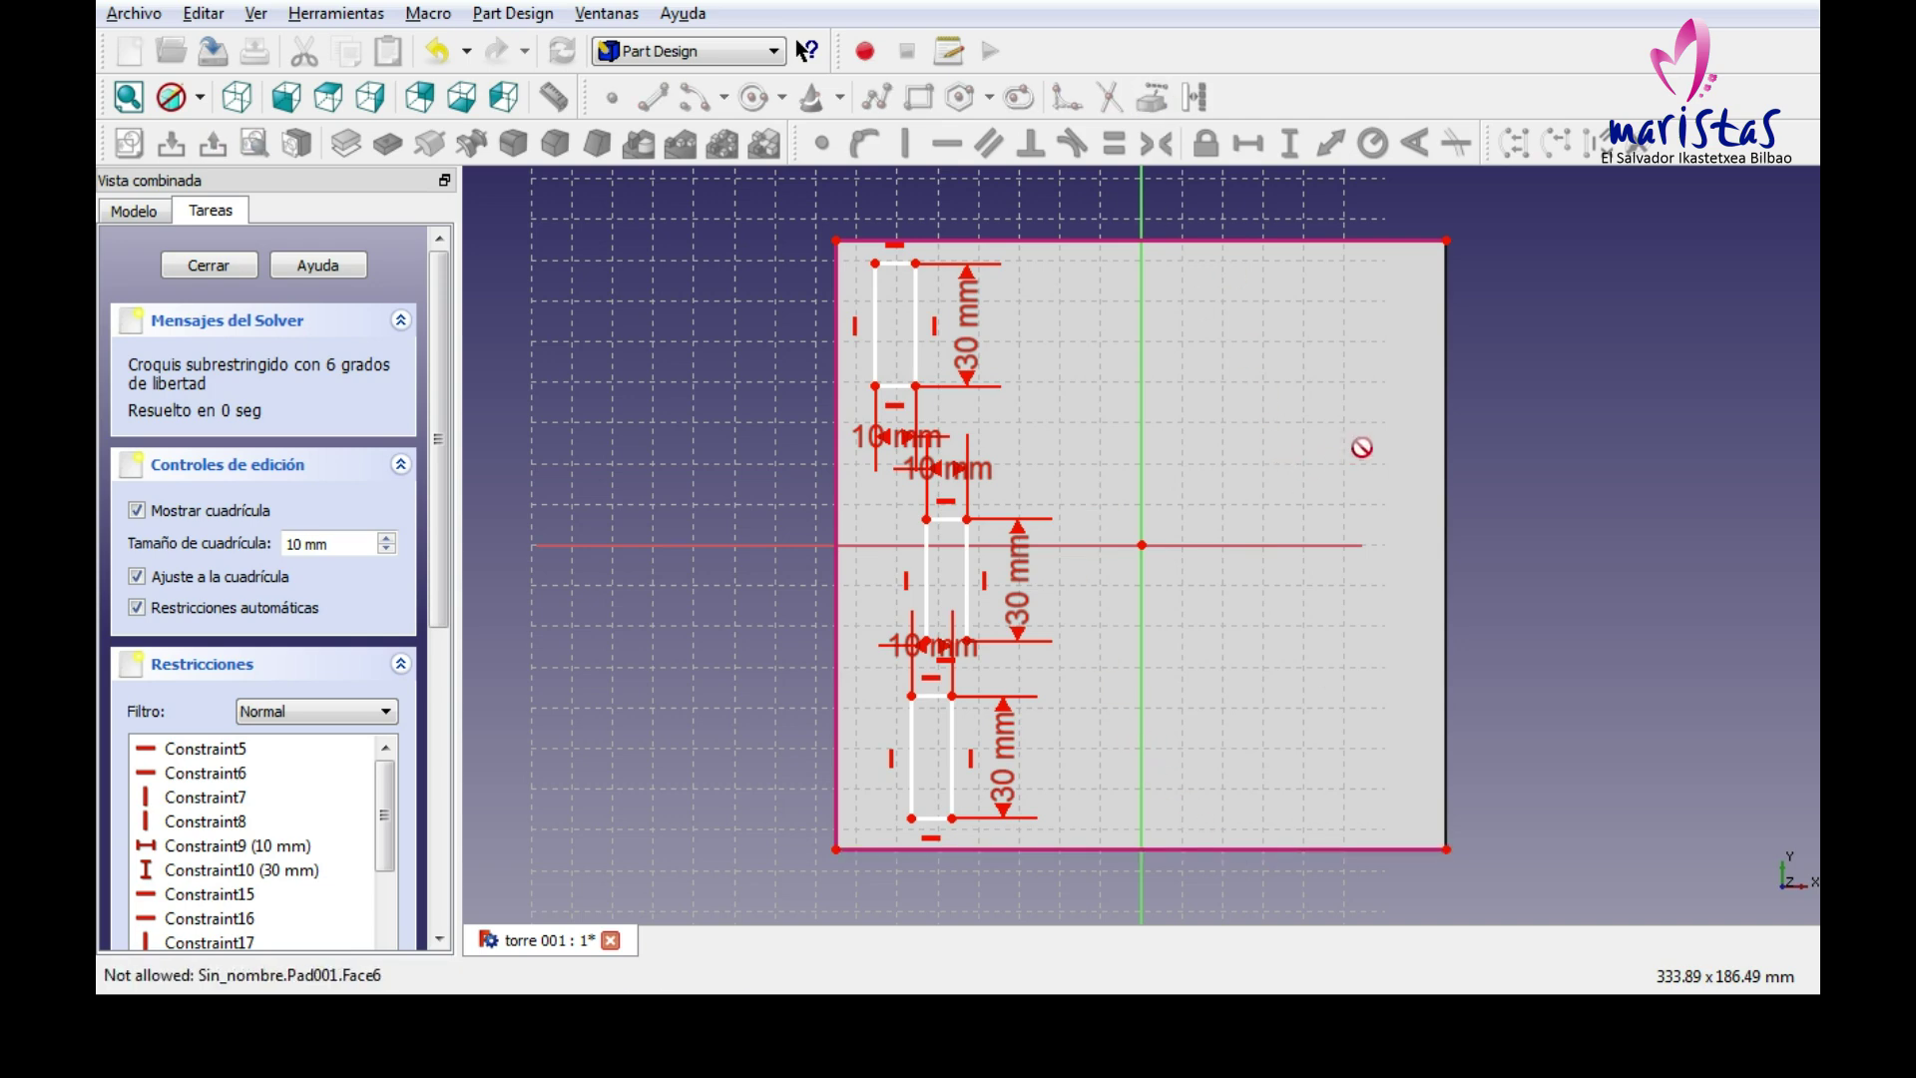
{"action": "left_click", "coordinate": [1448, 459]}
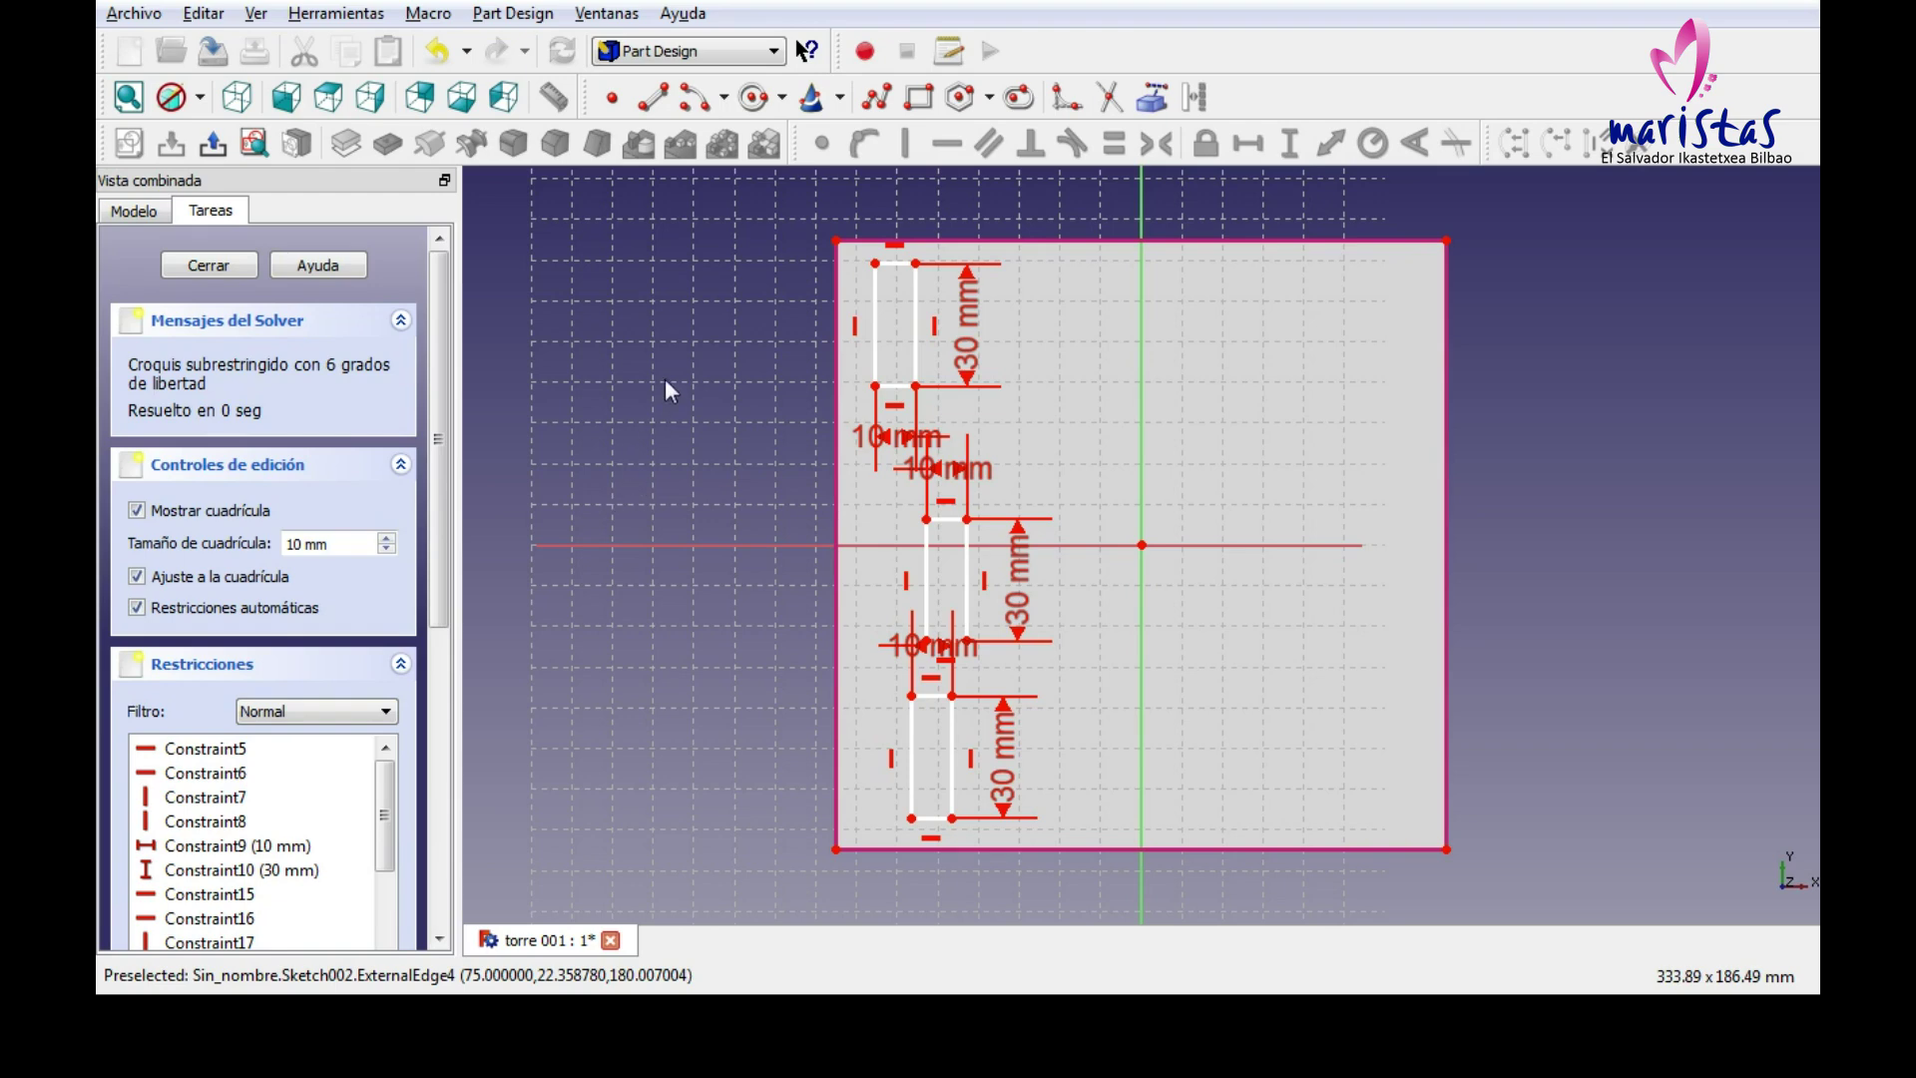
Make the upper rectangle's upper-left corner coincident with the platform's upper-left corner.
{"action": "left_click", "coordinate": [876, 263]}
{"action": "left_click", "coordinate": [835, 240]}
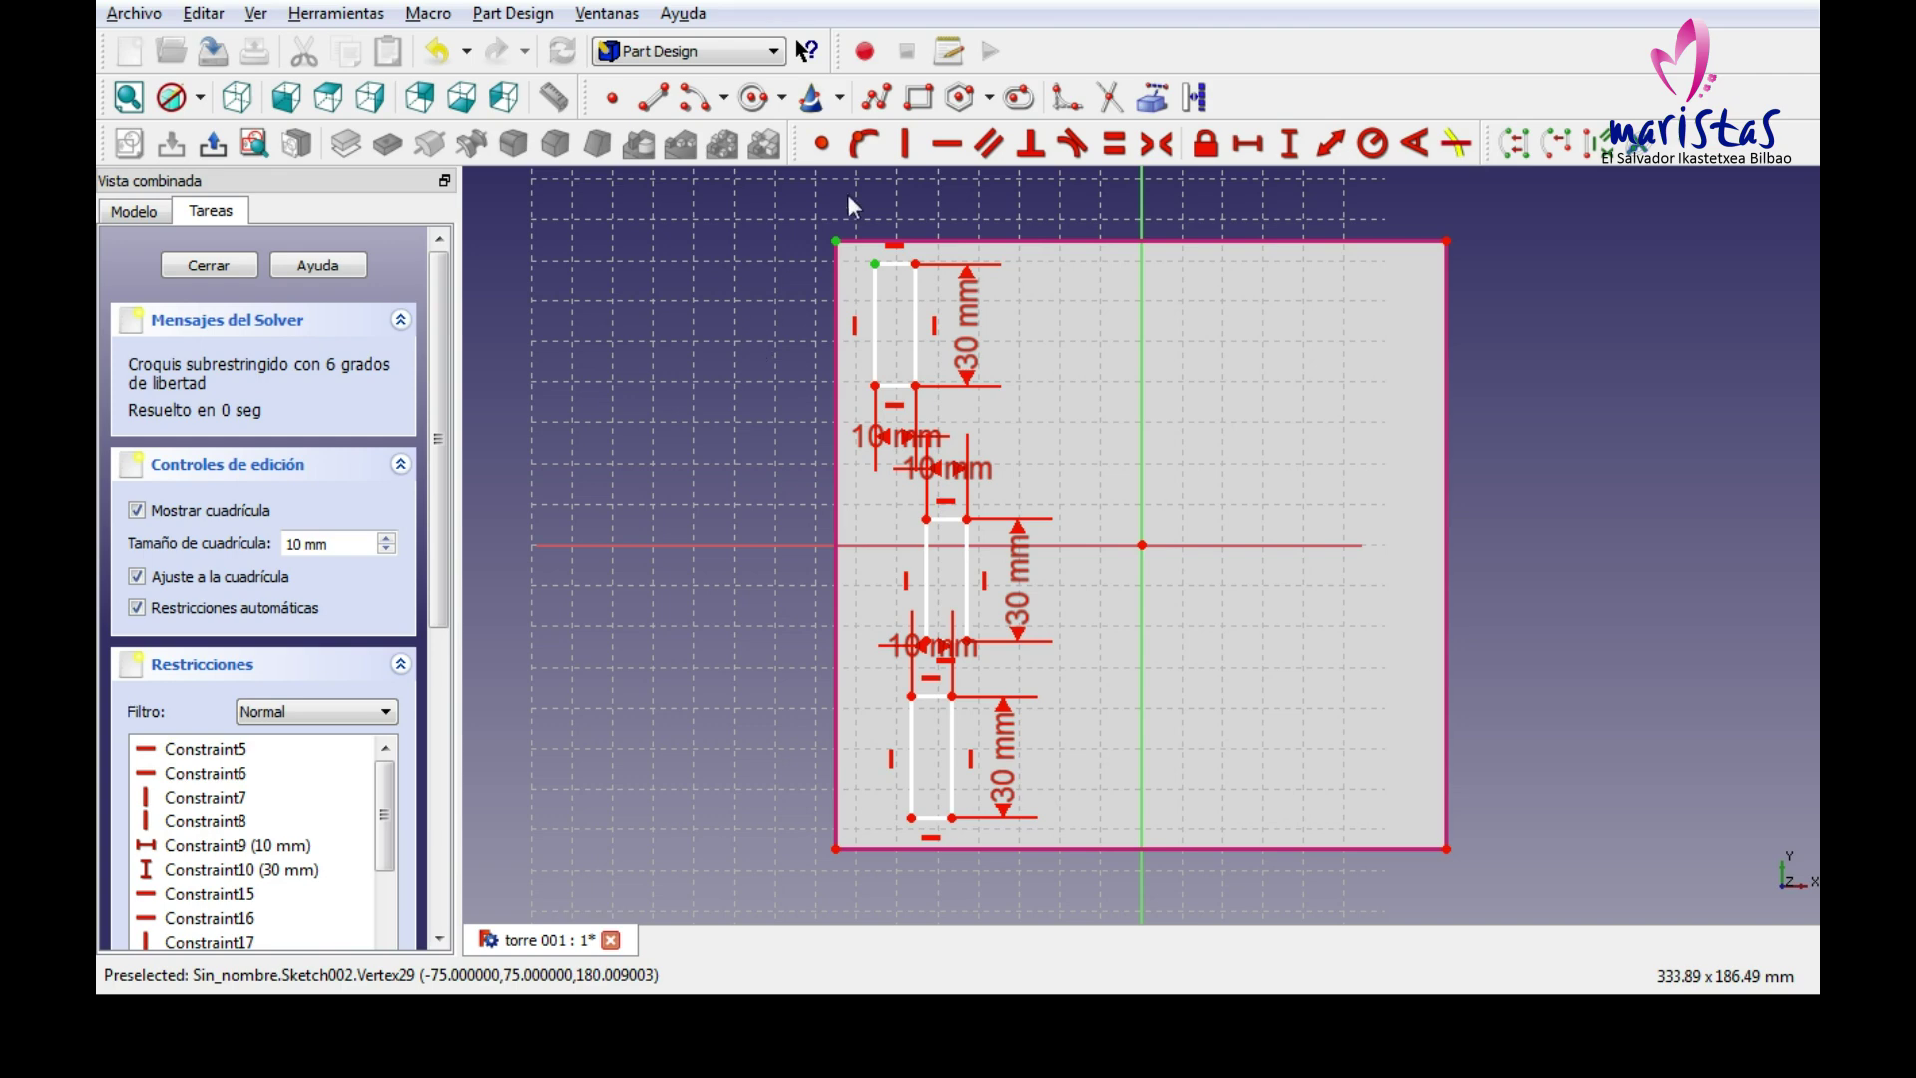
{"action": "left_click", "coordinate": [821, 150]}
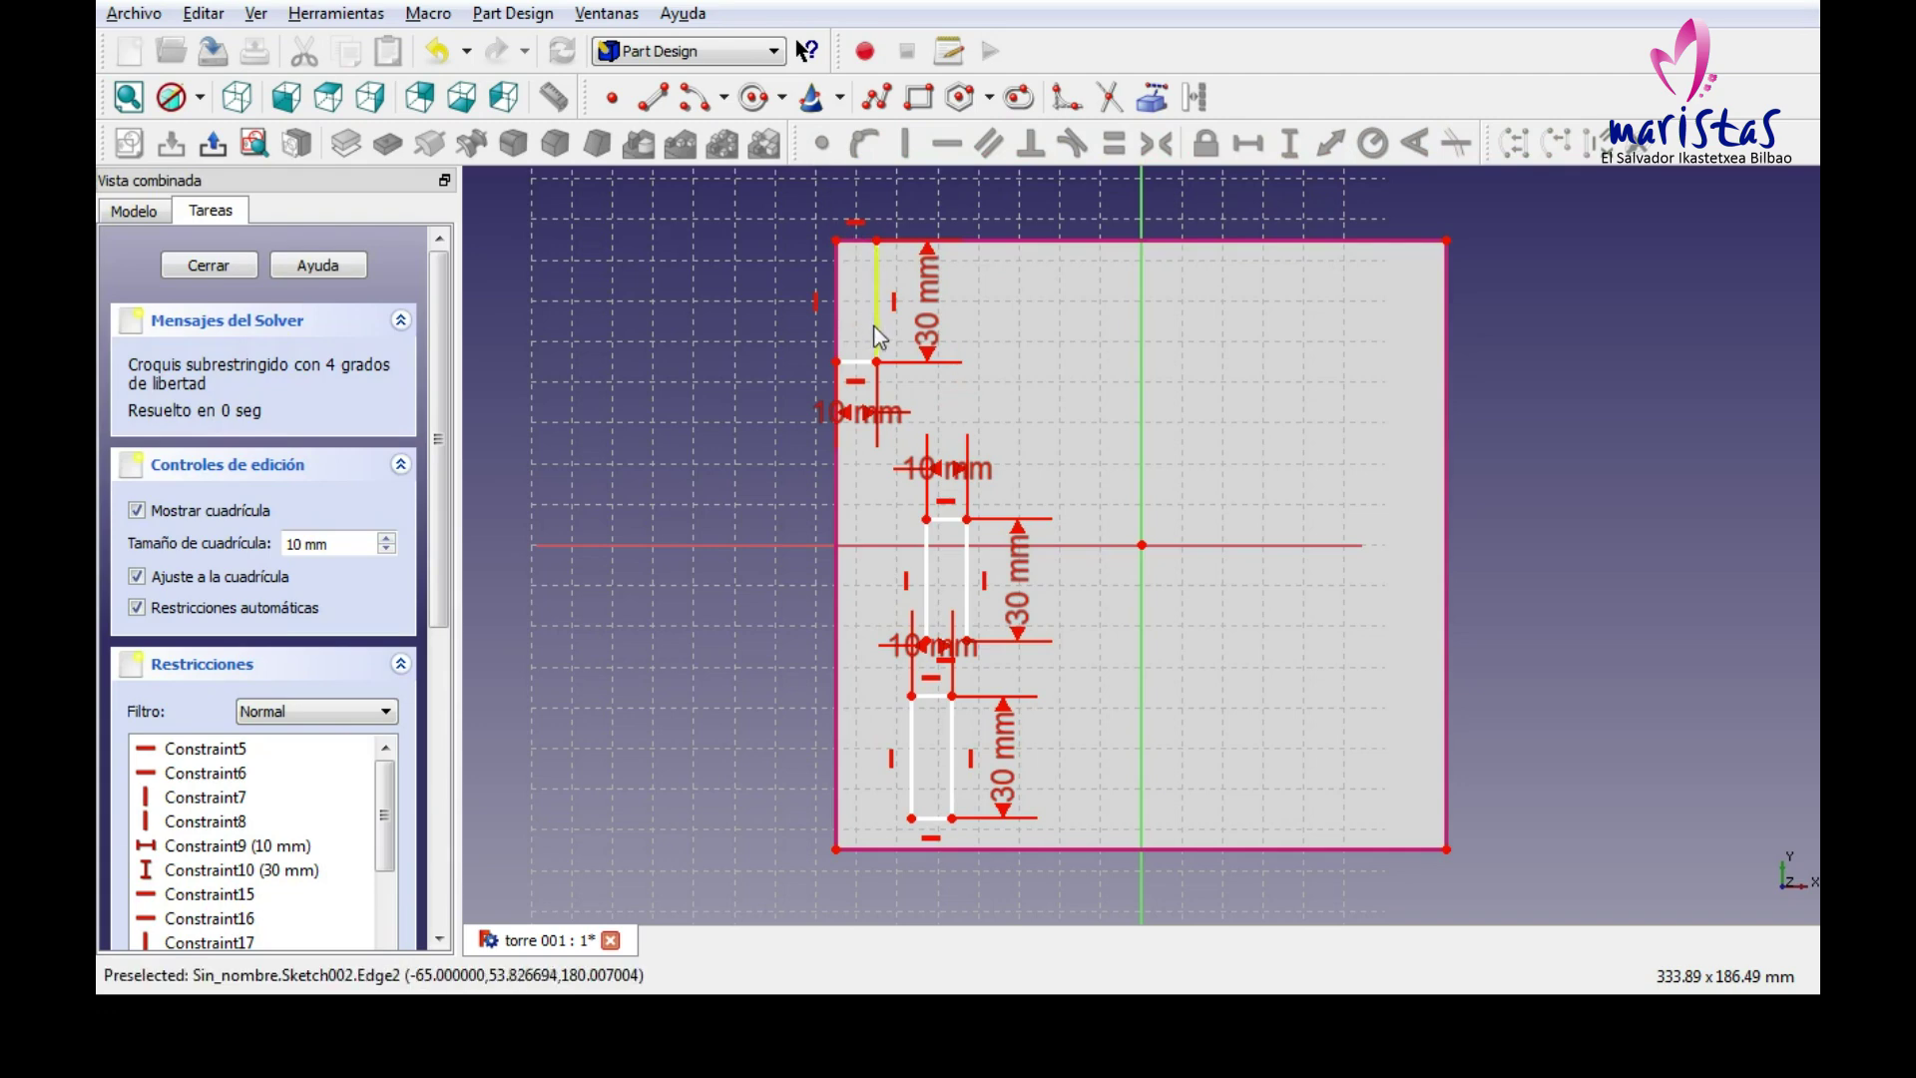
Make the lowest rectangle's lower-left corner coincident with the platform's lower-left corner.
{"action": "left_click", "coordinate": [912, 818]}
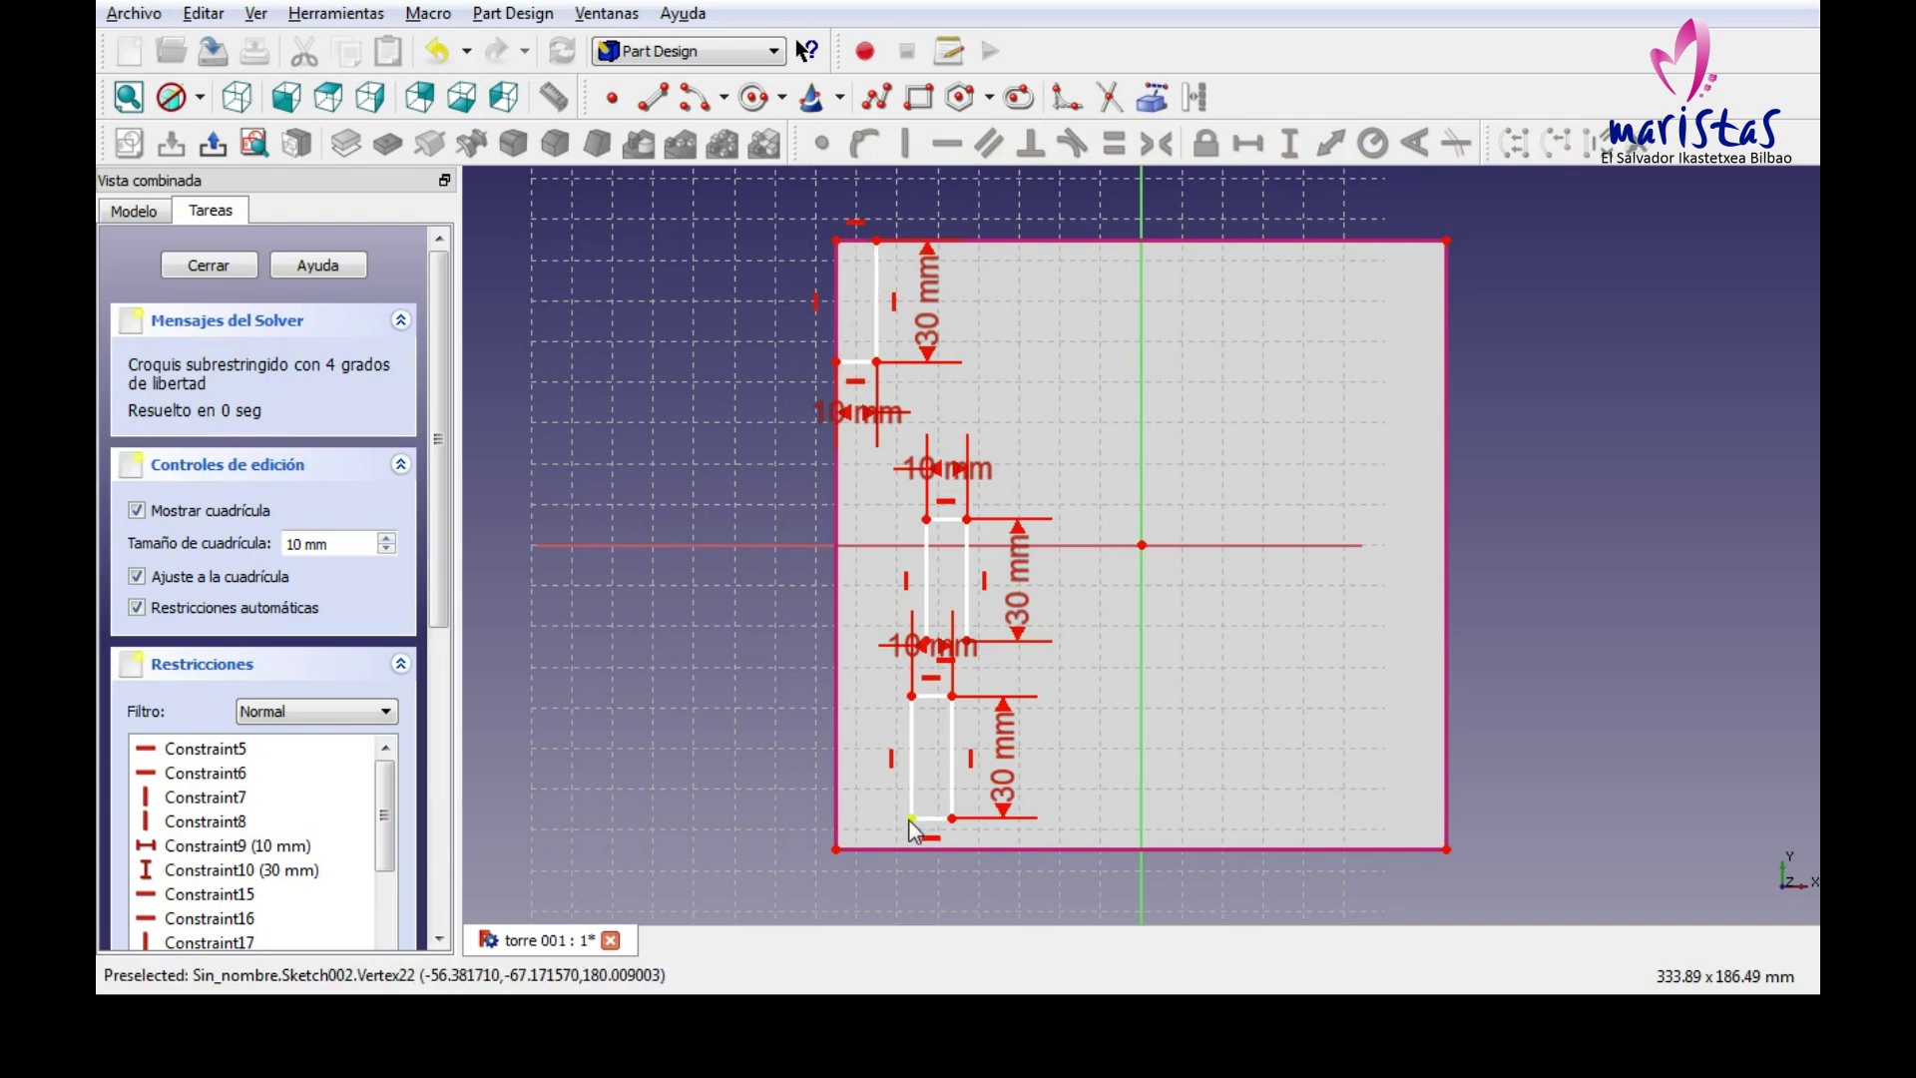
{"action": "left_click", "coordinate": [836, 849]}
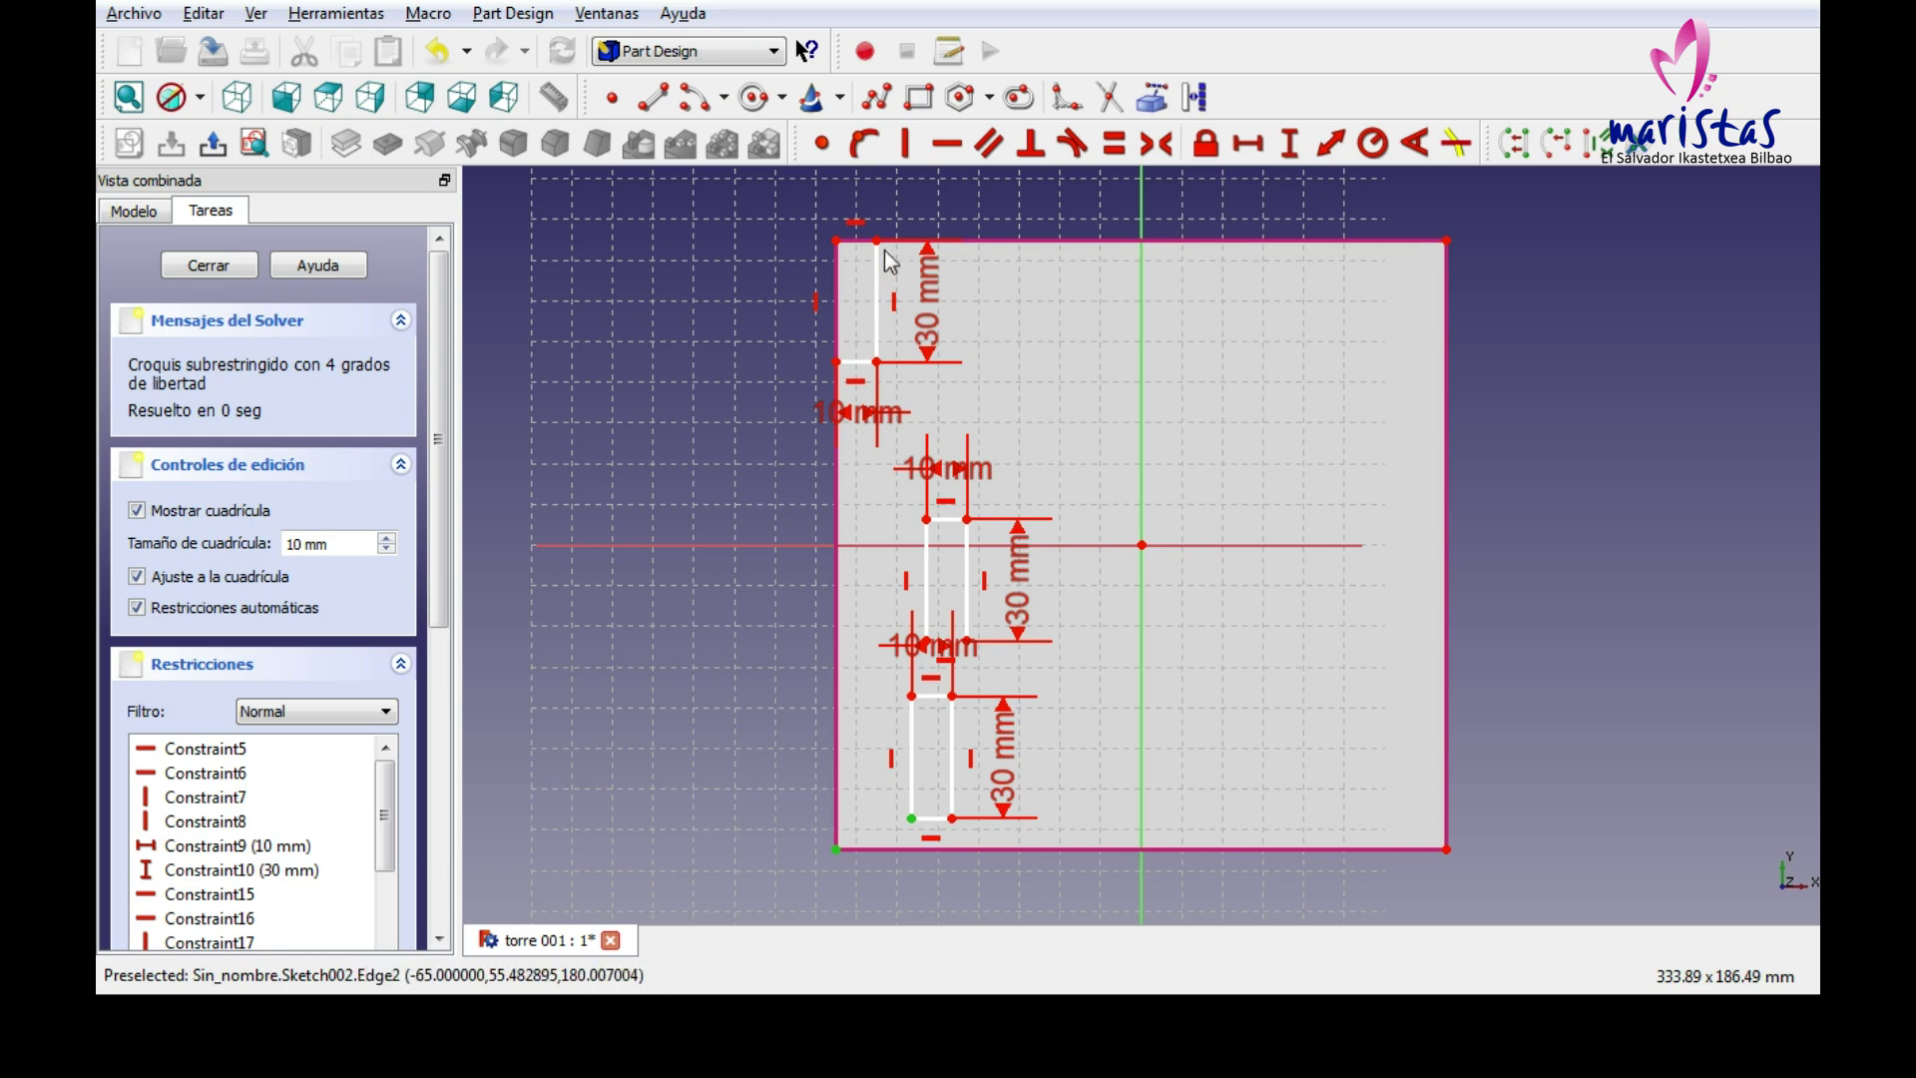
{"action": "left_click", "coordinate": [819, 150]}
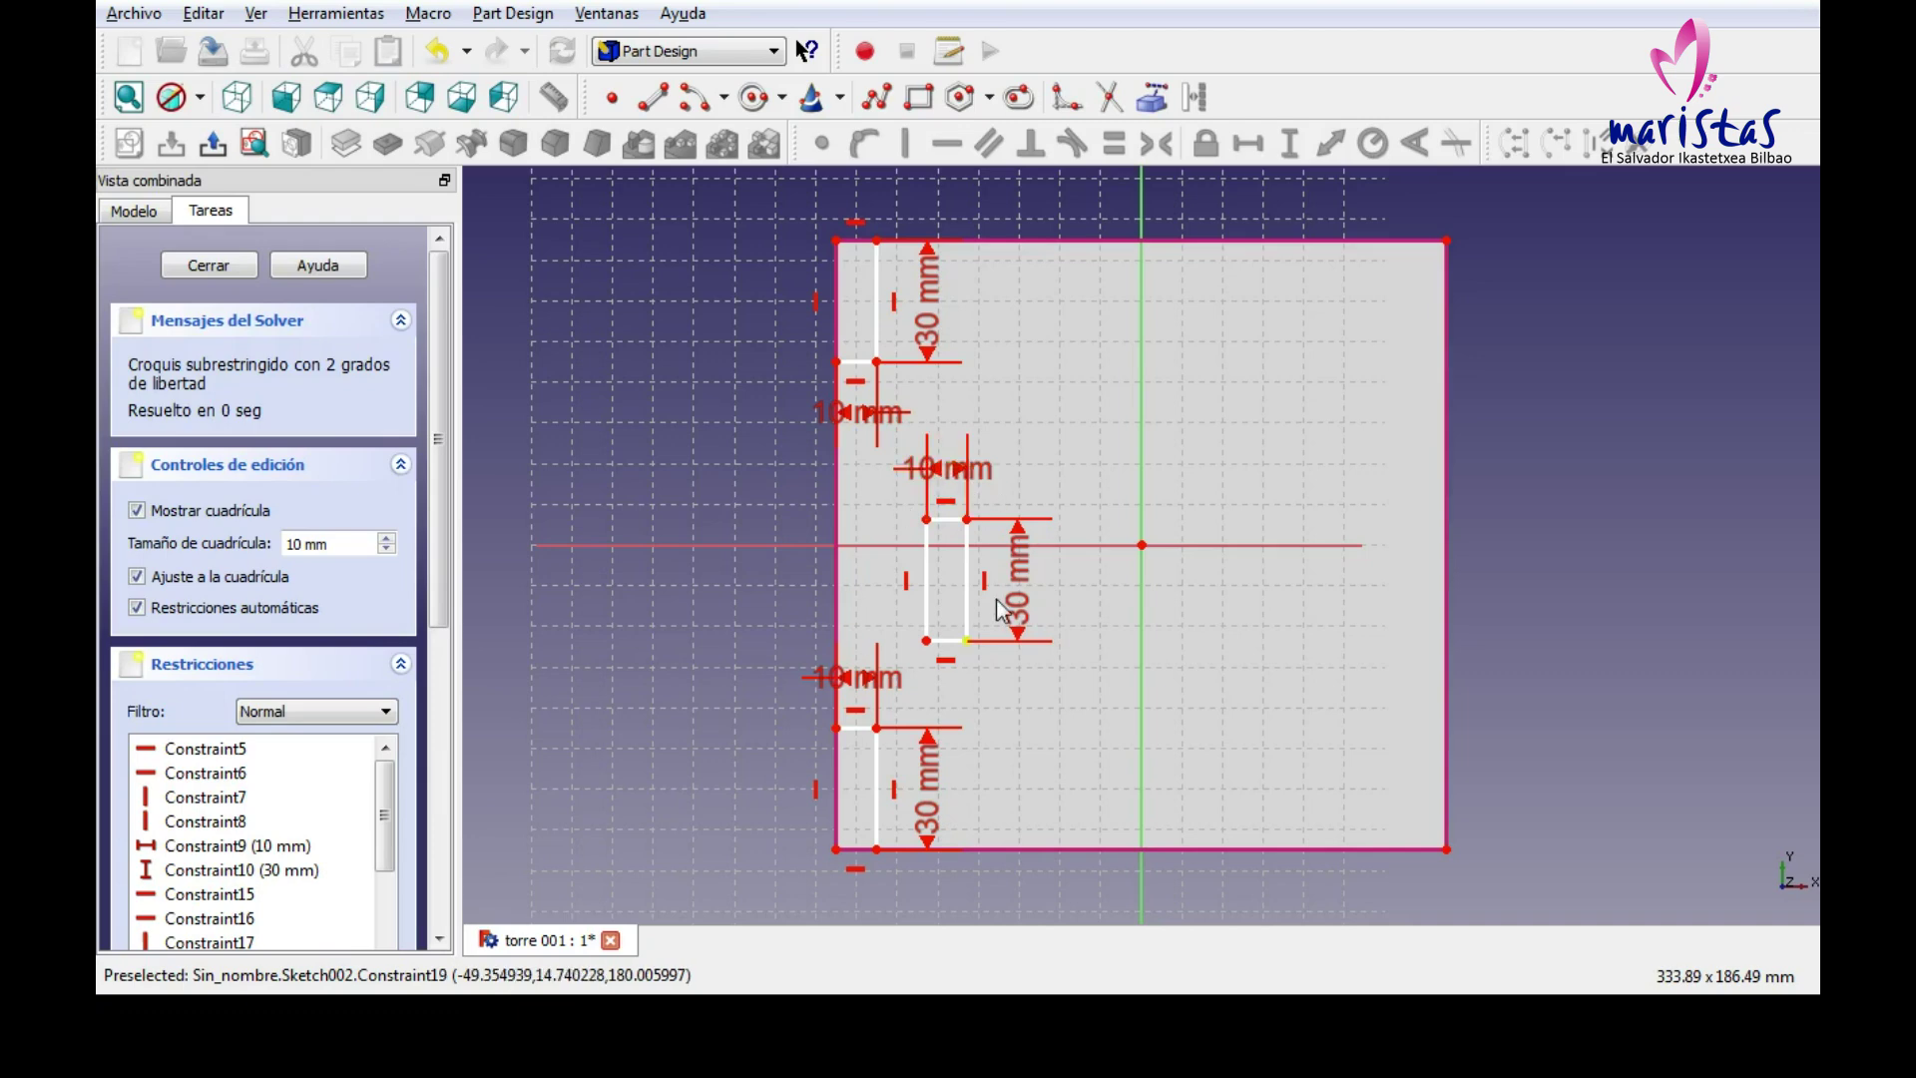
Constrain the middle rectangle's two left corners to be symmetric about the horizontal axis.
{"action": "left_click", "coordinate": [926, 518]}
{"action": "left_click", "coordinate": [926, 640]}
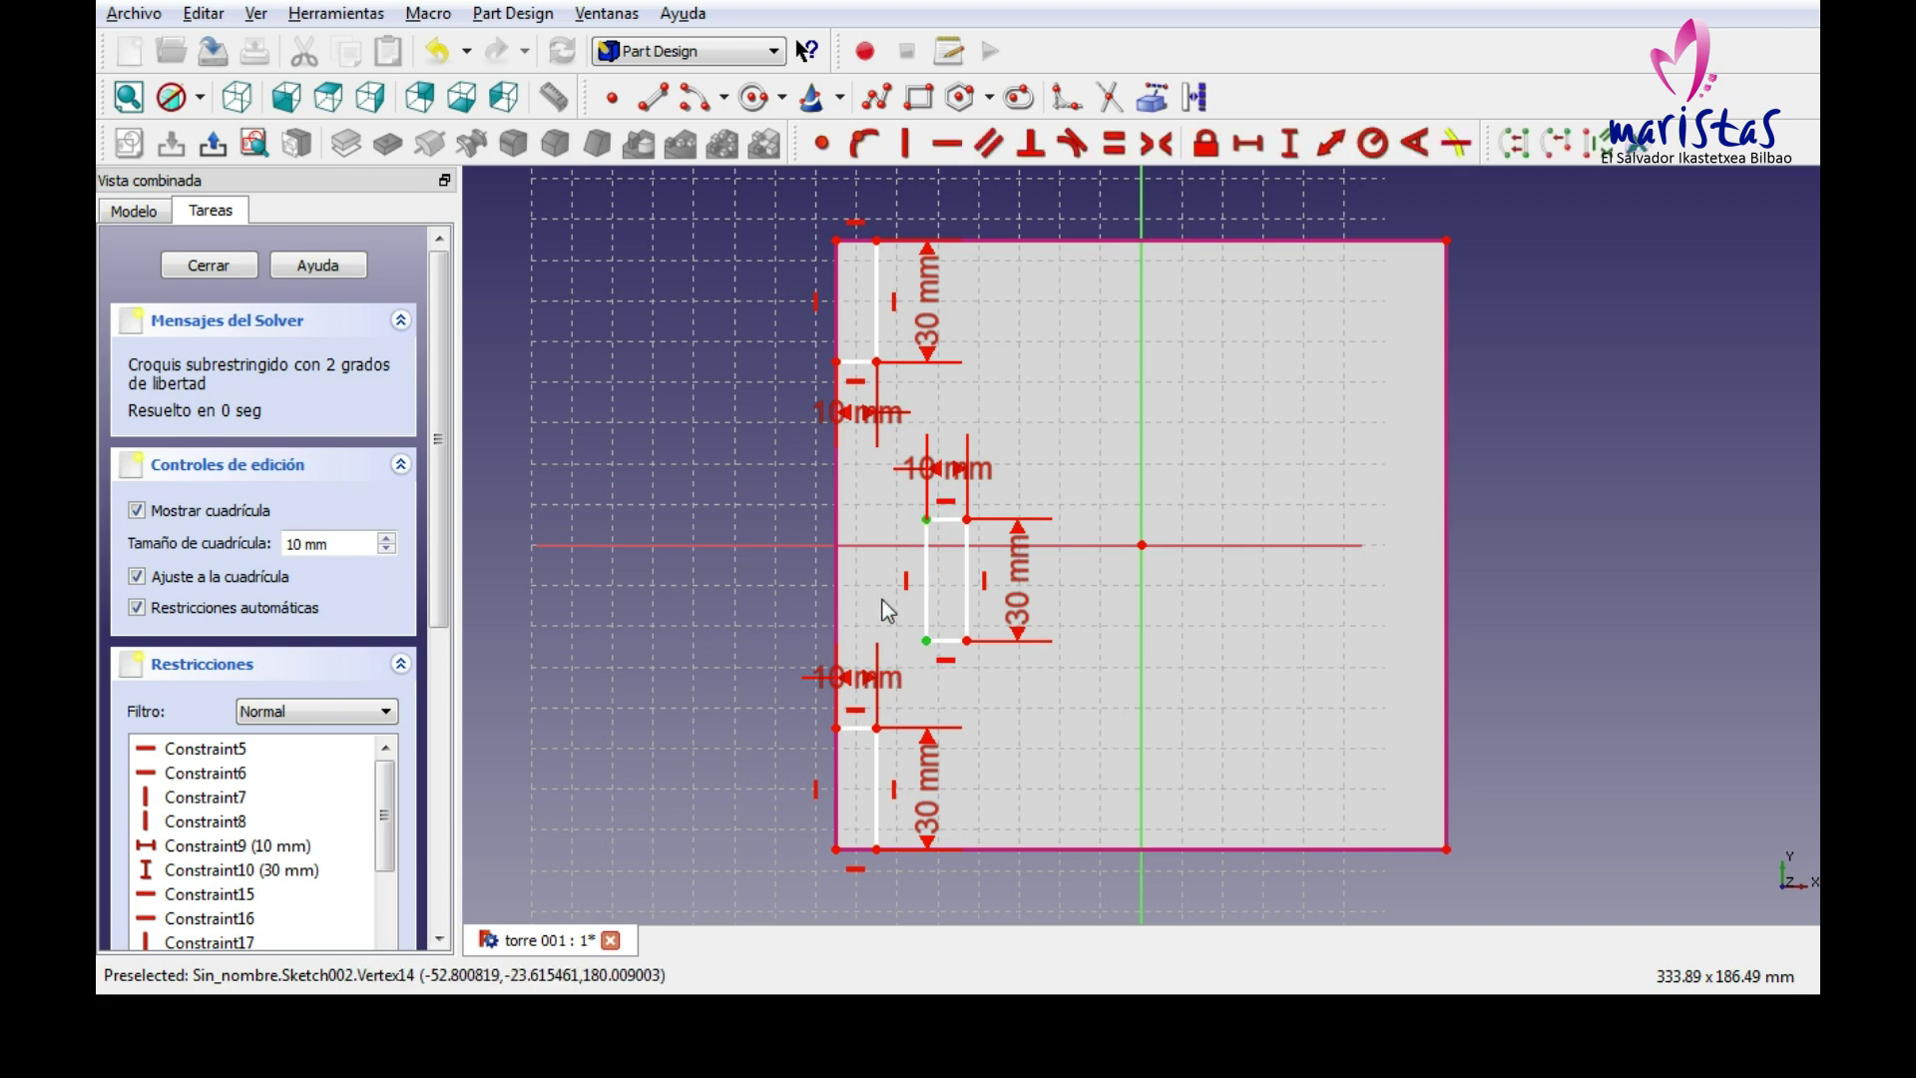
{"action": "left_click", "coordinate": [860, 547]}
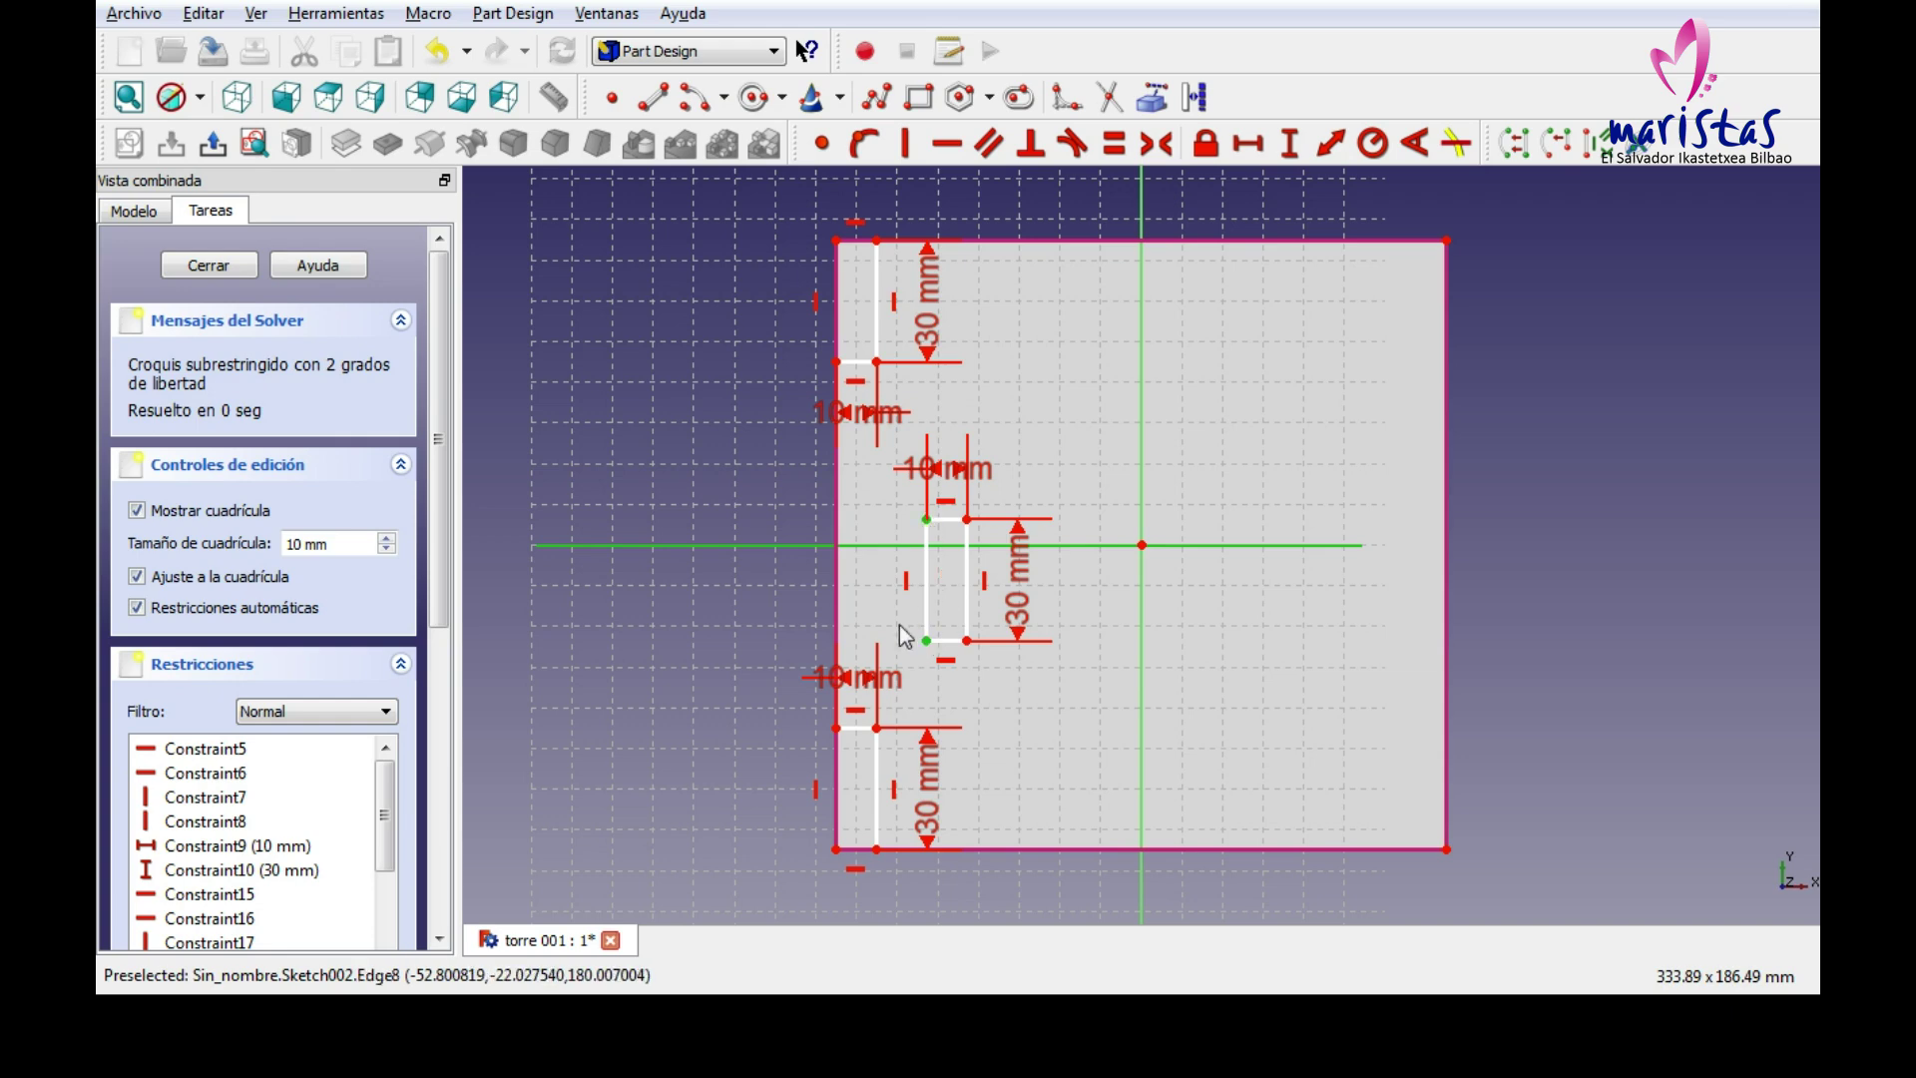
{"action": "left_click", "coordinate": [1171, 147]}
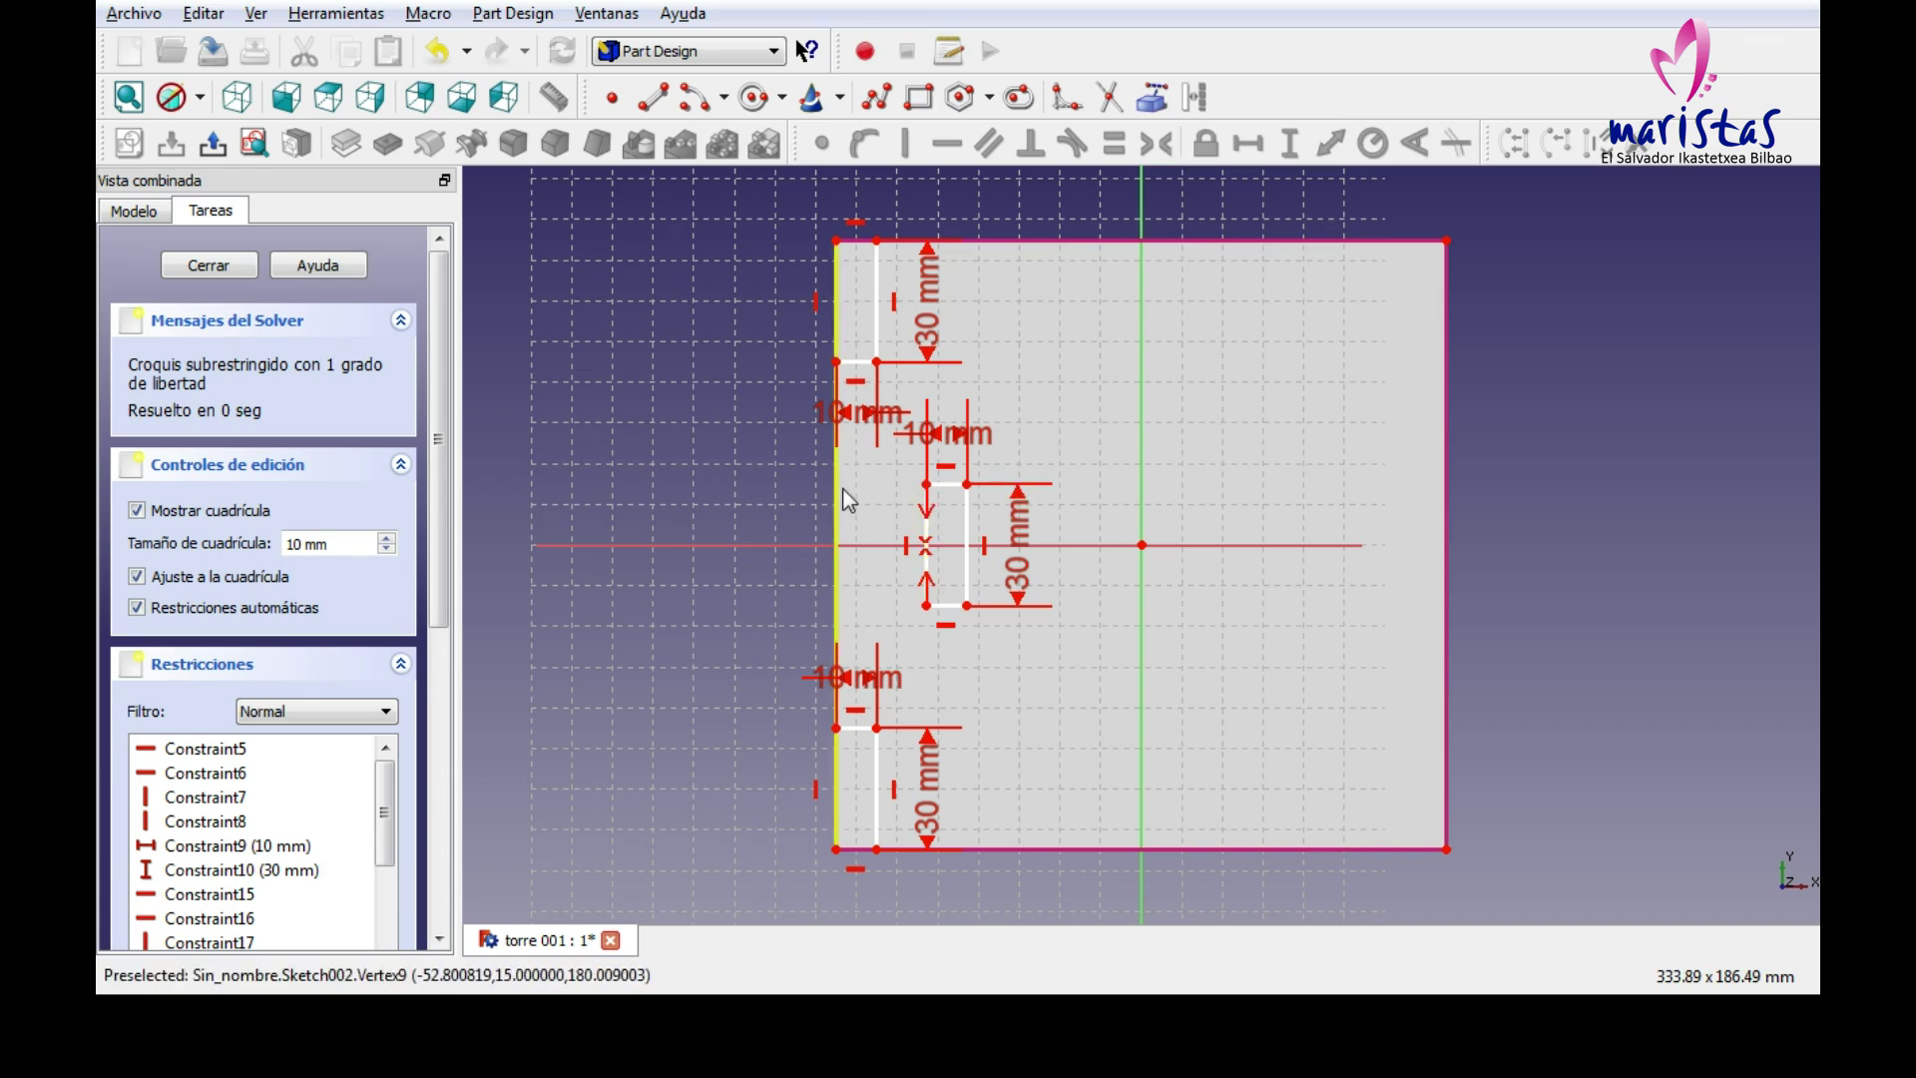
Set the horizontal distance between the upper-left corners of the middle rectangle and the platform to 0 mm, and save the document.
{"action": "left_click", "coordinate": [927, 487]}
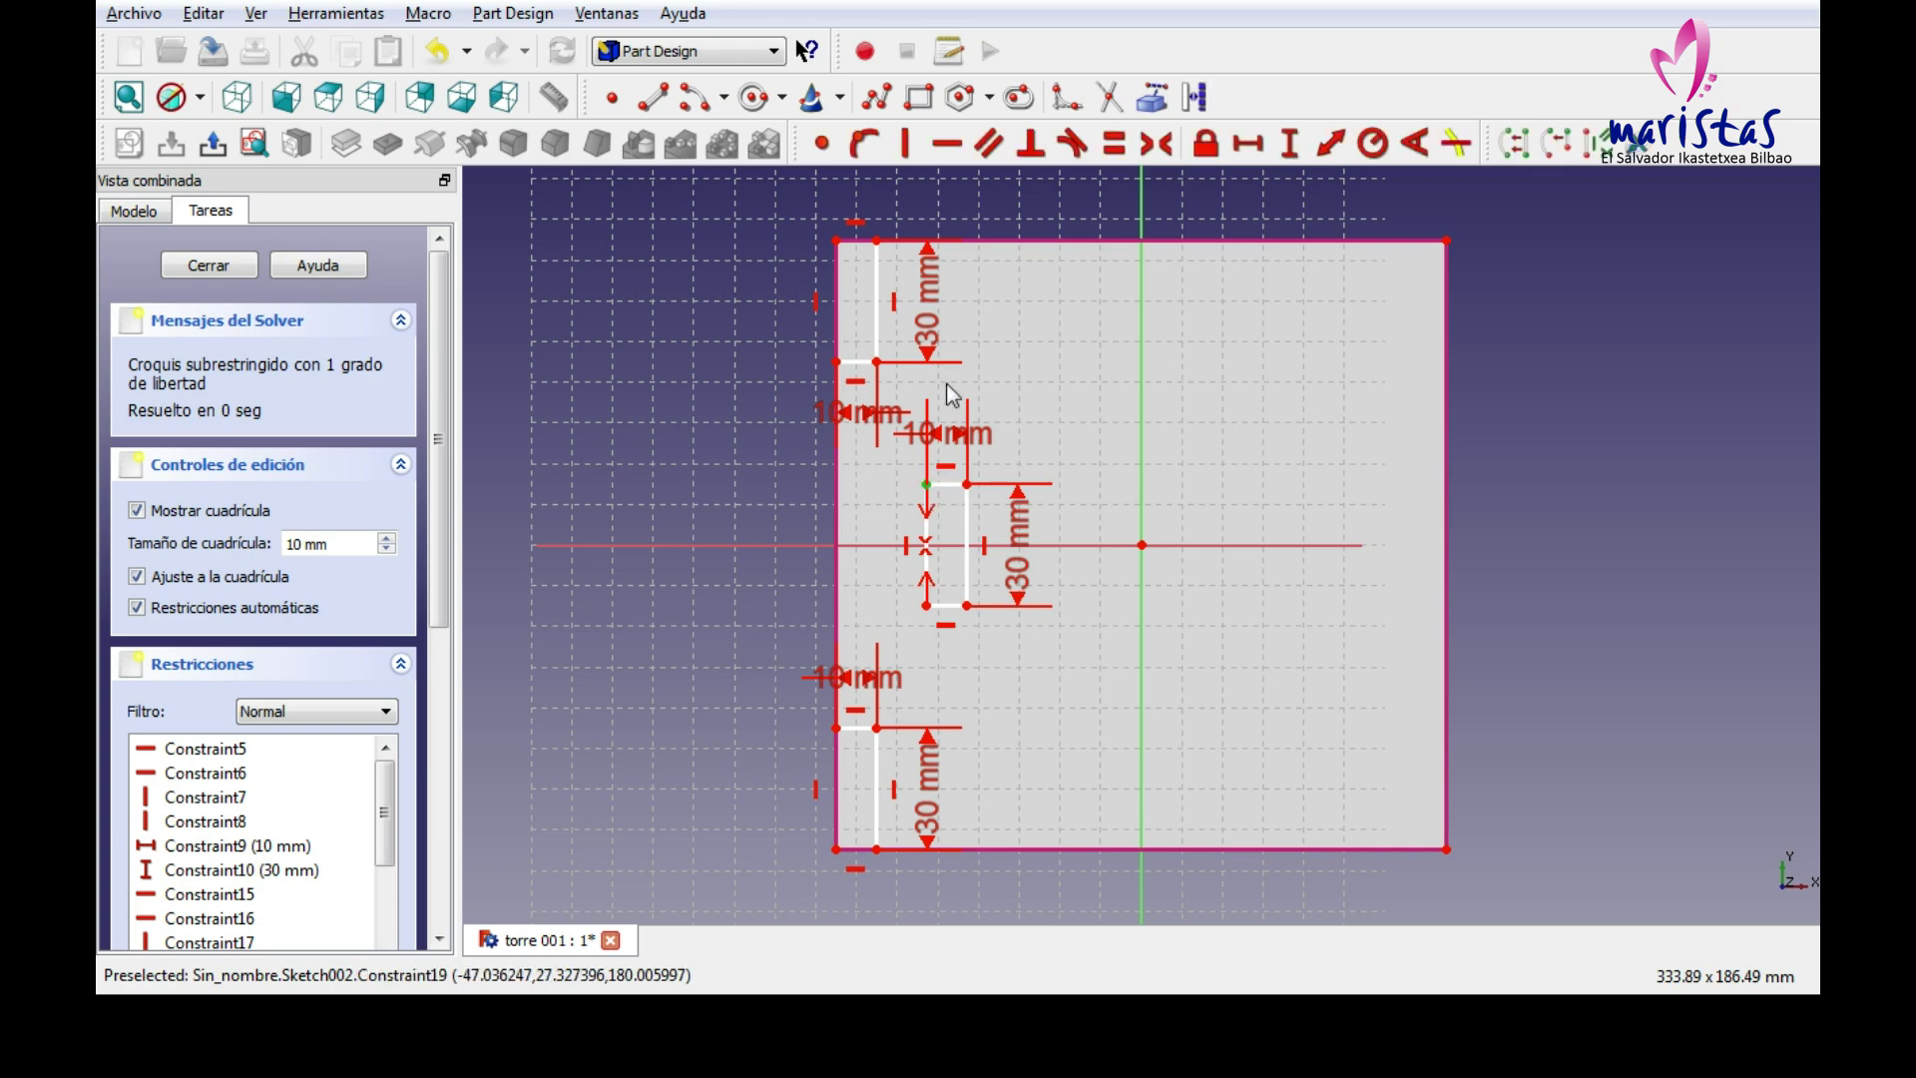
{"action": "left_click", "coordinate": [836, 242]}
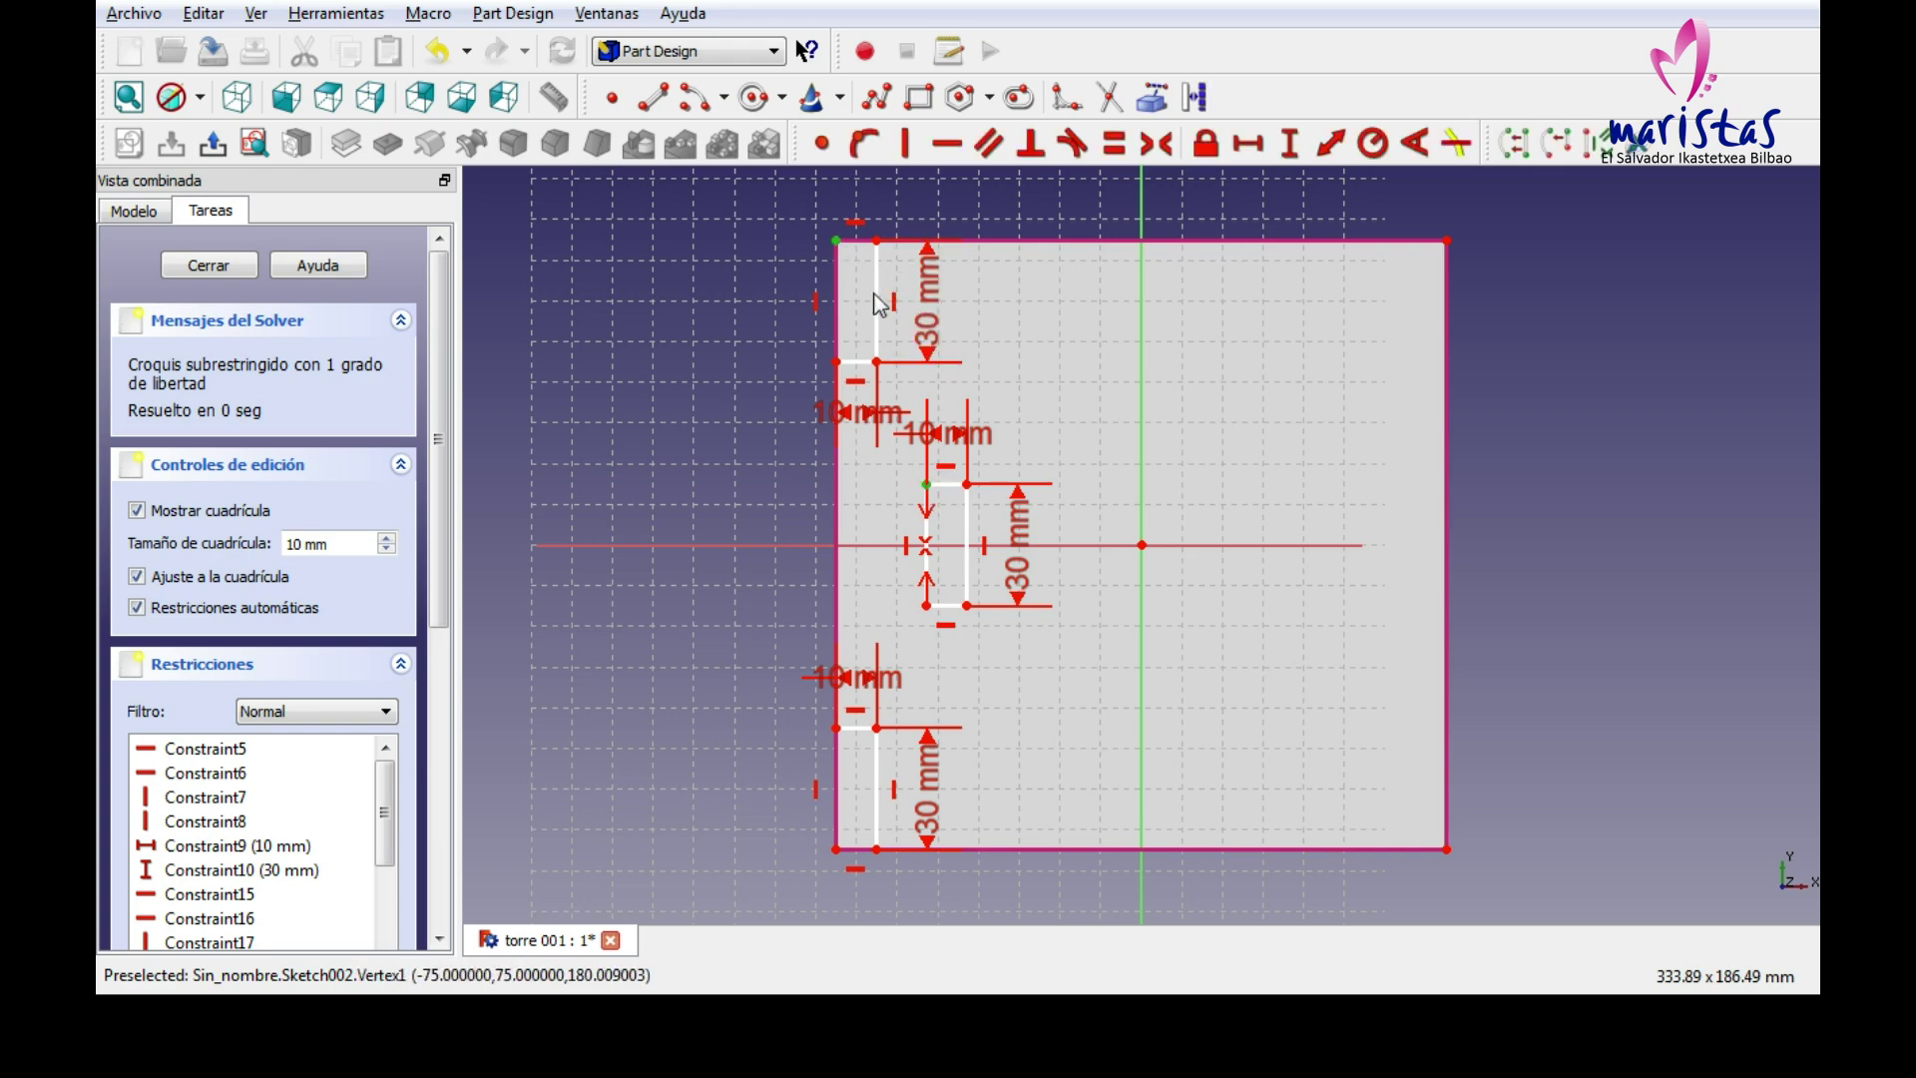
{"action": "left_click", "coordinate": [1250, 145]}
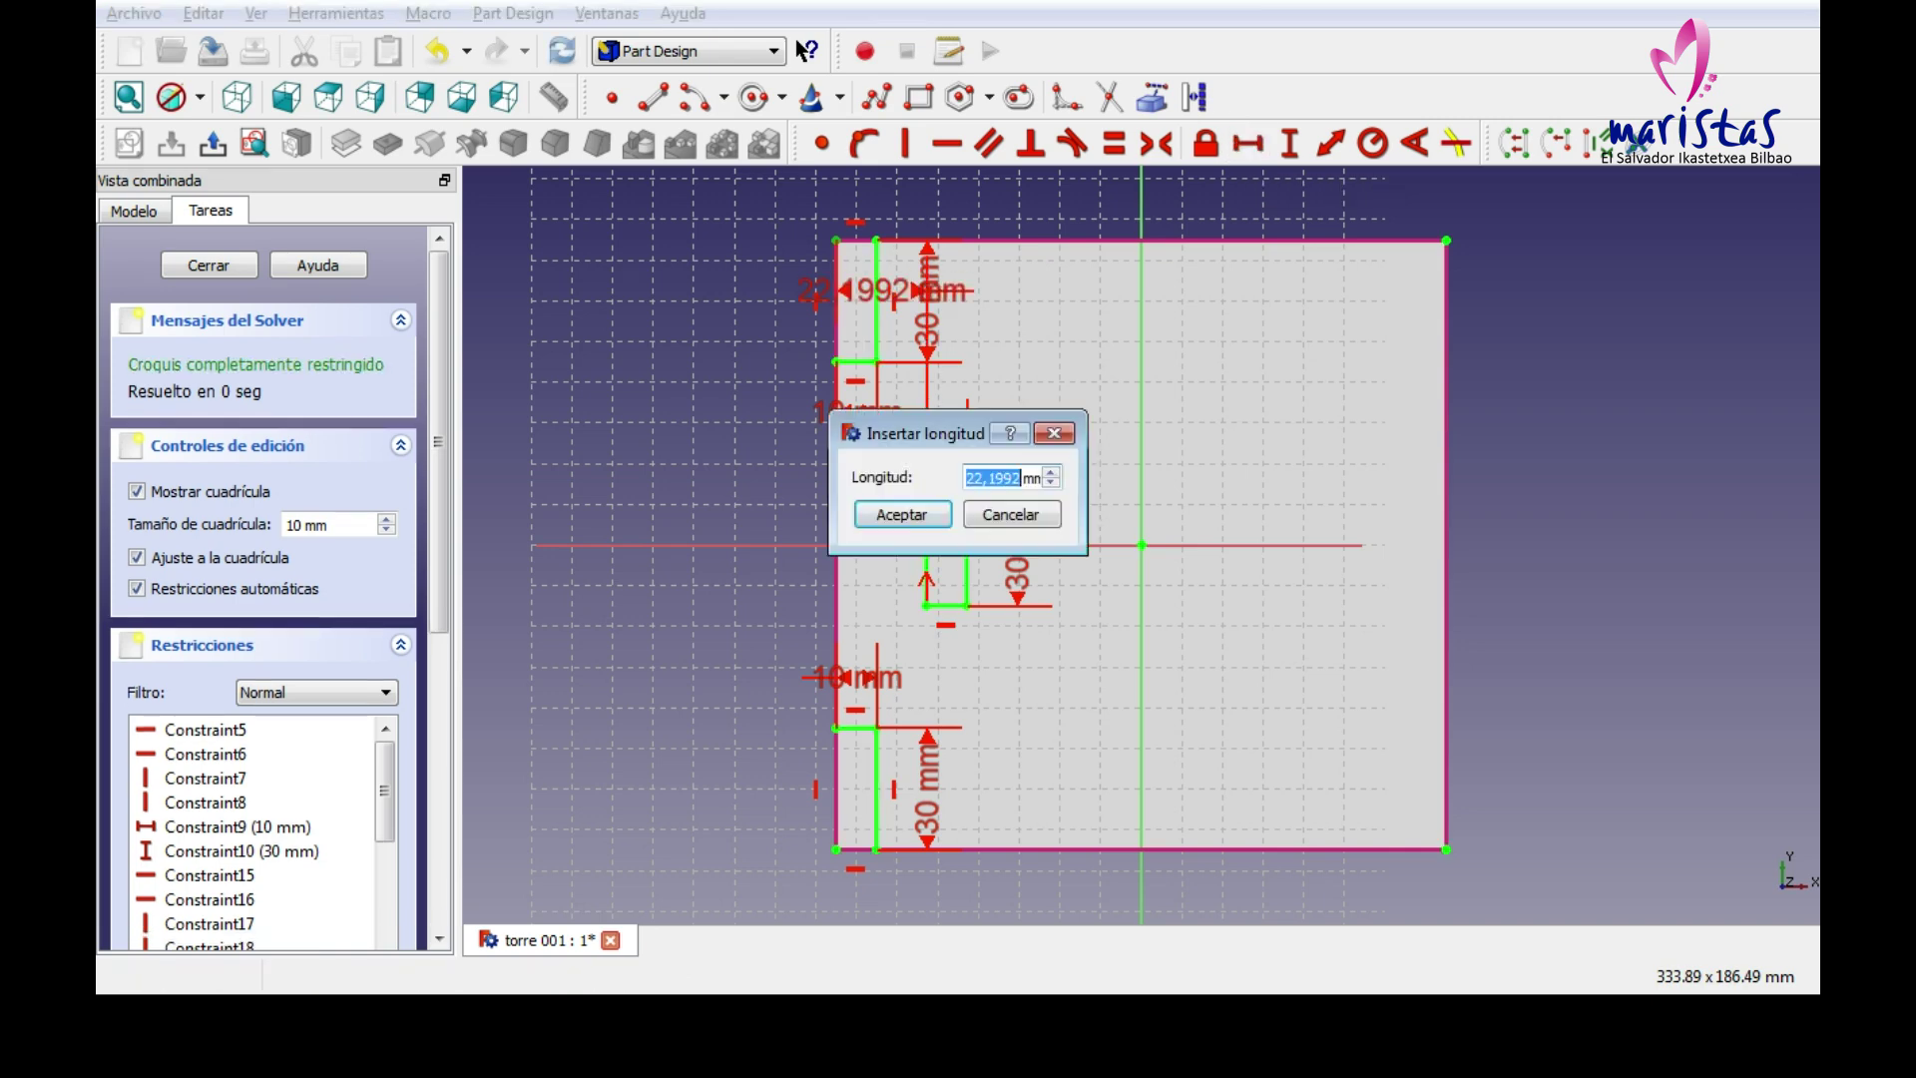
{"action": "type", "text": "0"}
{"action": "key", "text": "Return"}
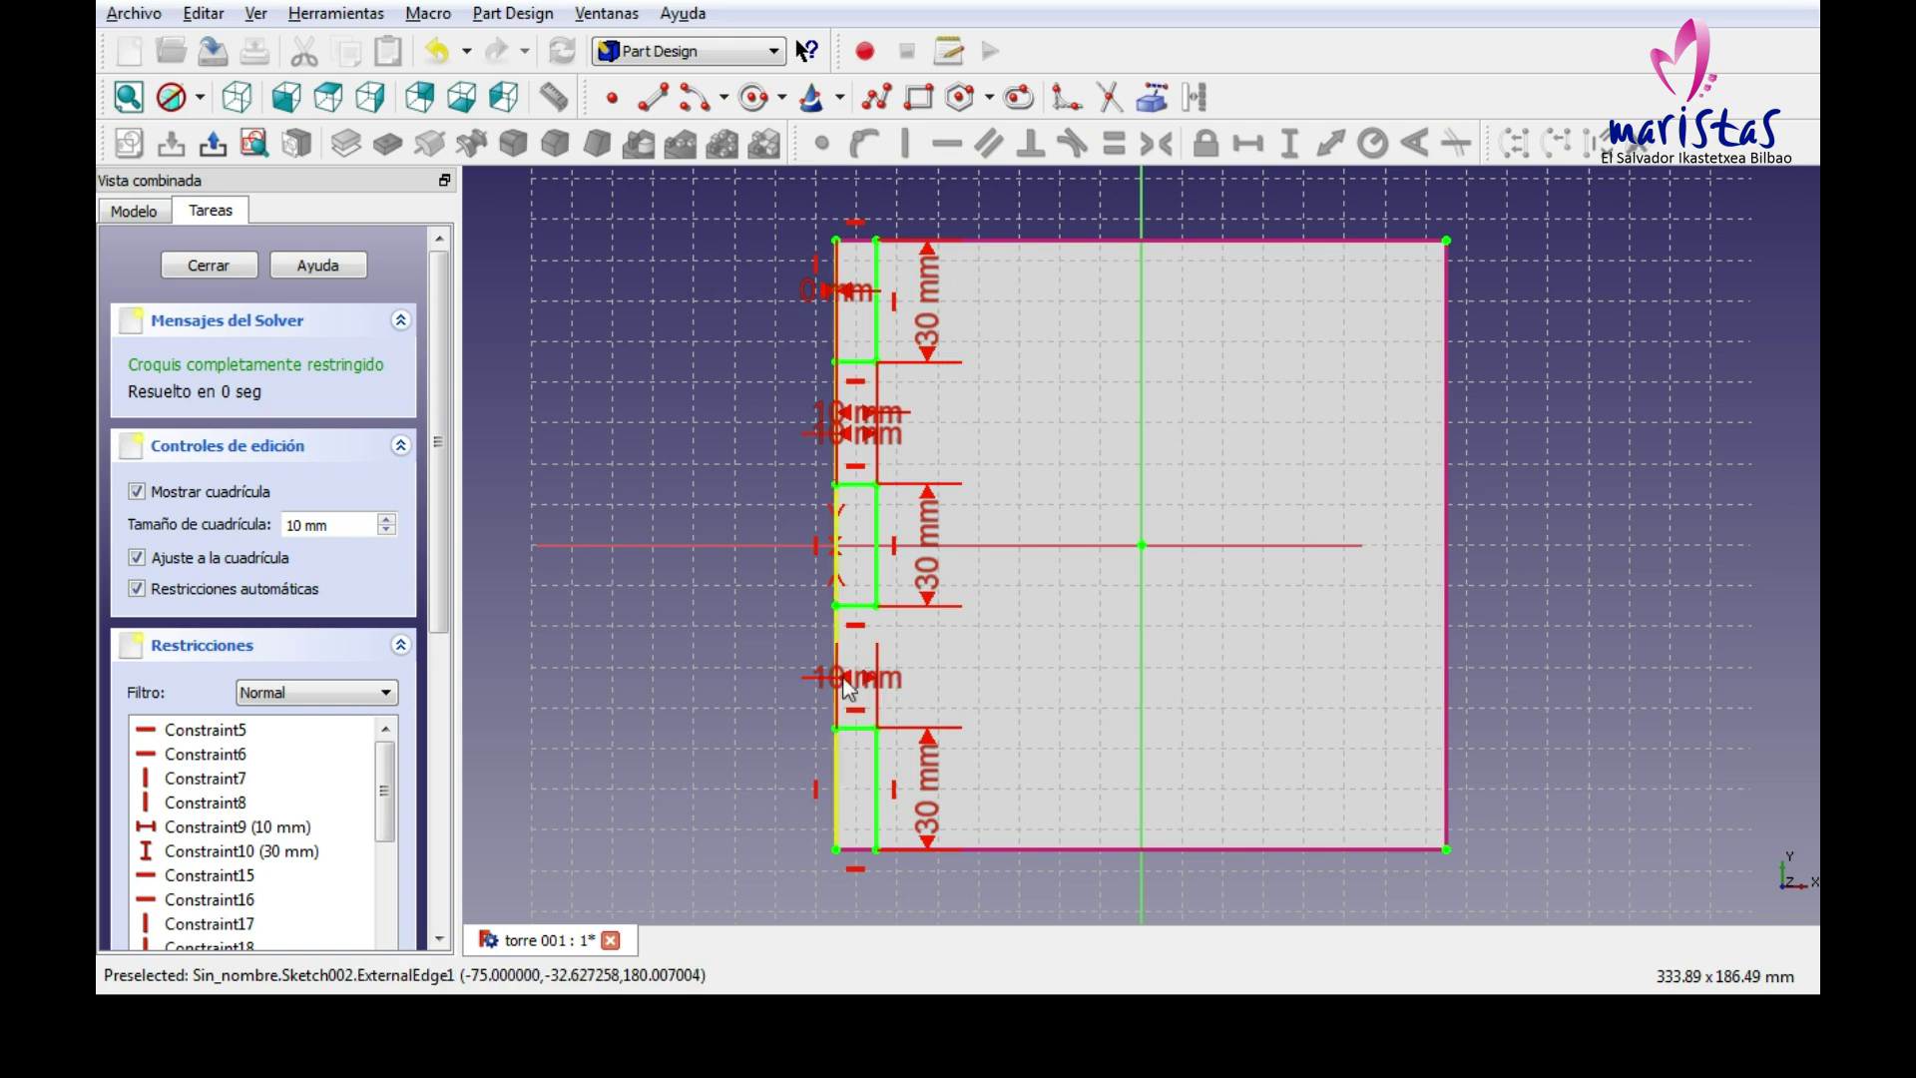
{"action": "left_click", "coordinate": [212, 52]}
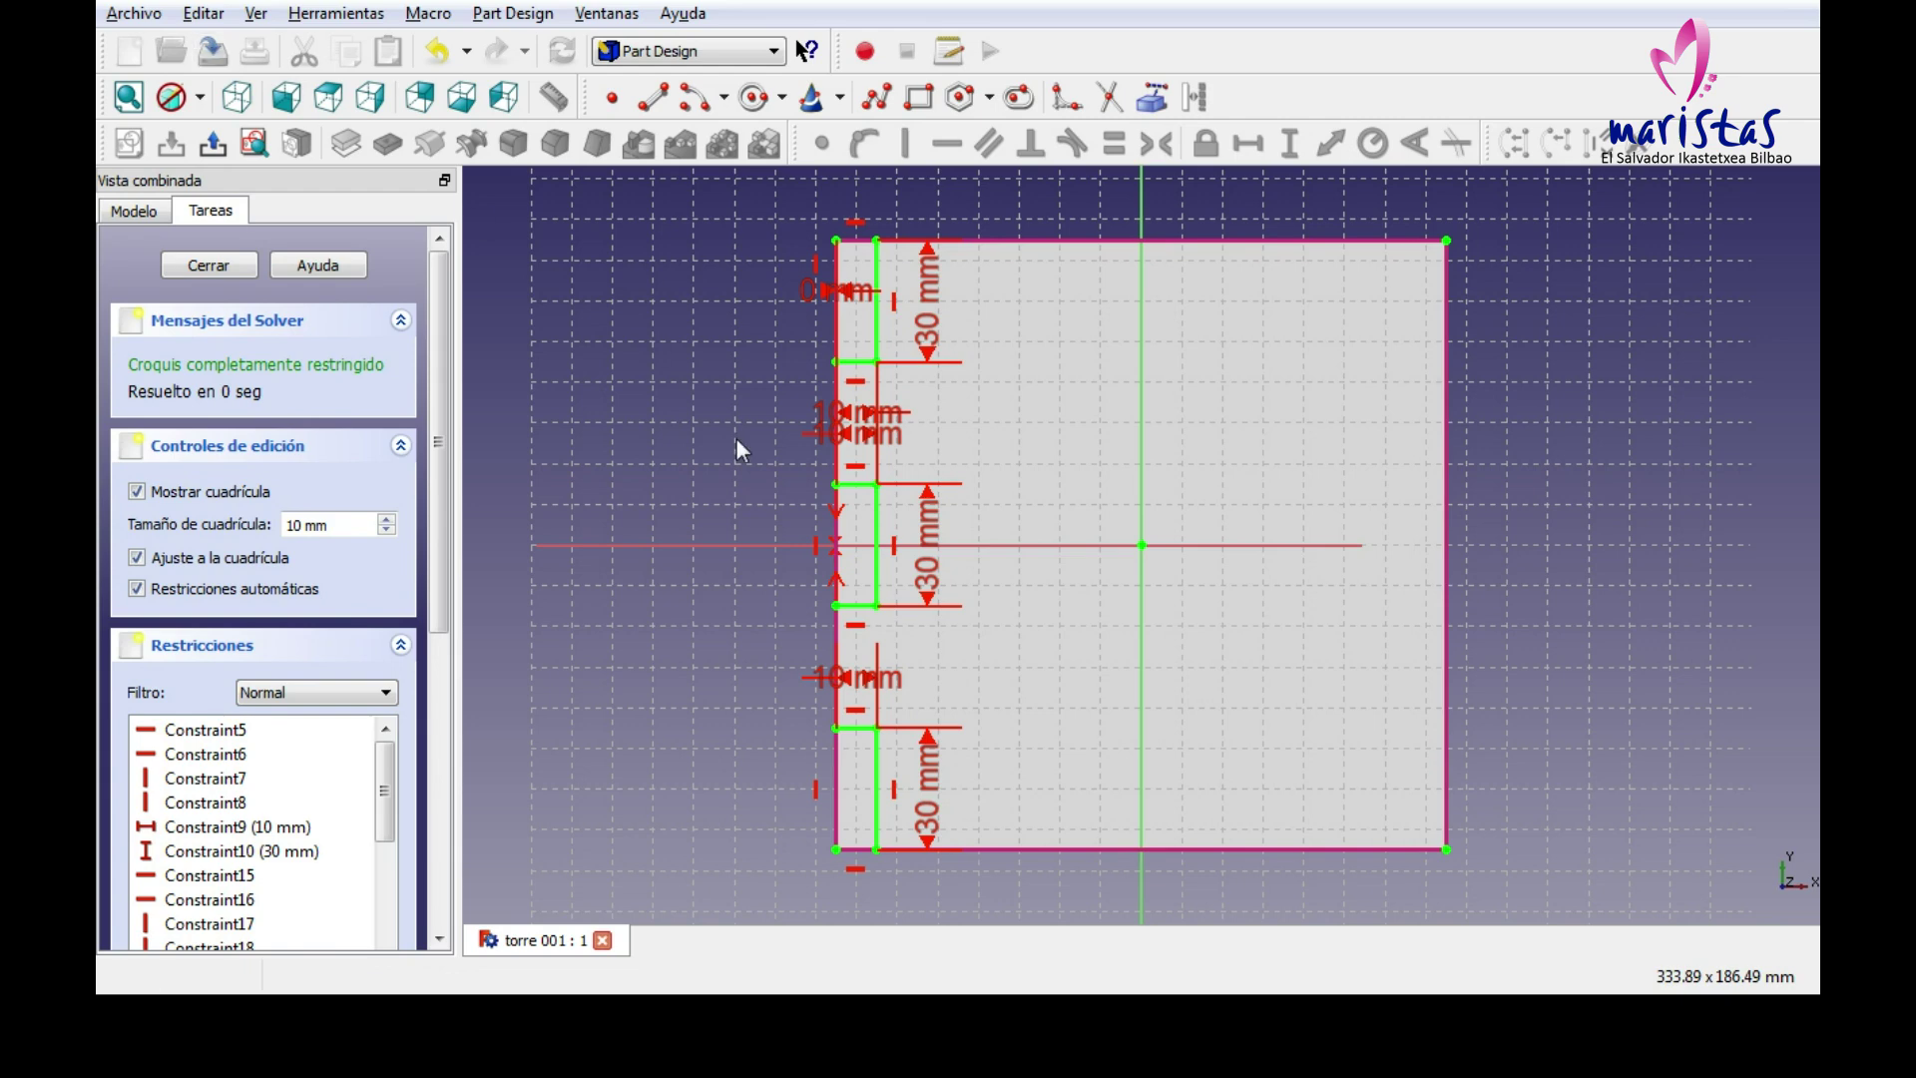
Sketch a rectangle near the platform's upper edge and constrain it to 30 mm wide and 10 mm high.
{"action": "left_click", "coordinate": [919, 100]}
{"action": "left_click", "coordinate": [979, 281]}
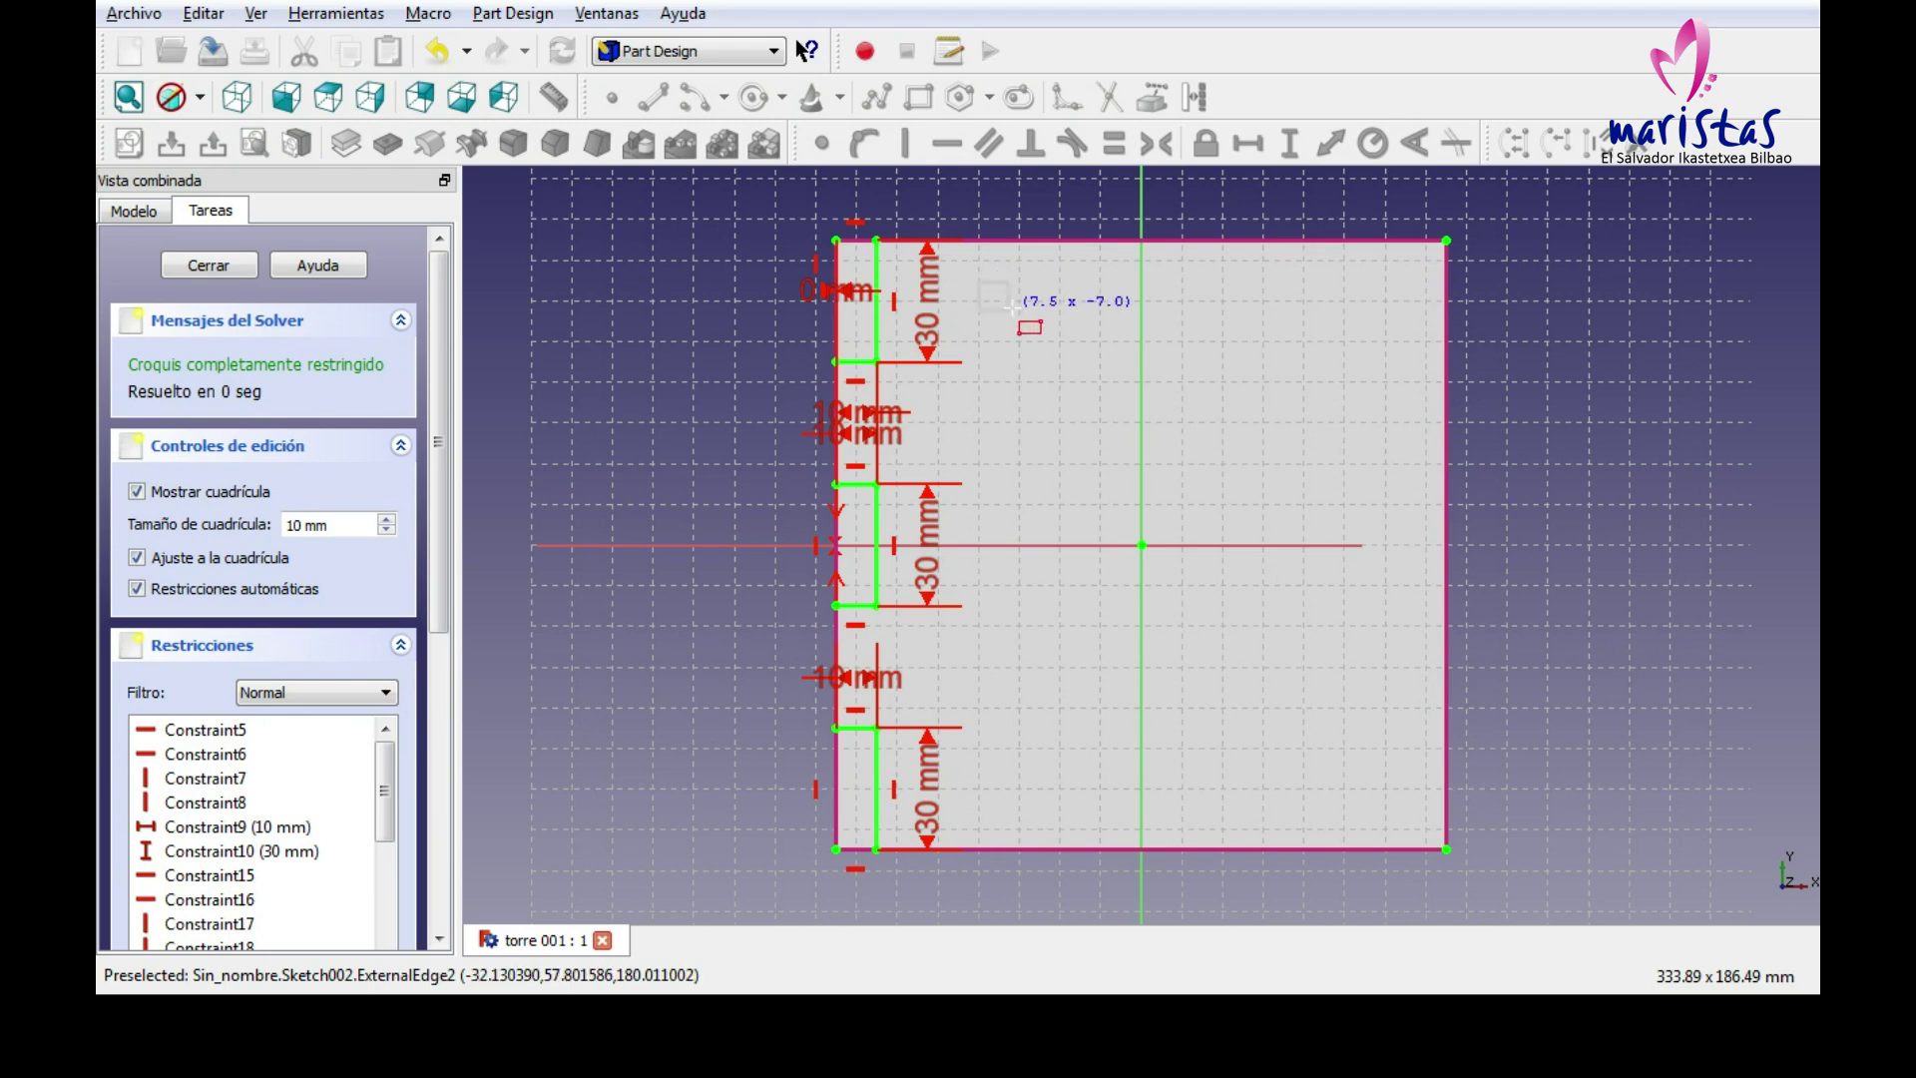
{"action": "left_click", "coordinate": [1099, 315]}
{"action": "left_click", "coordinate": [1044, 283]}
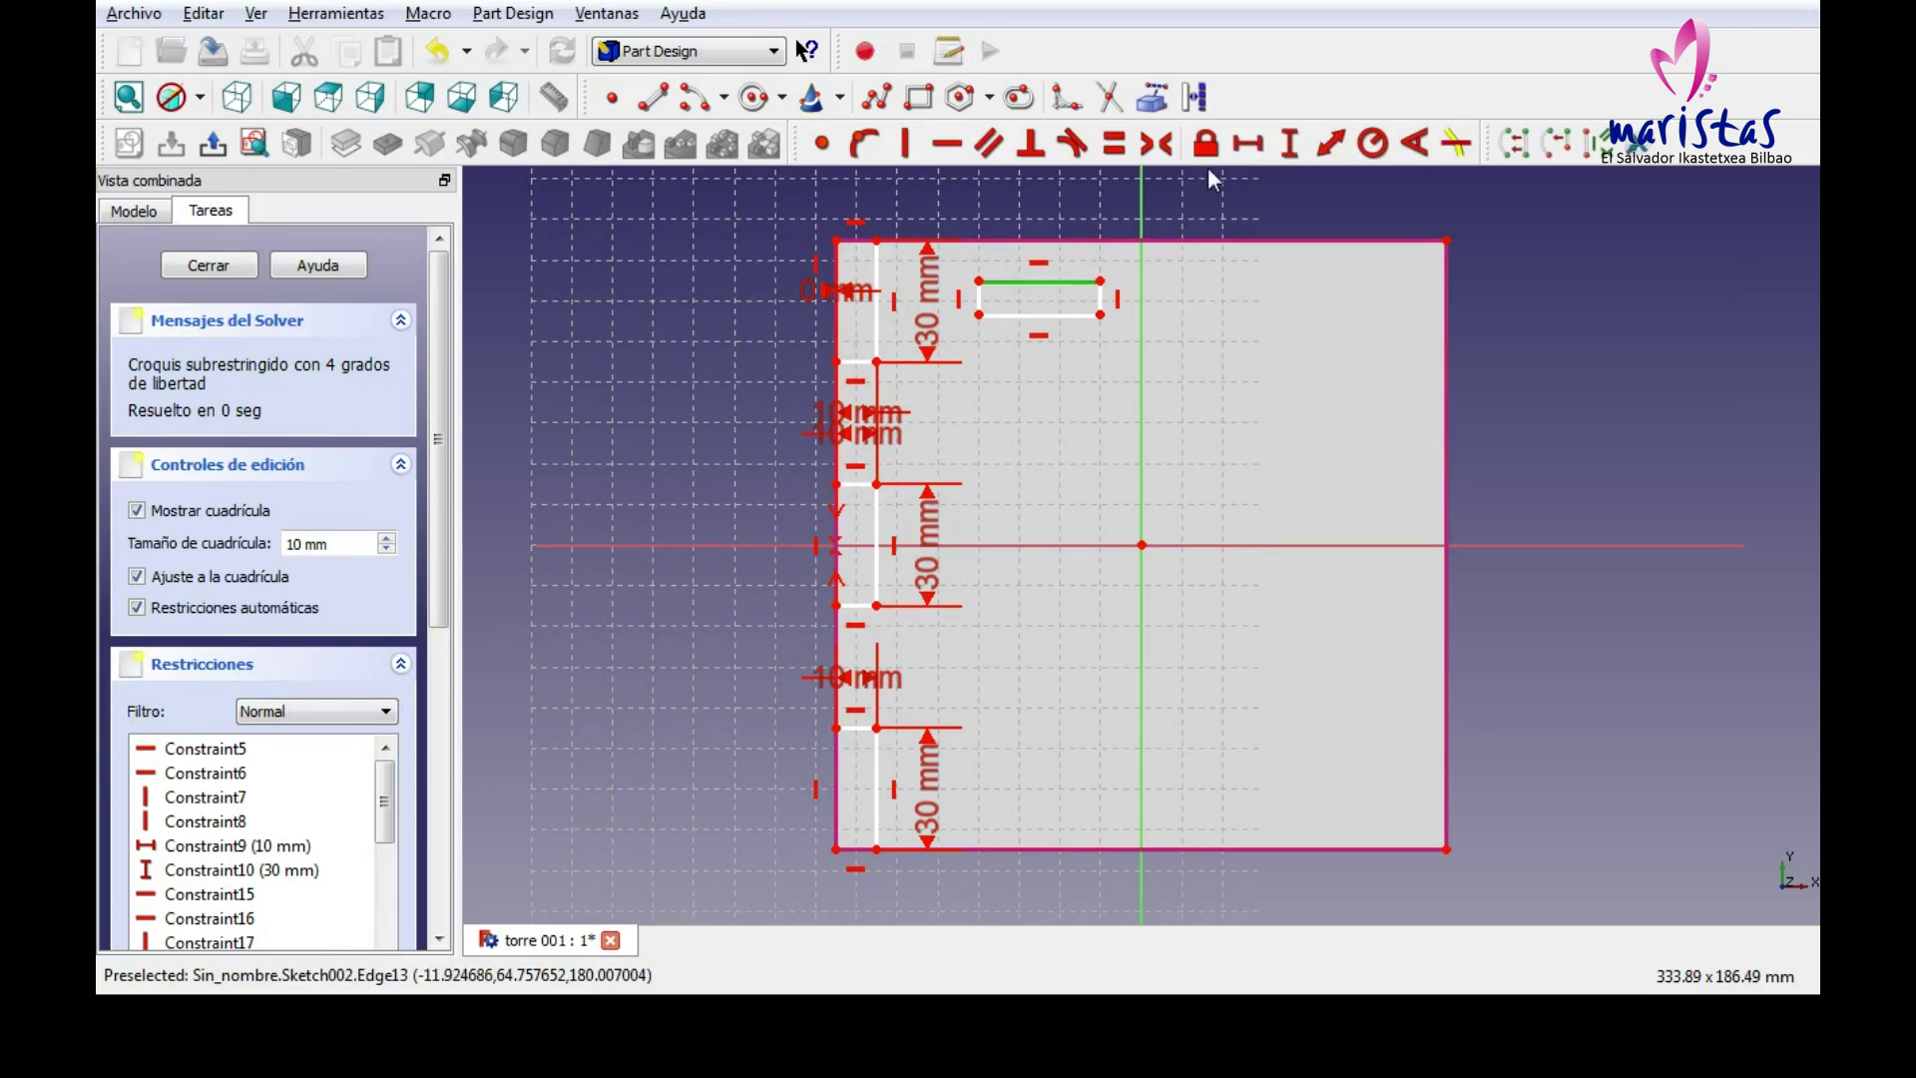
{"action": "left_click", "coordinate": [1248, 143]}
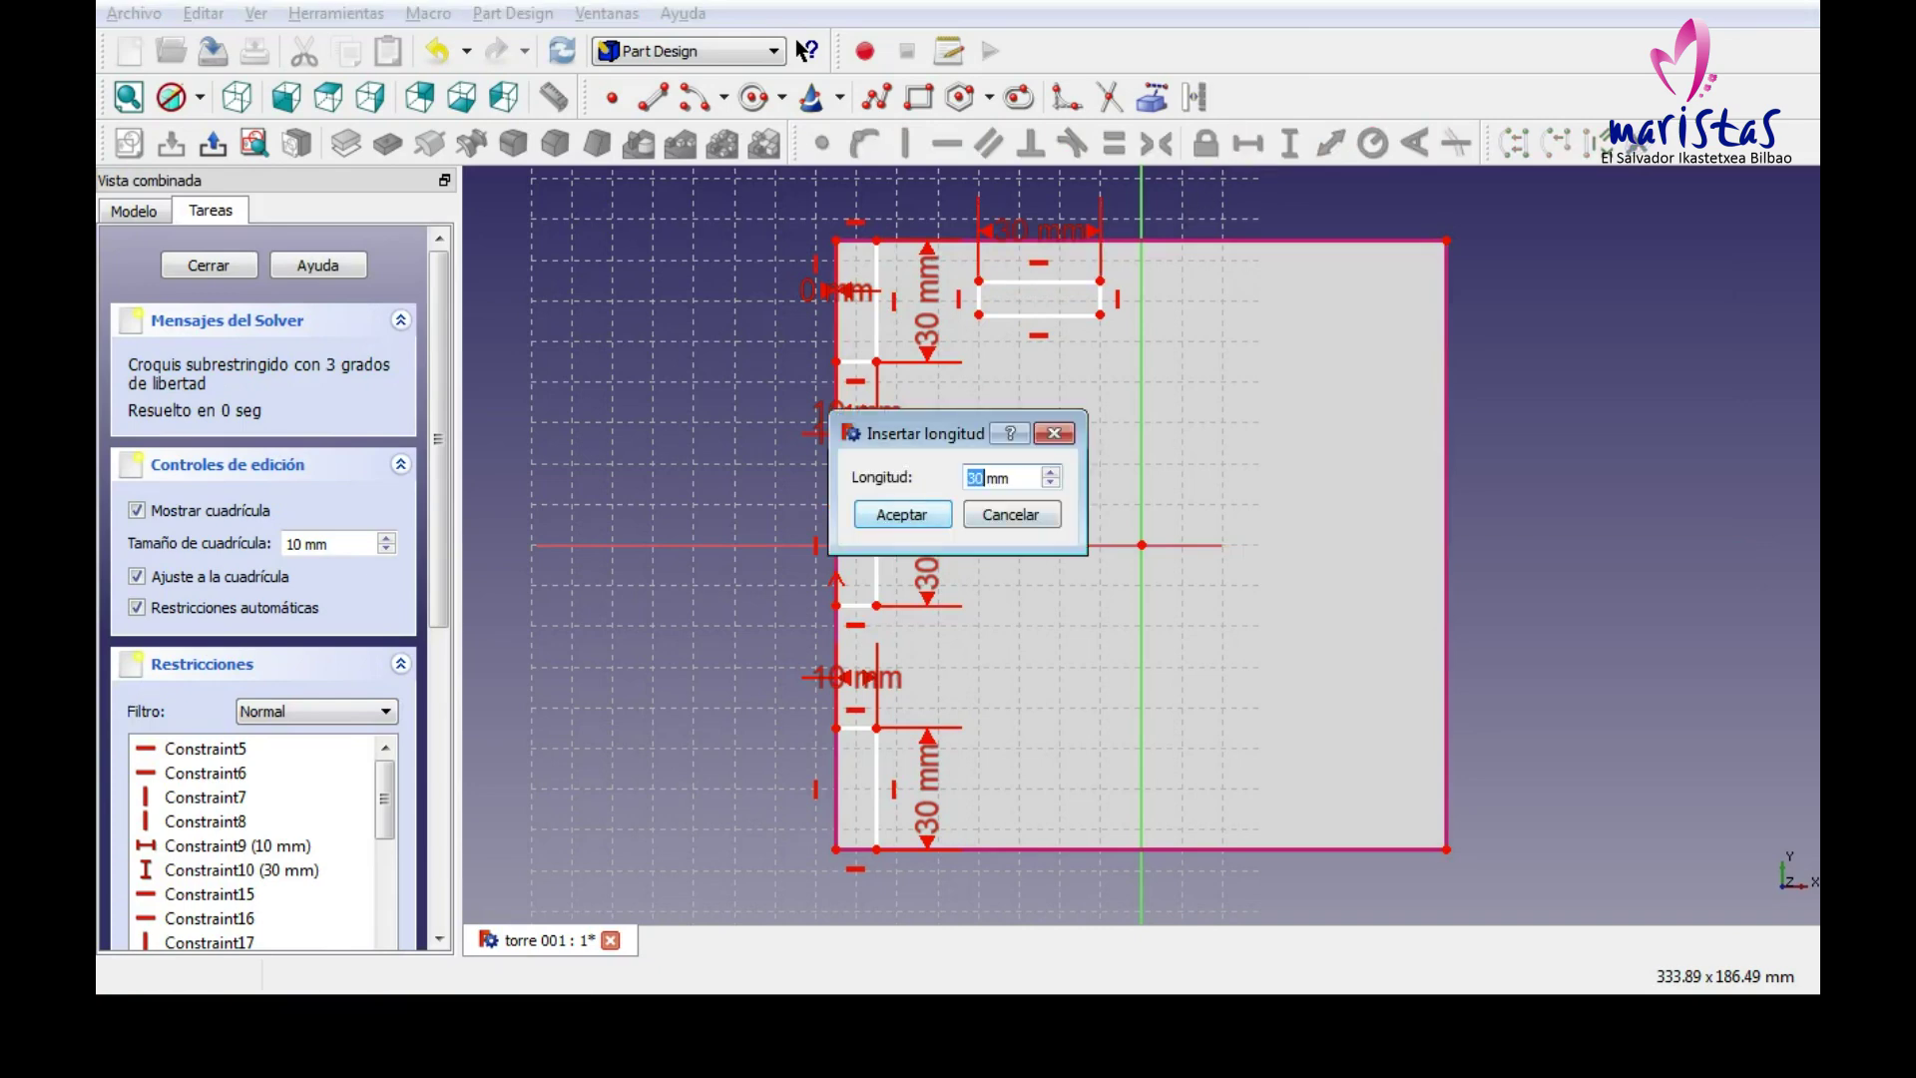
{"action": "left_click", "coordinate": [902, 514]}
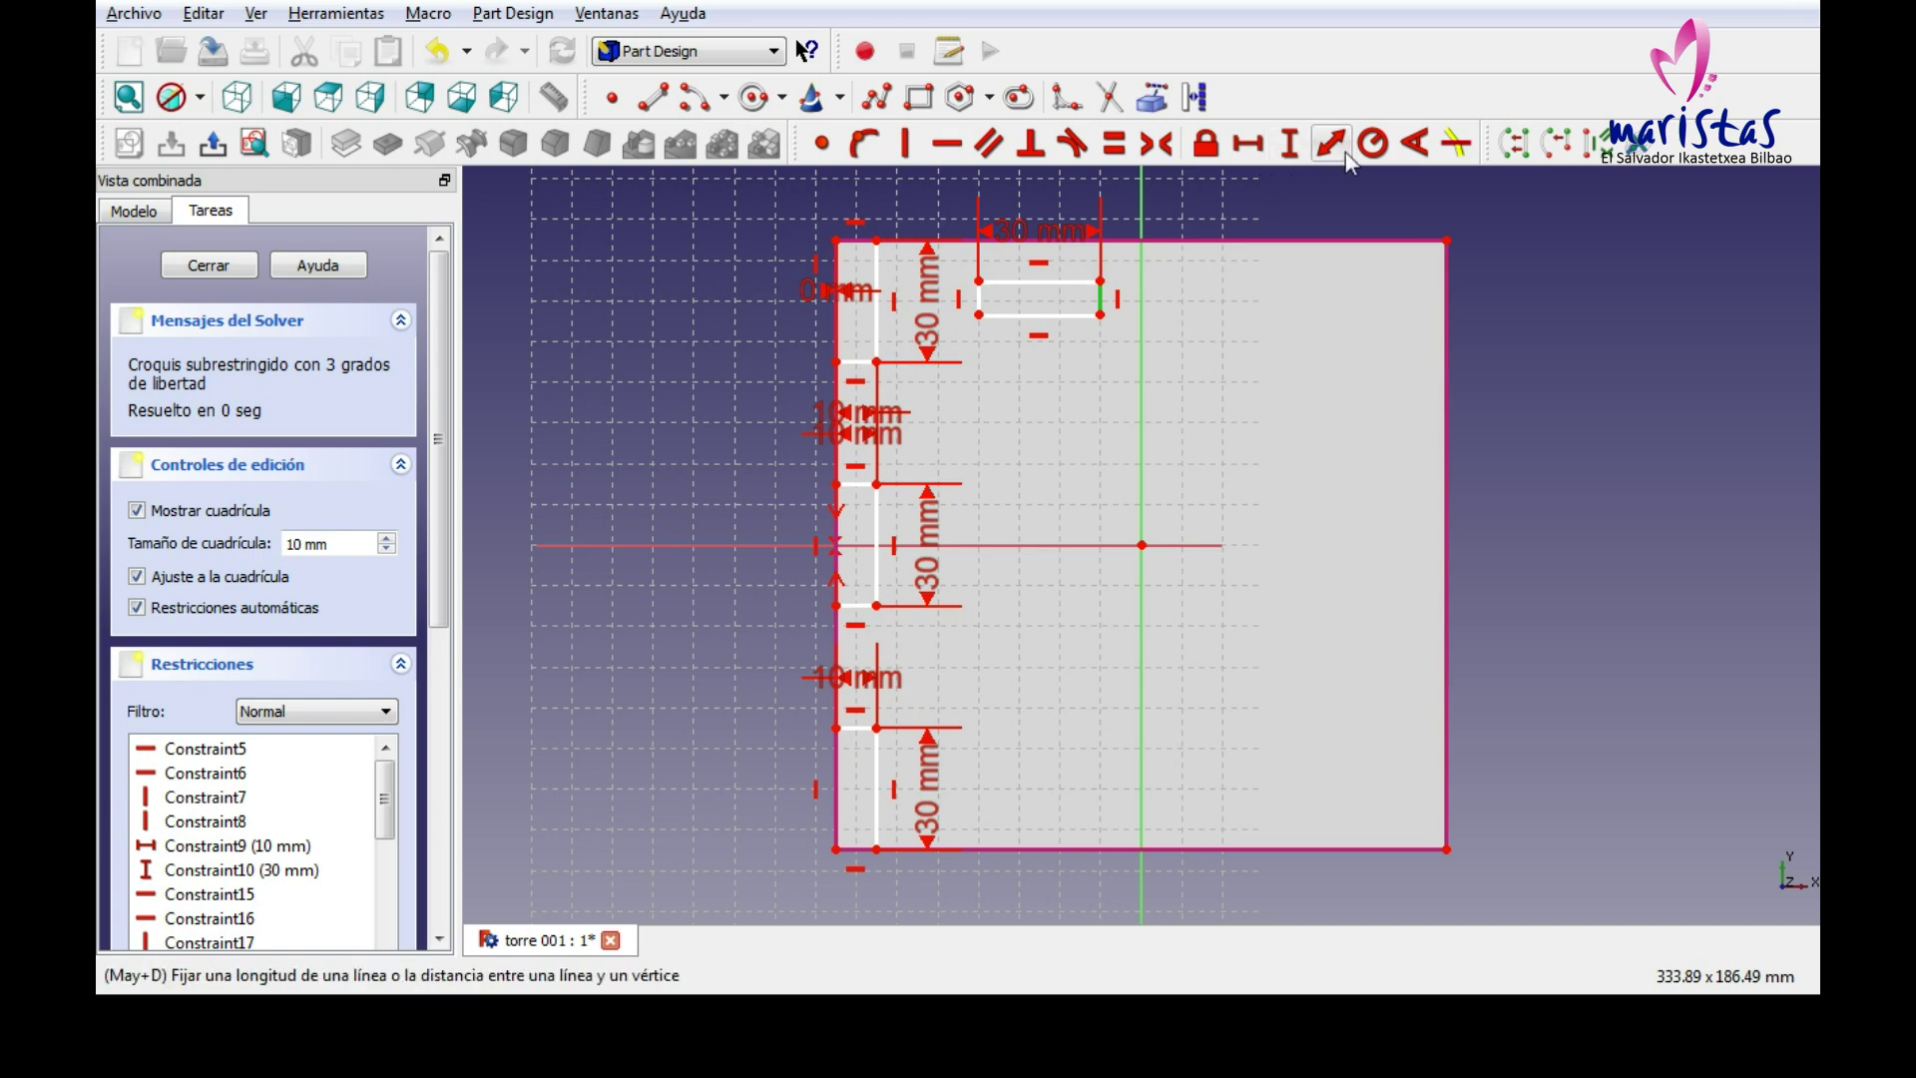
{"action": "left_click", "coordinate": [1290, 143]}
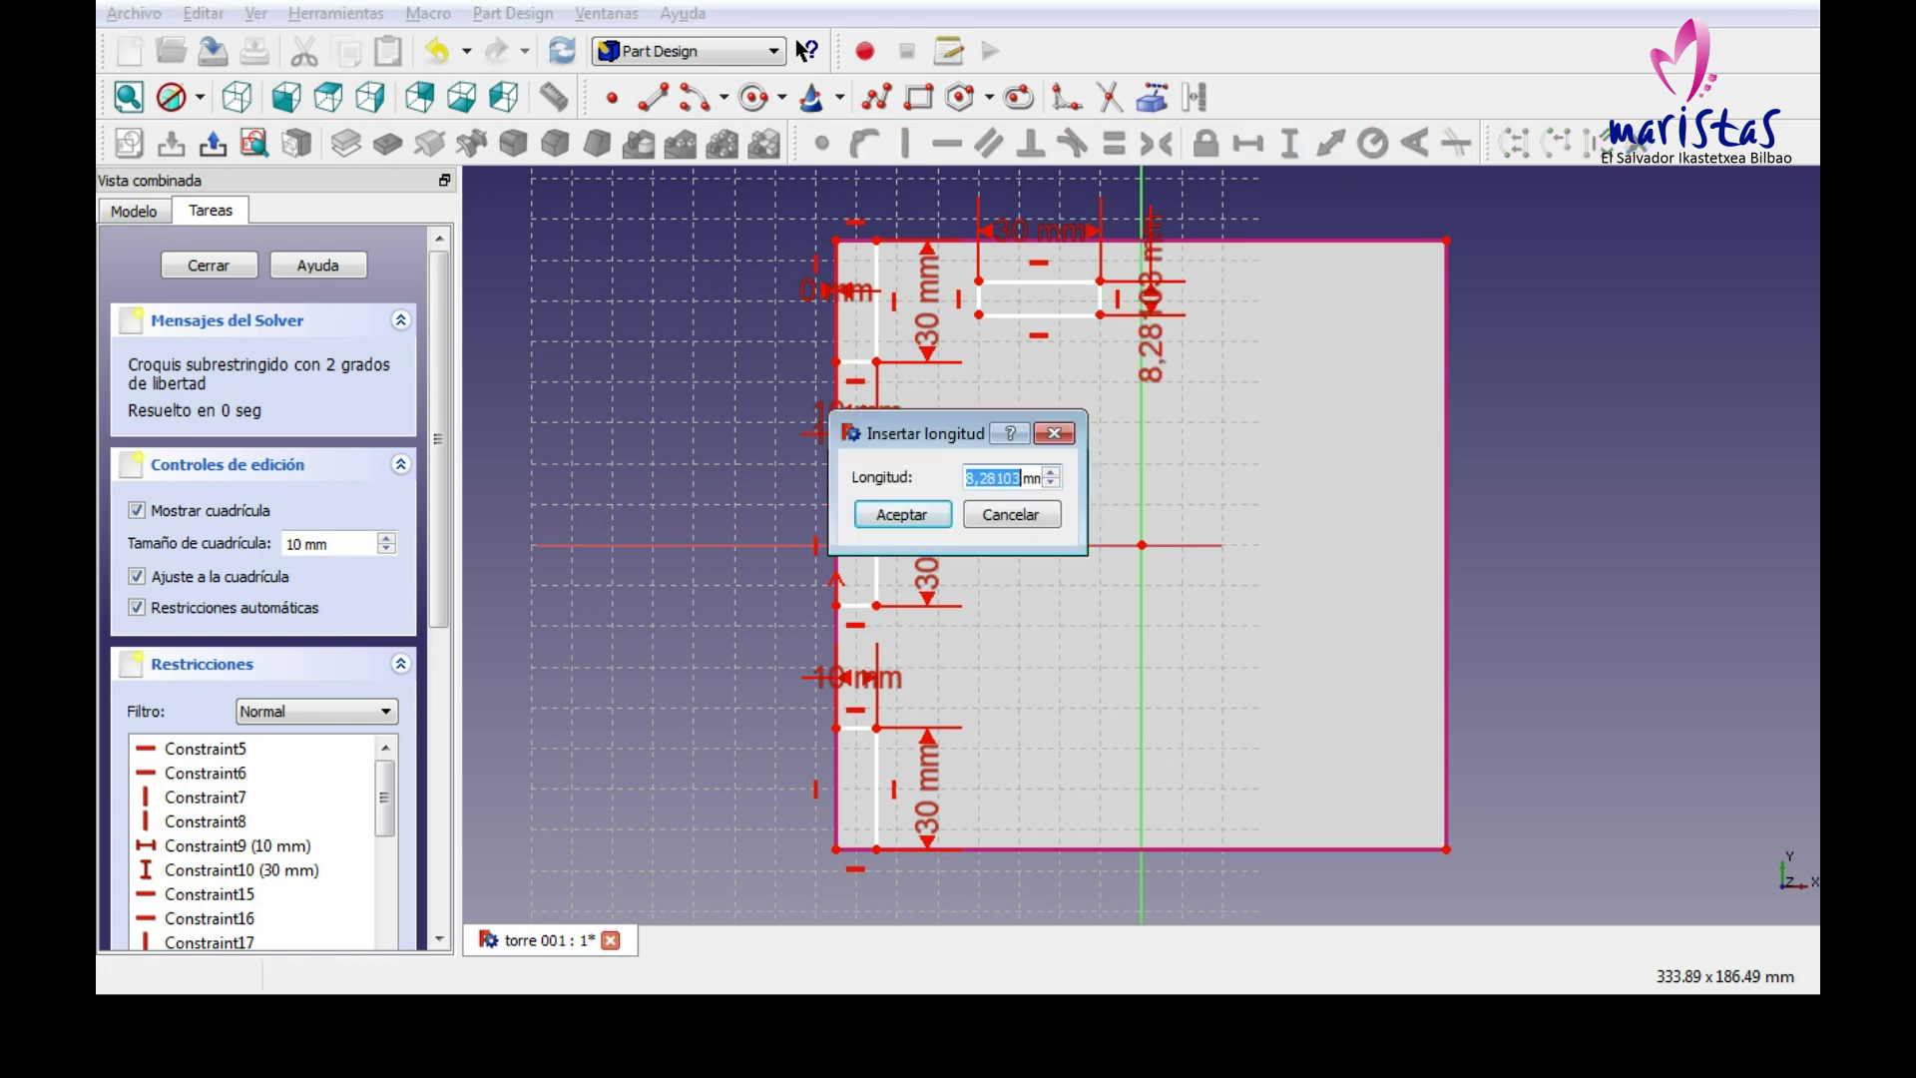
{"action": "type", "text": "10"}
{"action": "key", "text": "Return"}
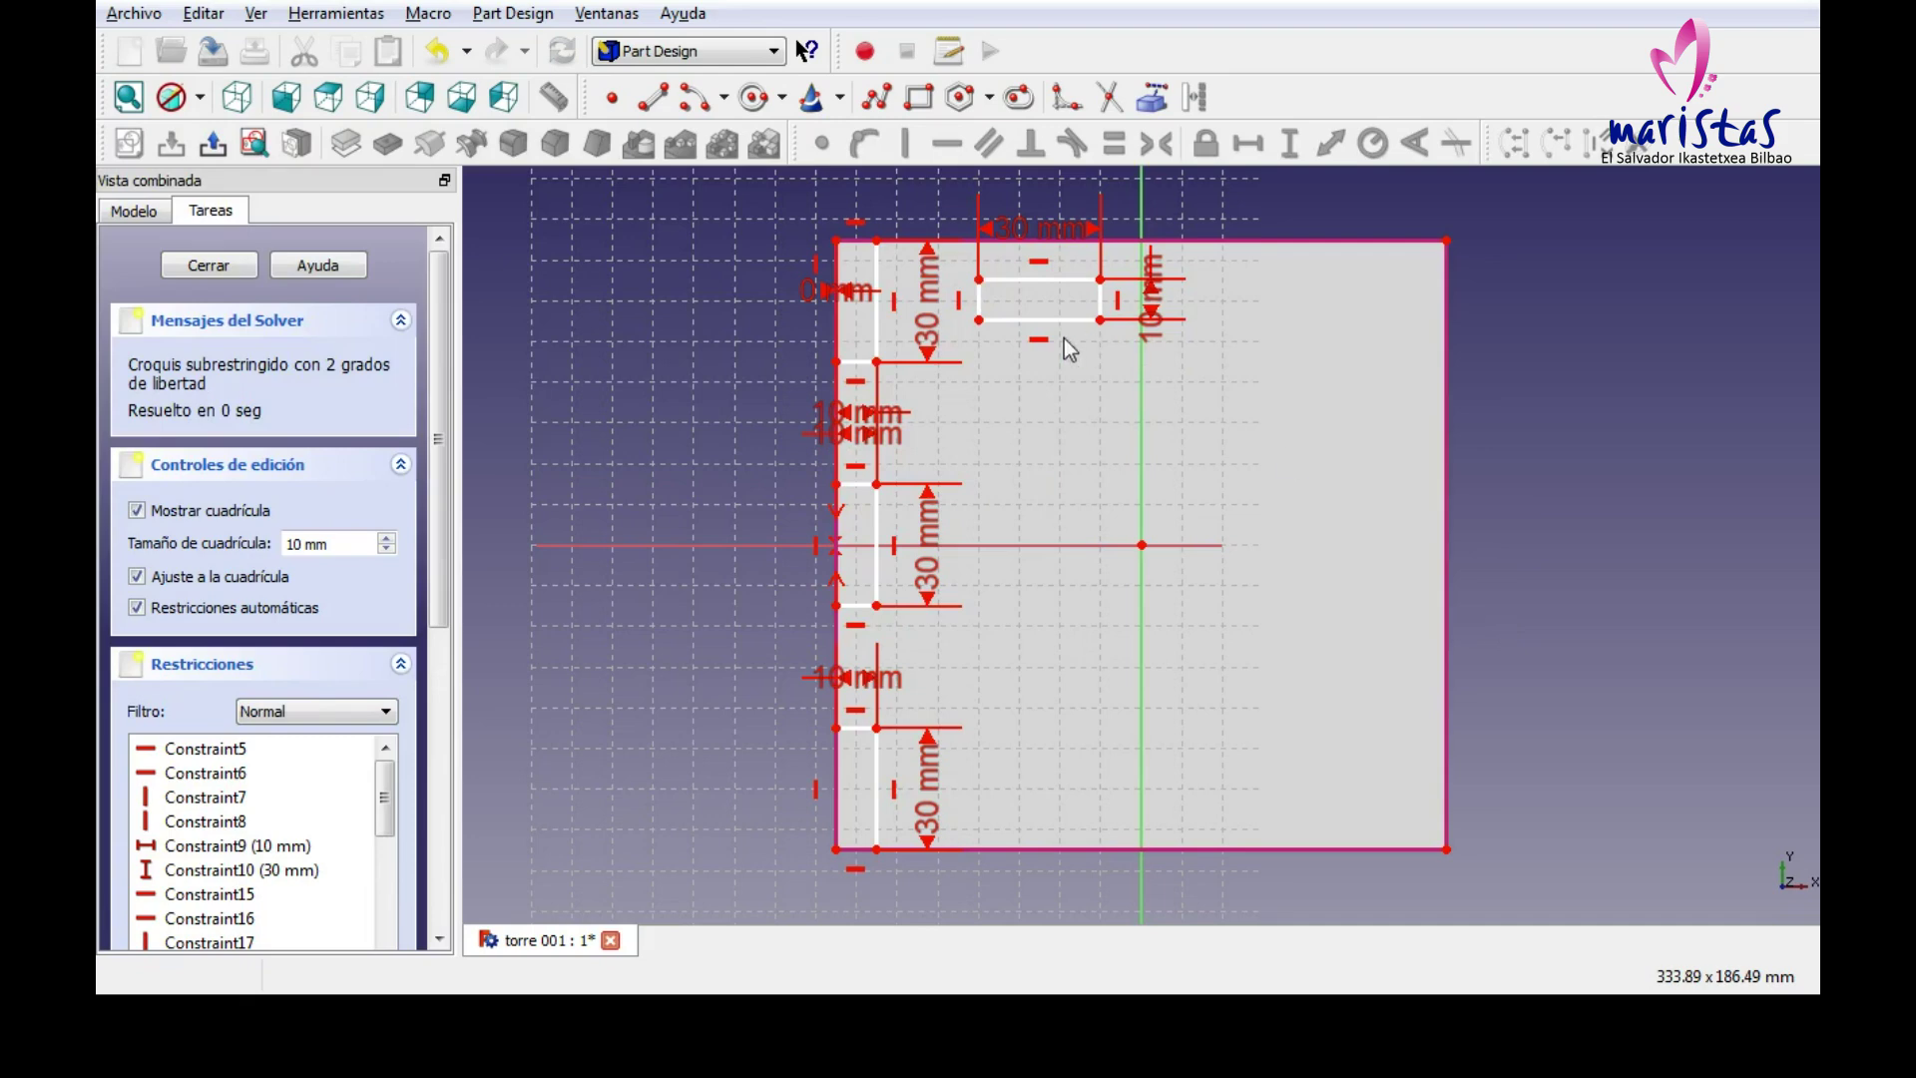
Set the vertical distance between the upper-left corners of the platform and the new upper-edge rectangle to 0 mm.
{"action": "left_click", "coordinate": [838, 242]}
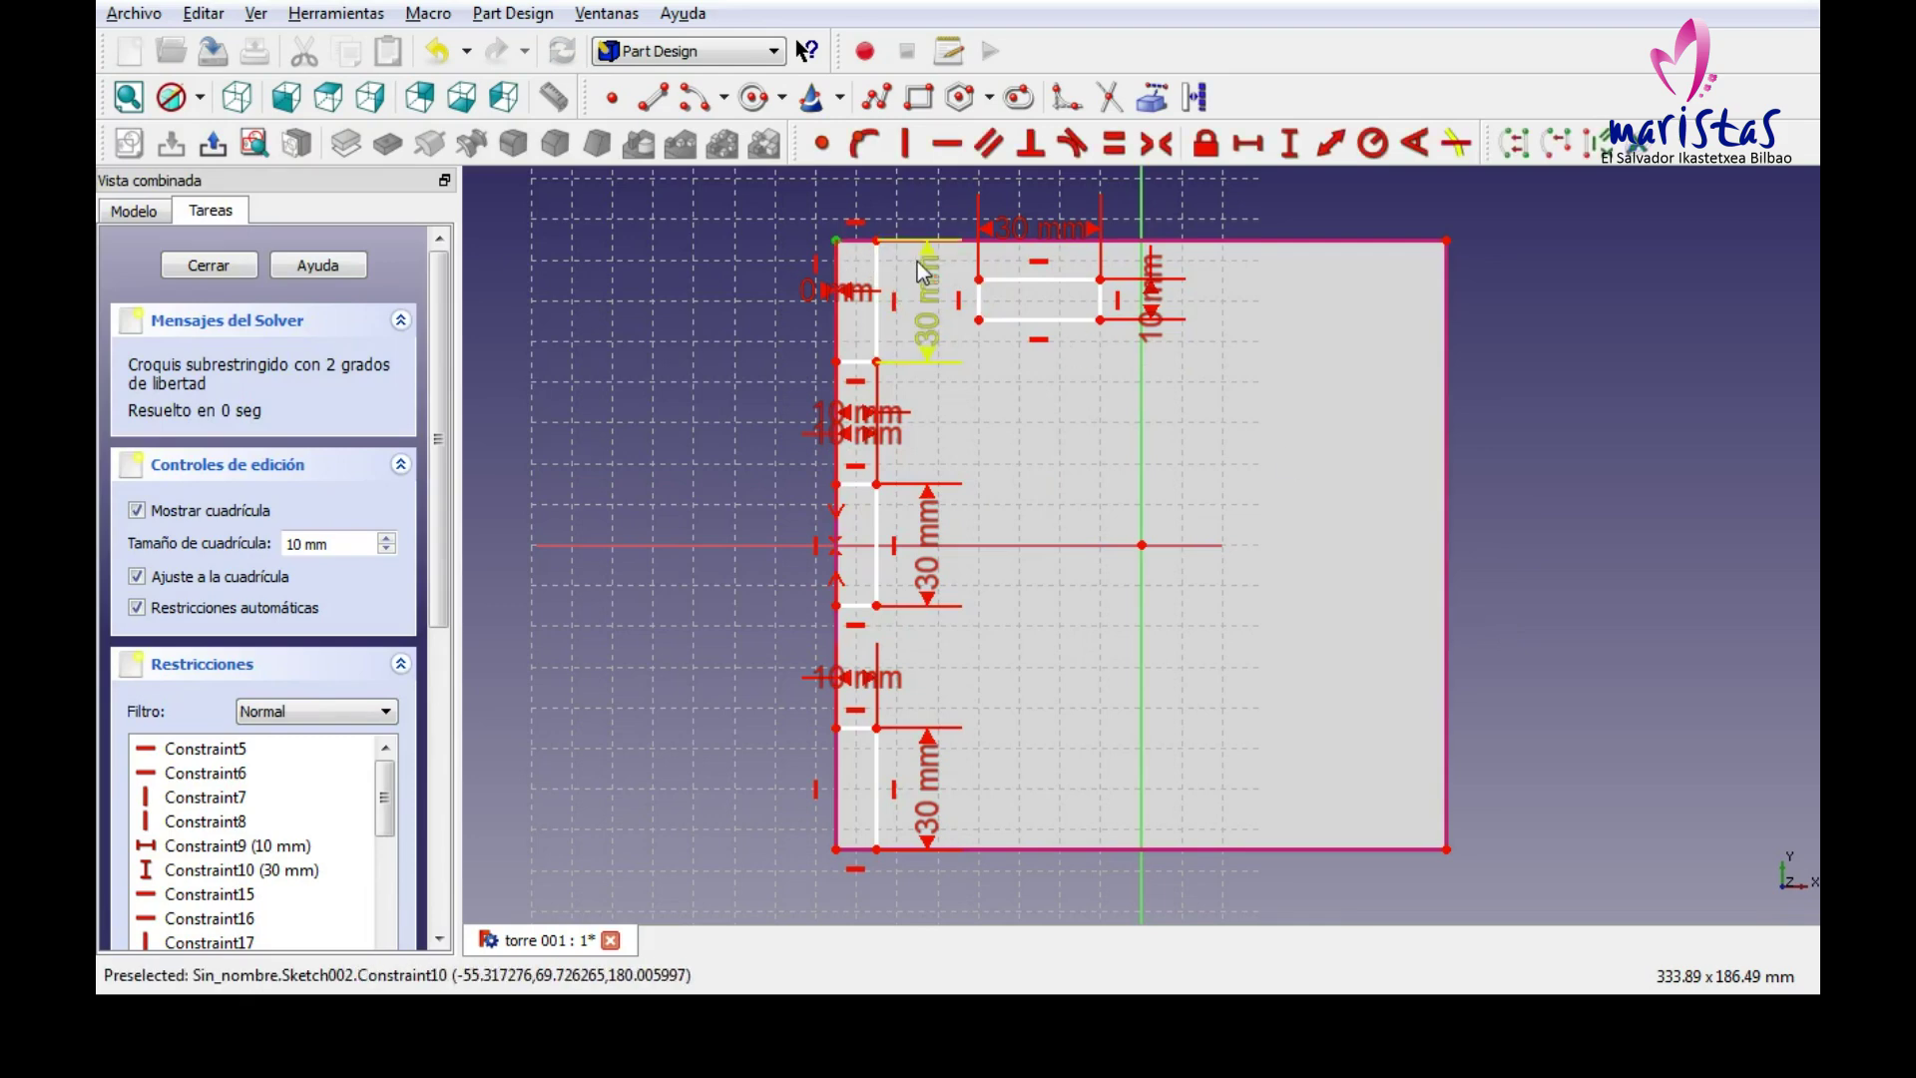
{"action": "left_click", "coordinate": [979, 280]}
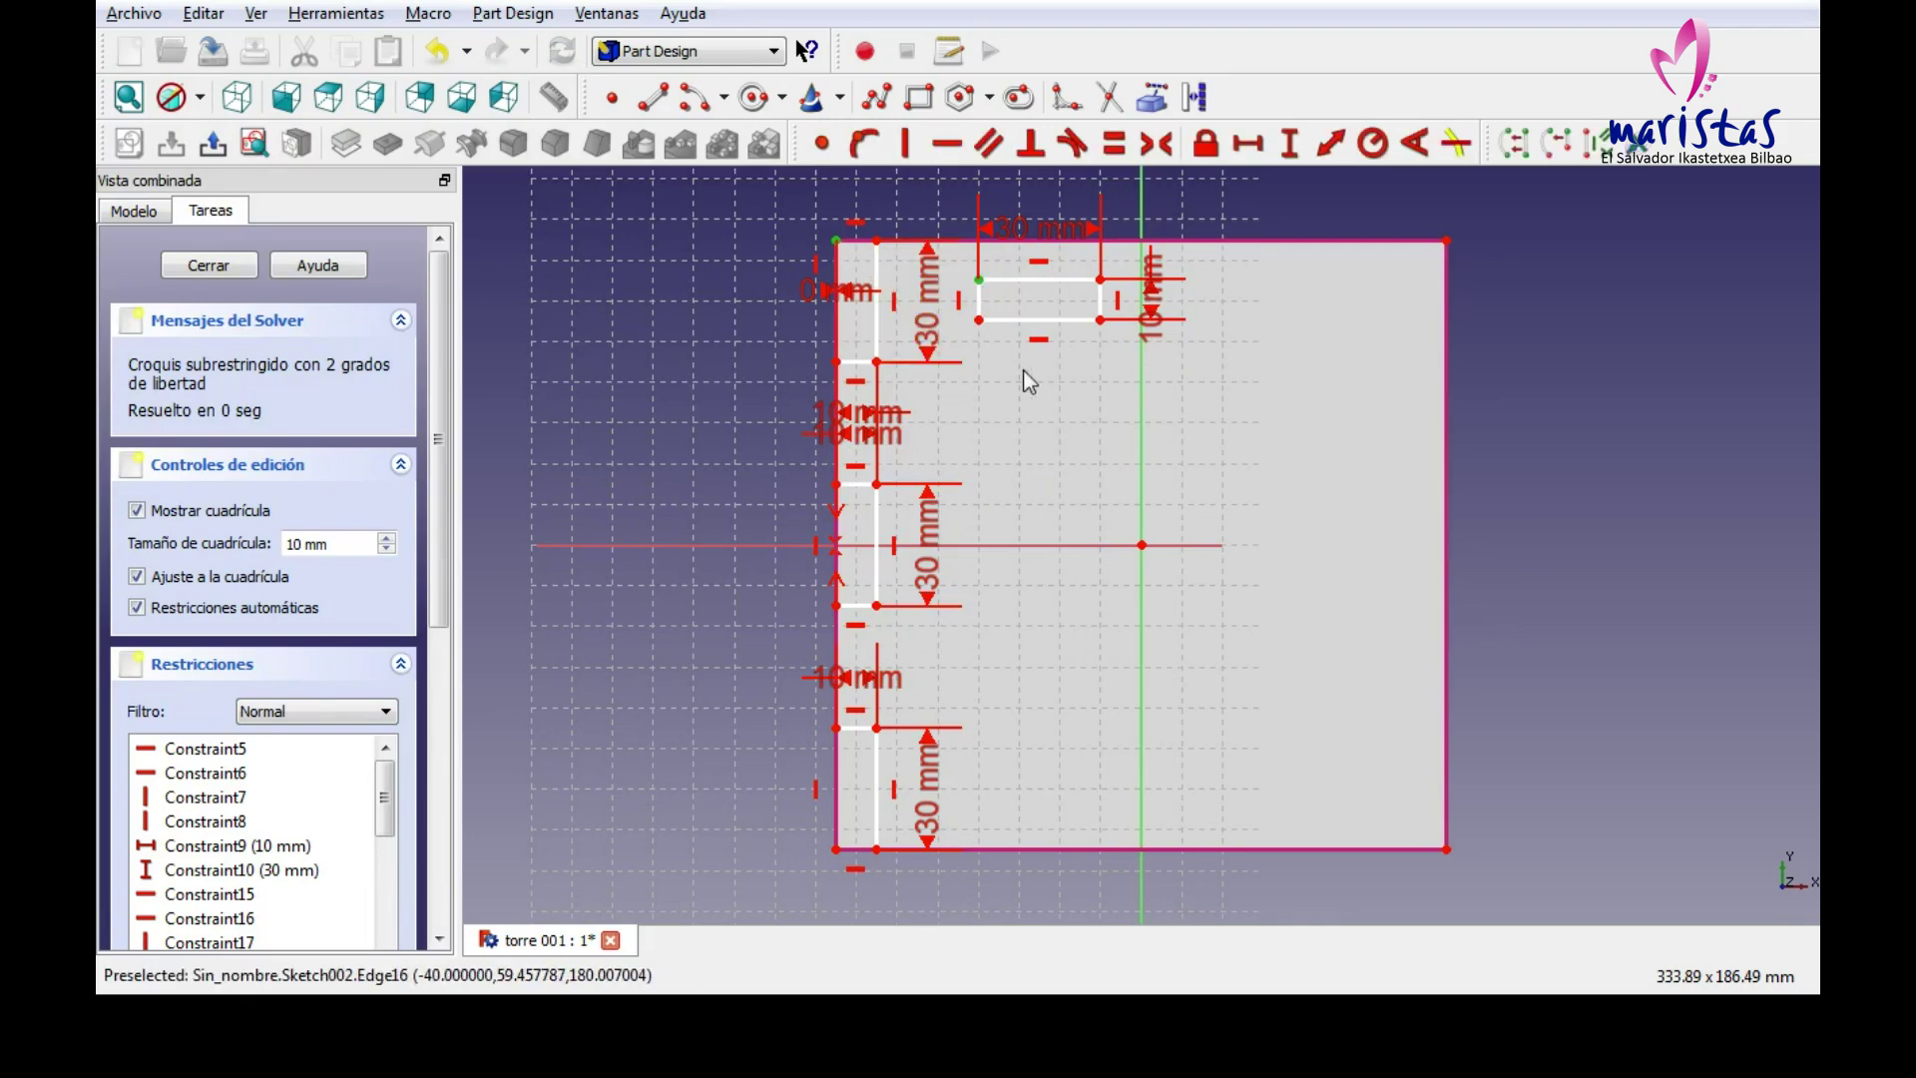
{"action": "left_click", "coordinate": [1290, 145]}
{"action": "type", "text": "0mm"}
{"action": "key", "text": "Return"}
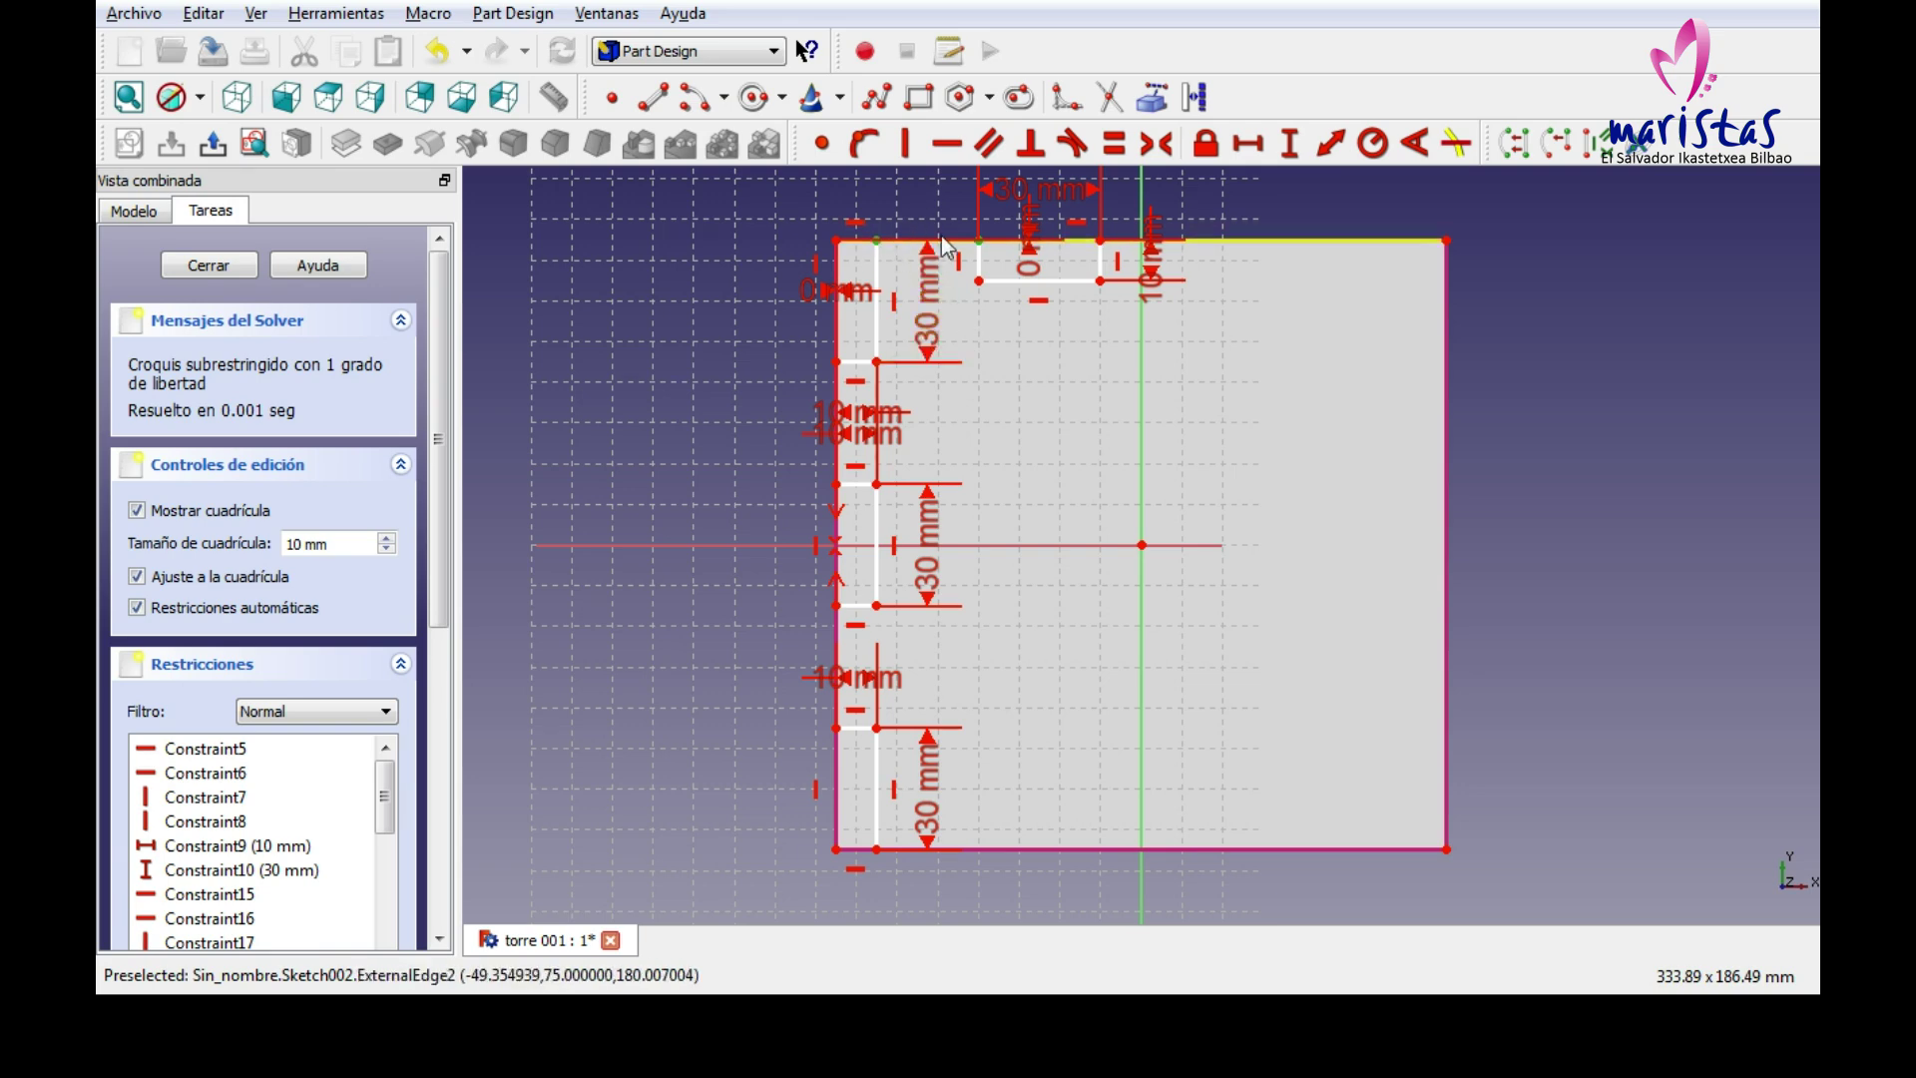
Set the horizontal gap between the upper corner rectangle and the upper-edge rectangle to 23.33 mm.
{"action": "left_click", "coordinate": [1248, 143]}
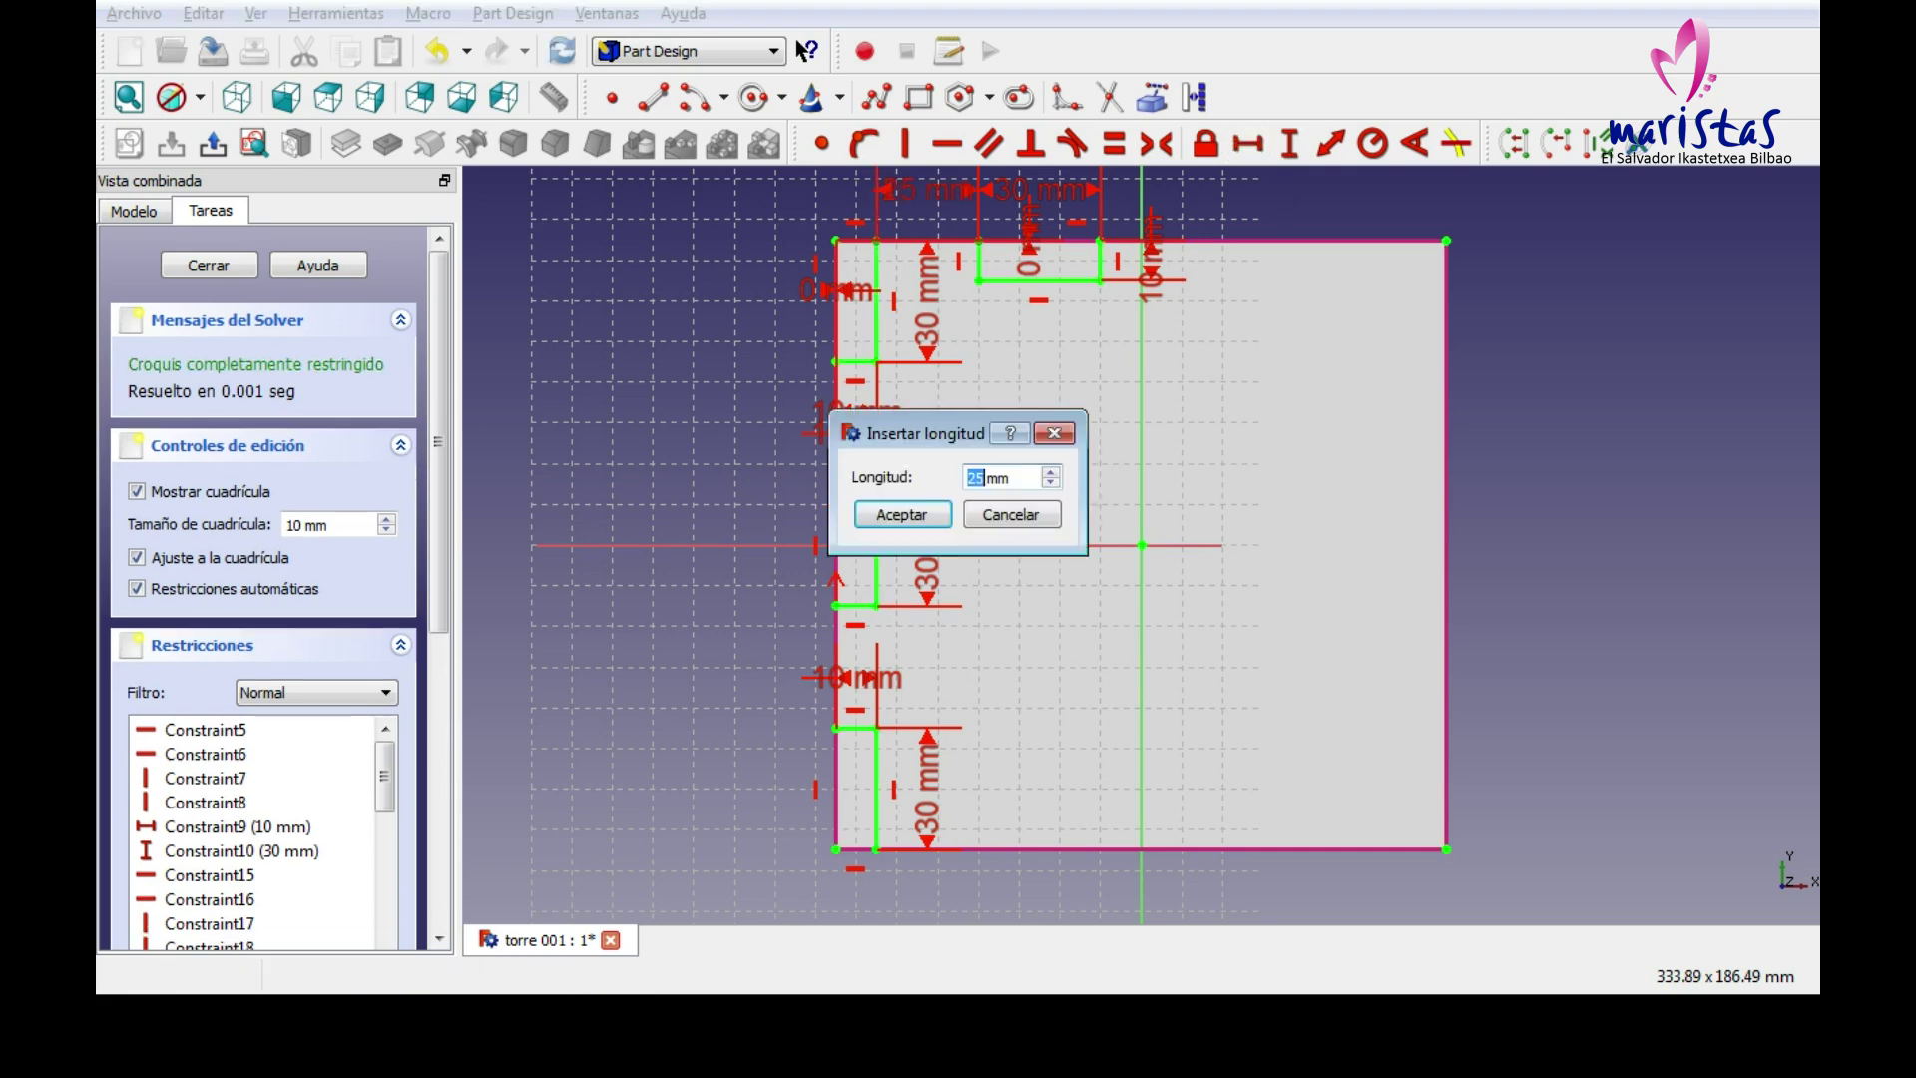
{"action": "type", "text": "23,33"}
{"action": "key", "text": "Return"}
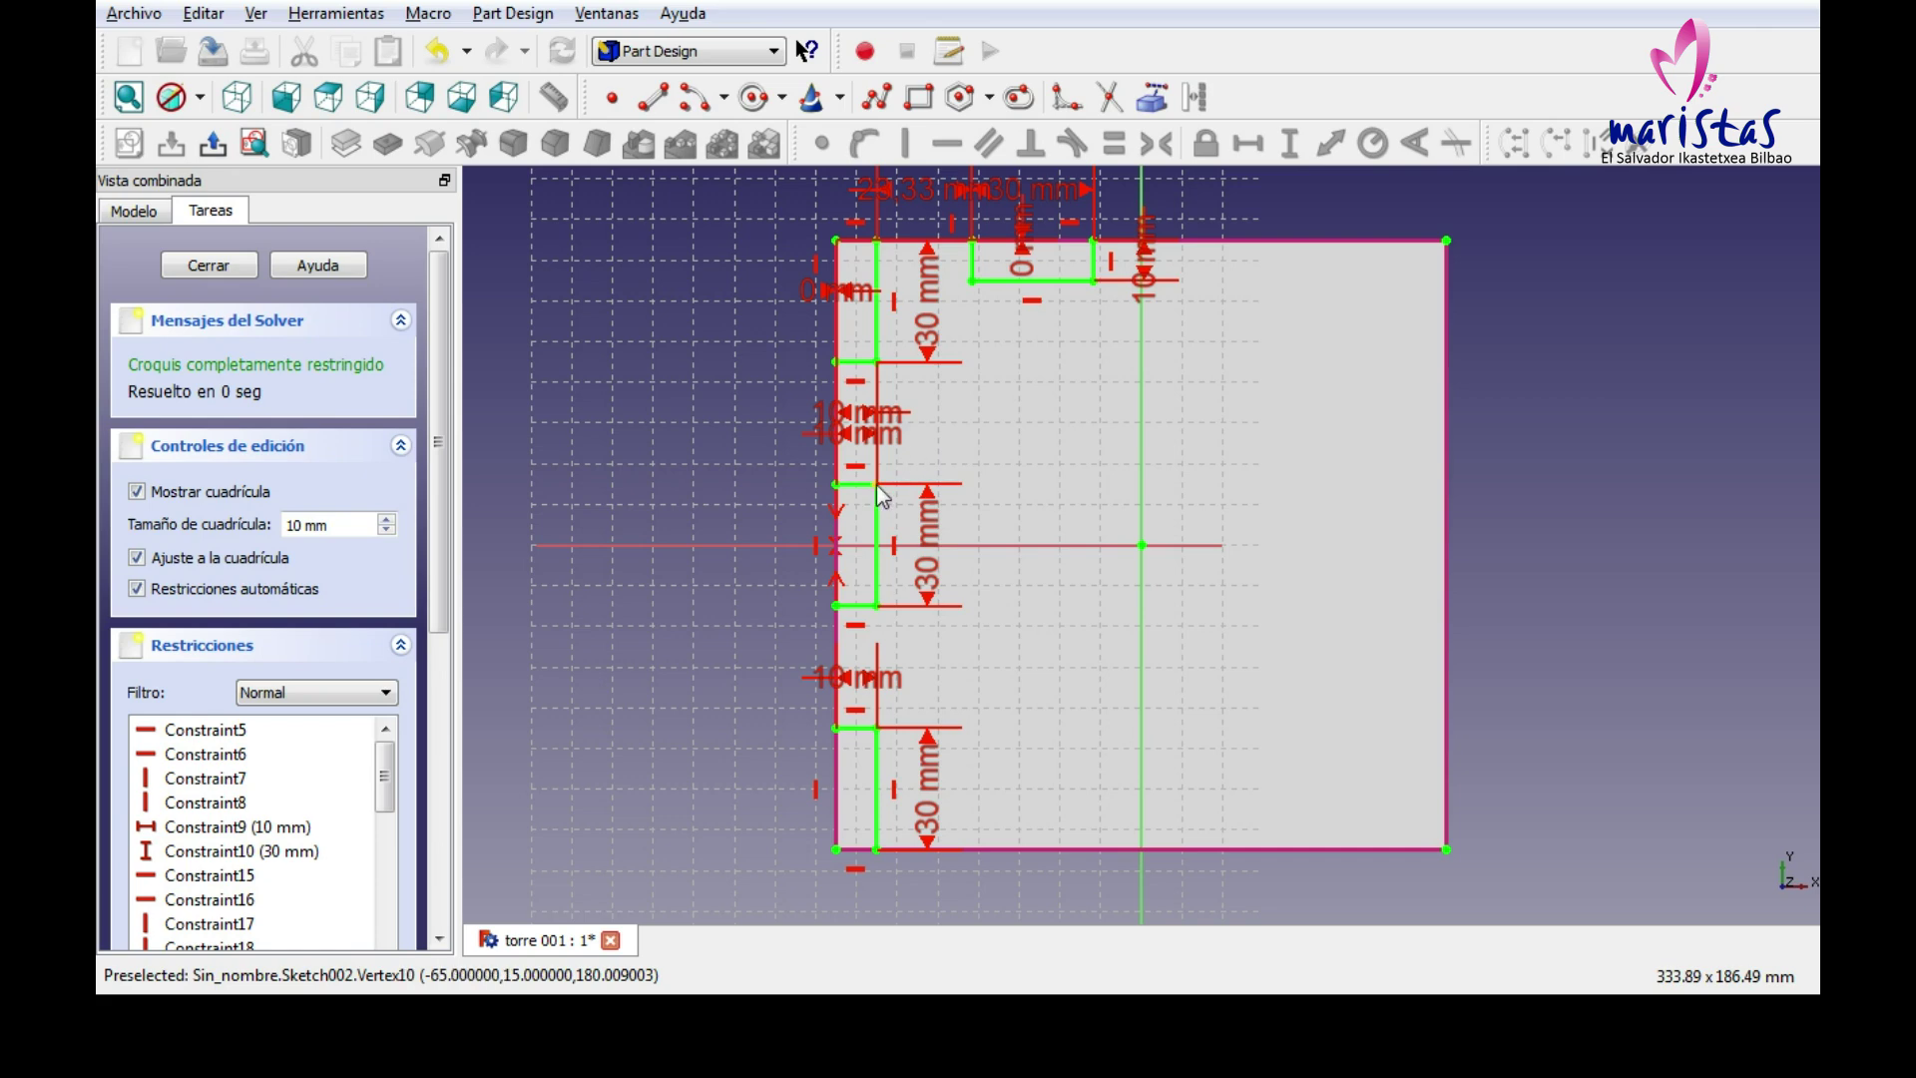
Sketch a rectangle near the platform's lower edge and constrain it to 10 mm high and 30 mm wide.
{"action": "left_click", "coordinate": [918, 98]}
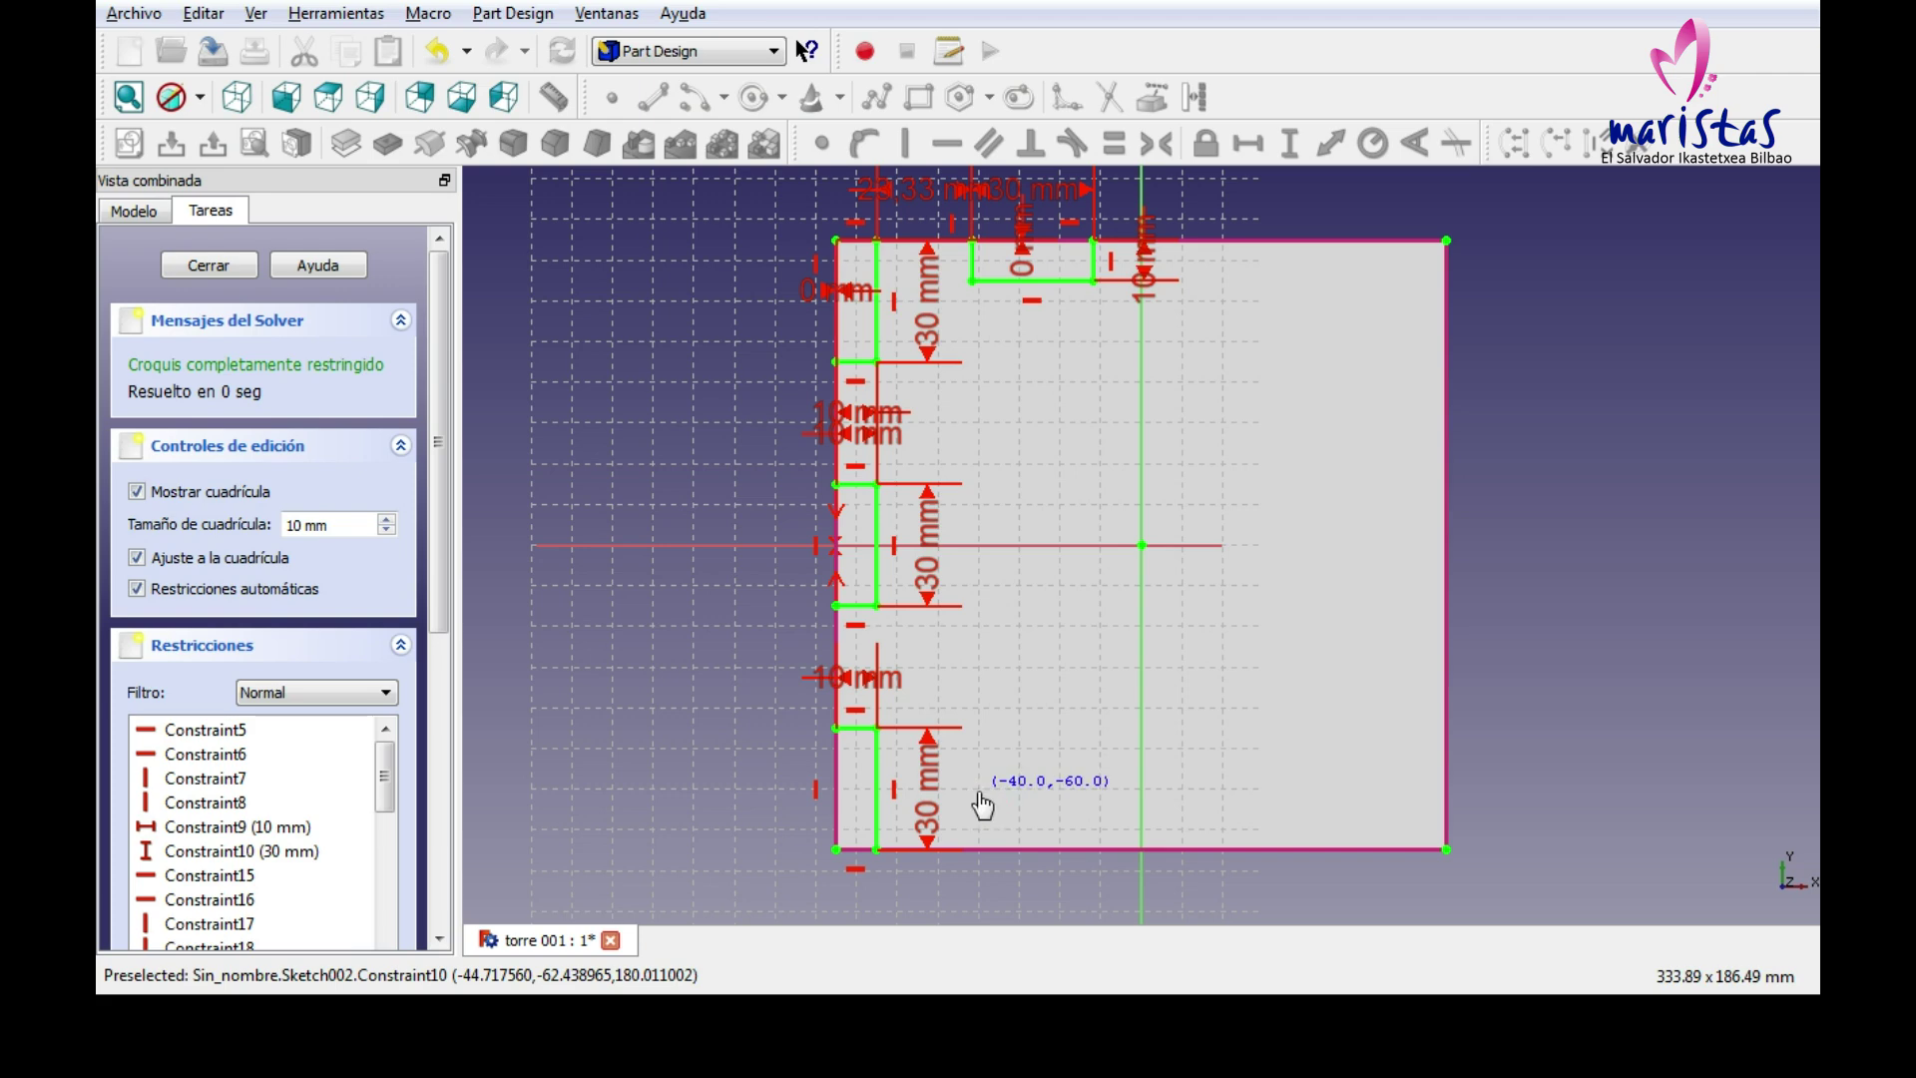
{"action": "left_click", "coordinate": [1078, 829]}
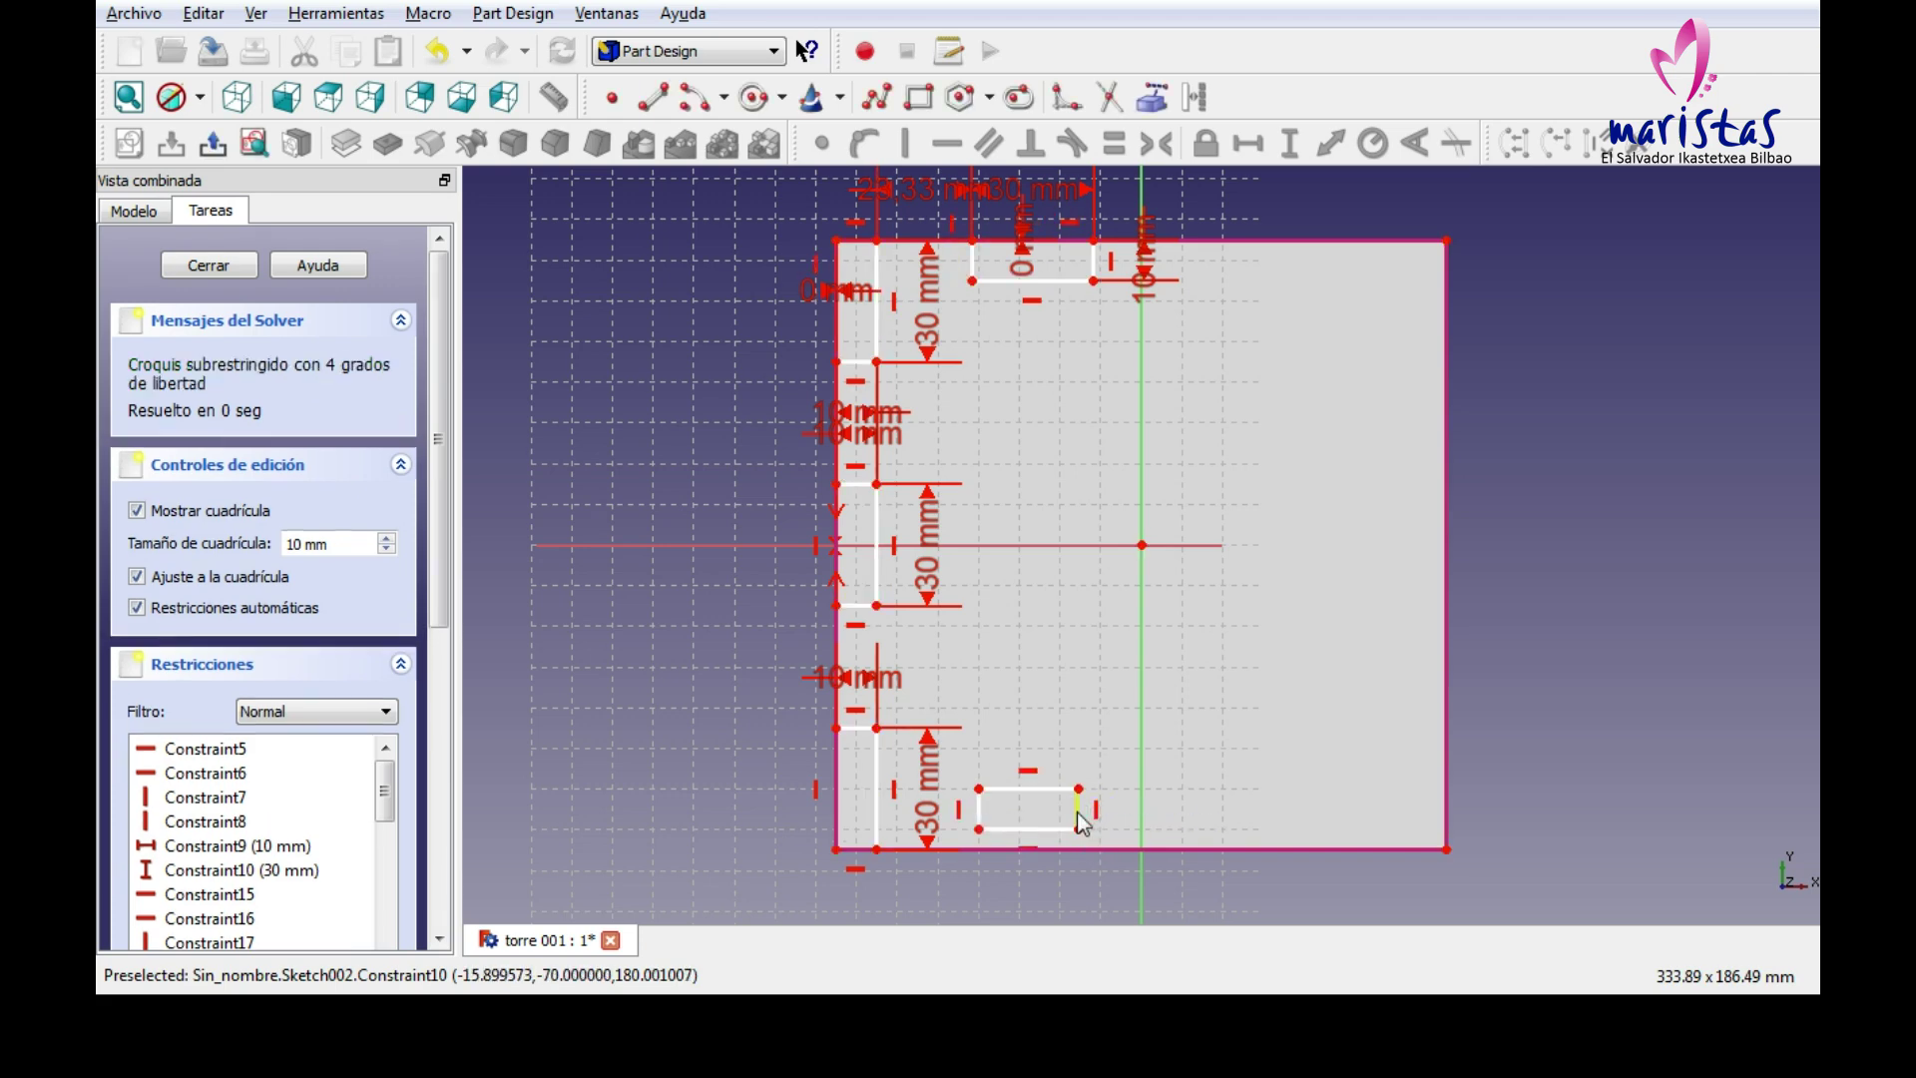
{"action": "left_click", "coordinate": [1289, 143]}
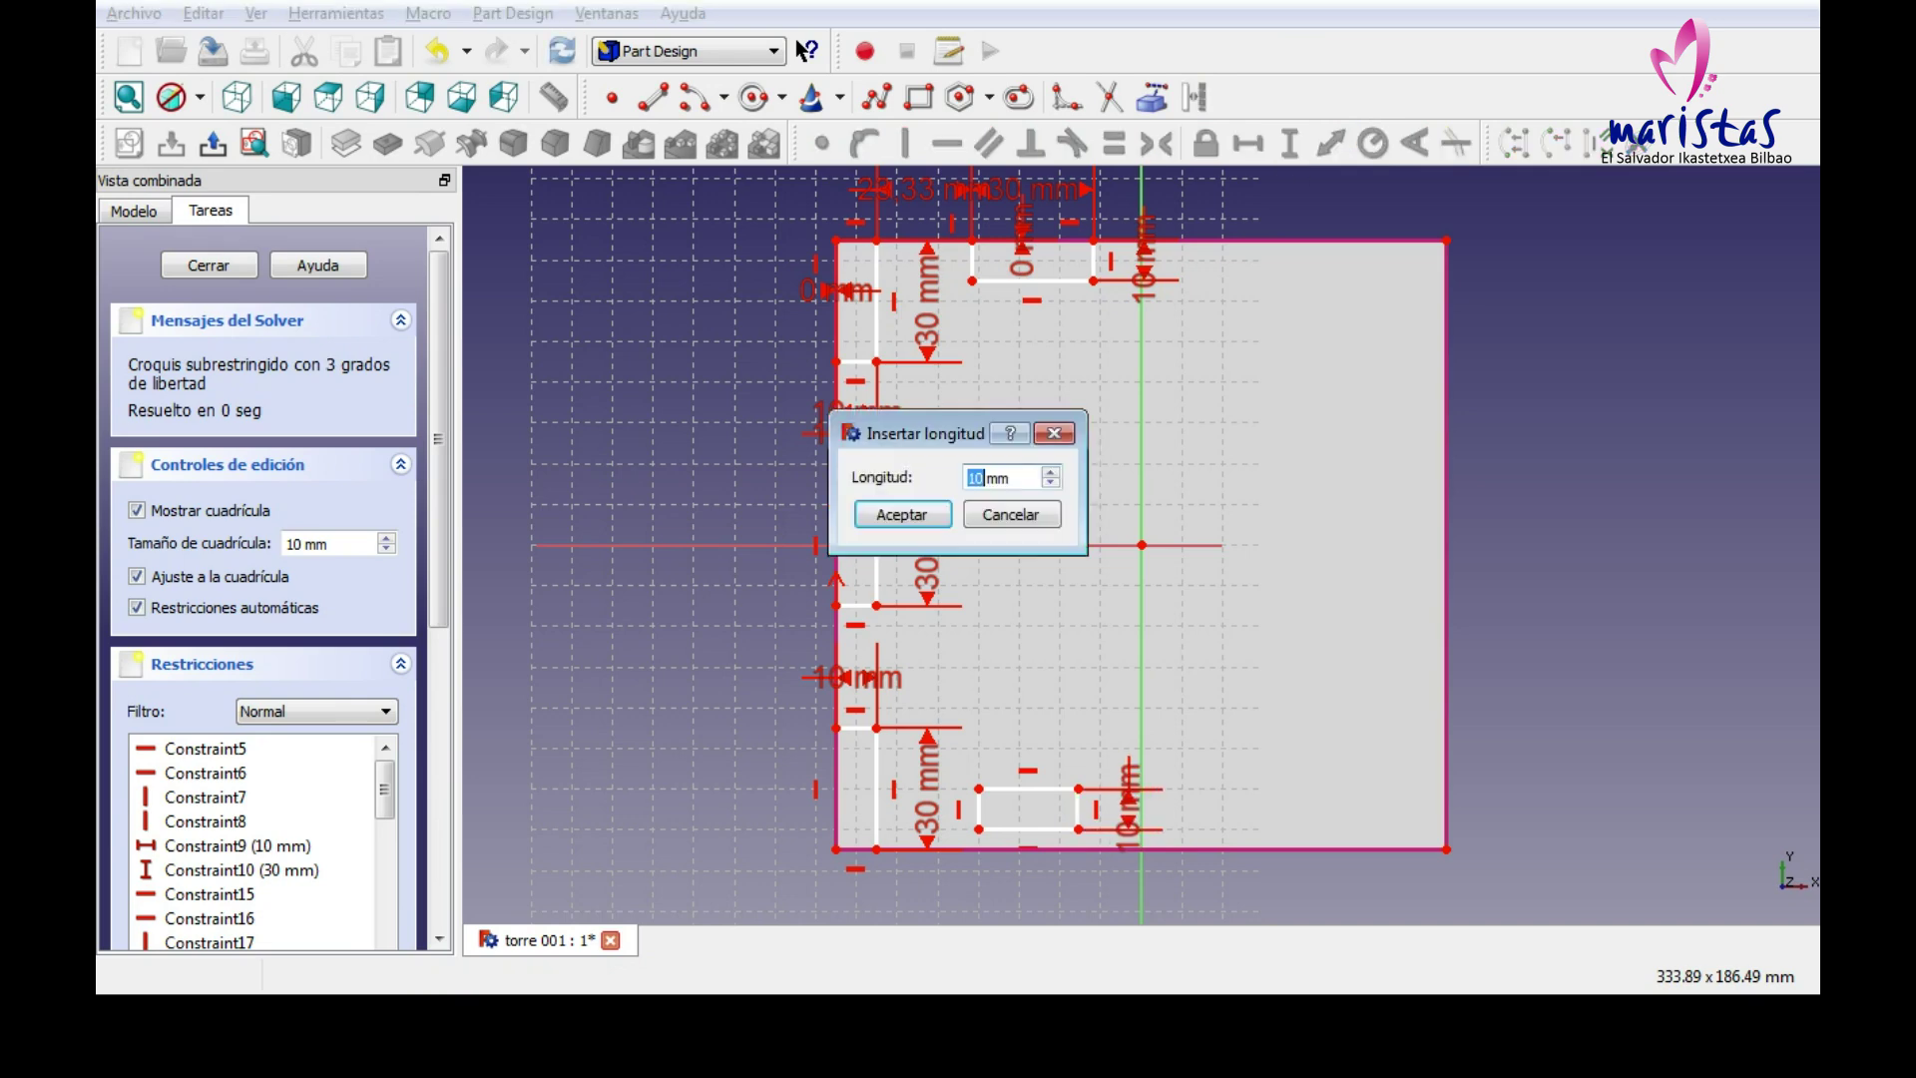
{"action": "left_click", "coordinate": [901, 514]}
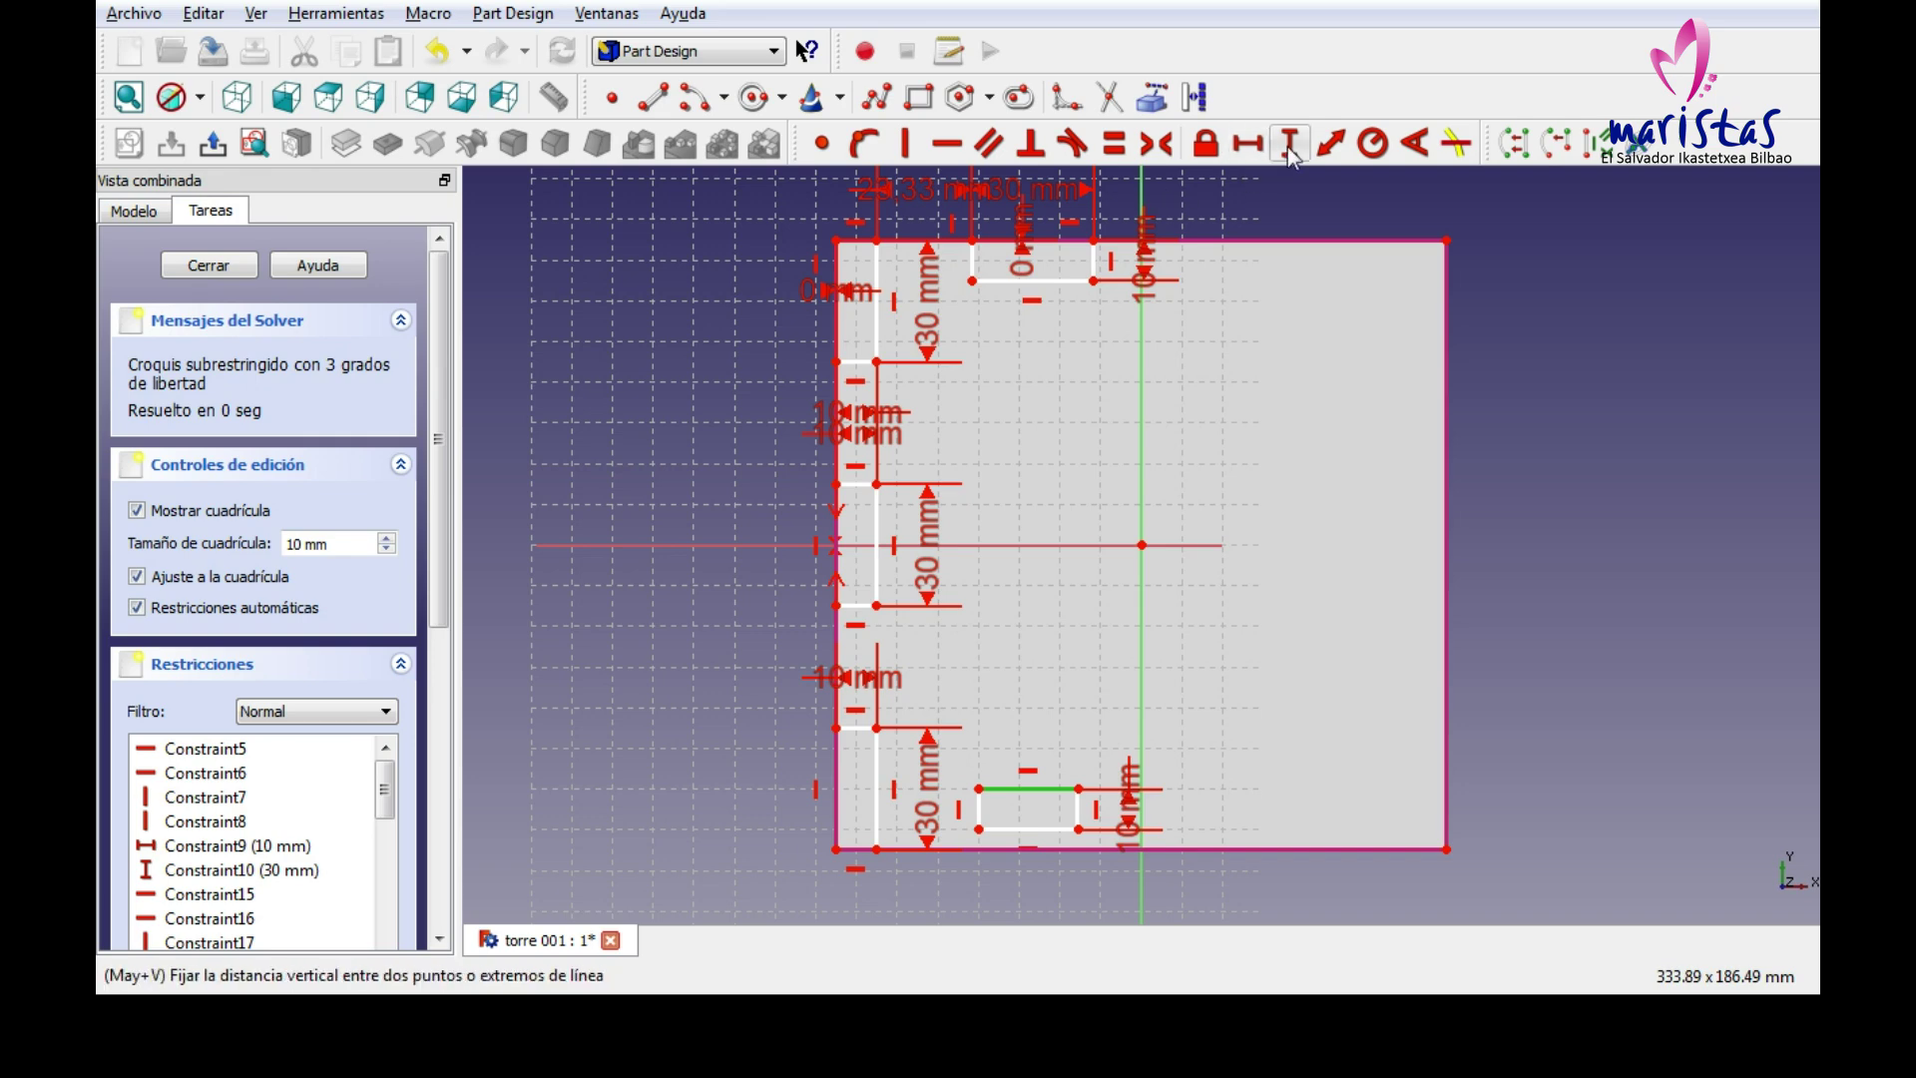
{"action": "left_click", "coordinate": [1248, 142]}
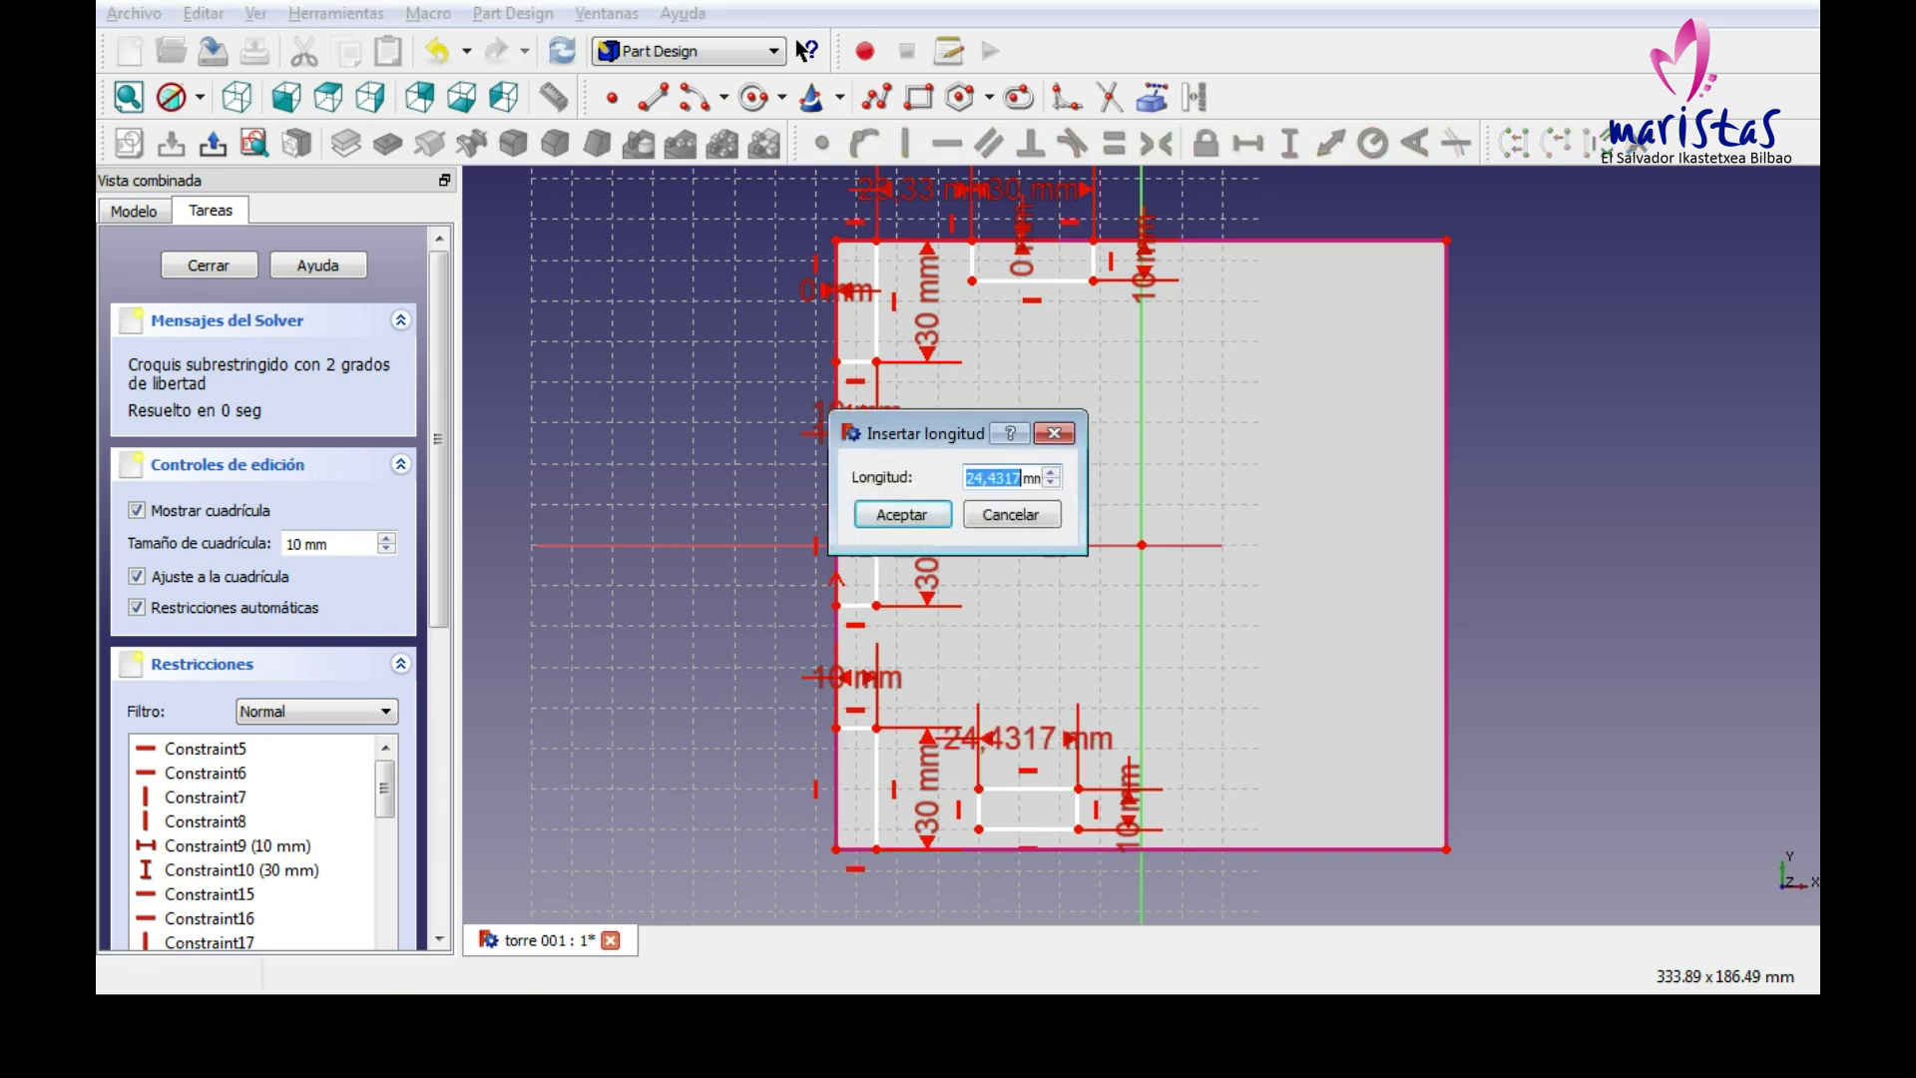
{"action": "type", "text": "30"}
{"action": "key", "text": "Return"}
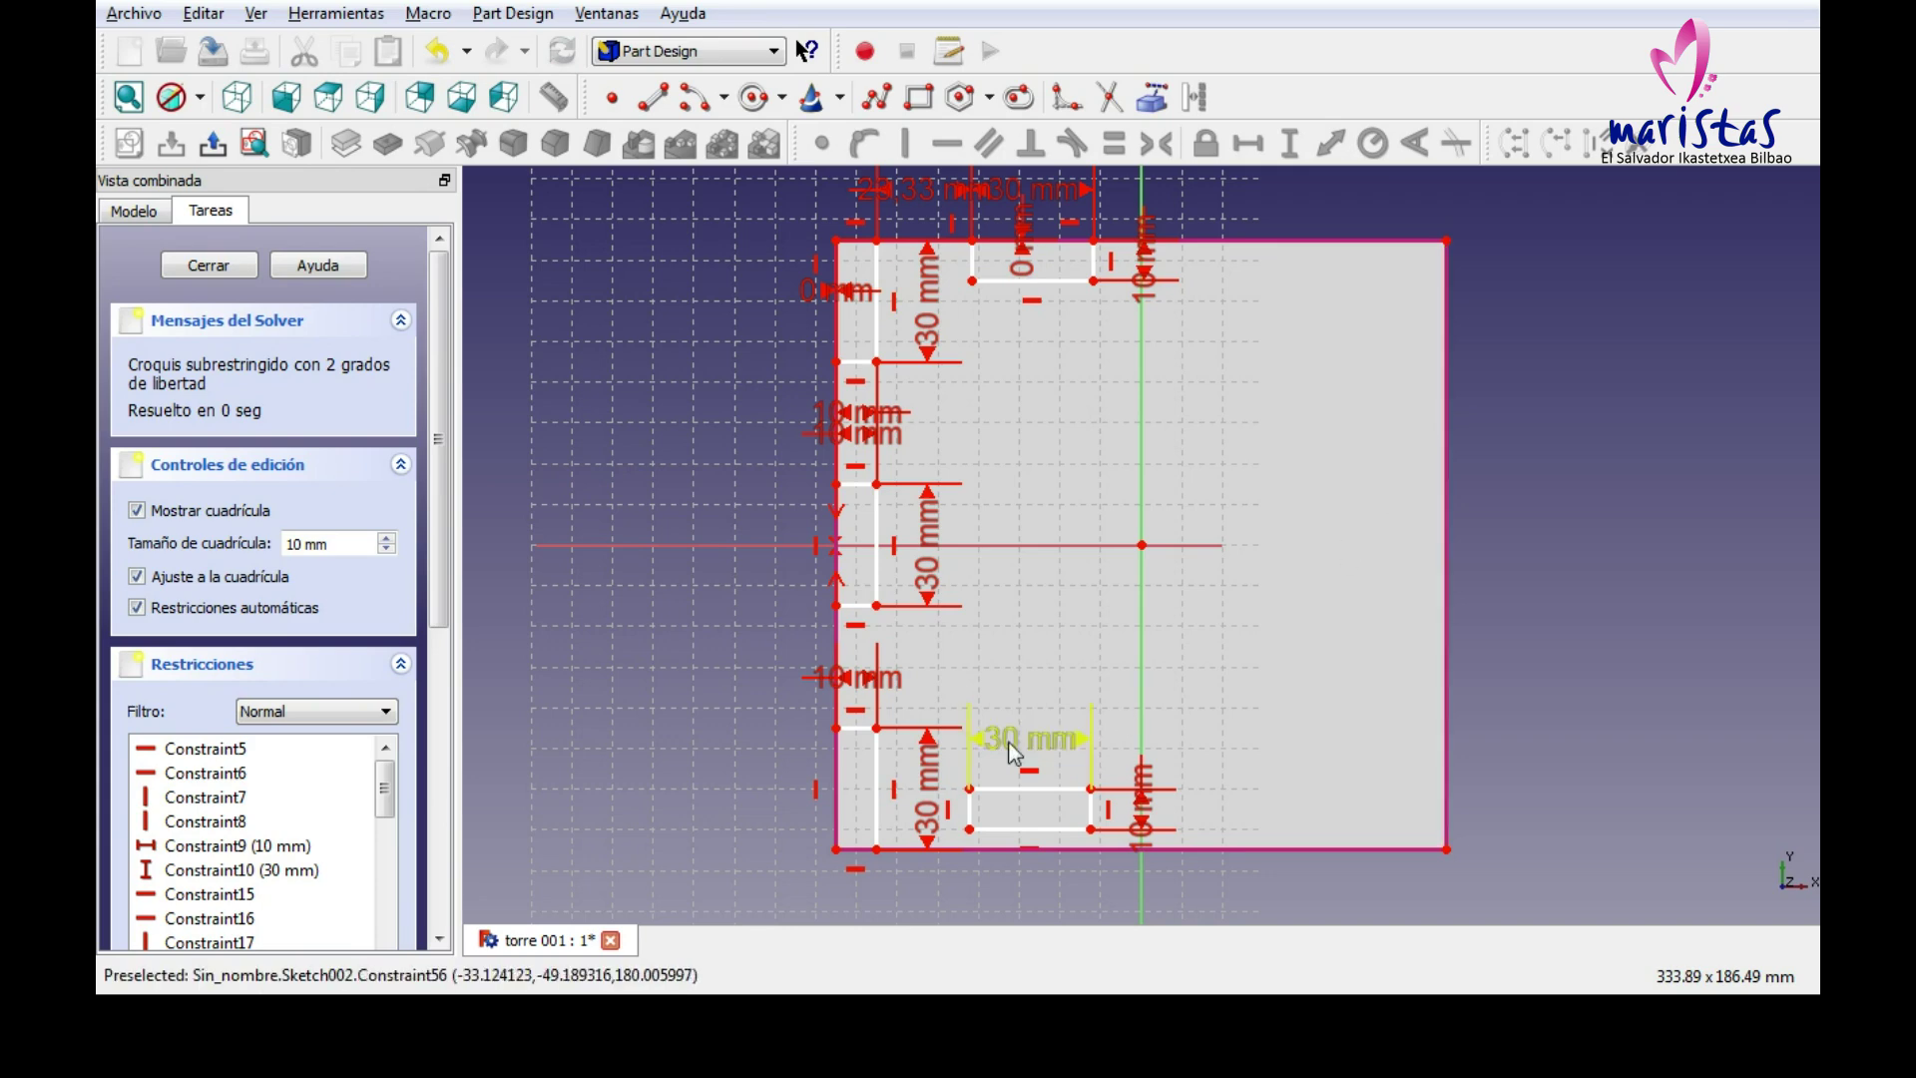
Set the vertical distance between the lower-left corners of the lower-edge rectangle and the platform to 0 mm.
{"action": "left_click", "coordinate": [968, 830]}
{"action": "left_click", "coordinate": [835, 849]}
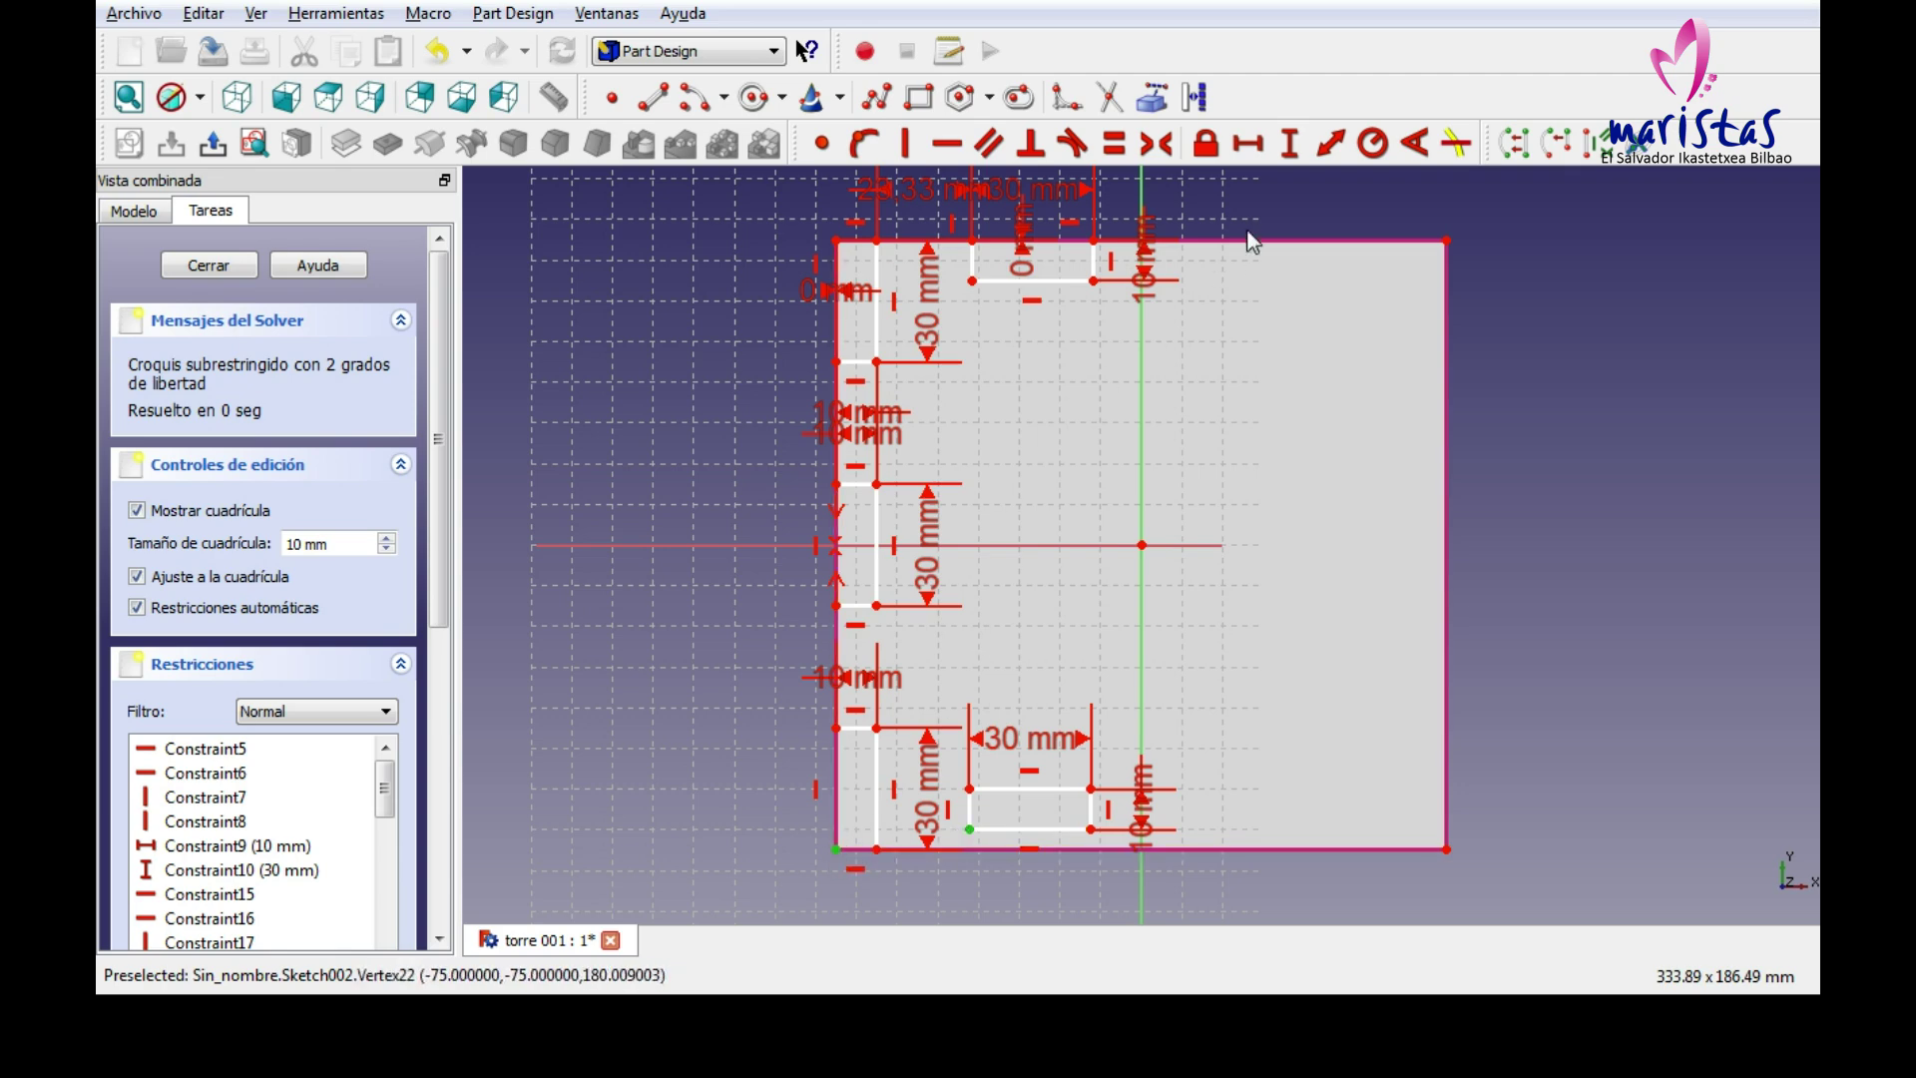
{"action": "left_click", "coordinate": [1291, 143]}
{"action": "type", "text": "0mm"}
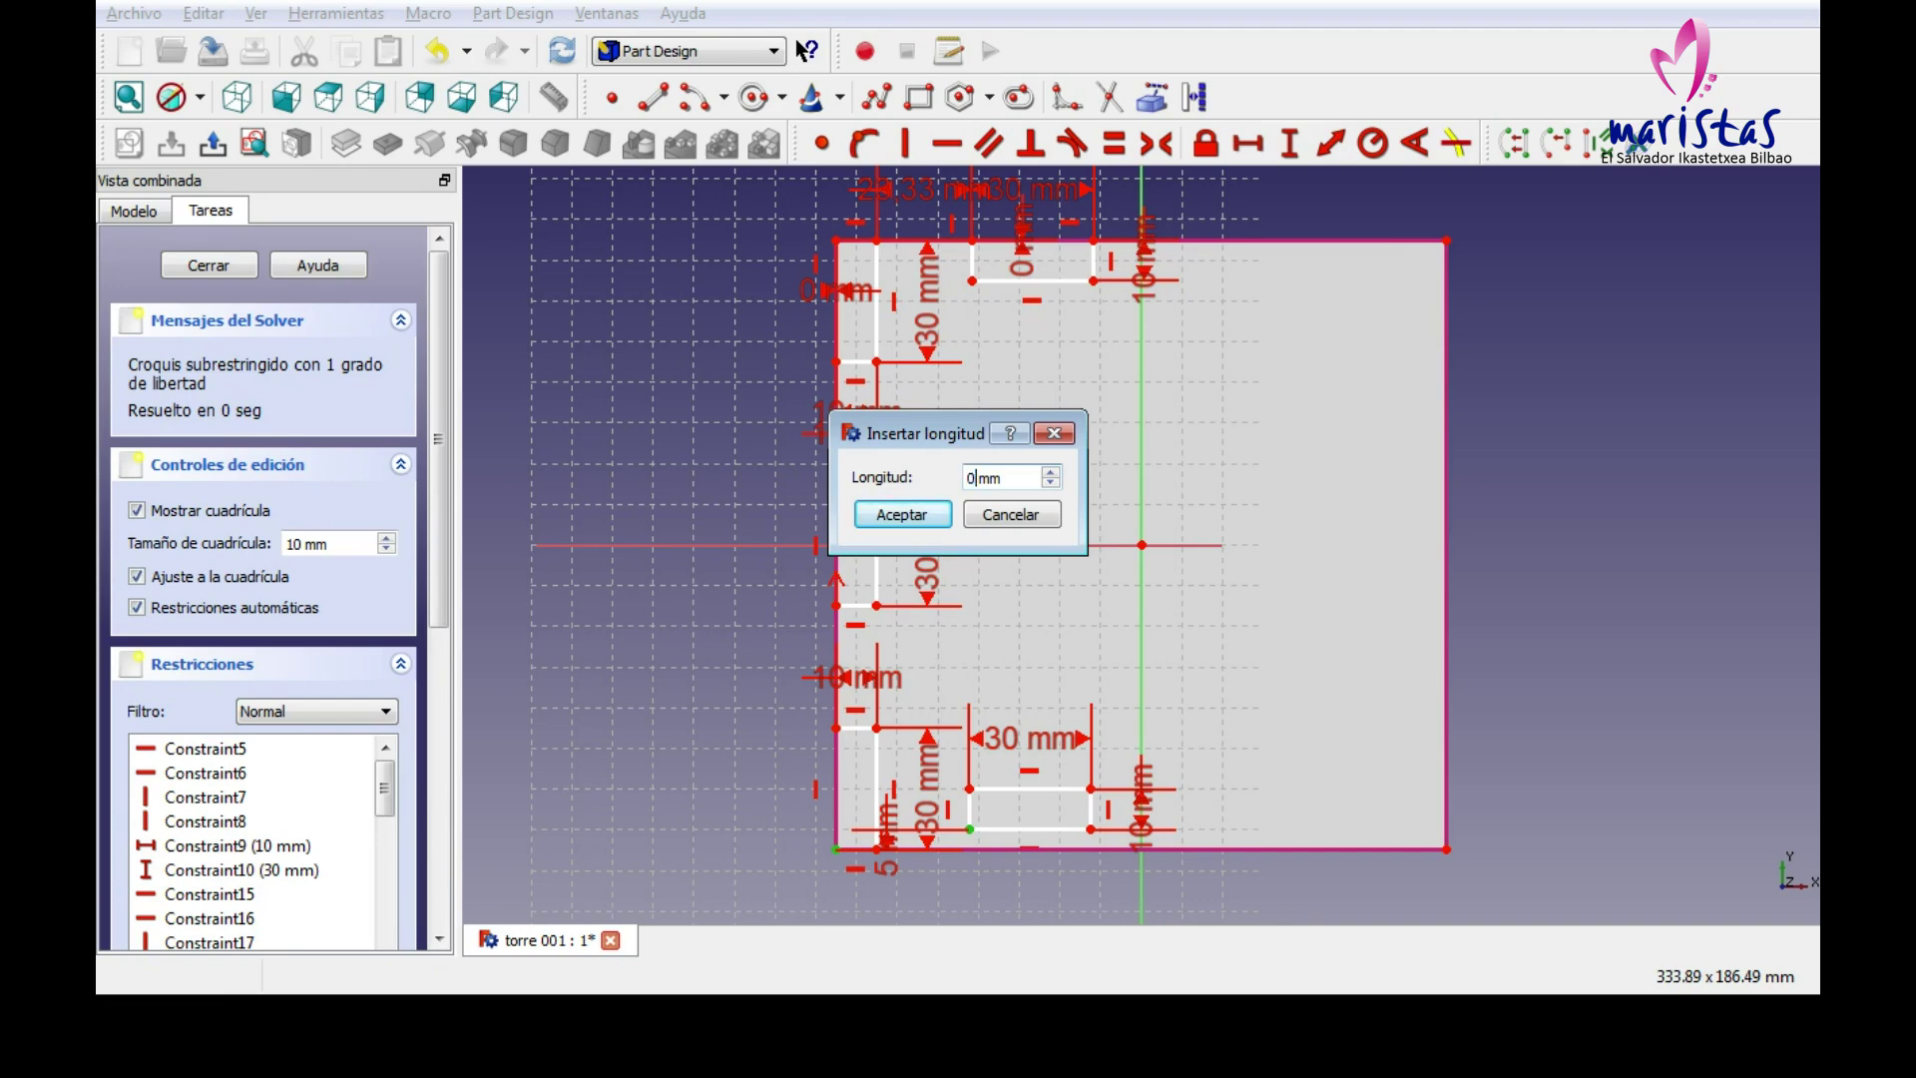
{"action": "key", "text": "Return"}
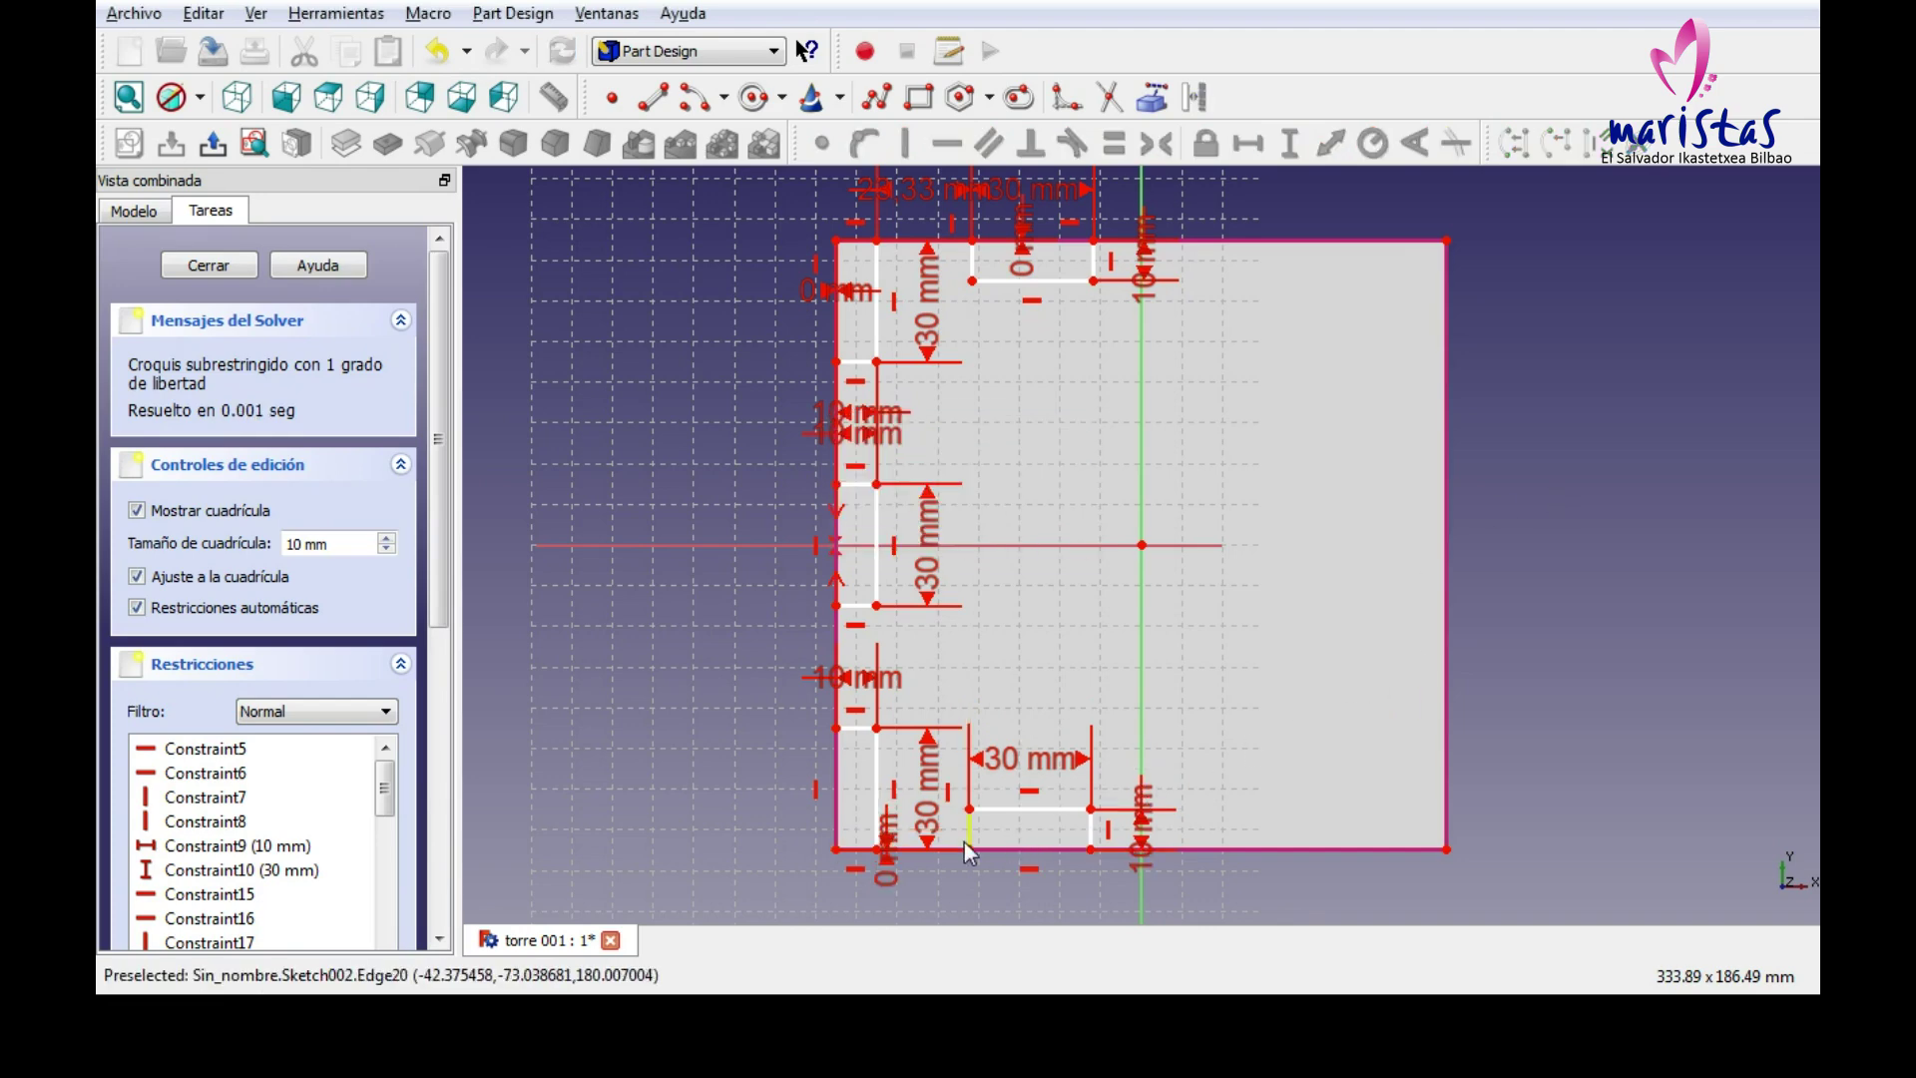
Set the horizontal gap between the lower corner rectangle and the lower-edge rectangle to 23.33 mm.
{"action": "left_click", "coordinate": [880, 849]}
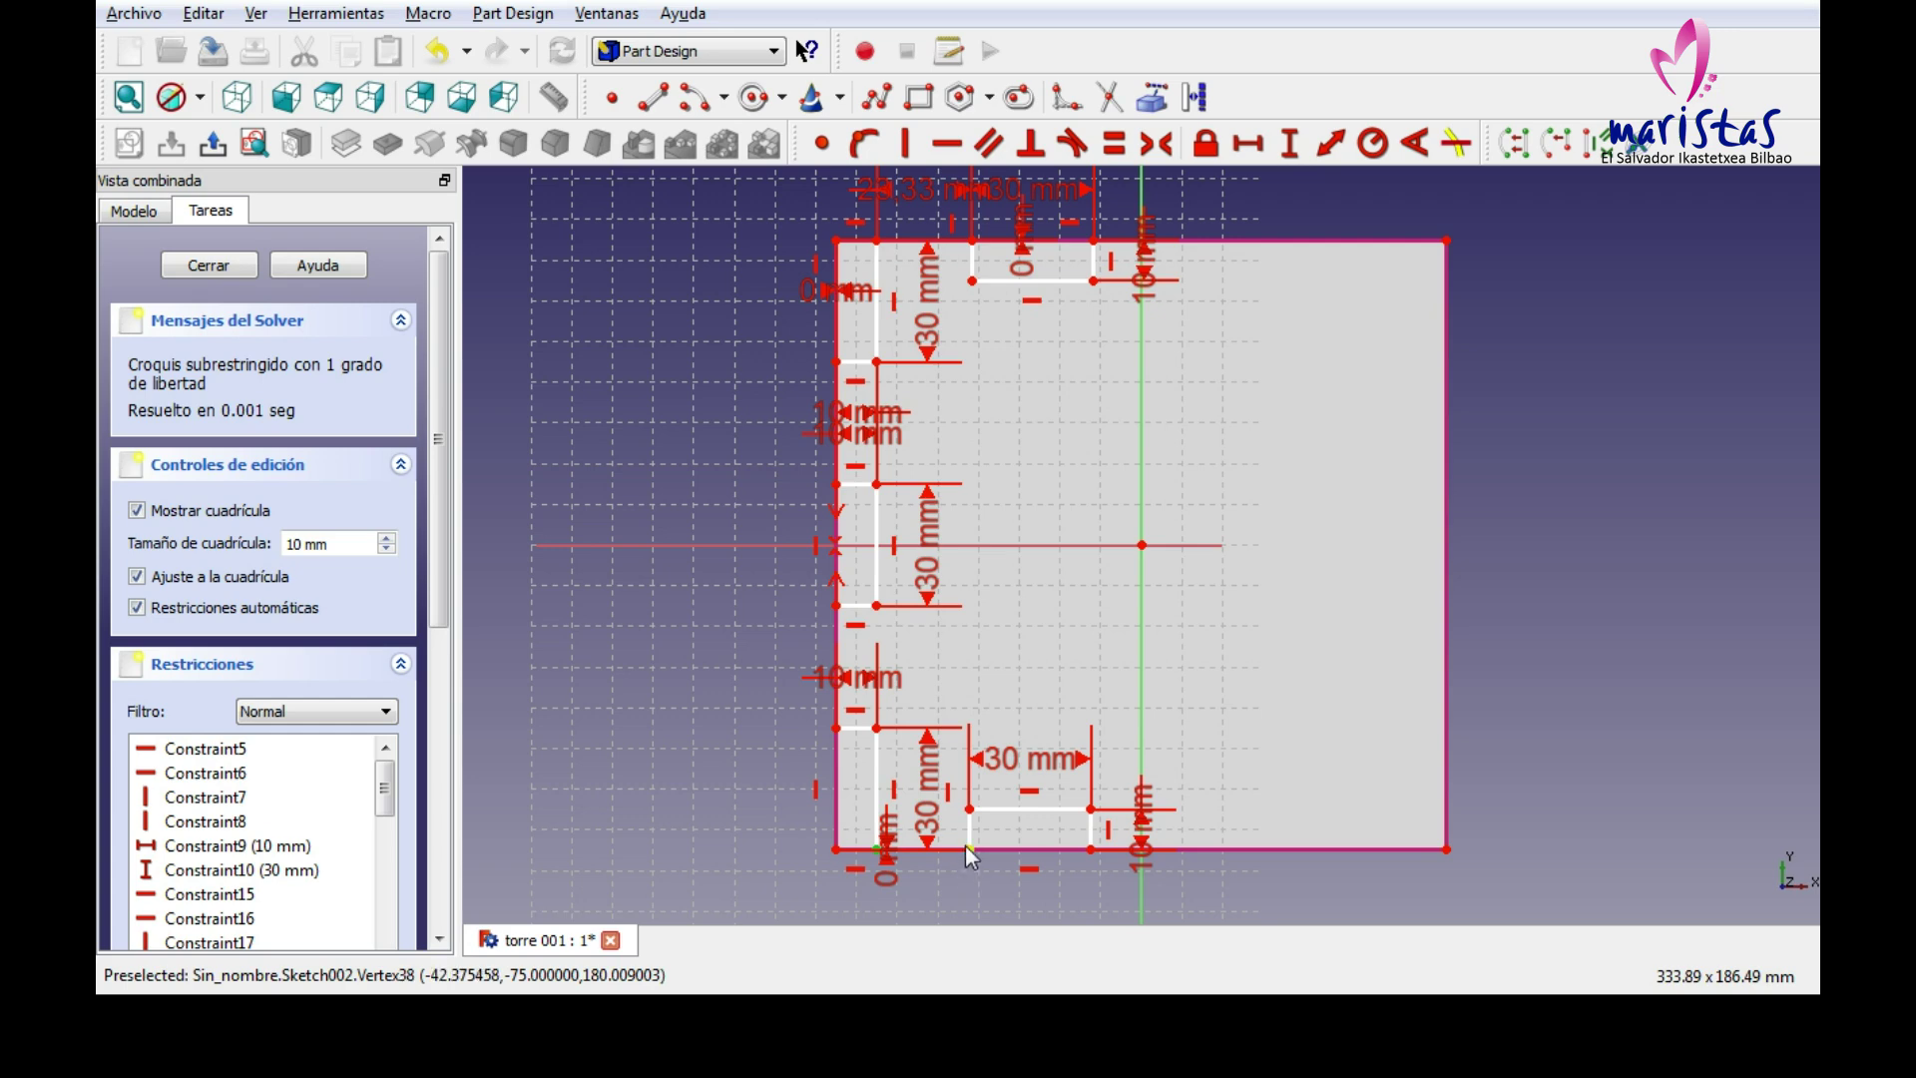
{"action": "left_click", "coordinate": [969, 850]}
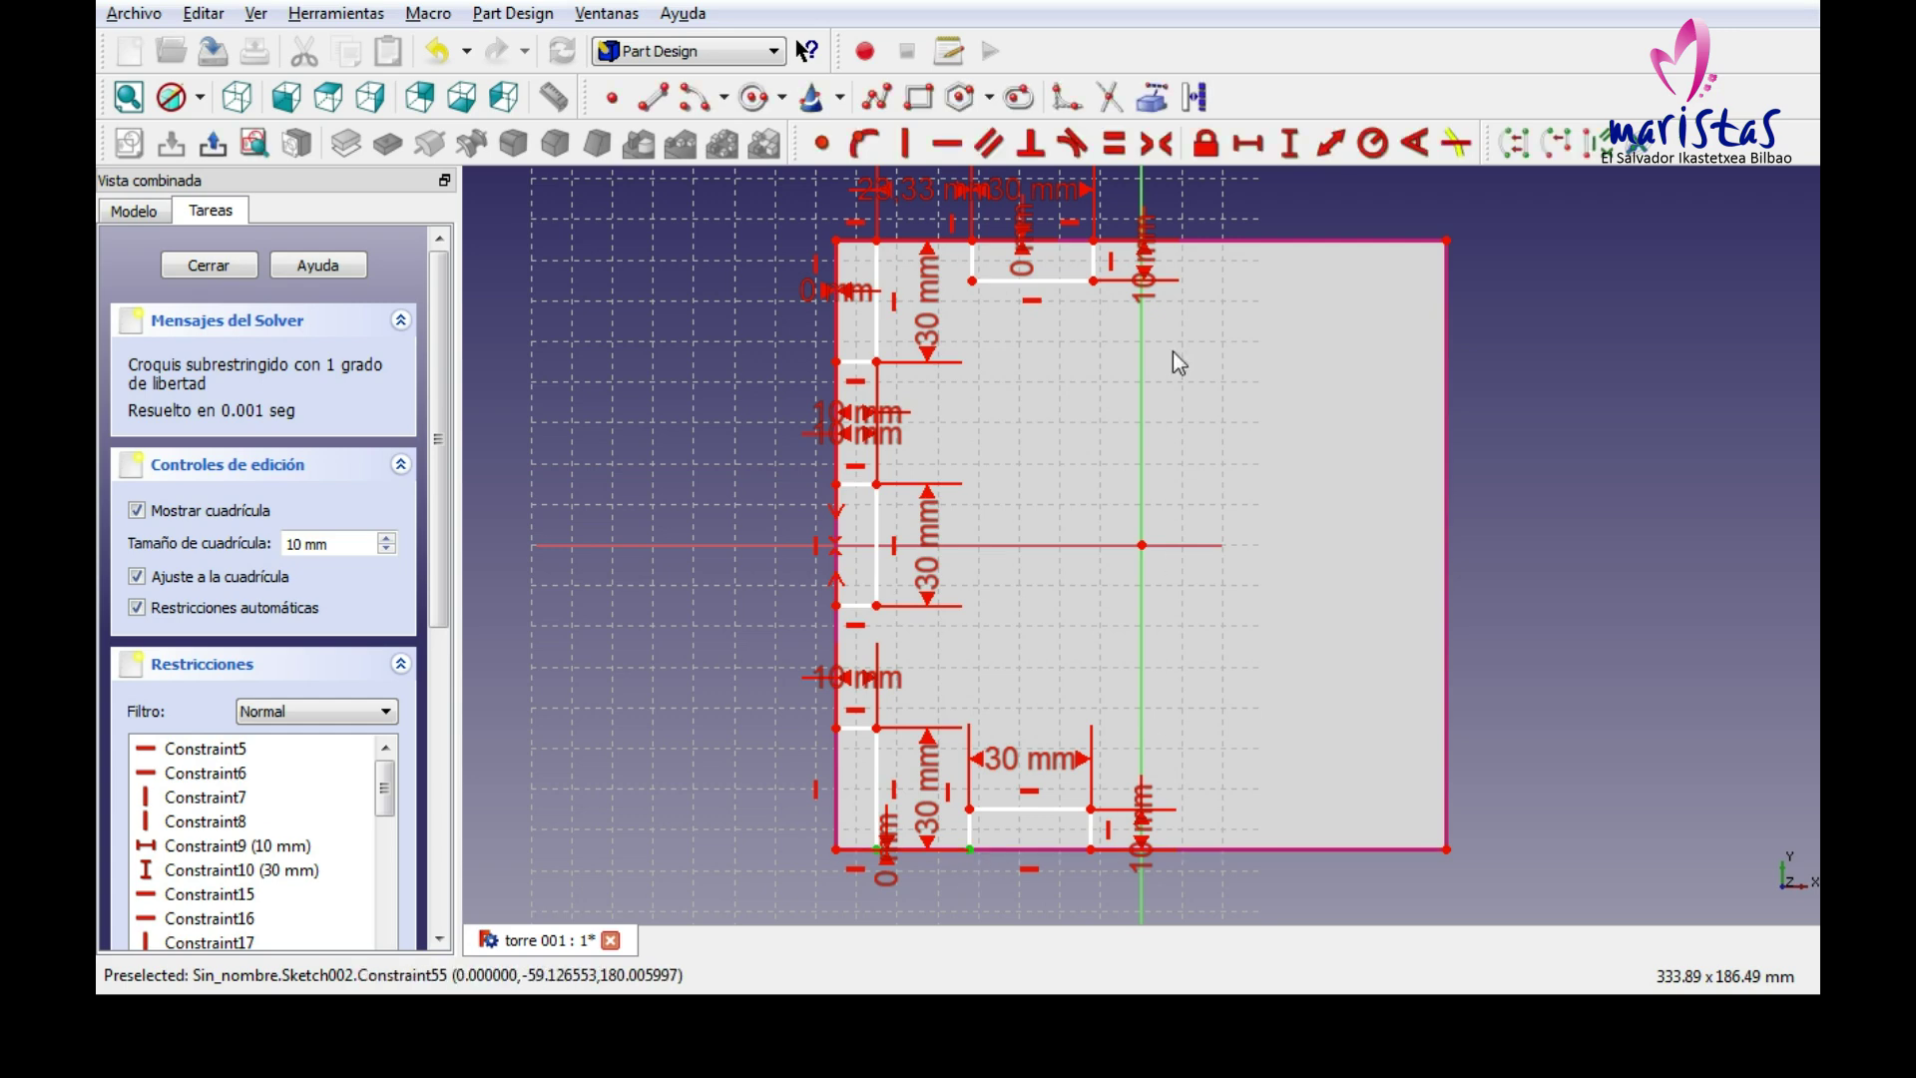
{"action": "left_click", "coordinate": [1246, 144]}
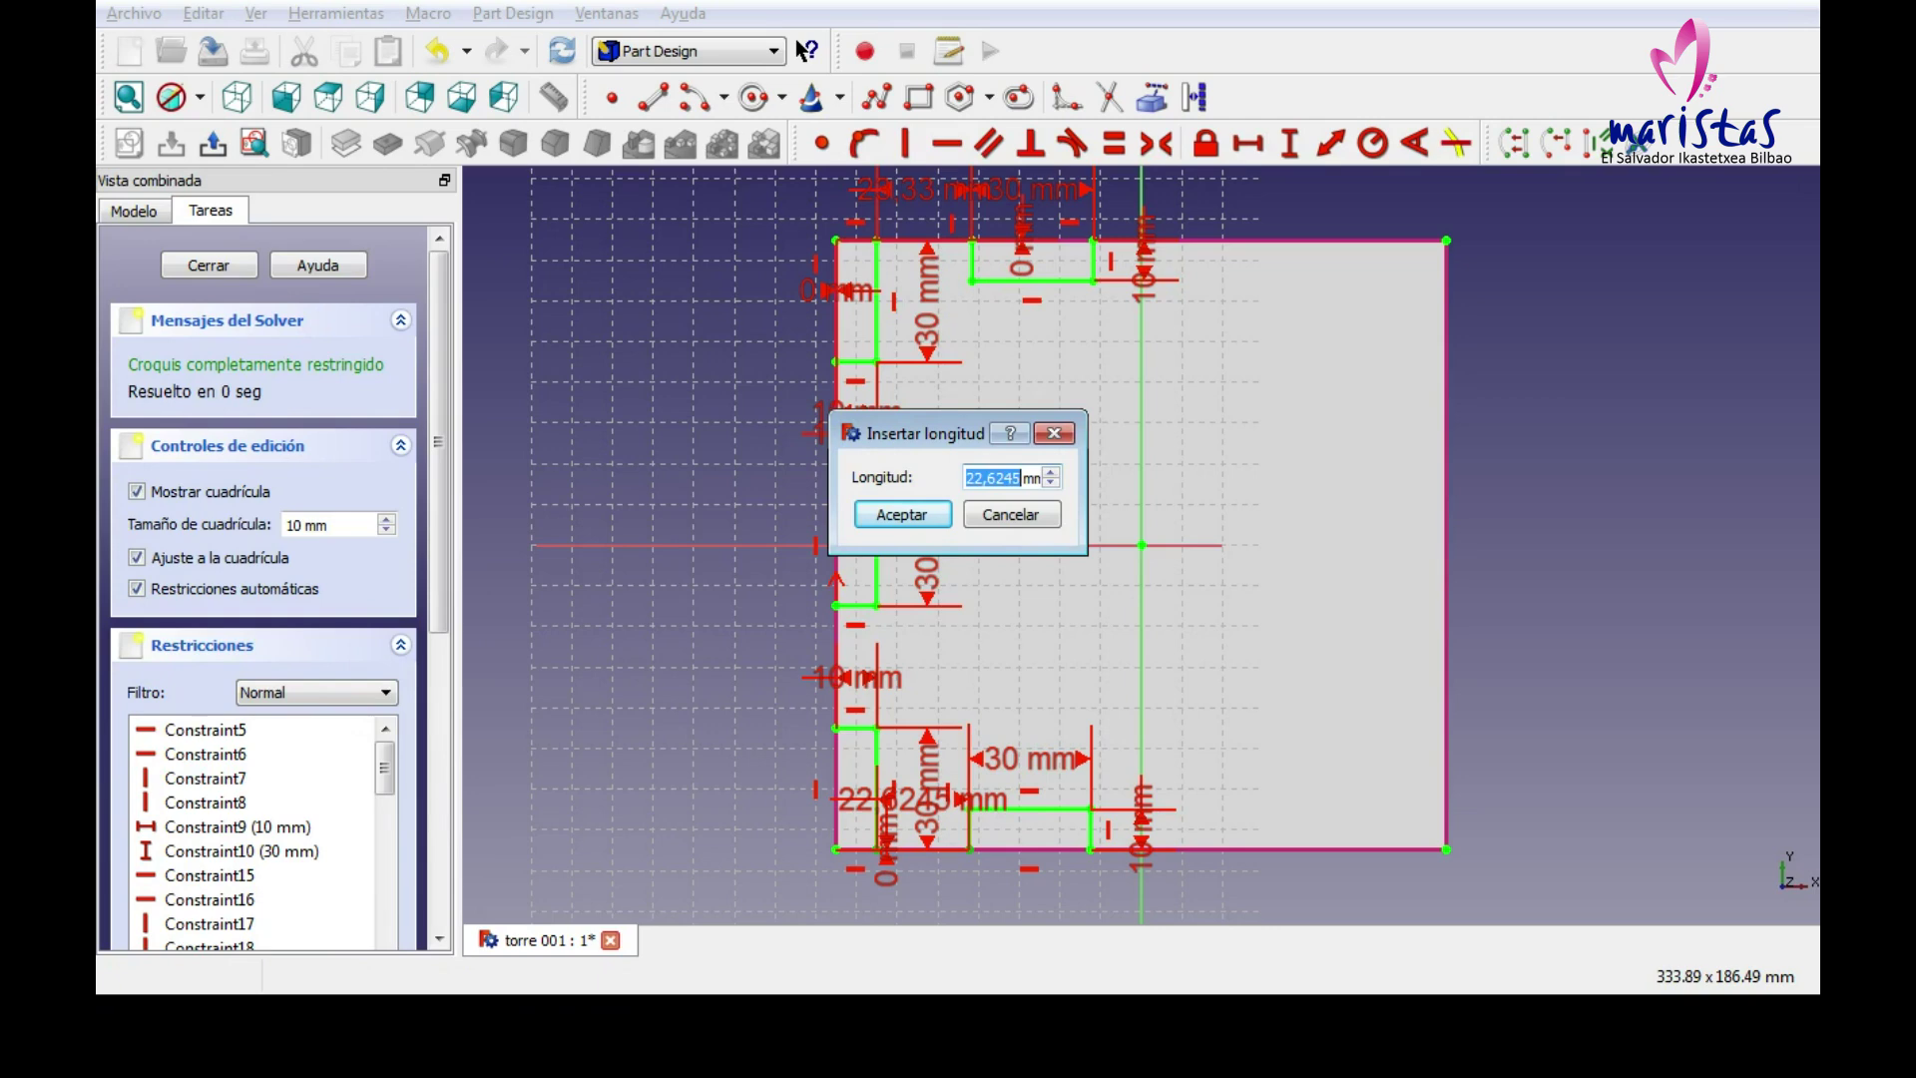
{"action": "type", "text": "23,33"}
{"action": "key", "text": "Return"}
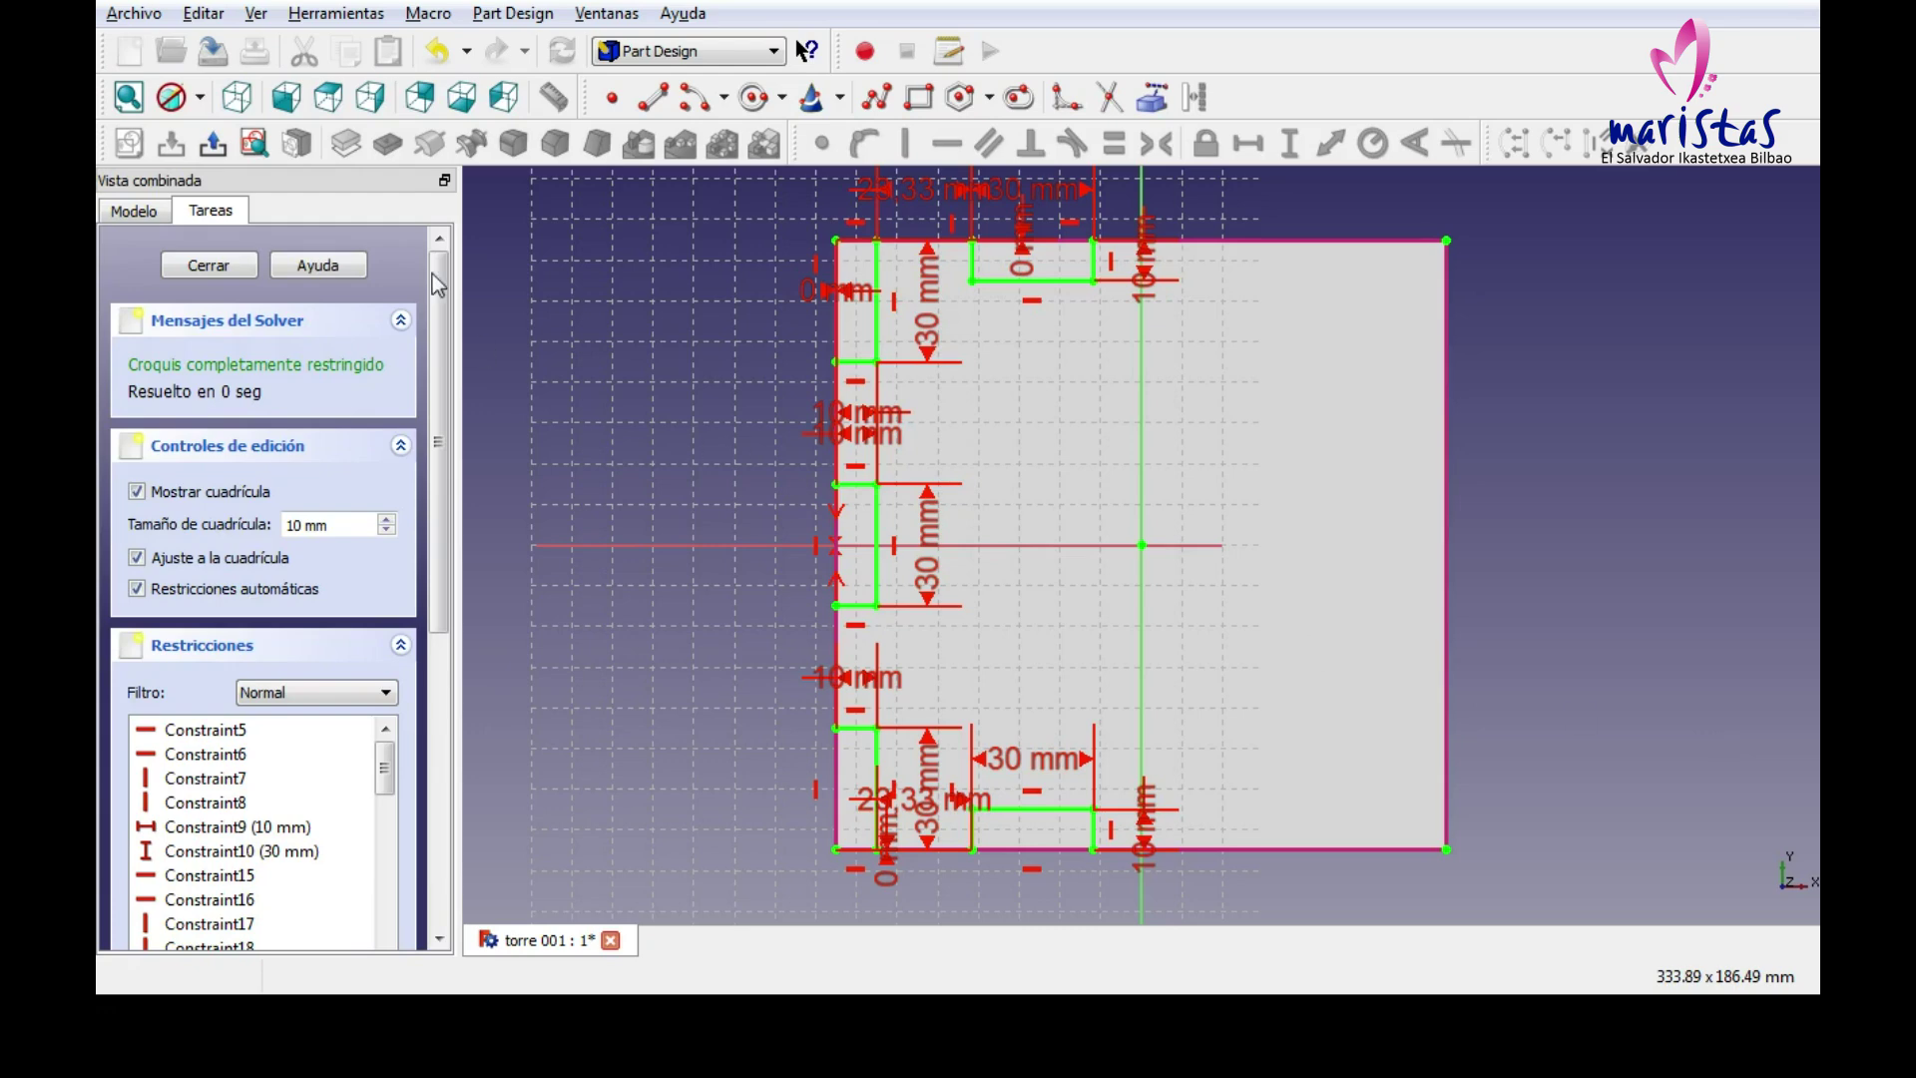
Save the document and close the sketch of the five rectangles.
{"action": "left_click", "coordinate": [212, 51]}
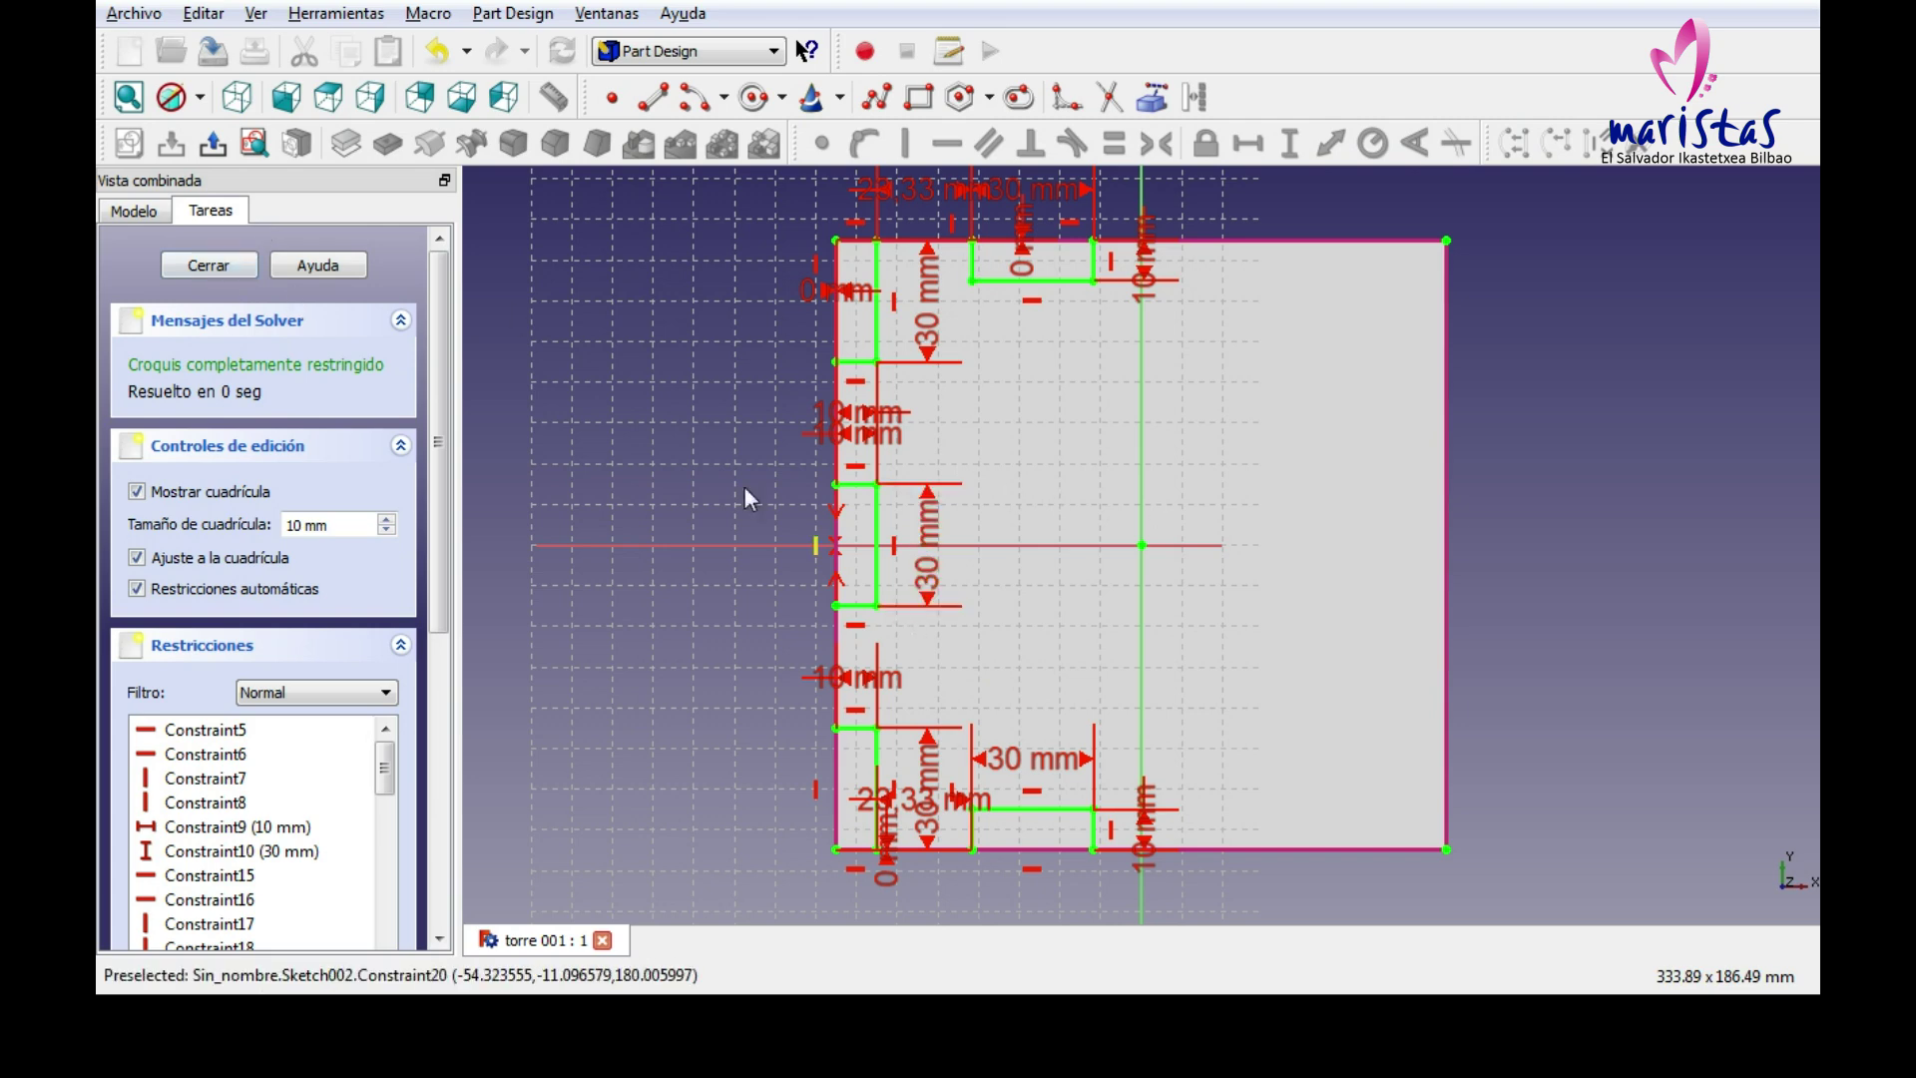
{"action": "left_click", "coordinate": [210, 265]}
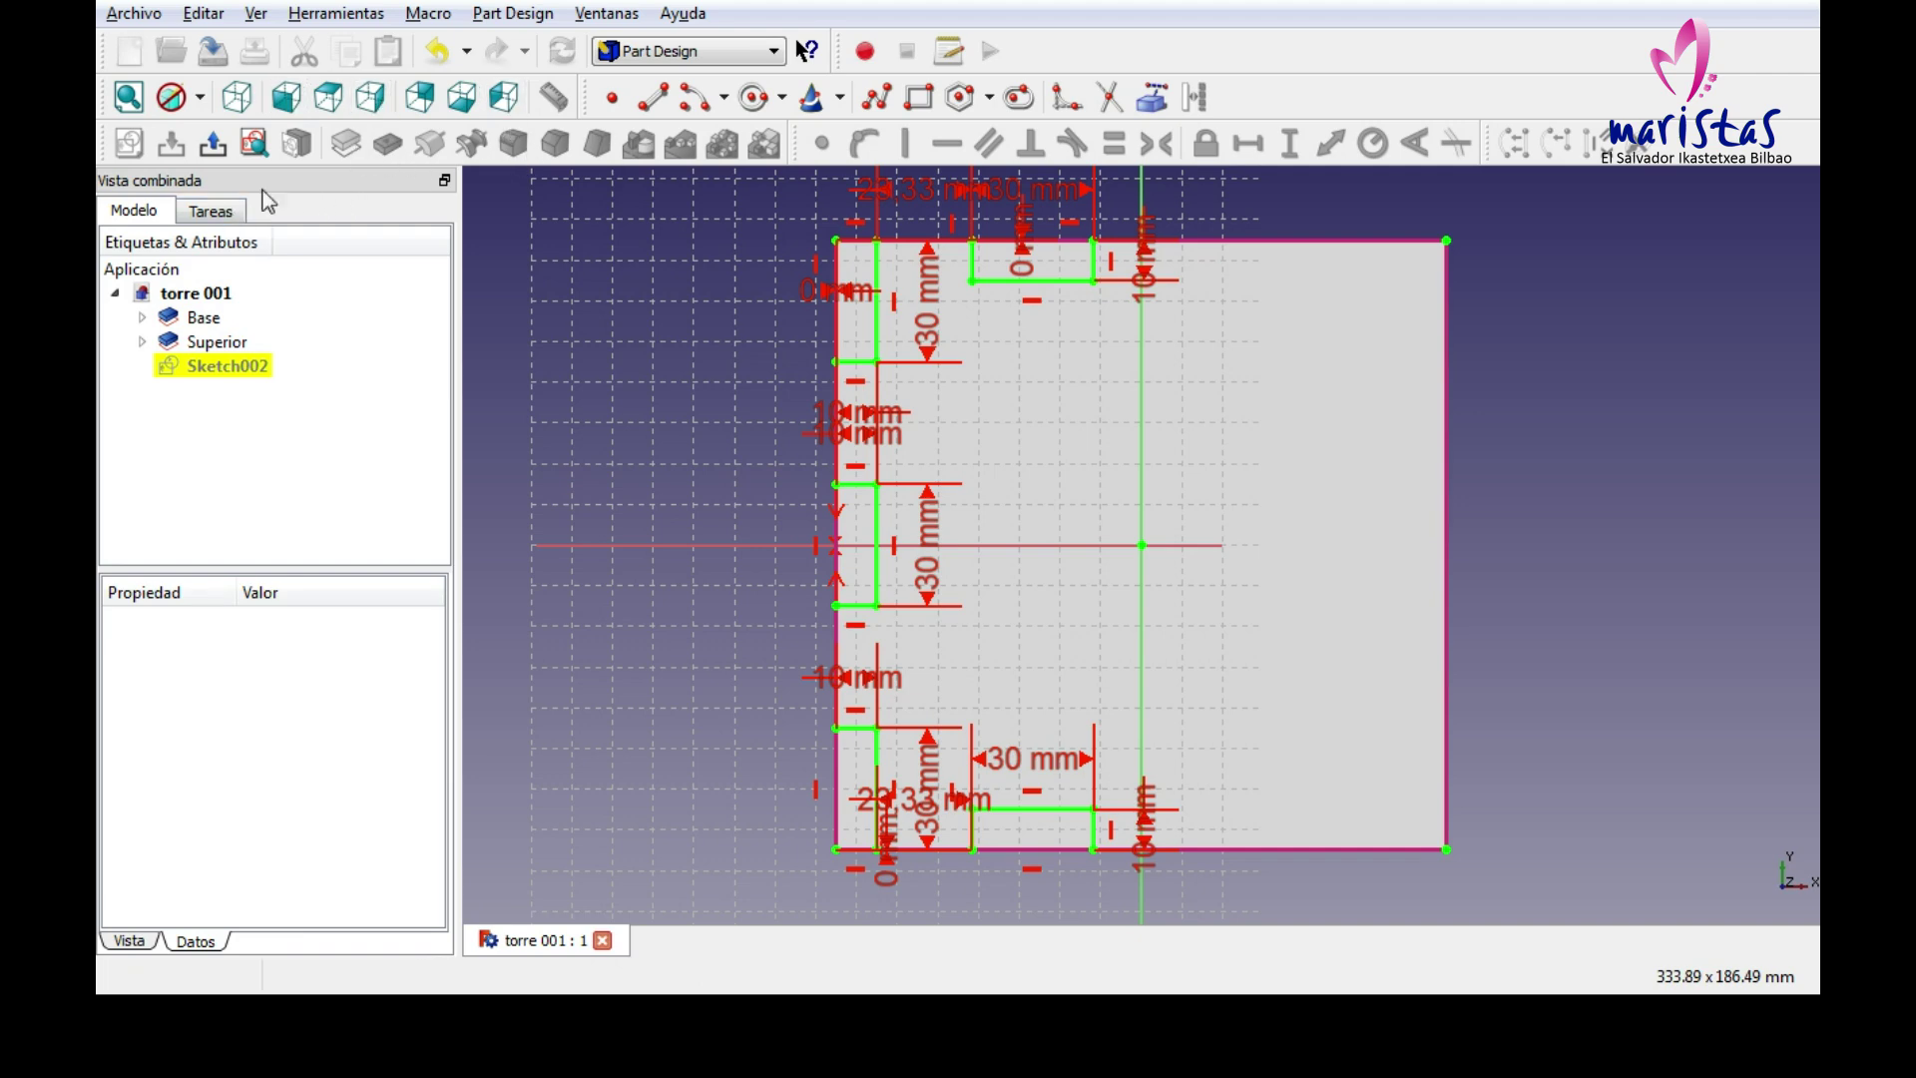
{"action": "left_click", "coordinate": [222, 211]}
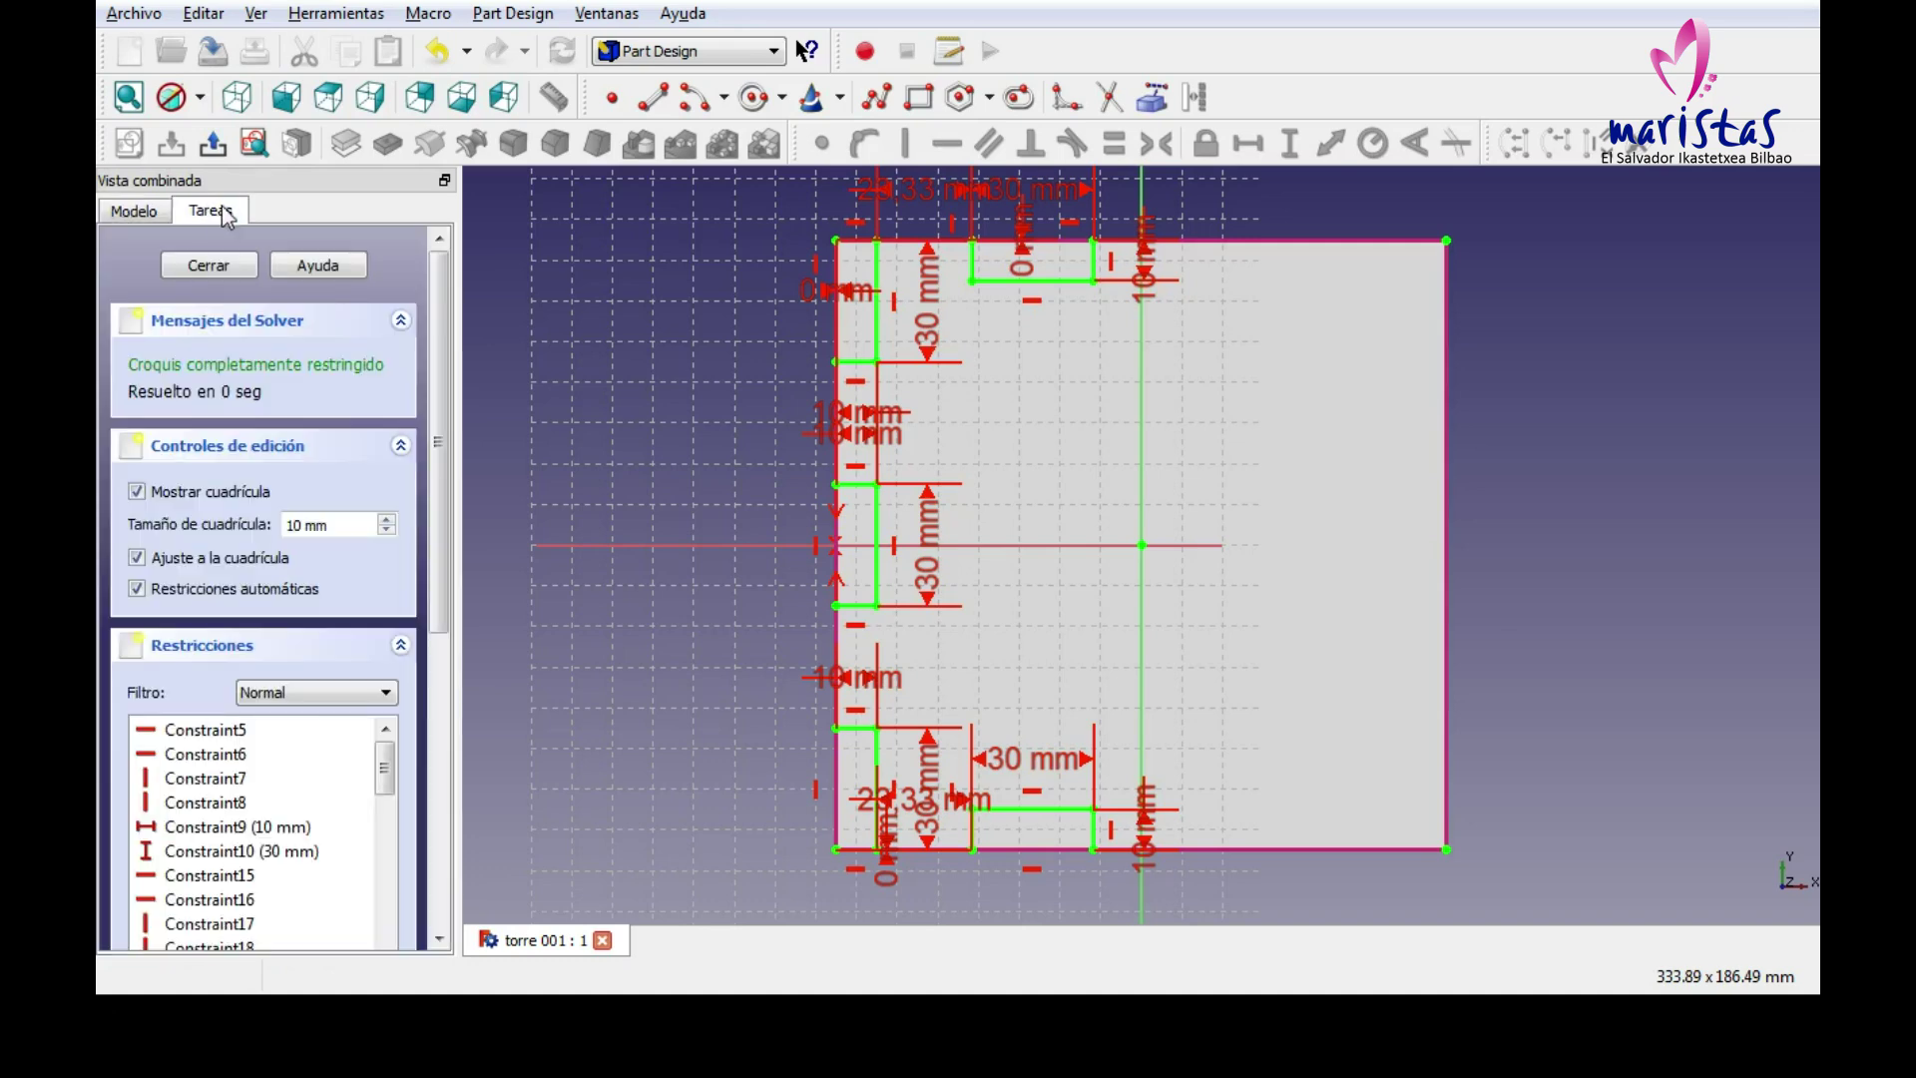
{"action": "left_click", "coordinate": [212, 266]}
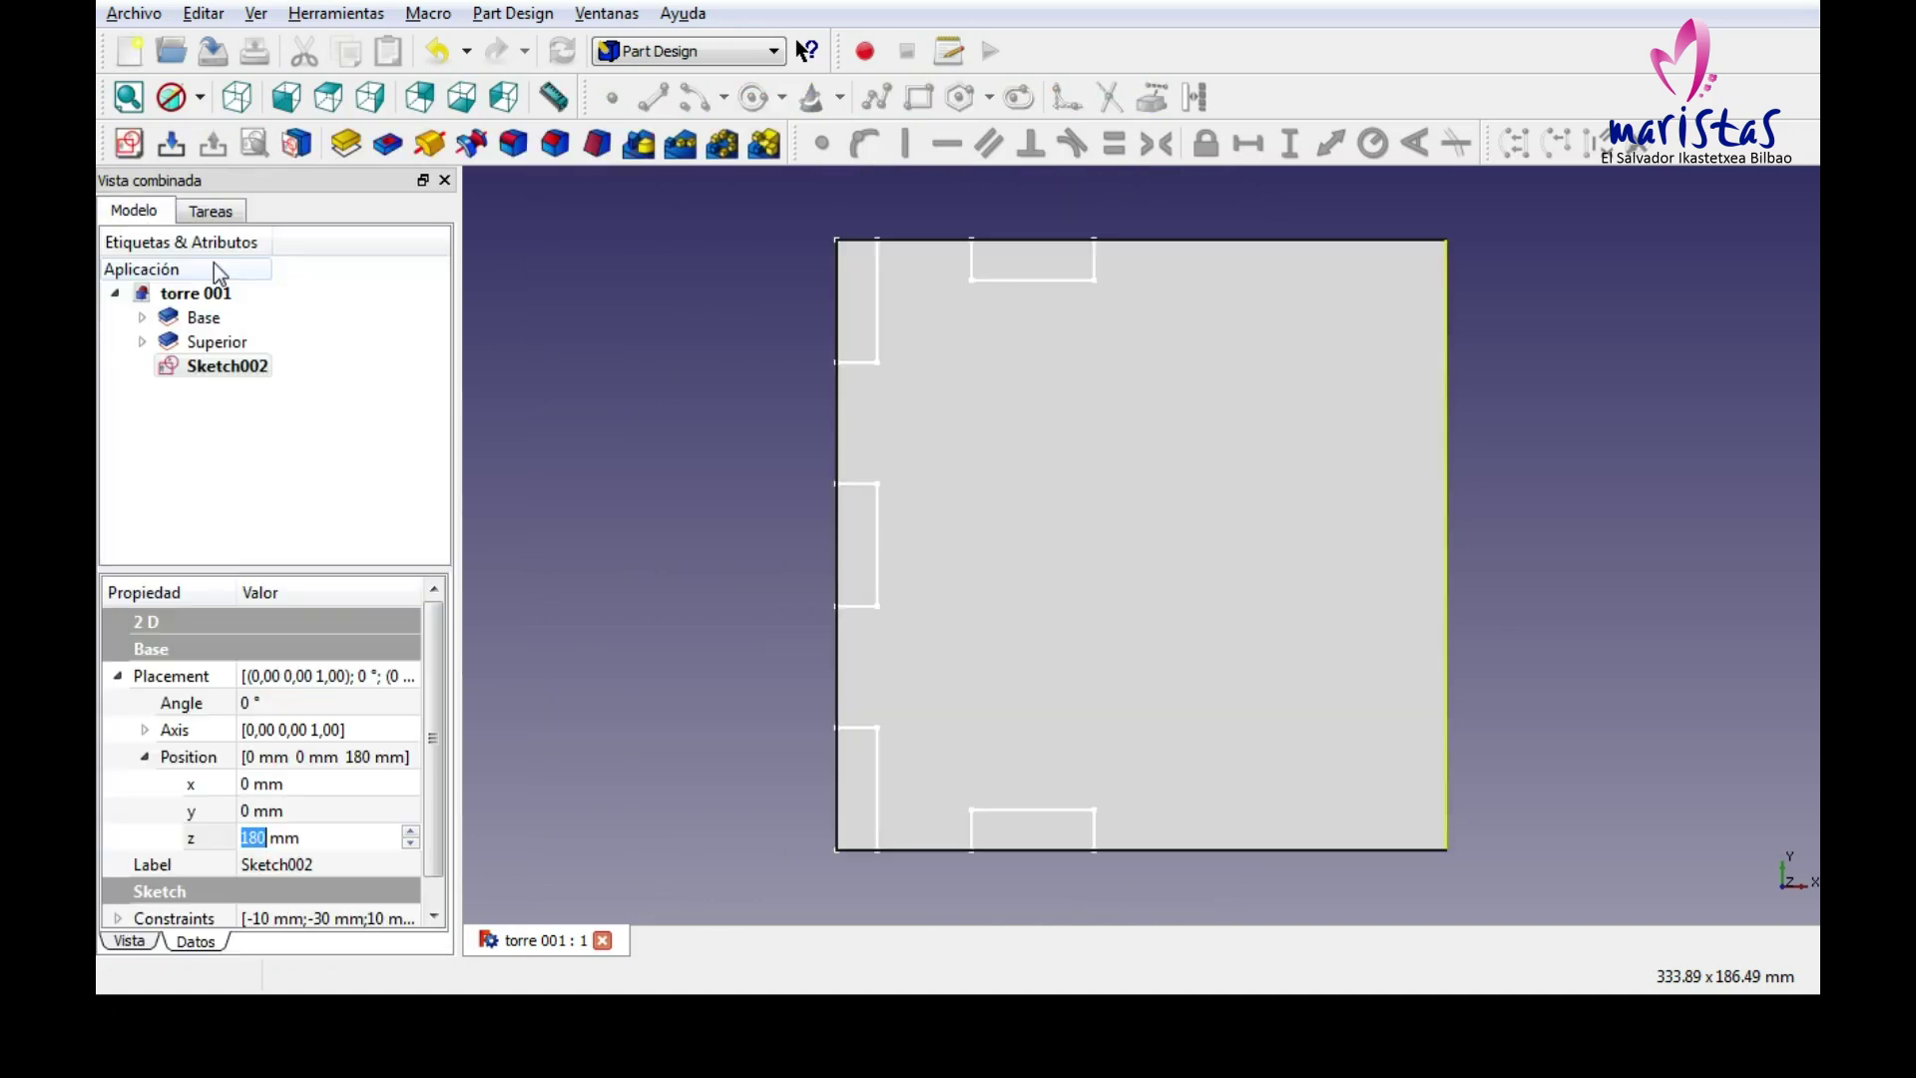
Rename the rectangle sketch Sketch002 as sMitadAlmenas.
{"action": "left_click", "coordinate": [237, 96]}
{"action": "left_click", "coordinate": [129, 97]}
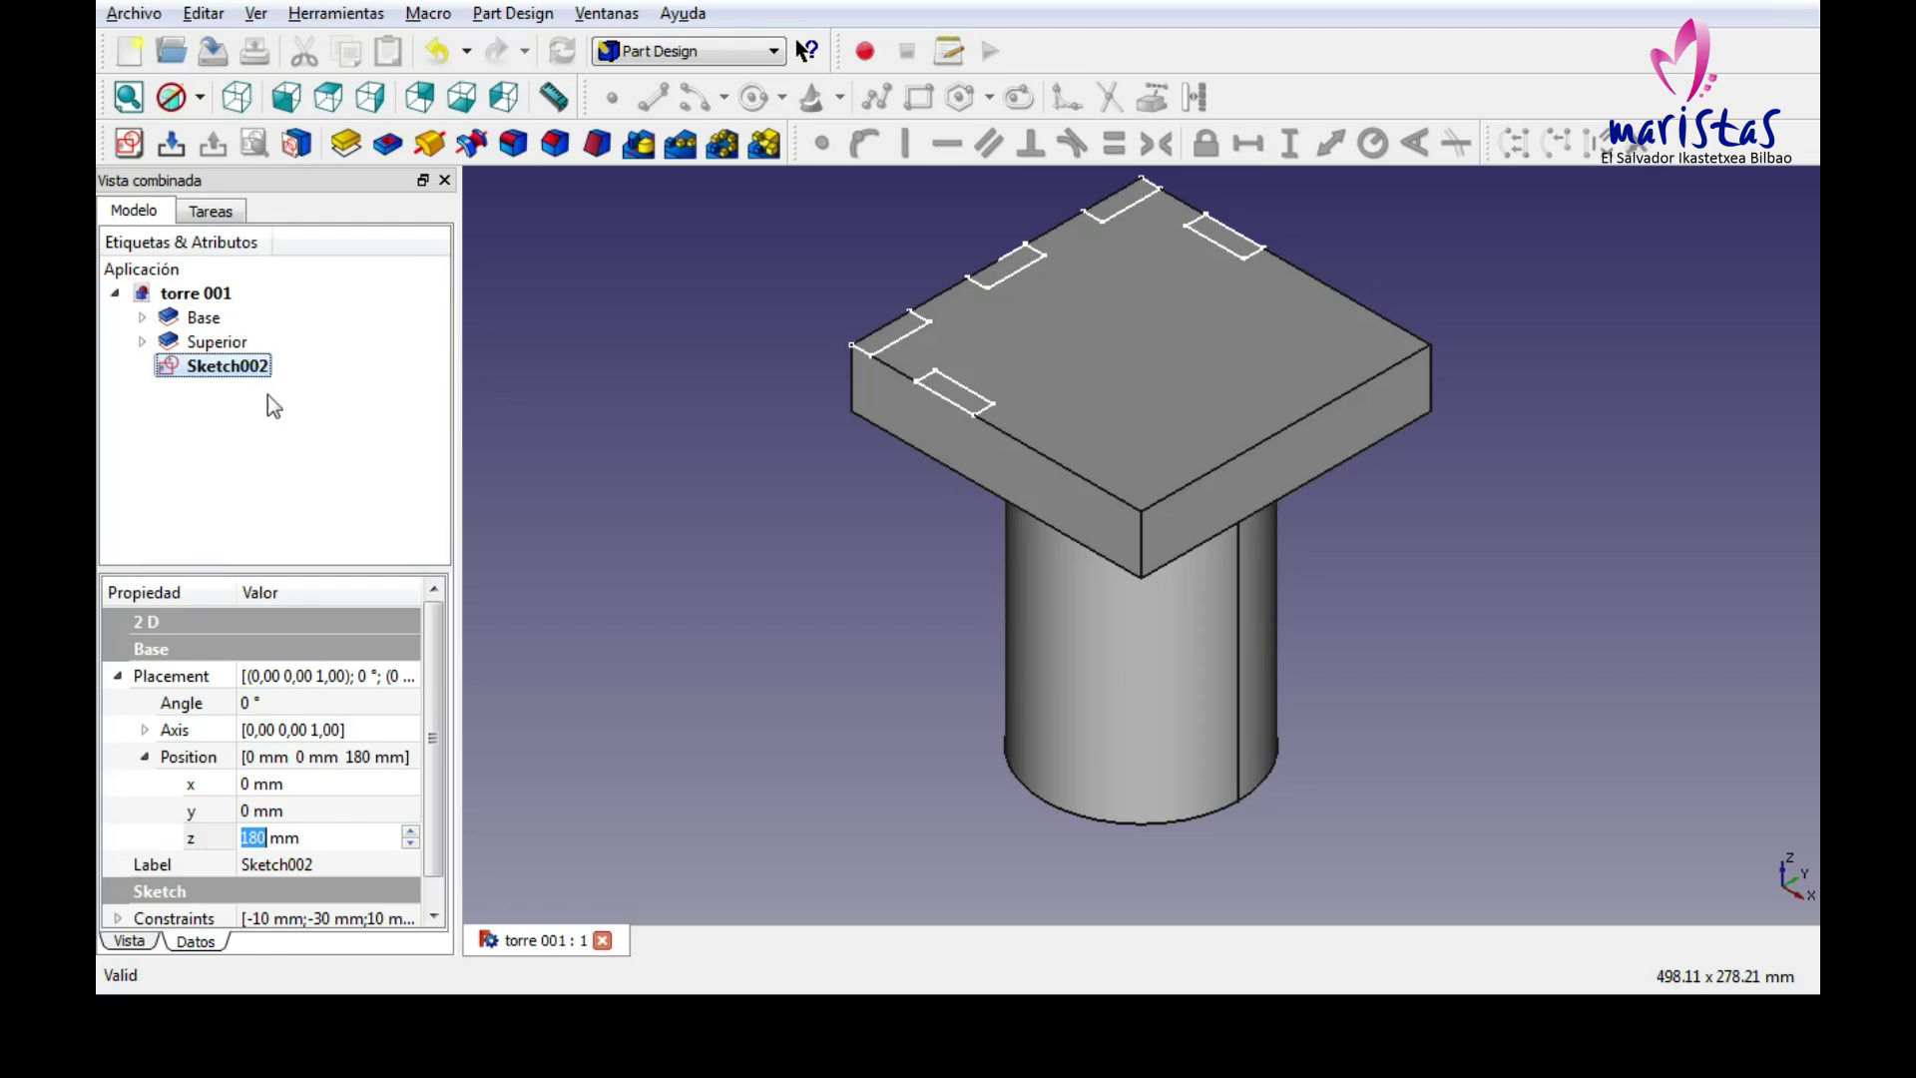
{"action": "key", "text": "F2"}
{"action": "type", "text": "s"}
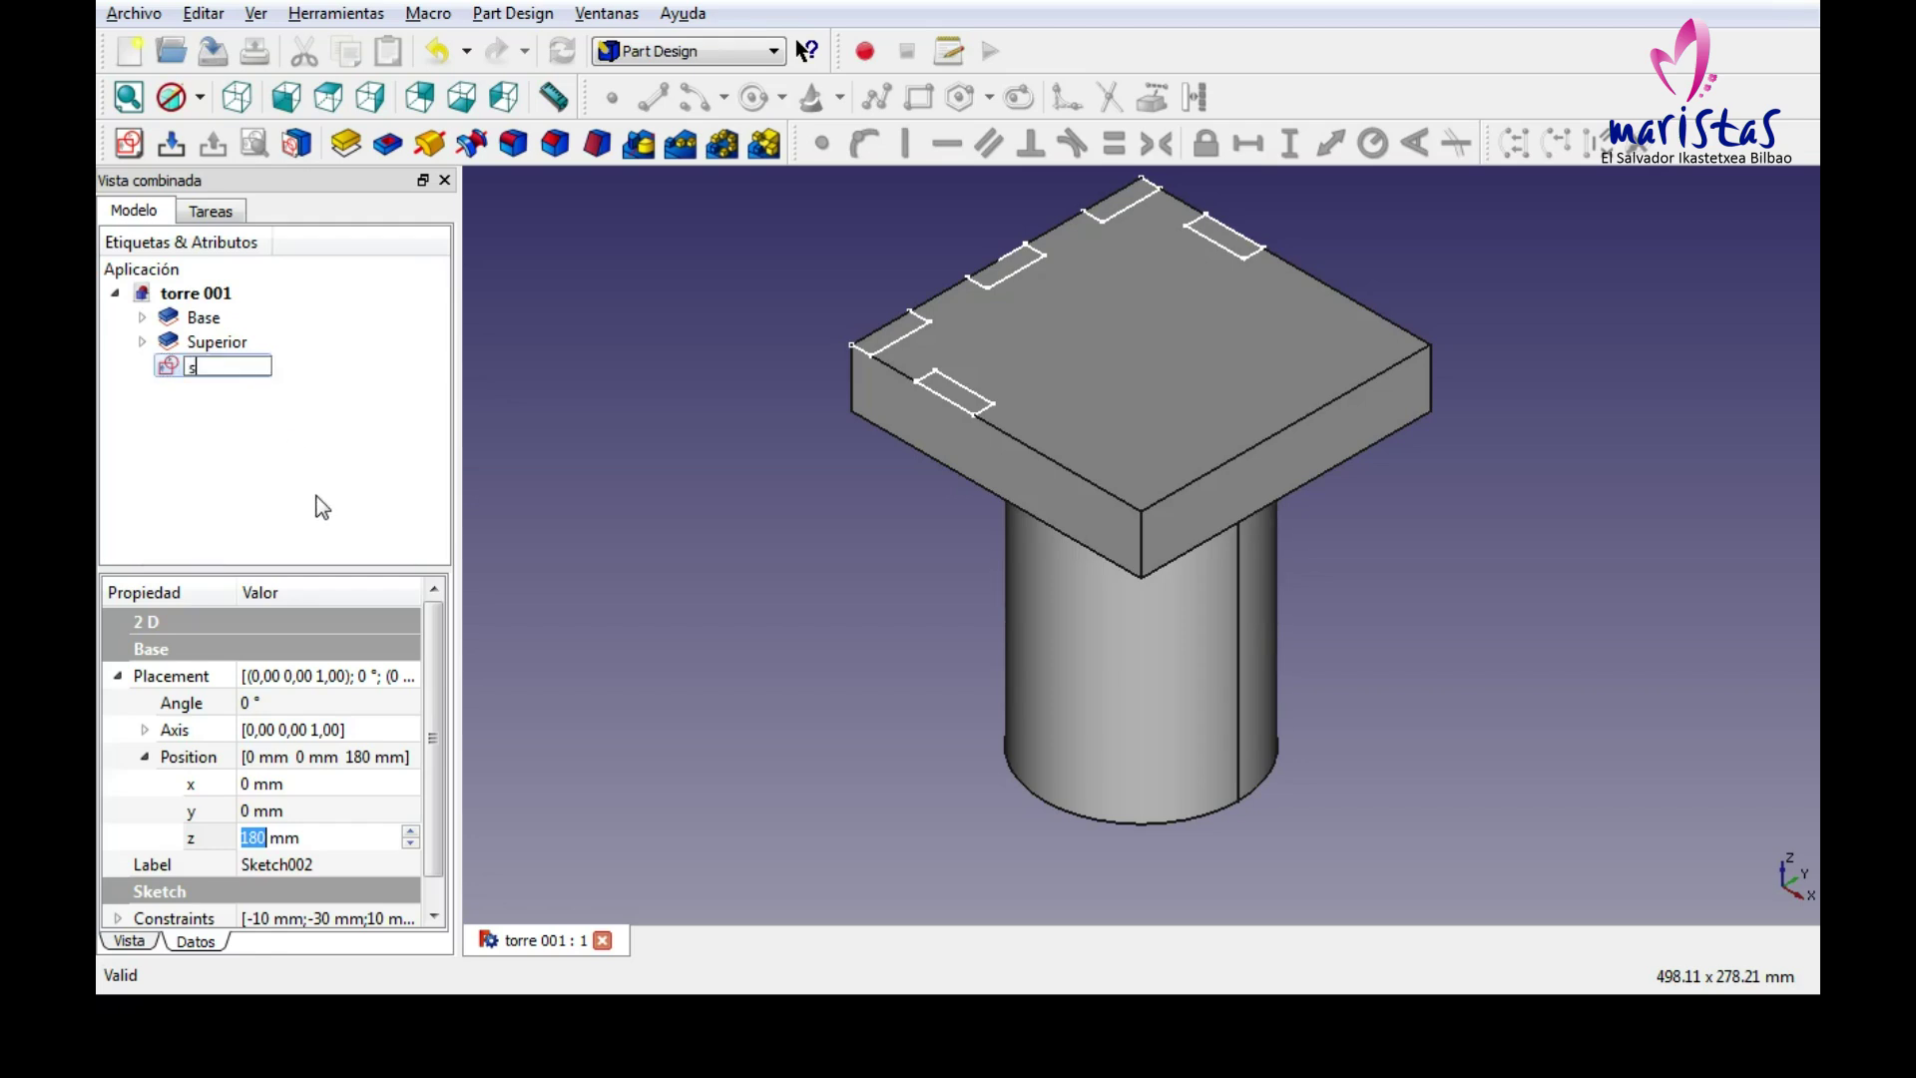
{"action": "type", "text": "MitadAlmenas"}
{"action": "key", "text": "Return"}
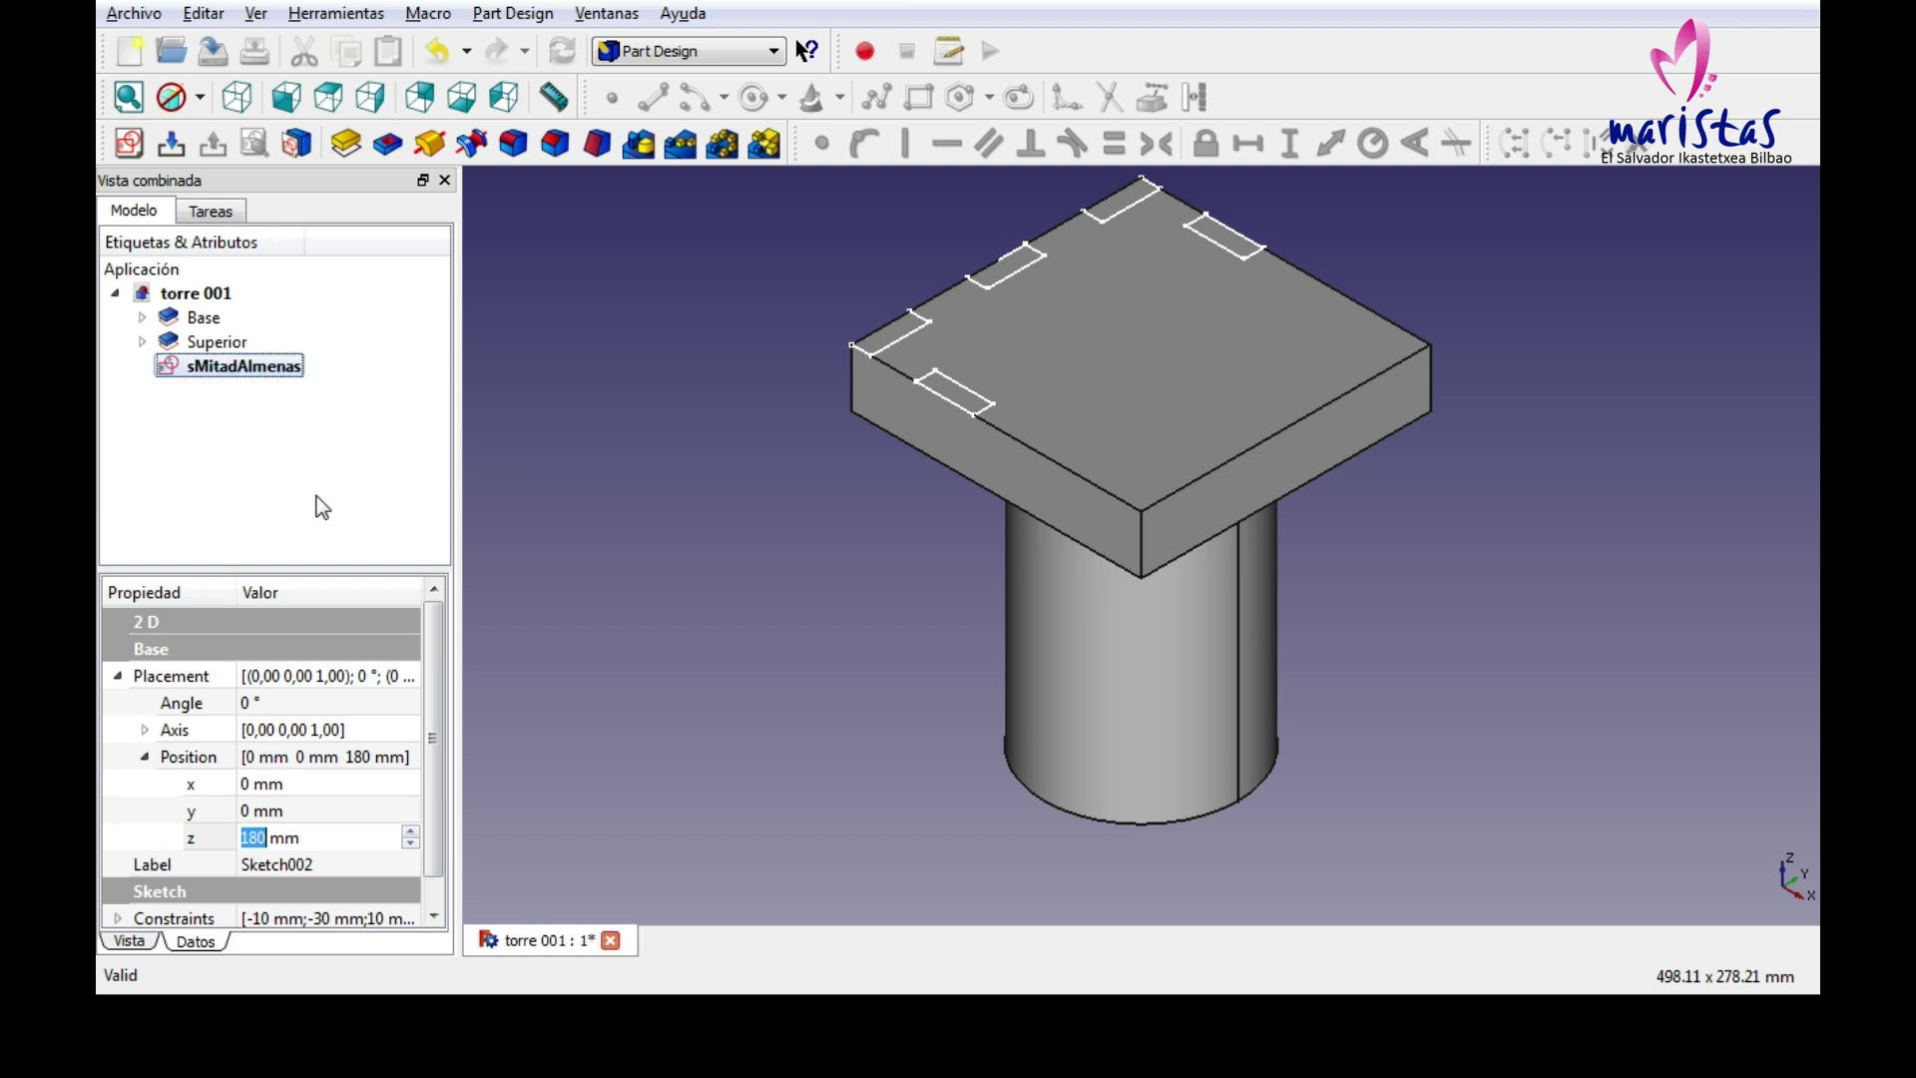
Pad the sMitadAlmenas sketch upward by 20 mm to form the battlements on the platform.
{"action": "left_click", "coordinate": [345, 145]}
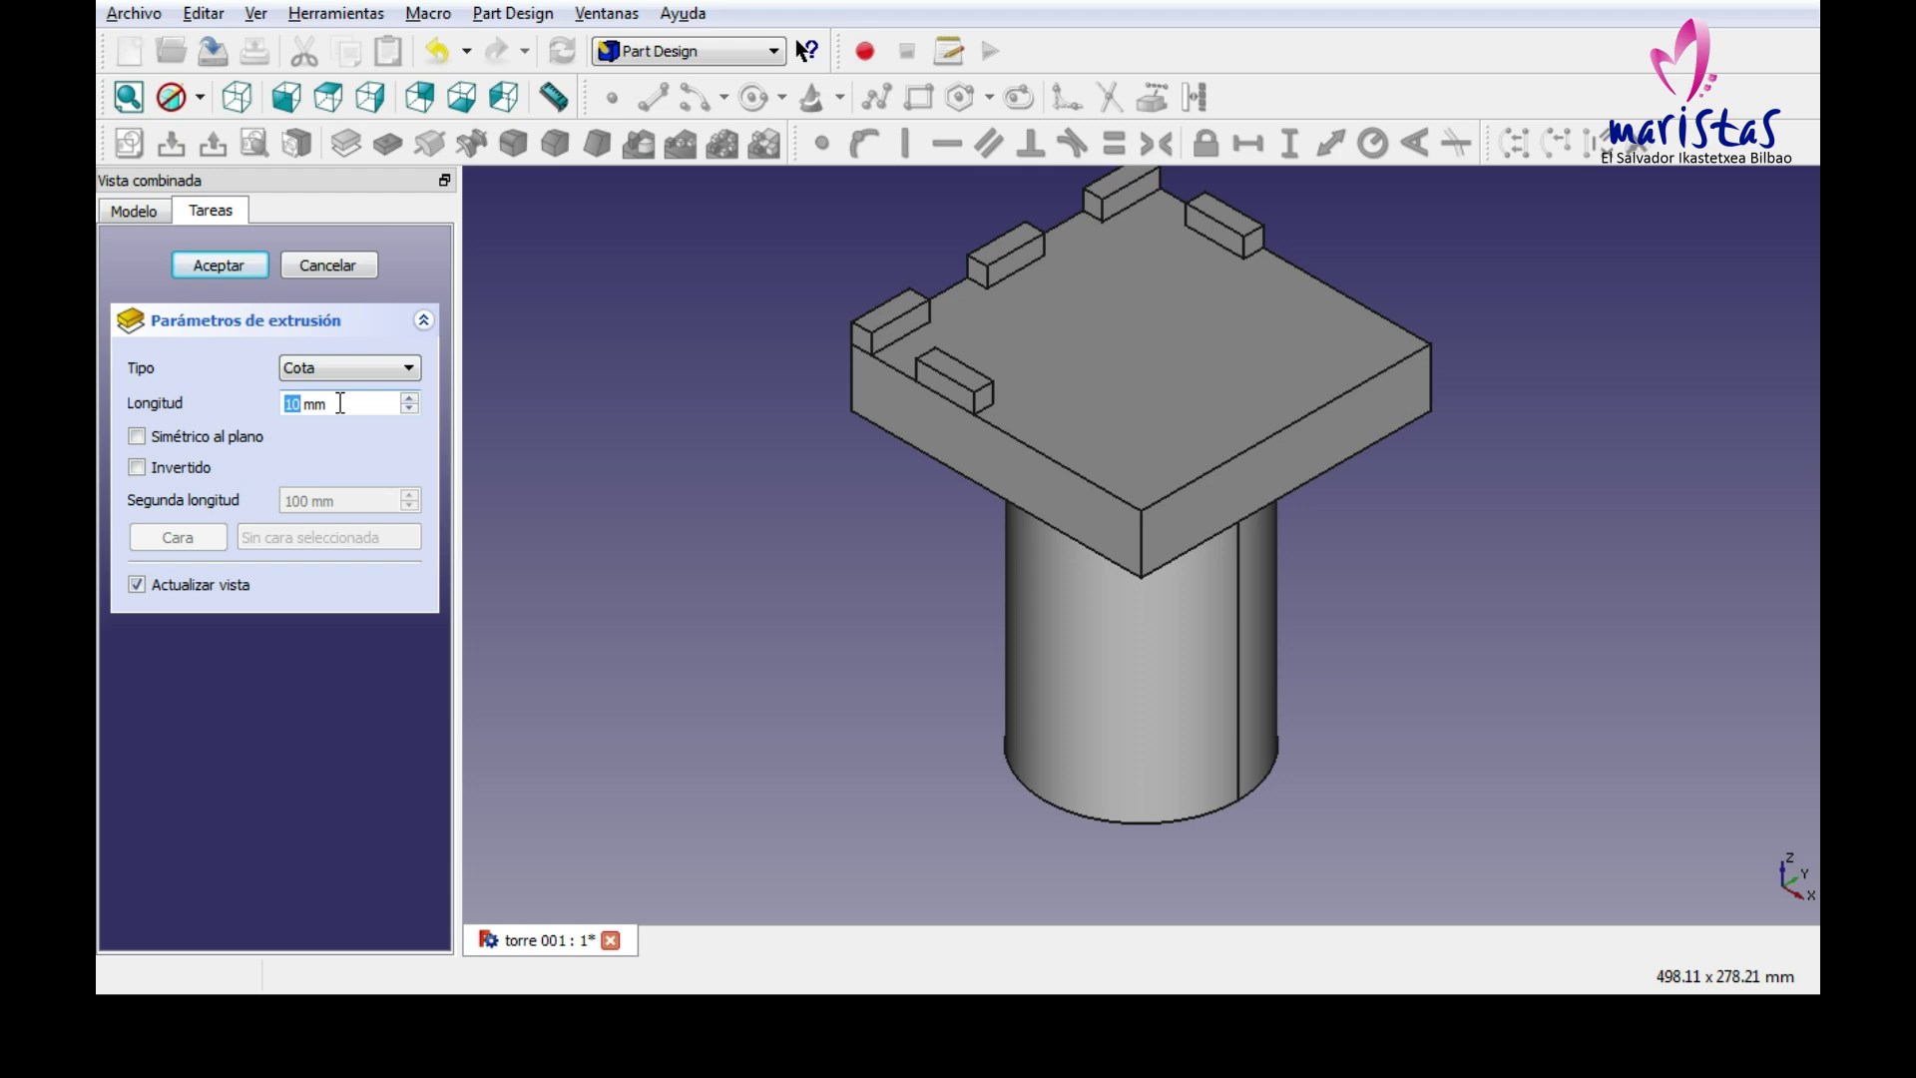
{"action": "scroll", "coordinate": [340, 403], "scroll_direction": "up", "scroll_amount": 10}
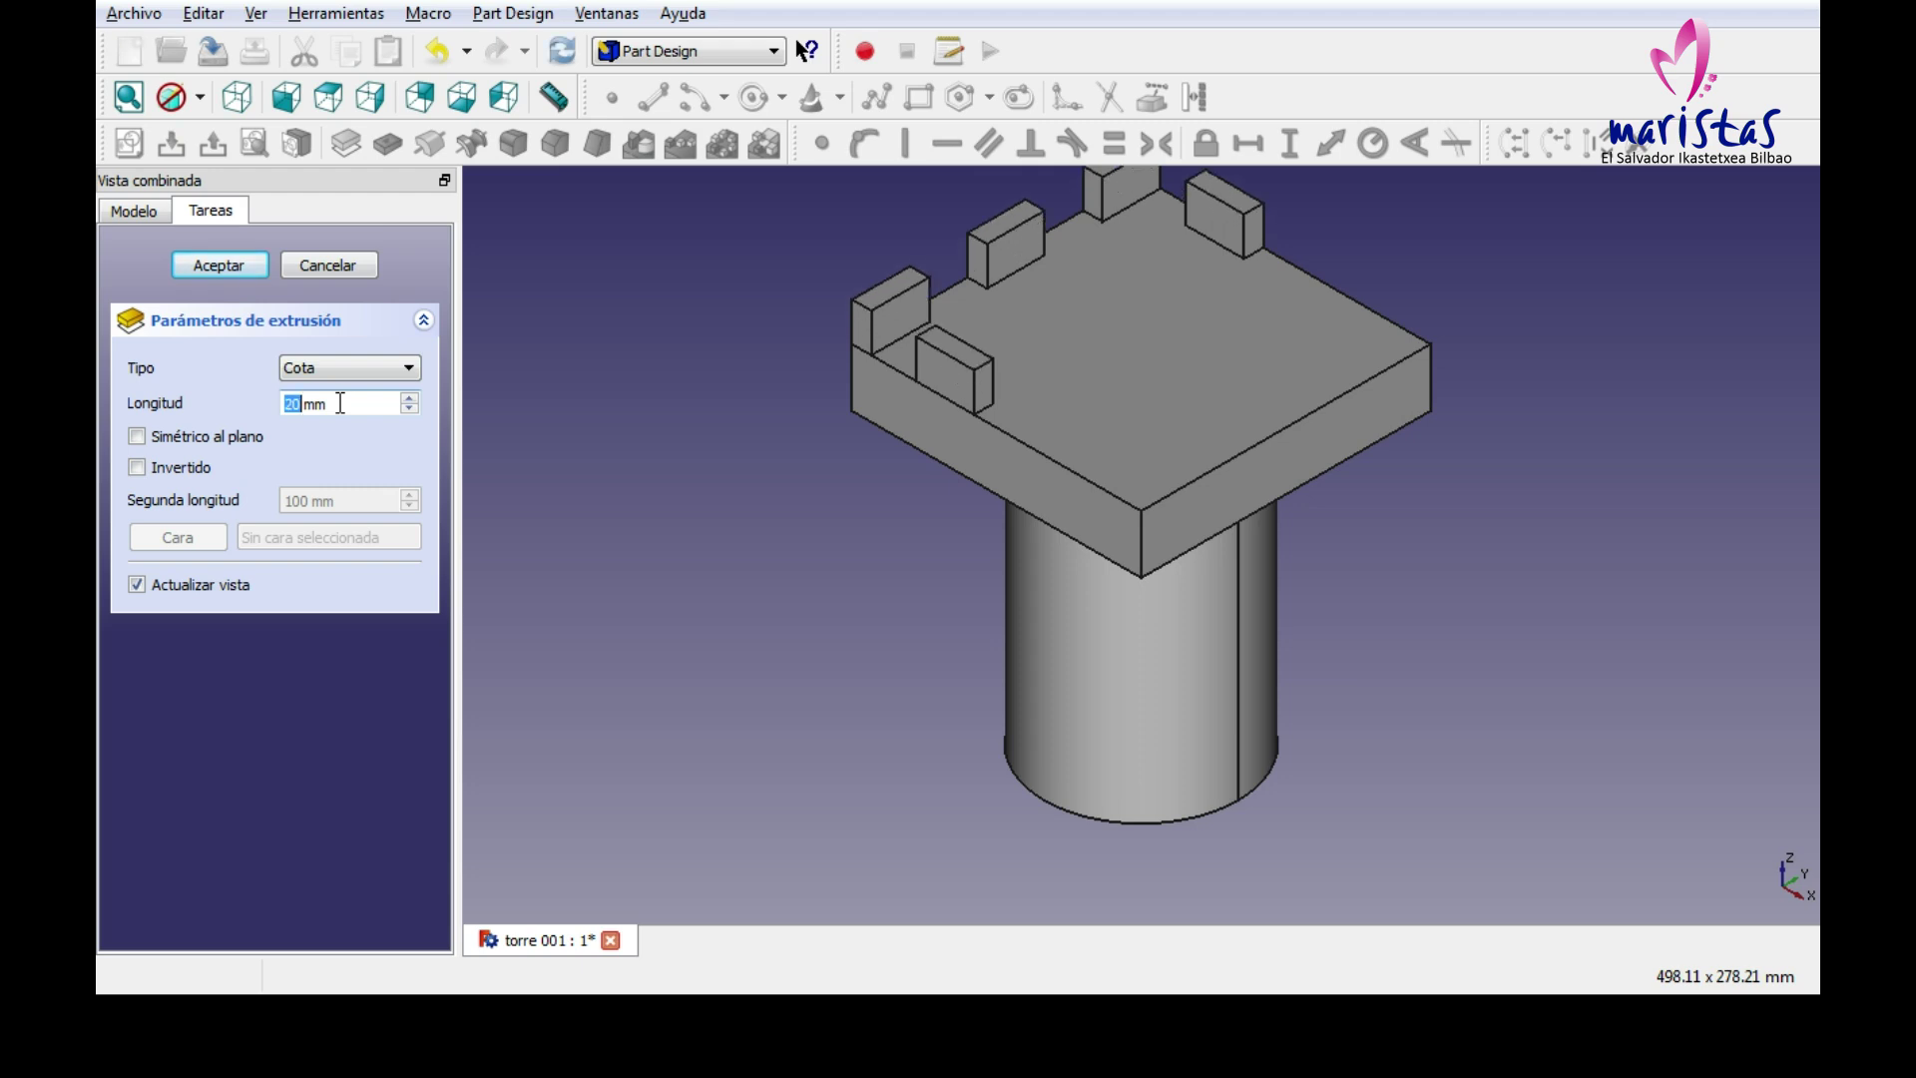
{"action": "left_click", "coordinate": [203, 265]}
{"action": "left_click", "coordinate": [127, 99]}
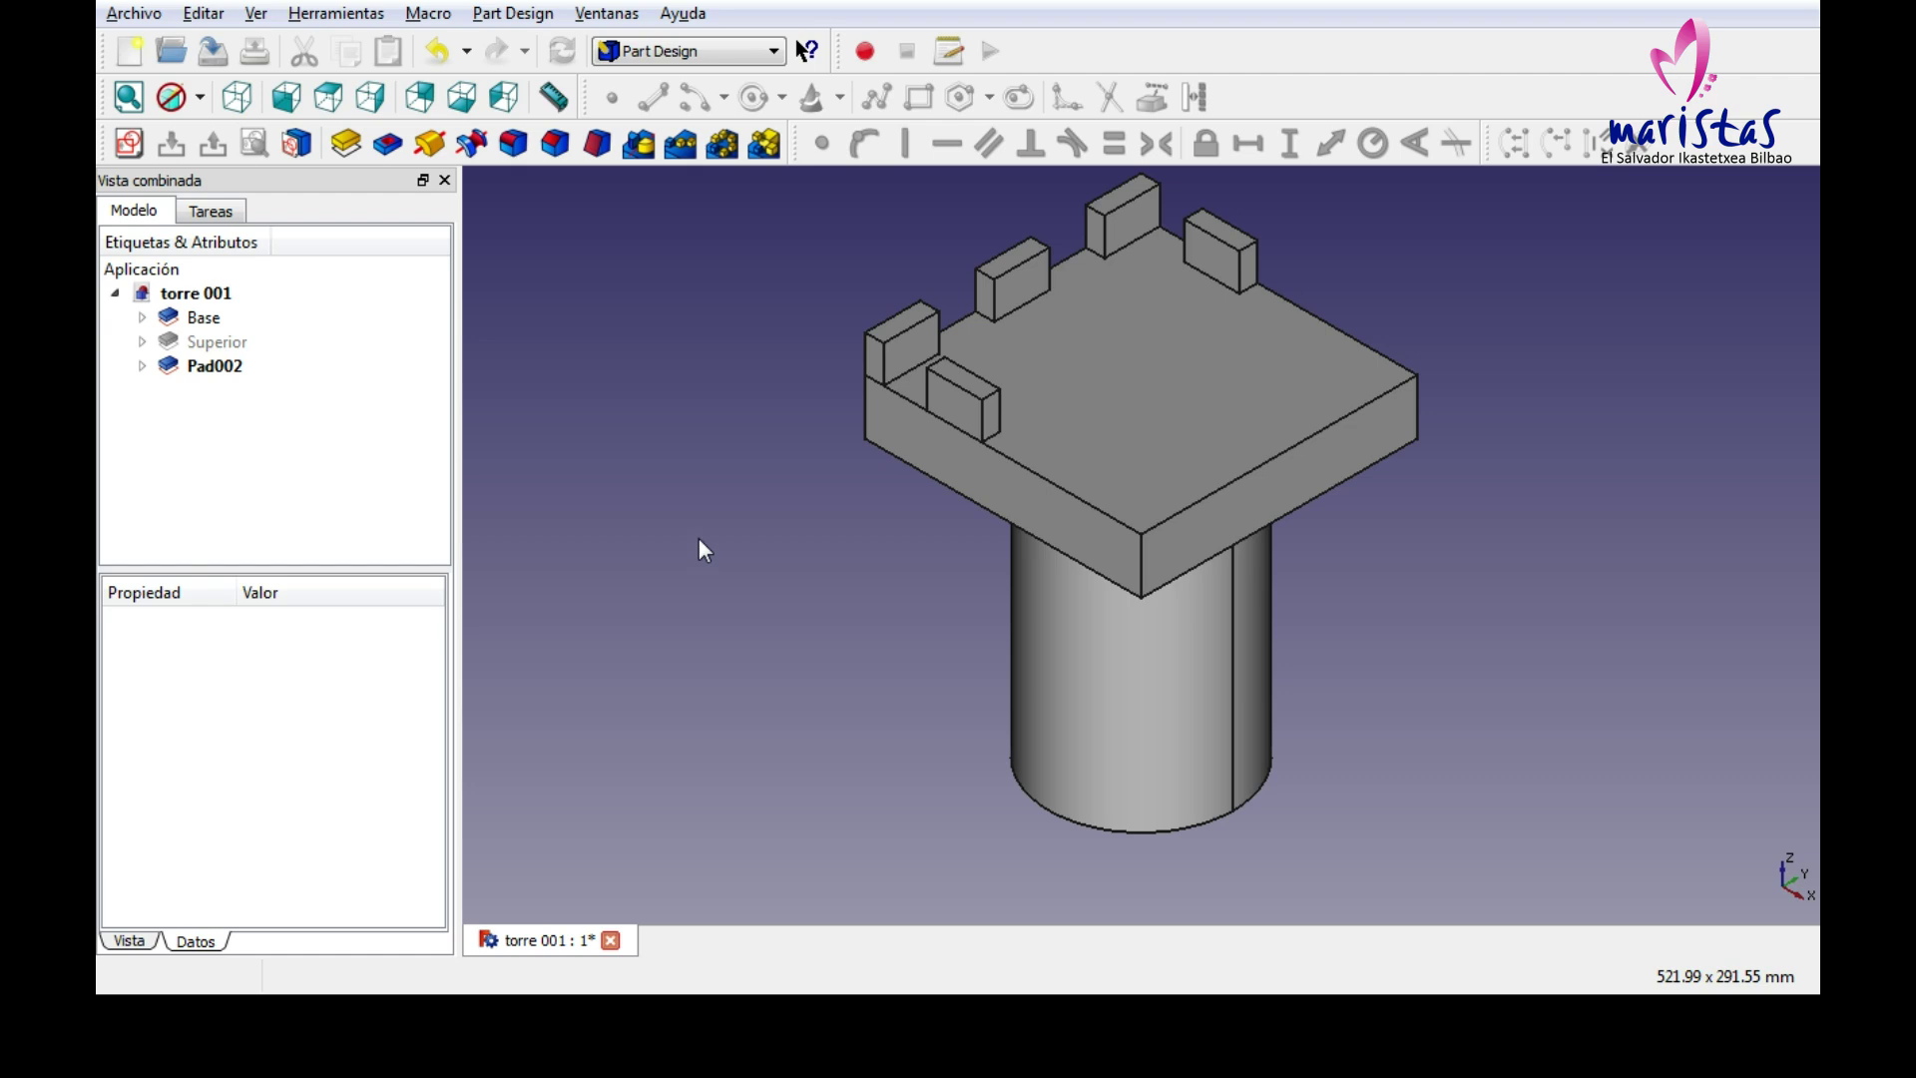
Rename the battlement pad Pad002 as MitadAlmenas.
{"action": "left_click", "coordinate": [222, 366]}
{"action": "key", "text": "F2"}
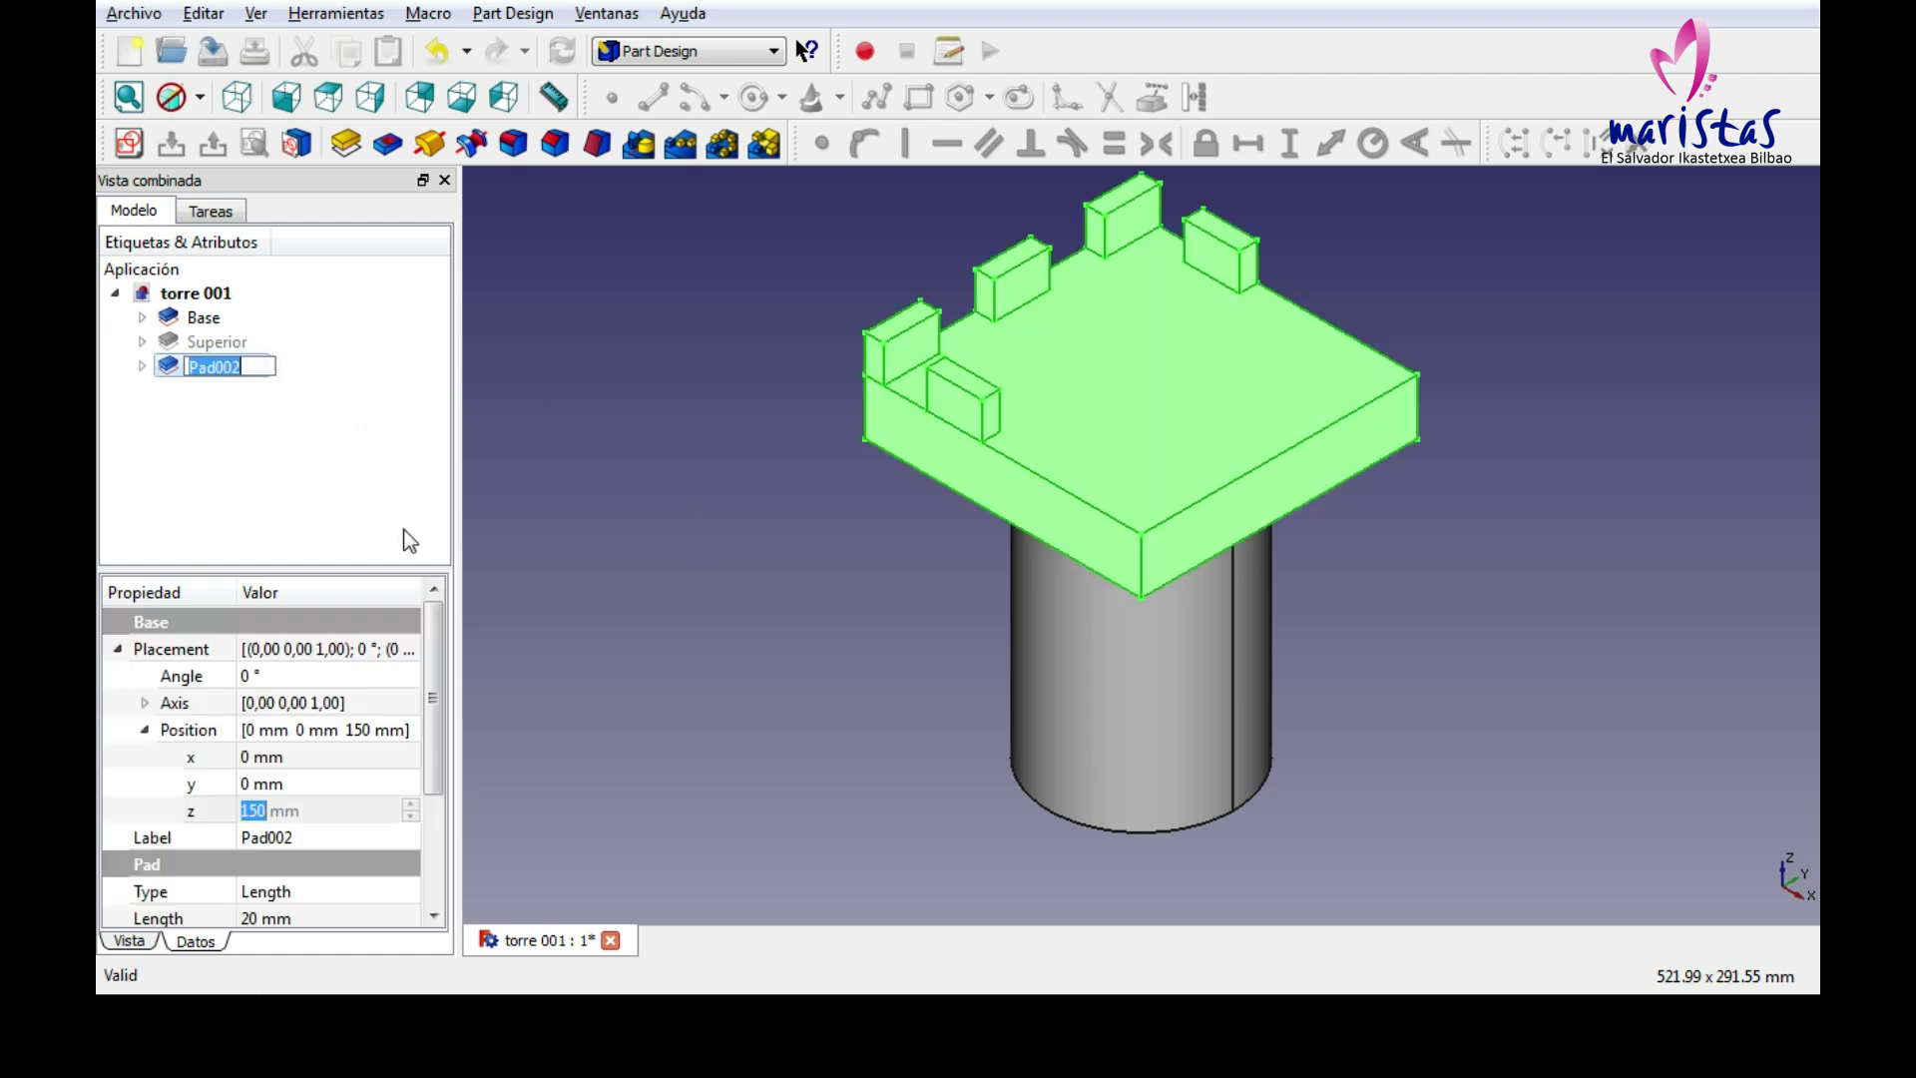
{"action": "type", "text": "MitadAlmenas"}
{"action": "key", "text": "Return"}
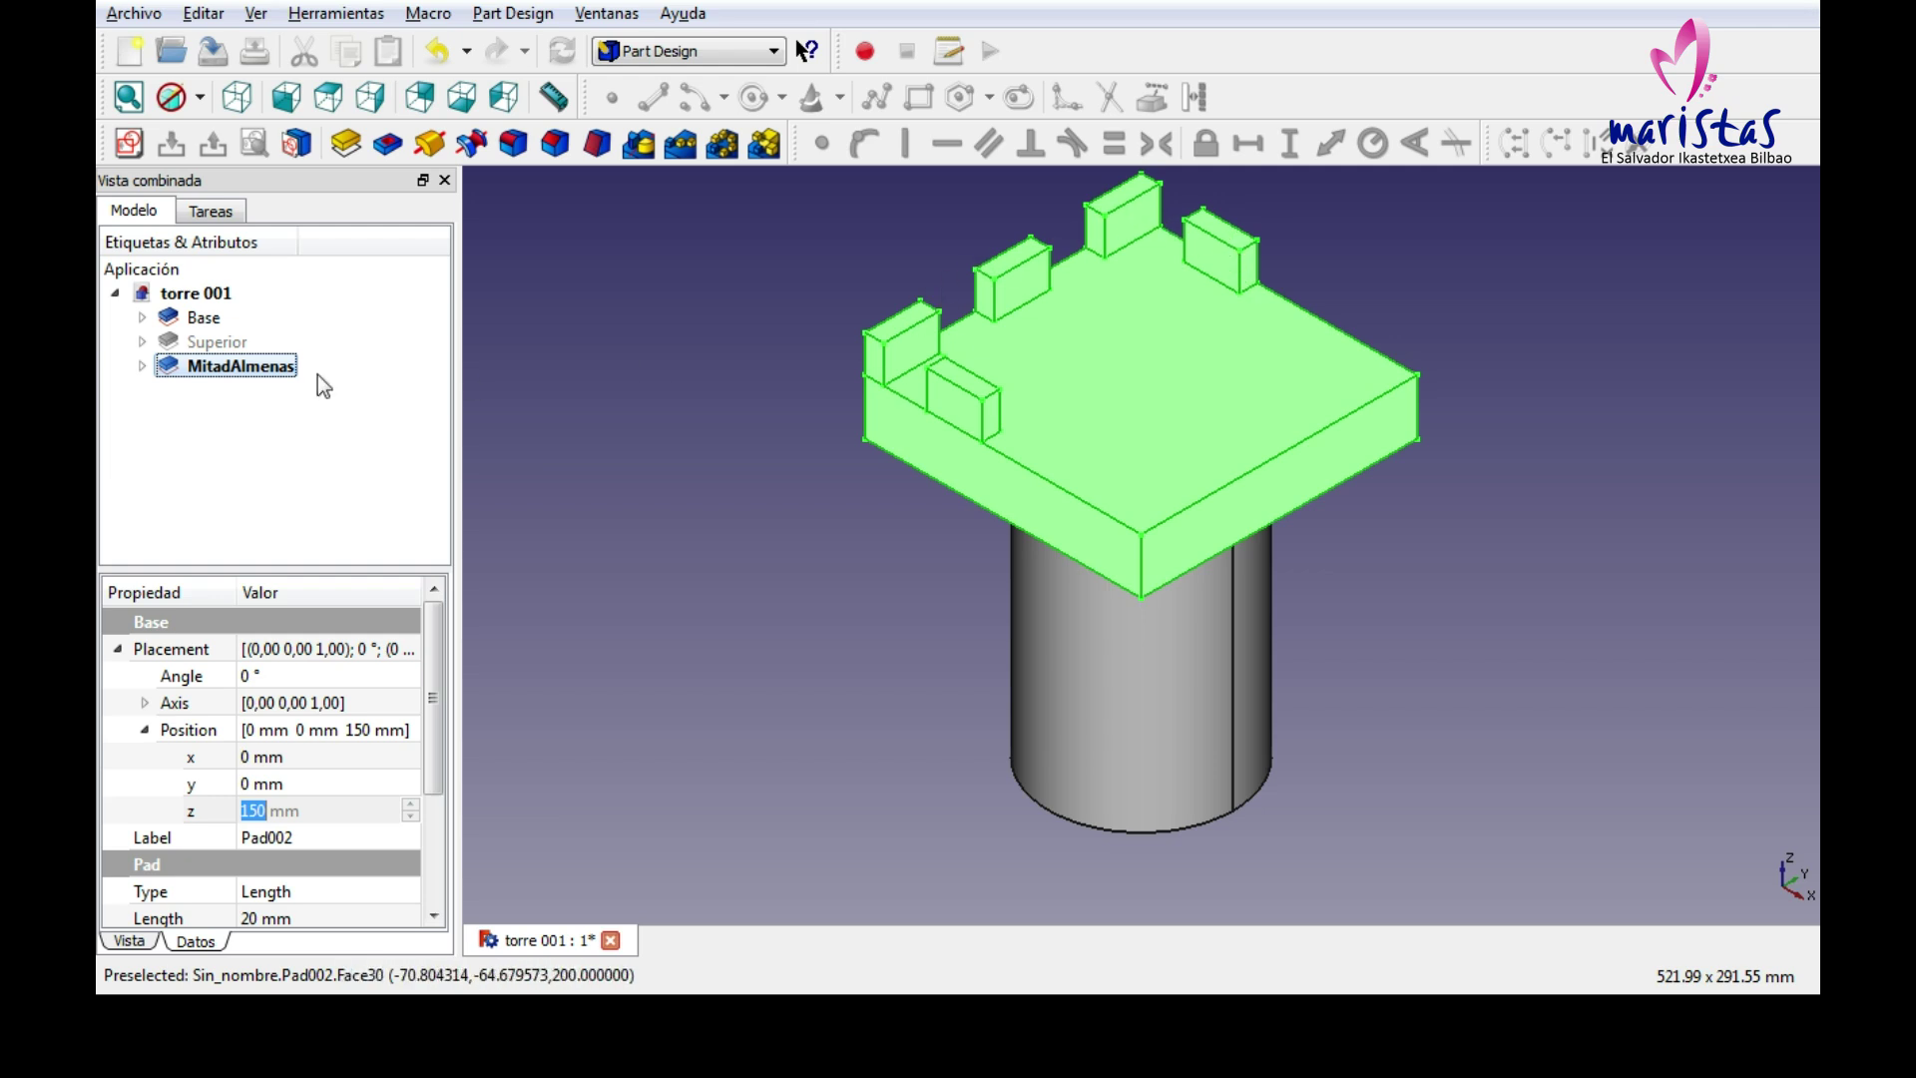
Open the sMitadAlmenas sketch to examine its sketch axes, and close it without changes.
{"action": "left_click", "coordinate": [142, 365]}
{"action": "double_click", "coordinate": [276, 392]}
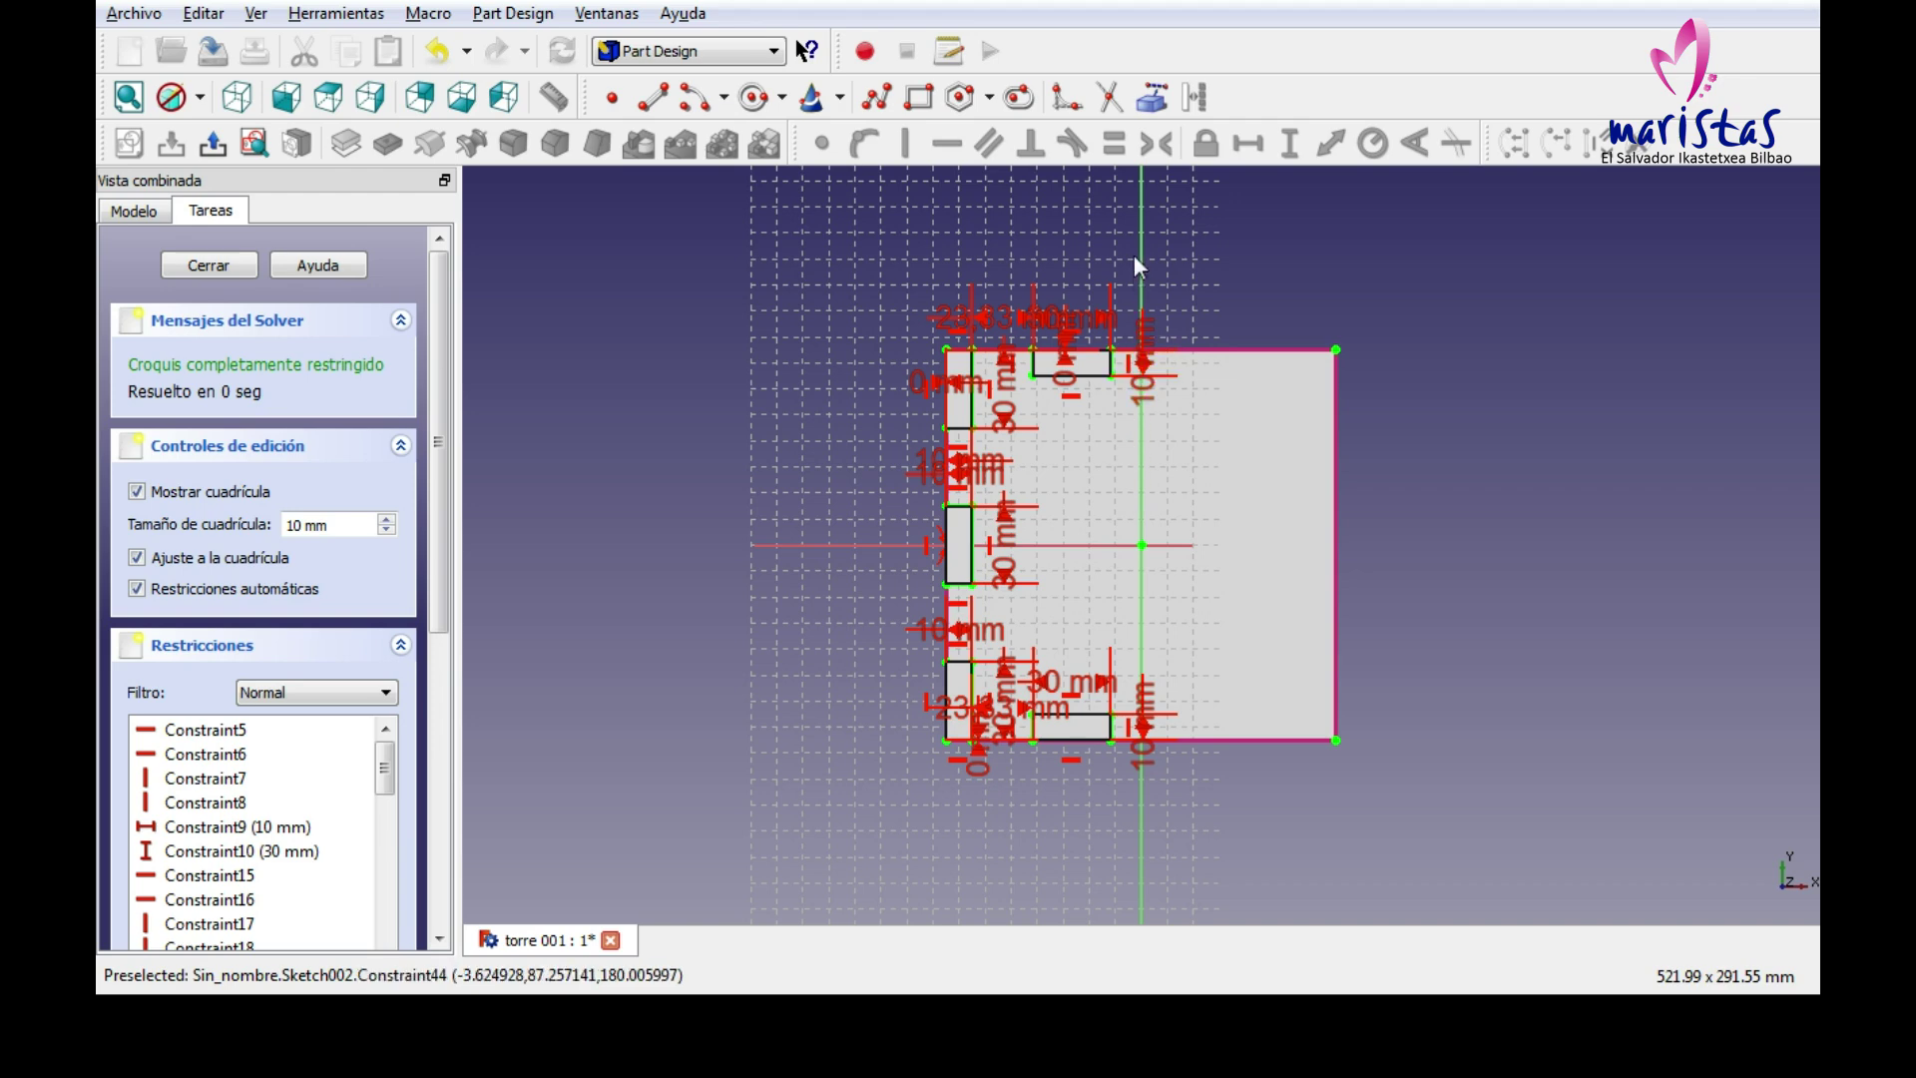
{"action": "left_click", "coordinate": [209, 265]}
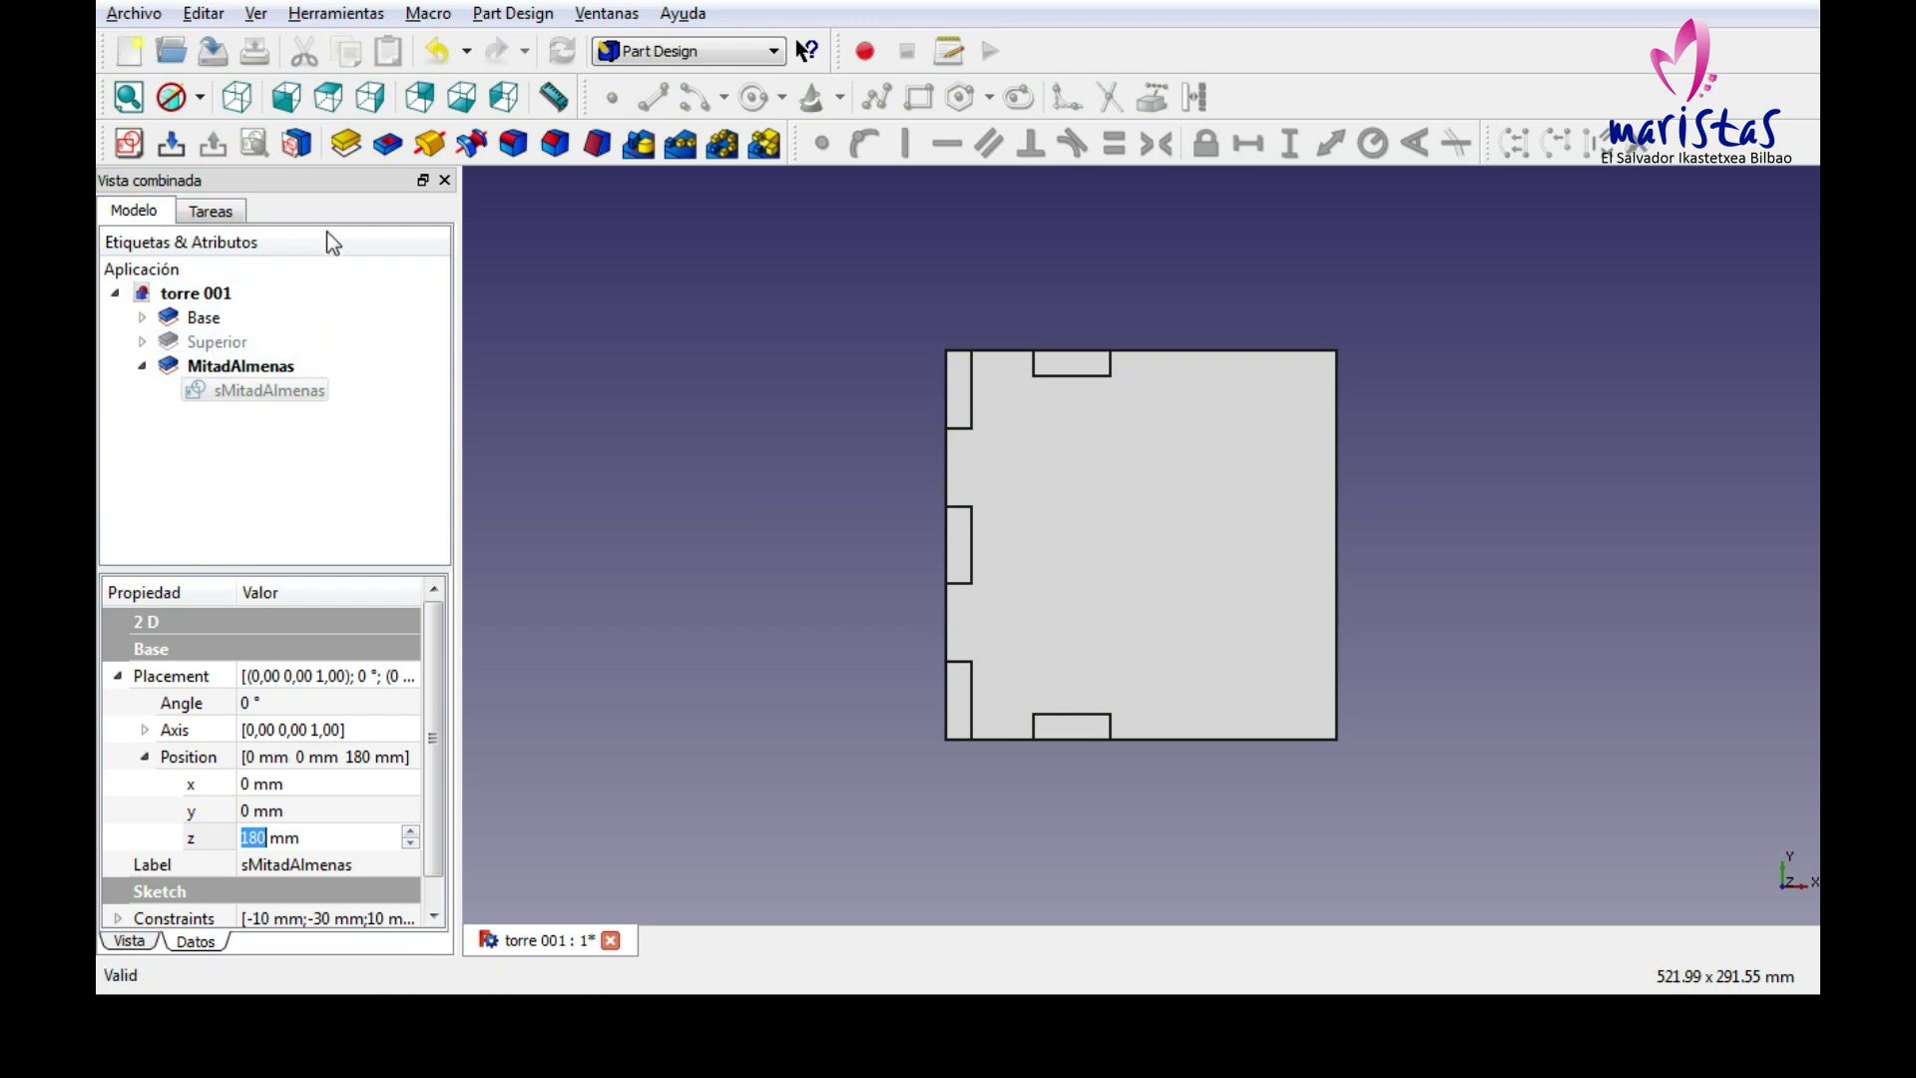
{"action": "left_click", "coordinate": [141, 366]}
Mirror the MitadAlmenas pad about the sketch's vertical axis, after previewing the horizontal axis, to complete the battlements around the platform.
{"action": "left_click", "coordinate": [232, 368]}
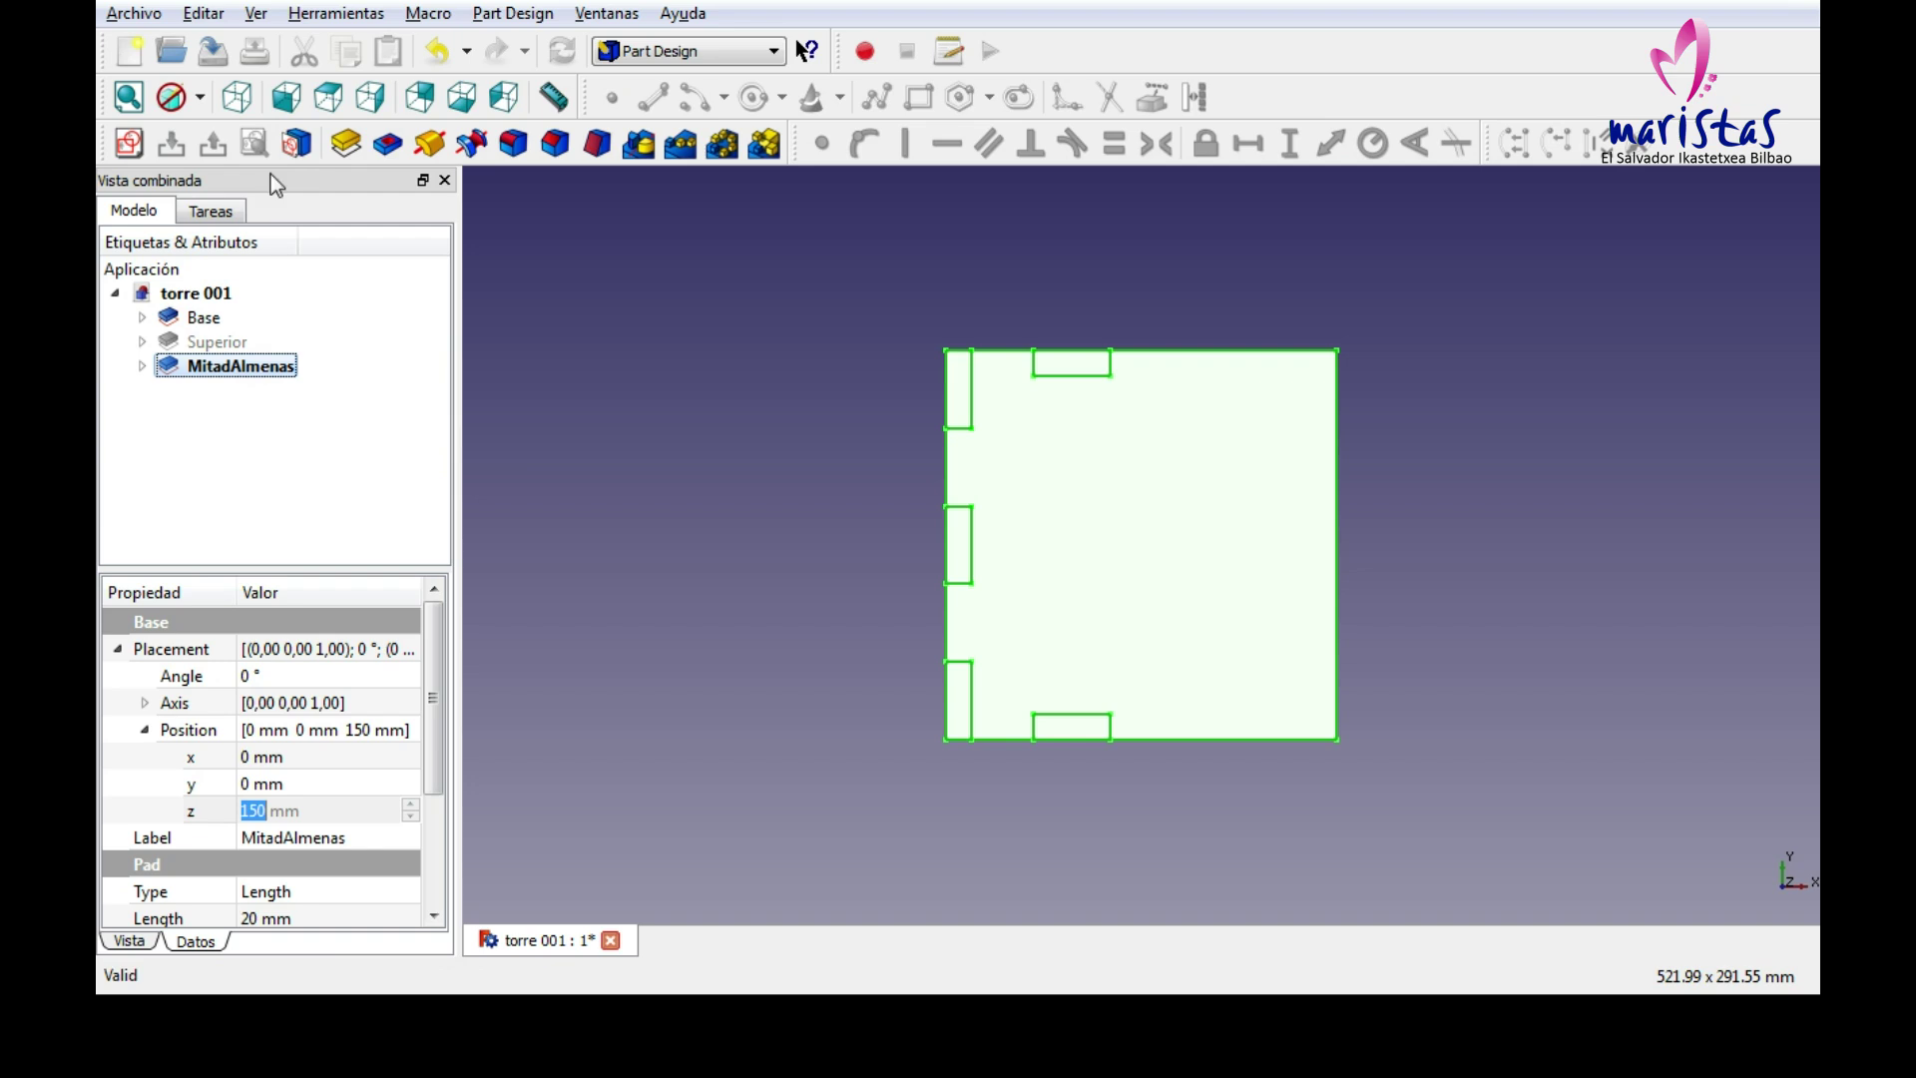
{"action": "left_click", "coordinate": [239, 99]}
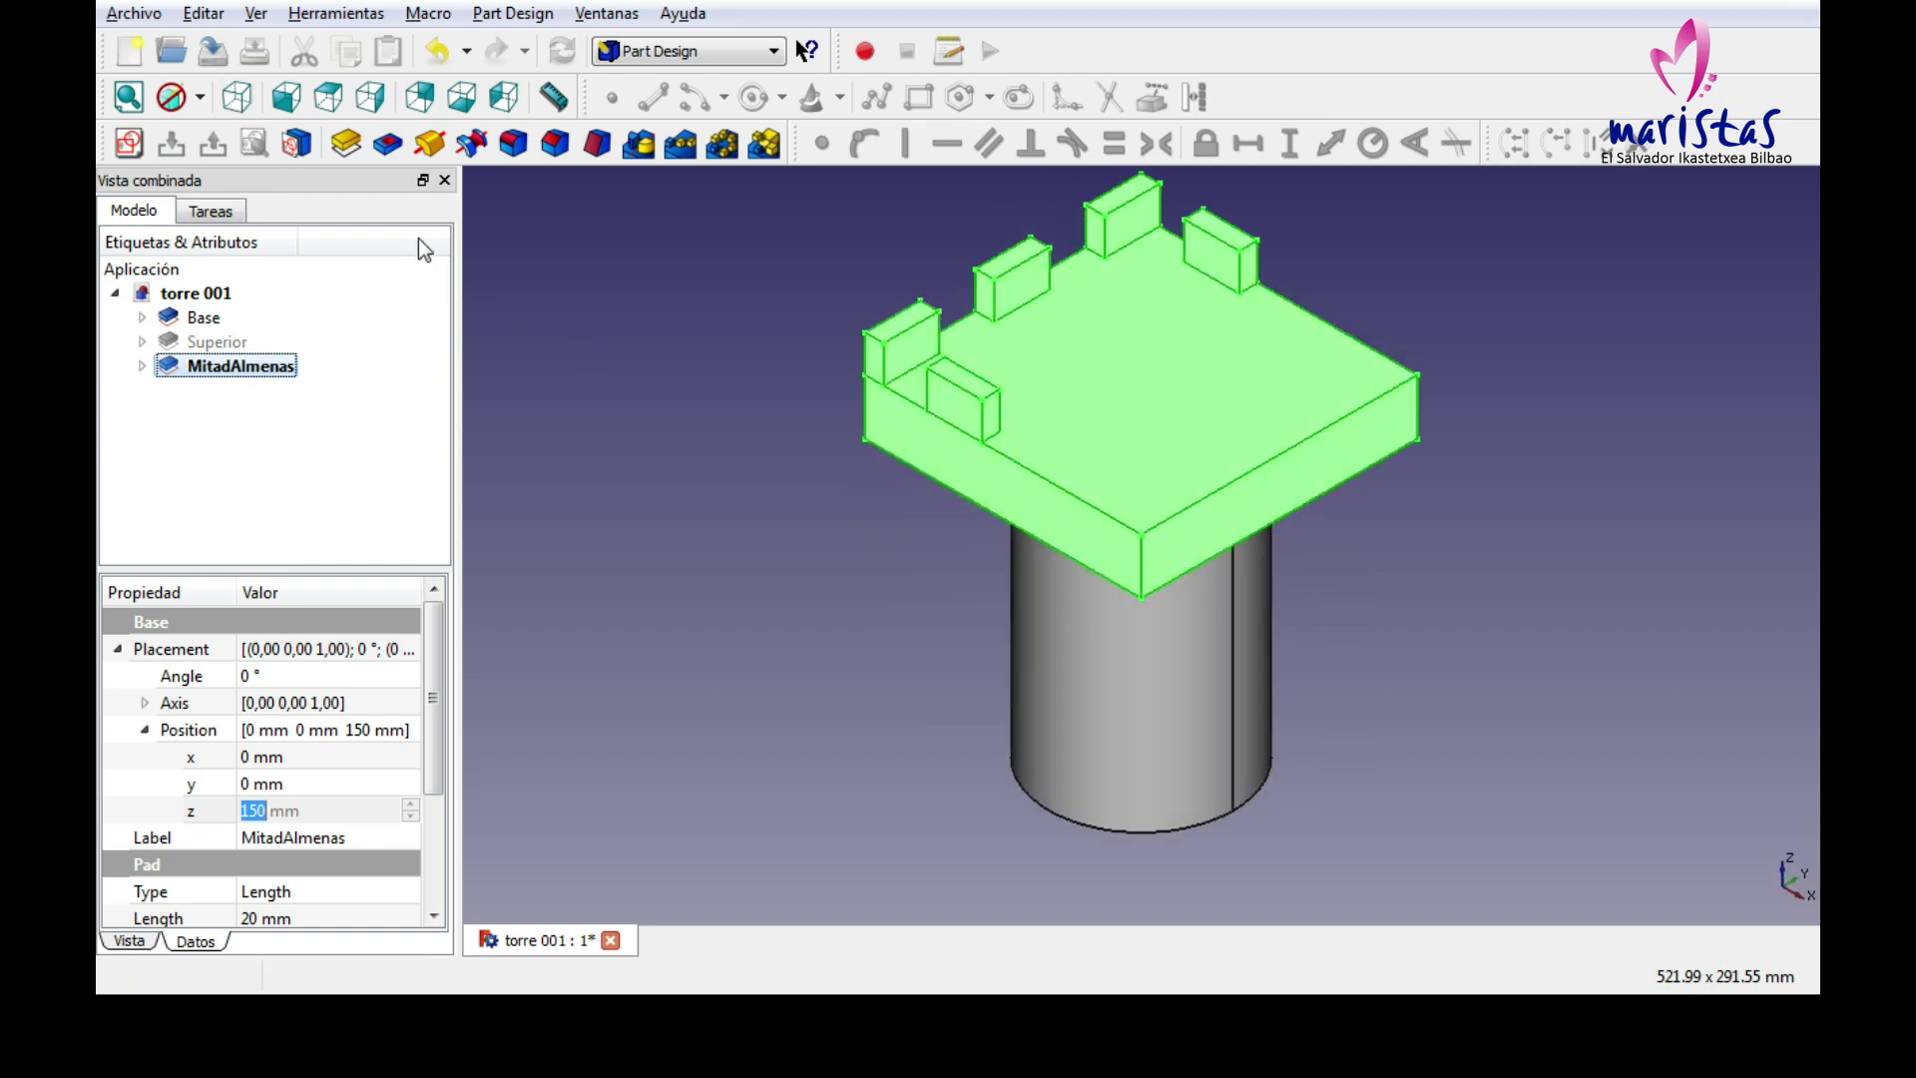
{"action": "left_click", "coordinate": [633, 143]}
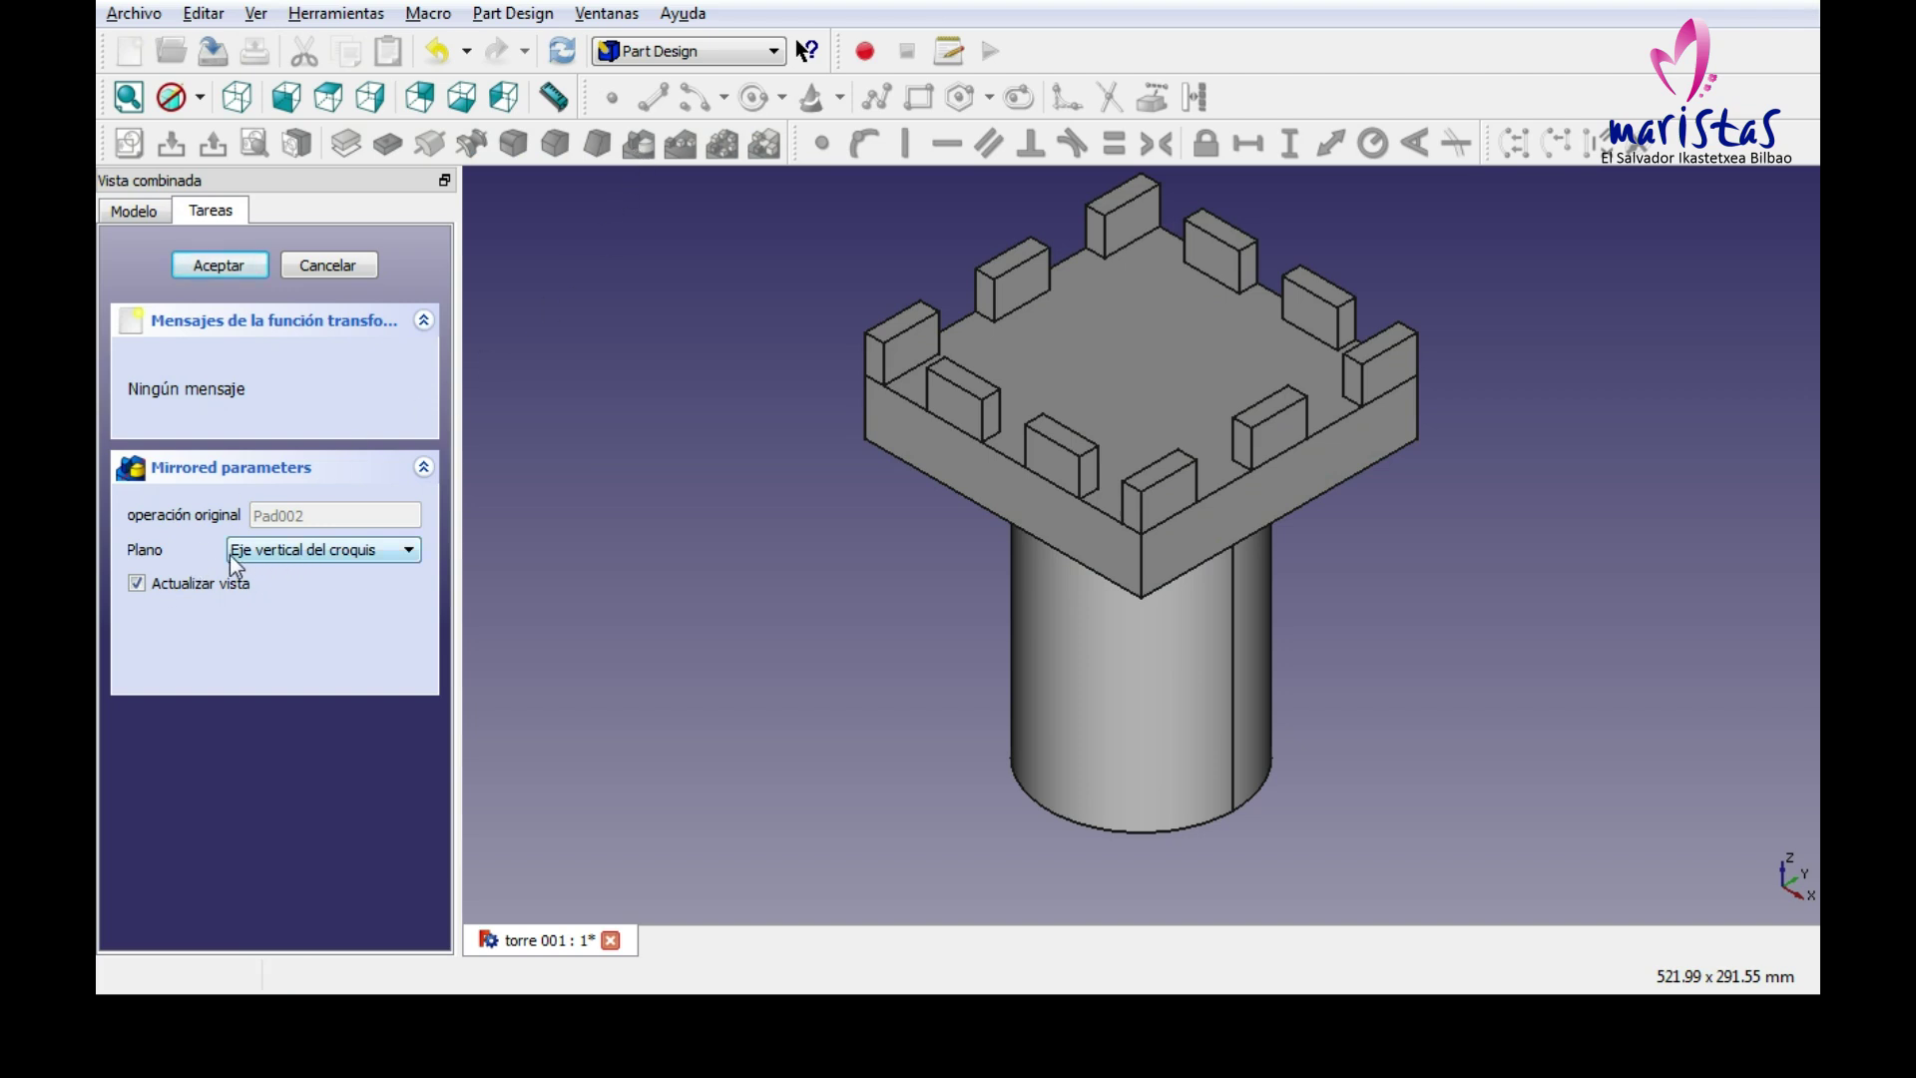
{"action": "left_click", "coordinate": [321, 549]}
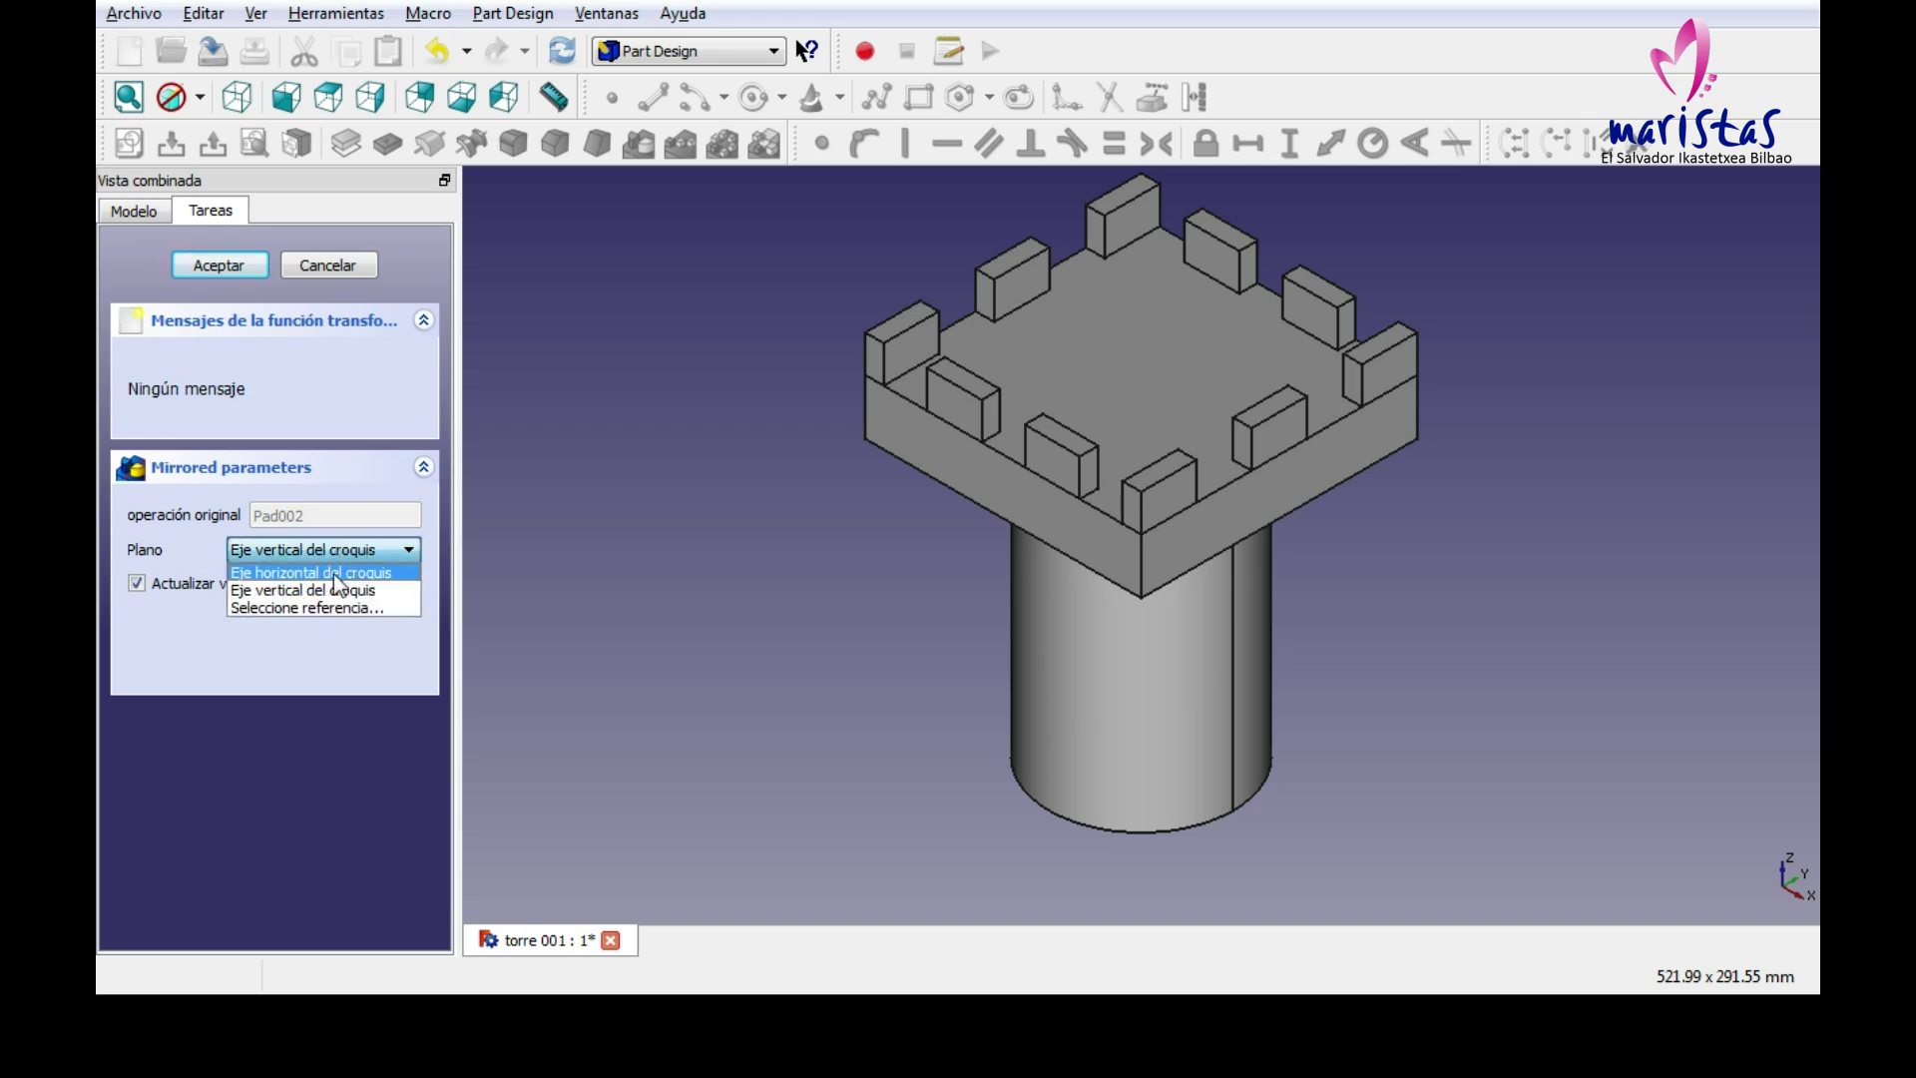
{"action": "left_click", "coordinate": [340, 575]}
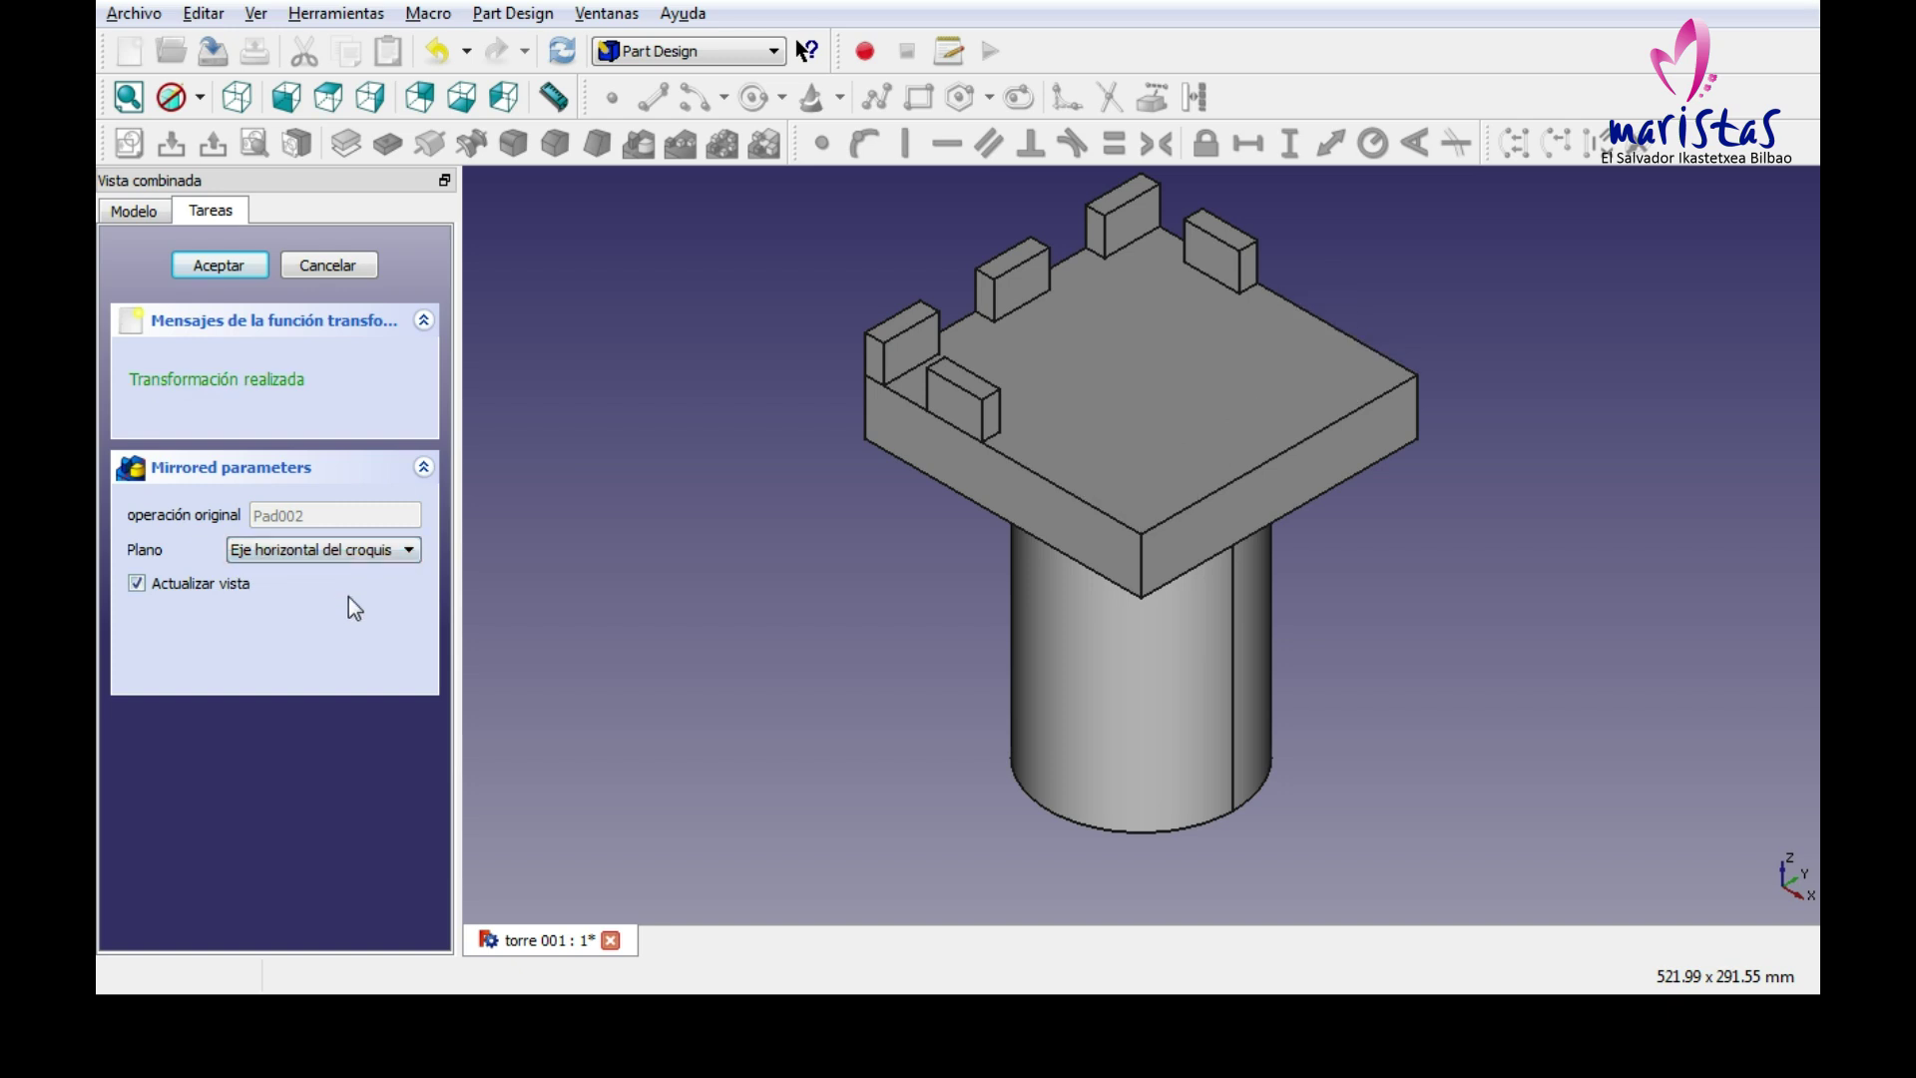
{"action": "left_click", "coordinate": [379, 557]}
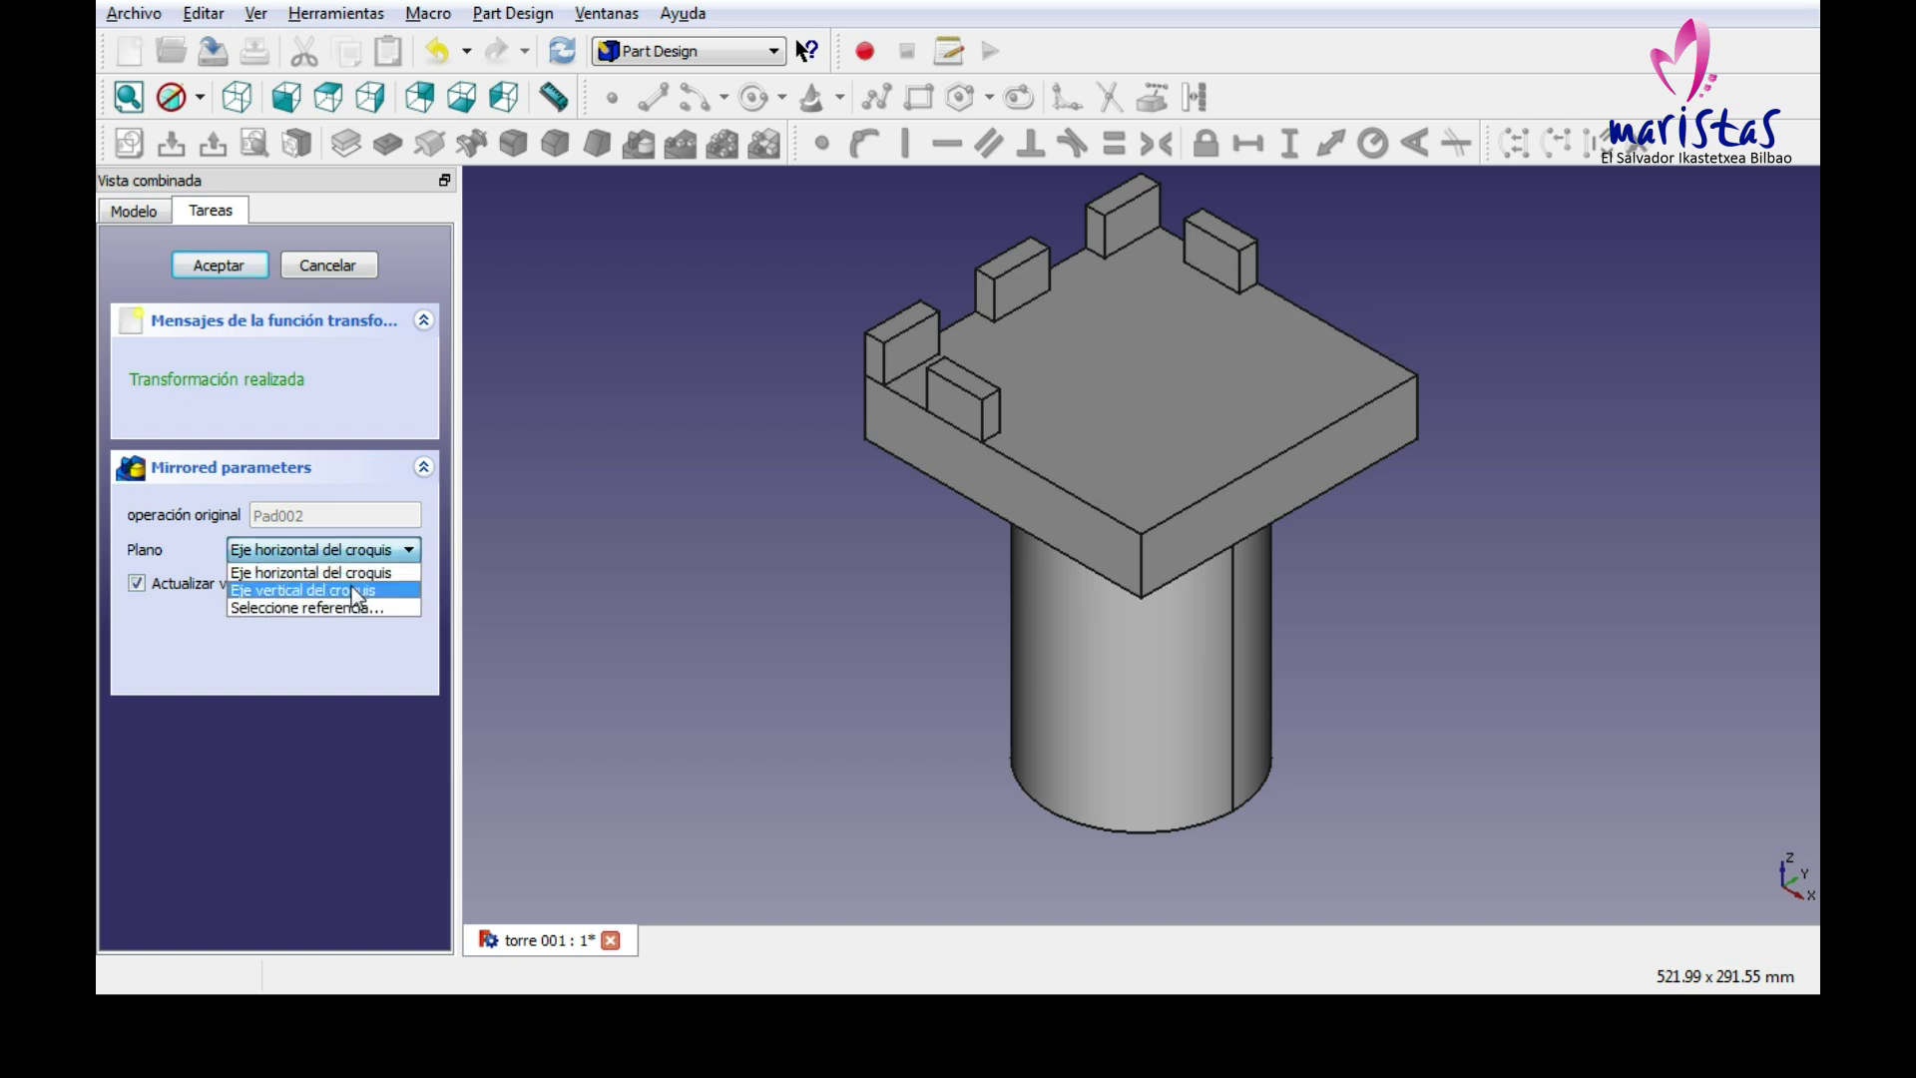
{"action": "left_click", "coordinate": [352, 584]}
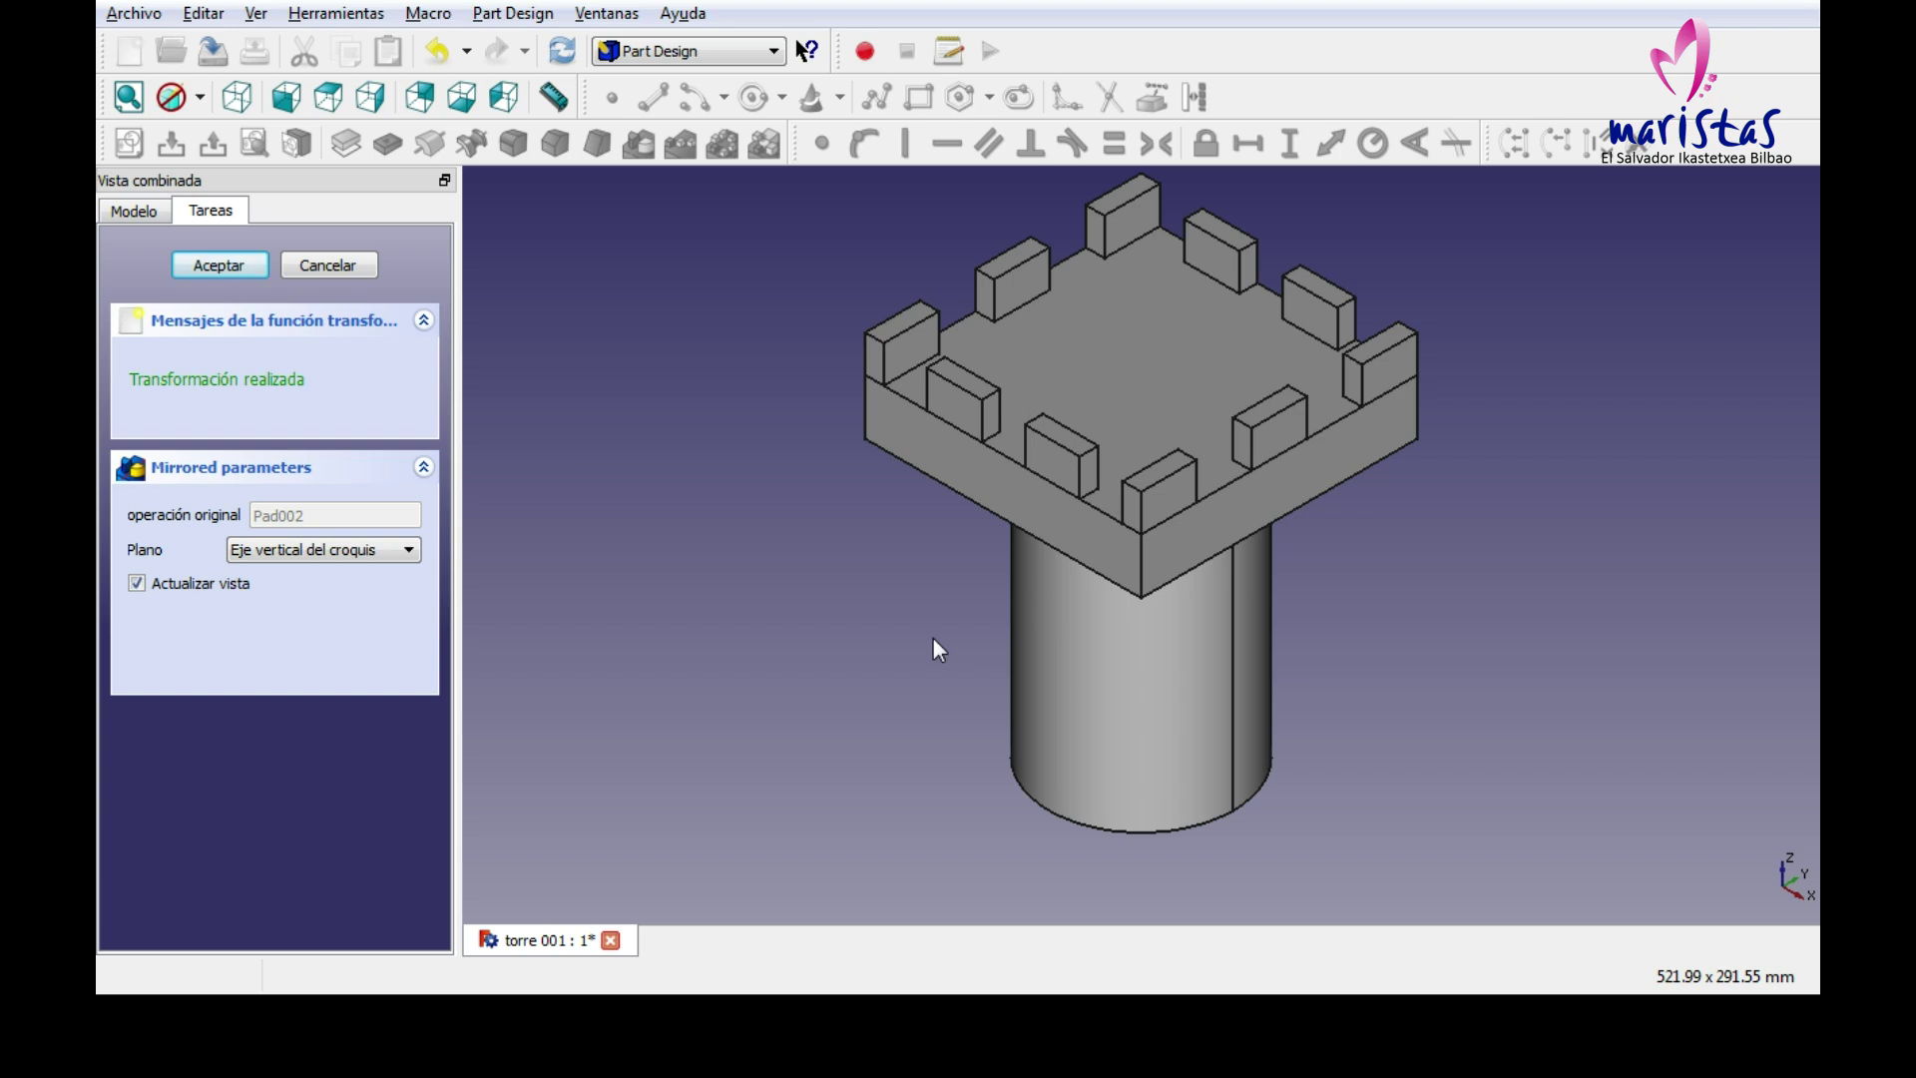
{"action": "left_click", "coordinate": [218, 265]}
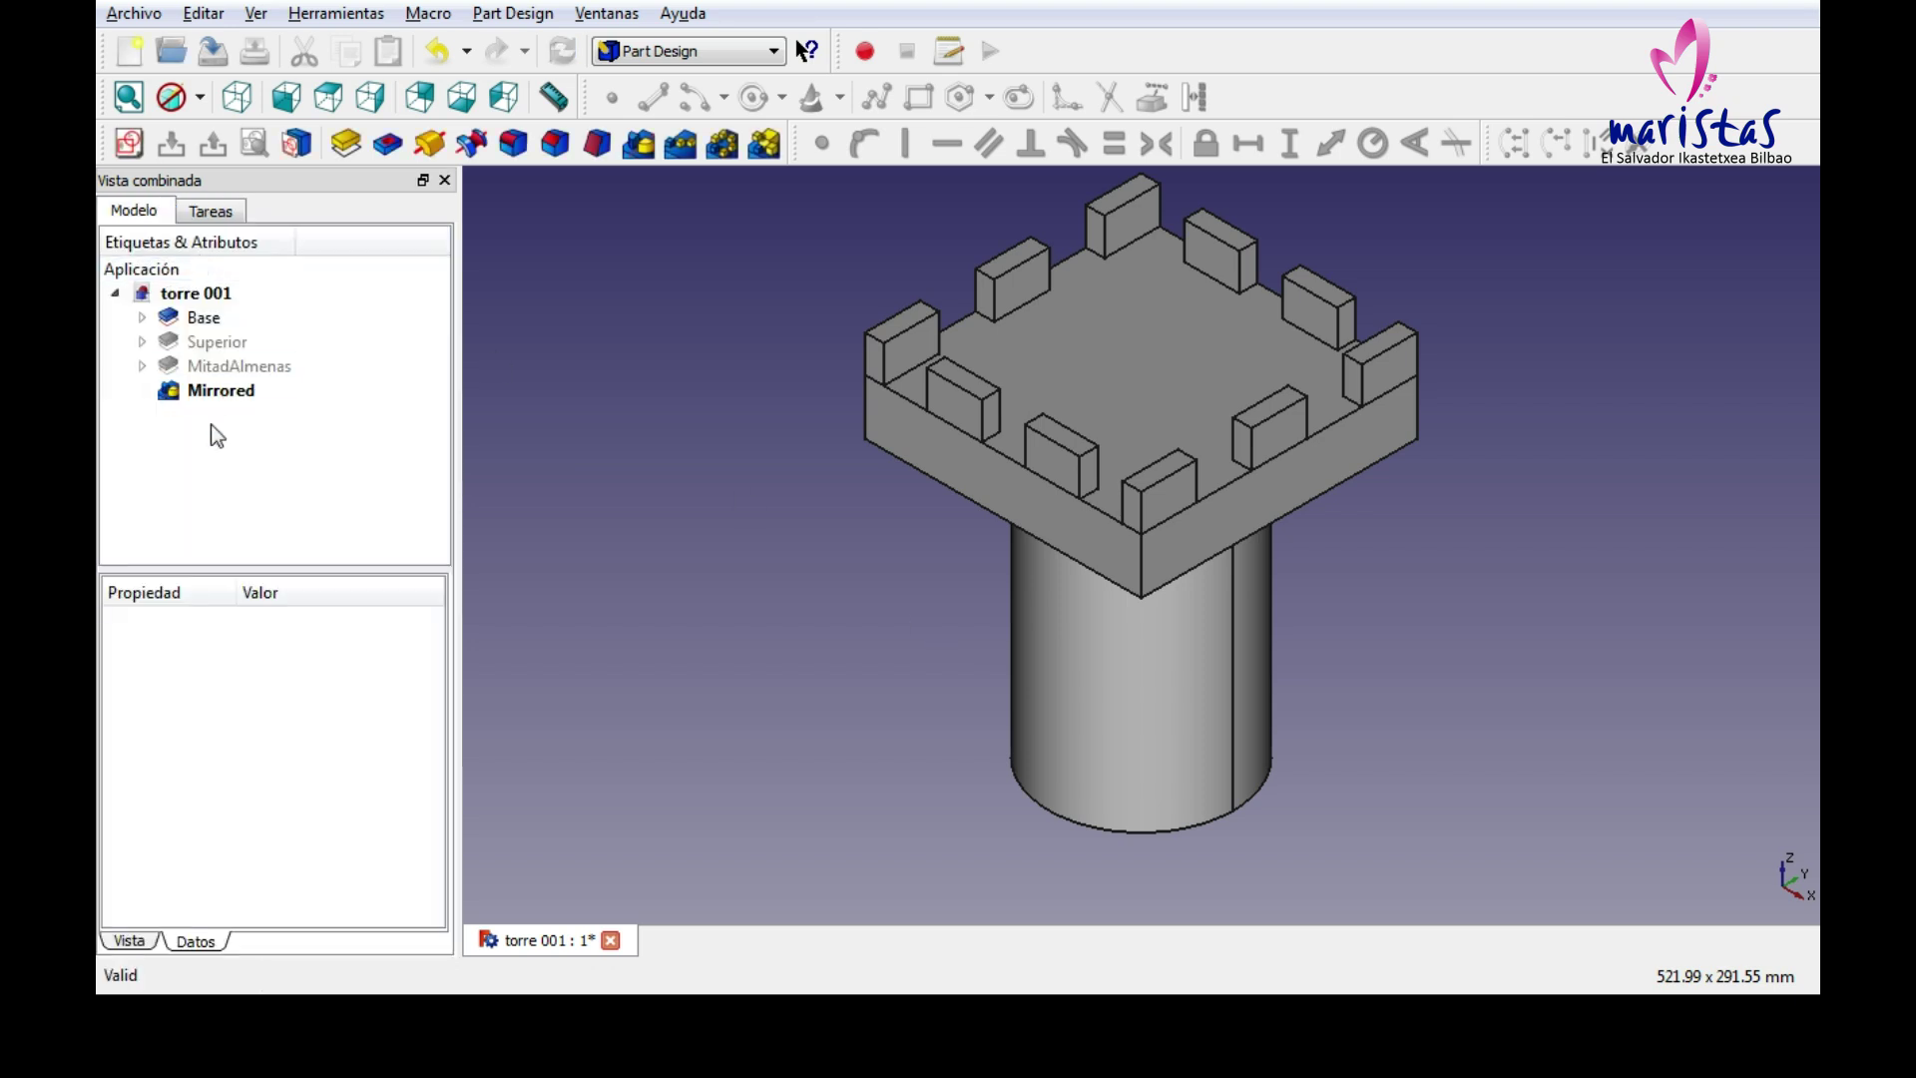
Rename the mirrored feature as Almenas and save the document.
{"action": "left_click", "coordinate": [221, 390]}
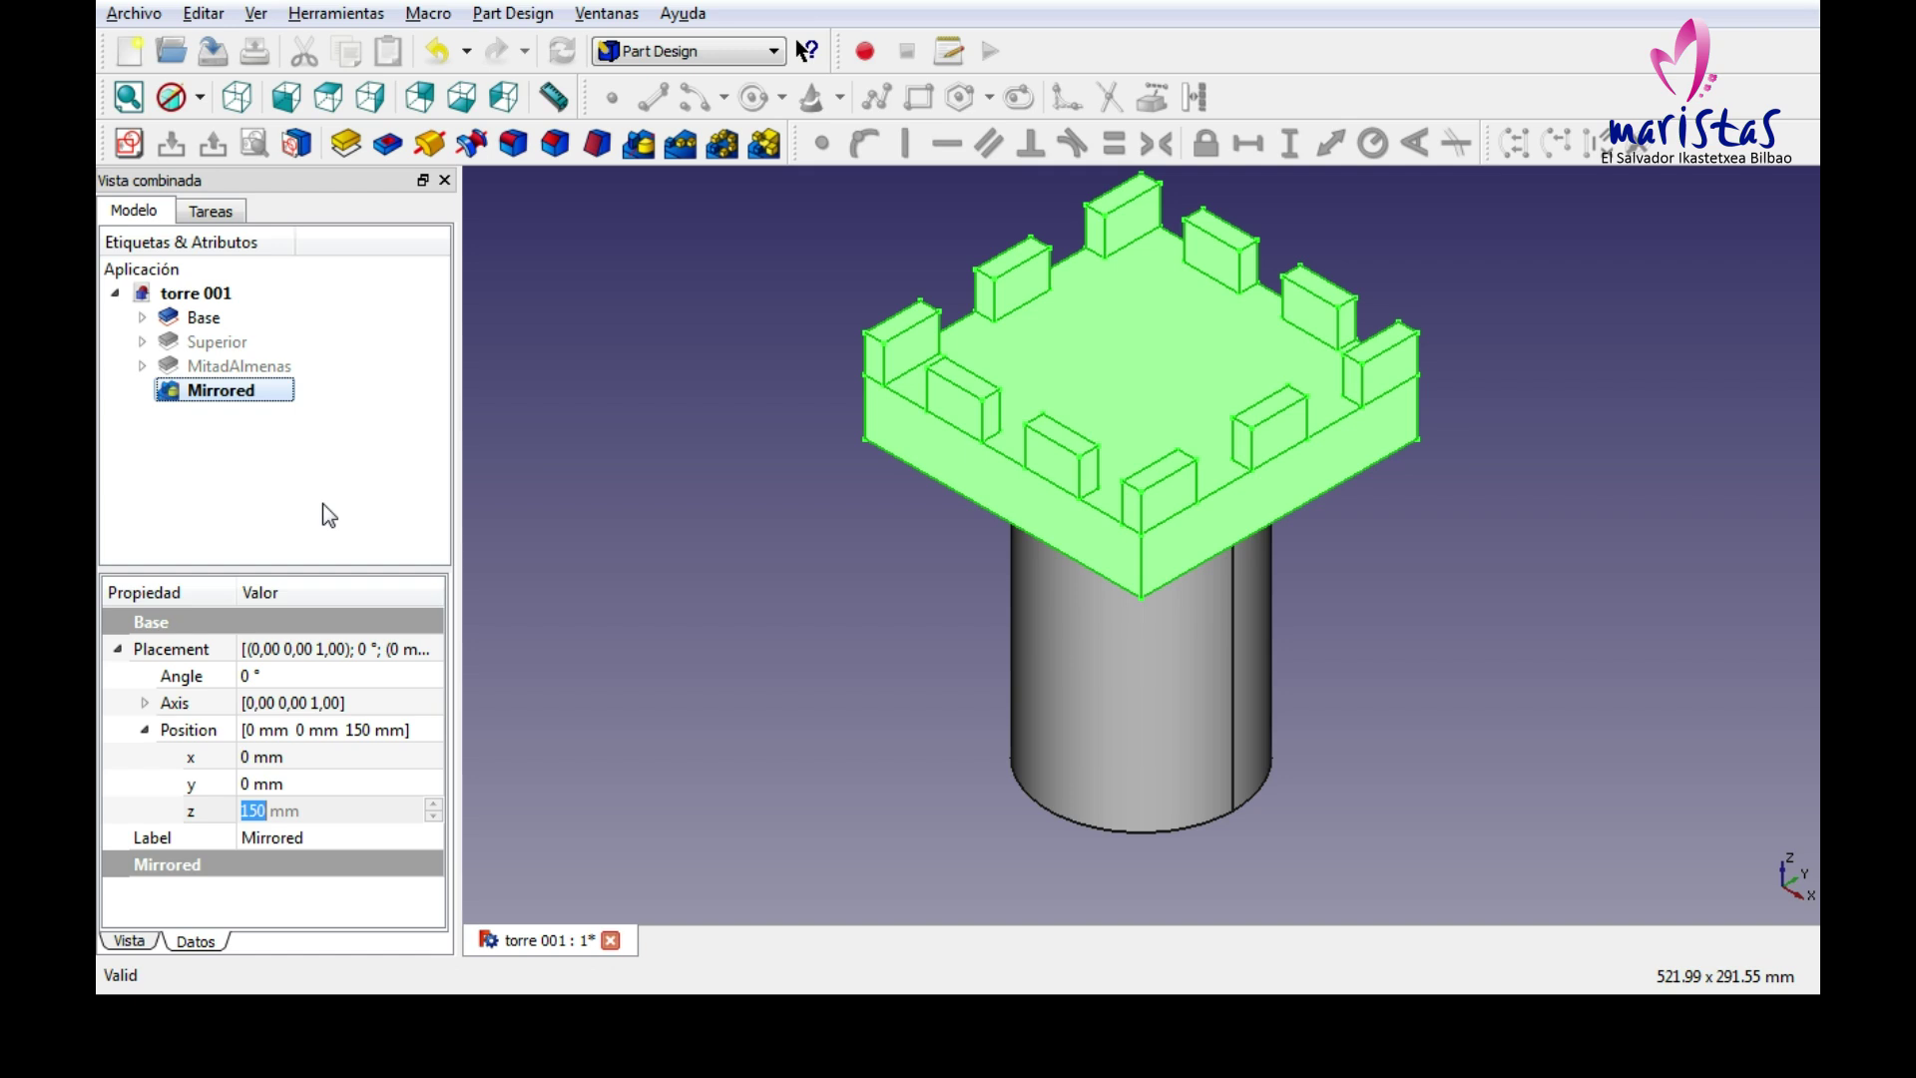
{"action": "key", "text": "F2"}
{"action": "type", "text": "Almenas"}
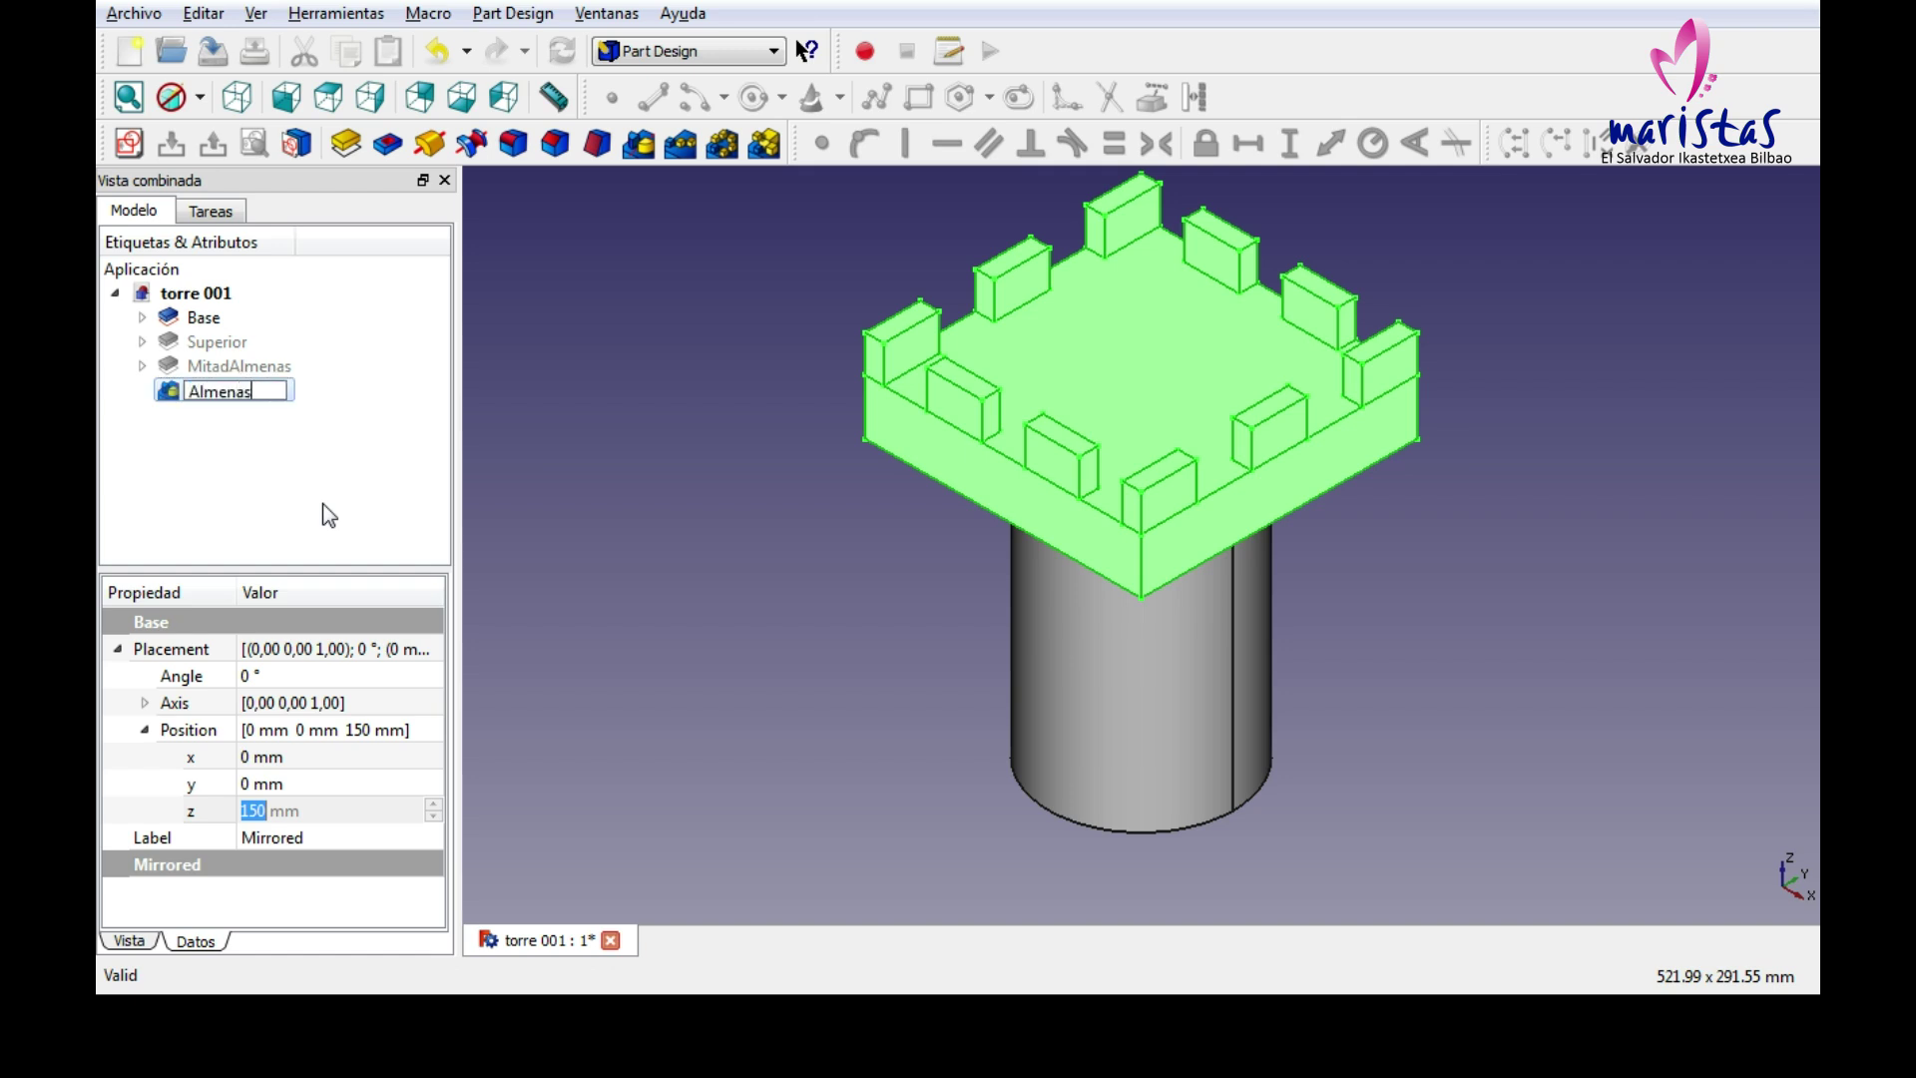
{"action": "key", "text": "Return"}
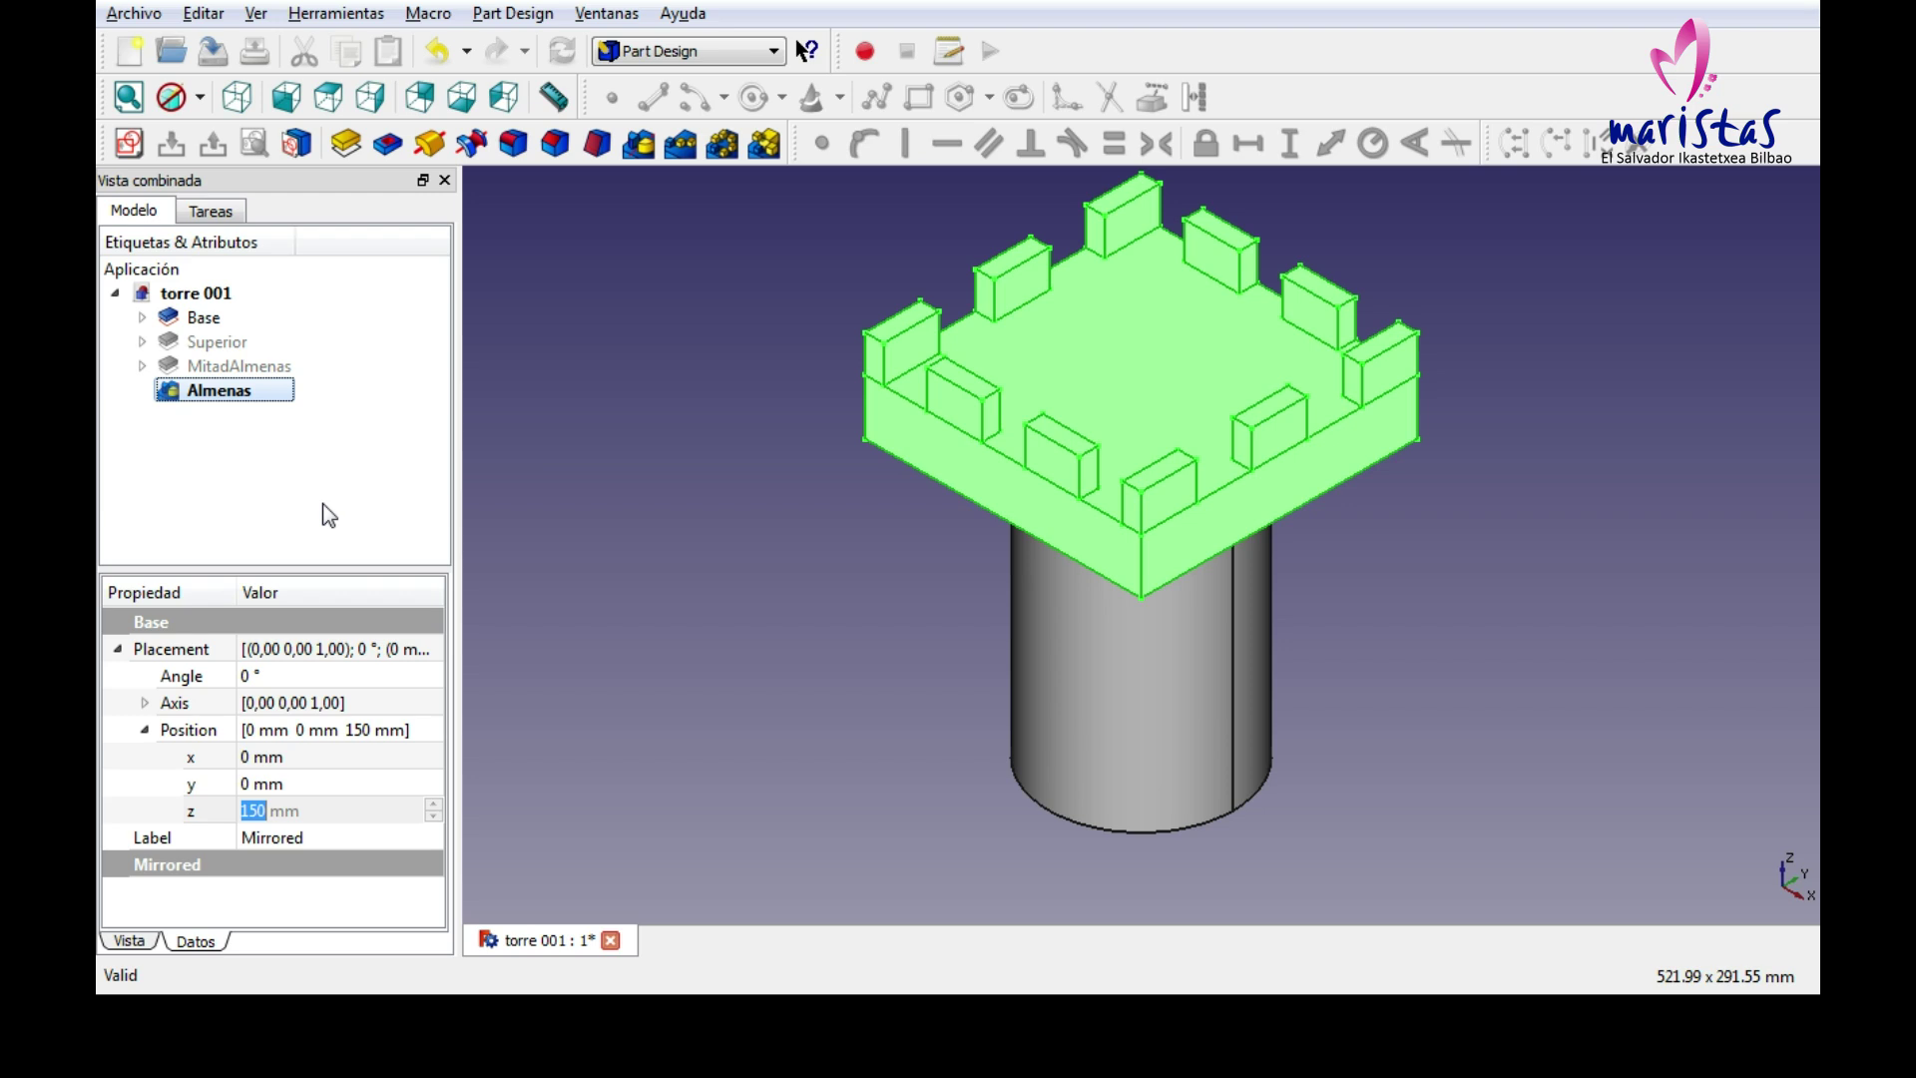
{"action": "left_click", "coordinate": [213, 50]}
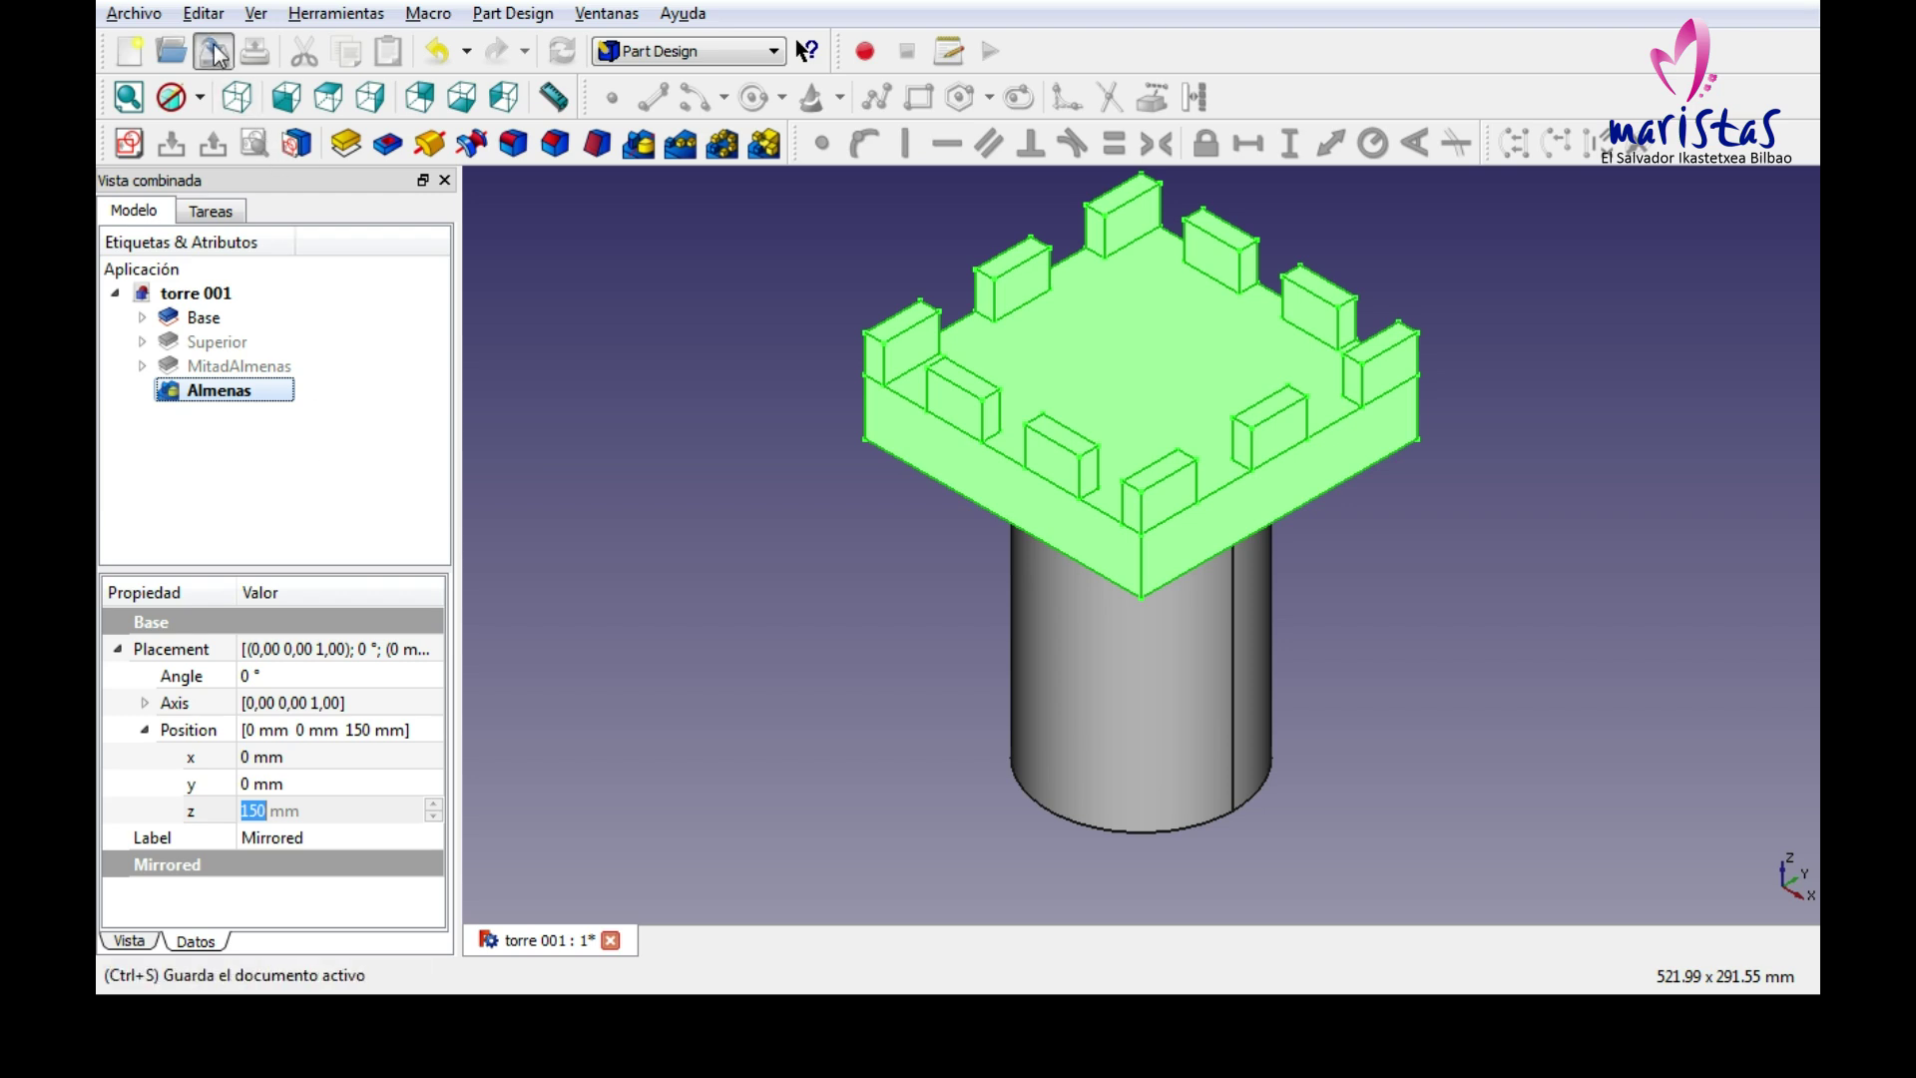
{"action": "left_click", "coordinate": [273, 462]}
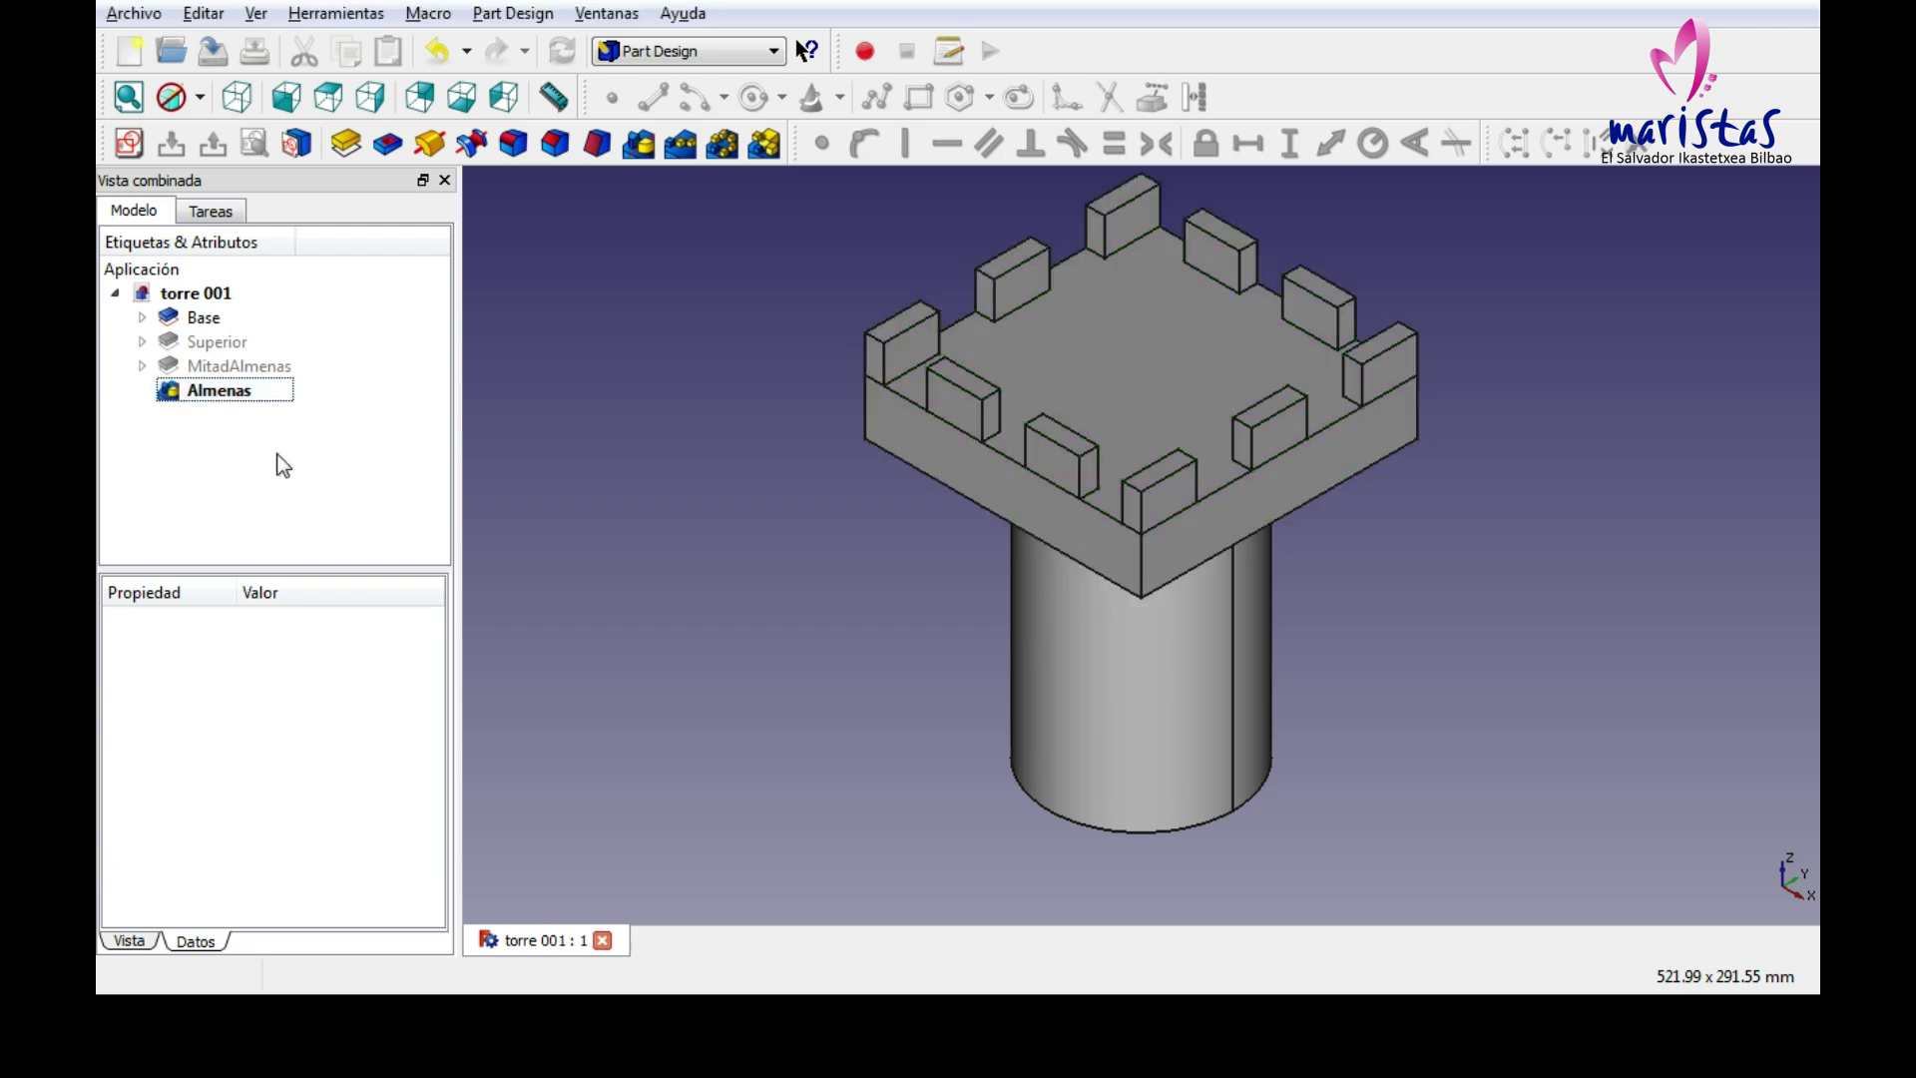
Switch to the Part workbench and fuse the Base cylinder and the Almenas feature into one solid with a boolean union.
{"action": "left_click", "coordinate": [208, 317]}
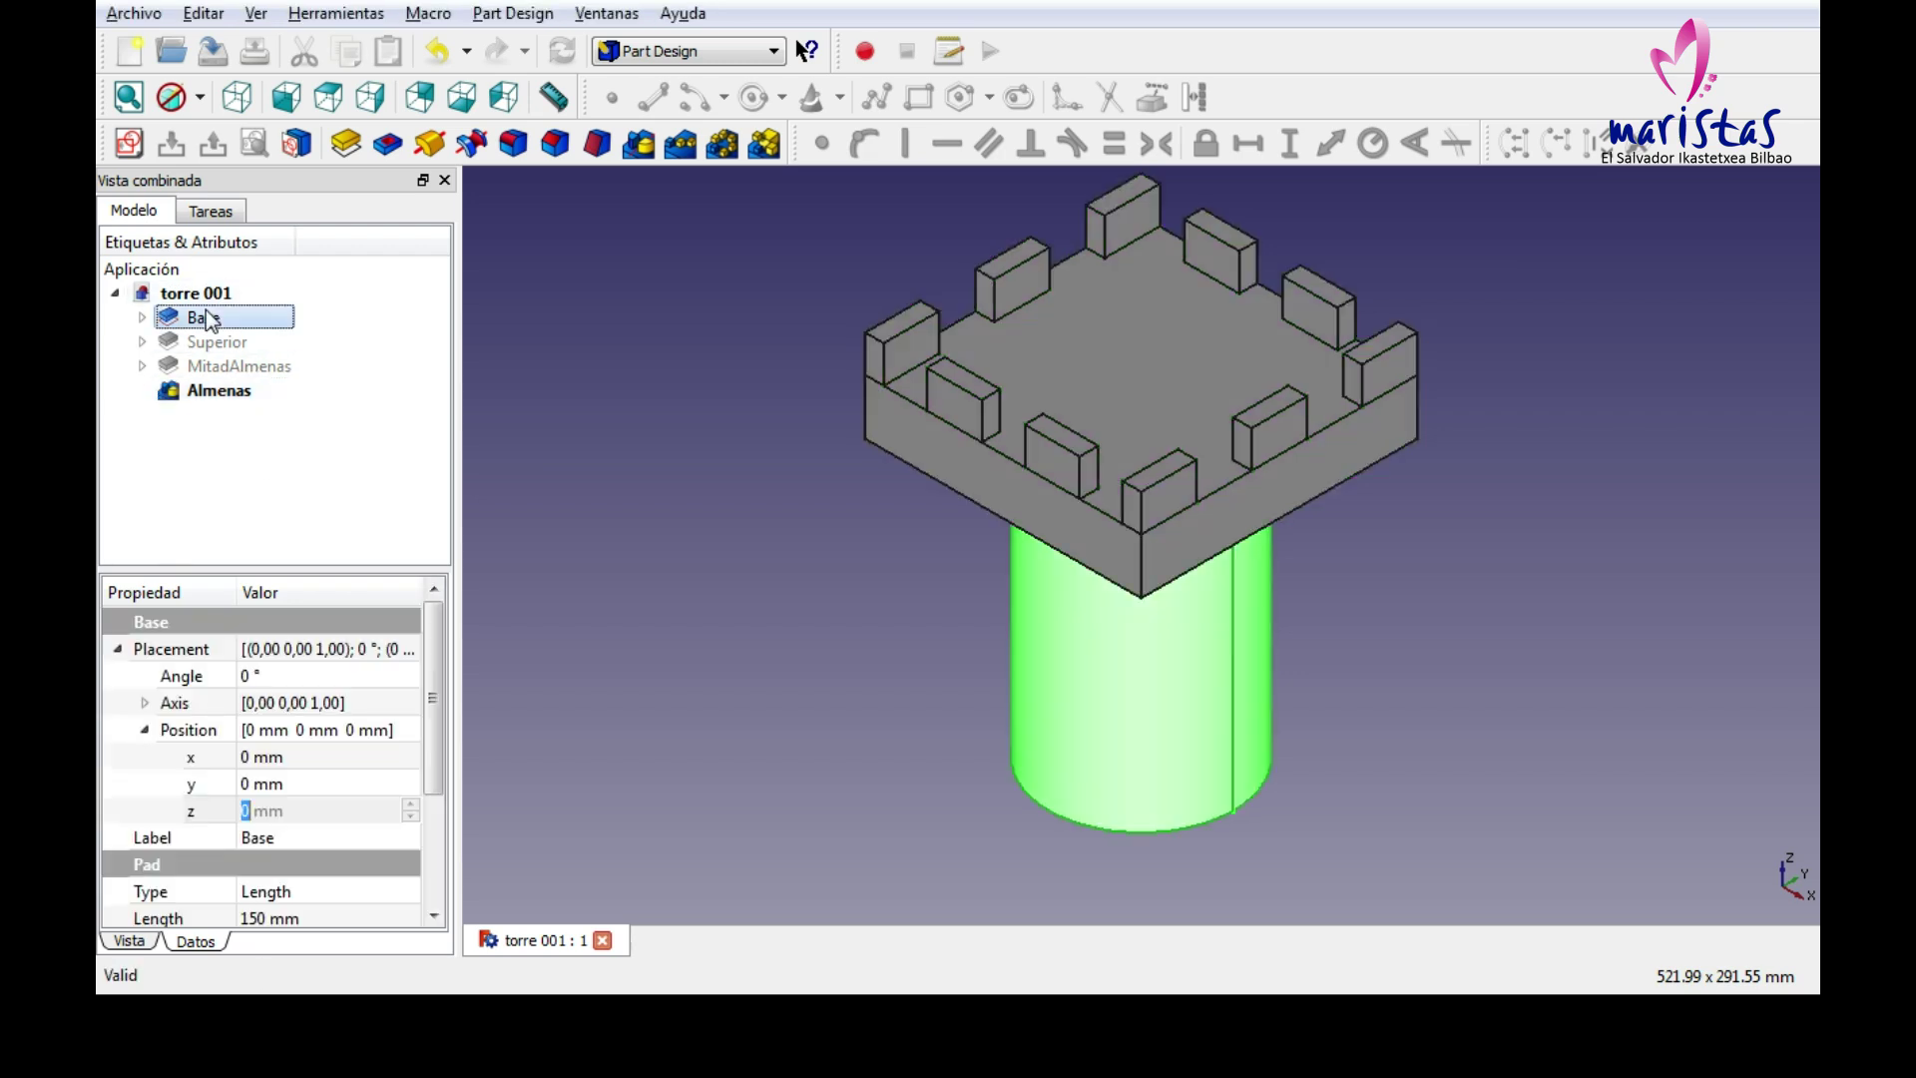
{"action": "left_click", "coordinate": [206, 397]}
{"action": "left_click", "coordinate": [237, 471]}
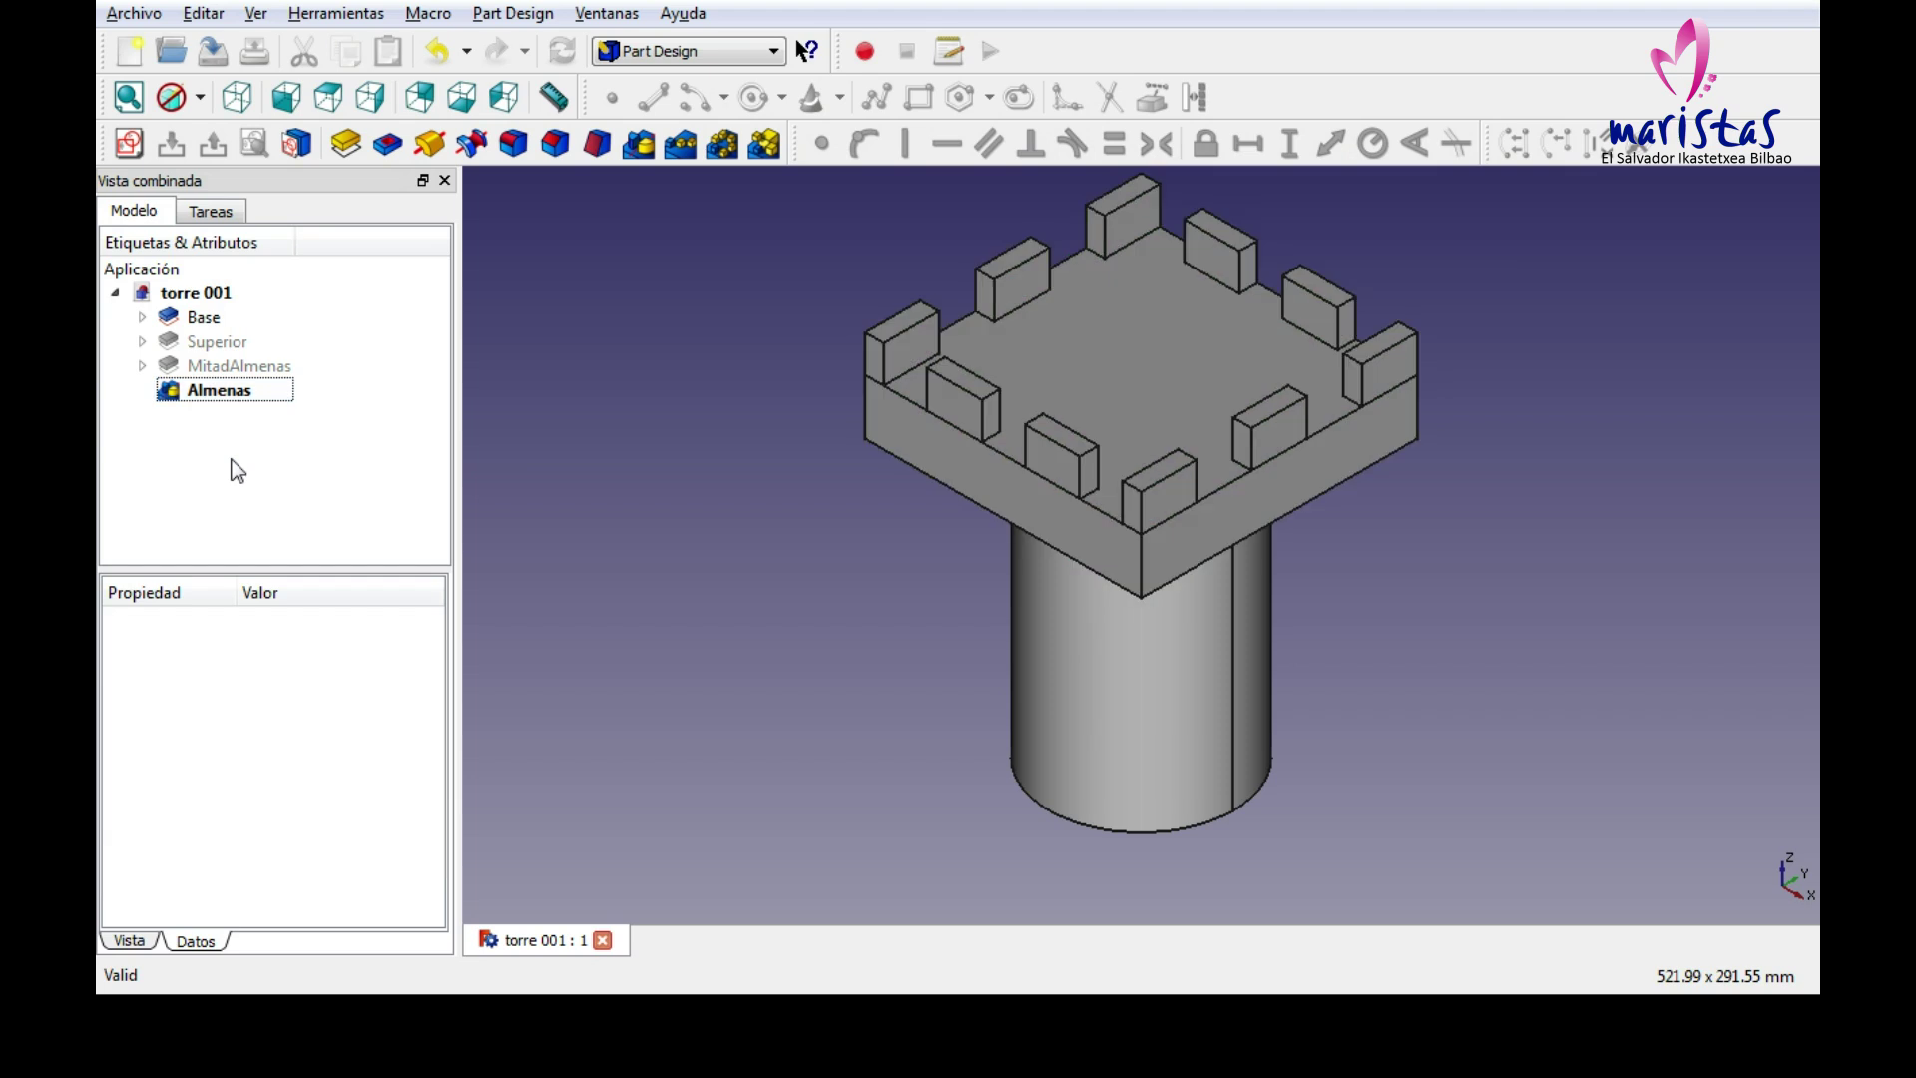
{"action": "left_click", "coordinate": [286, 315]}
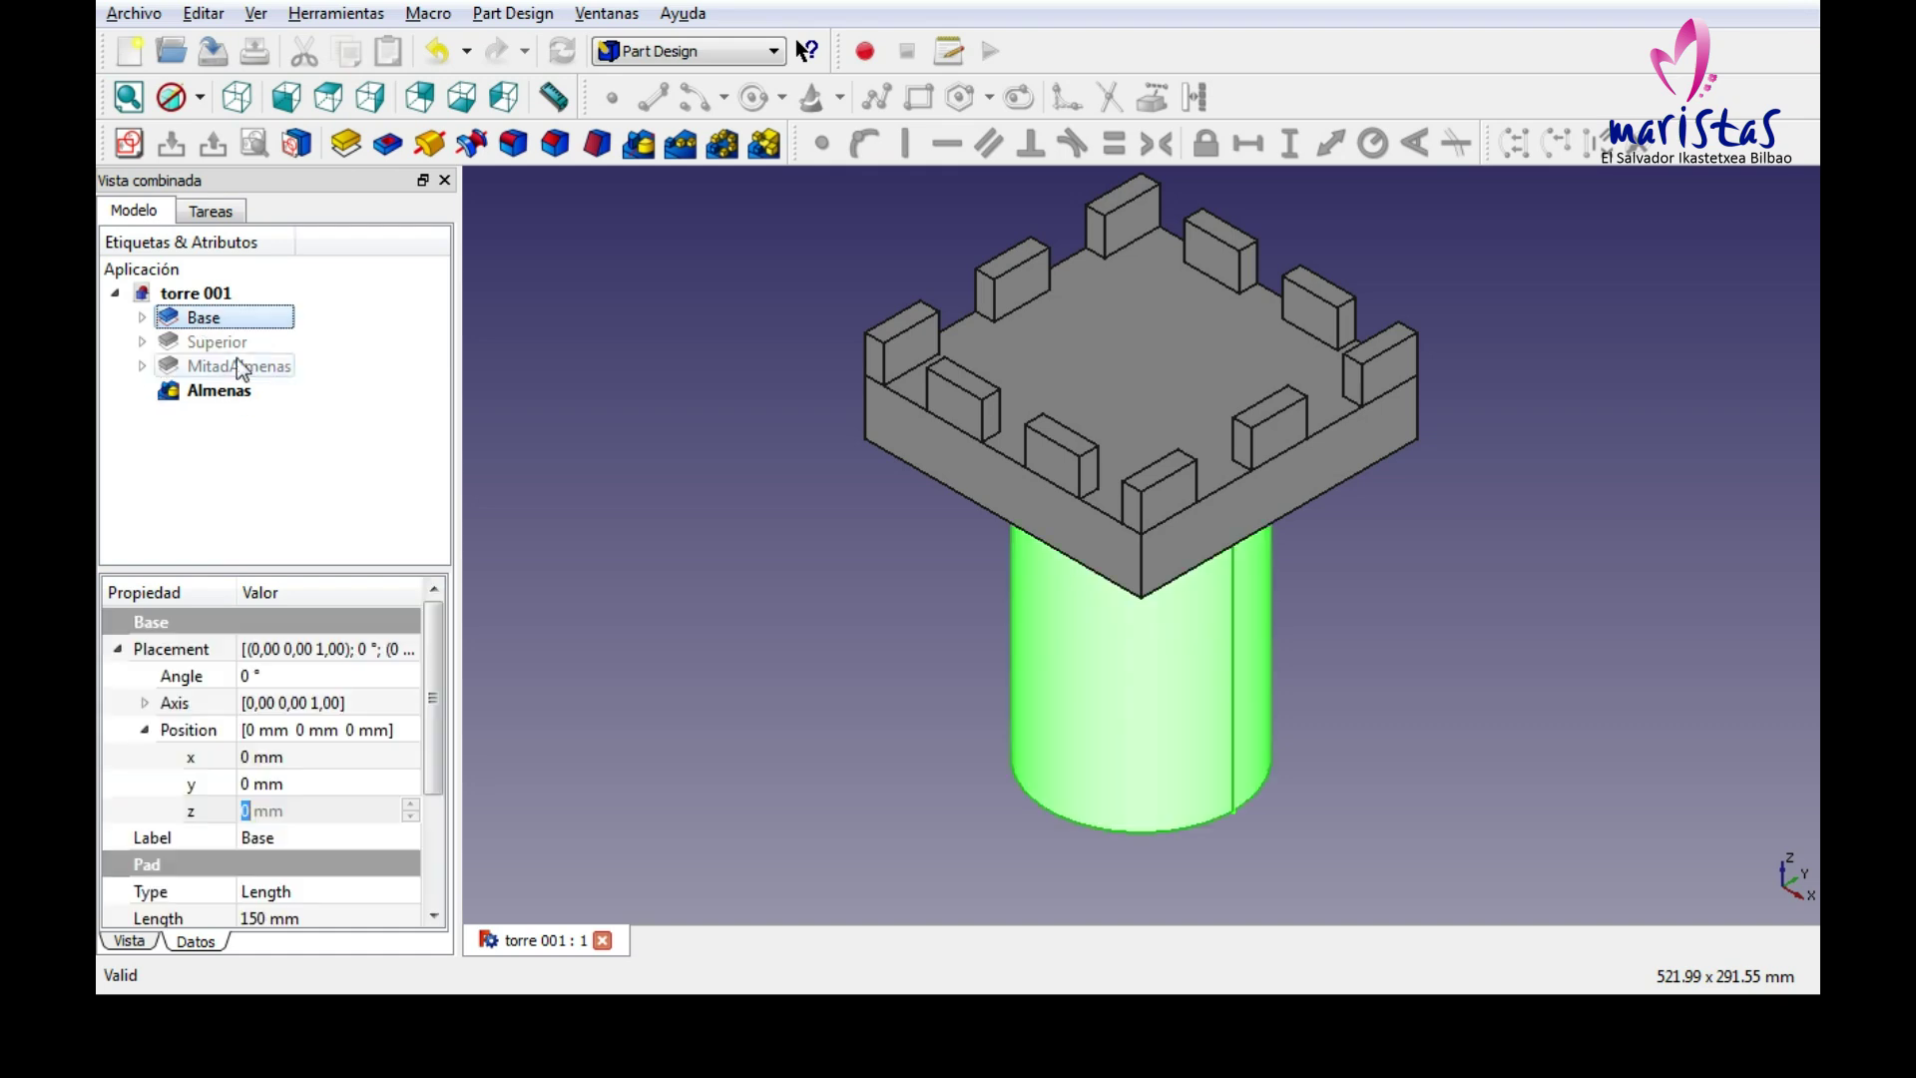
{"action": "left_click", "coordinate": [243, 395], "text": "ctrl"}
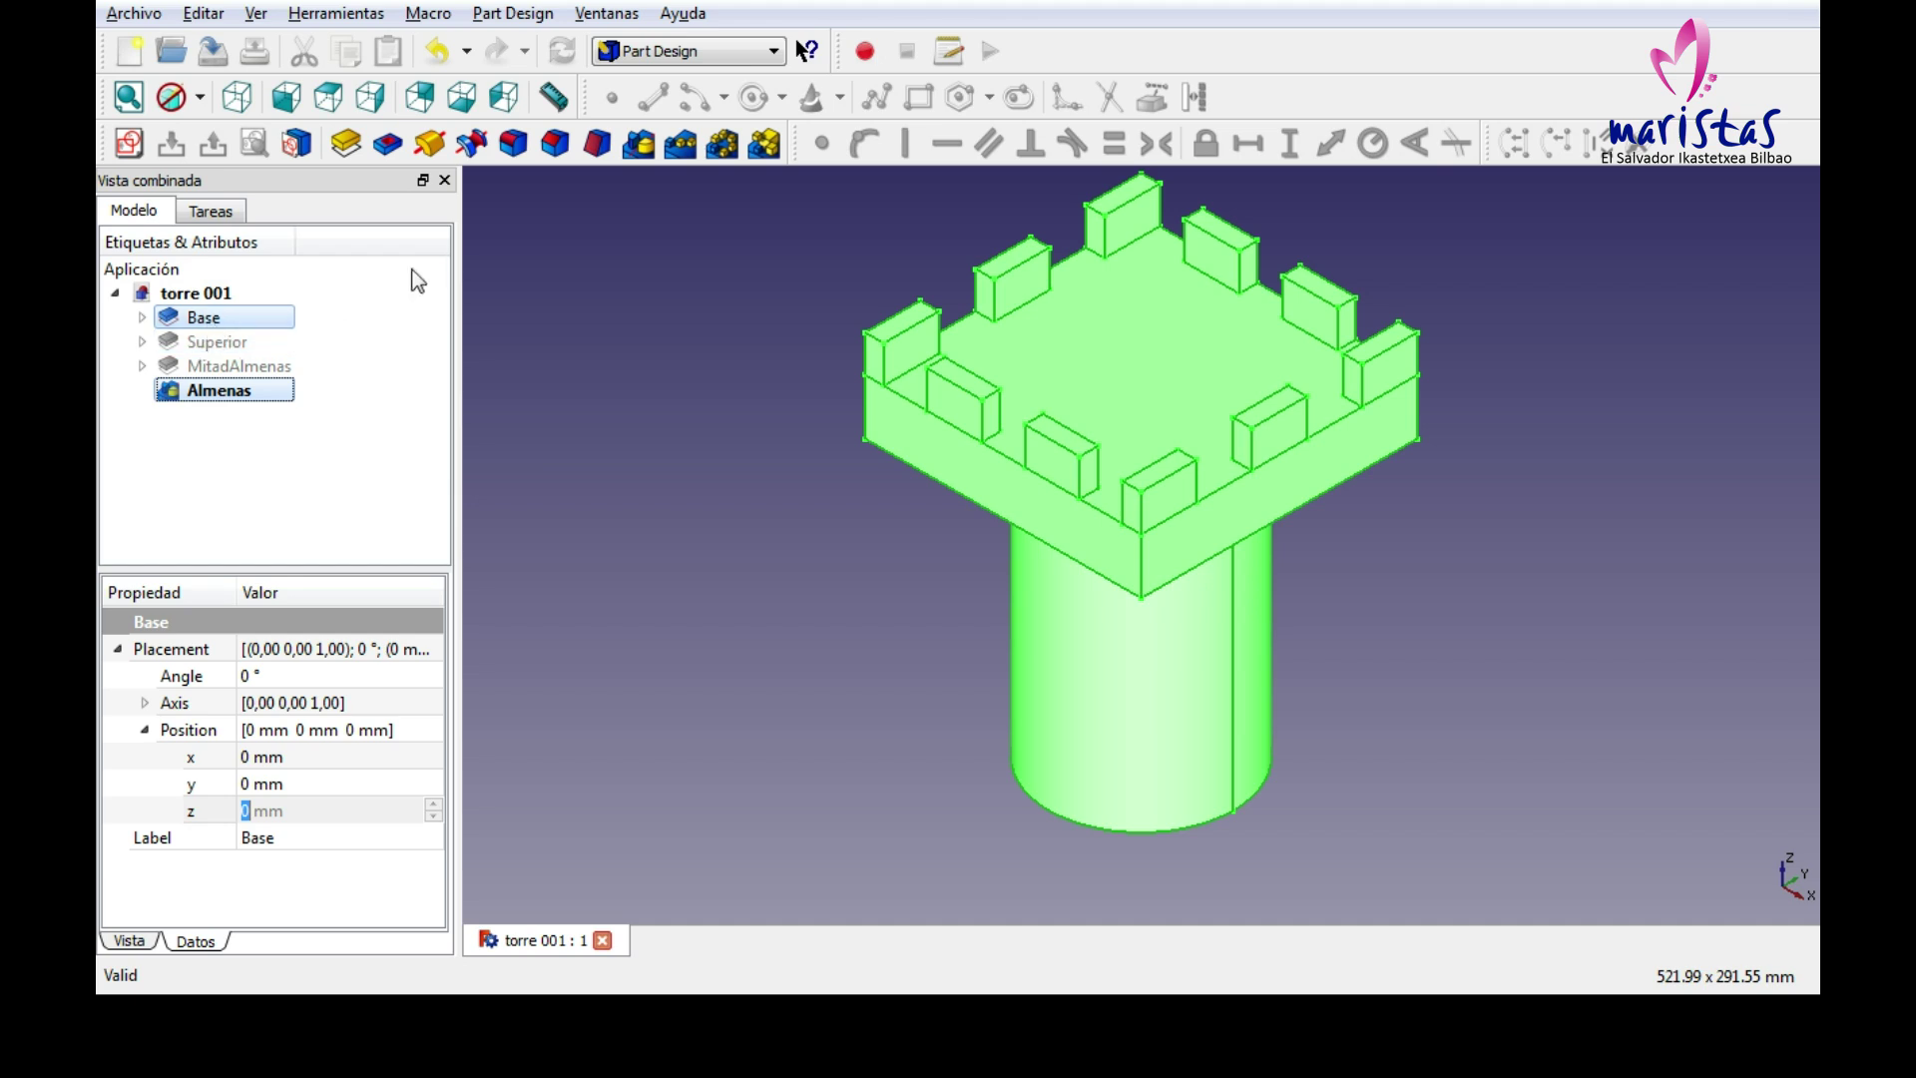
{"action": "left_click", "coordinate": [770, 55]}
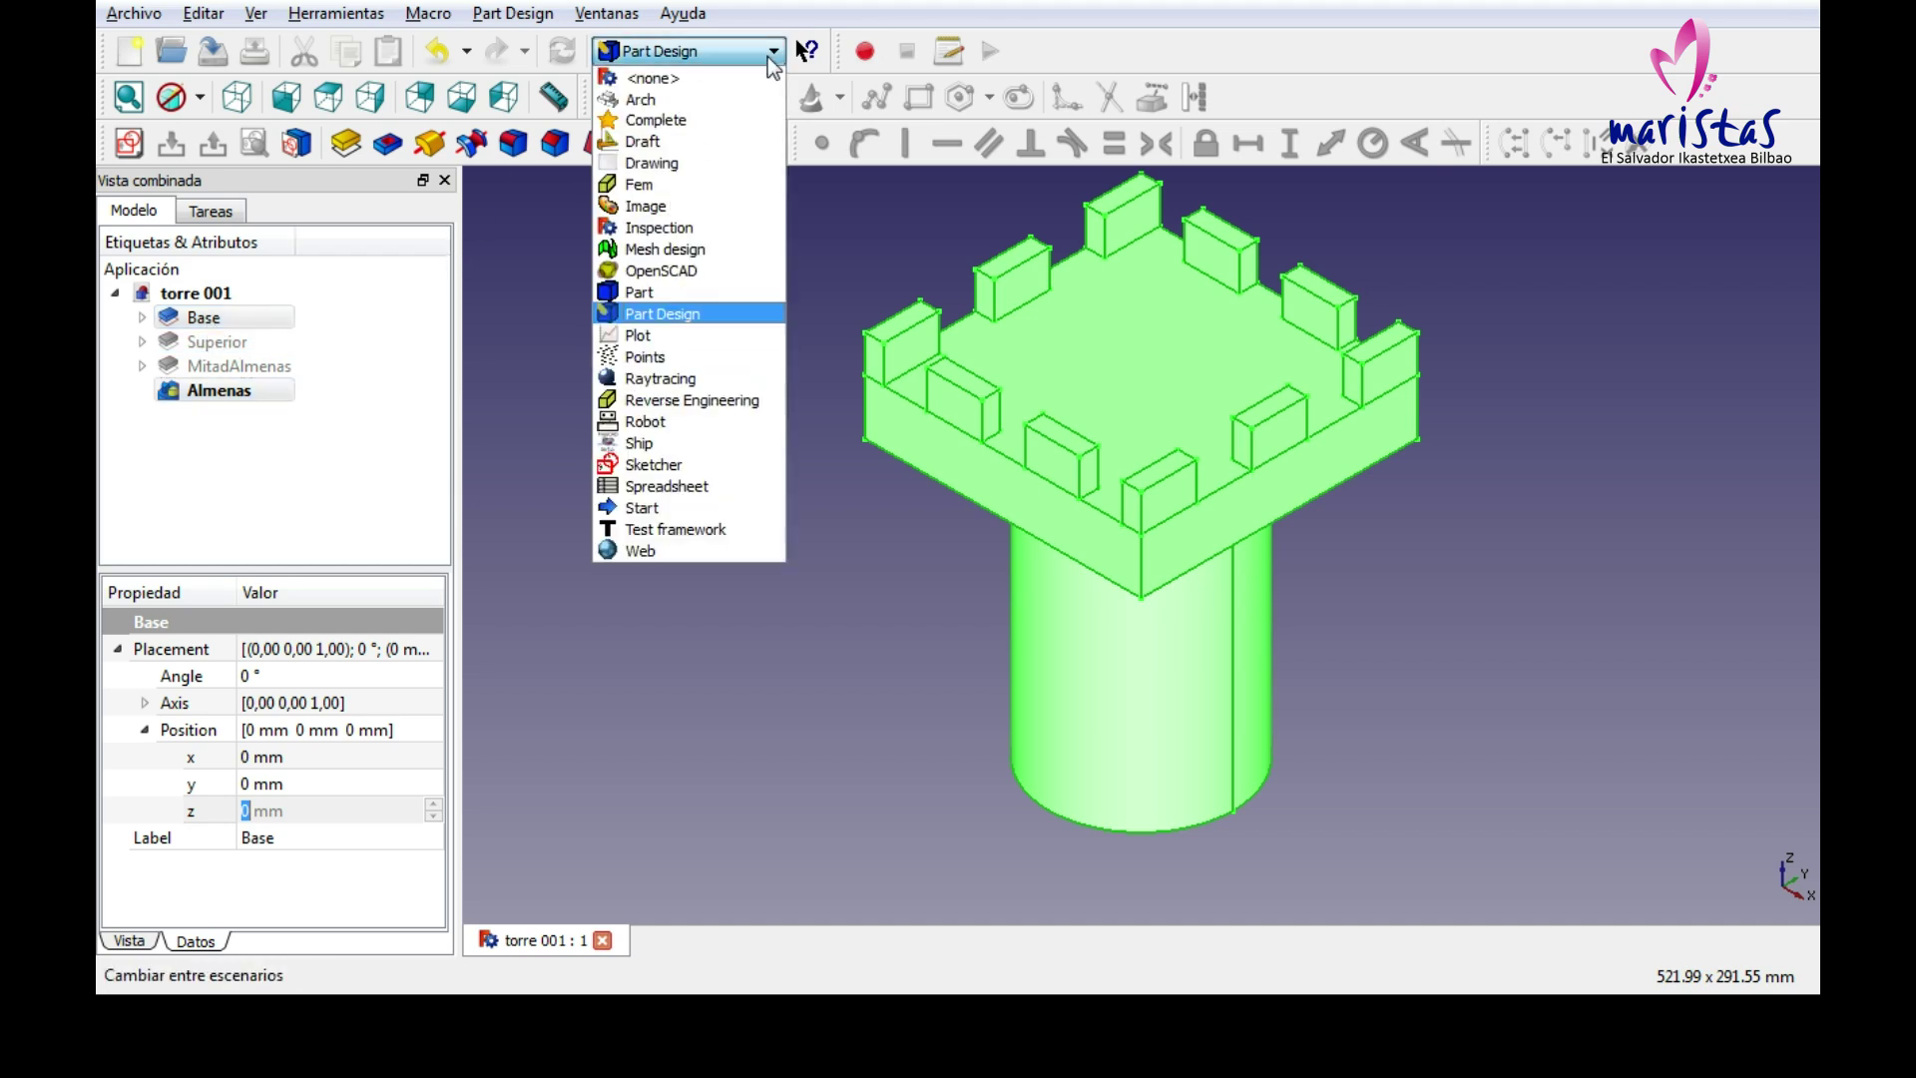
{"action": "left_click", "coordinate": [630, 295]}
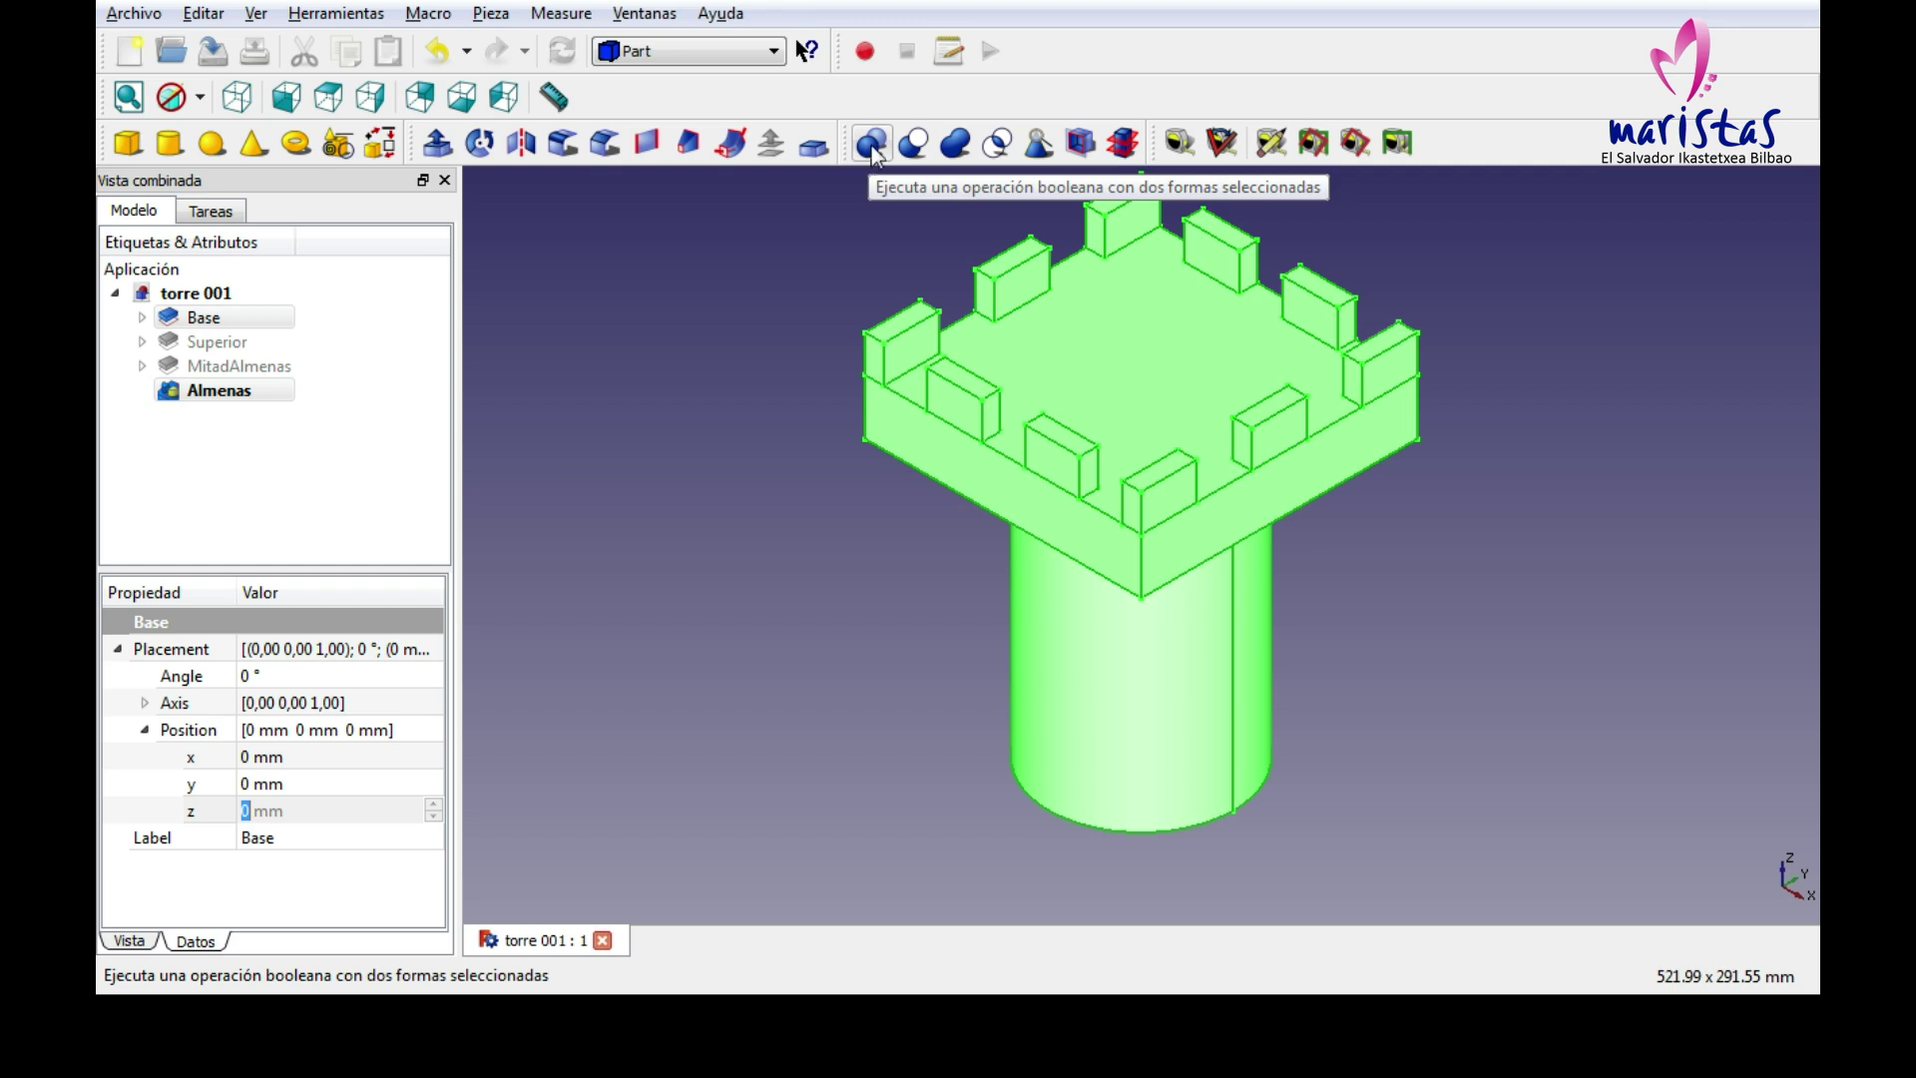
{"action": "left_click", "coordinate": [953, 149]}
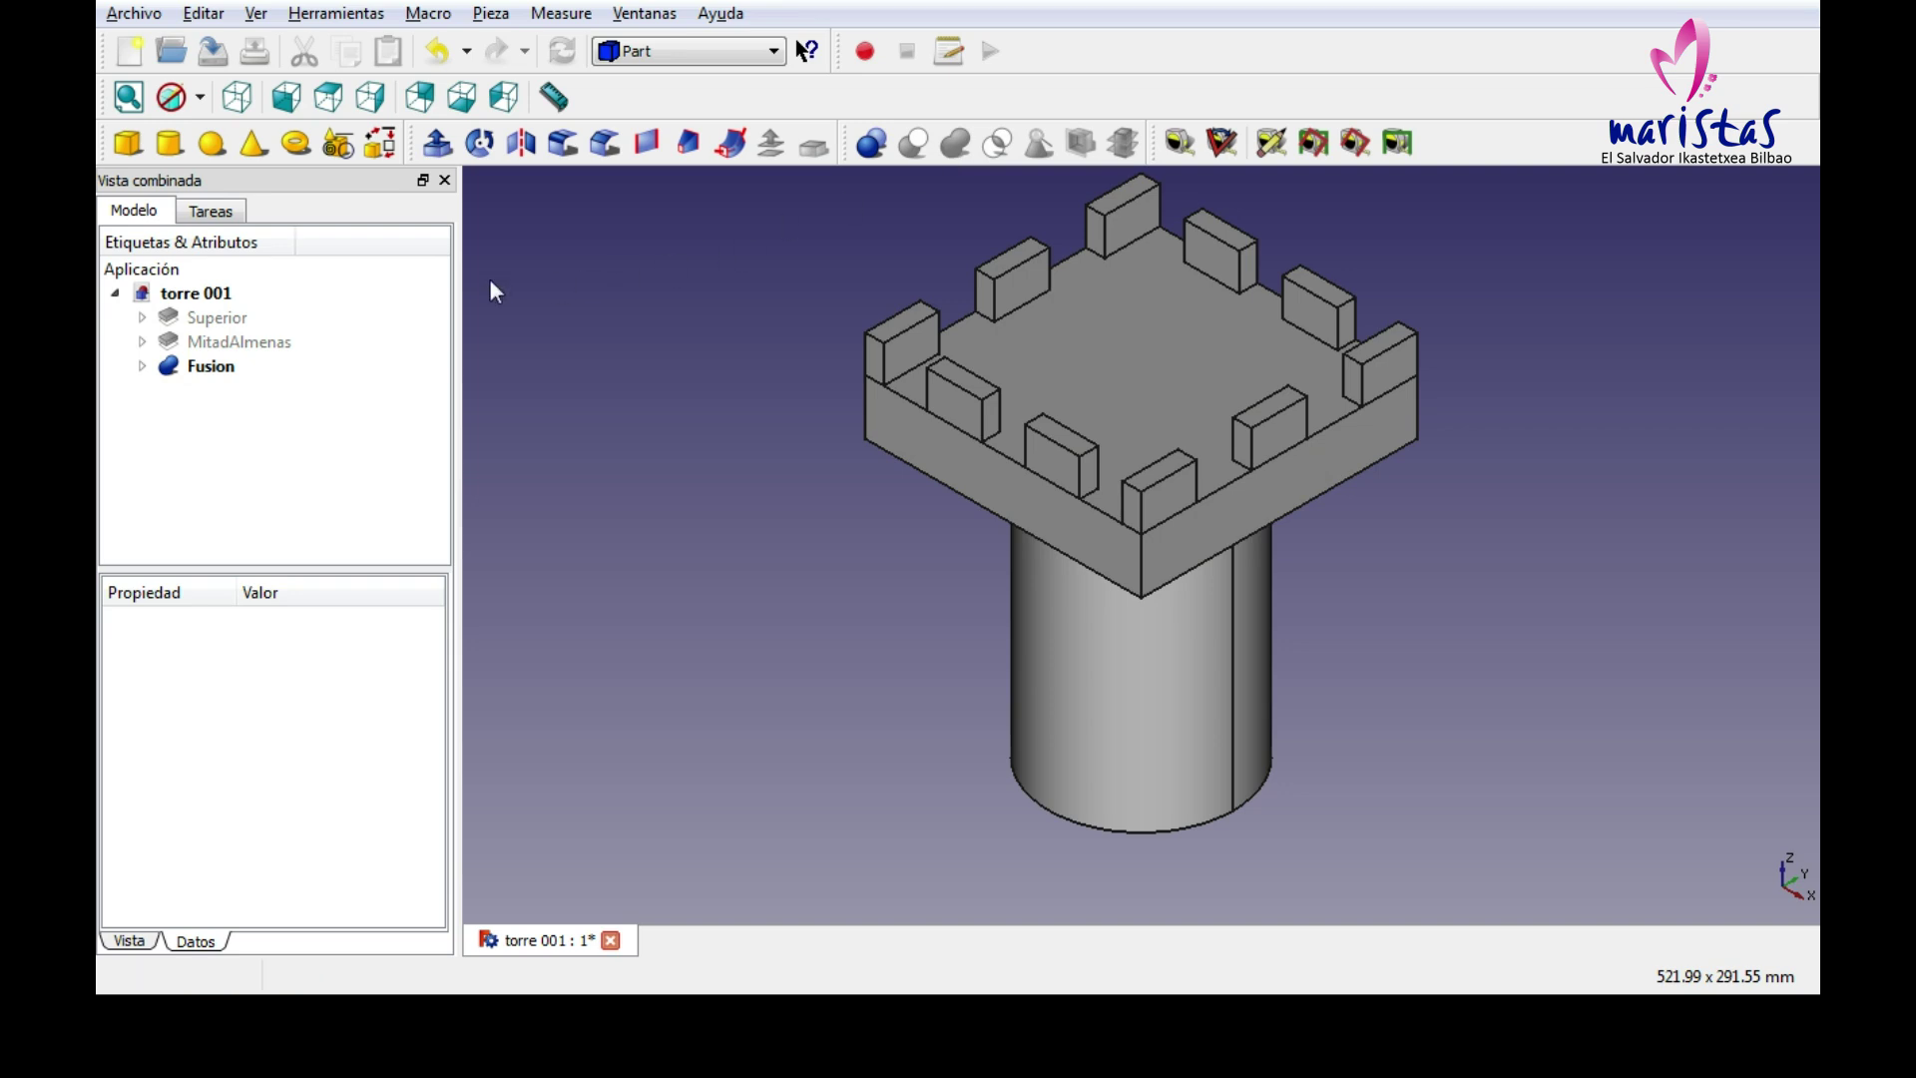
Rename the fused solid as Torre.
{"action": "left_click", "coordinate": [141, 366]}
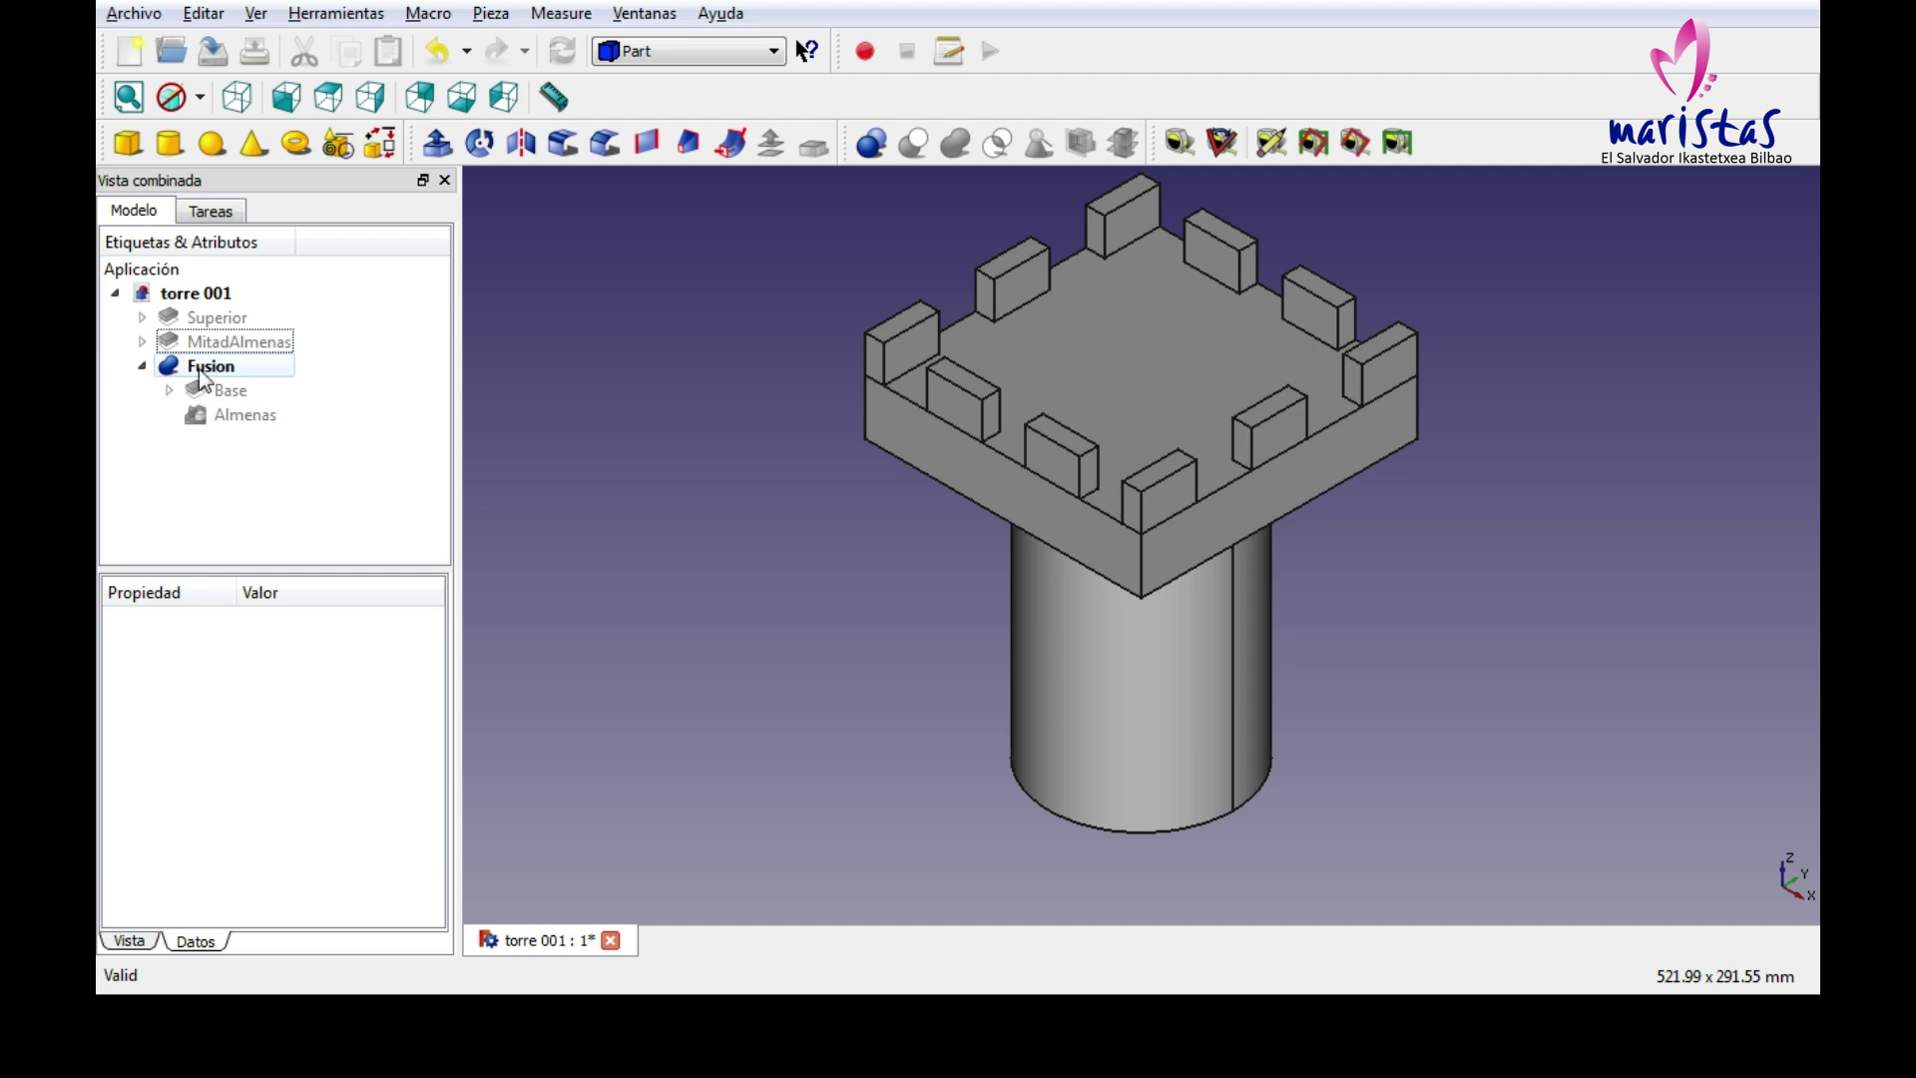
{"action": "left_click", "coordinate": [142, 367]}
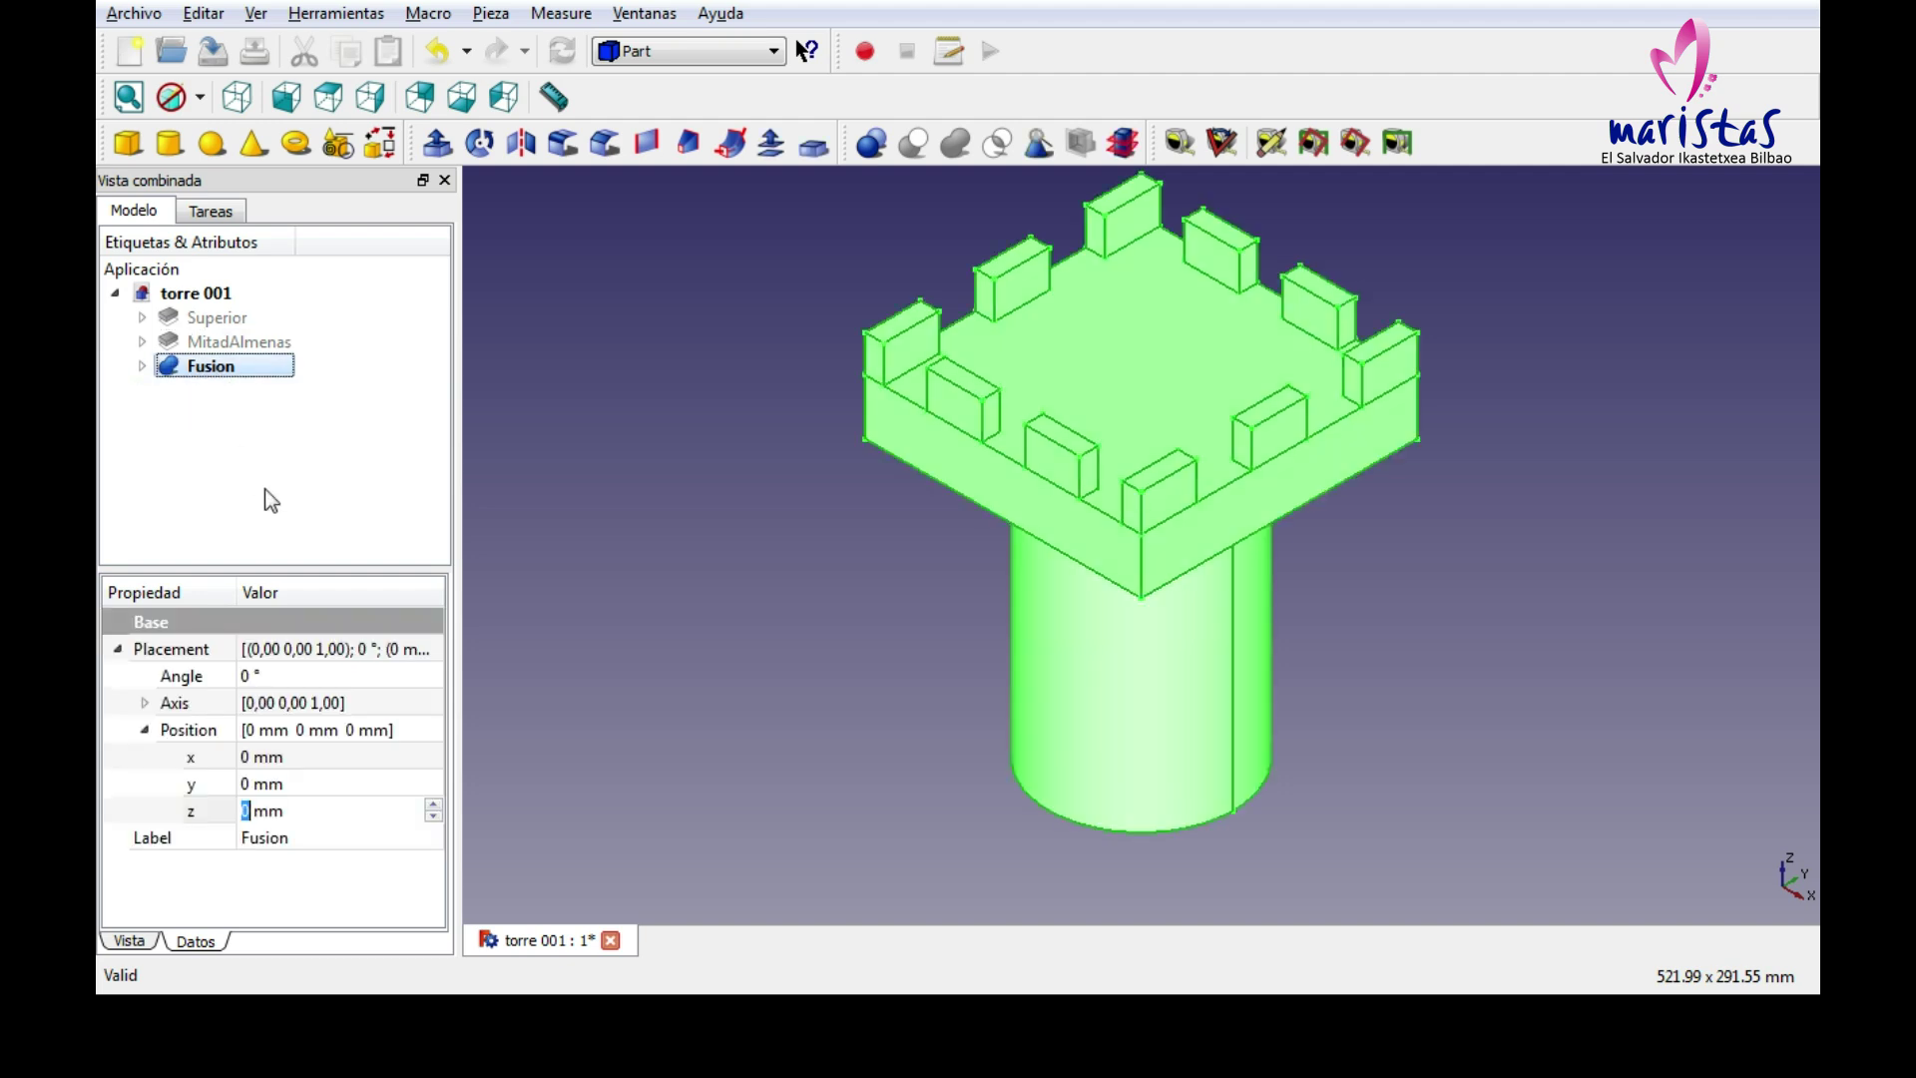
{"action": "key", "text": "F2"}
{"action": "type", "text": "Torre"}
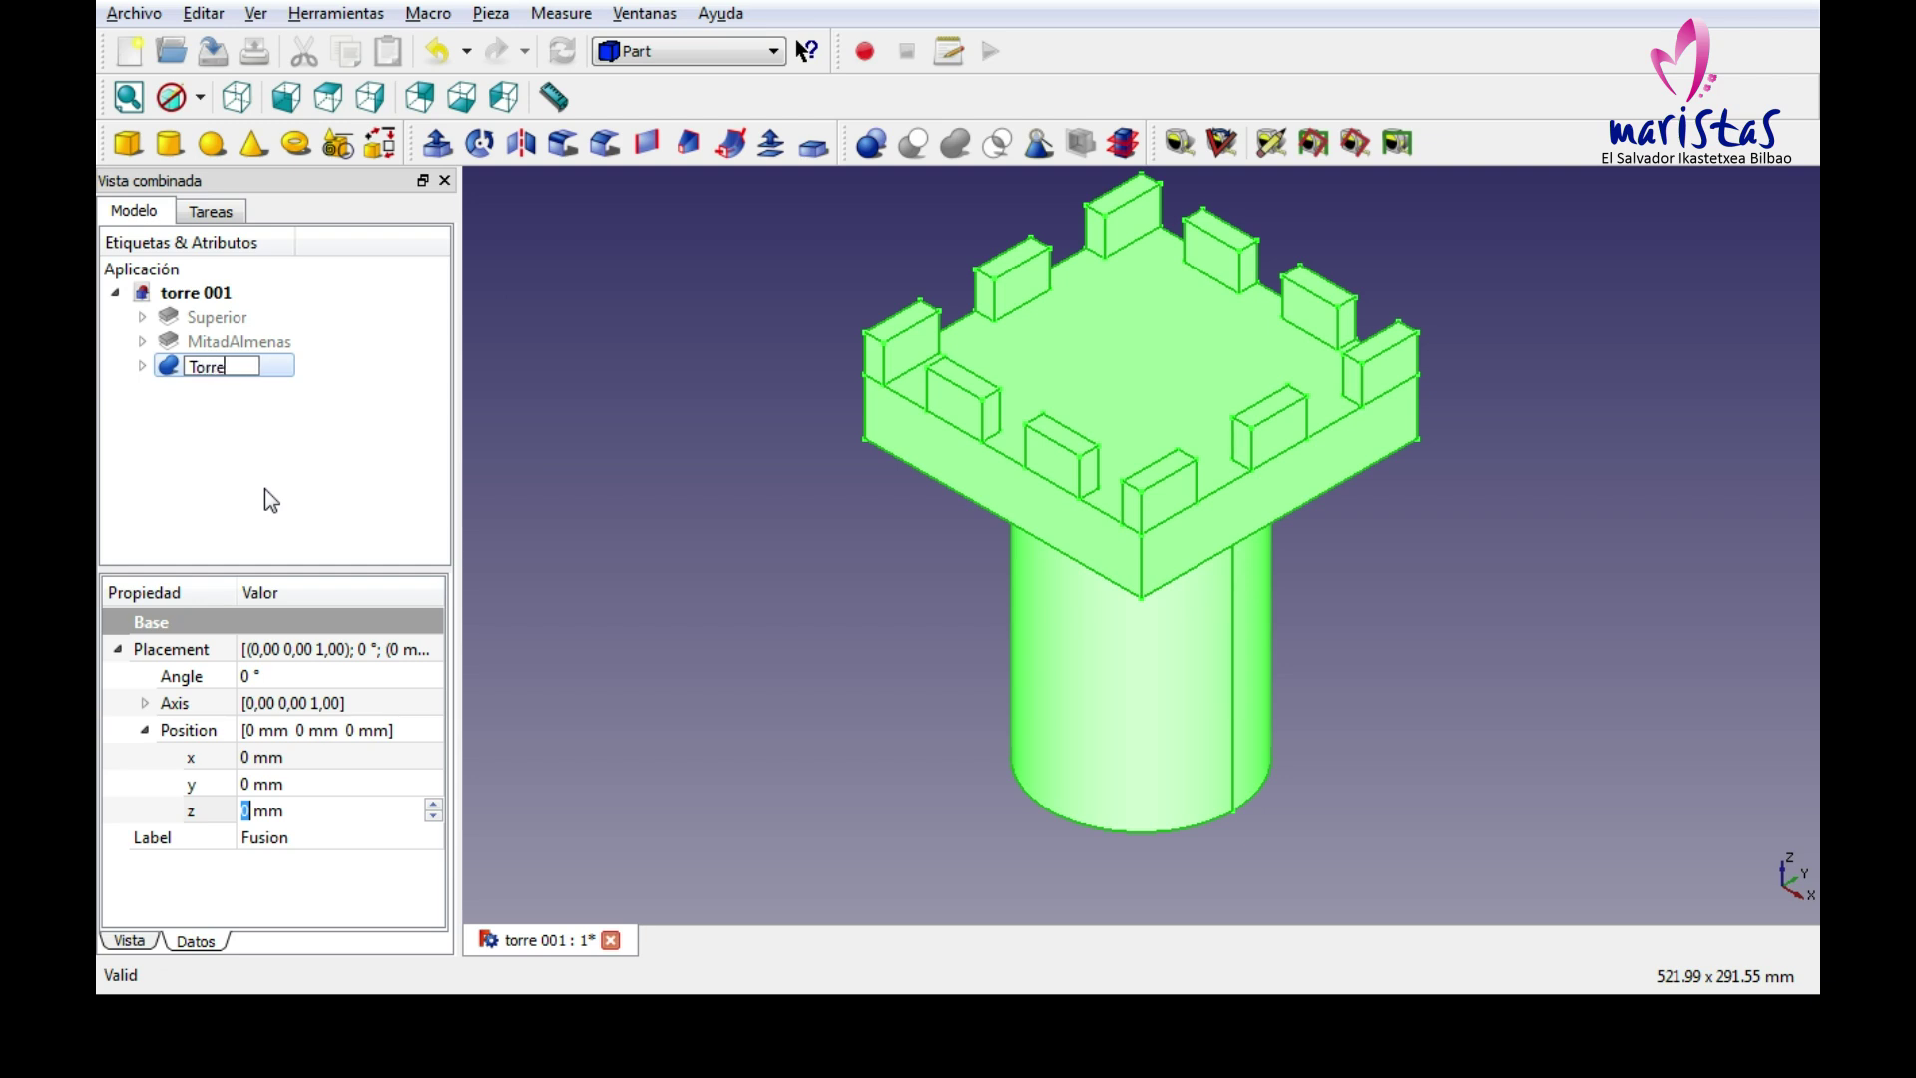
{"action": "key", "text": "Return"}
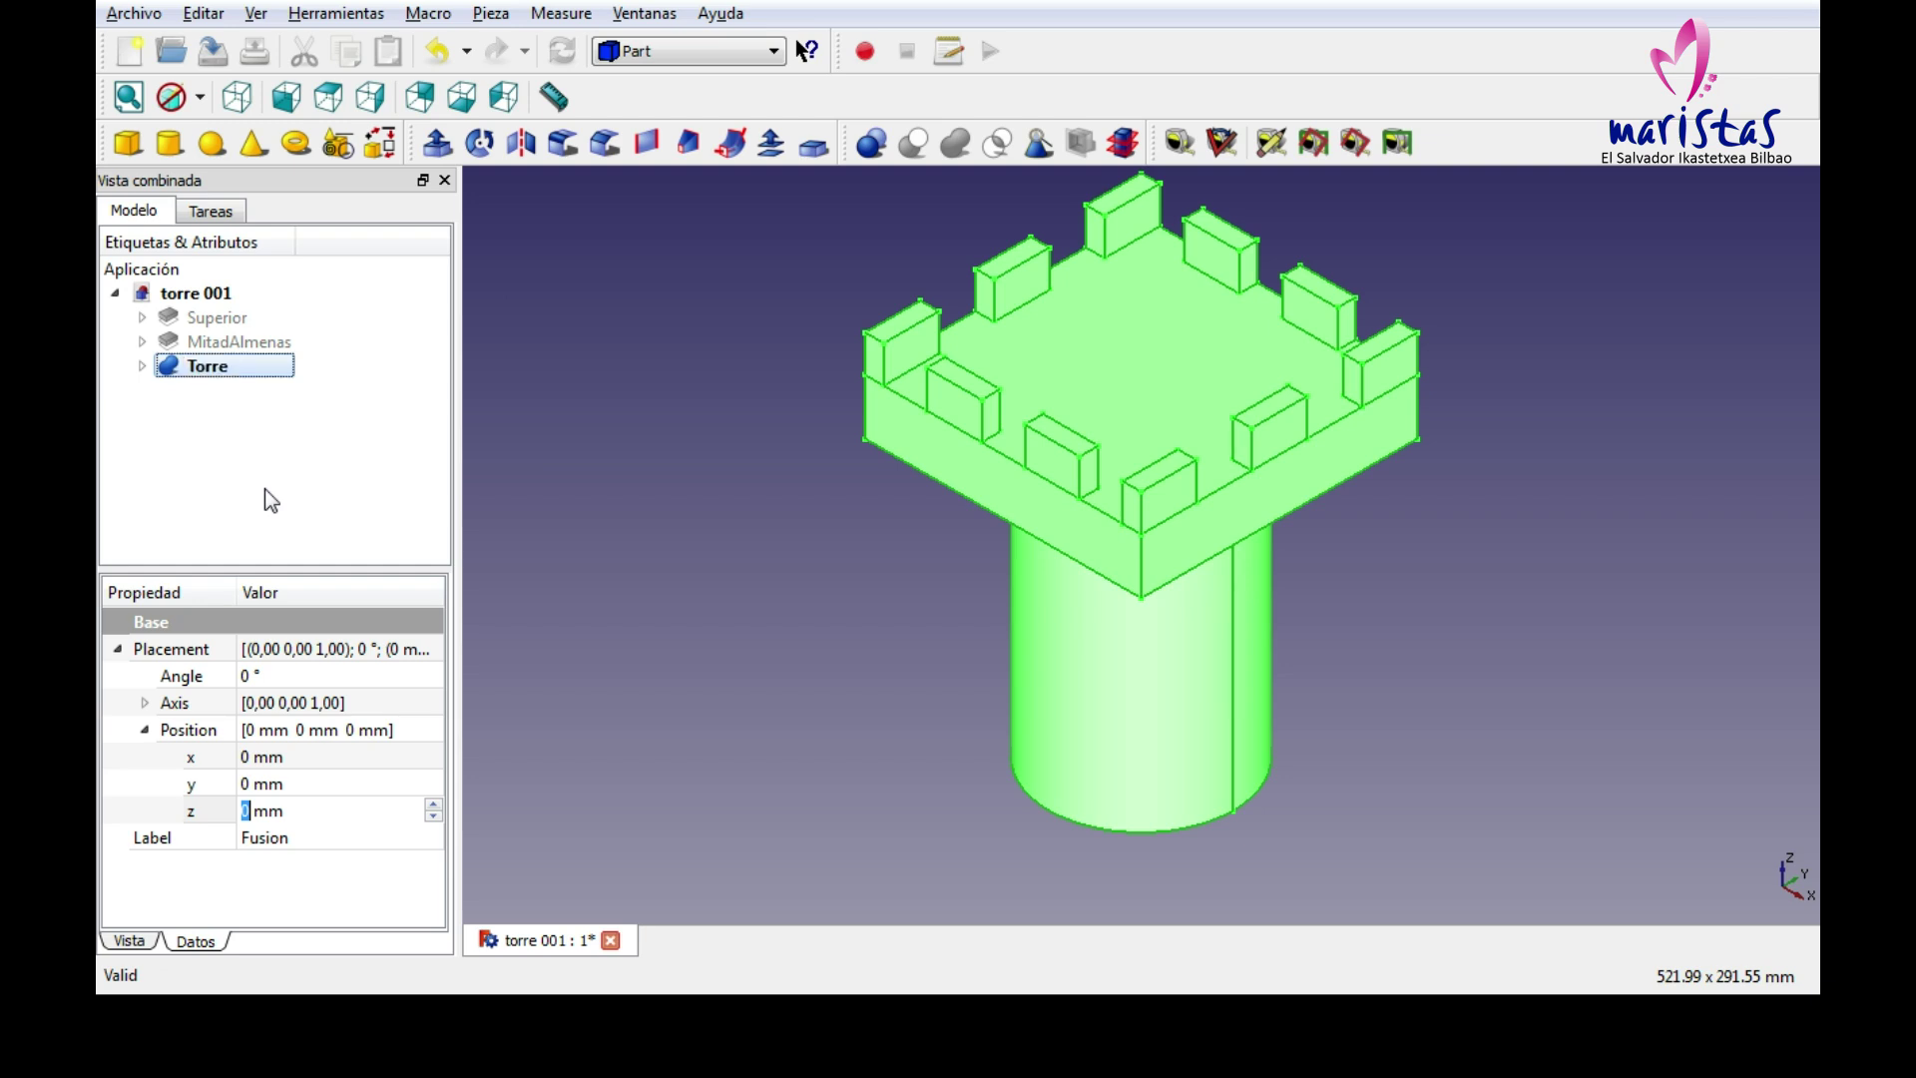
Examine the Base and Almenas components of Torre, Superior's extrusion parameters and the sketches underlying the pads.
{"action": "left_click", "coordinate": [143, 366]}
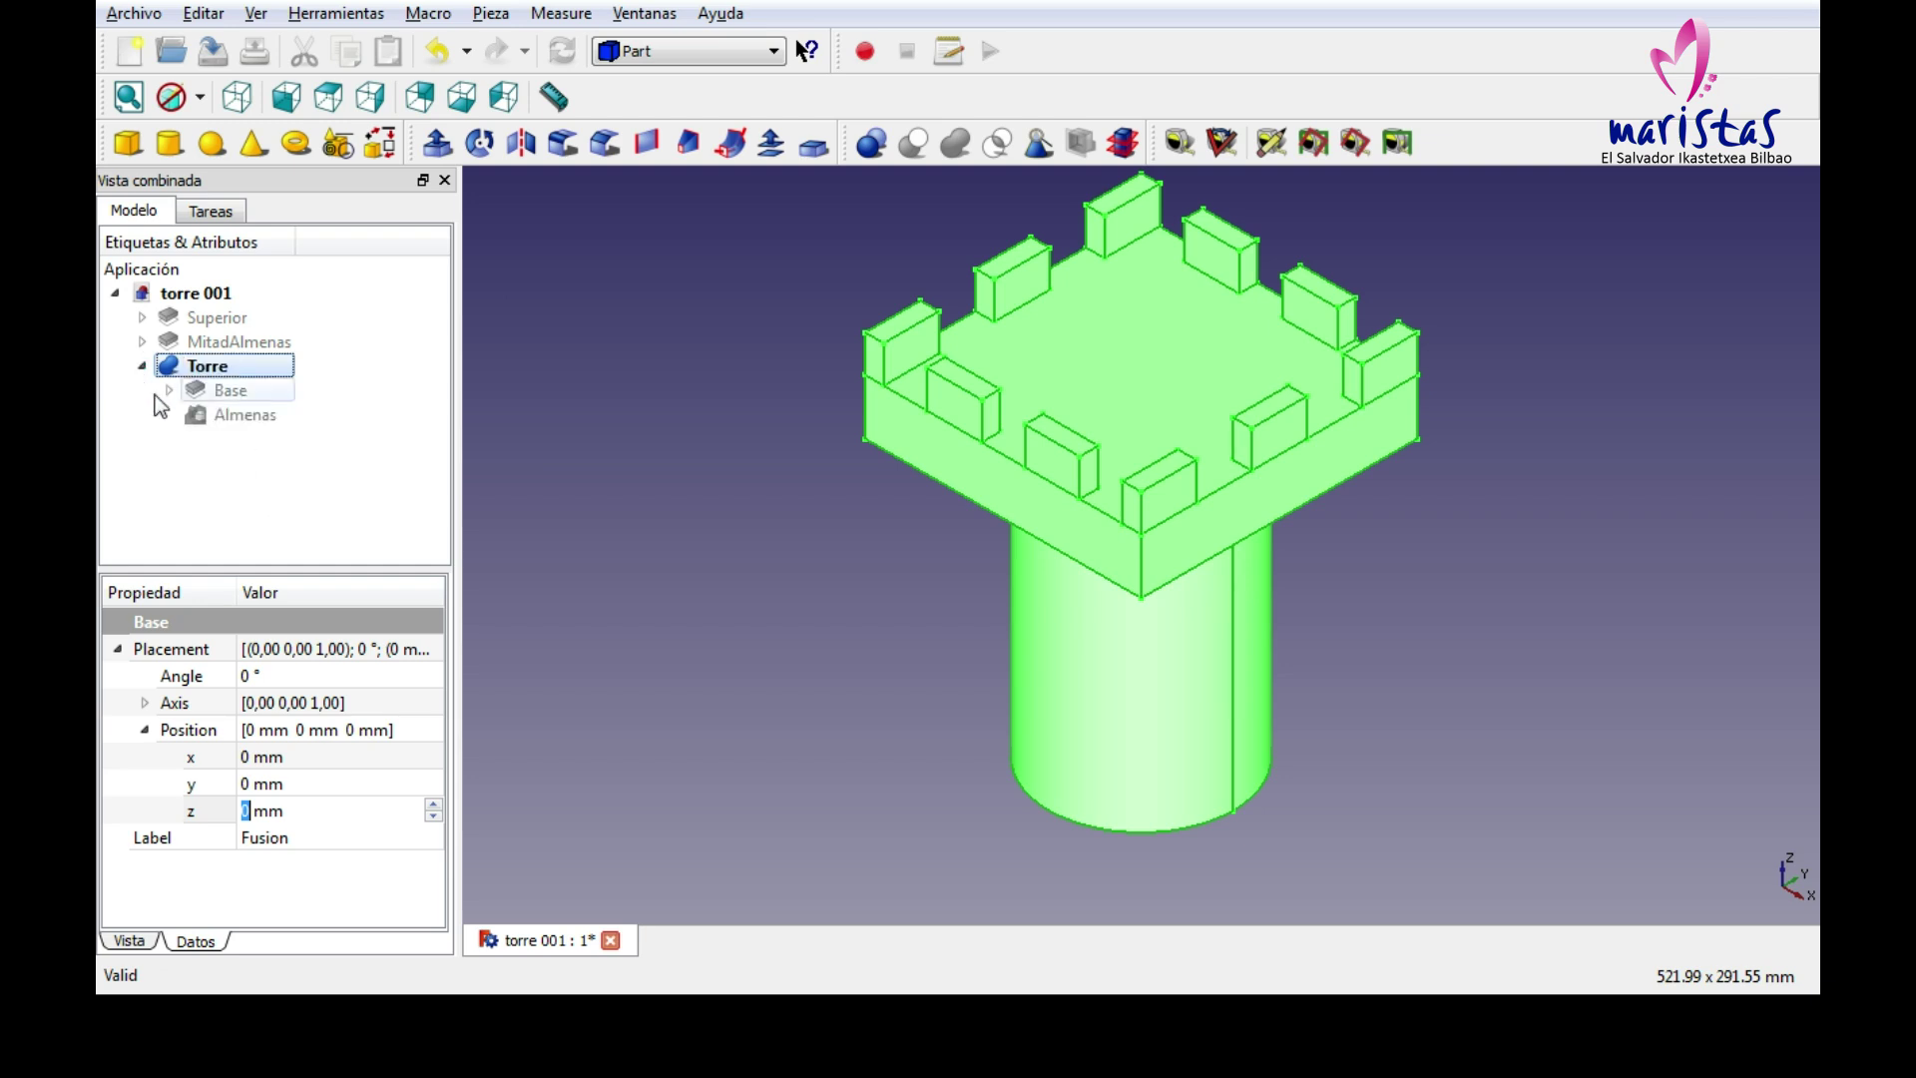
{"action": "left_click", "coordinate": [229, 392]}
{"action": "left_click", "coordinate": [232, 415]}
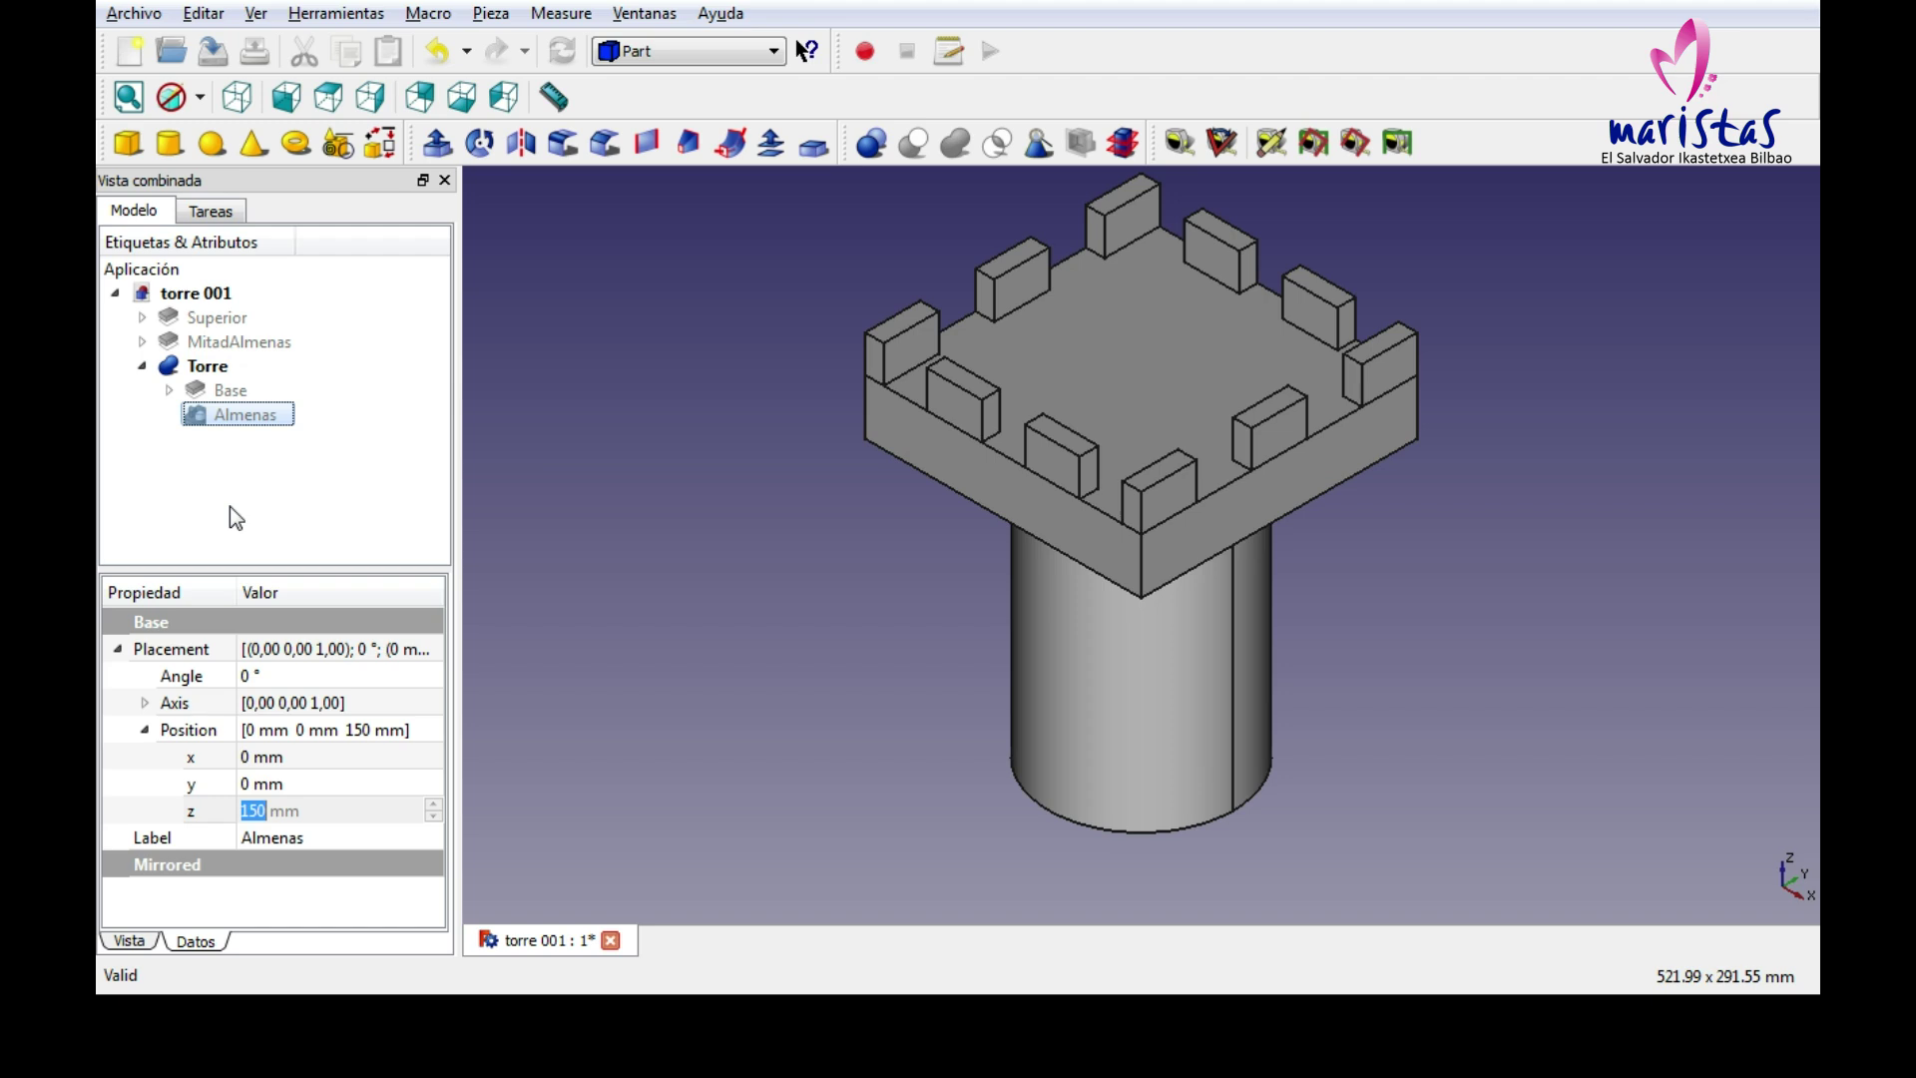
{"action": "left_click", "coordinate": [230, 506]}
{"action": "double_click", "coordinate": [150, 318]}
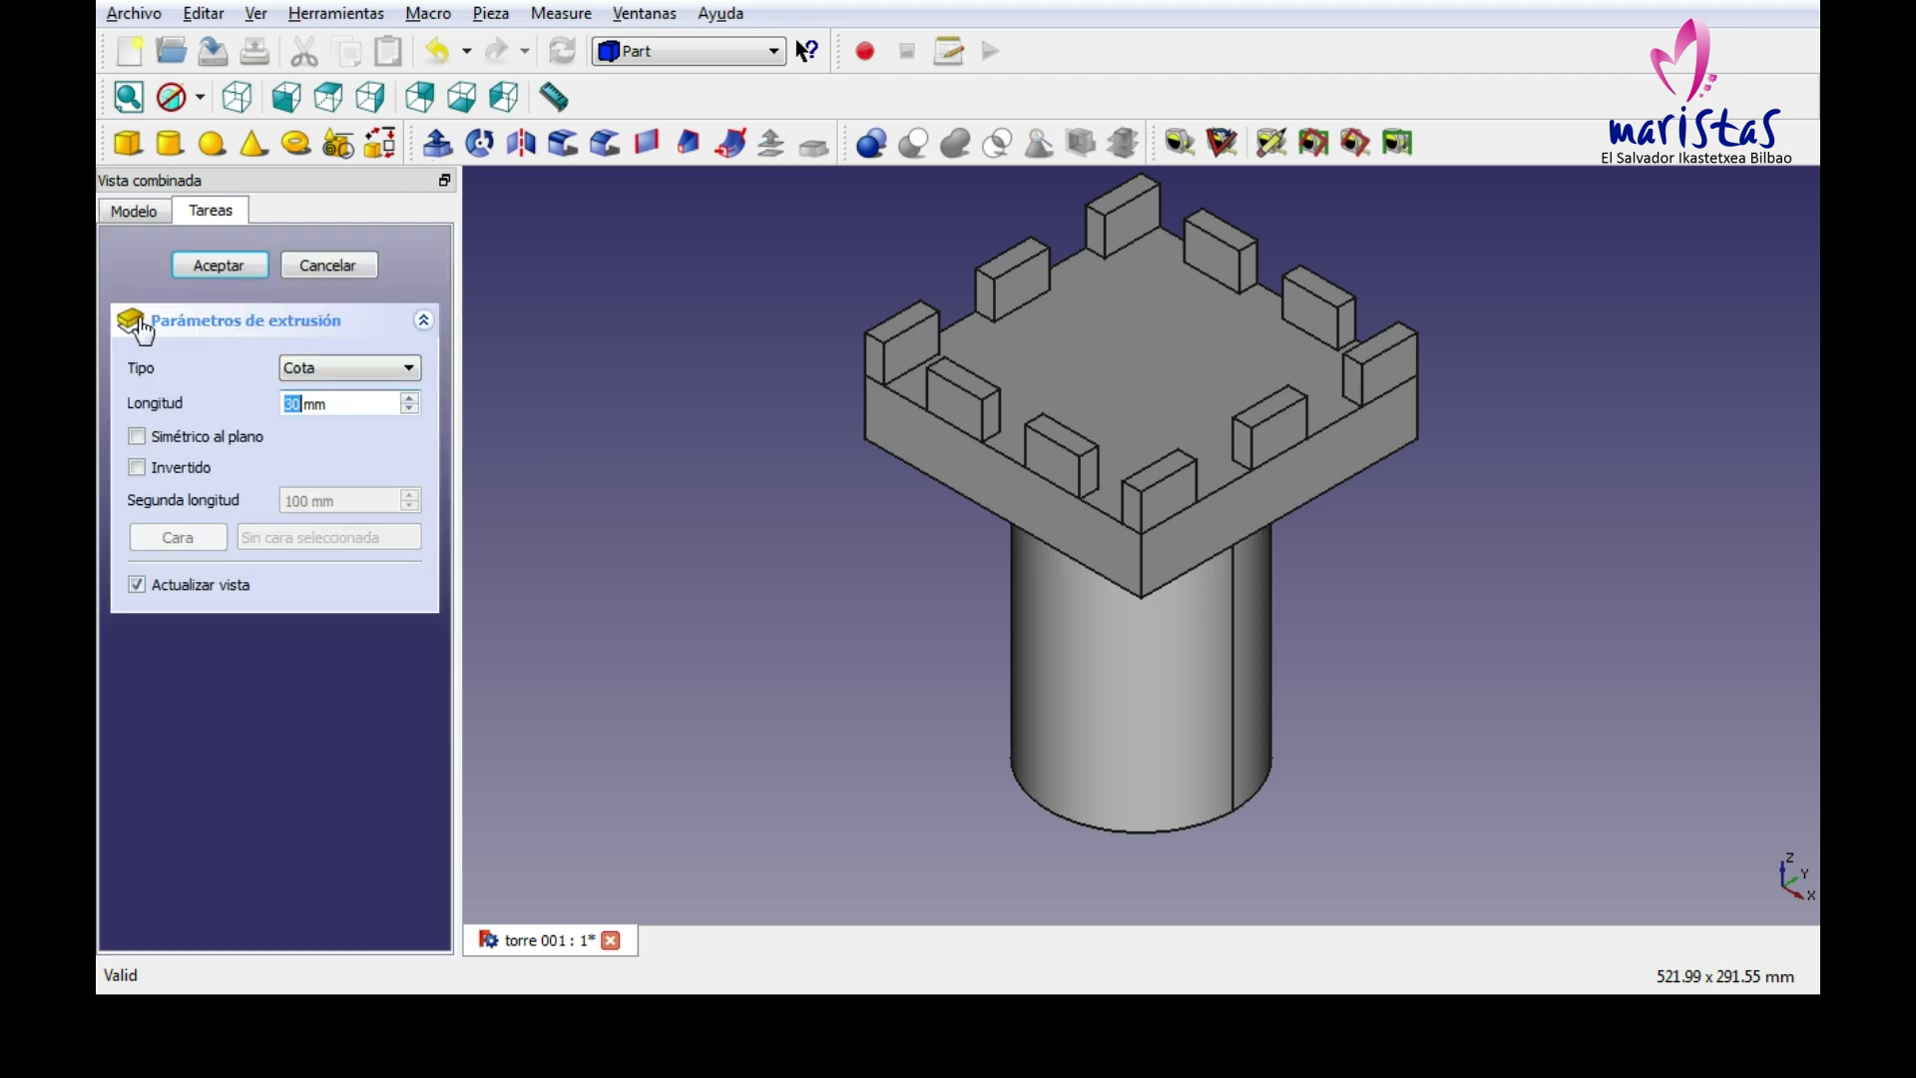
{"action": "left_click", "coordinate": [348, 264]}
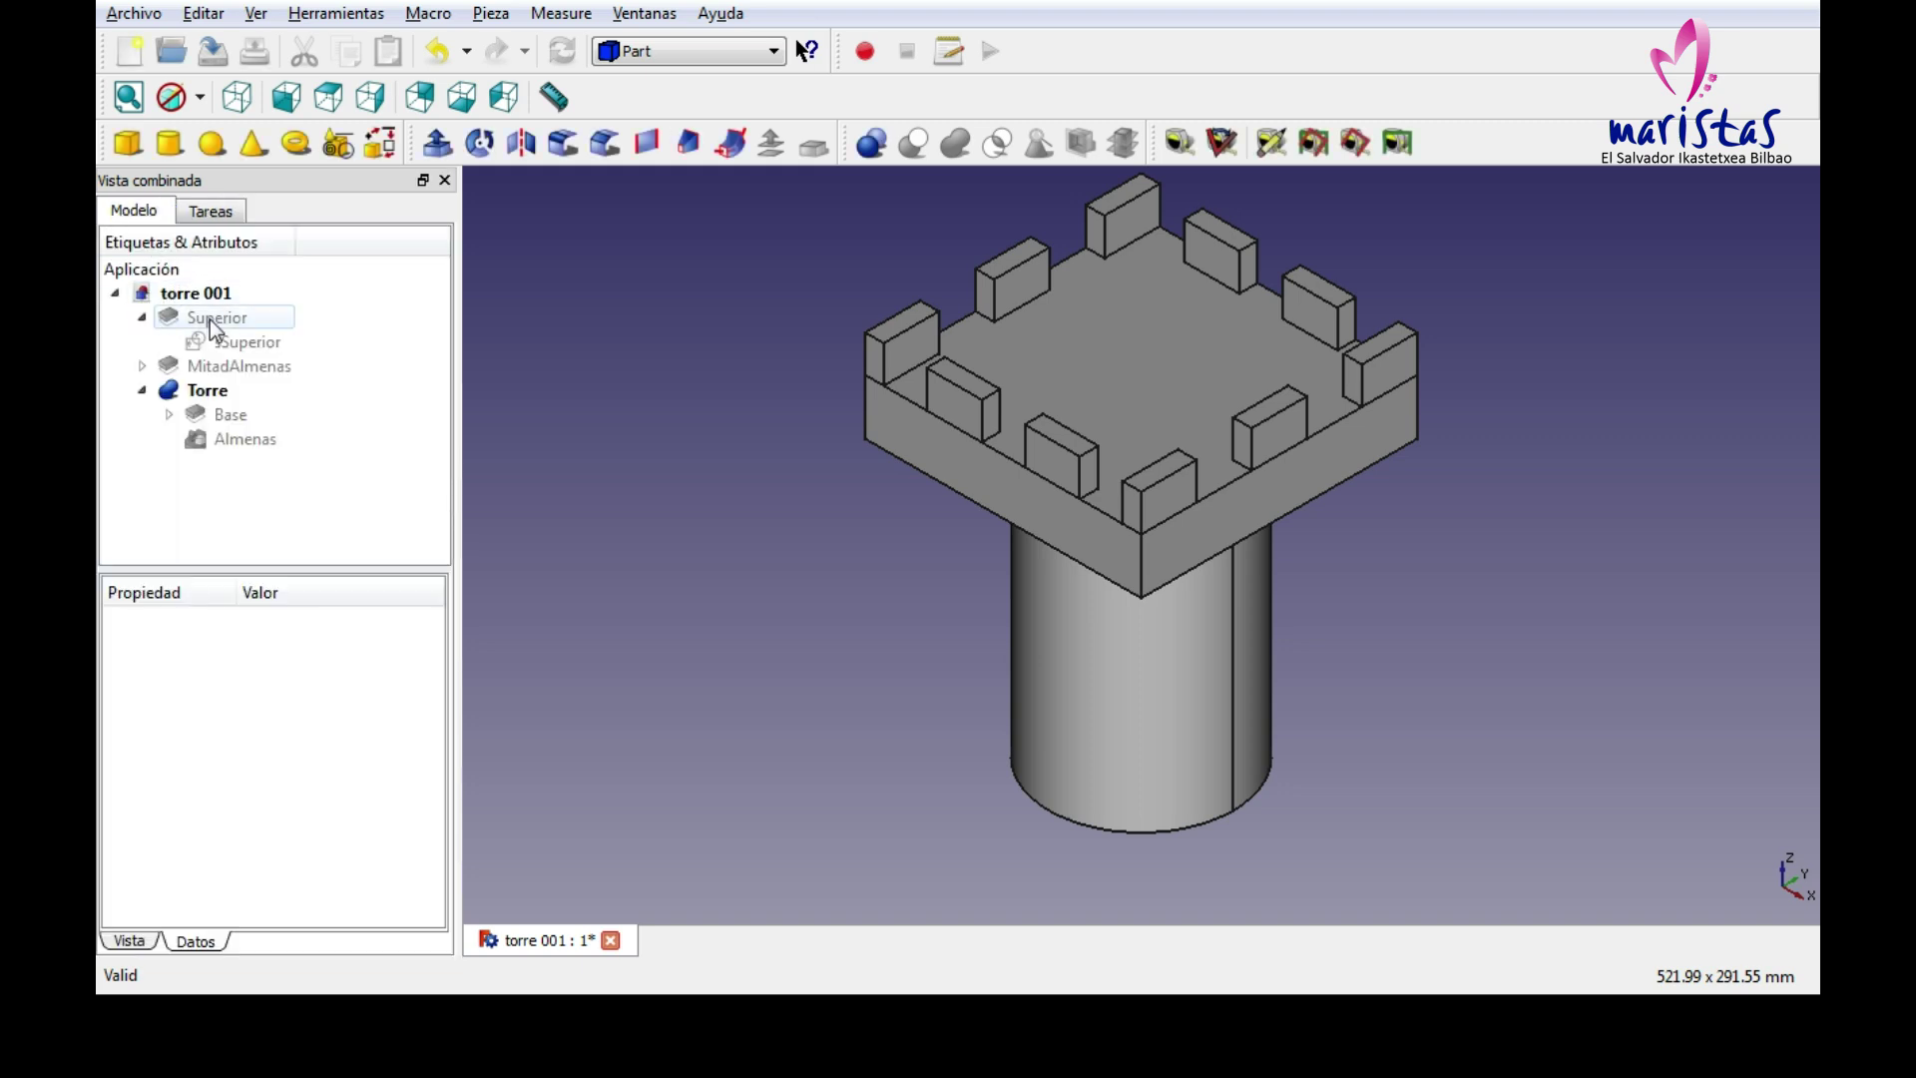
{"action": "left_click", "coordinate": [142, 365]}
{"action": "left_click", "coordinate": [168, 439]}
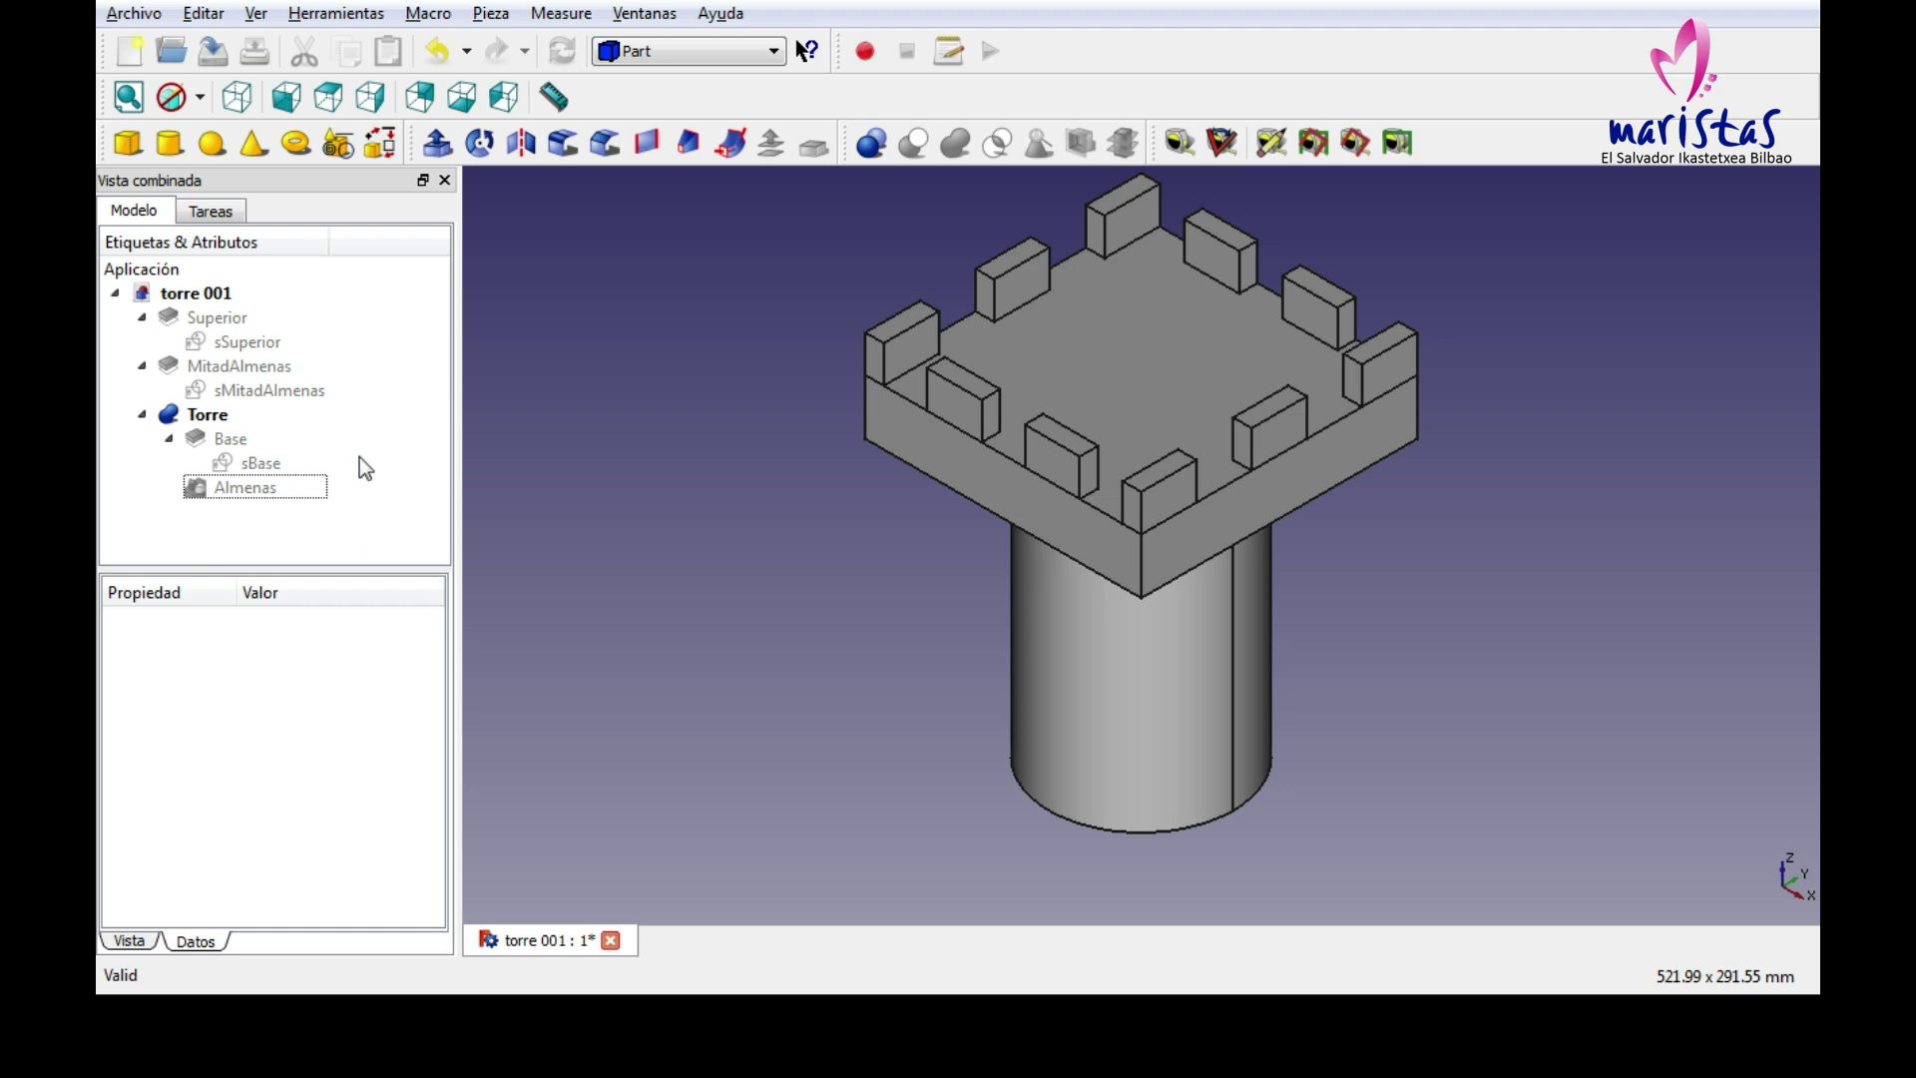
In the sMitadAlmenas sketch, using the Part Design workbench, draw a central rectangle about 10 × 20 mm against the vertical axis and close the sketch.
{"action": "double_click", "coordinate": [252, 389]}
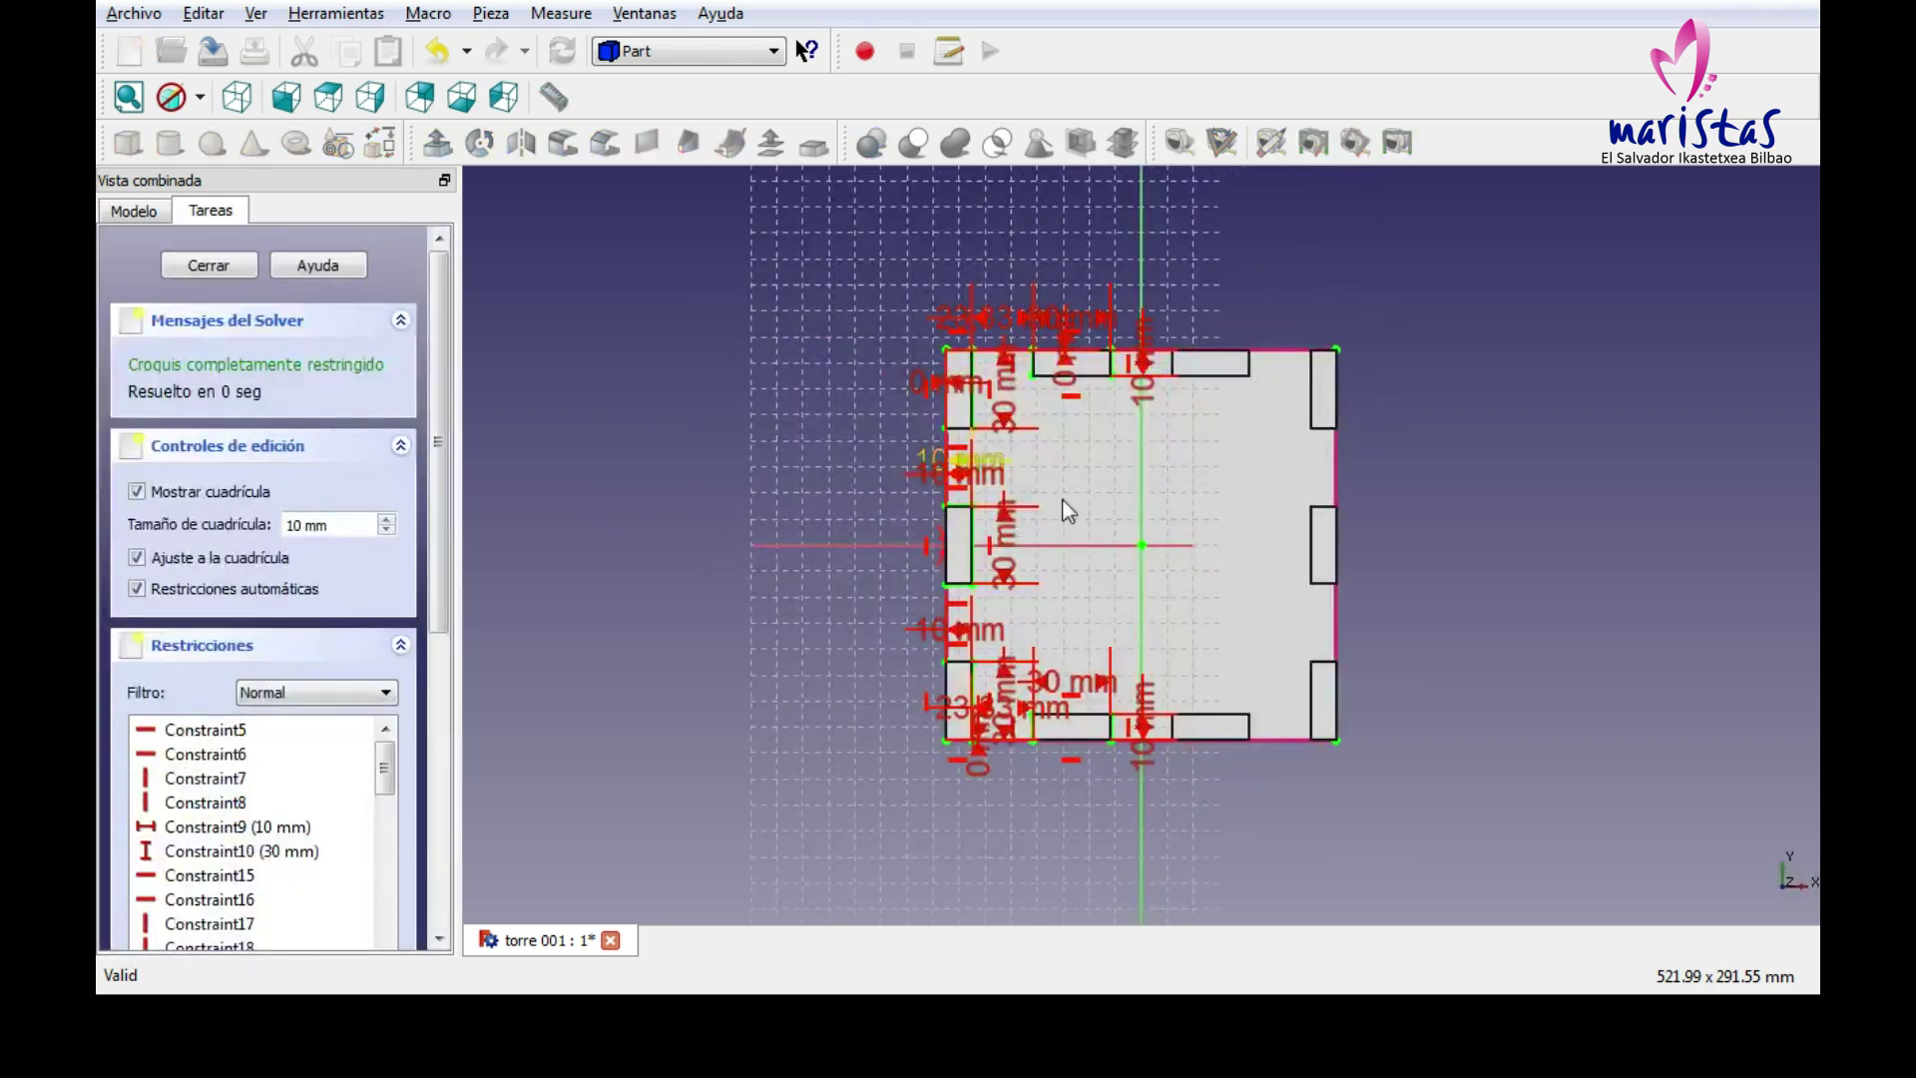
{"action": "scroll", "coordinate": [1135, 549], "scroll_direction": "up", "scroll_amount": 2}
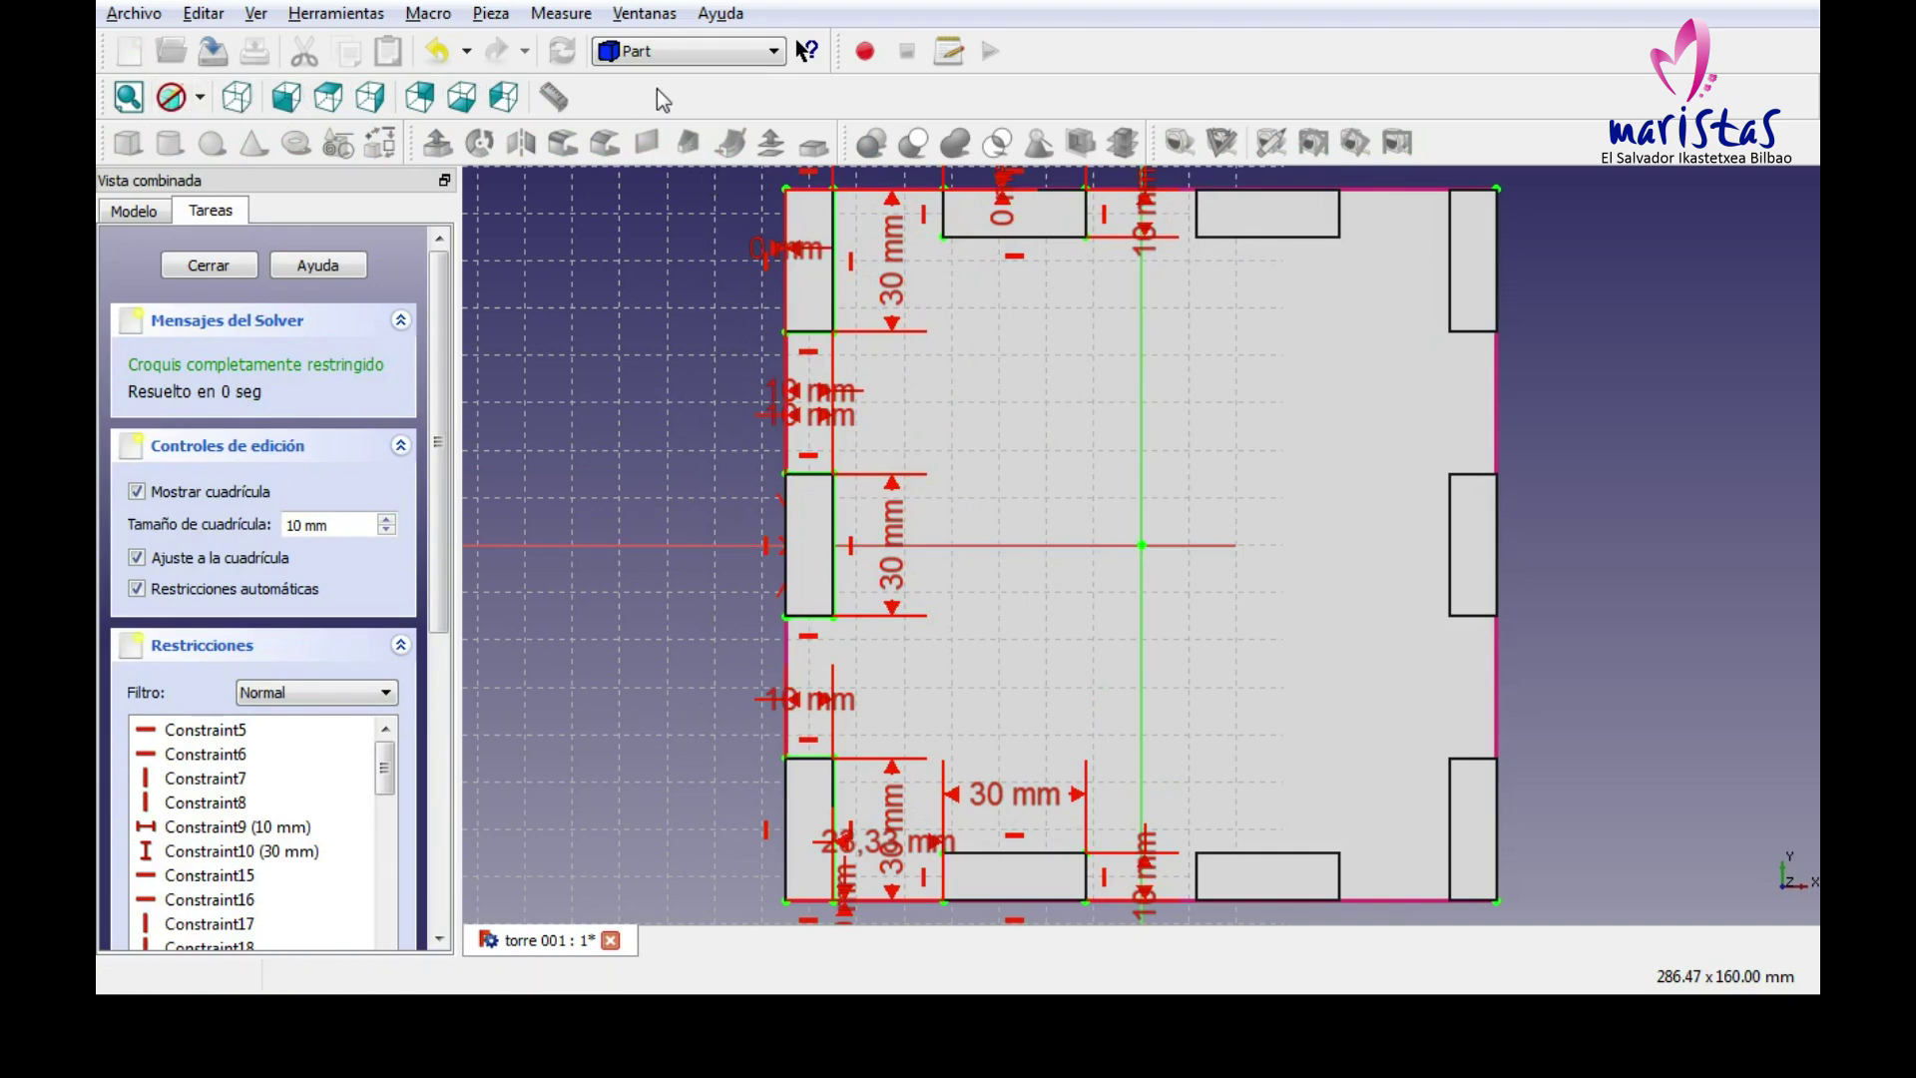
{"action": "left_click", "coordinate": [692, 52]}
{"action": "left_click", "coordinate": [662, 314]}
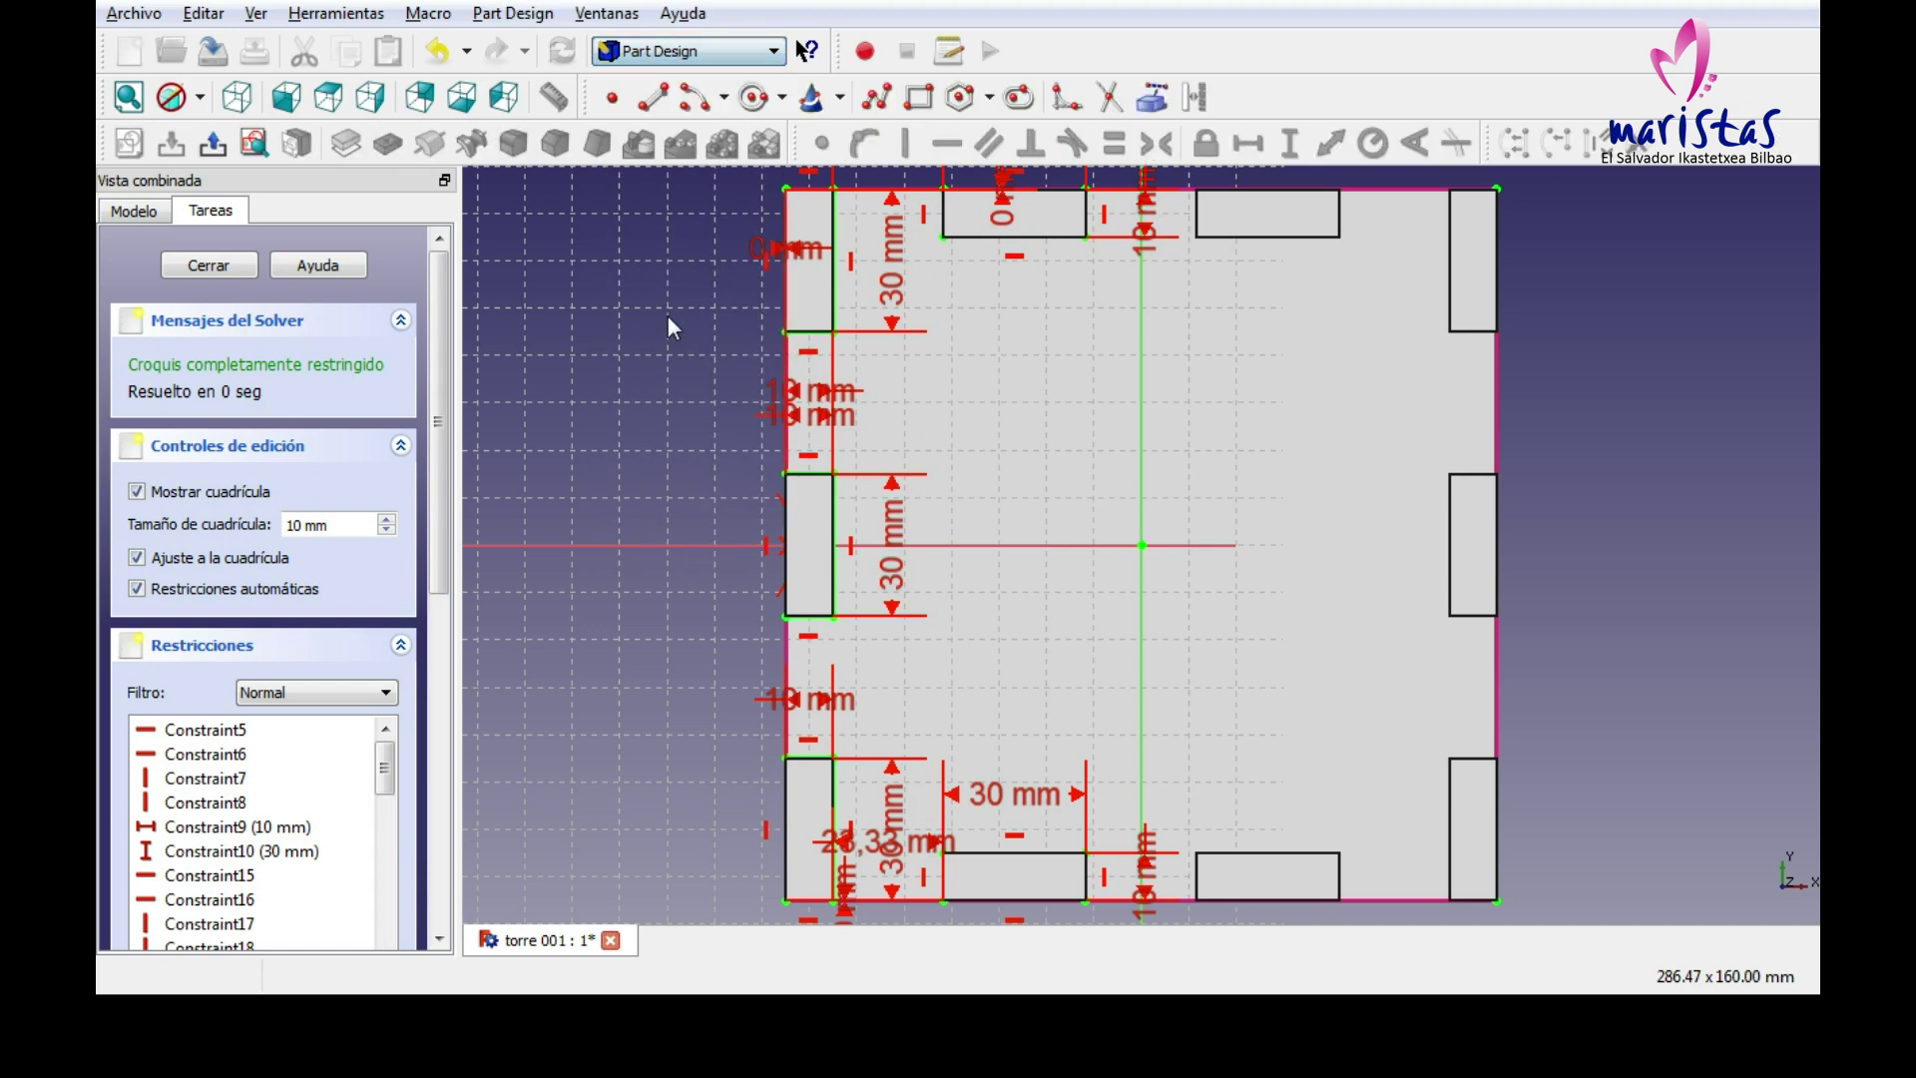
{"action": "left_click", "coordinate": [912, 99]}
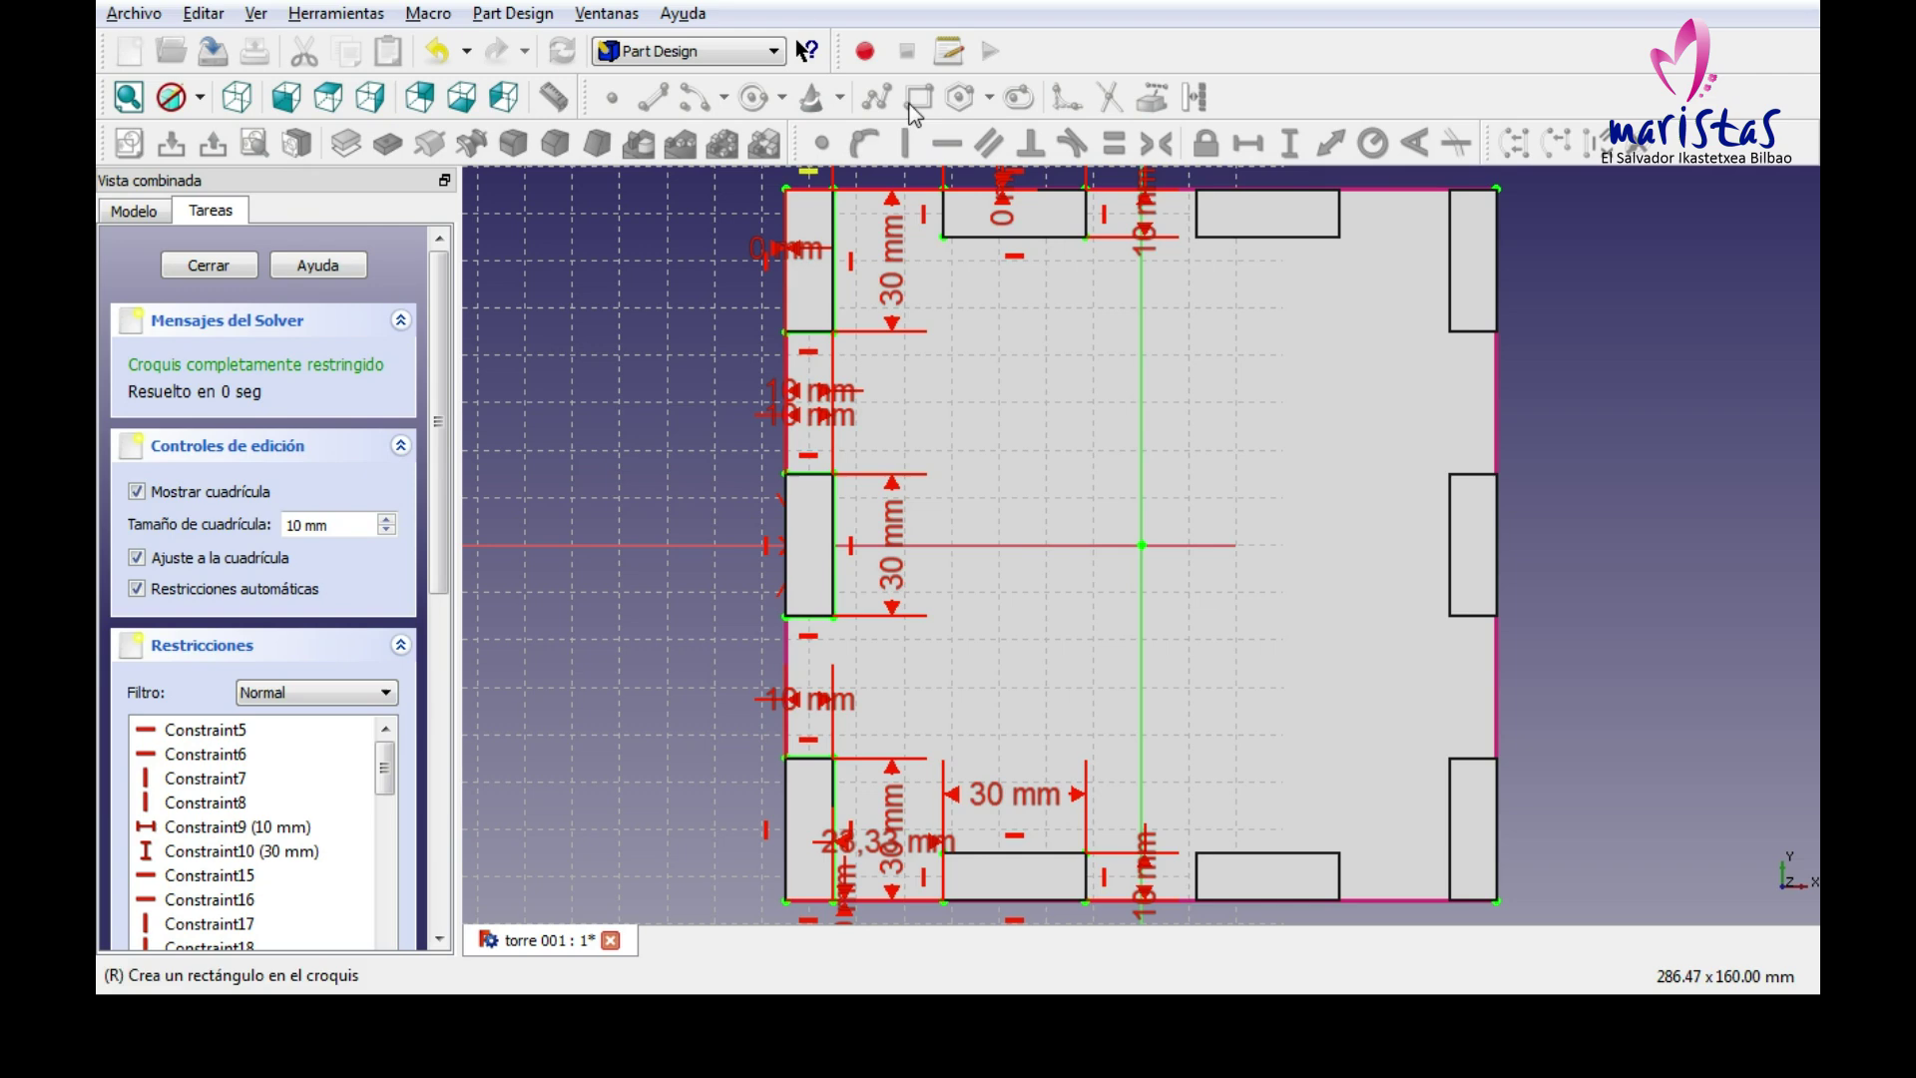
{"action": "left_click", "coordinate": [1093, 493]}
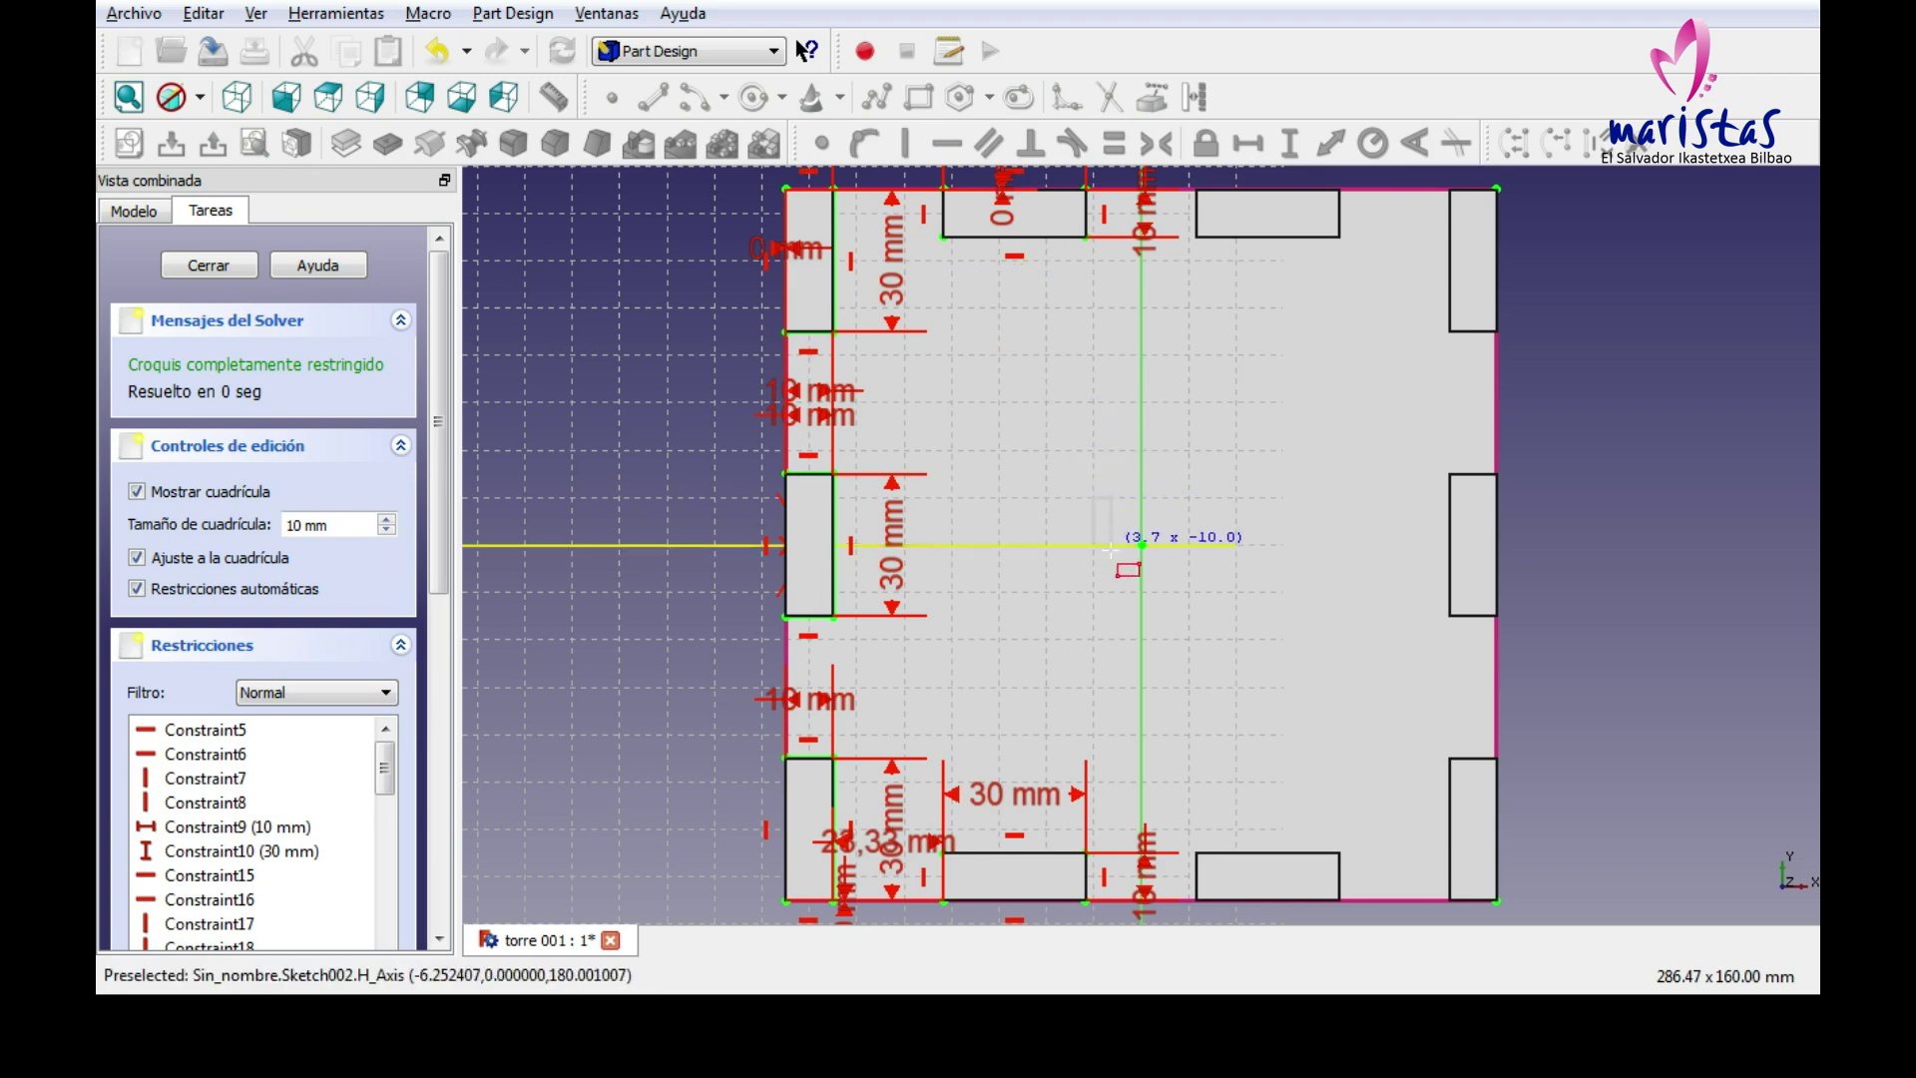
{"action": "left_click", "coordinate": [1141, 593]}
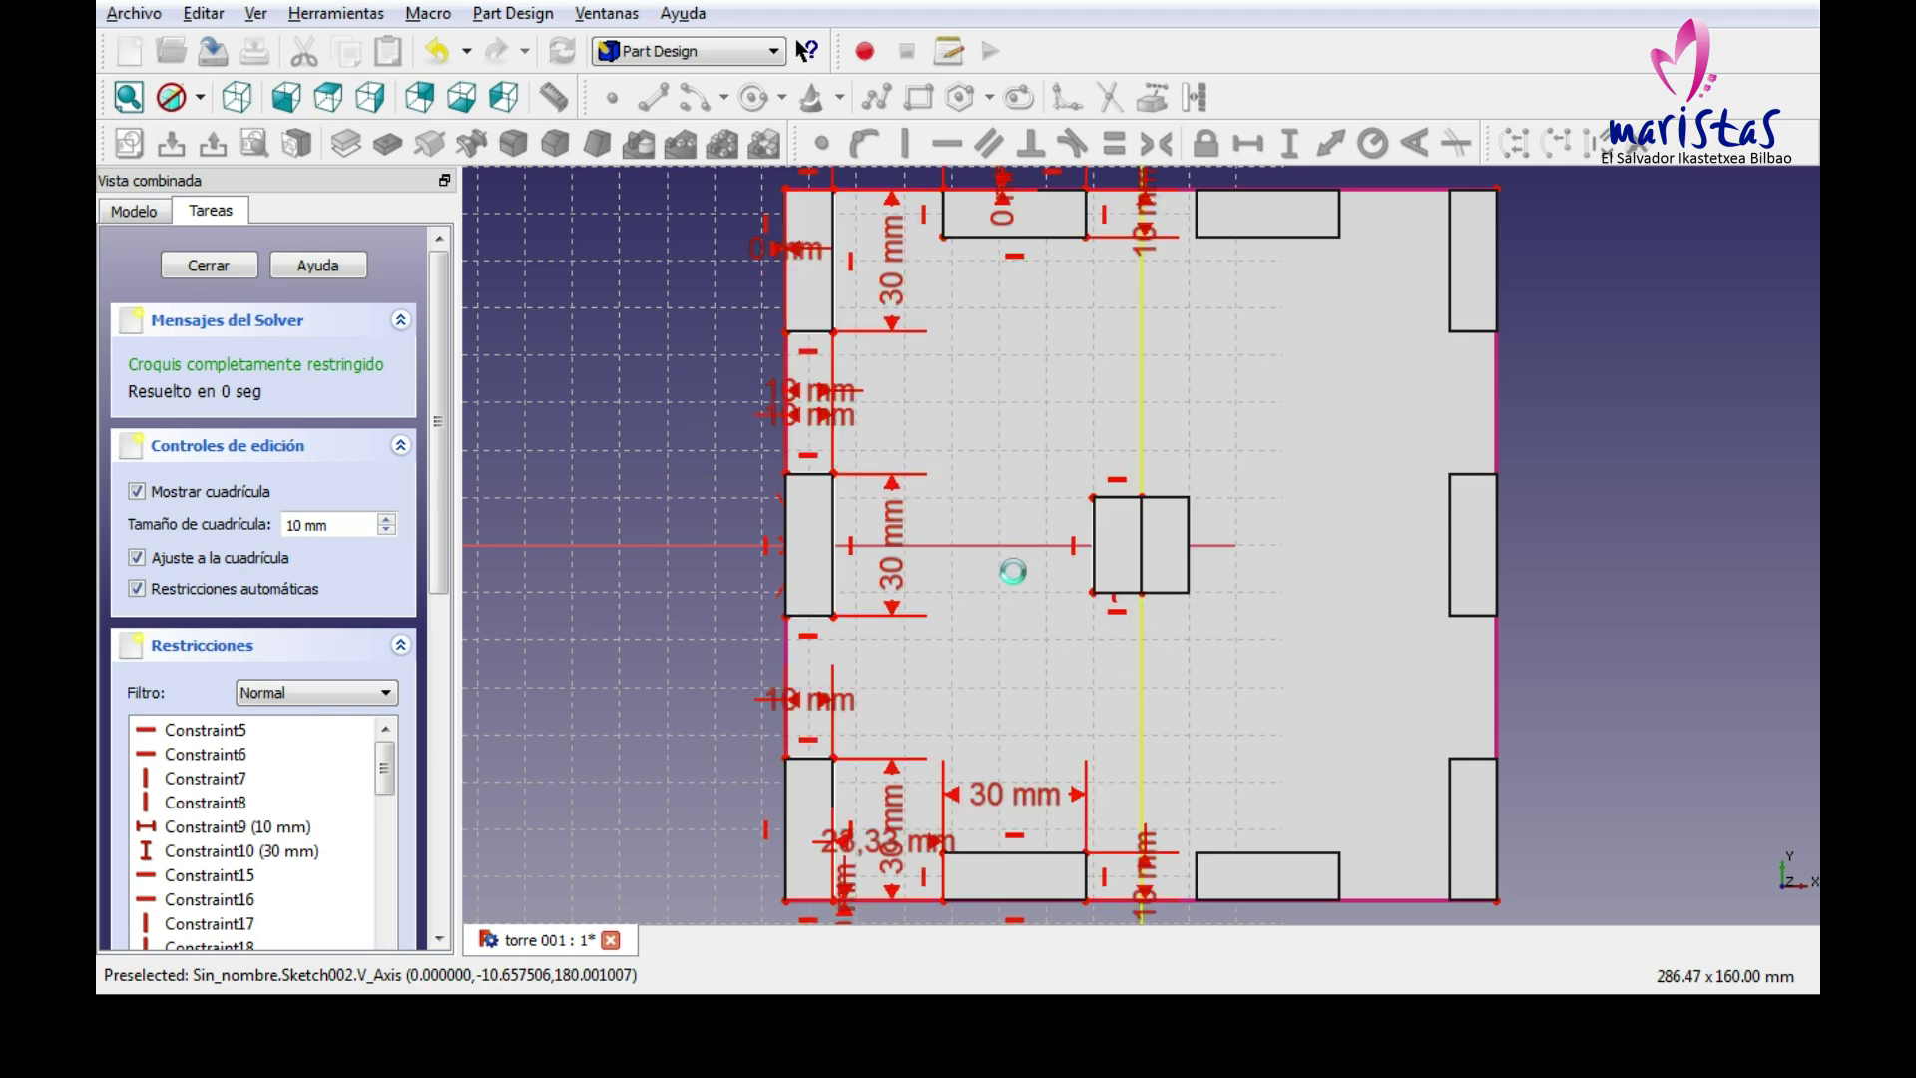
{"action": "left_click", "coordinate": [208, 264]}
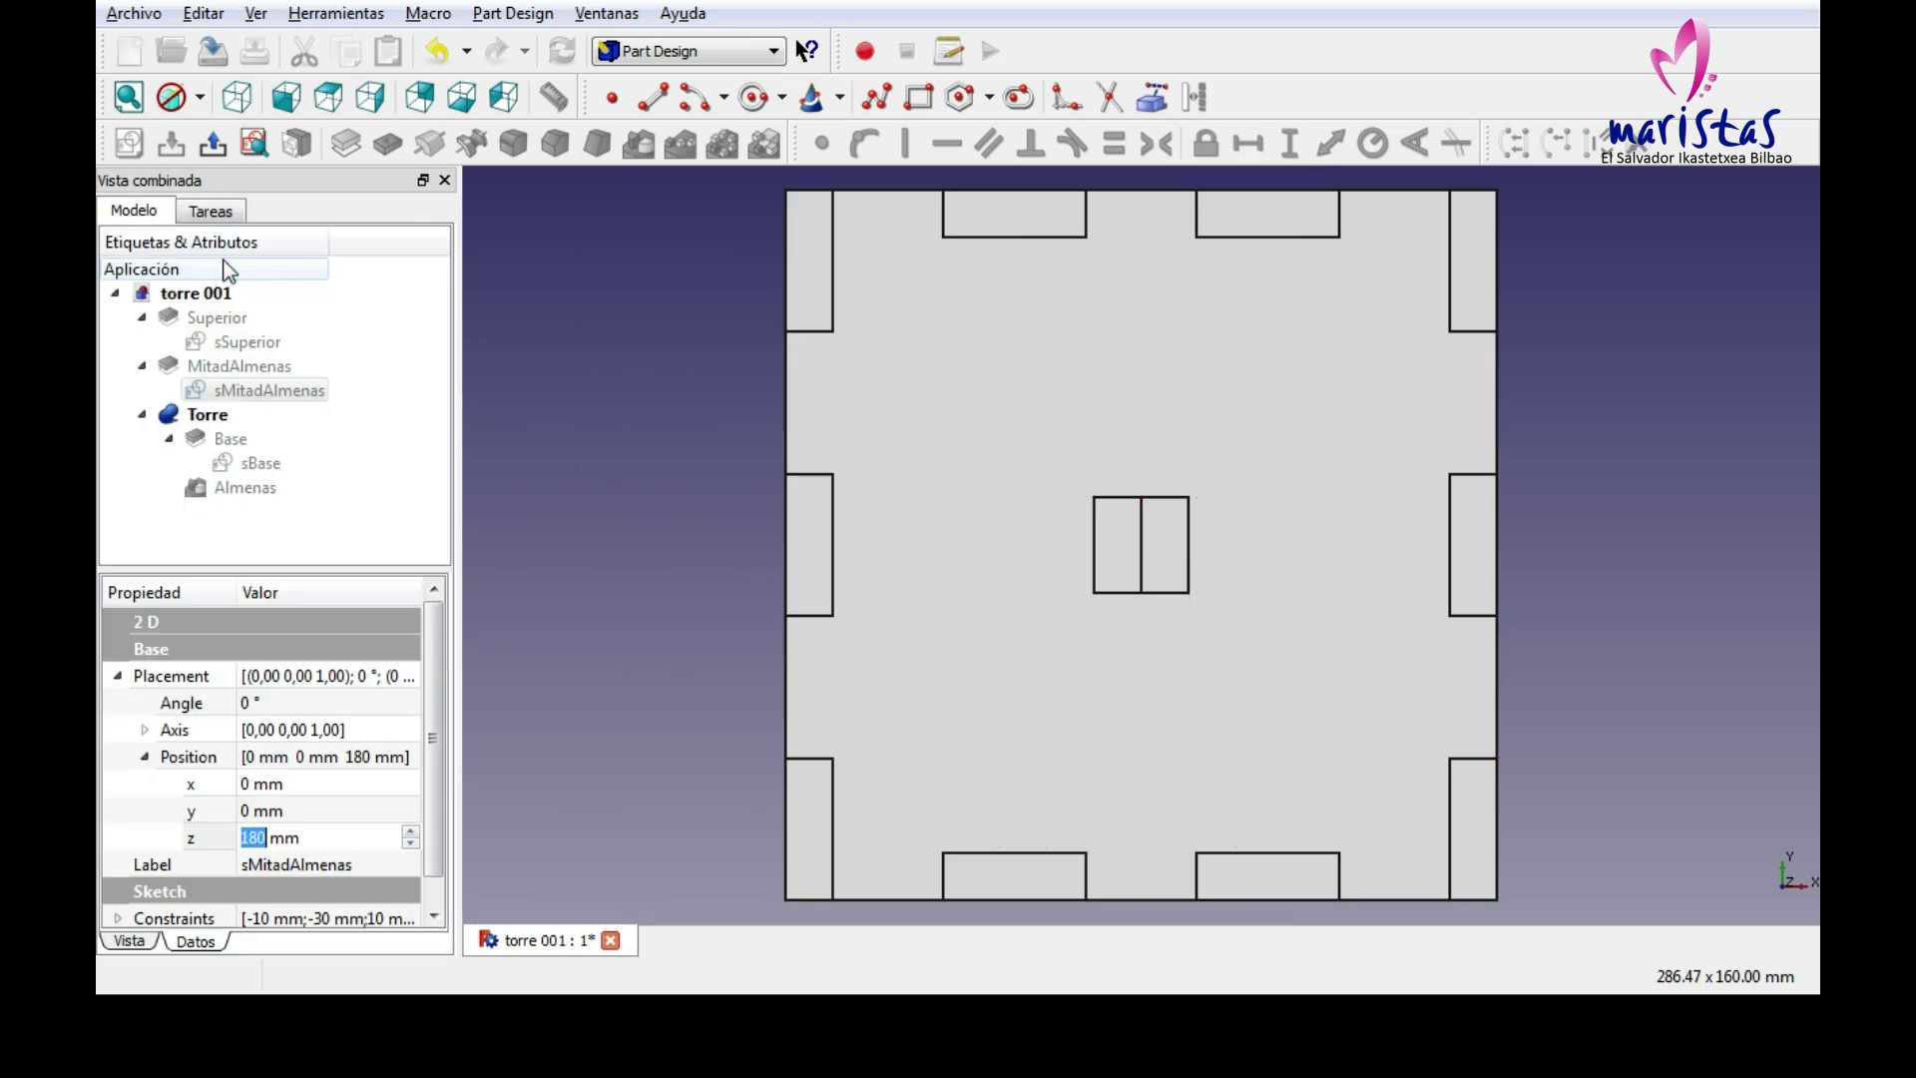
{"action": "left_click", "coordinate": [231, 100]}
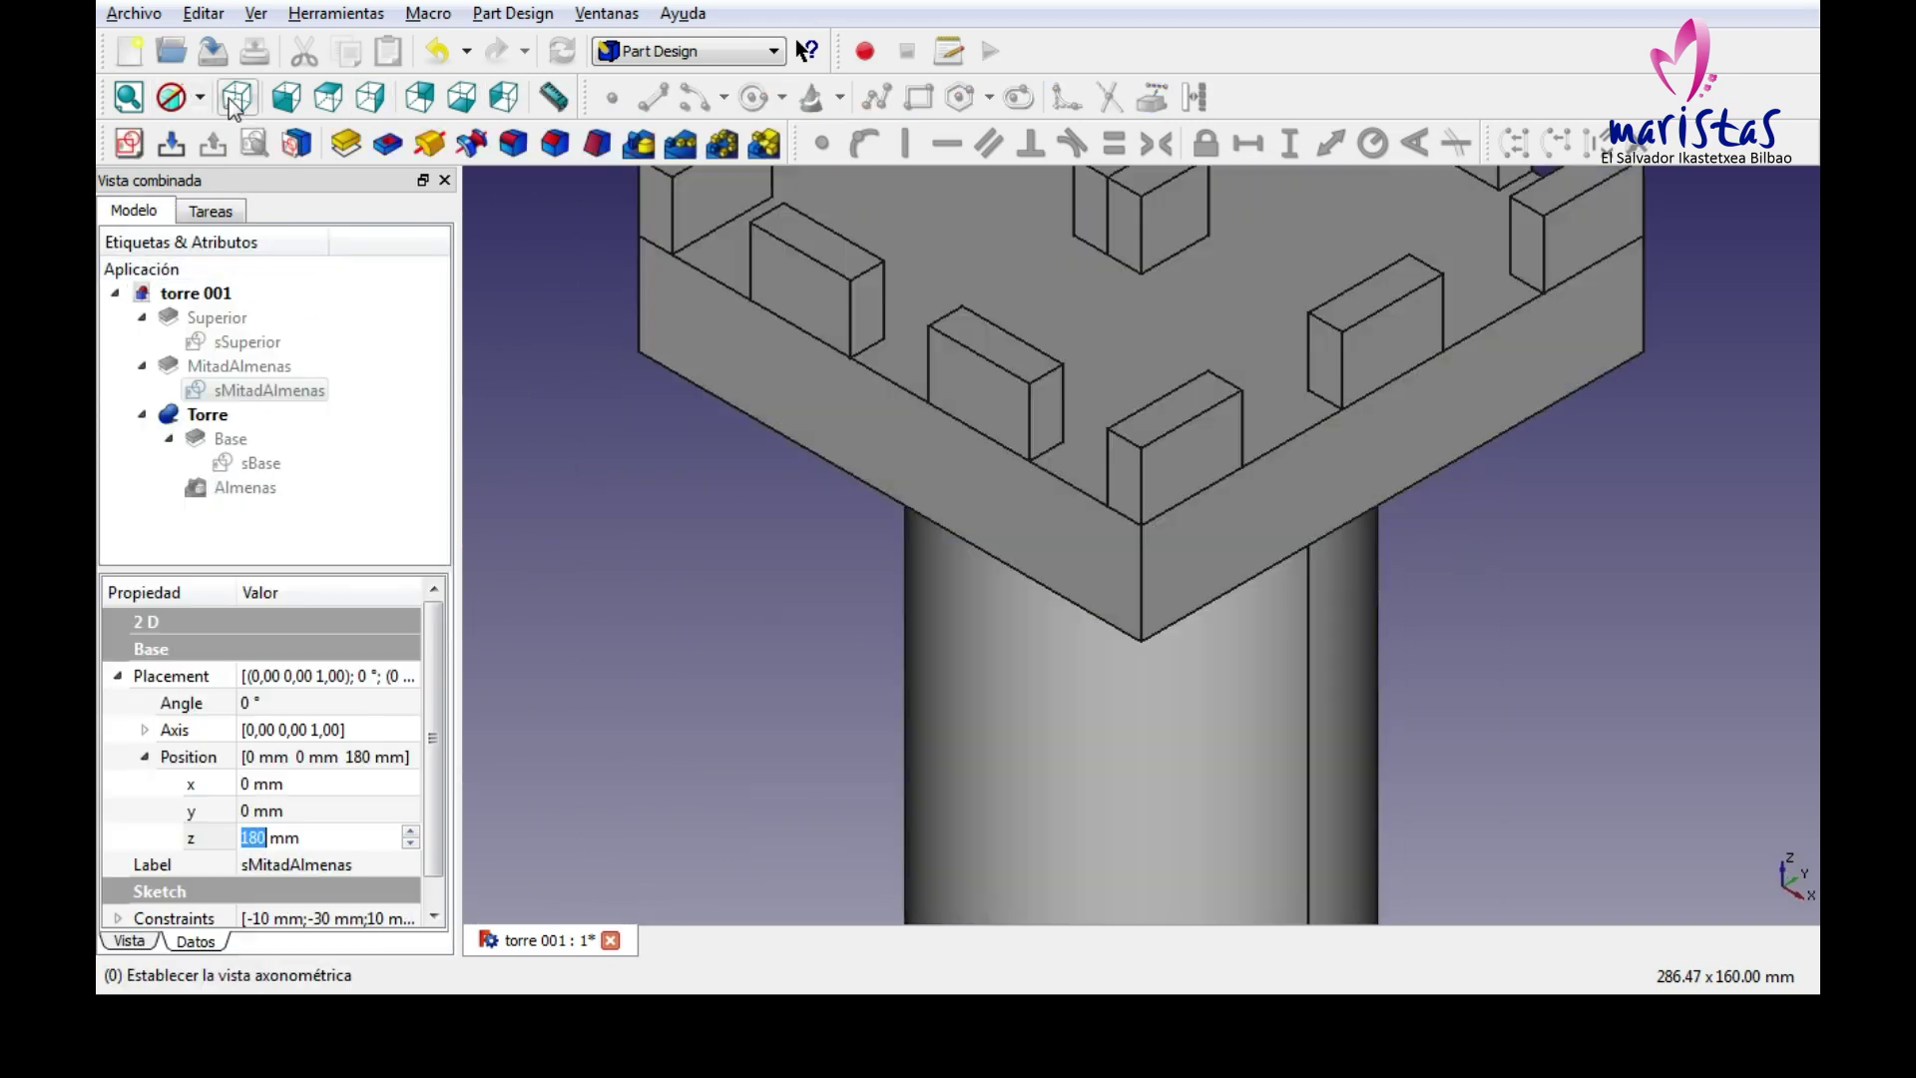
{"action": "scroll", "coordinate": [611, 356], "scroll_direction": "down", "scroll_amount": 3}
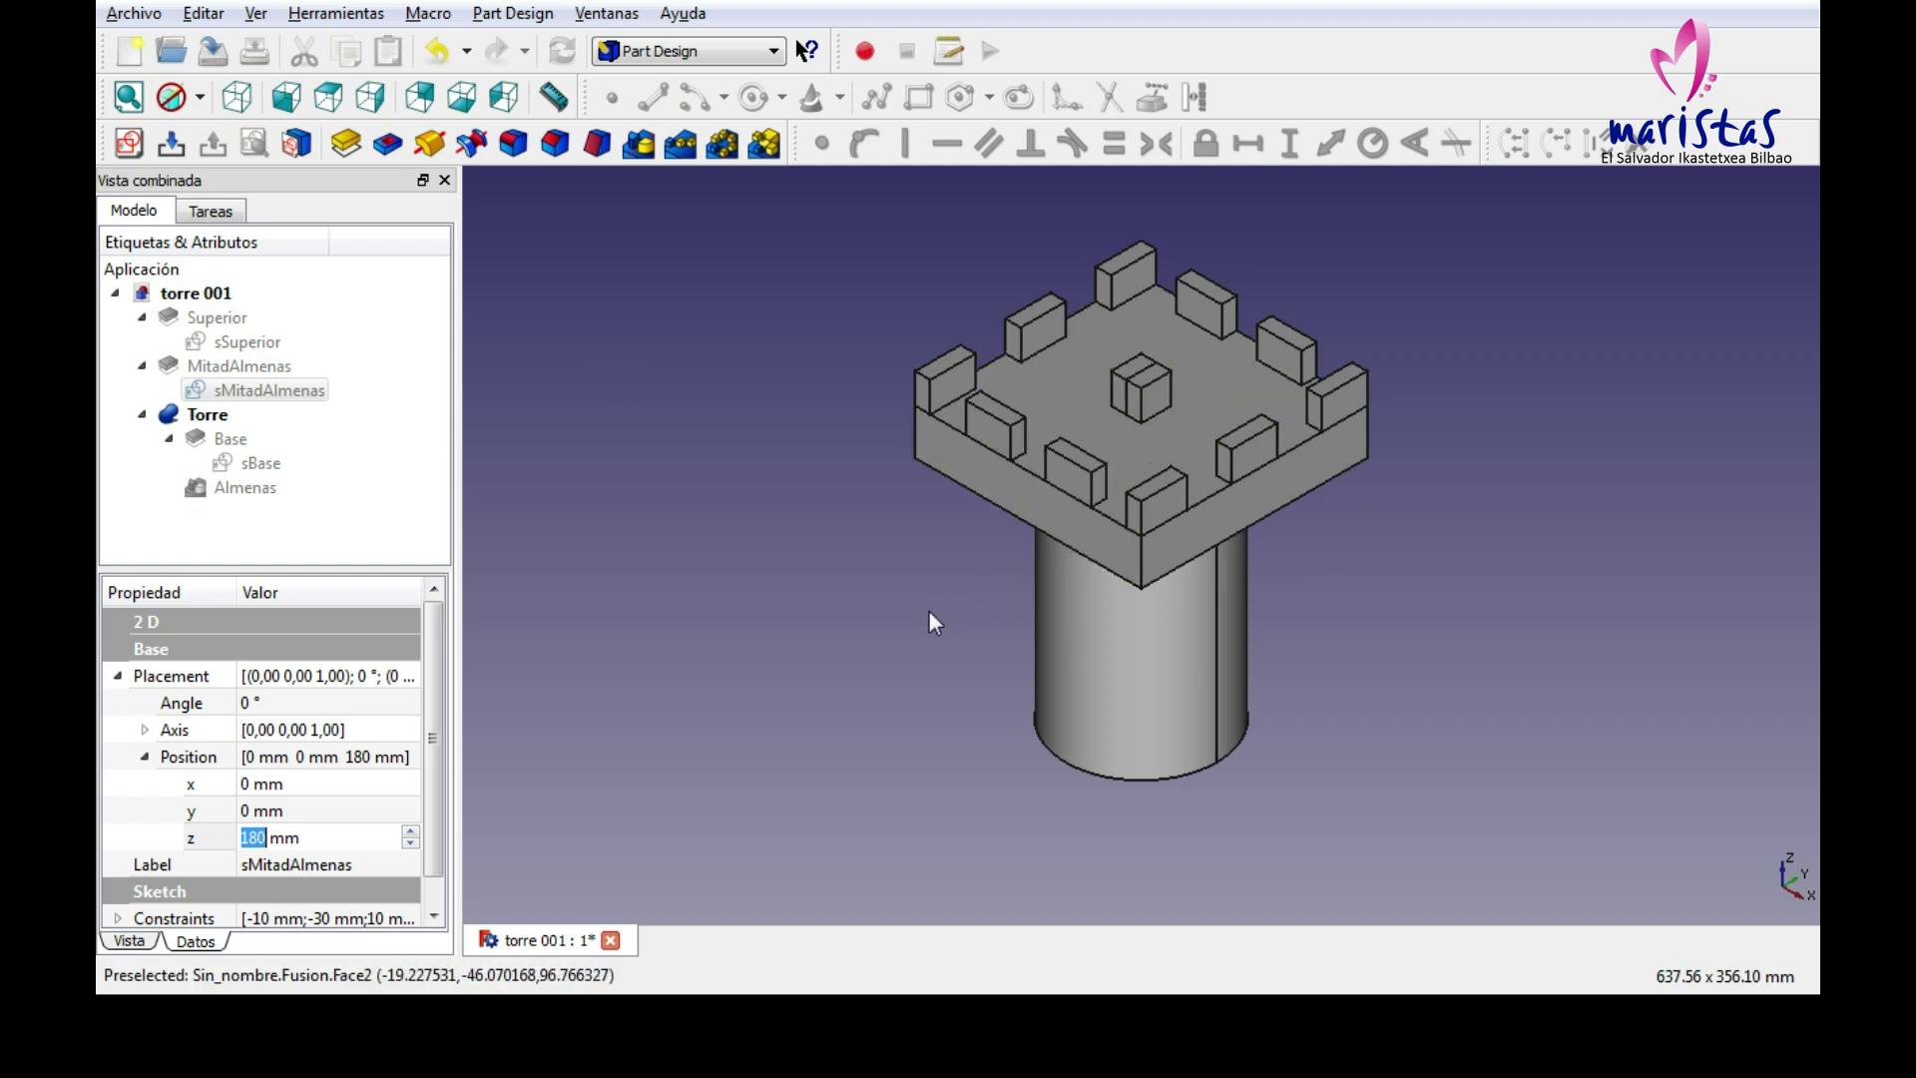
Reopen the sMitadAlmenas sketch, delete the outer vertical edge of the central rectangle and close the sketch.
{"action": "double_click", "coordinate": [263, 389]}
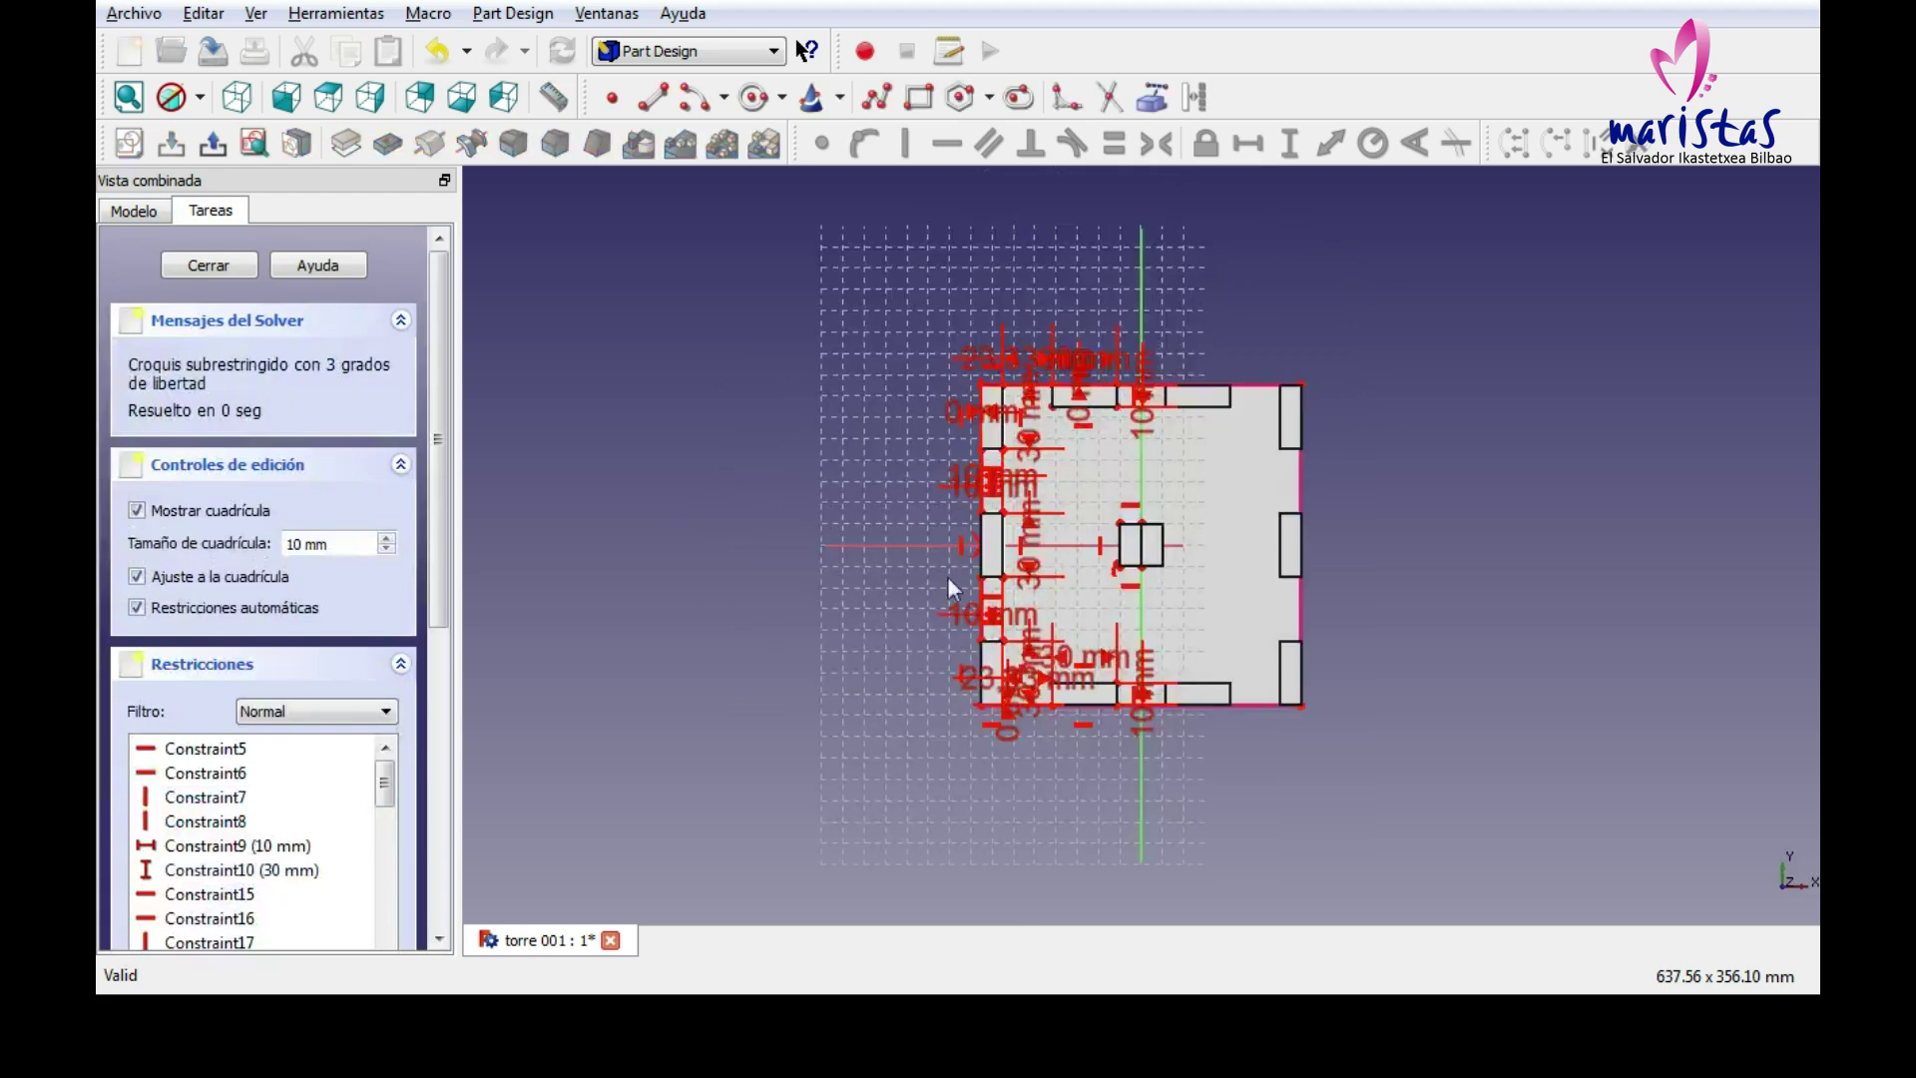
{"action": "scroll", "coordinate": [1125, 550], "scroll_direction": "up", "scroll_amount": 5}
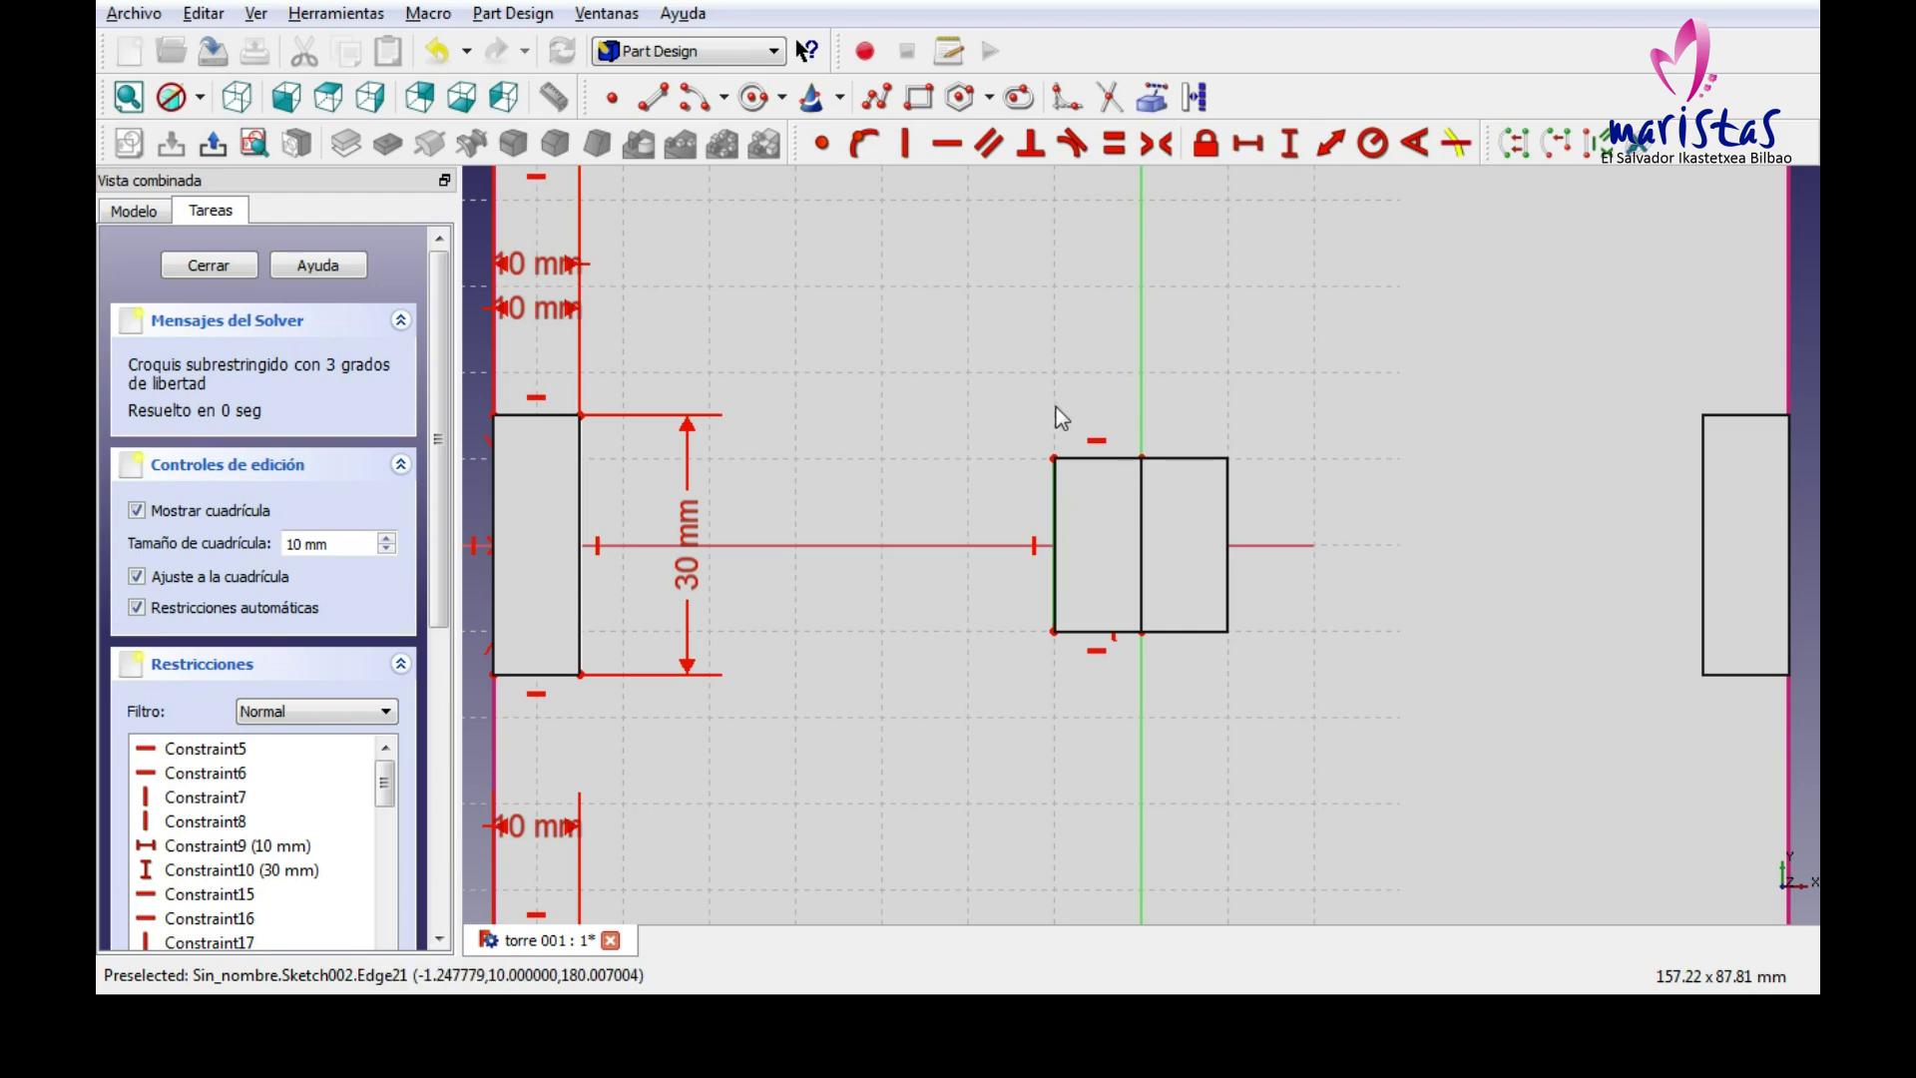
{"action": "key", "text": "Delete"}
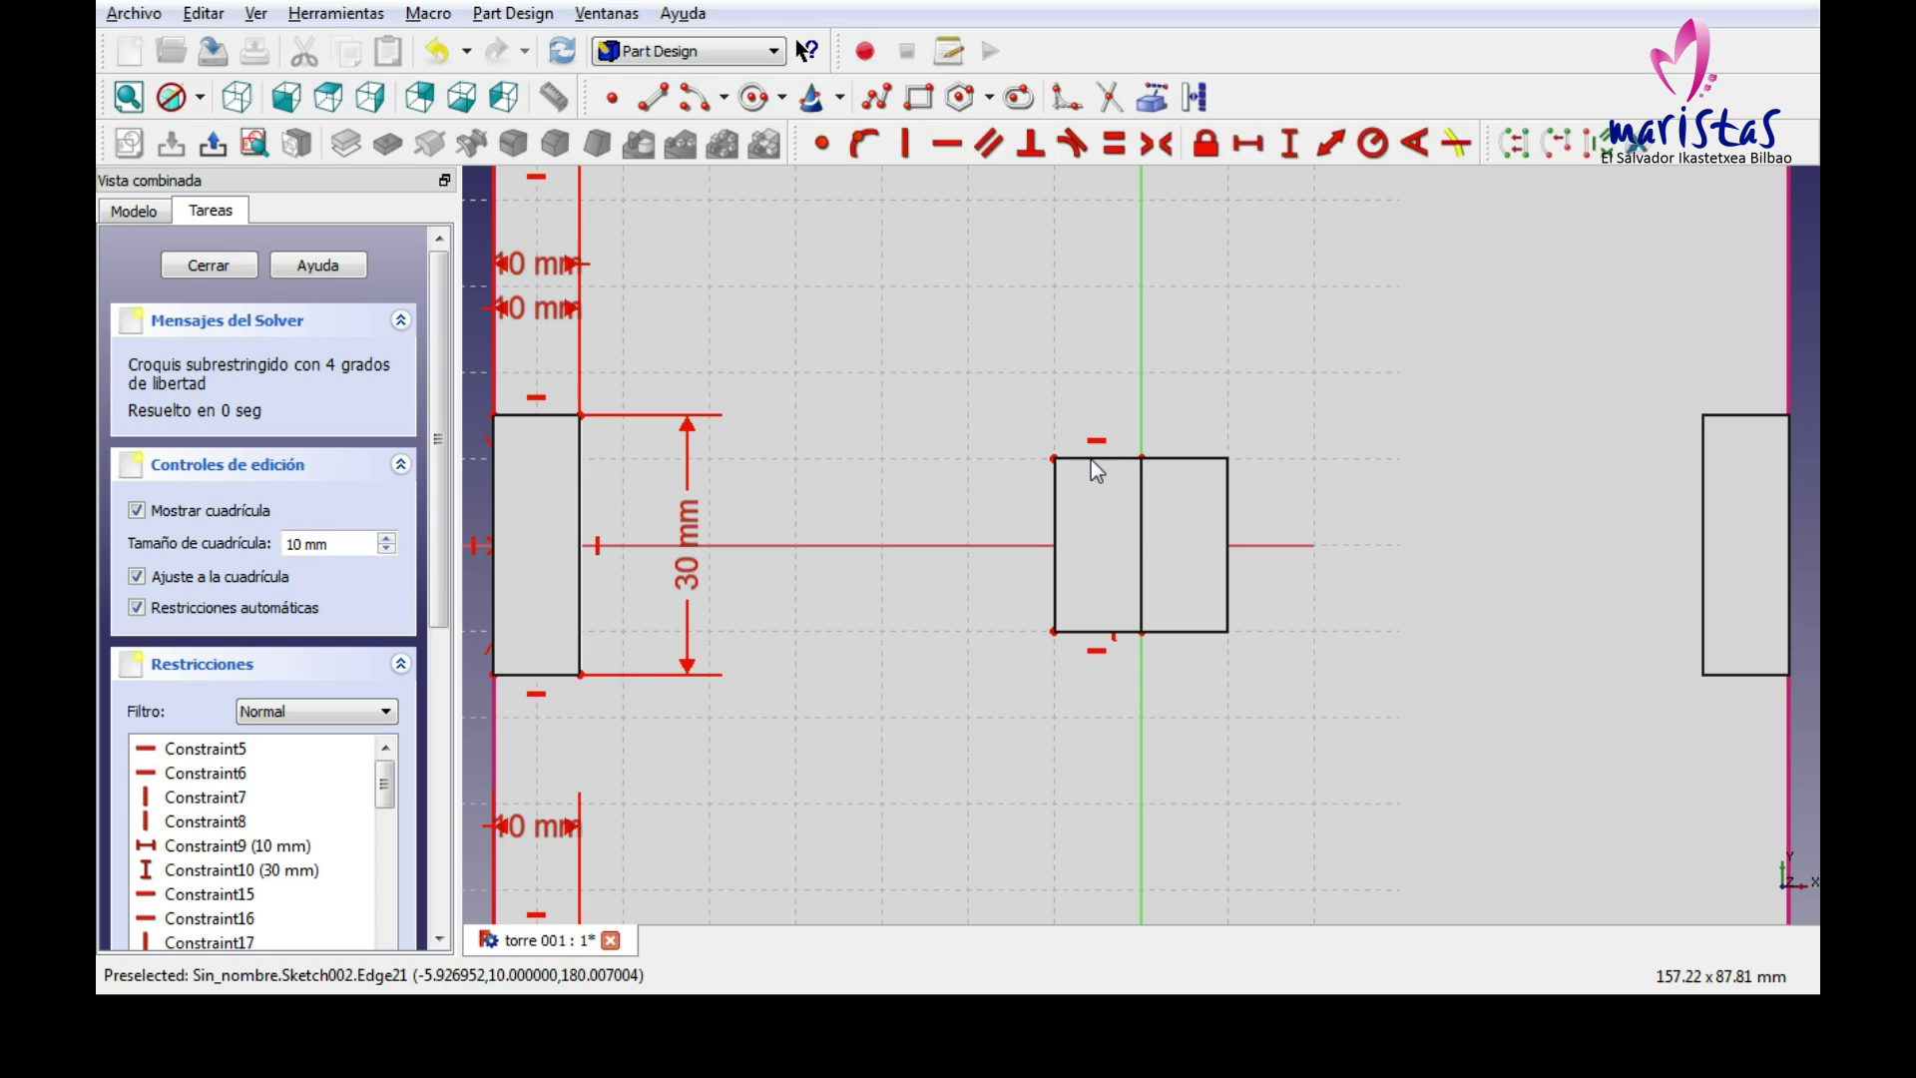
{"action": "left_click", "coordinate": [205, 264]}
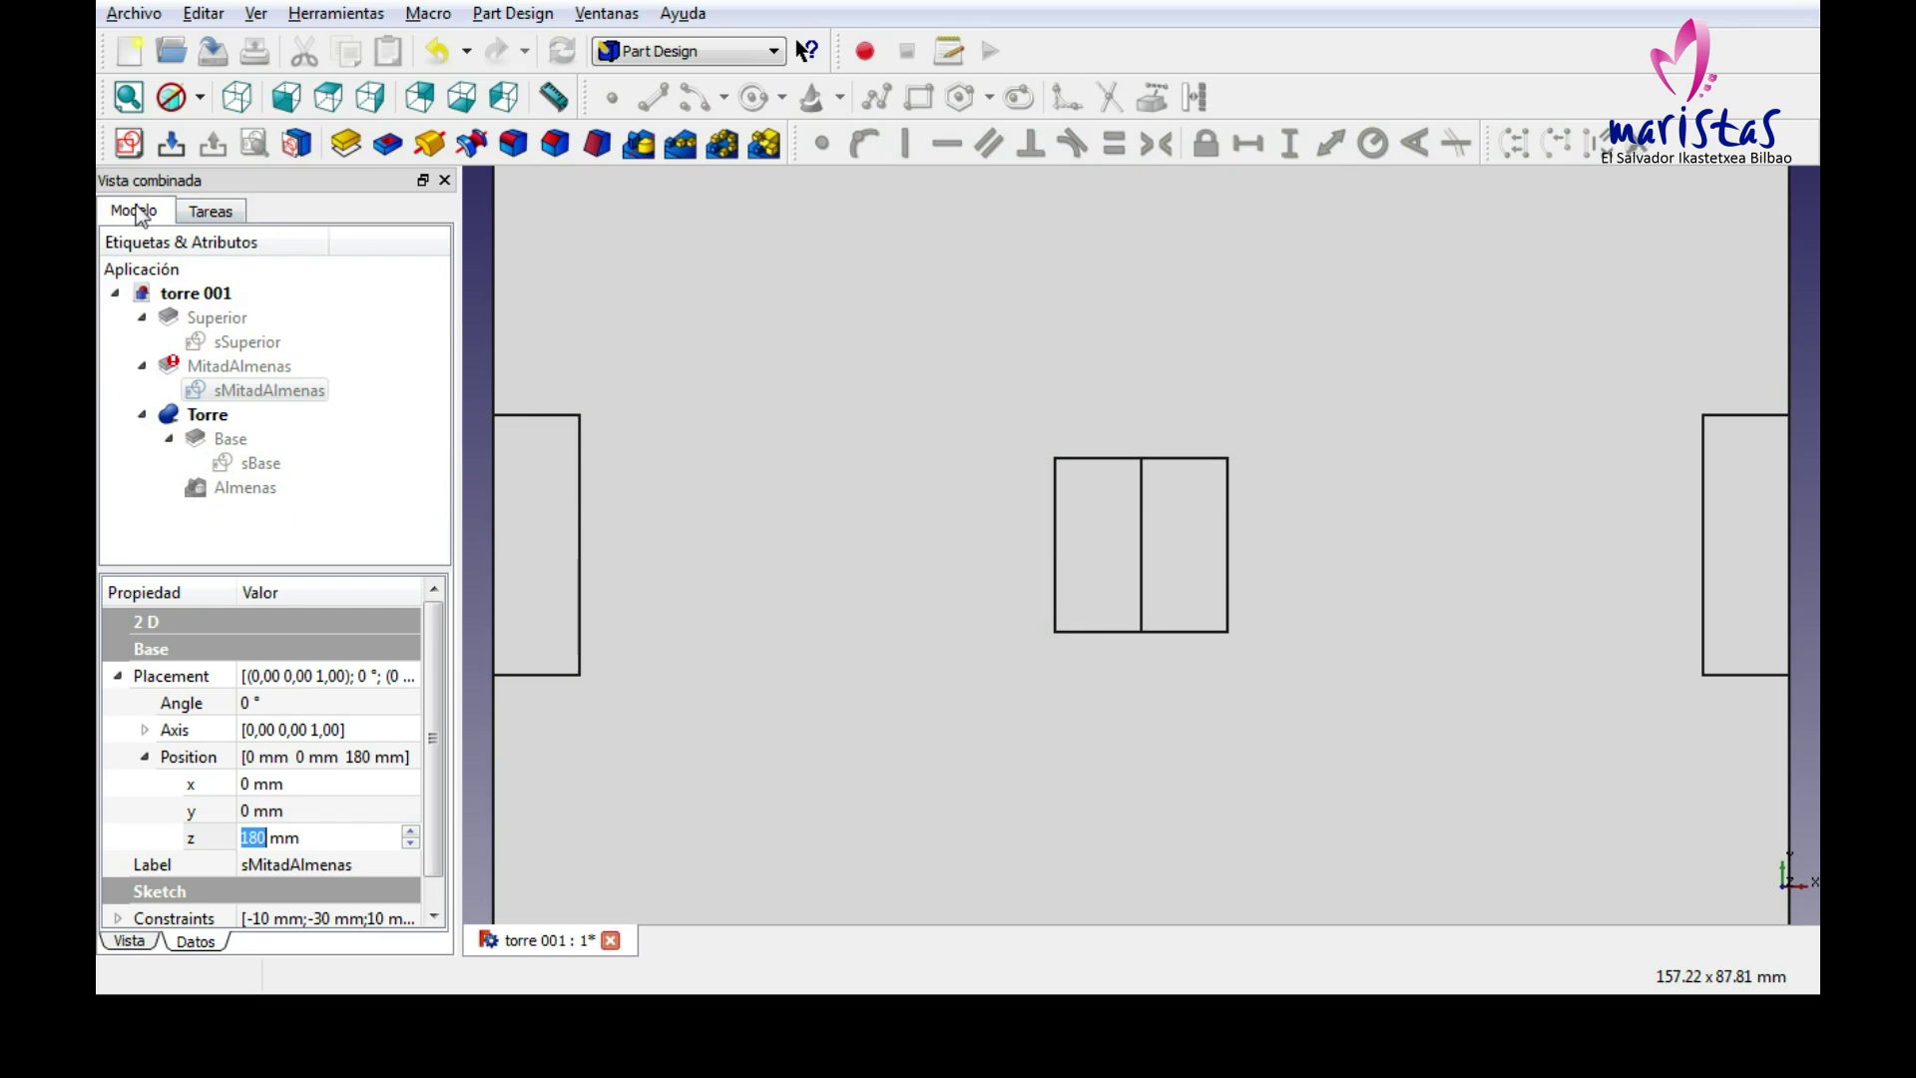
{"action": "left_click", "coordinate": [236, 100]}
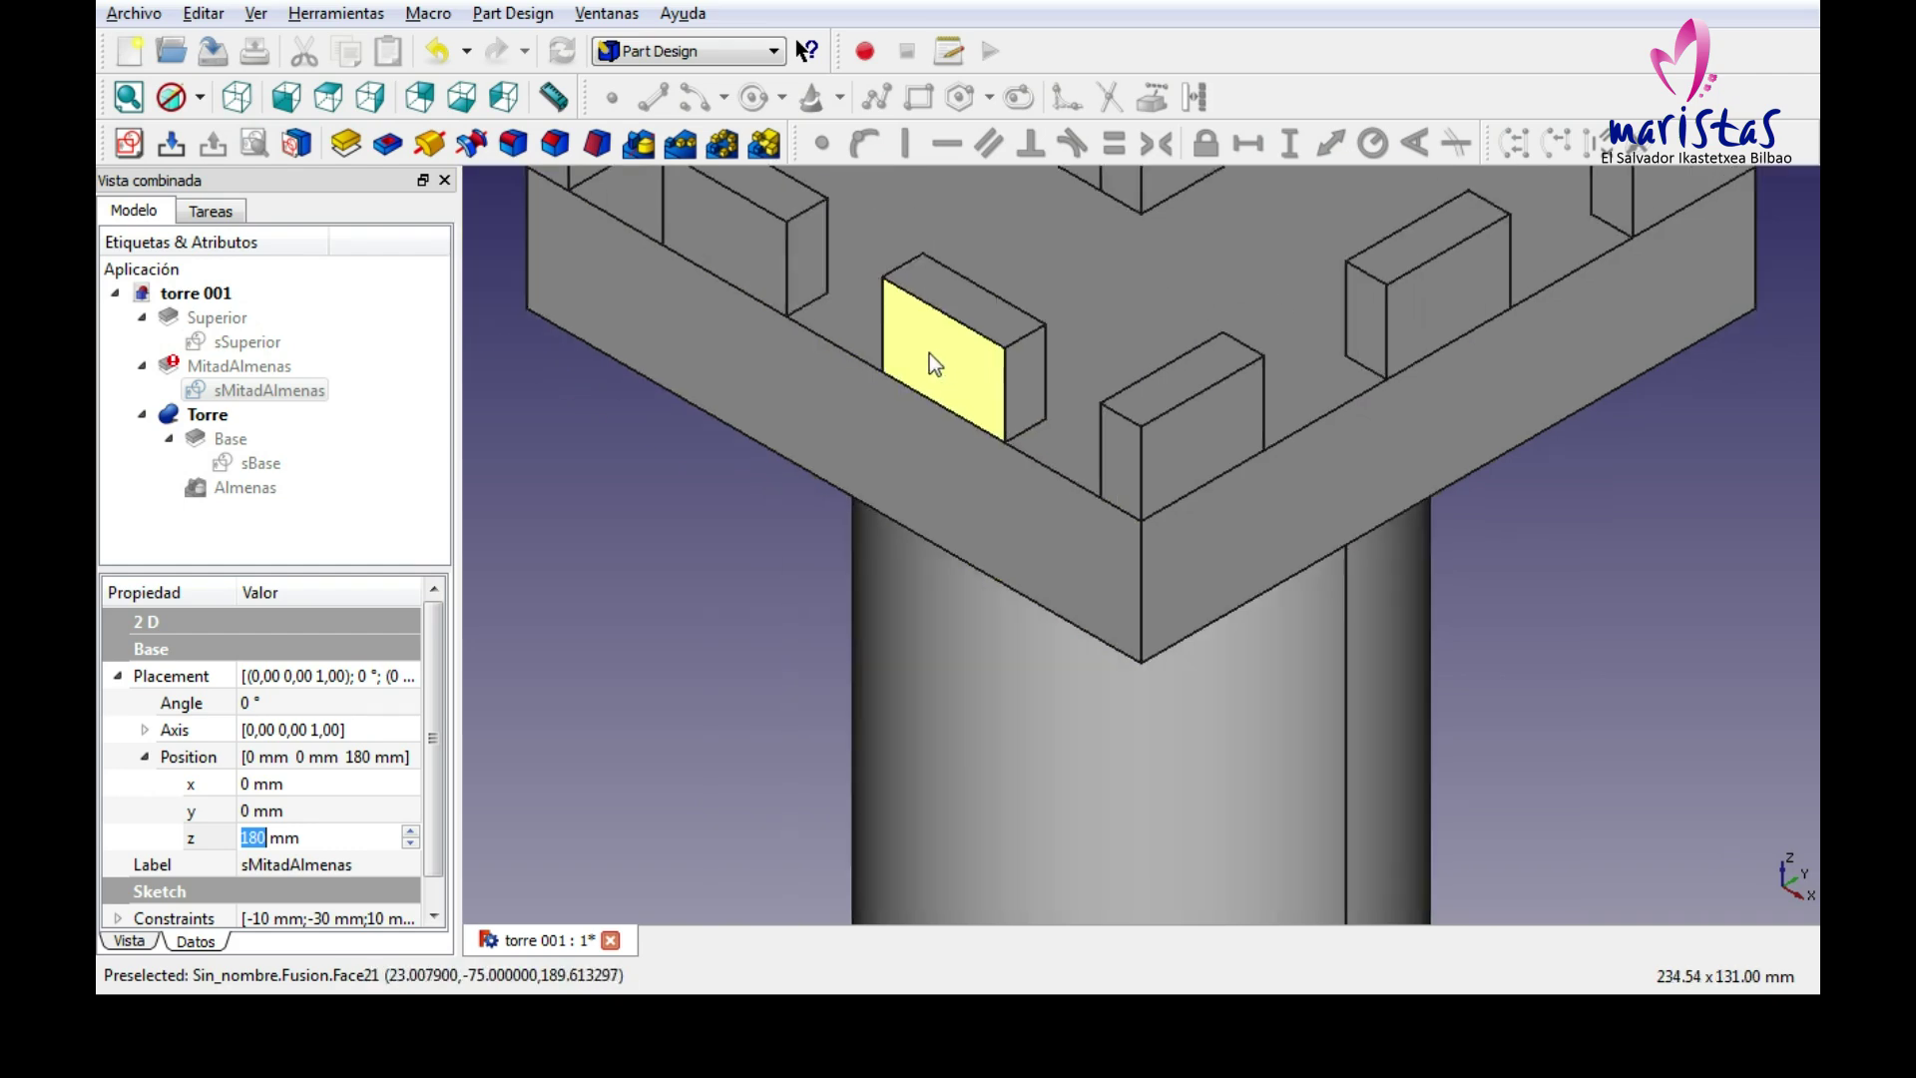
Reopen the sMitadAlmenas sketch, hide Torre and delete the three remaining edges of the central rectangle.
{"action": "double_click", "coordinate": [281, 392]}
{"action": "scroll", "coordinate": [1068, 505], "scroll_direction": "up", "scroll_amount": 3}
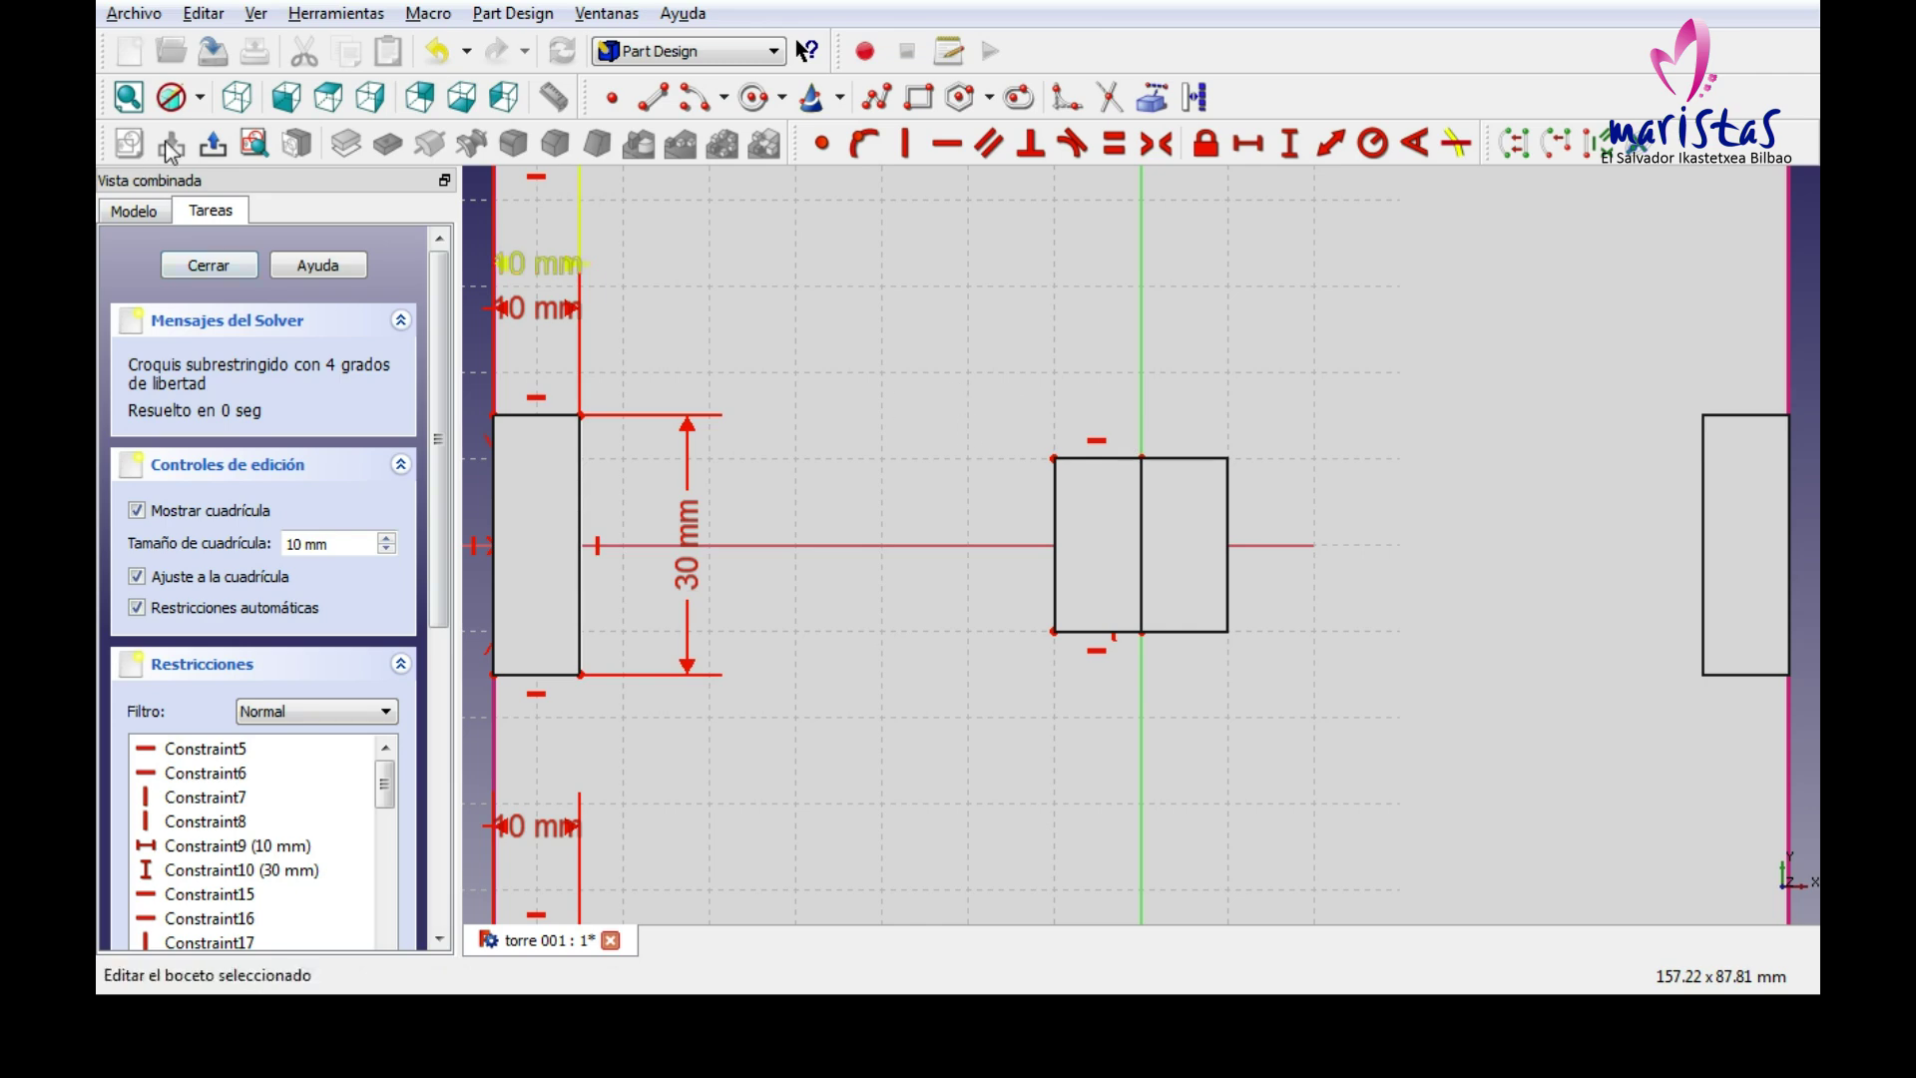
{"action": "left_click", "coordinate": [132, 215]}
{"action": "left_click", "coordinate": [208, 414]}
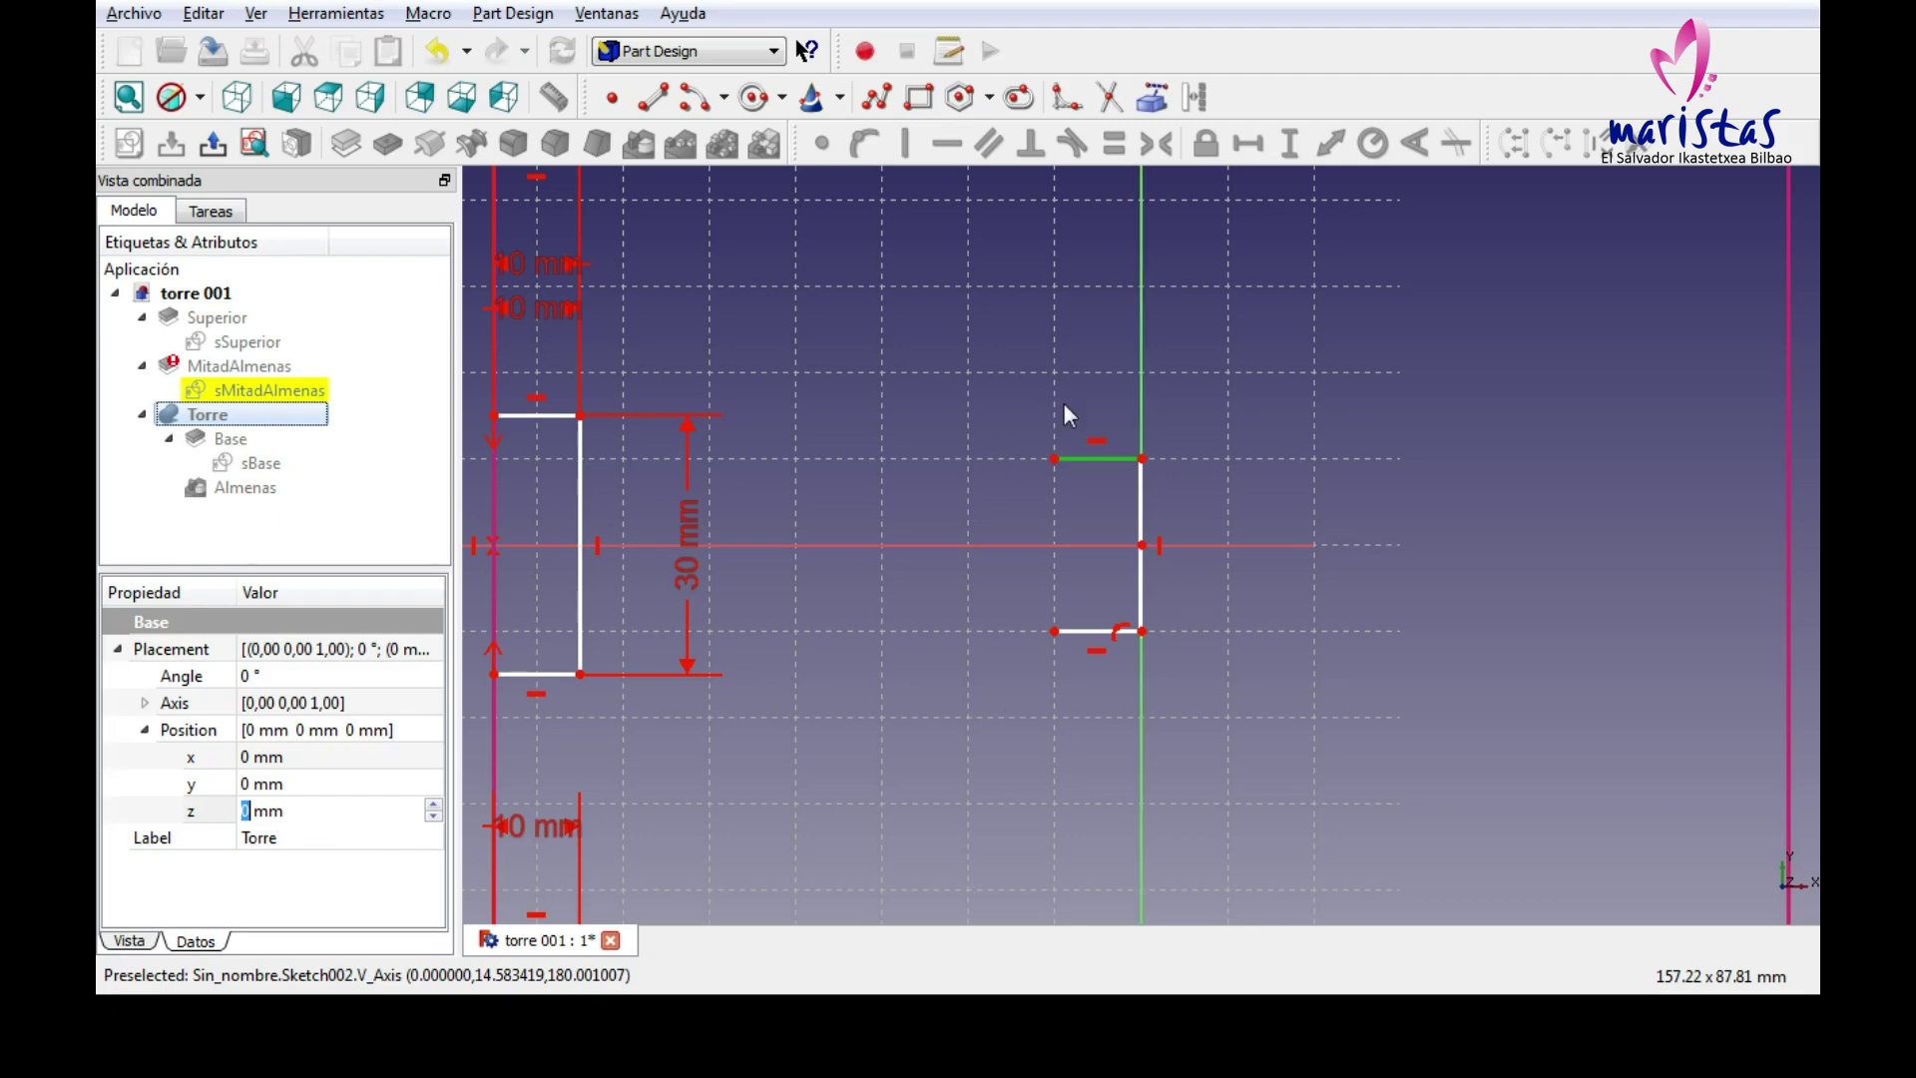
{"action": "left_click", "coordinate": [1142, 493]}
{"action": "key", "text": "Delete"}
{"action": "left_click", "coordinate": [1105, 459]}
{"action": "key", "text": "Delete"}
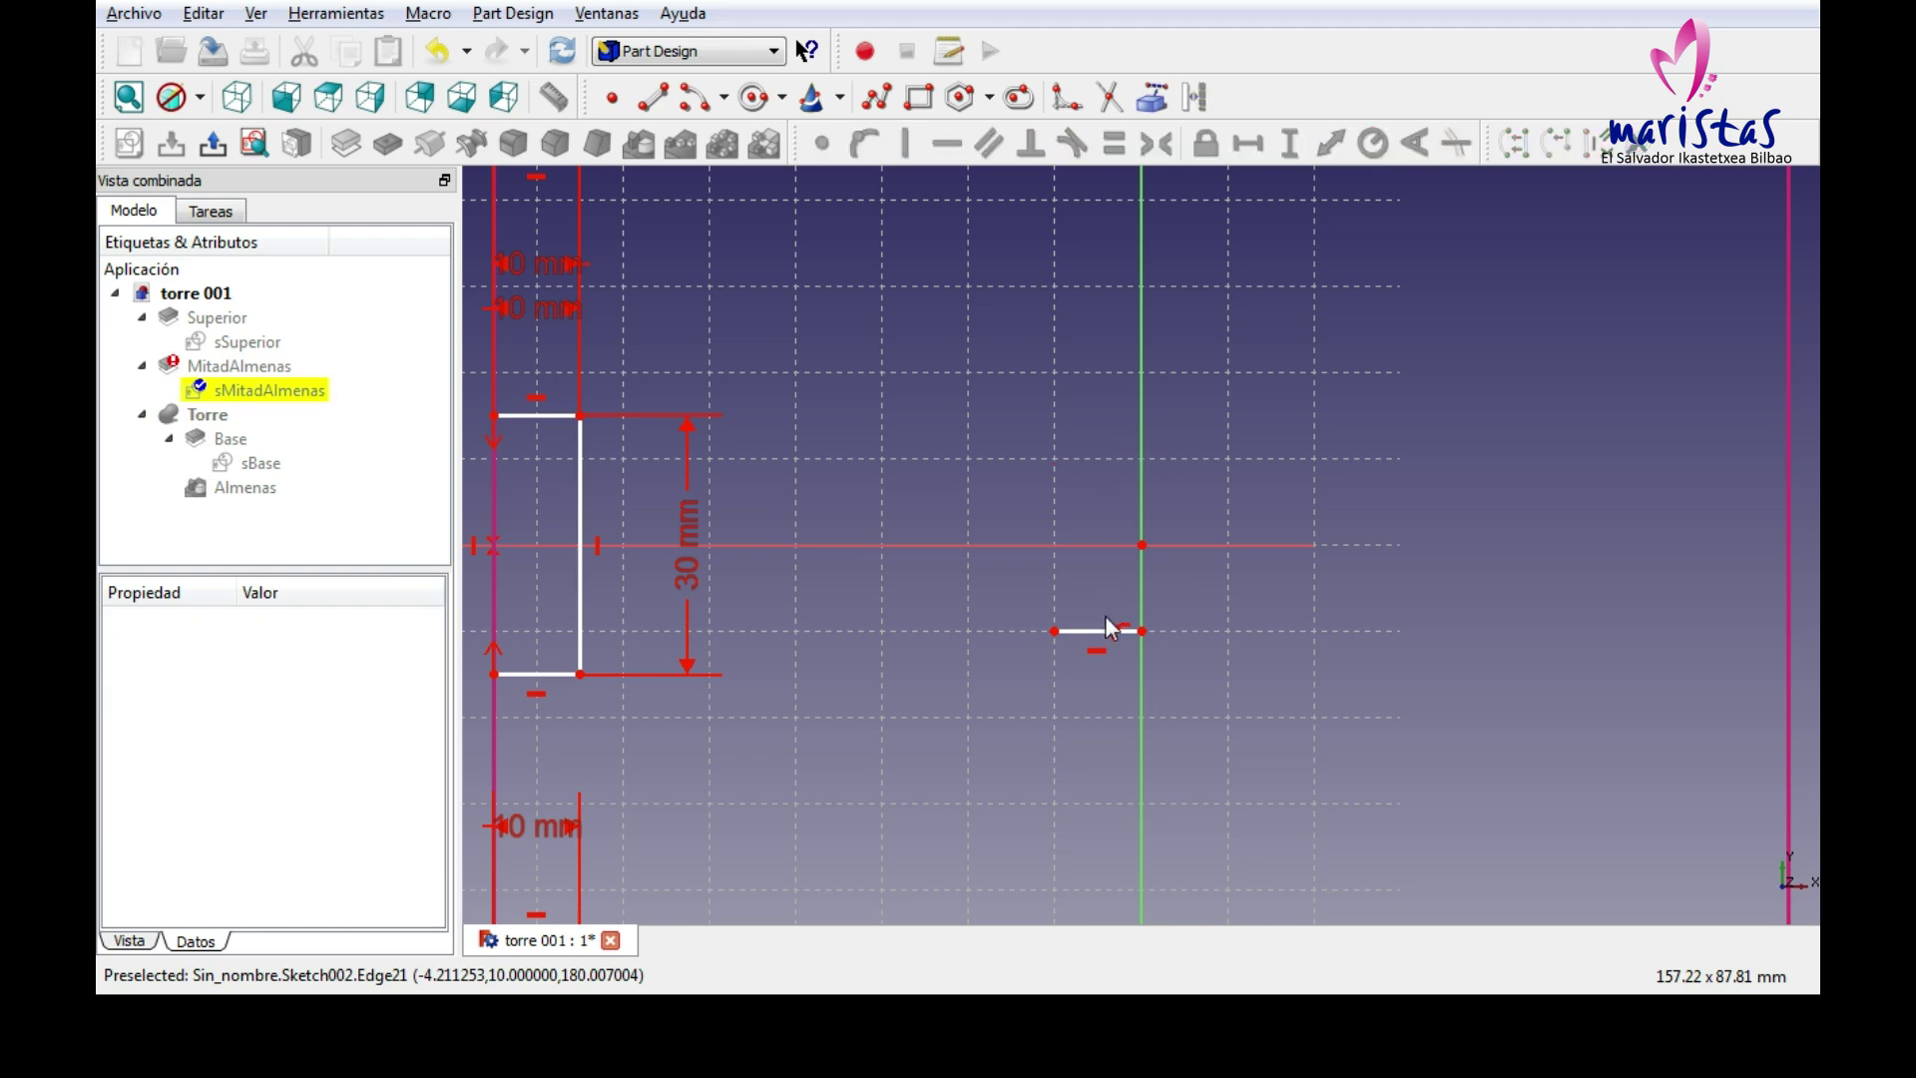
{"action": "left_click", "coordinate": [1102, 632]}
{"action": "key", "text": "Delete"}
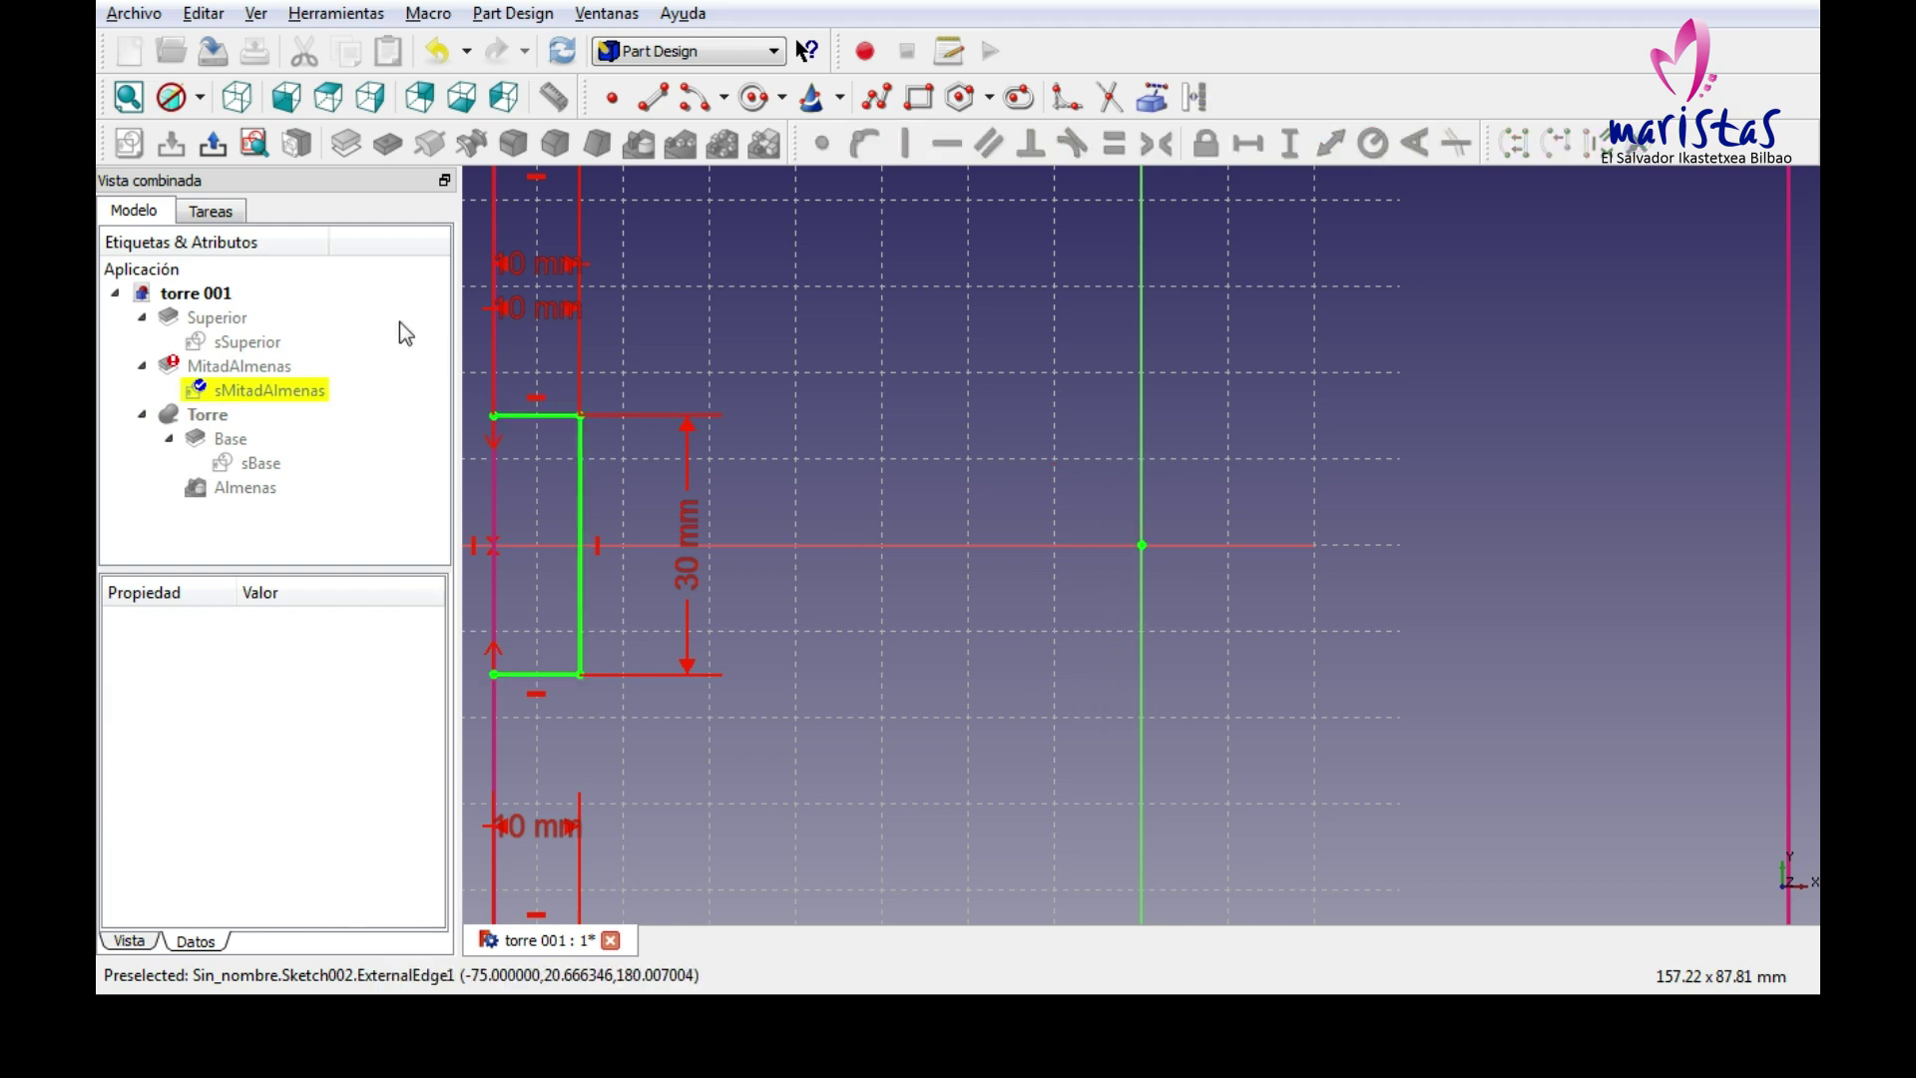
Recompute the model and leave the sMitadAlmenas sketch, making the Torre solid visible again.
{"action": "mouse_move", "coordinate": [181, 381]}
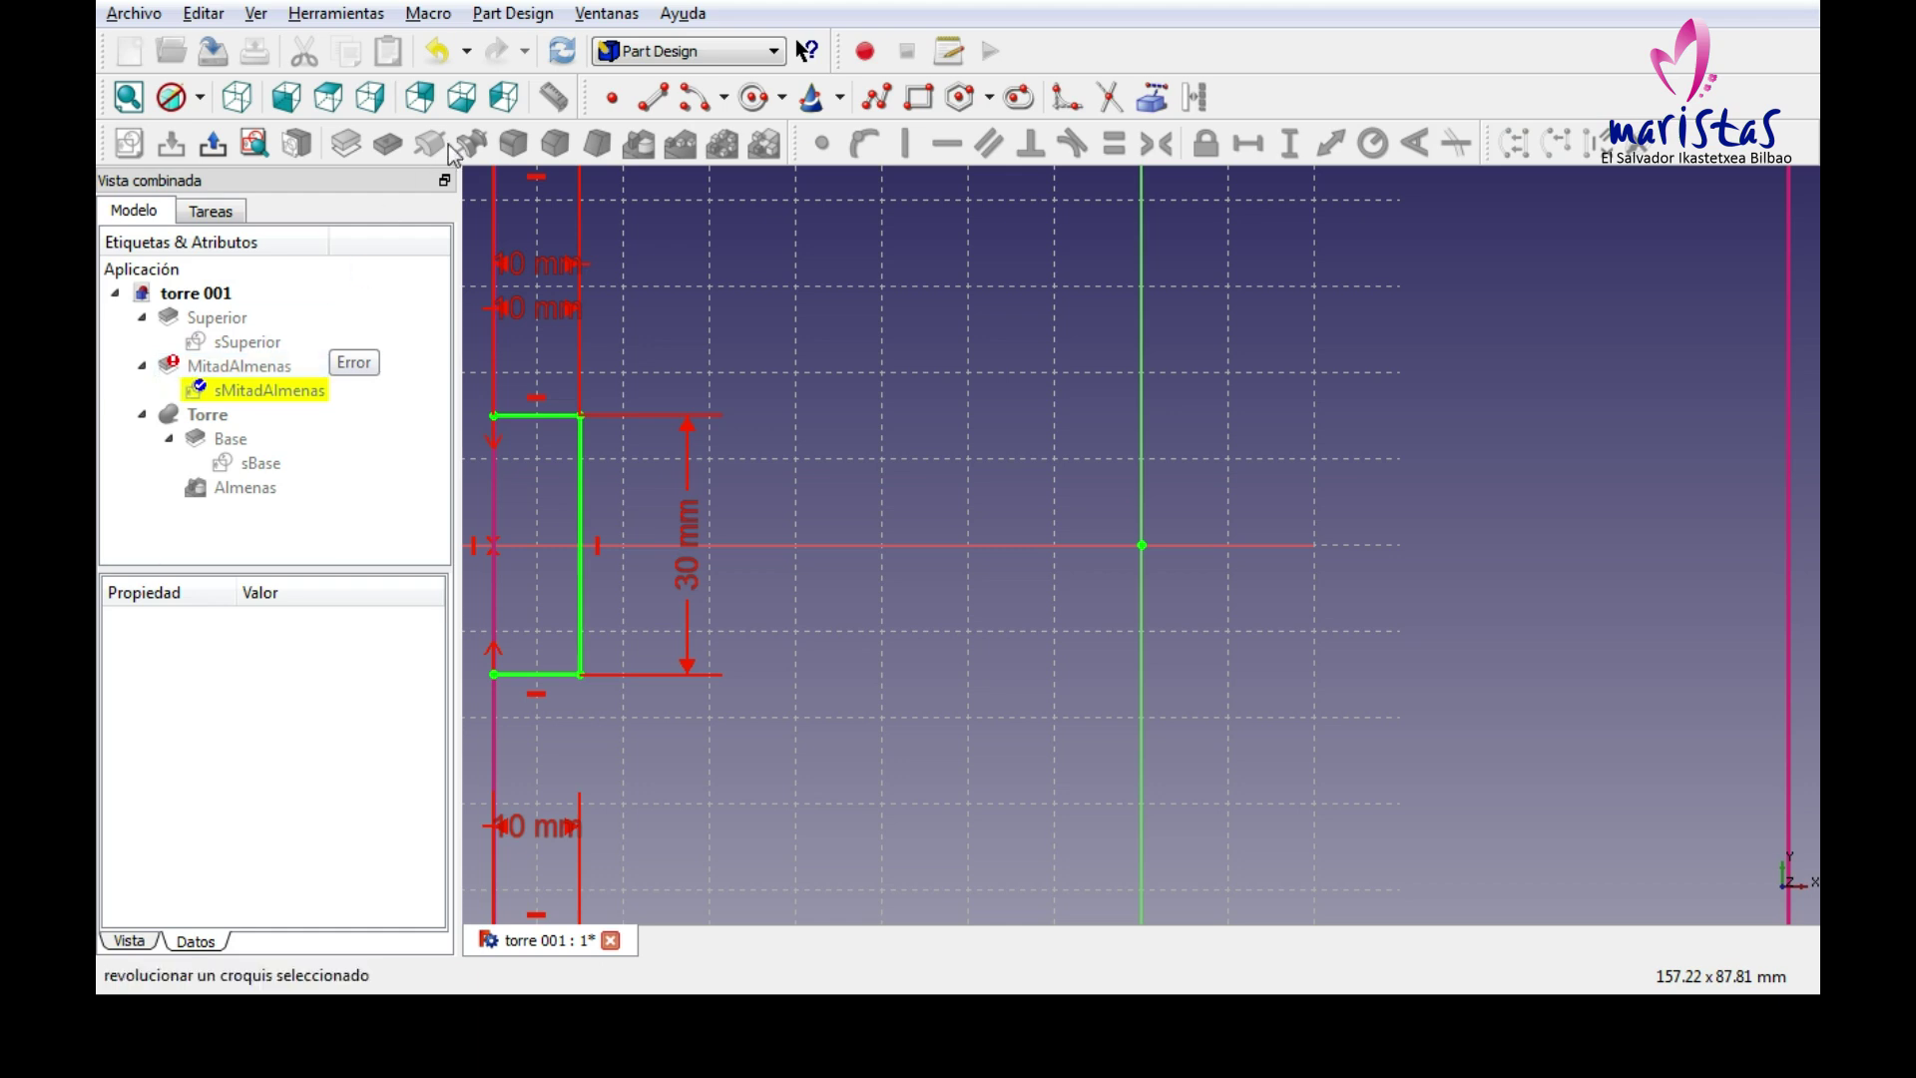
{"action": "left_click", "coordinate": [563, 51]}
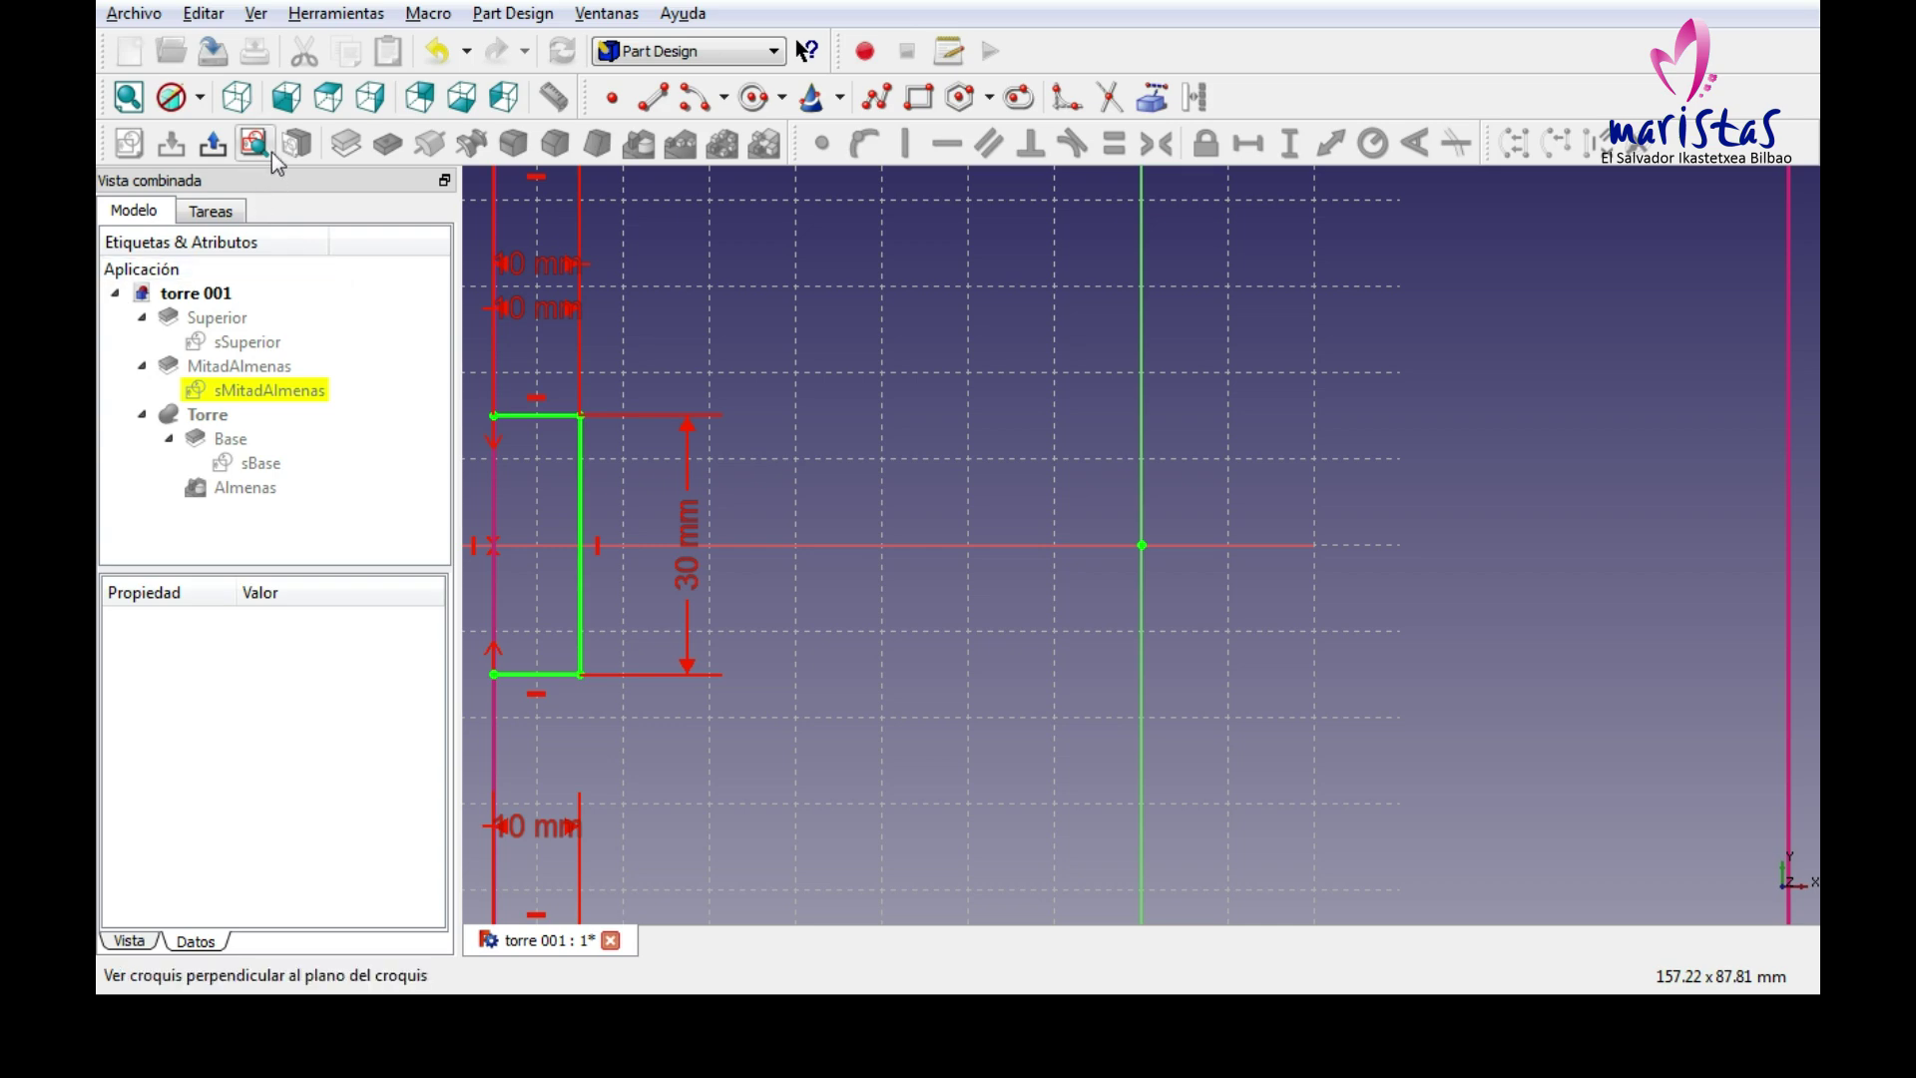
{"action": "left_click", "coordinate": [239, 99]}
{"action": "left_click", "coordinate": [128, 97]}
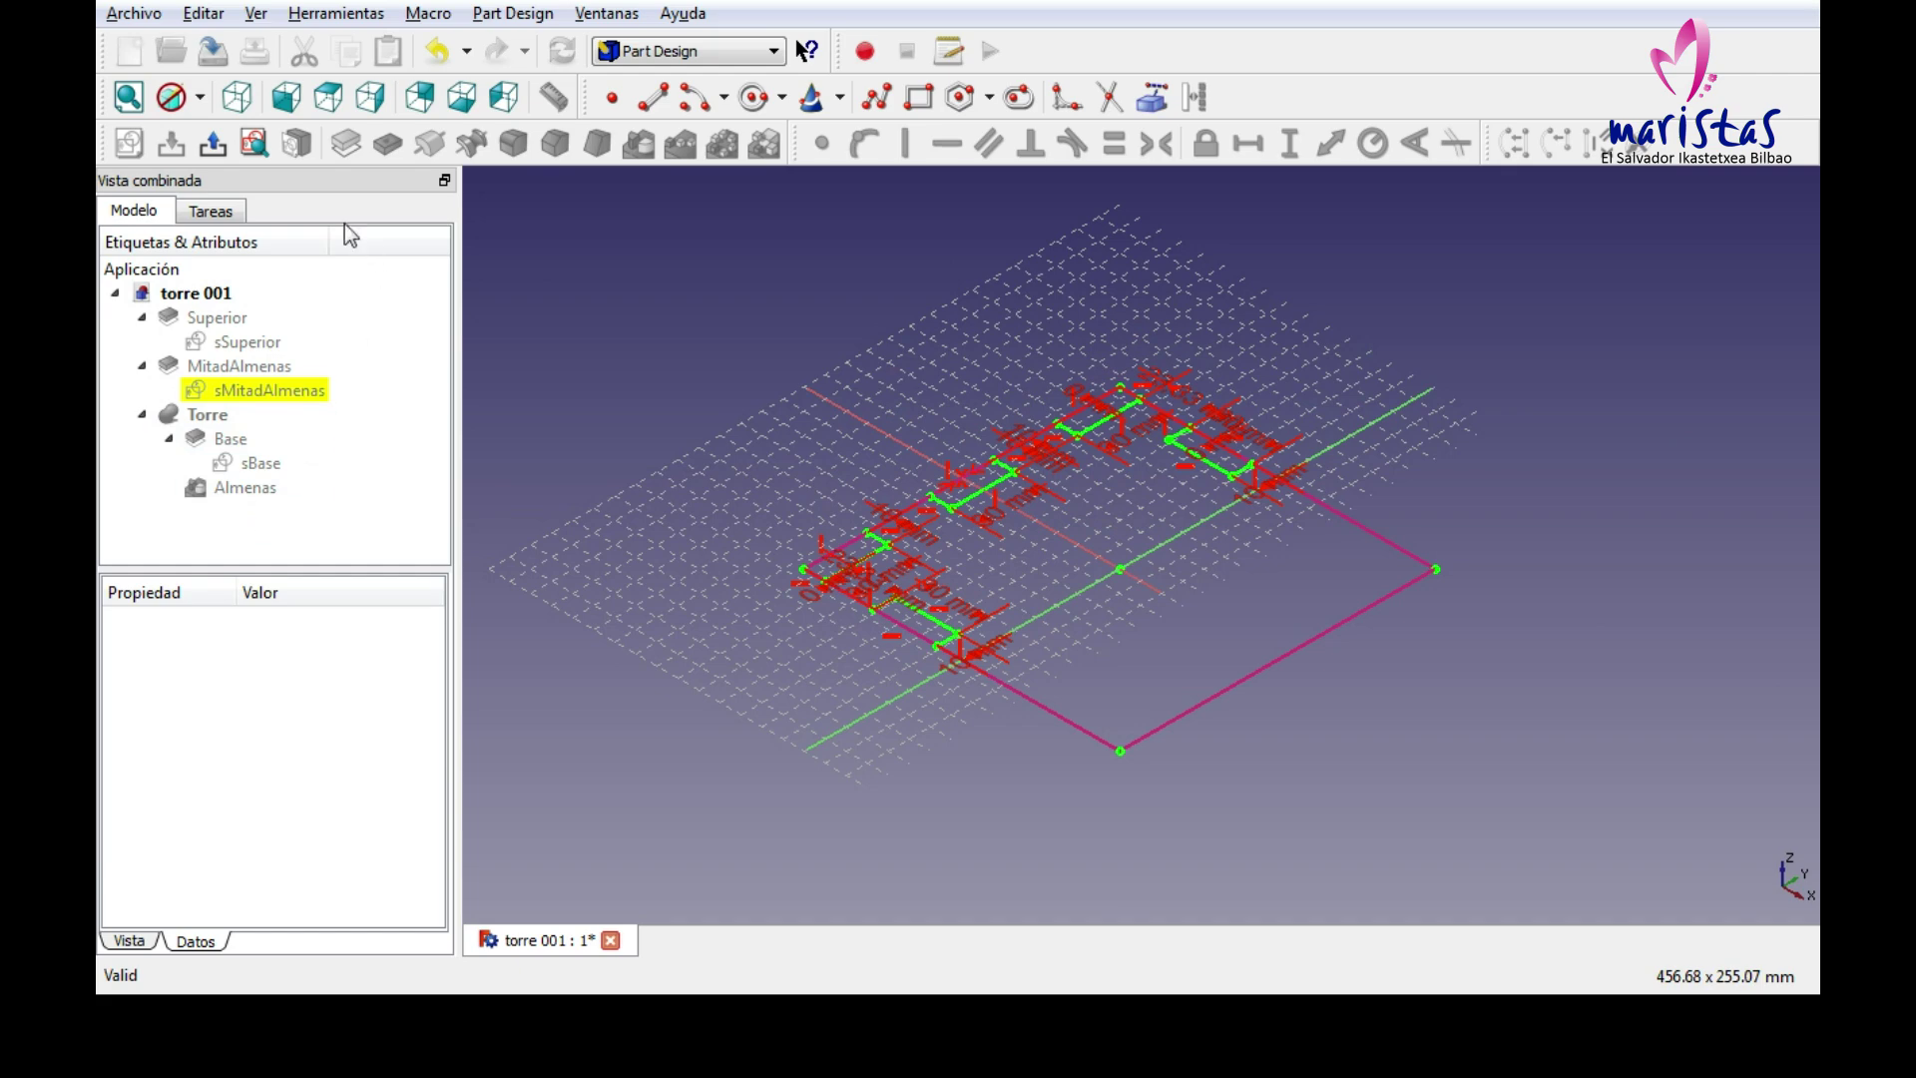
{"action": "left_click", "coordinate": [212, 210]}
{"action": "left_click", "coordinate": [245, 266]}
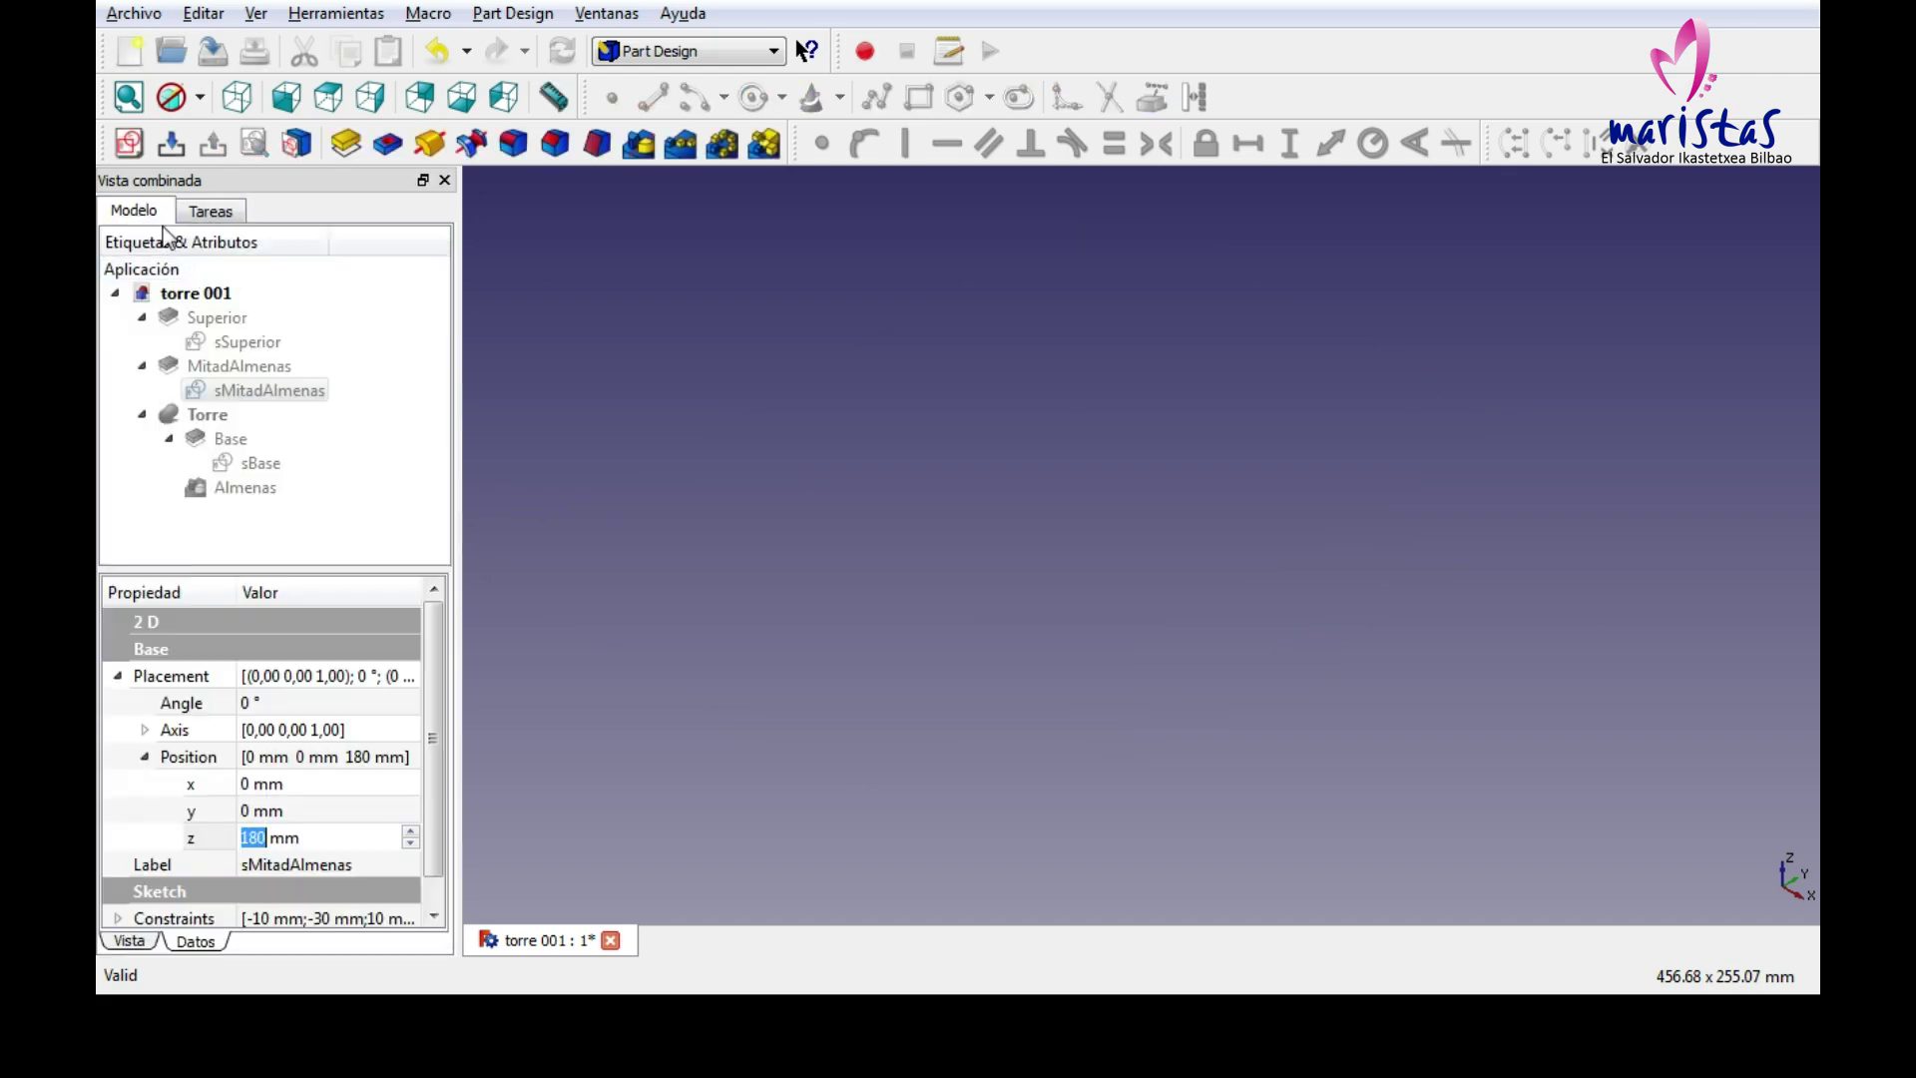
{"action": "left_click", "coordinate": [206, 415]}
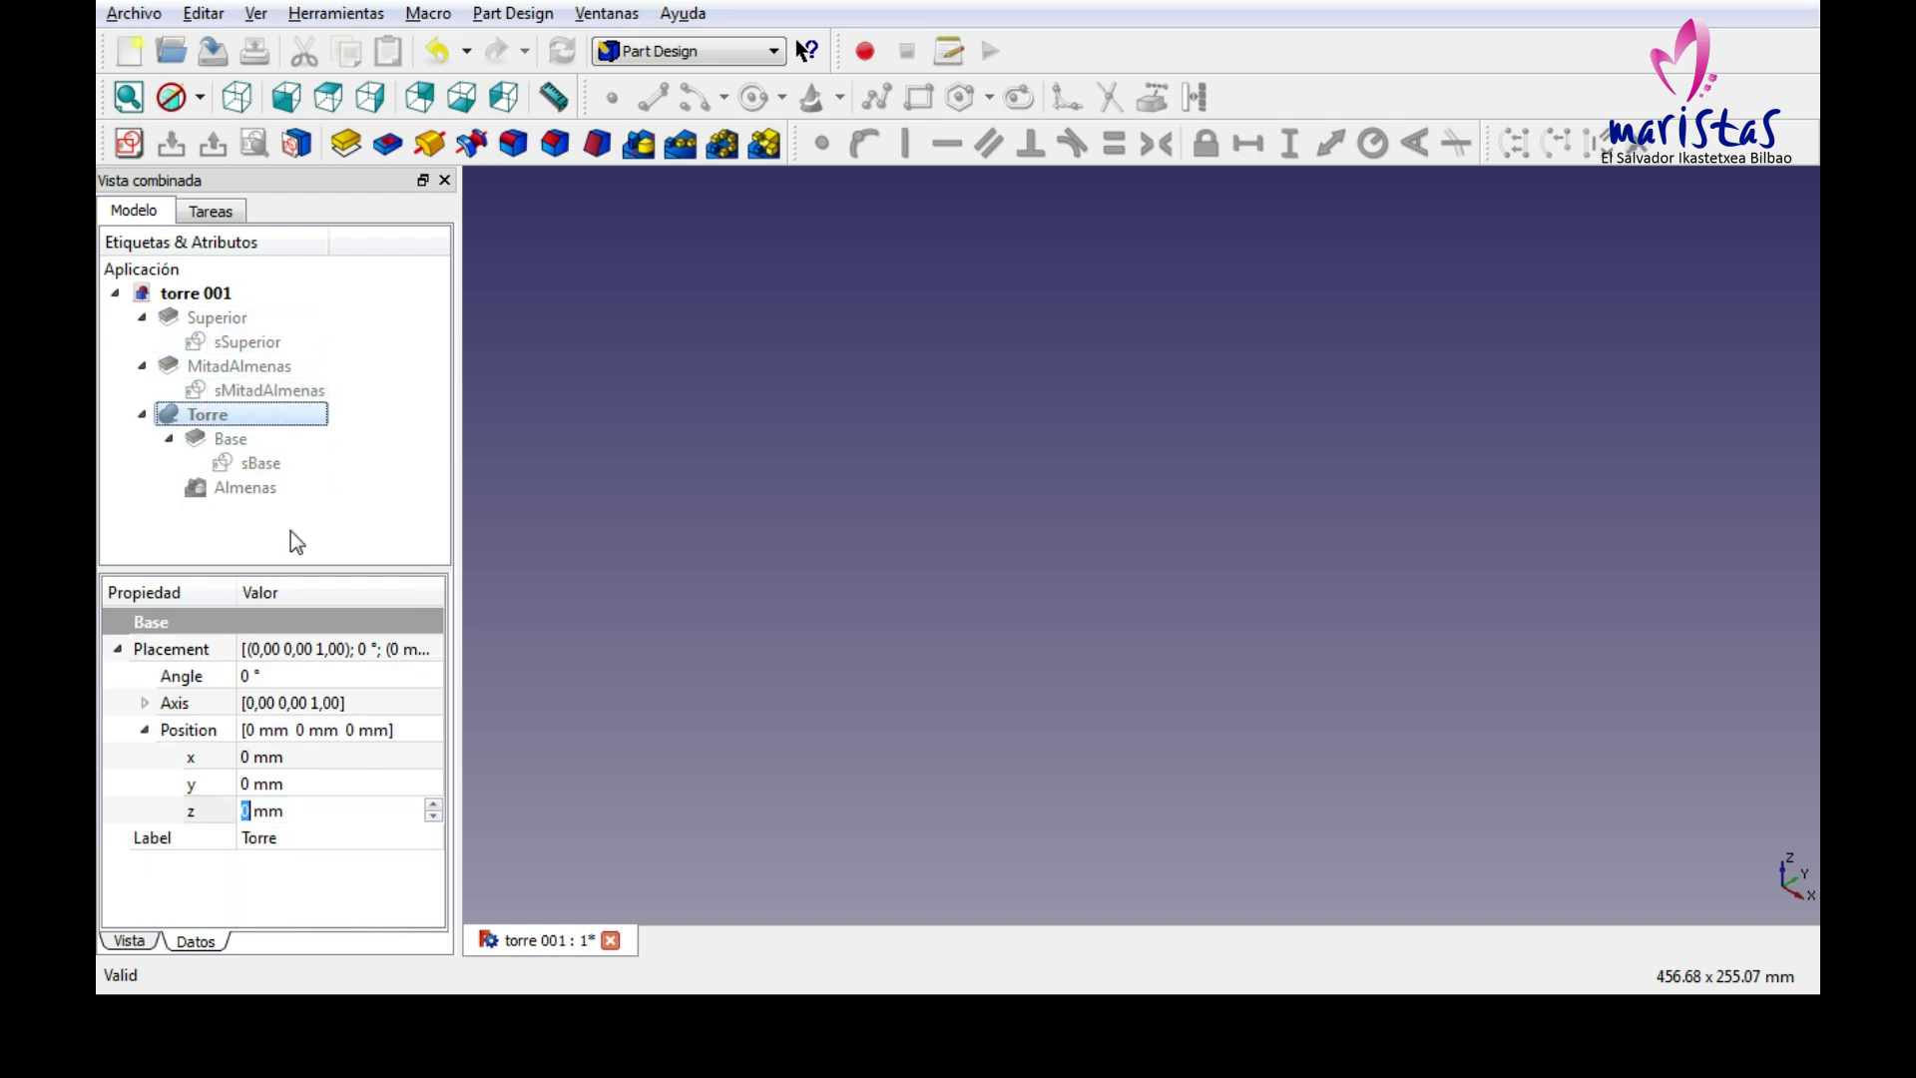
{"action": "key", "text": "space"}
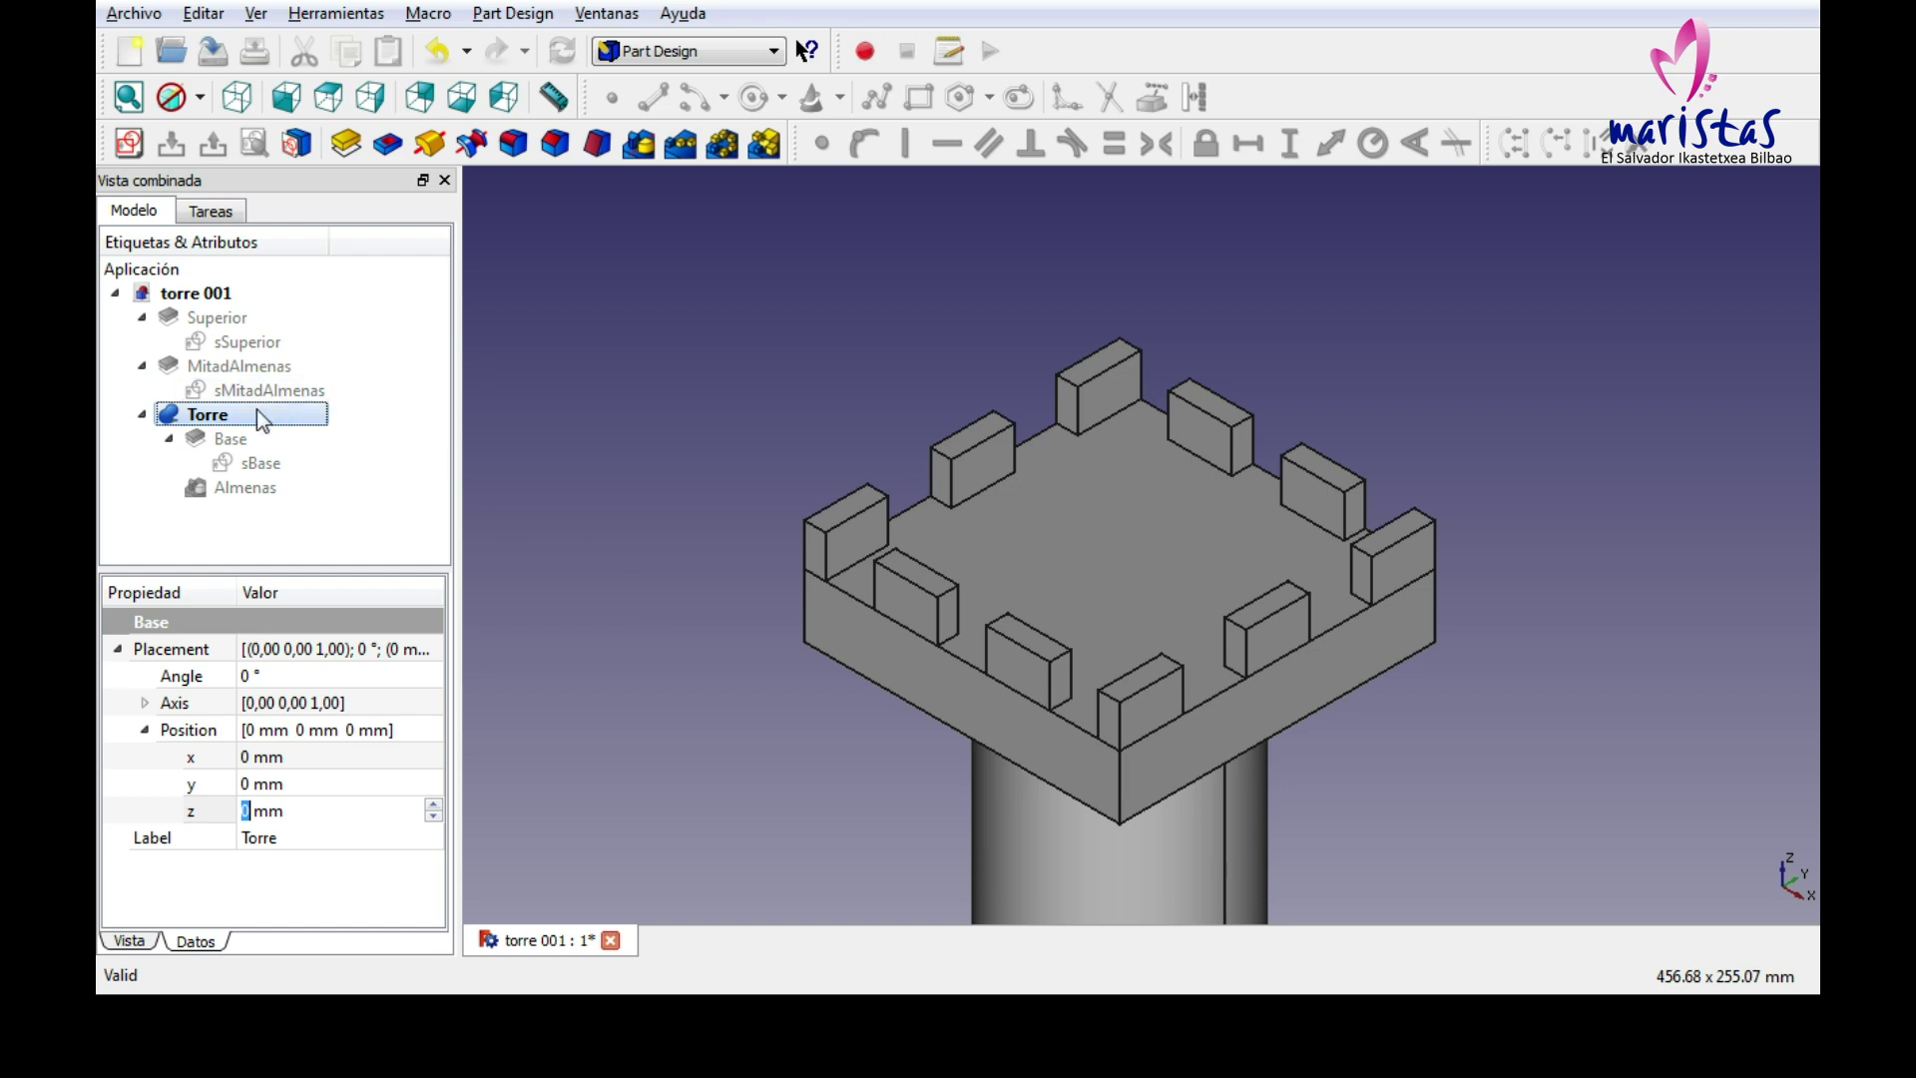
Show and hide Superior and MitadAlmenas to examine how these intermediate solids overlap the fused Torre.
{"action": "left_click", "coordinate": [224, 320]}
{"action": "key", "text": "space"}
{"action": "left_click", "coordinate": [209, 417]}
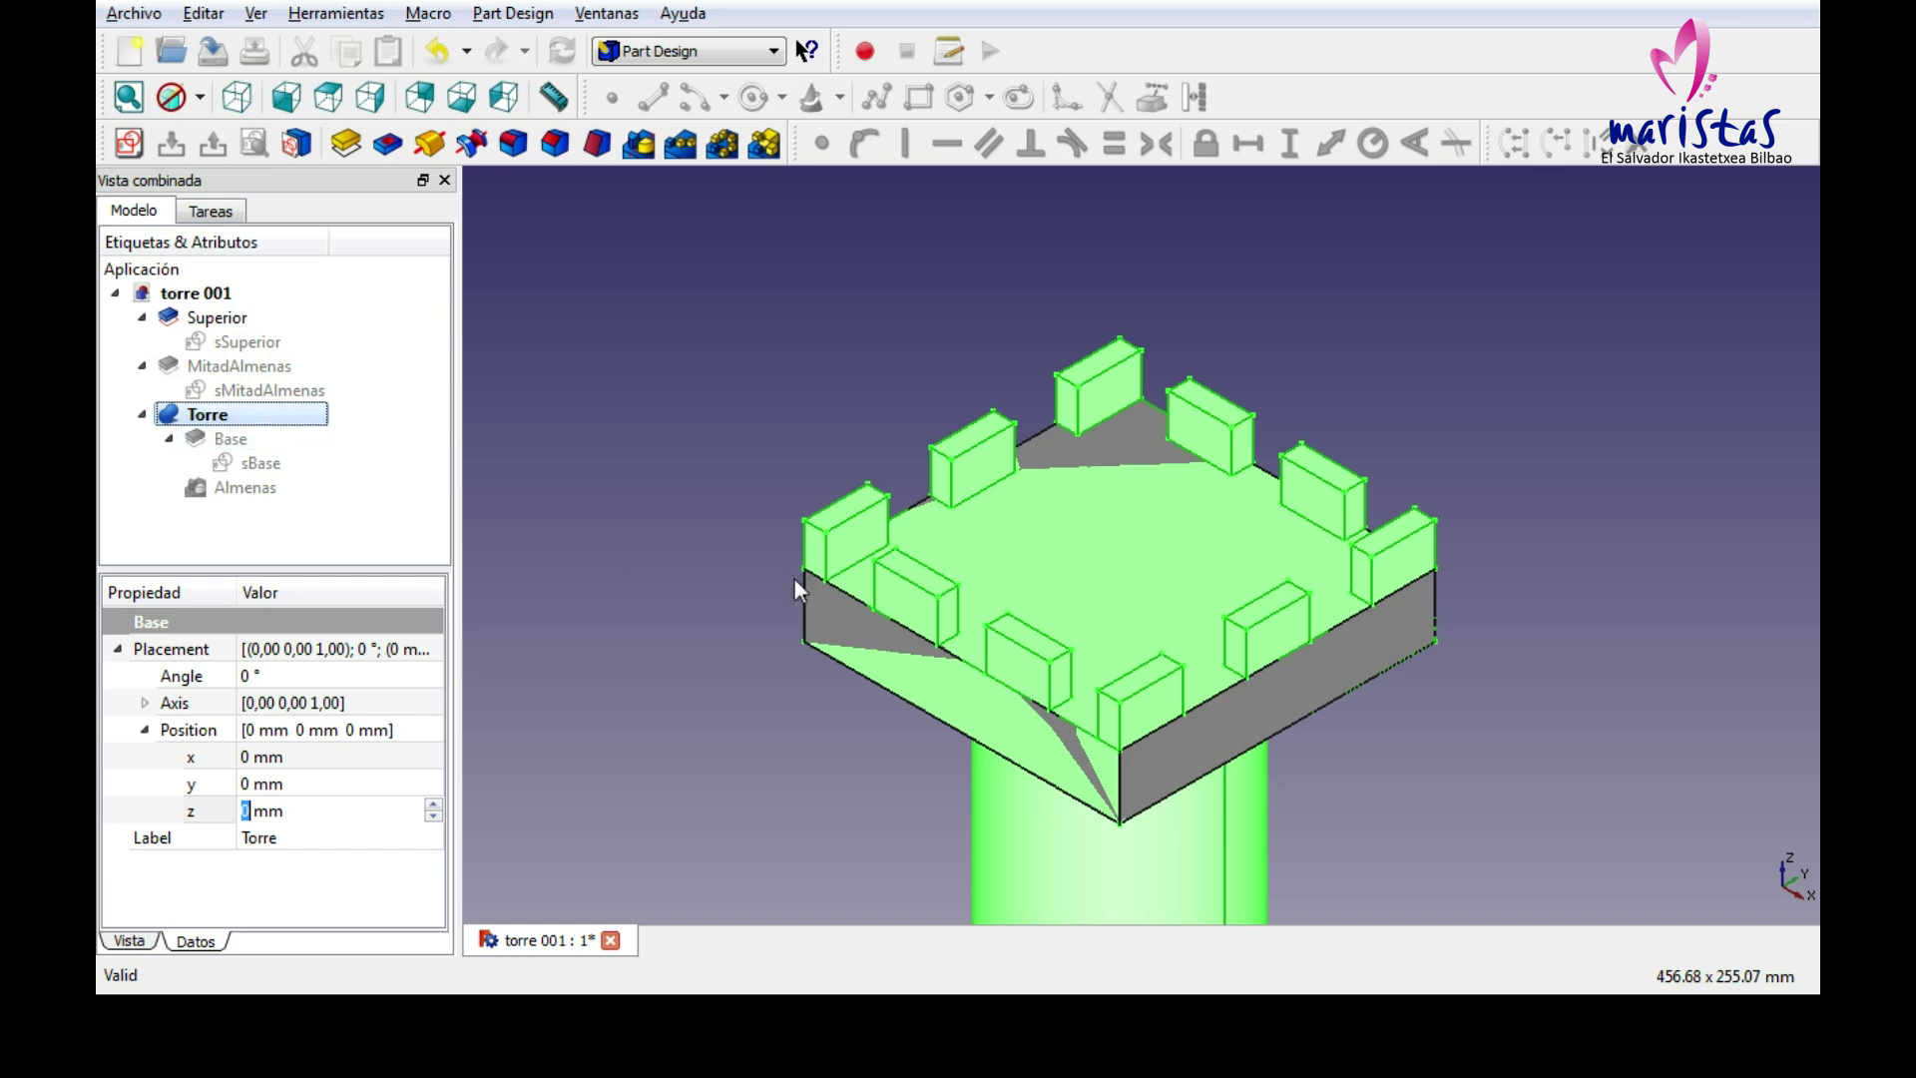
{"action": "left_click", "coordinate": [230, 318]}
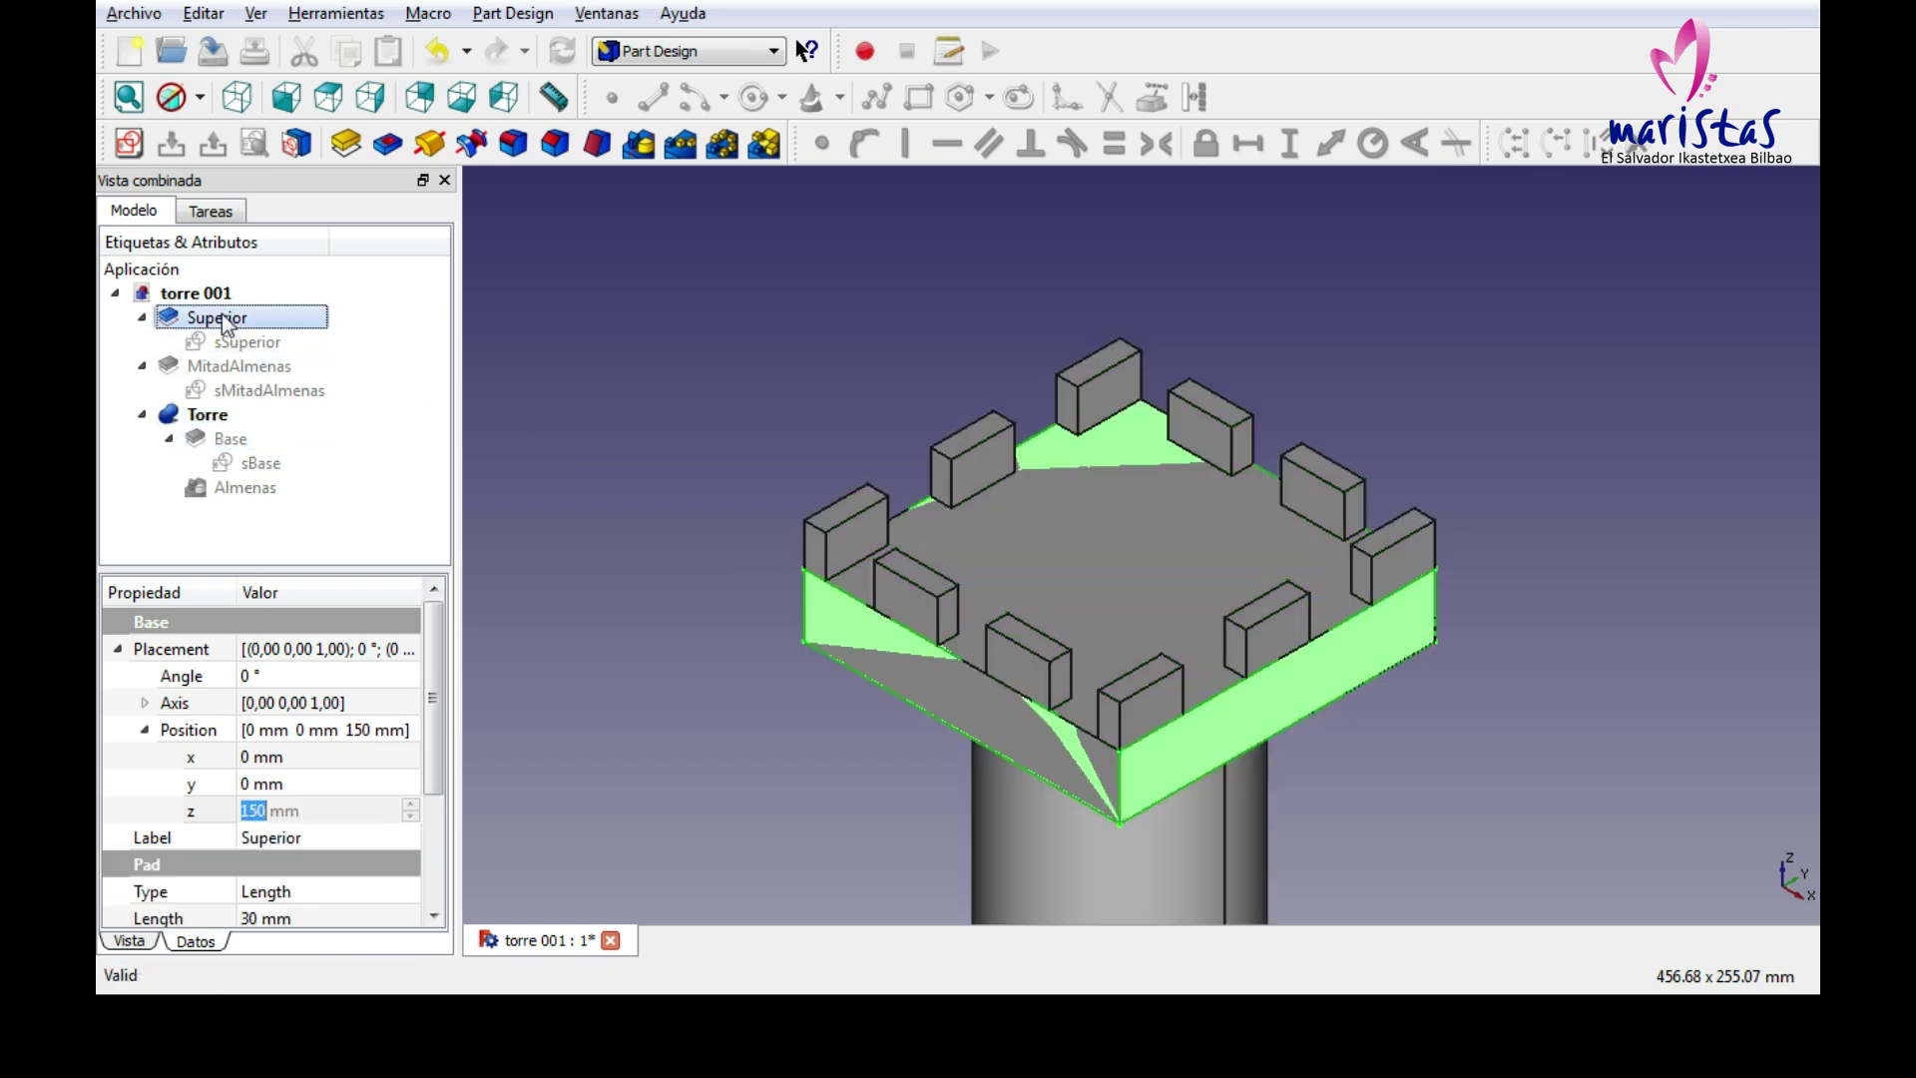
{"action": "key", "text": "space"}
{"action": "left_click", "coordinate": [220, 368]}
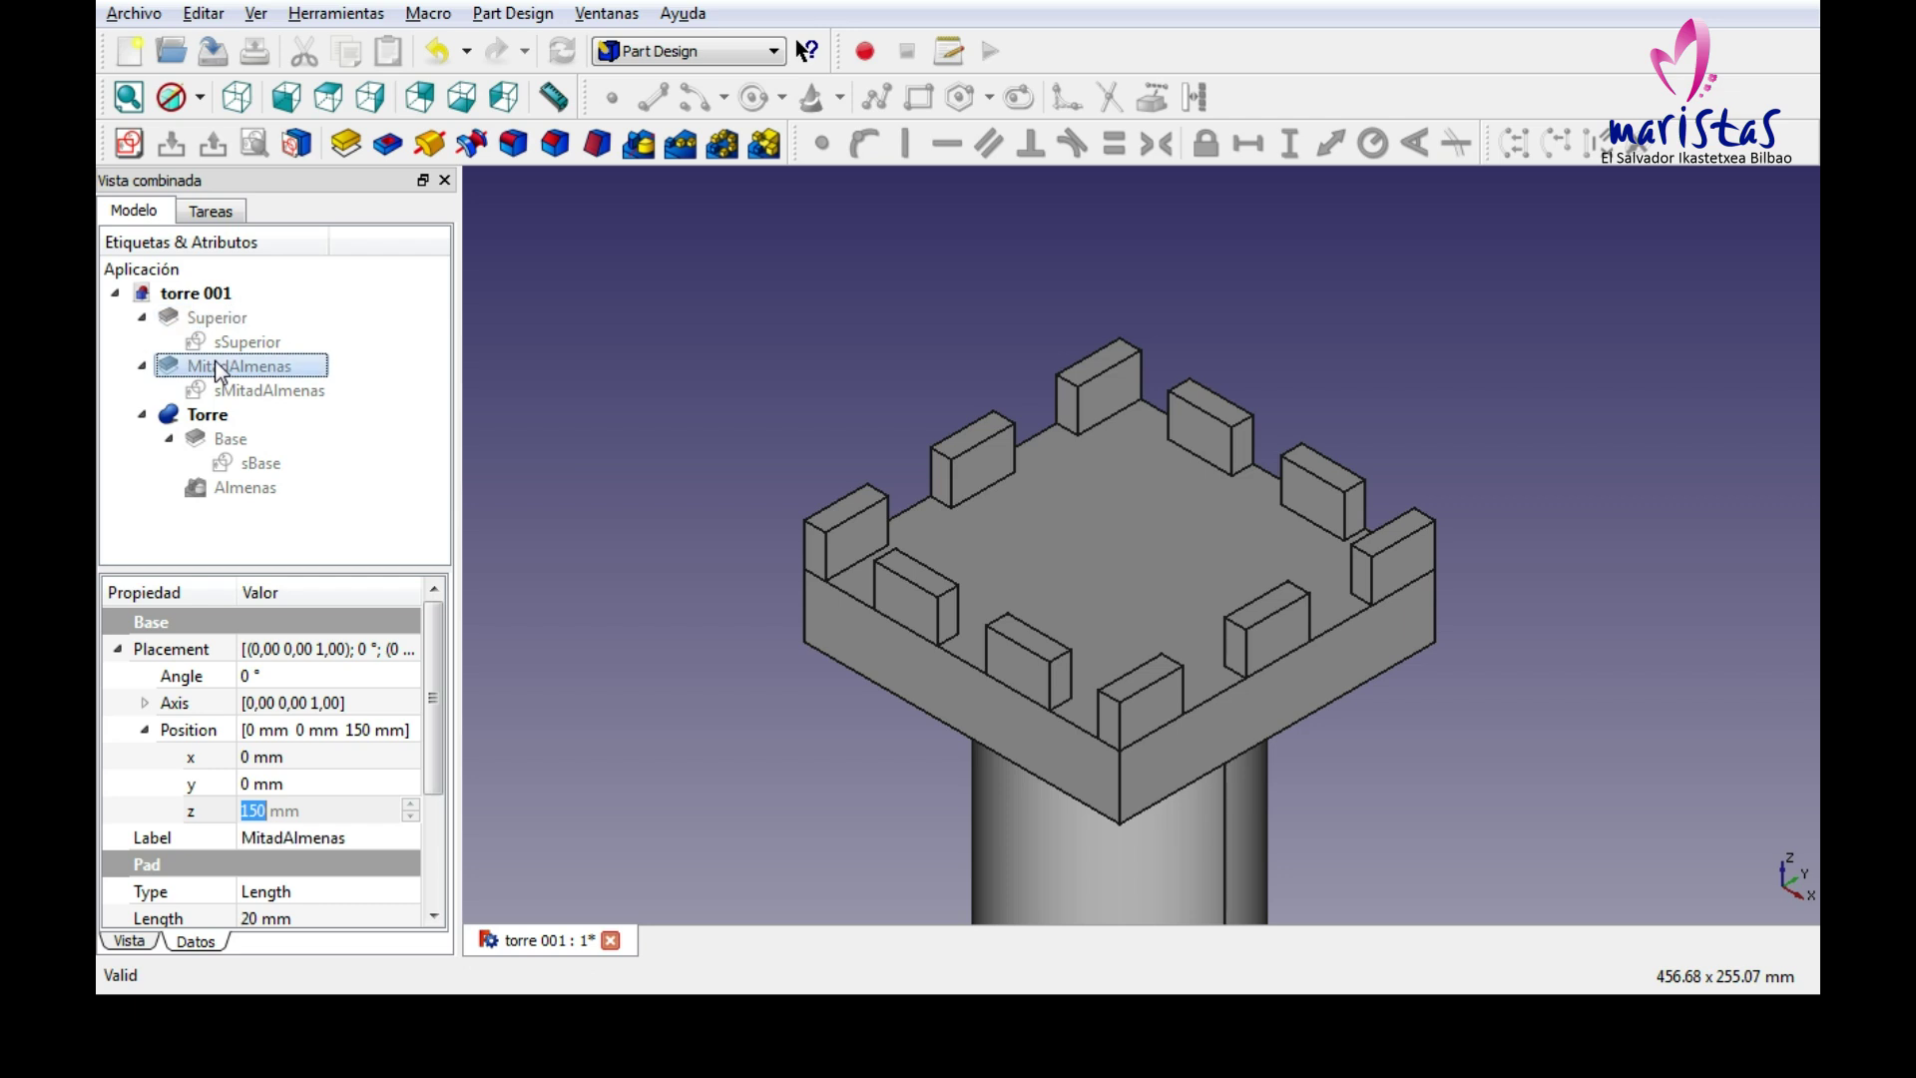
{"action": "key", "text": "space"}
{"action": "left_click", "coordinate": [217, 319]}
{"action": "key", "text": "space"}
{"action": "key", "text": "space"}
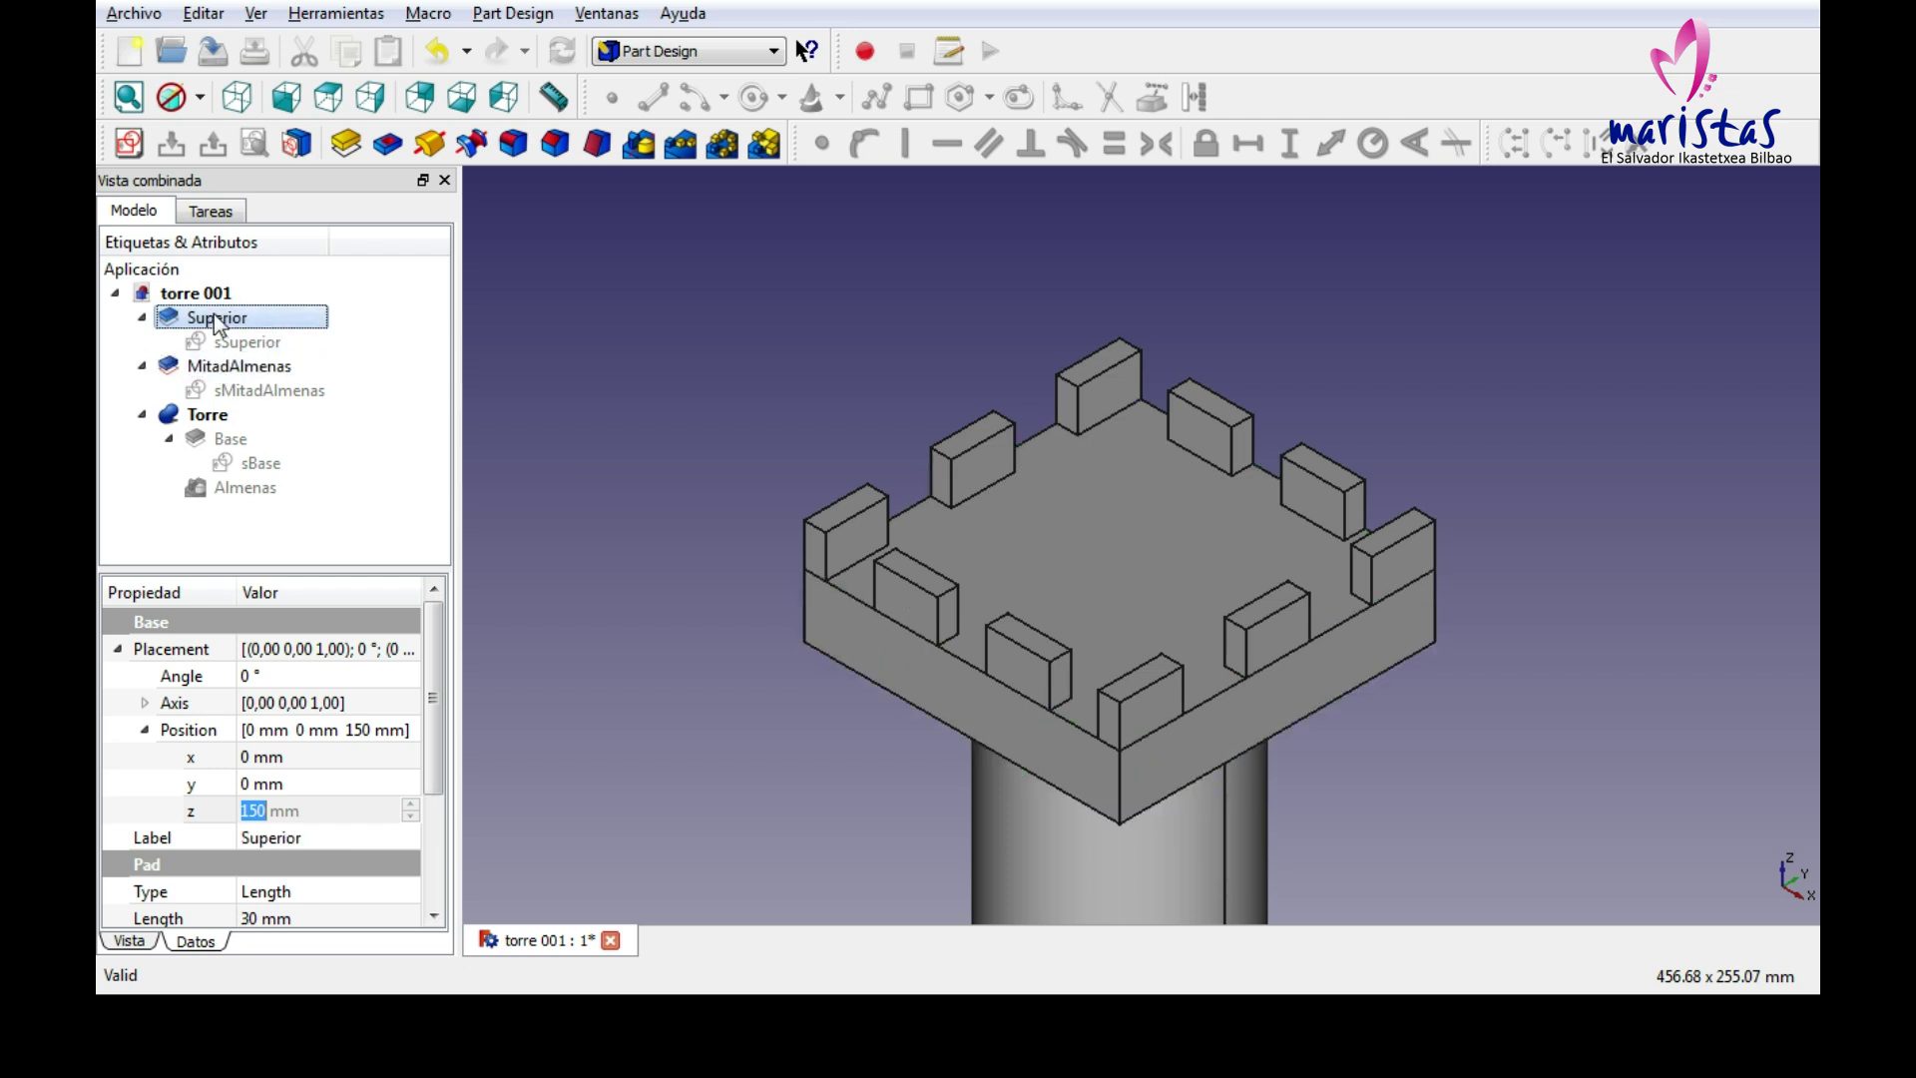
{"action": "left_click", "coordinate": [222, 366]}
{"action": "key", "text": "space"}
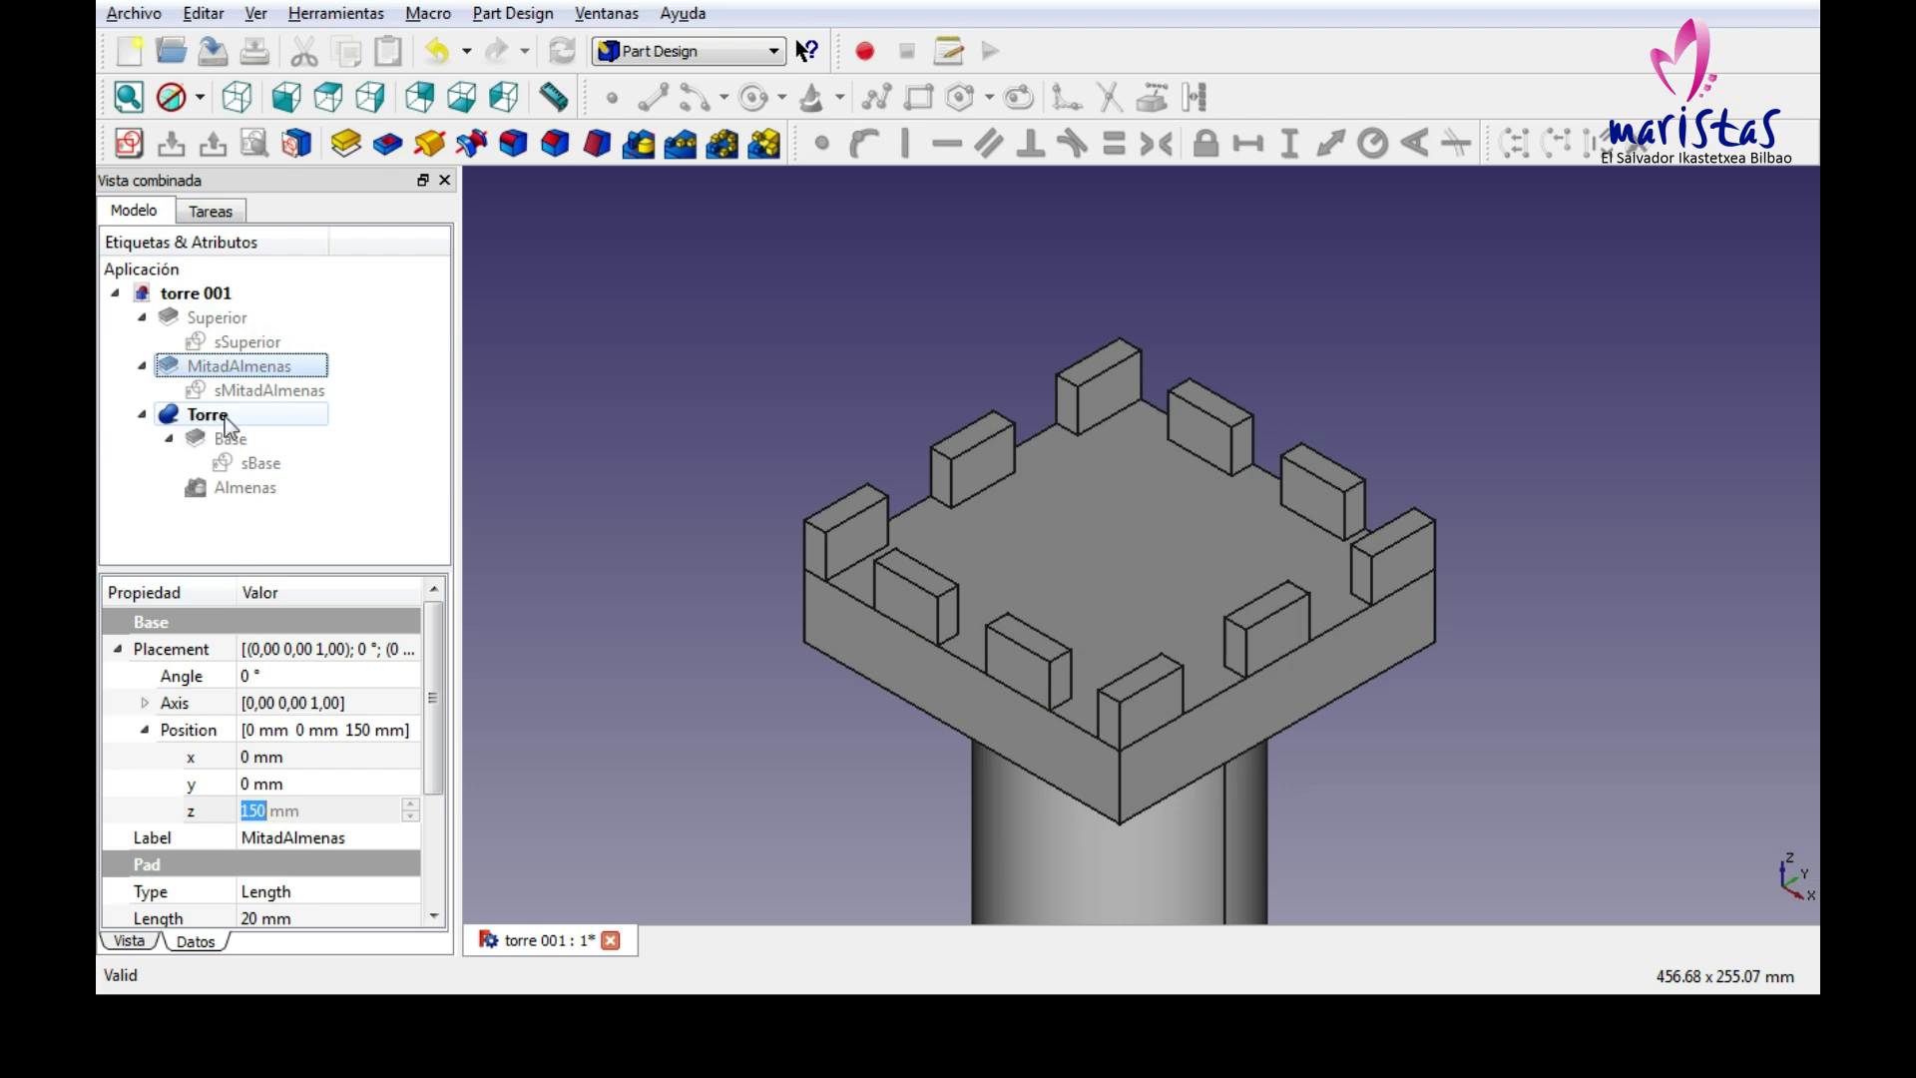
Collapse the Superior, MitadAlmenas and Torre branches of the model tree and save the document.
{"action": "left_click", "coordinate": [142, 318]}
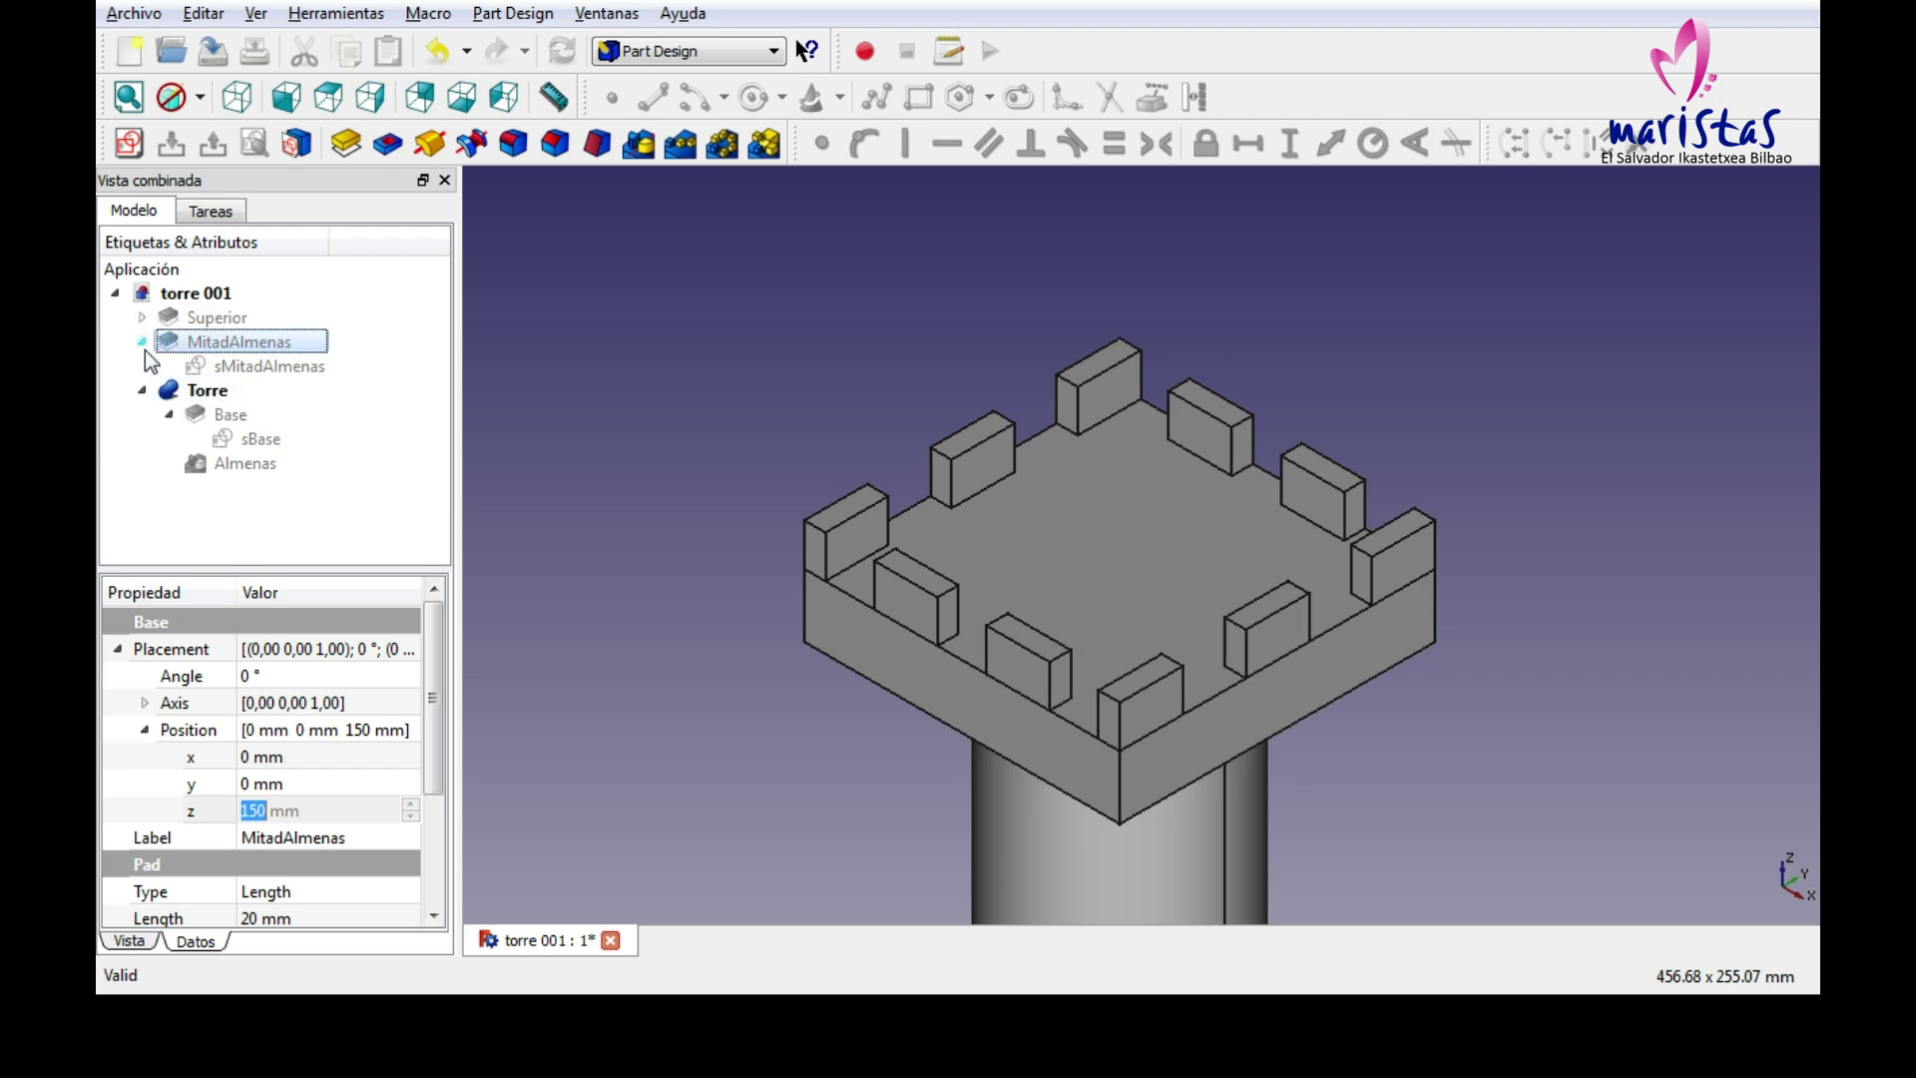
{"action": "left_click", "coordinate": [142, 342]}
{"action": "left_click", "coordinate": [142, 366]}
{"action": "middle_click_drag", "start_coordinate": [703, 624], "coordinate": [702, 557]}
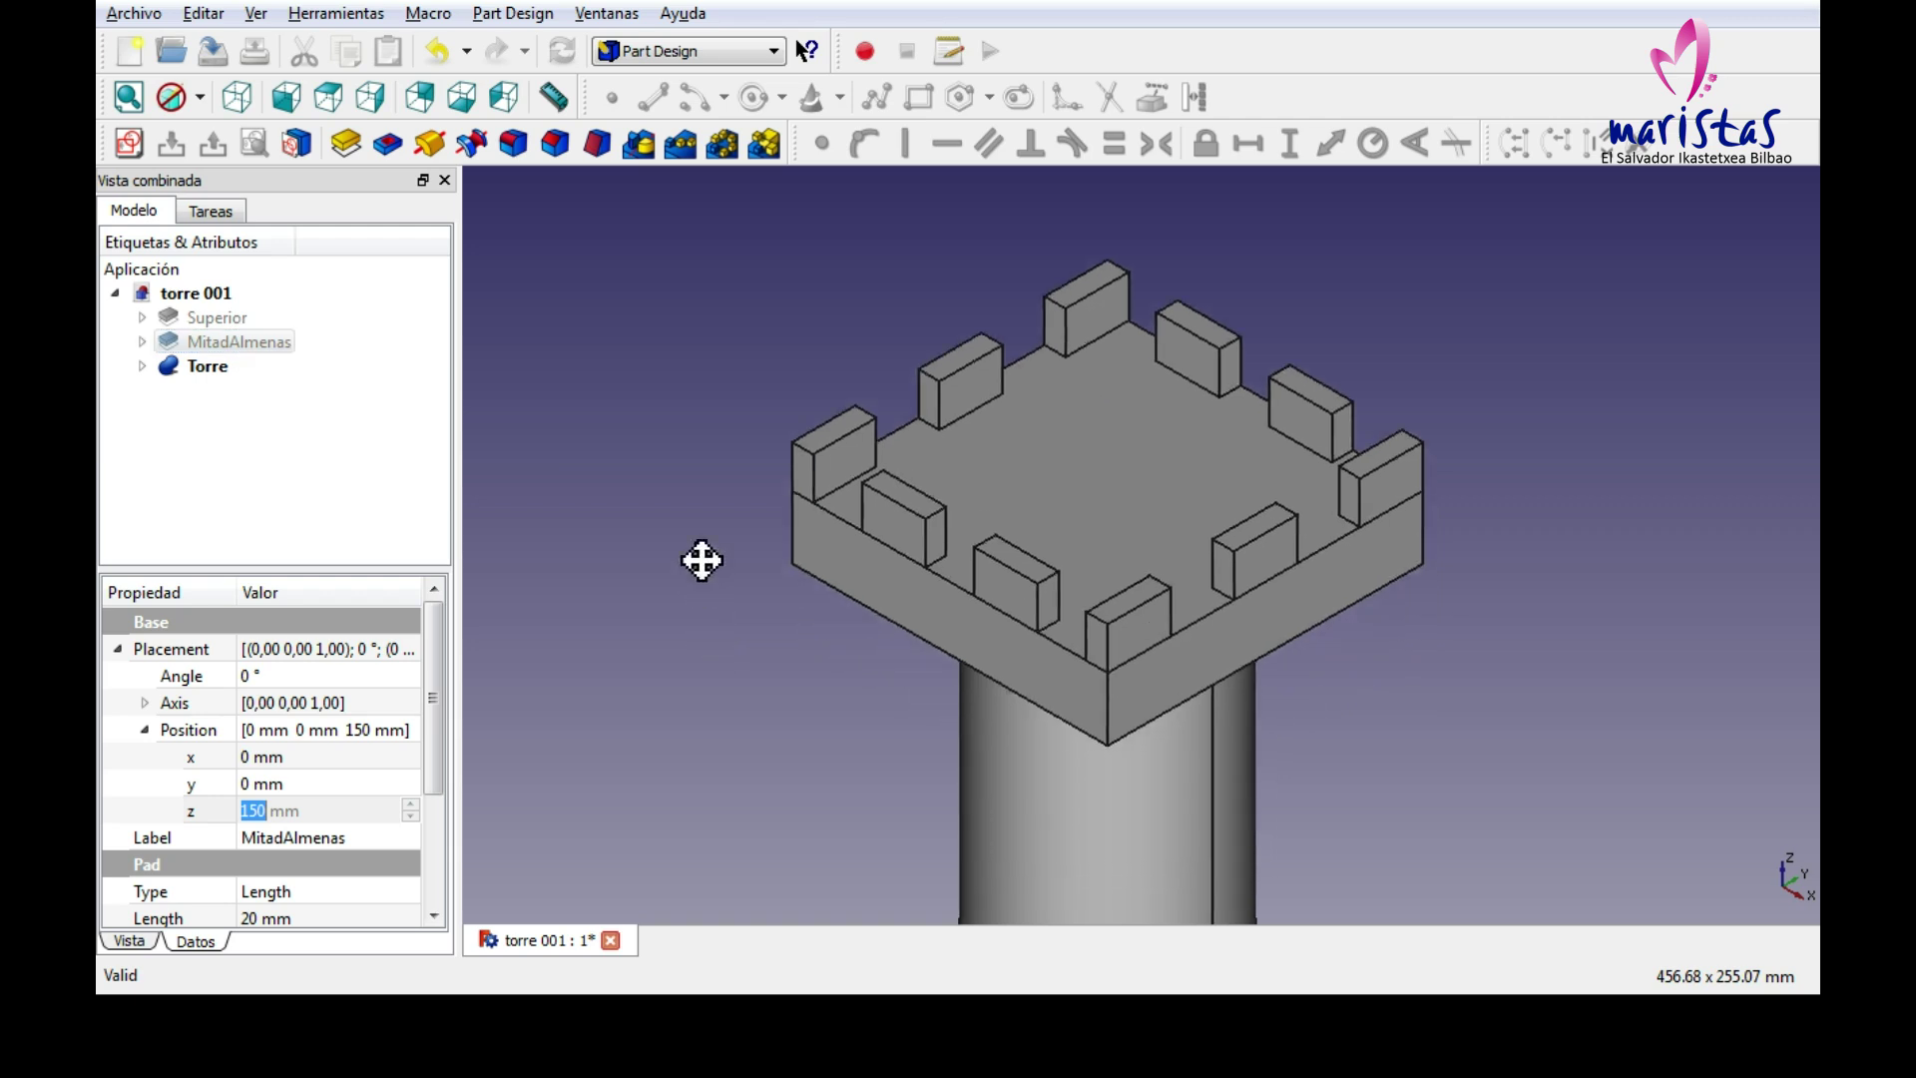
{"action": "scroll", "coordinate": [693, 505], "scroll_direction": "down", "scroll_amount": 2}
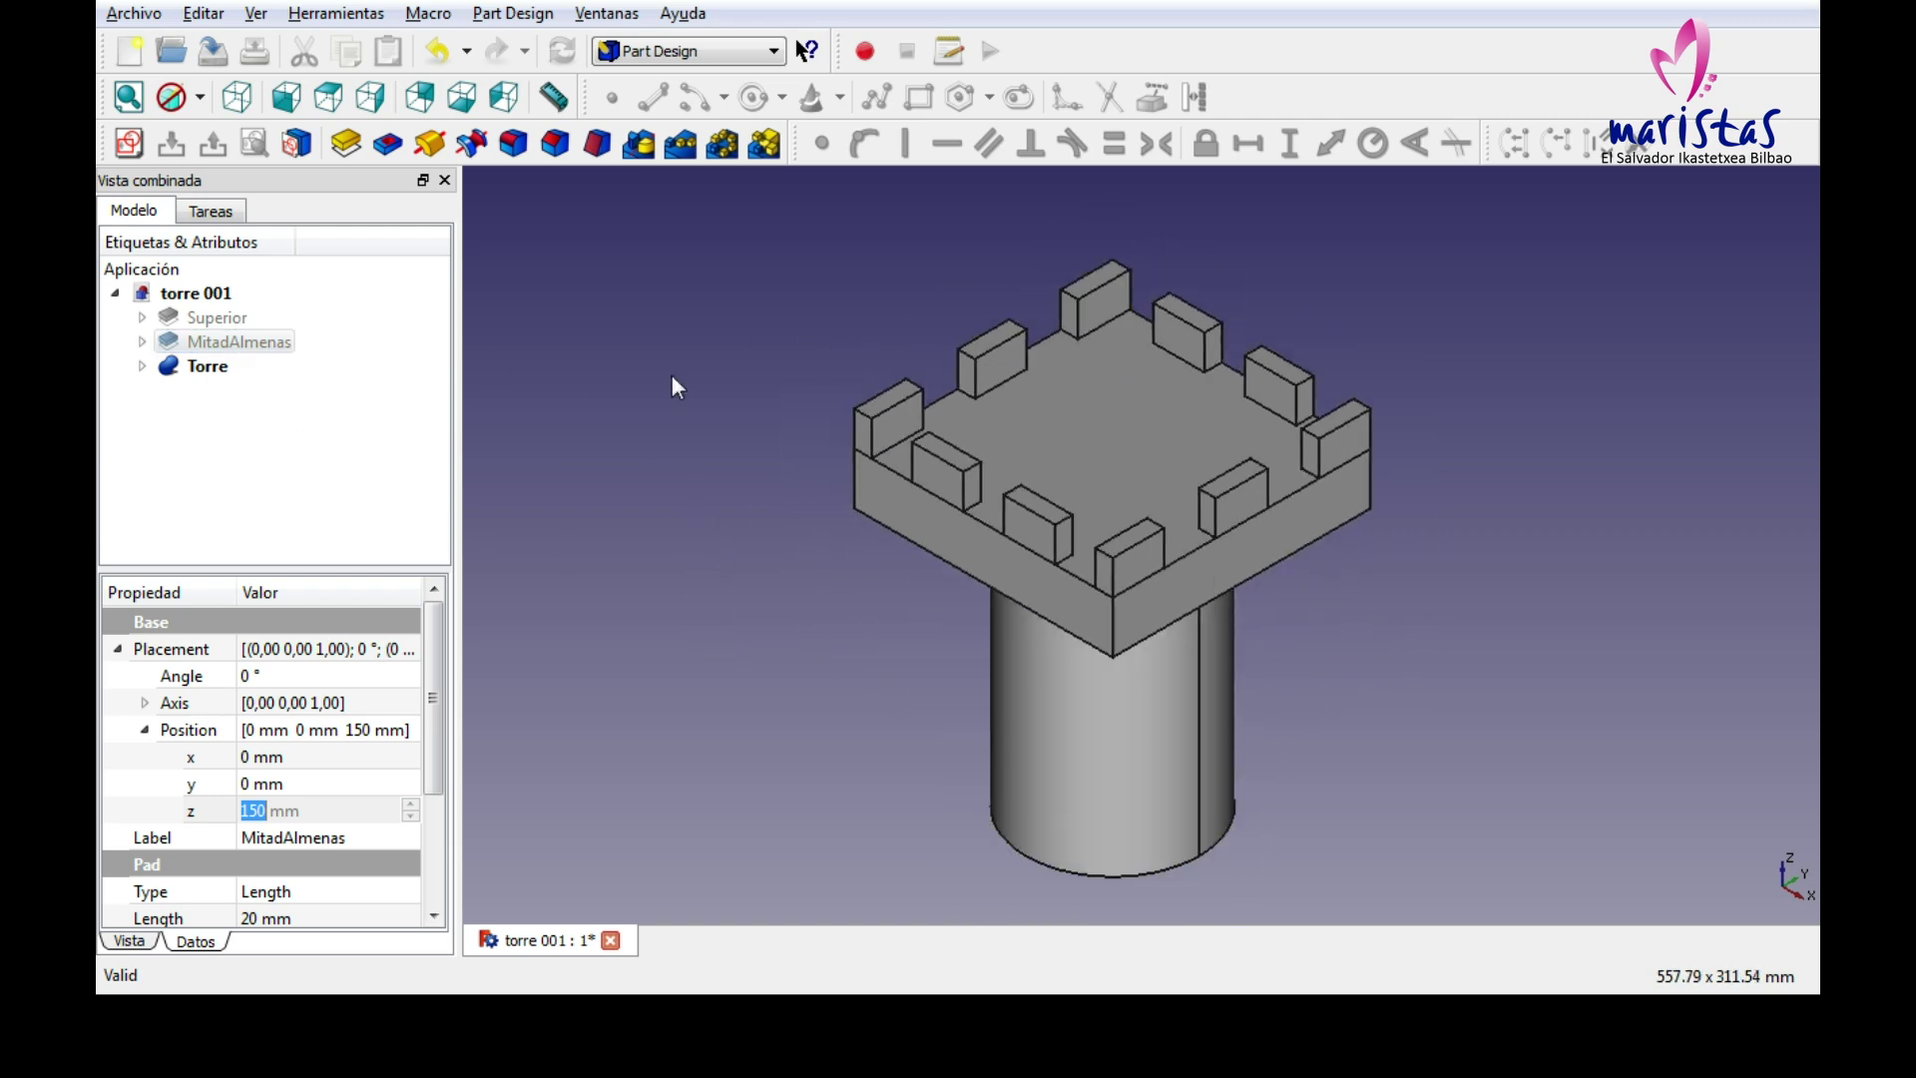
{"action": "left_click", "coordinate": [207, 366]}
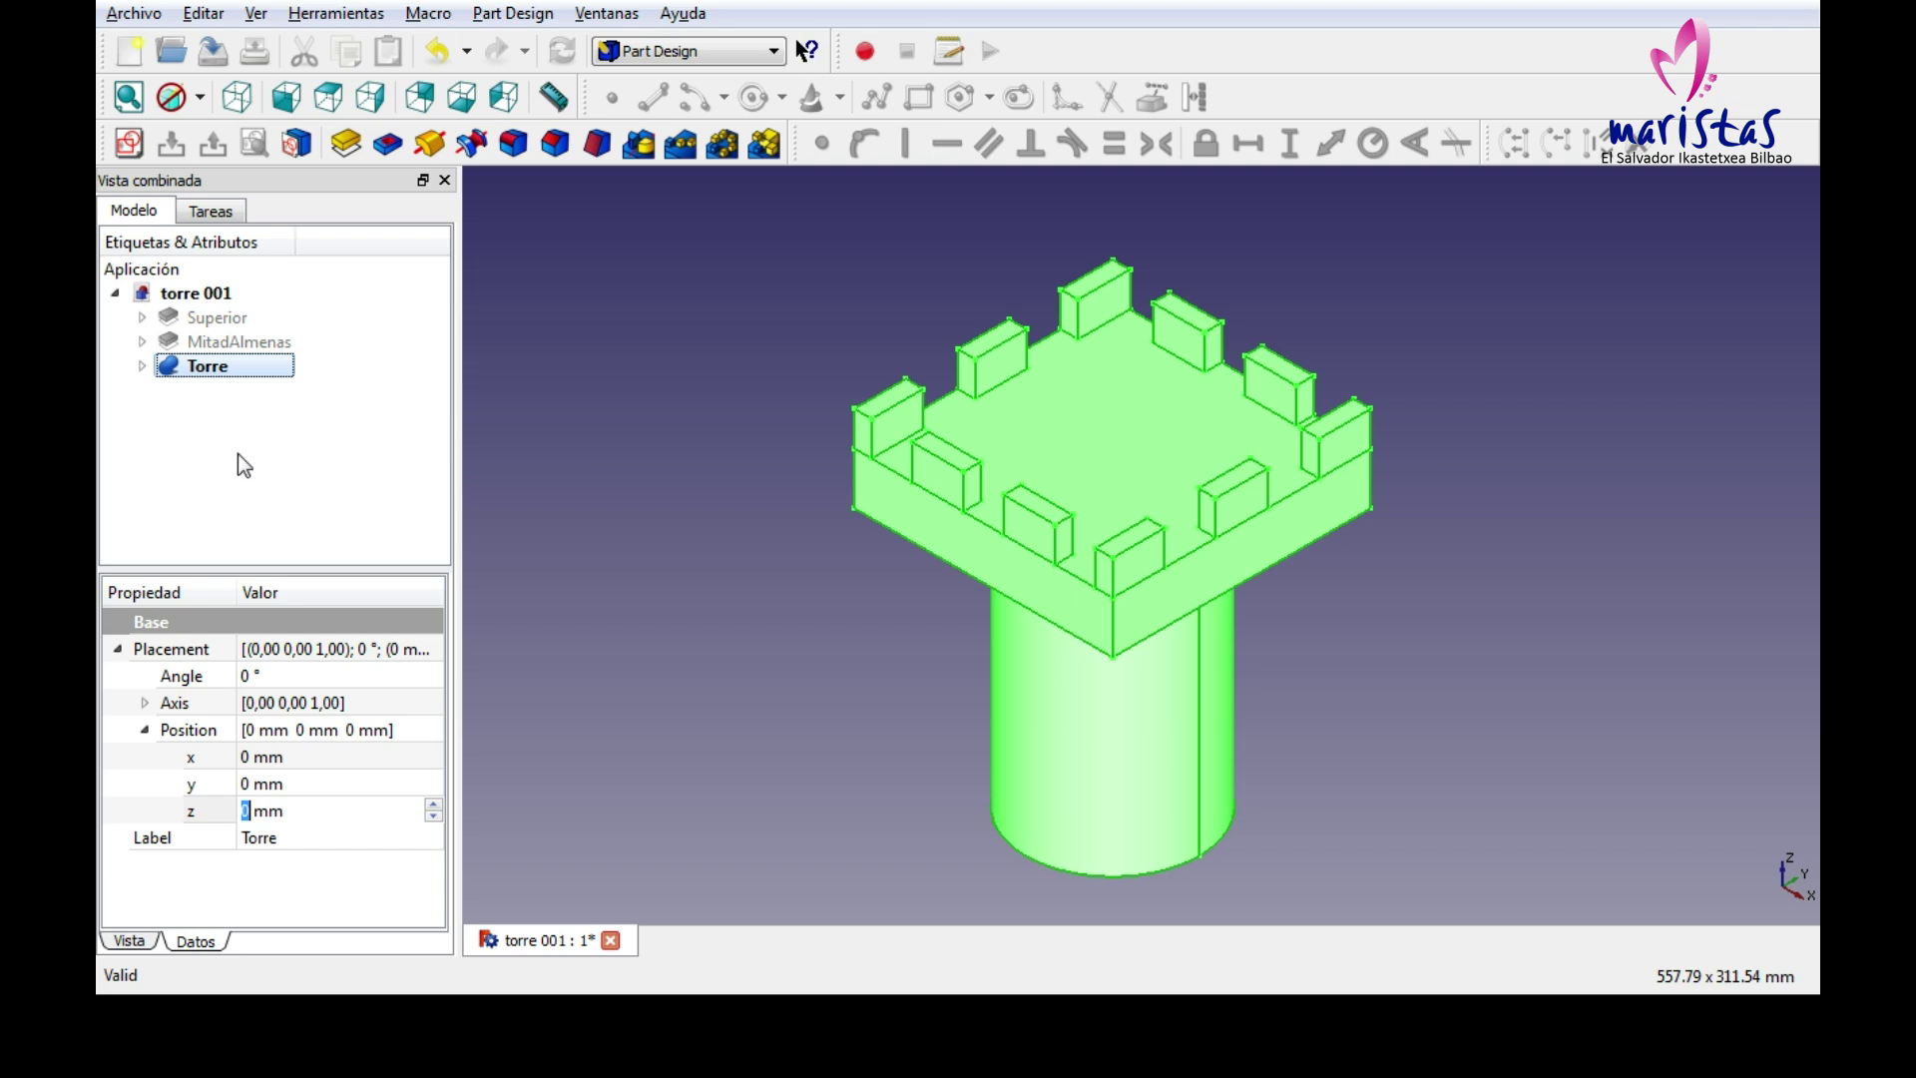
{"action": "left_click", "coordinate": [212, 51]}
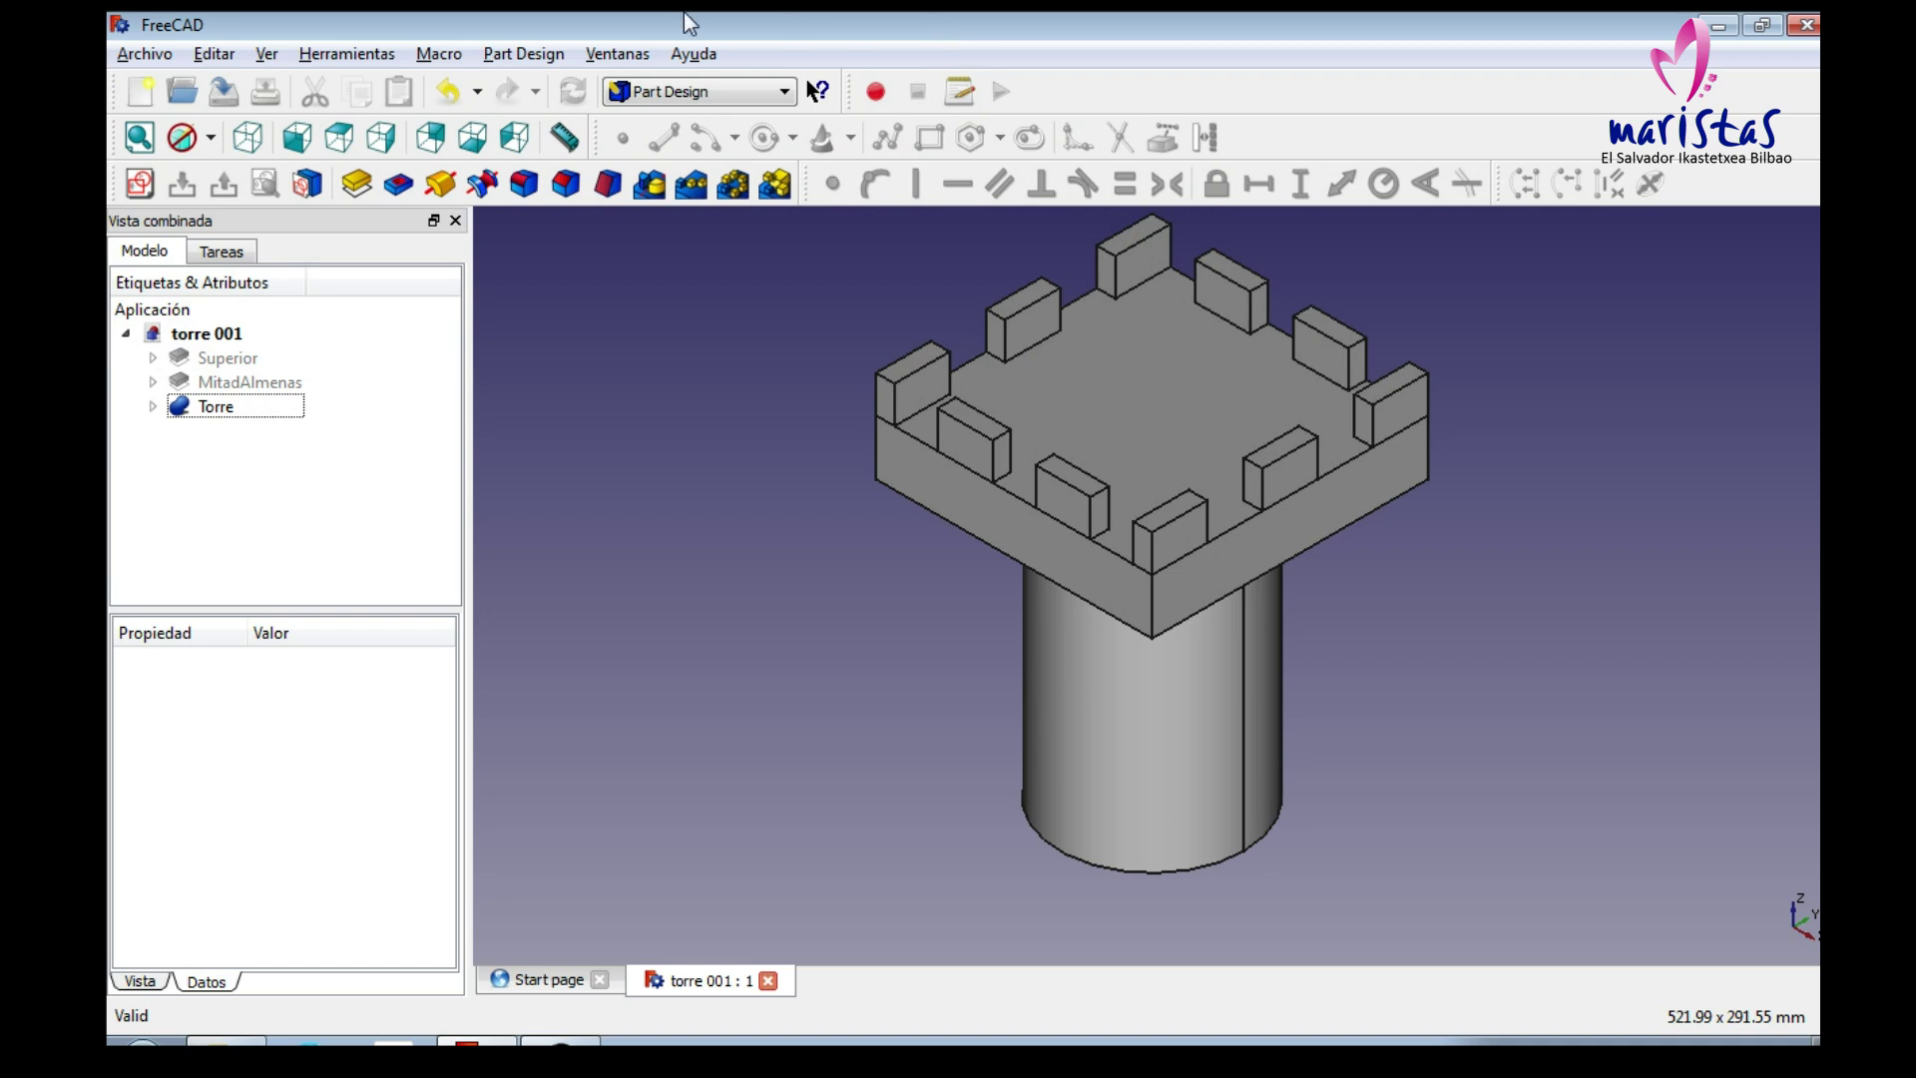
Measure the thickness of the leftmost corner merlon along its short top edge, from vertex to vertex.
{"action": "left_click", "coordinate": [565, 138]}
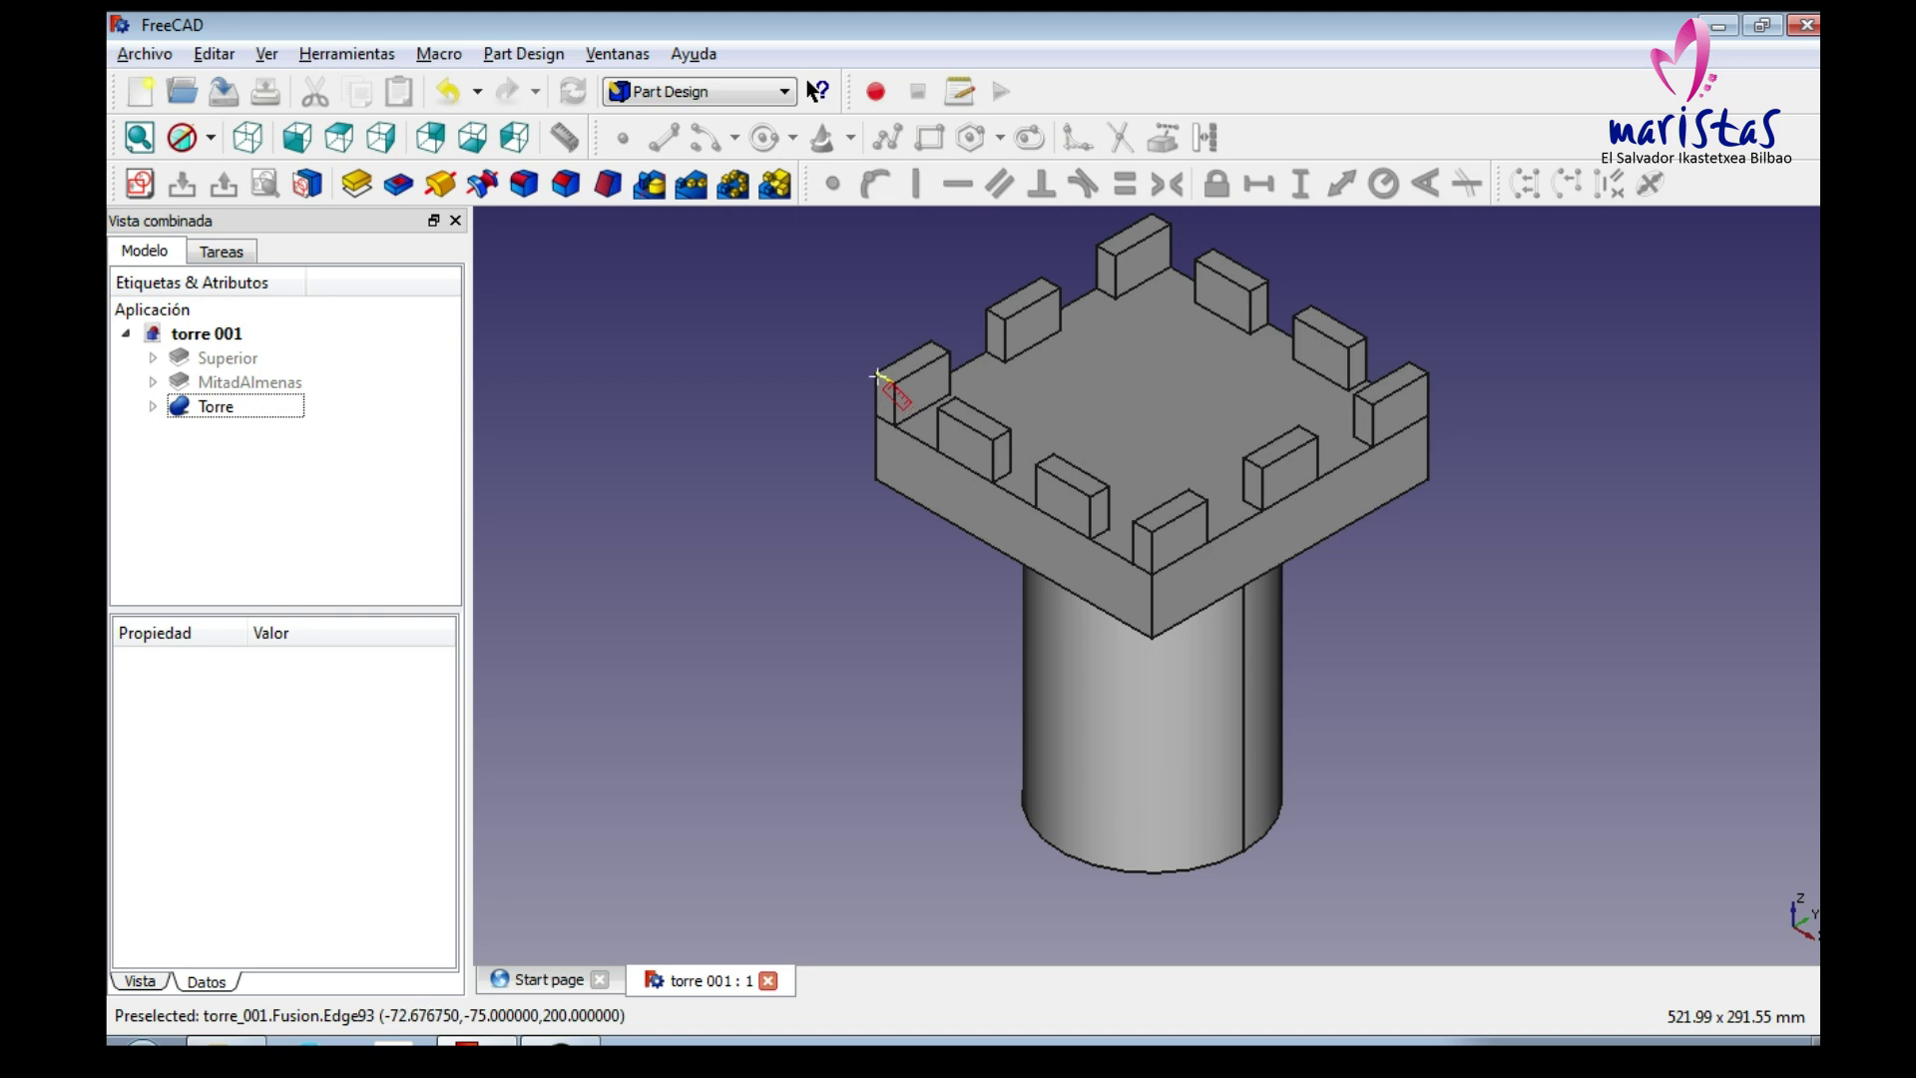
{"action": "scroll", "coordinate": [879, 376], "scroll_direction": "up", "scroll_amount": 5}
{"action": "middle_click_drag", "start_coordinate": [799, 261], "coordinate": [1005, 558]}
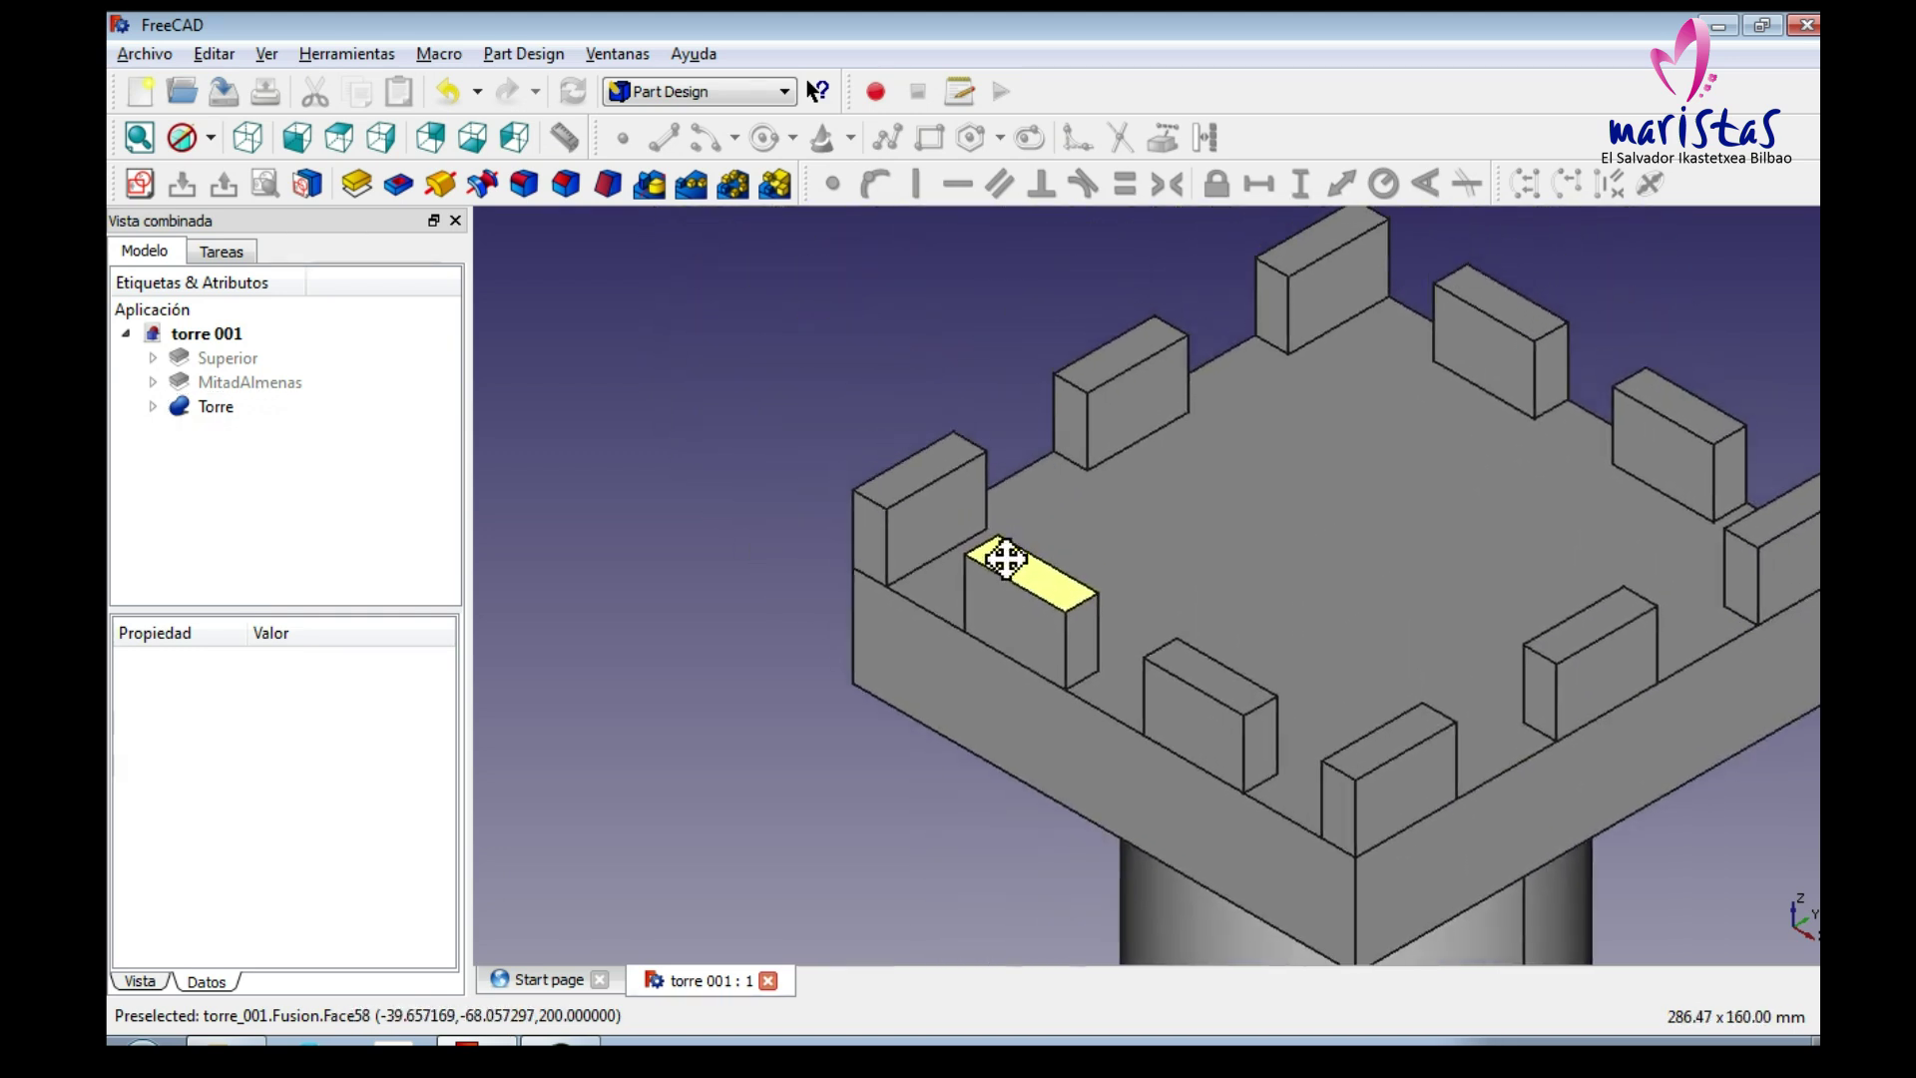
{"action": "left_click", "coordinate": [566, 139]}
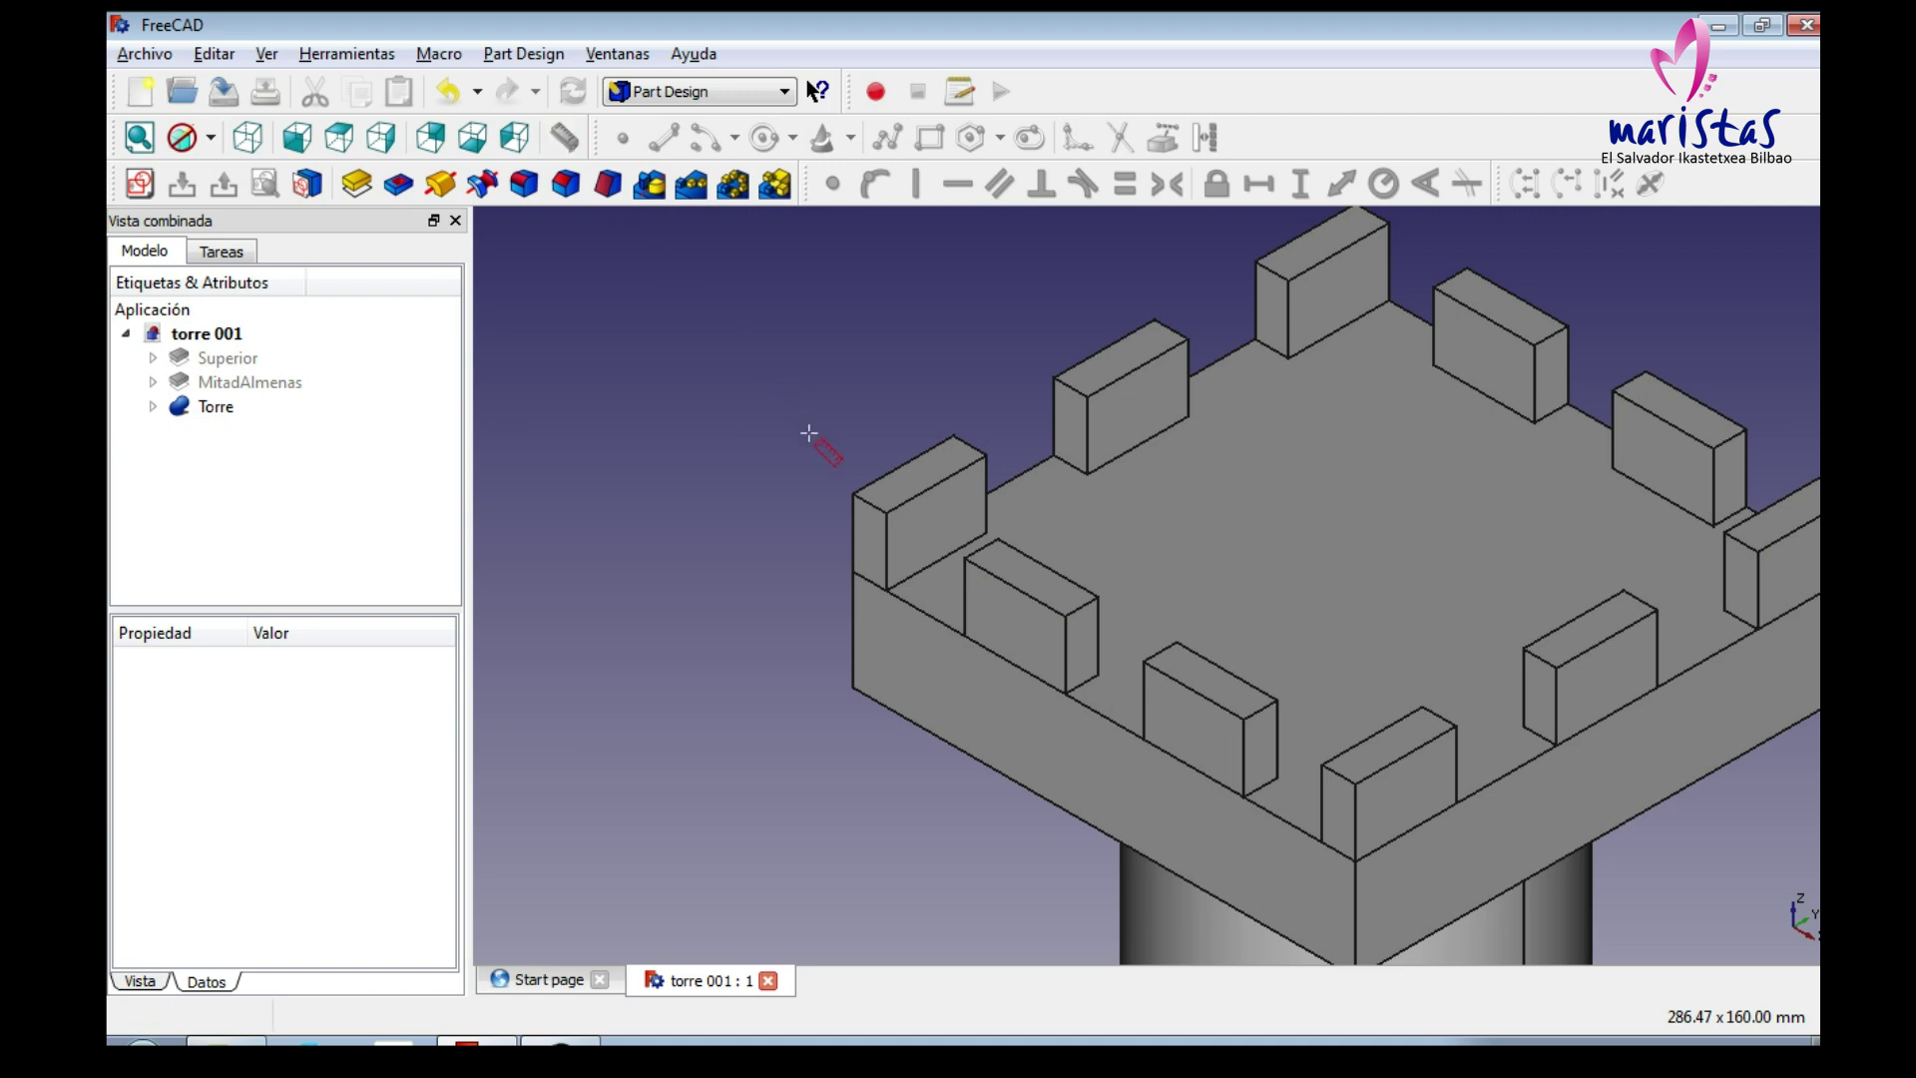
{"action": "left_click", "coordinate": [849, 493]}
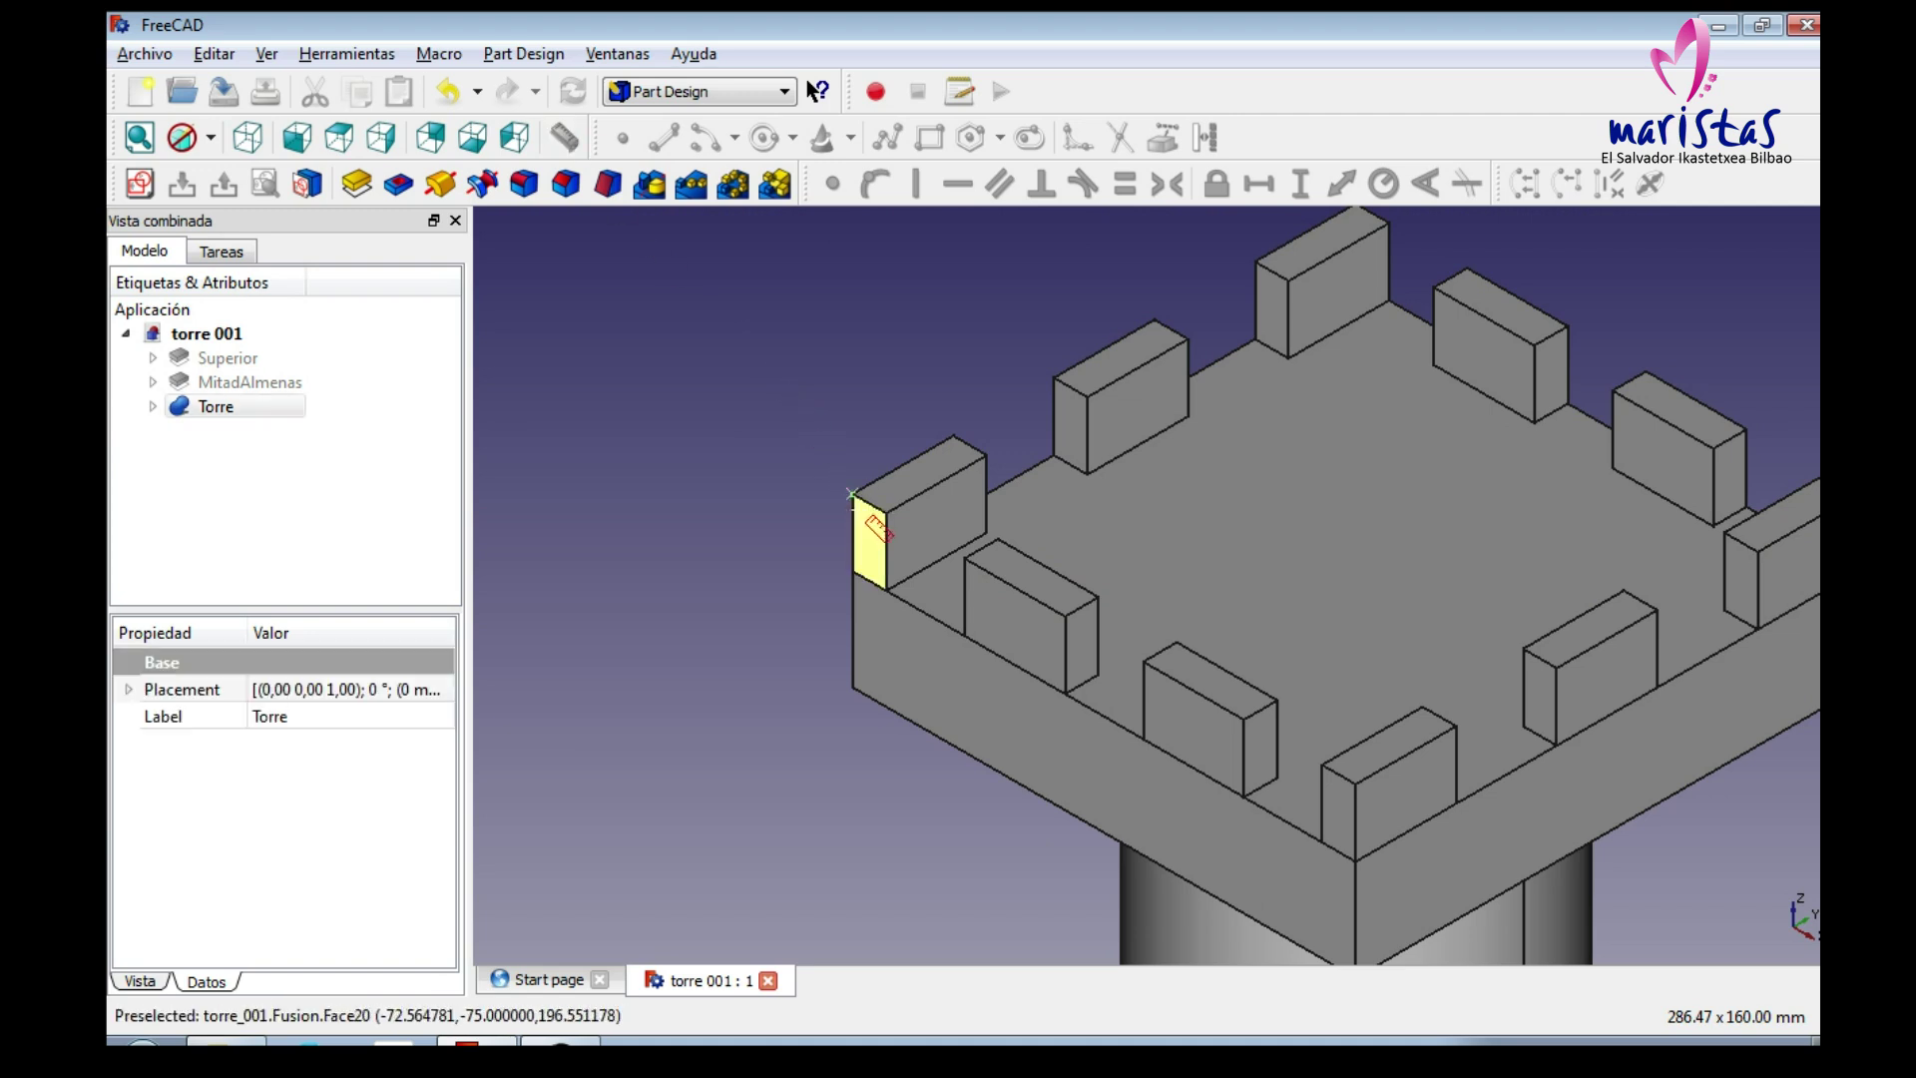
{"action": "left_click", "coordinate": [887, 513]}
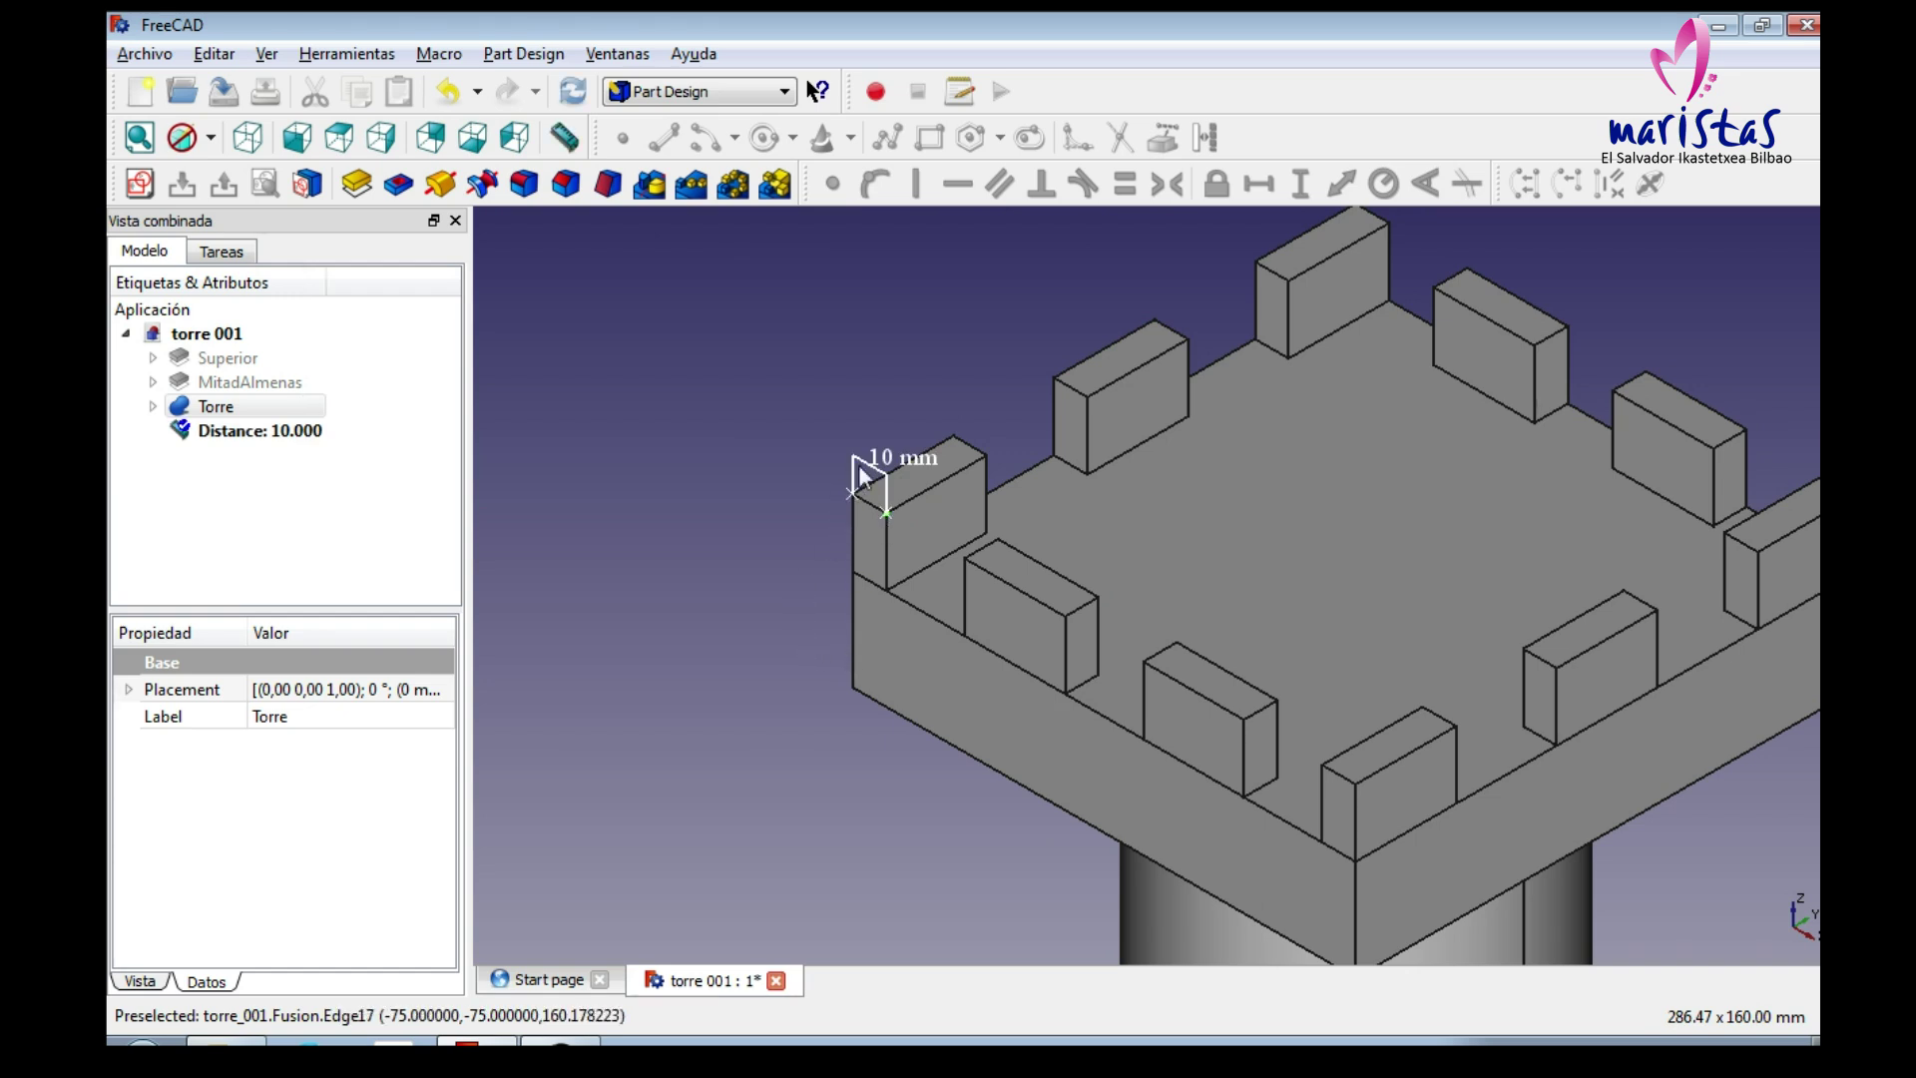
Try several Dist Factor values on the corner merlon's thickness measurement and leave it at 0.
{"action": "left_click", "coordinate": [139, 982]}
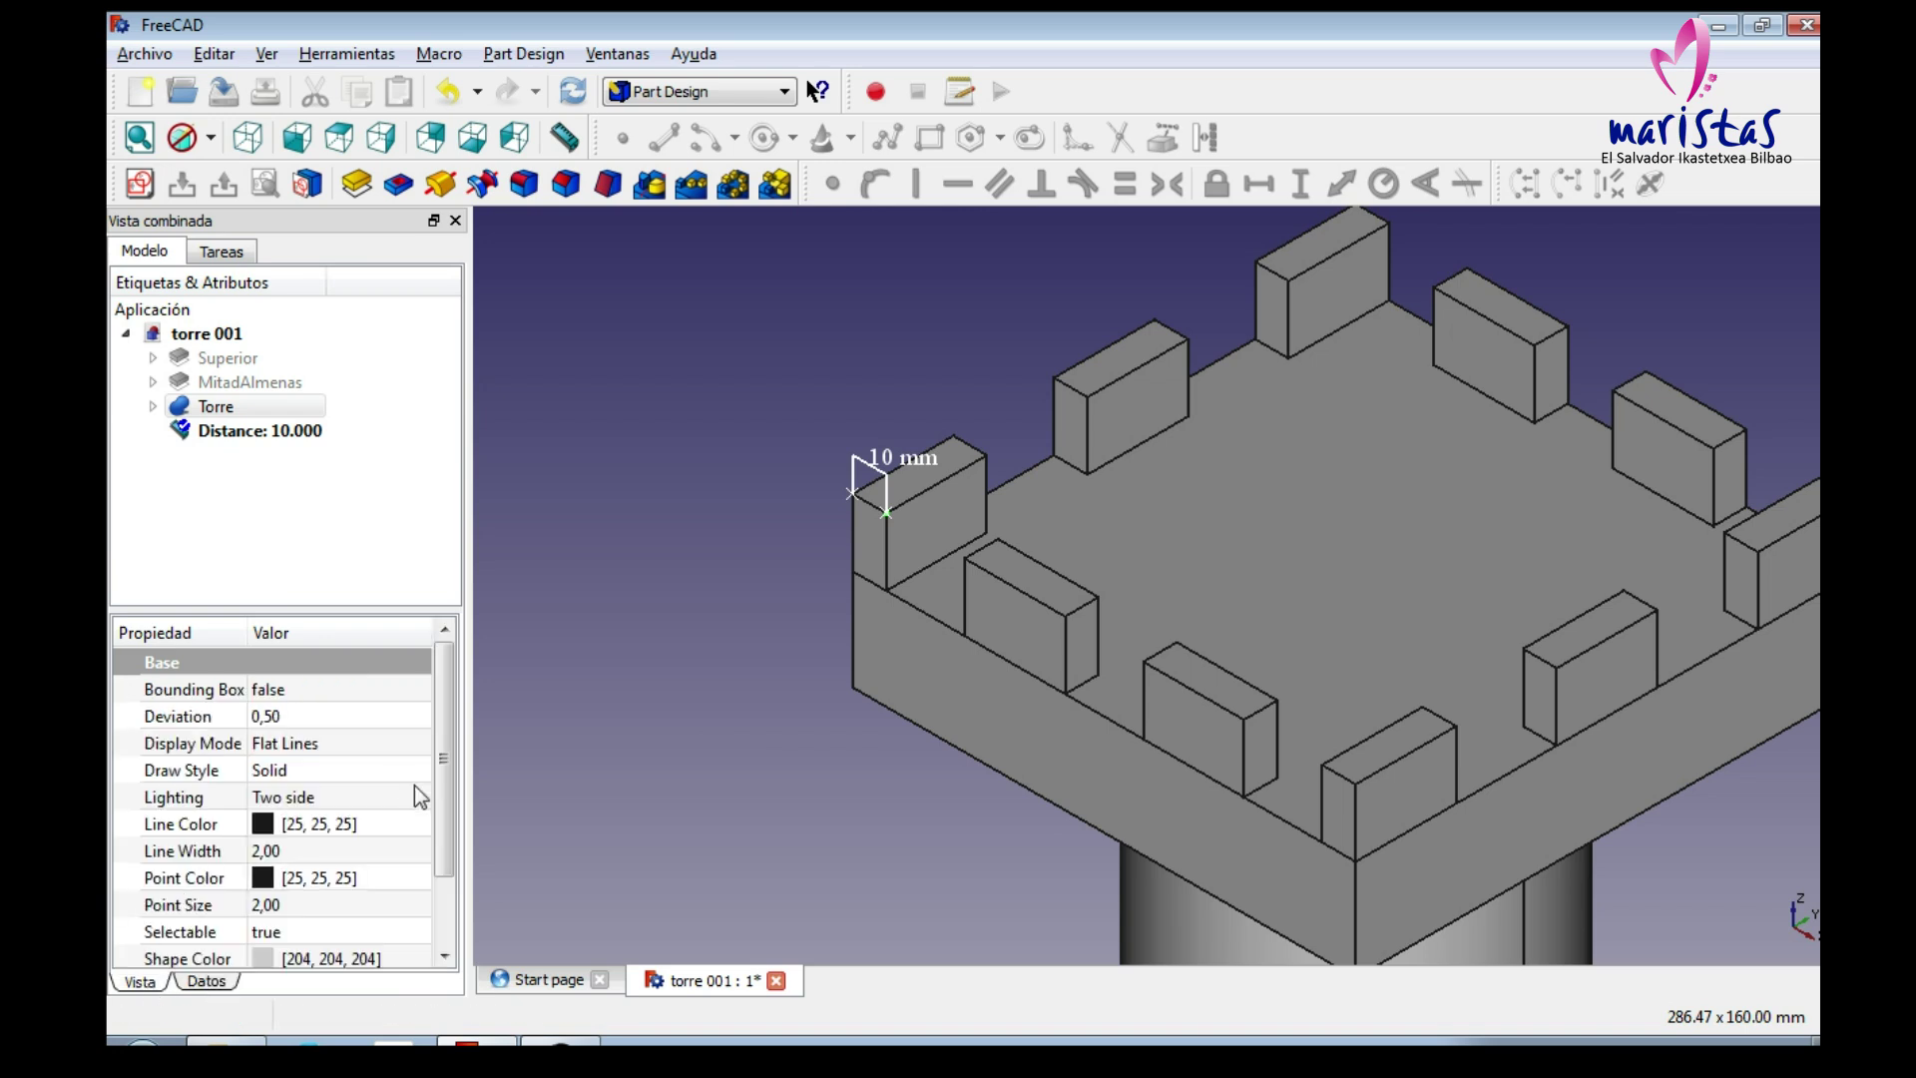
{"action": "left_click", "coordinate": [262, 432]}
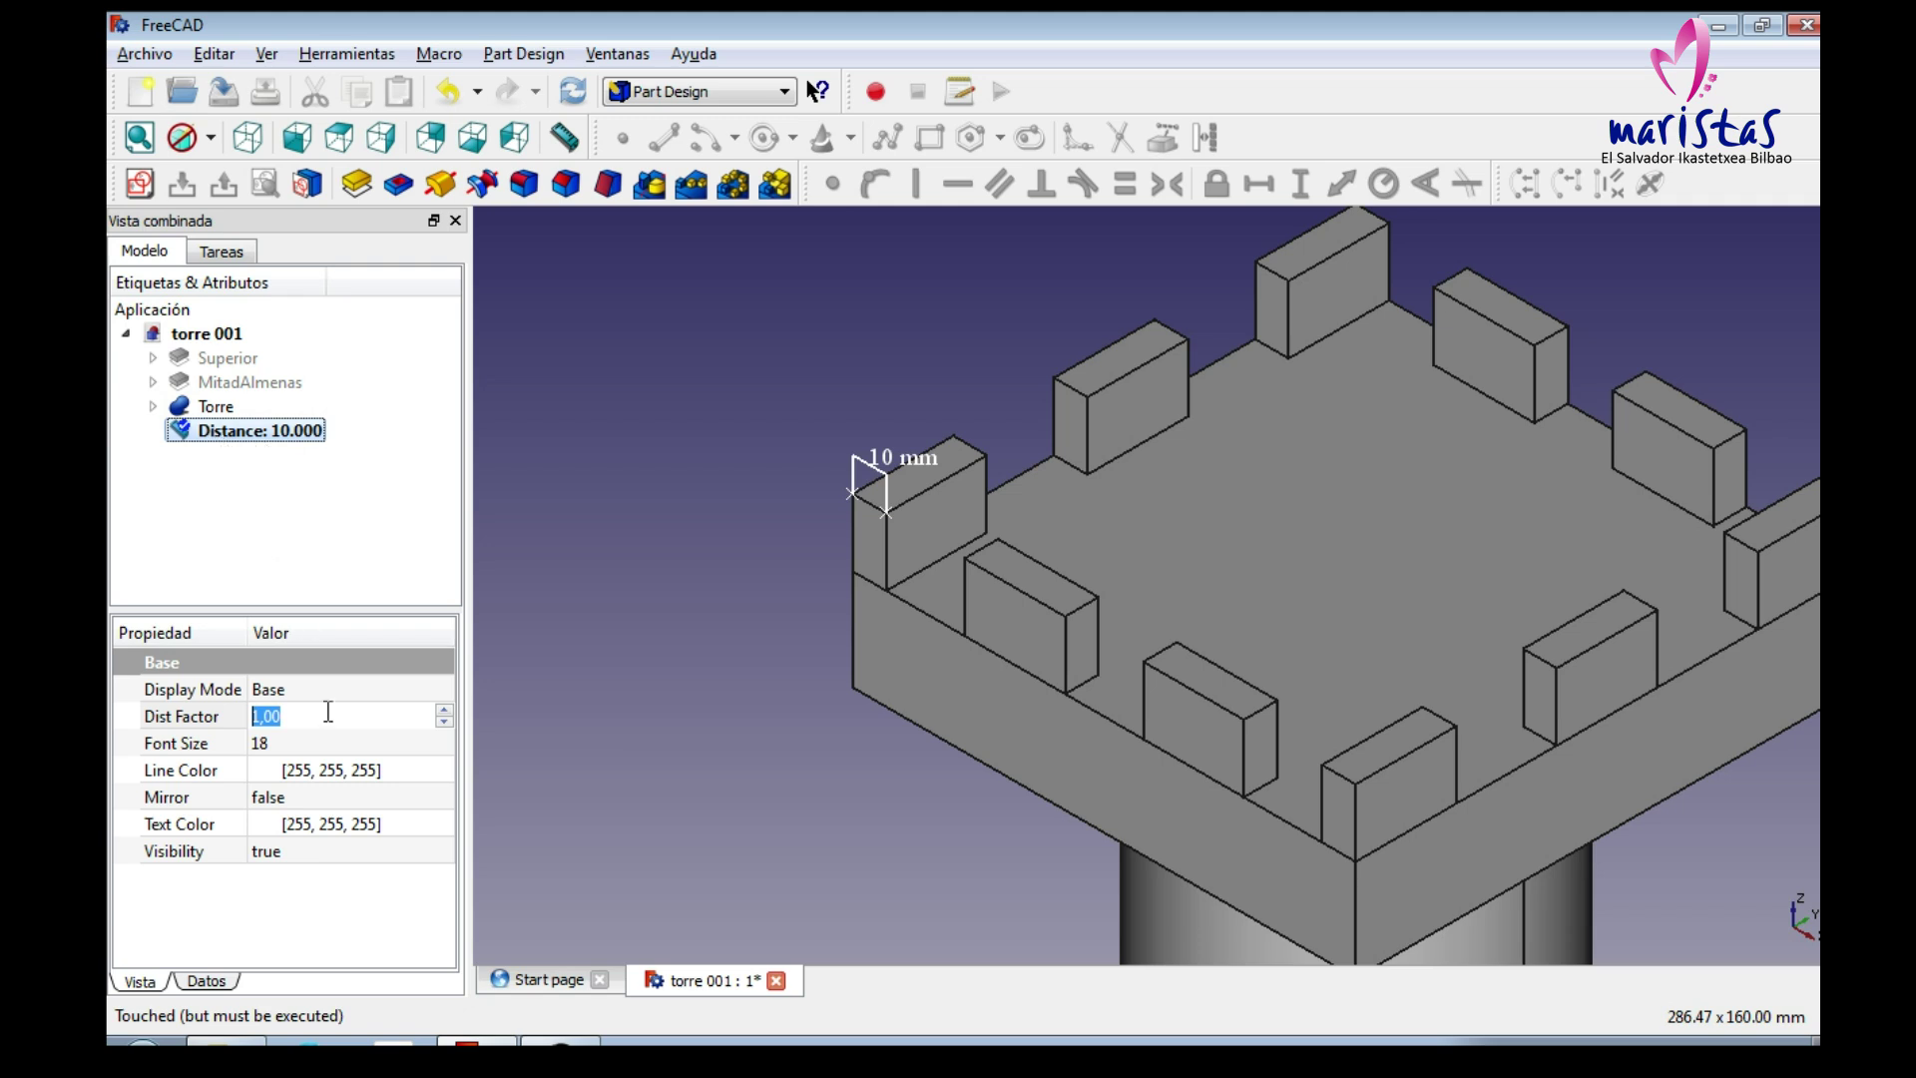
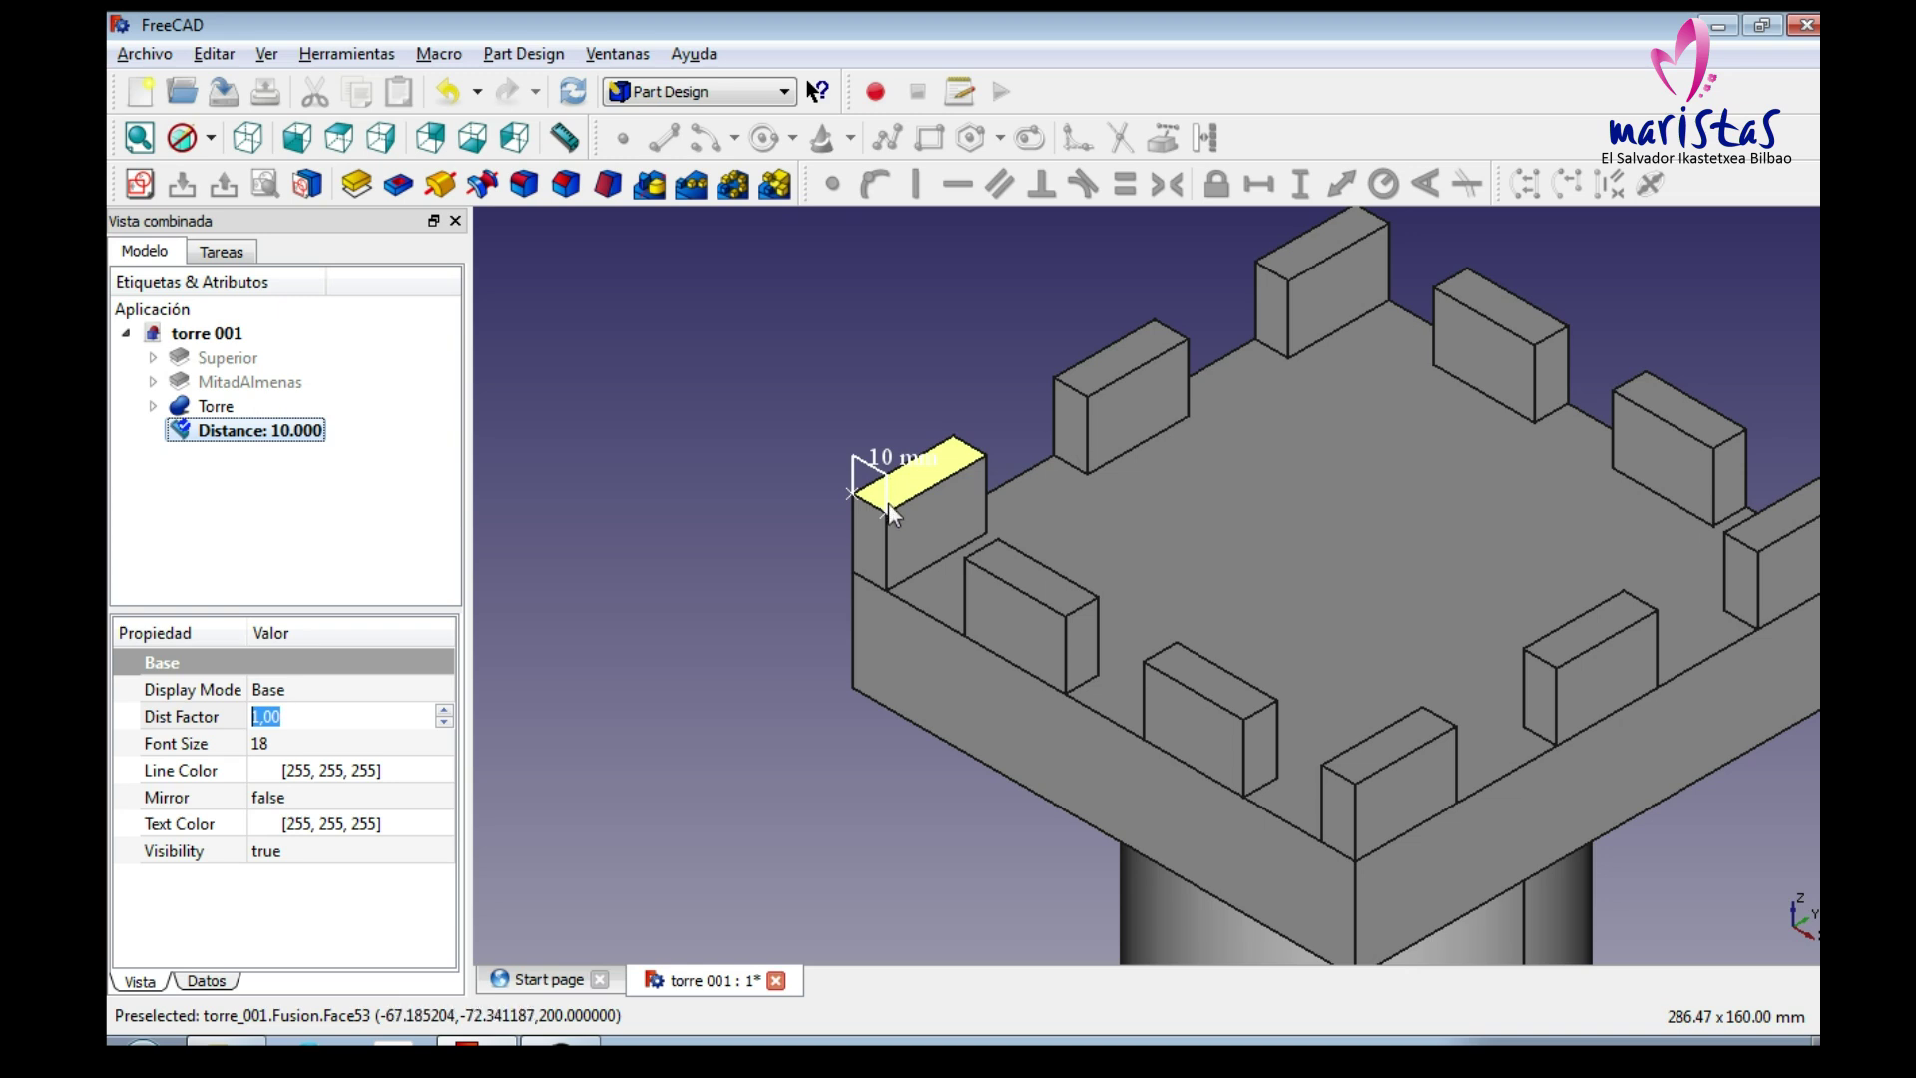
{"action": "left_click", "coordinate": [328, 718]}
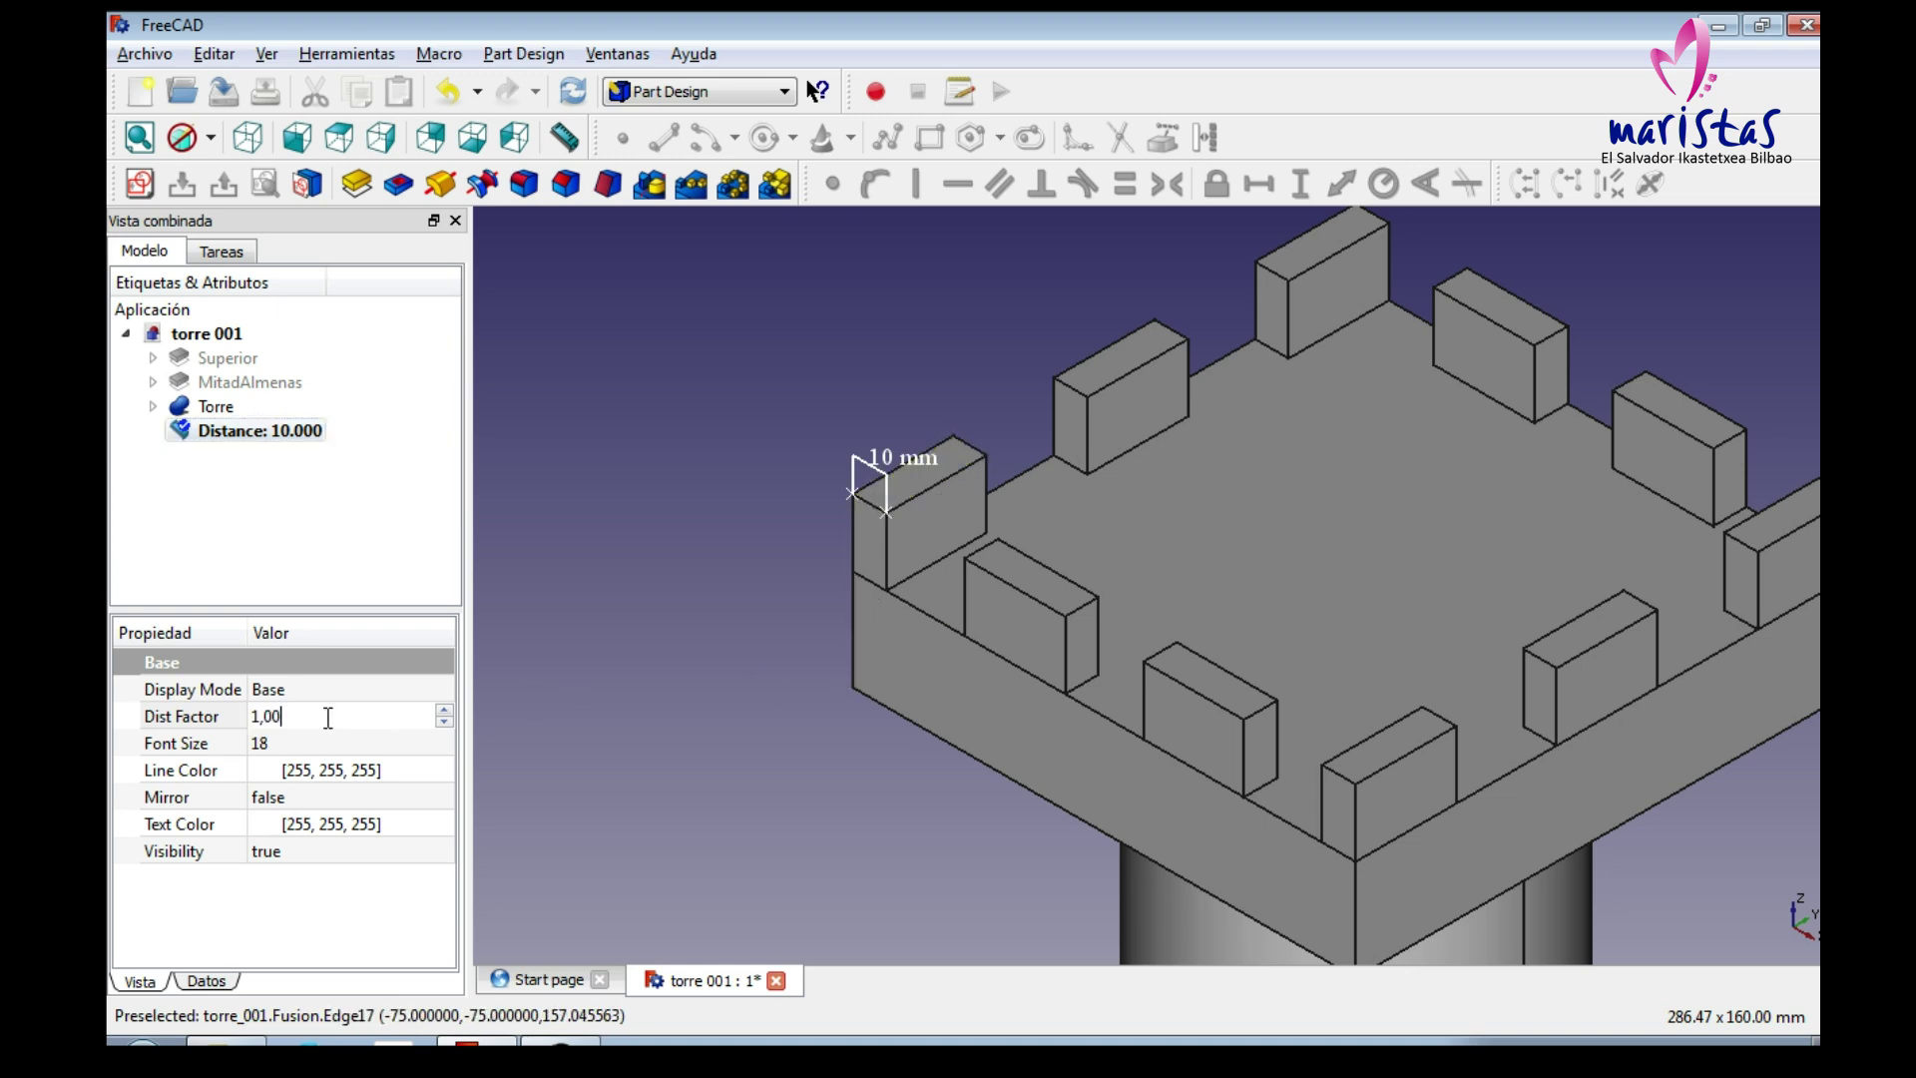
{"action": "scroll", "coordinate": [328, 717], "scroll_direction": "up", "scroll_amount": 1}
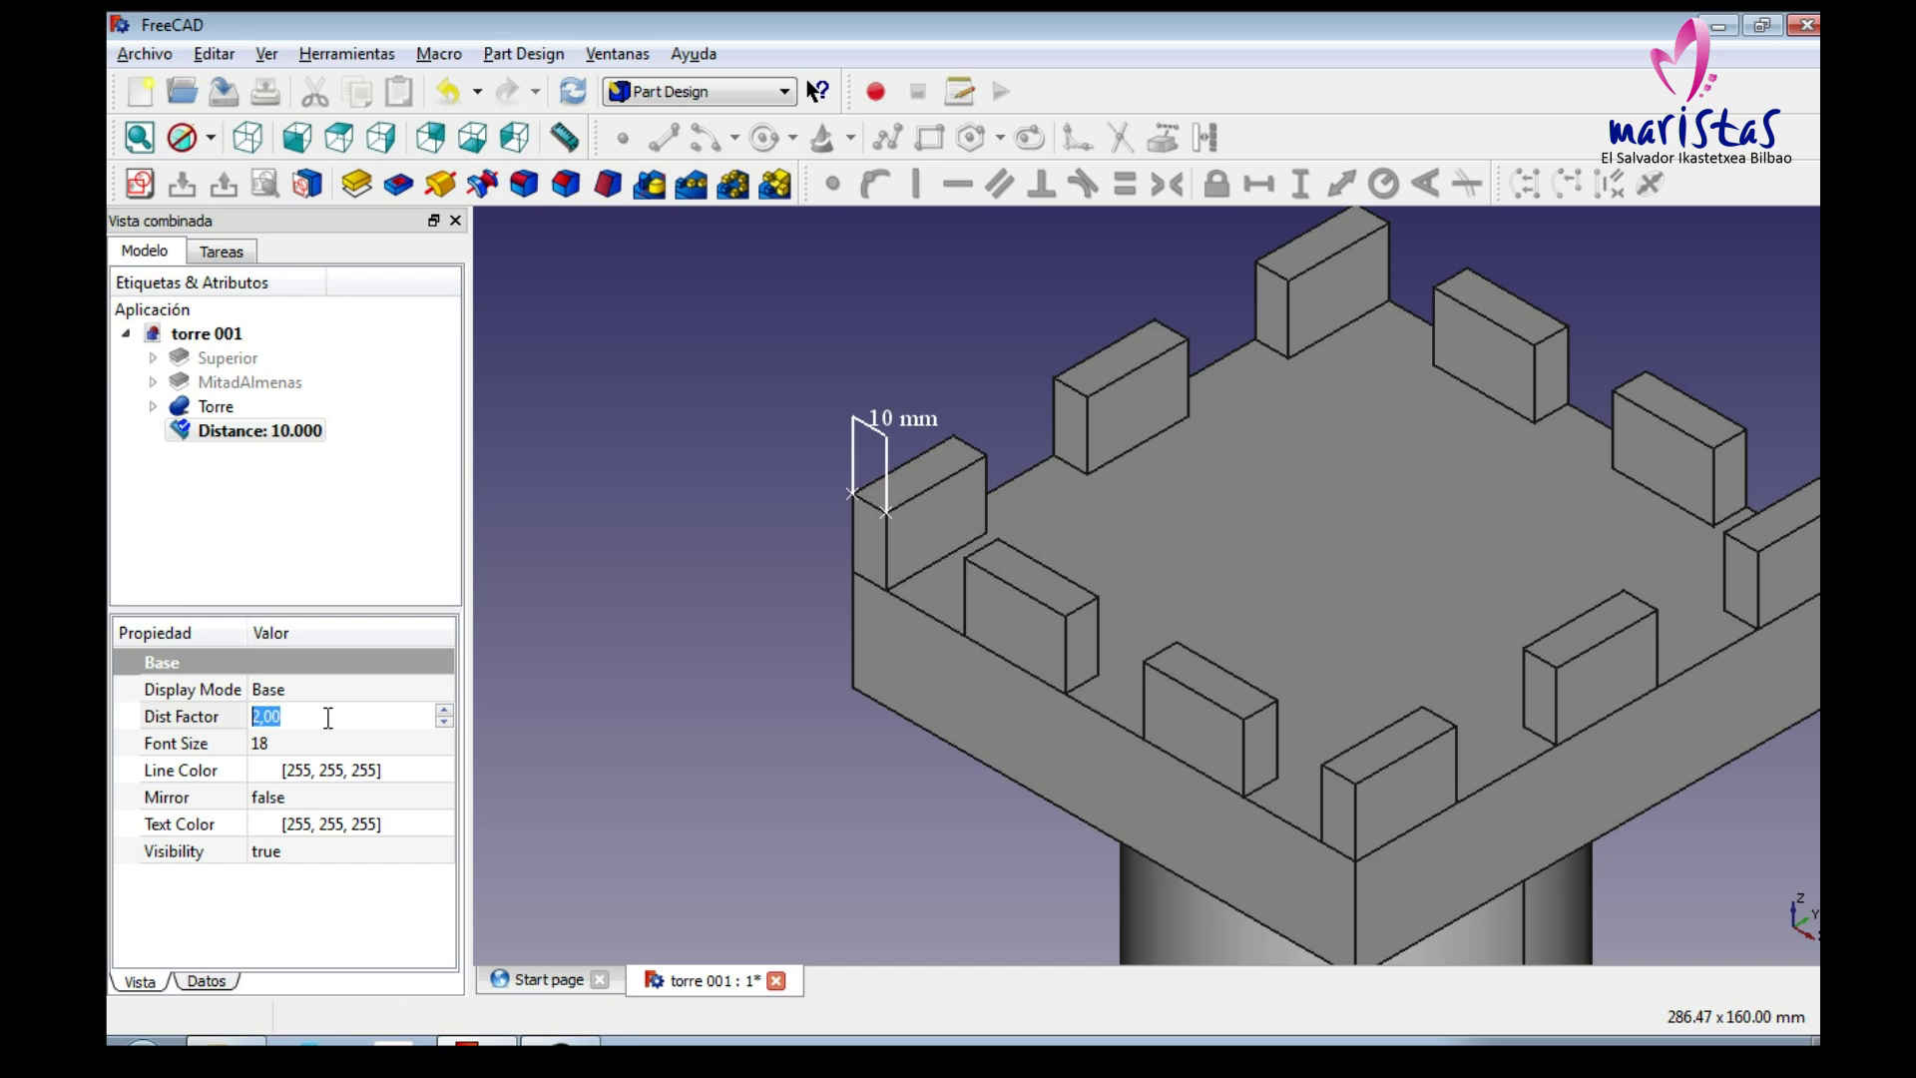
{"action": "scroll", "coordinate": [328, 718], "scroll_direction": "down", "scroll_amount": 2}
{"action": "scroll", "coordinate": [329, 718], "scroll_direction": "up", "scroll_amount": 2}
{"action": "scroll", "coordinate": [328, 718], "scroll_direction": "up", "scroll_amount": 1}
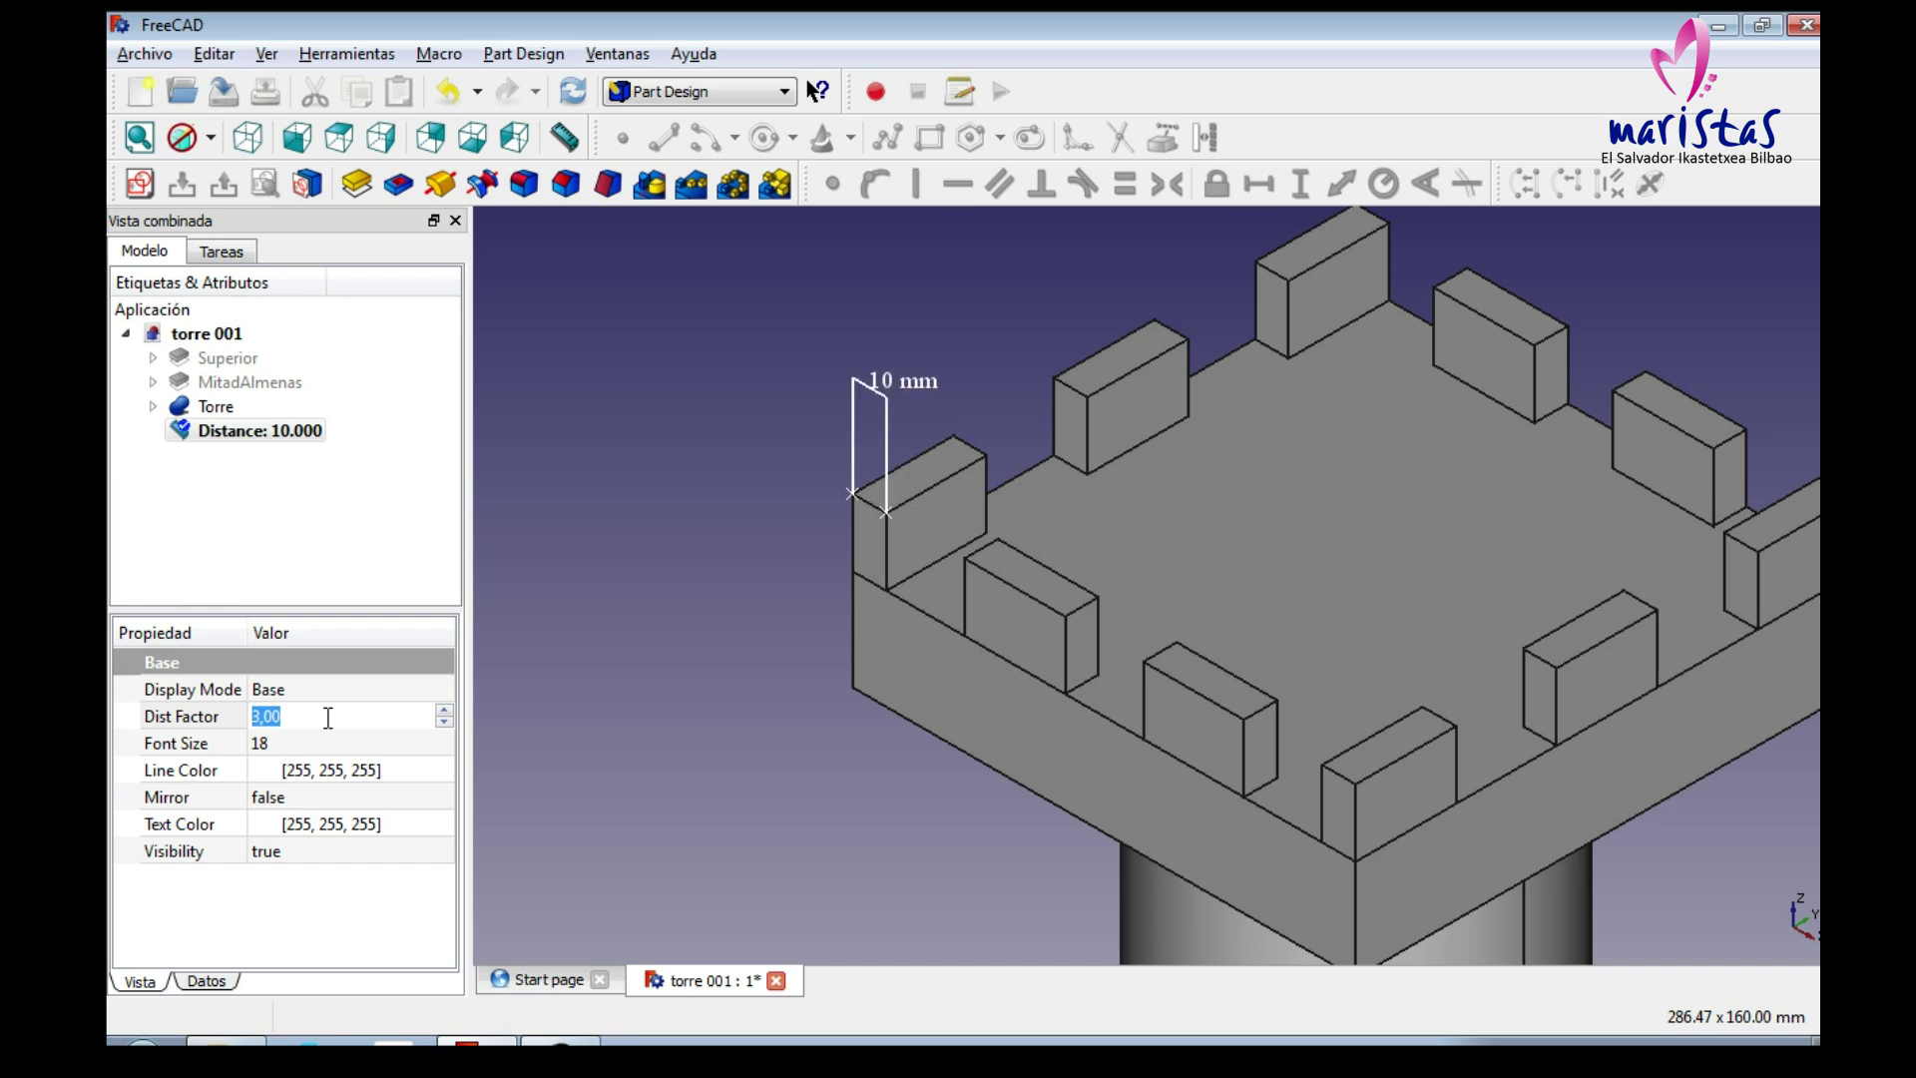
{"action": "scroll", "coordinate": [328, 718], "scroll_direction": "down", "scroll_amount": 3}
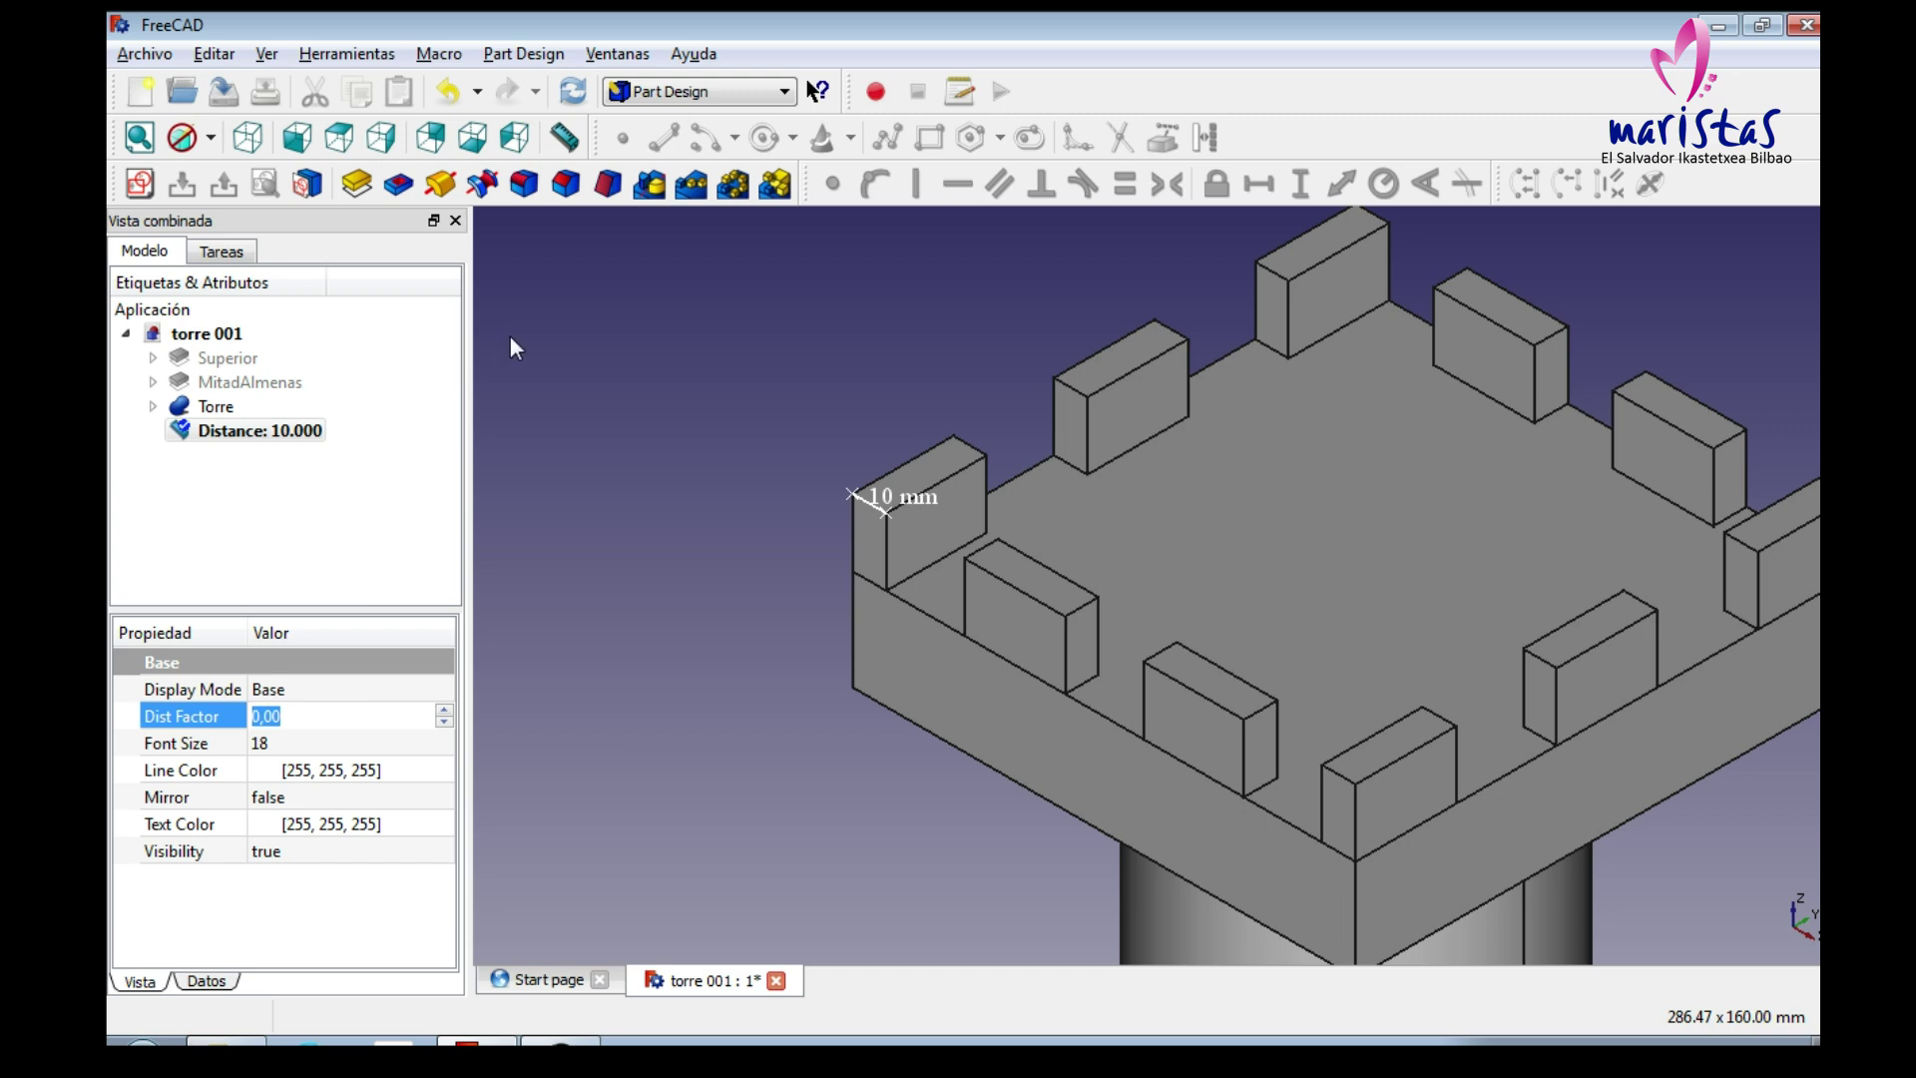
{"action": "left_click", "coordinate": [565, 140]}
{"action": "left_click", "coordinate": [1089, 397]}
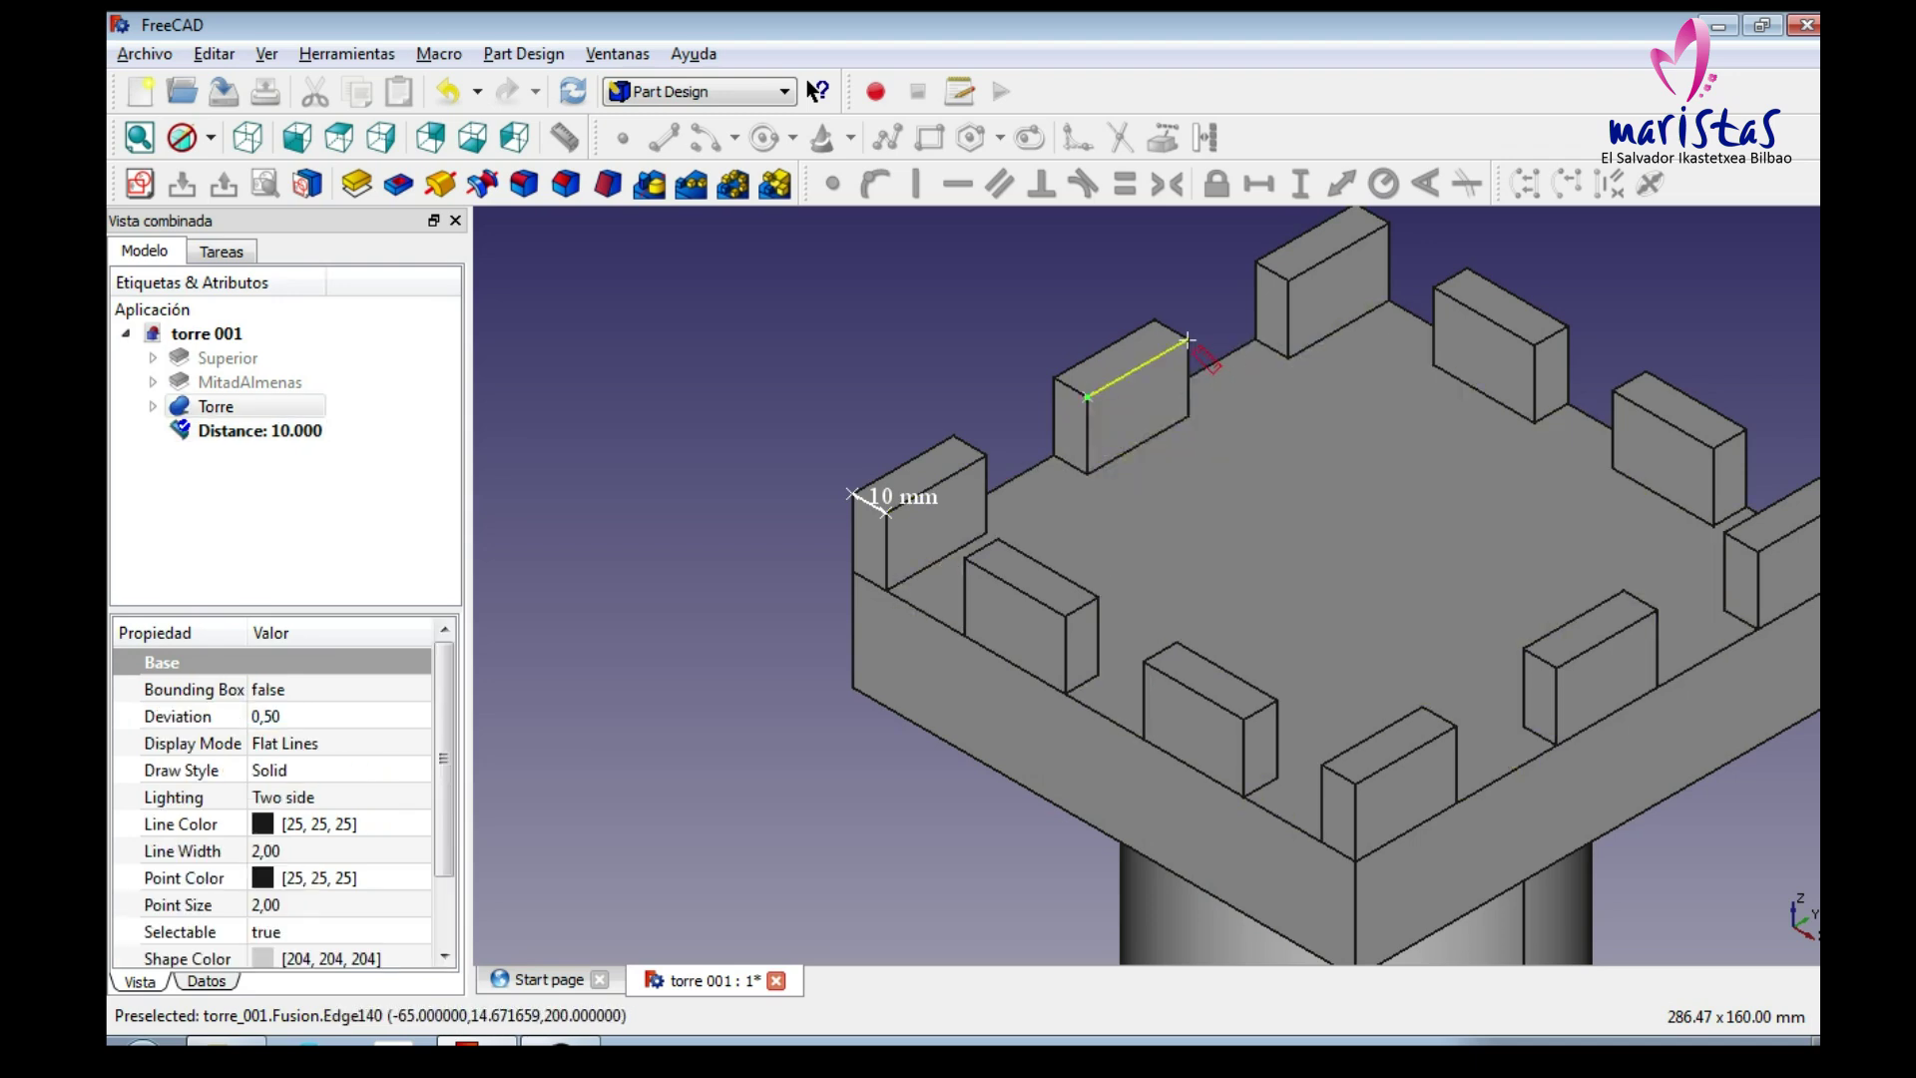
{"action": "left_click", "coordinate": [1190, 341]}
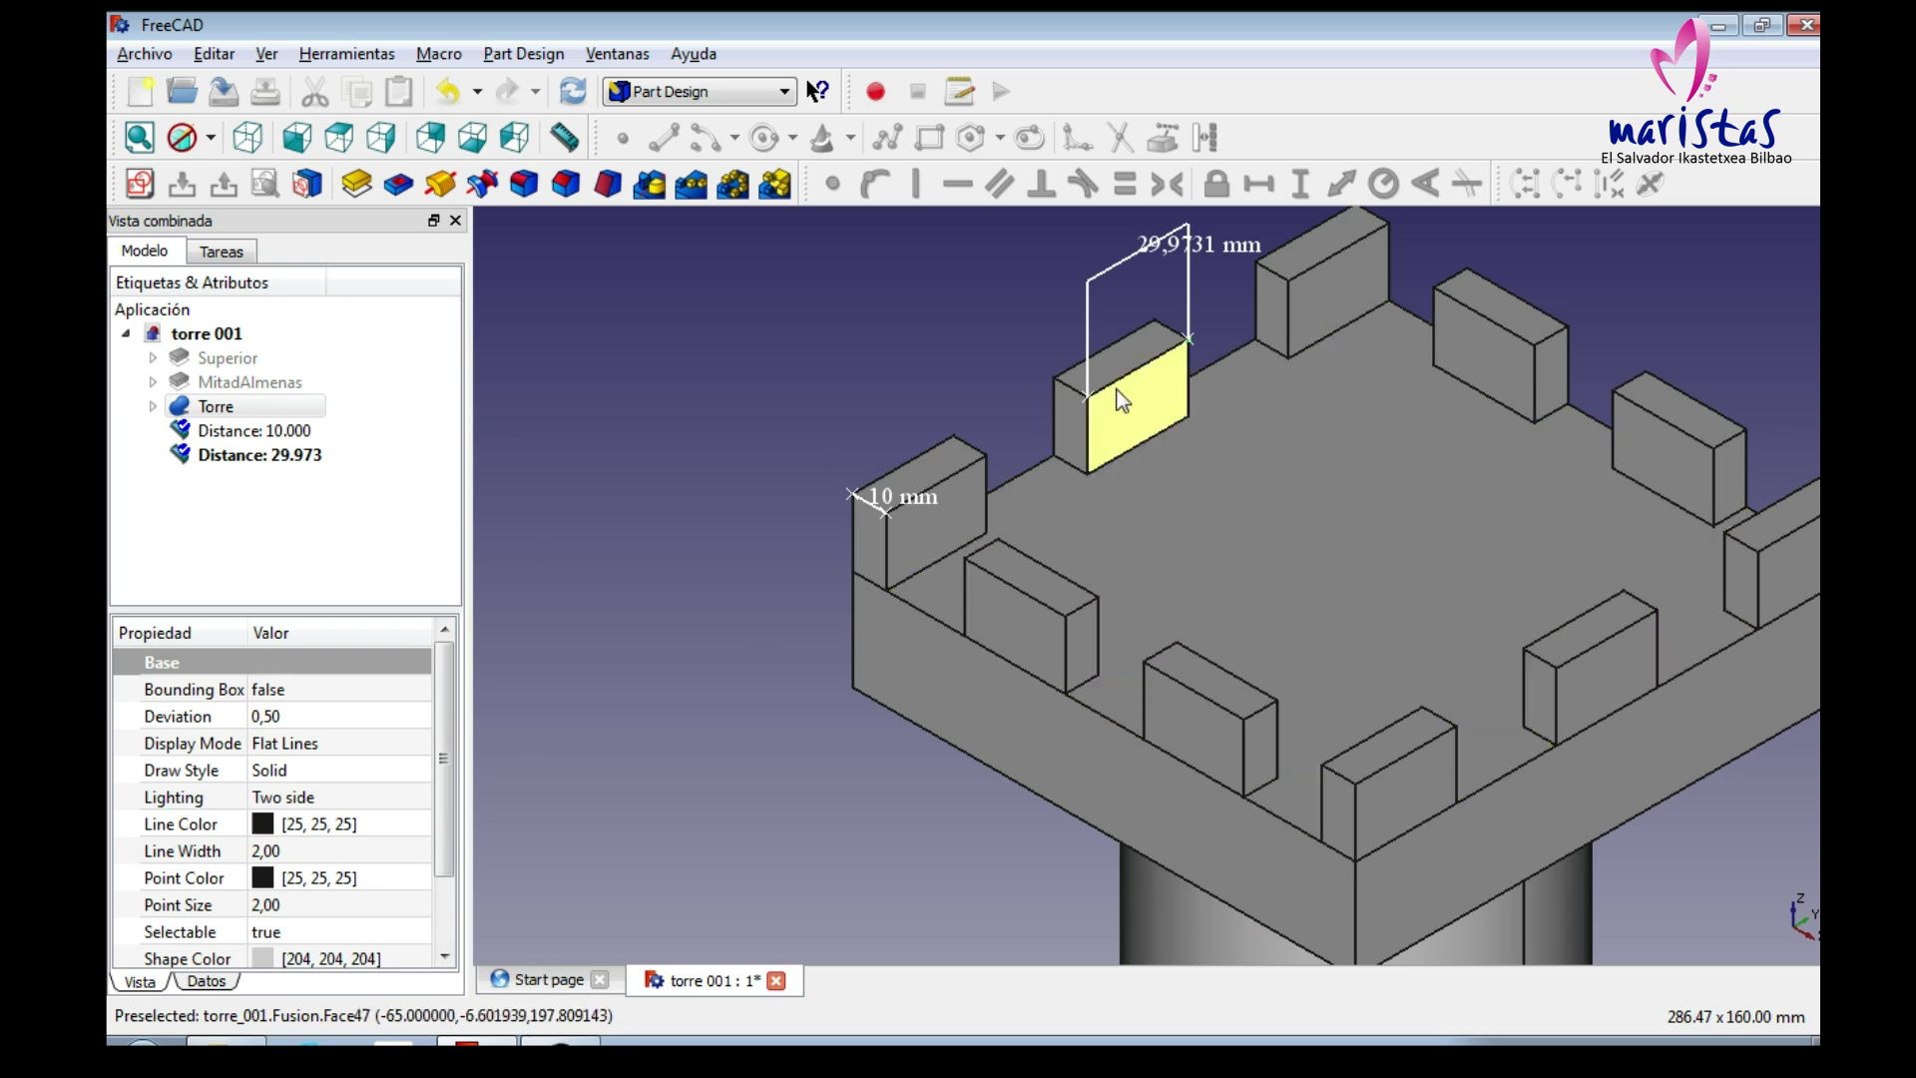
{"action": "left_click", "coordinate": [291, 456]}
{"action": "key", "text": "Delete"}
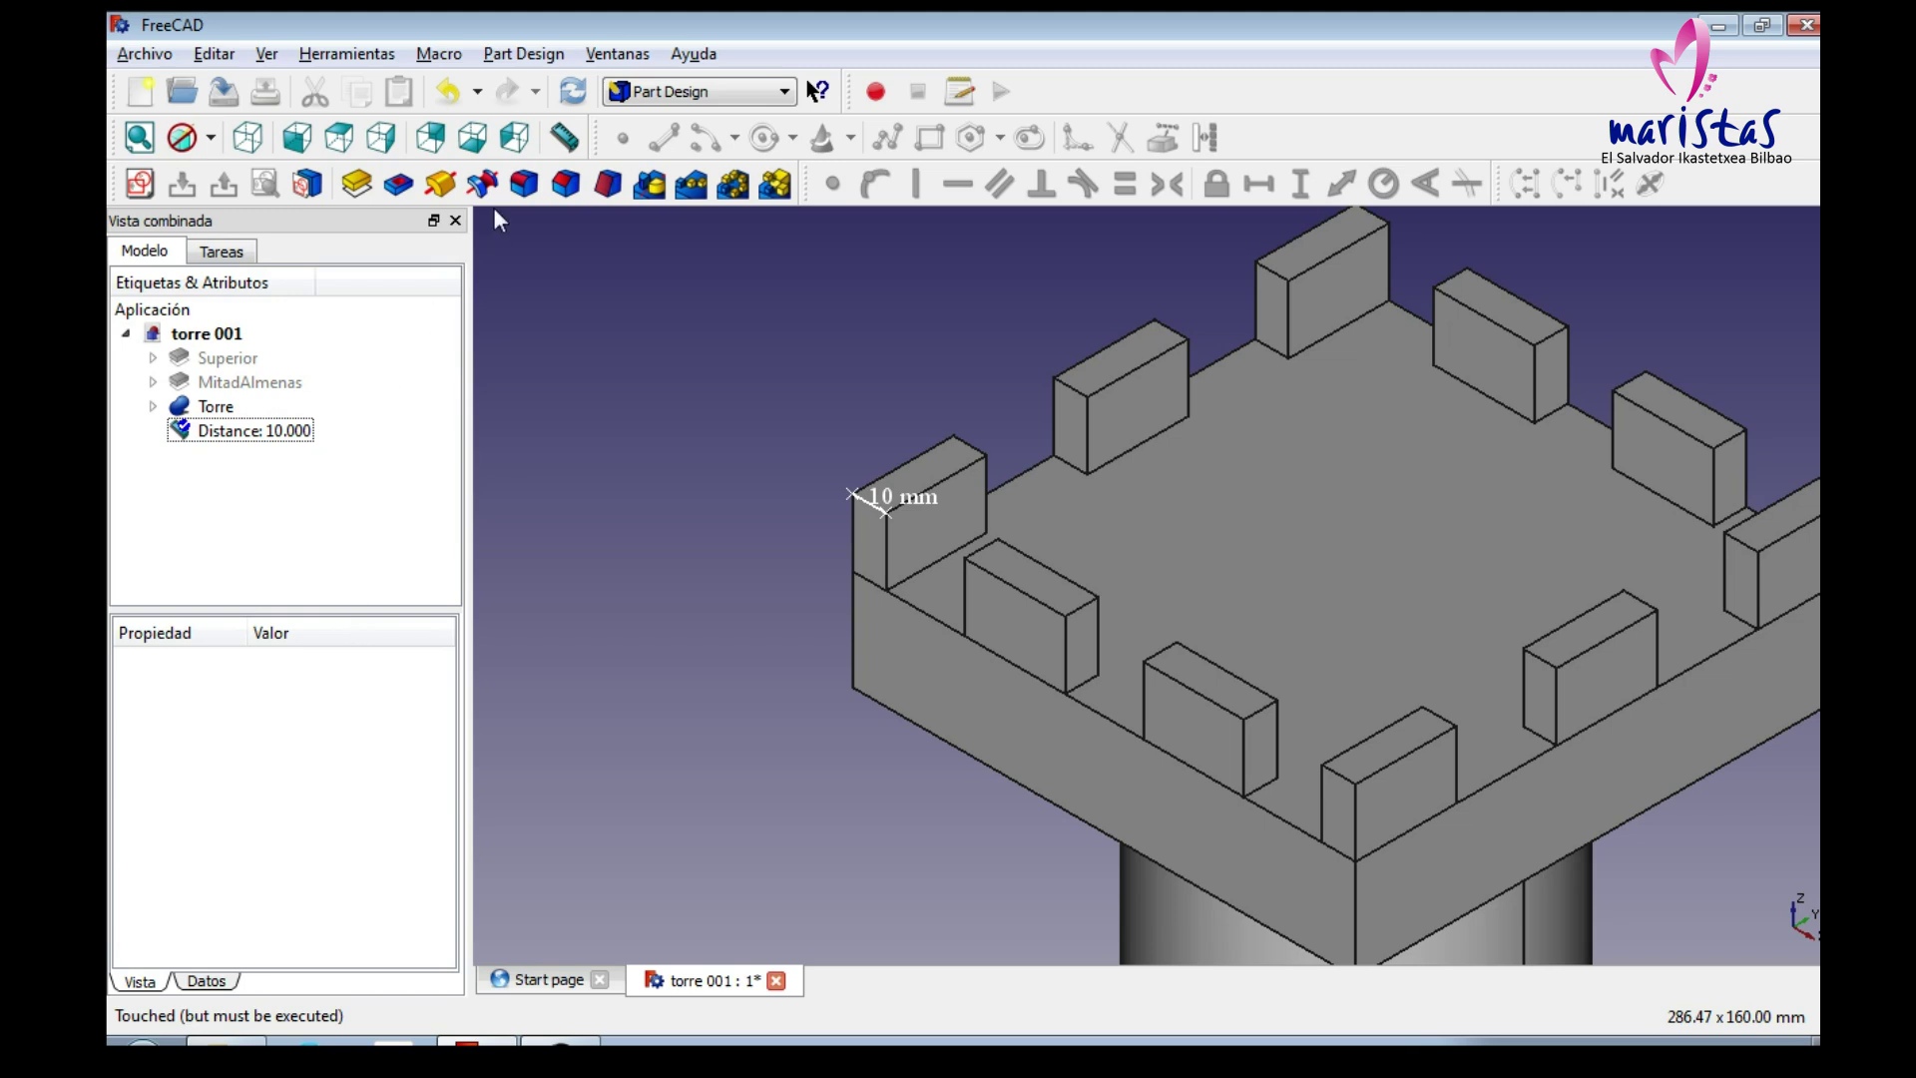
Measure the long inner top edge of the merlon behind the corner one, vertex to vertex, and set that measurement's Dist Factor to 0.
{"action": "left_click", "coordinate": [564, 136]}
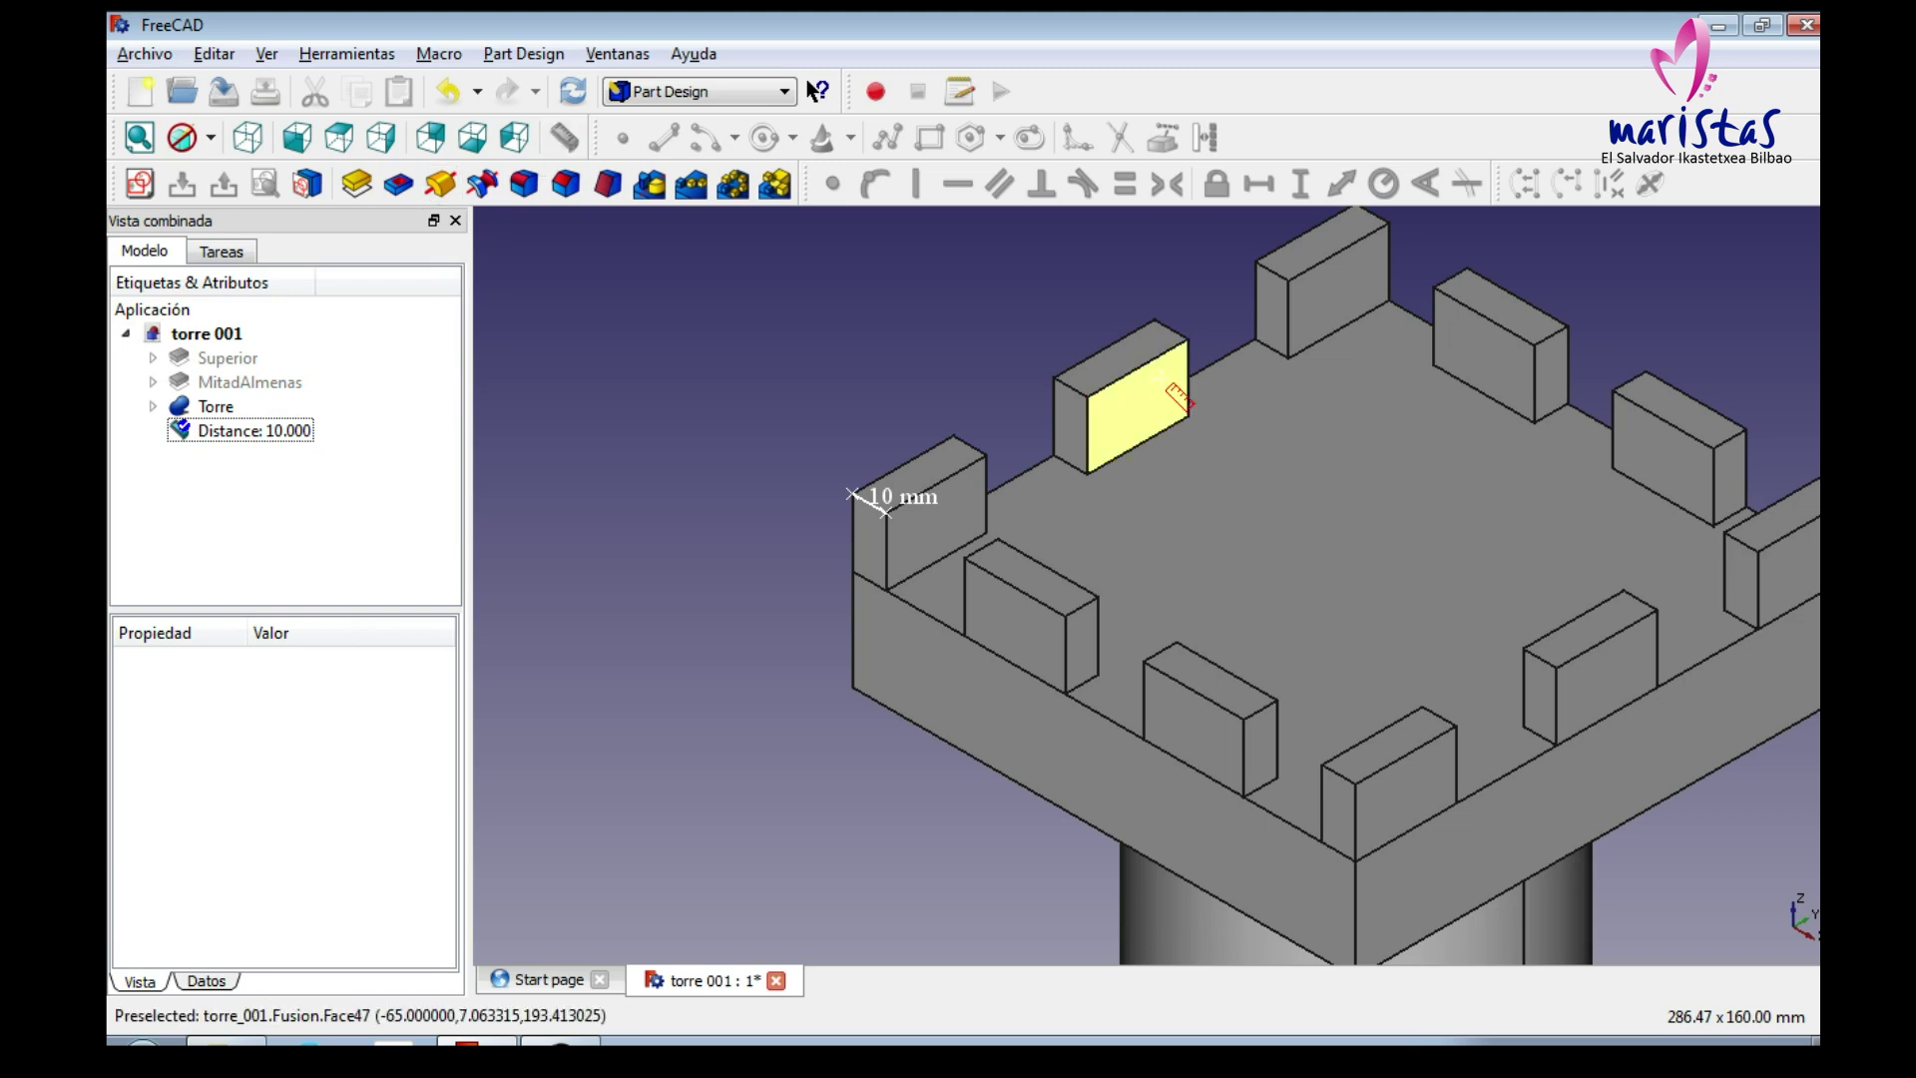
{"action": "left_click", "coordinate": [1088, 397]}
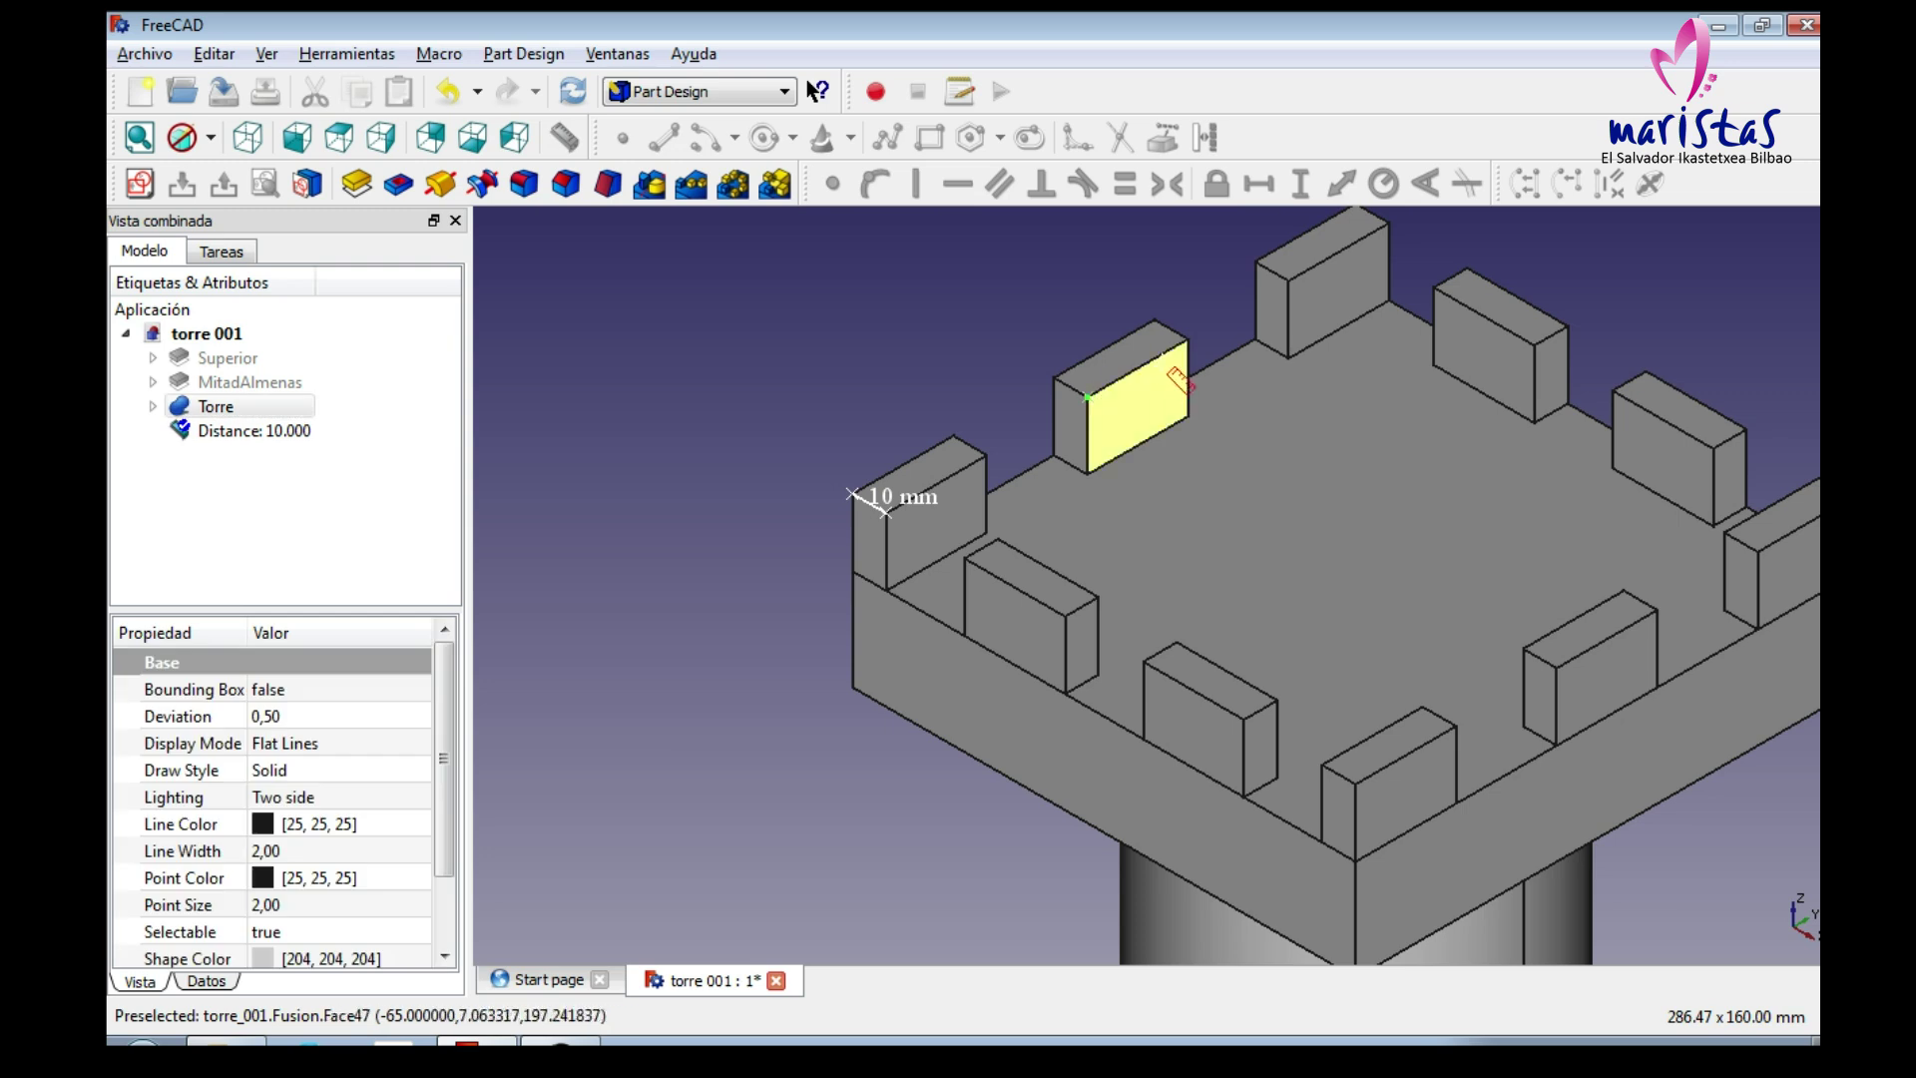
{"action": "left_click", "coordinate": [1190, 339]}
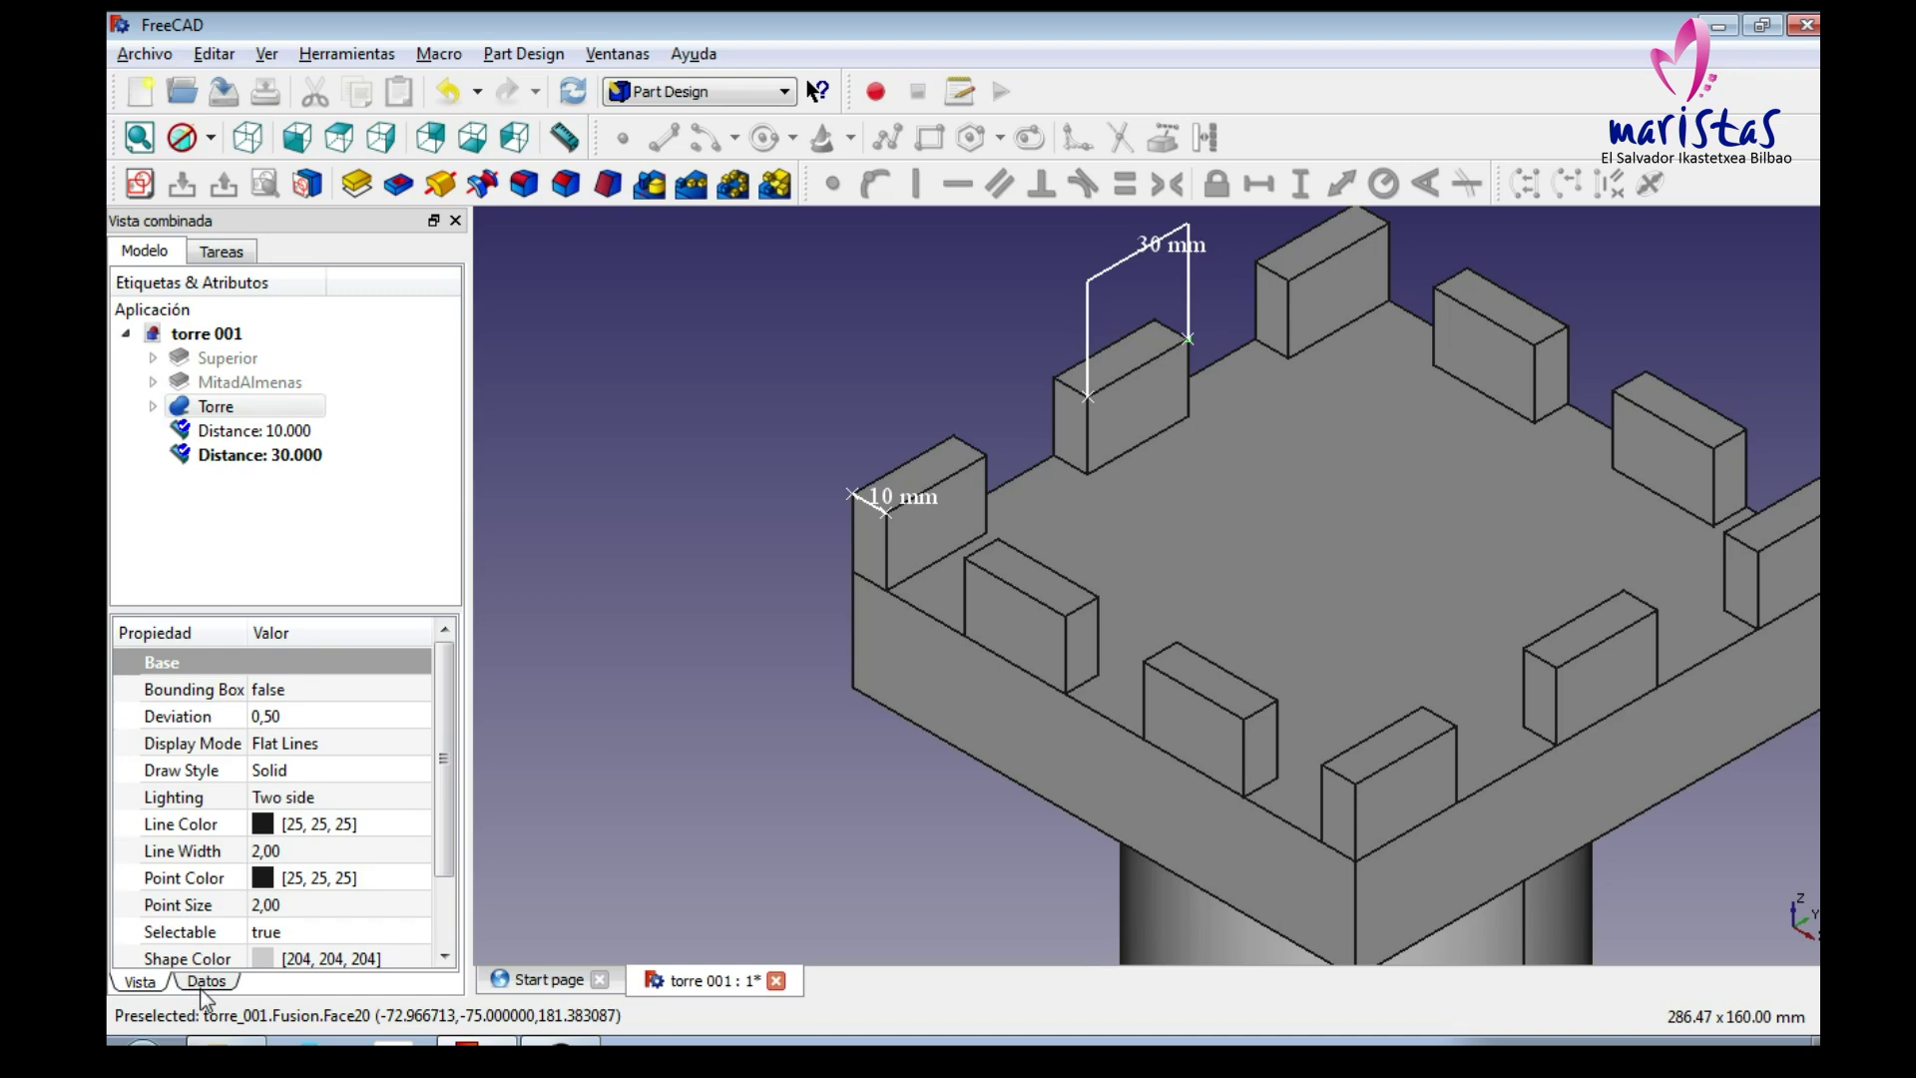
{"action": "left_click", "coordinate": [203, 983]}
{"action": "left_click", "coordinate": [284, 456]}
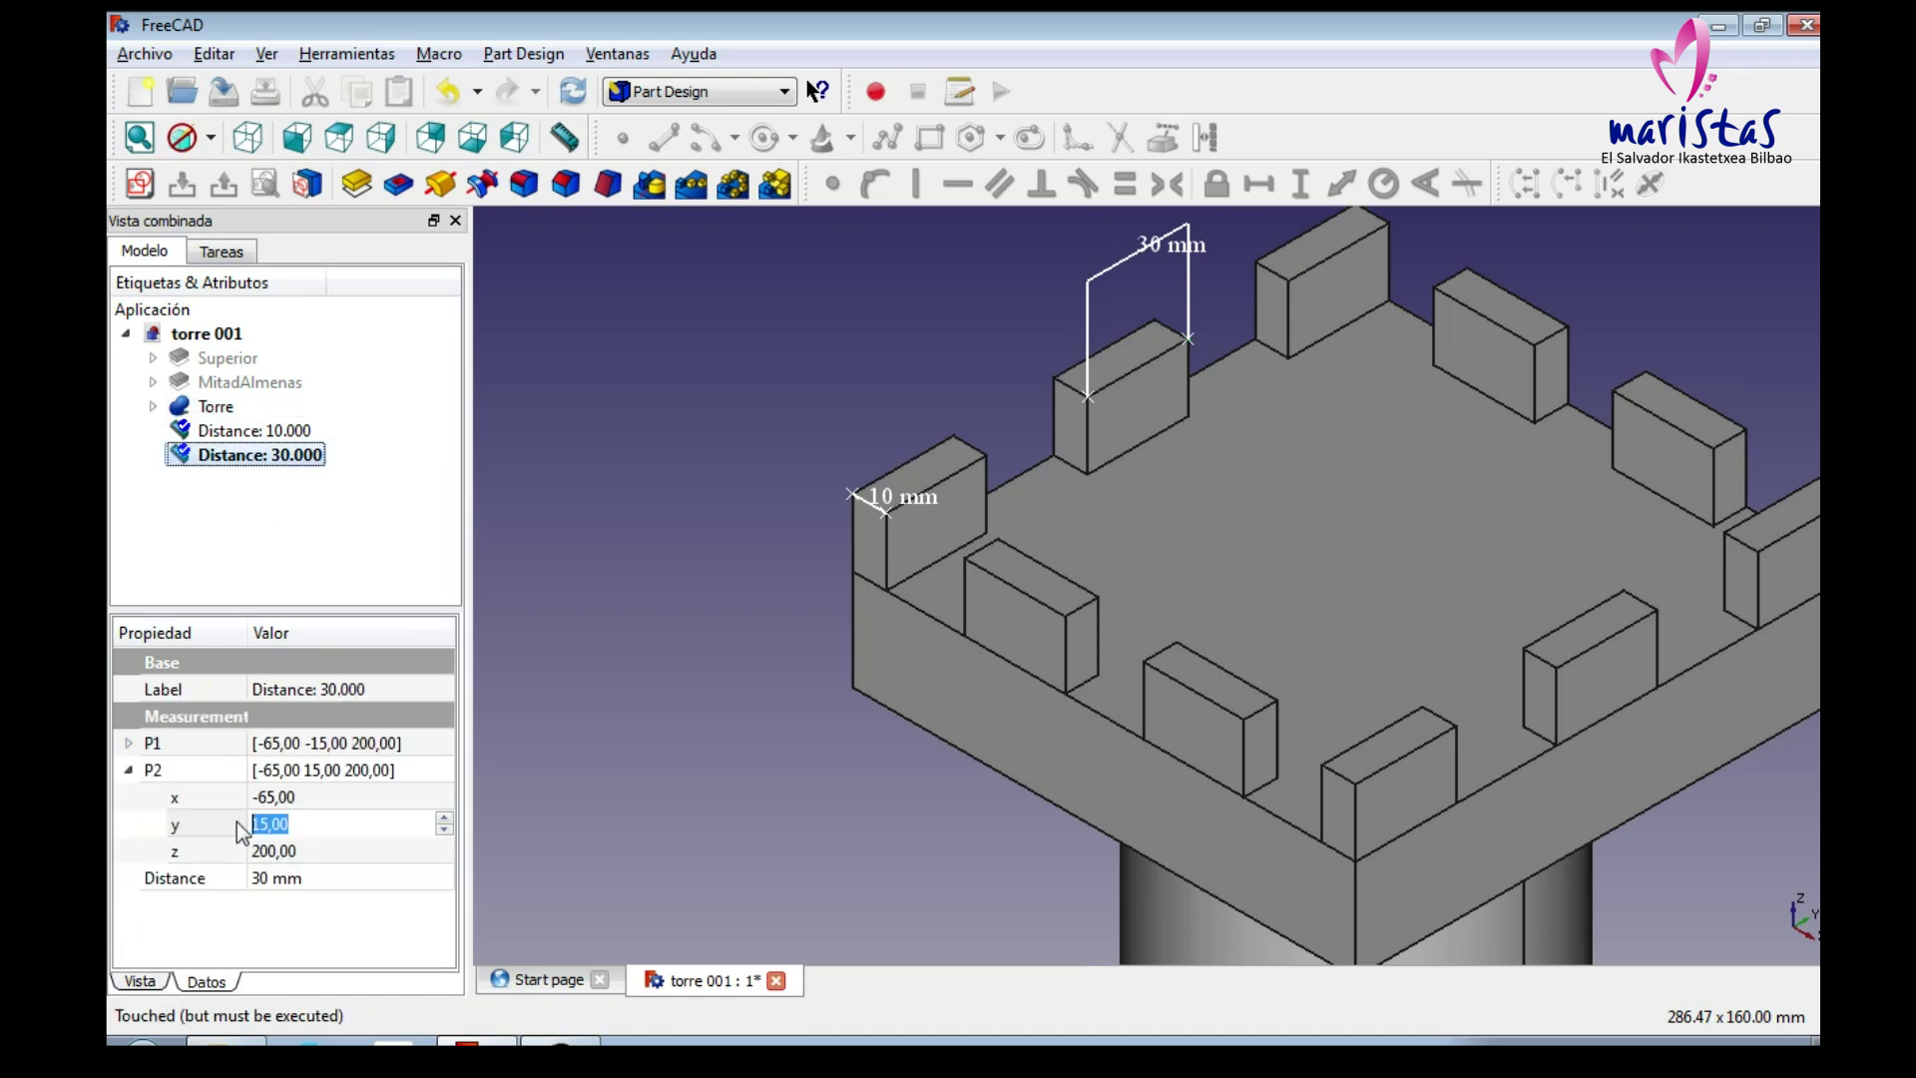
{"action": "left_click", "coordinate": [142, 983]}
{"action": "left_click", "coordinate": [278, 717]}
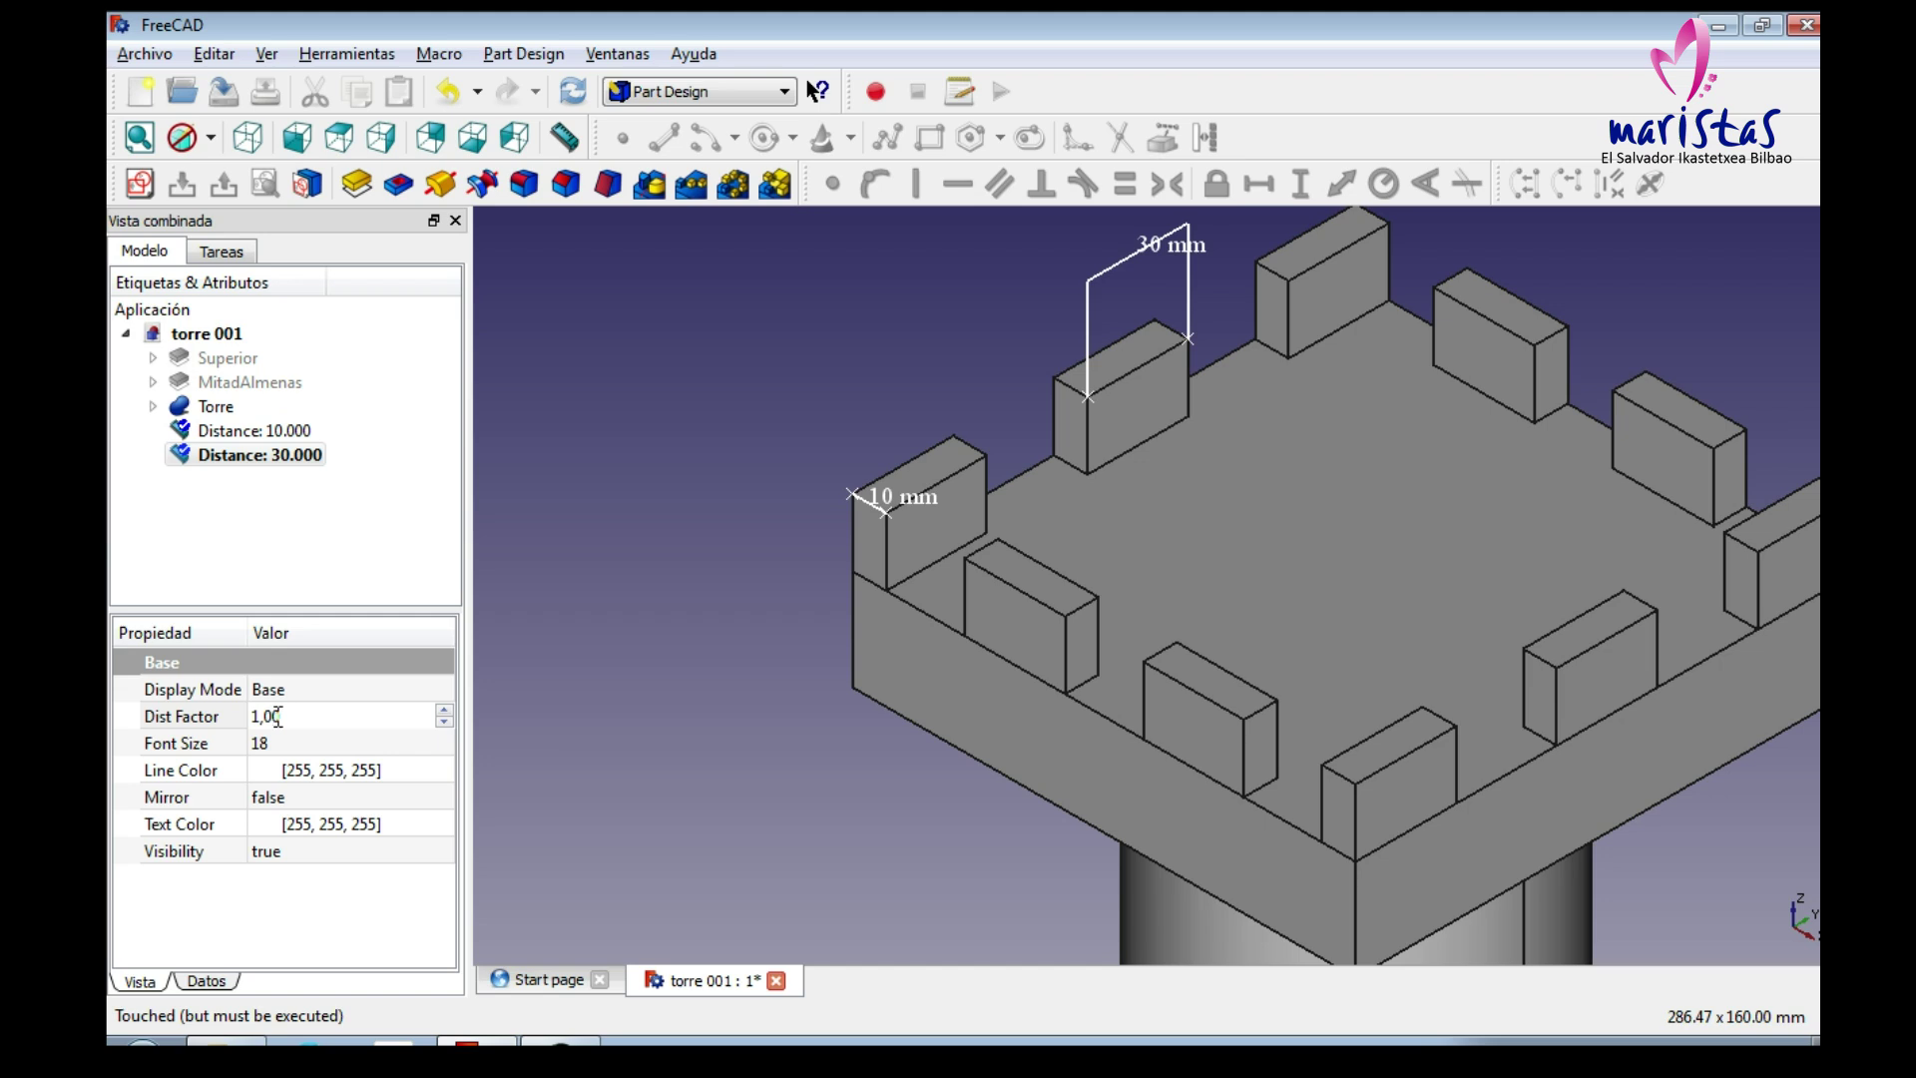
{"action": "scroll", "coordinate": [277, 717], "scroll_direction": "down", "scroll_amount": 1}
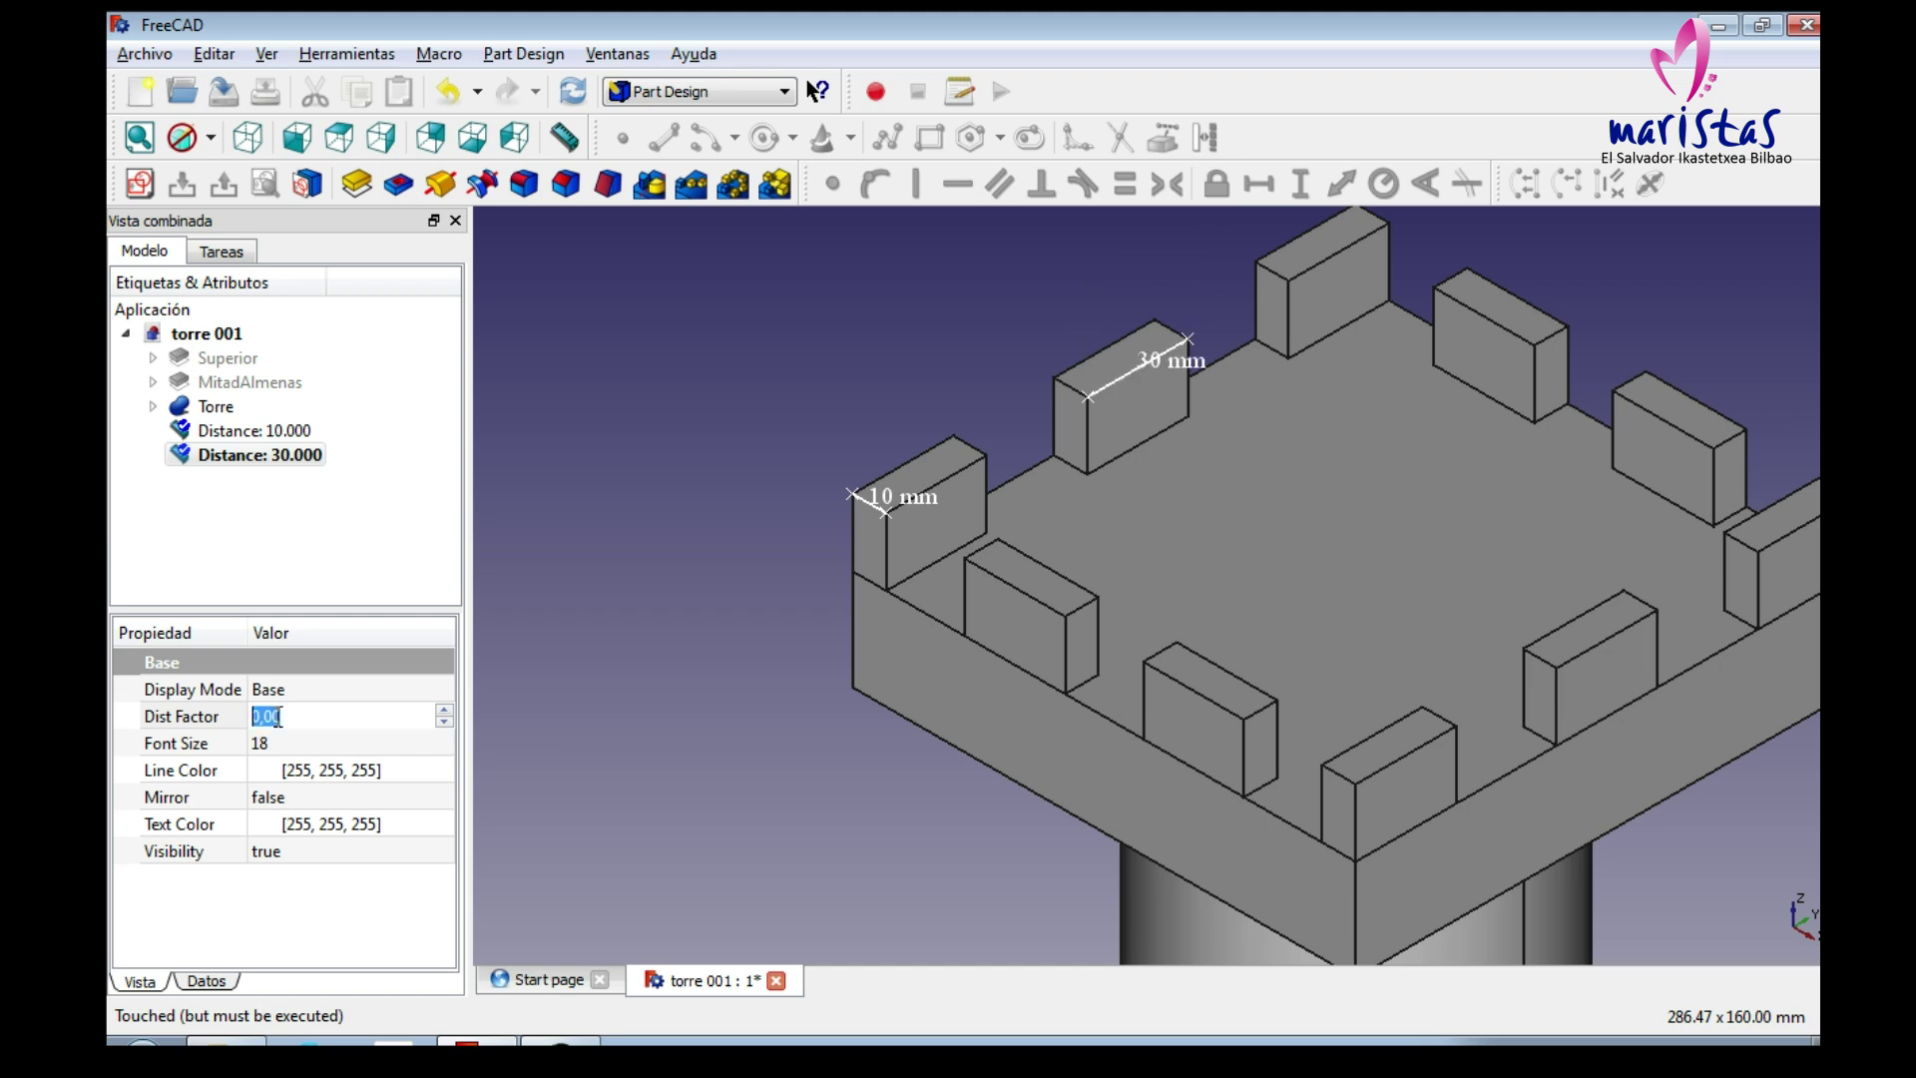
Measure the gap between the two middle merlons on the front-left side and set that measurement's Dist Factor to 0.
{"action": "left_click", "coordinate": [564, 137]}
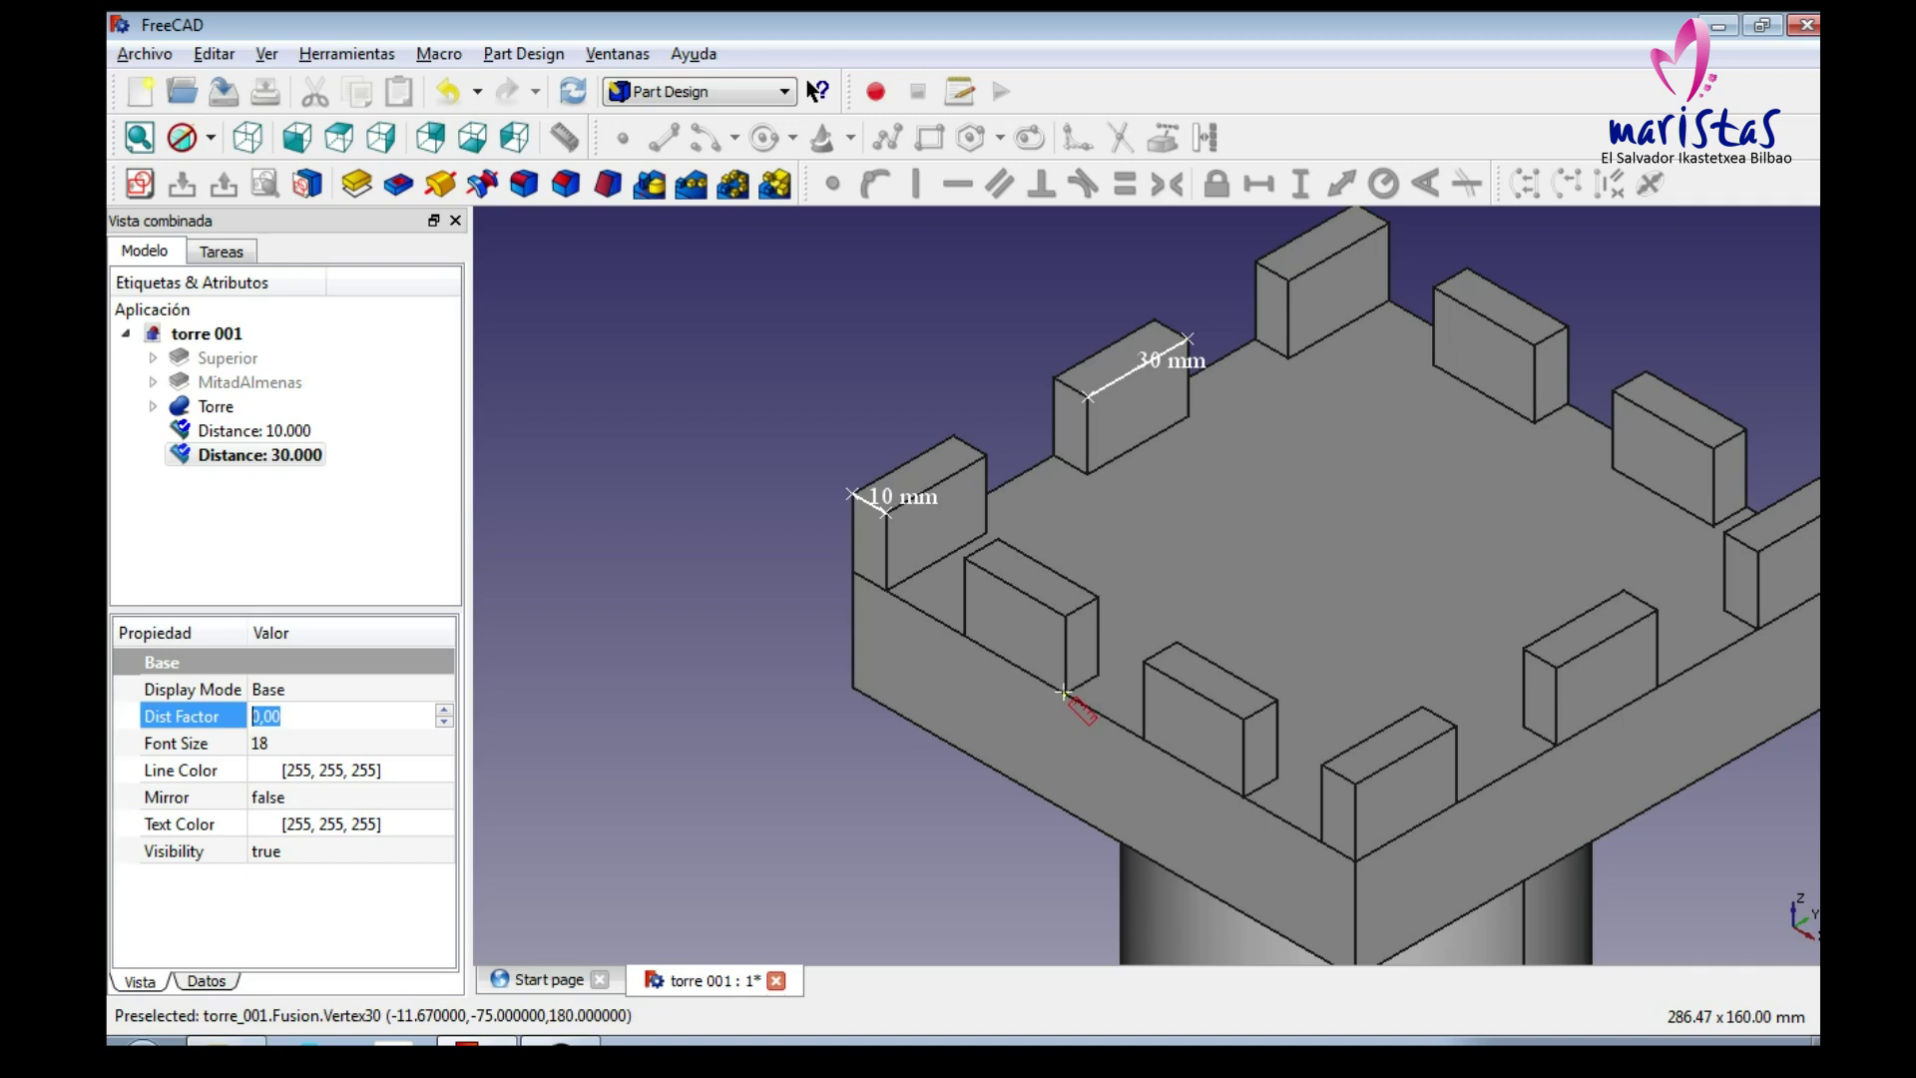
{"action": "left_click", "coordinate": [1099, 596]}
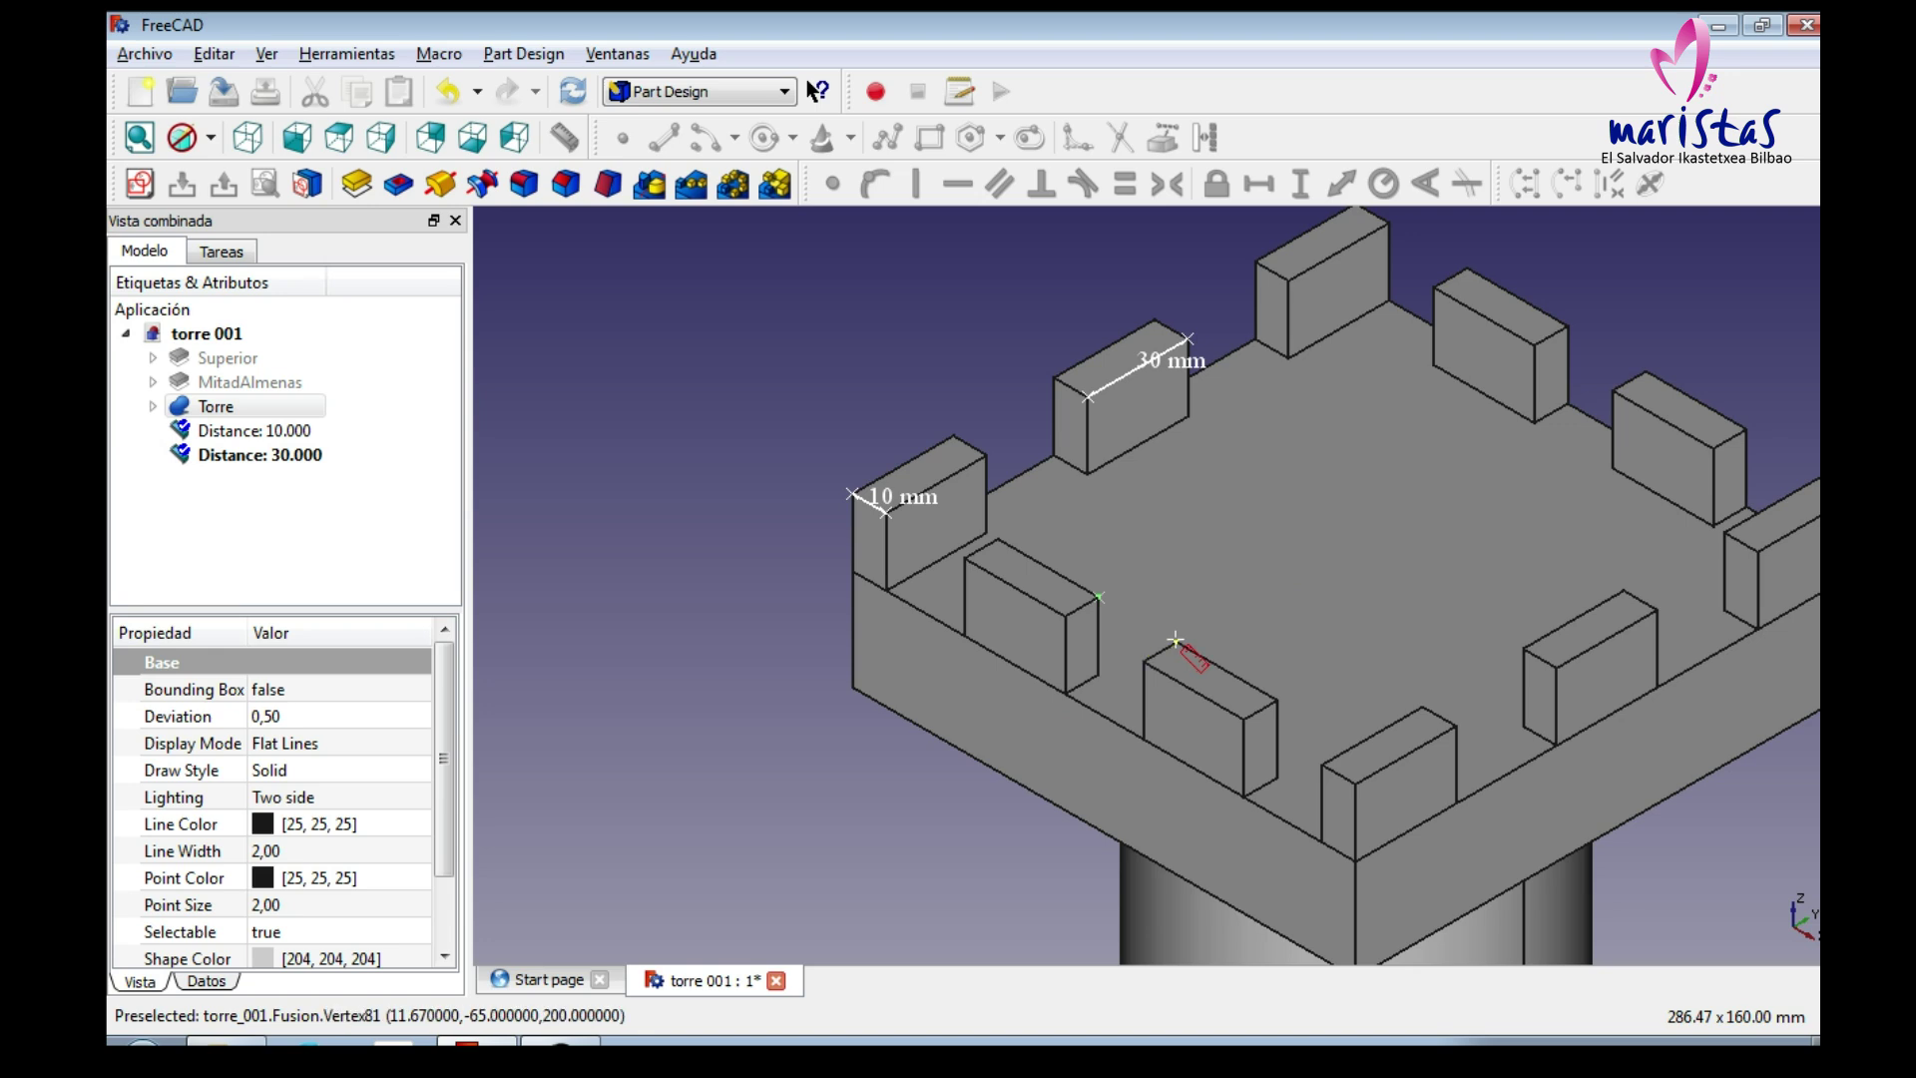
{"action": "left_click", "coordinate": [1177, 640]}
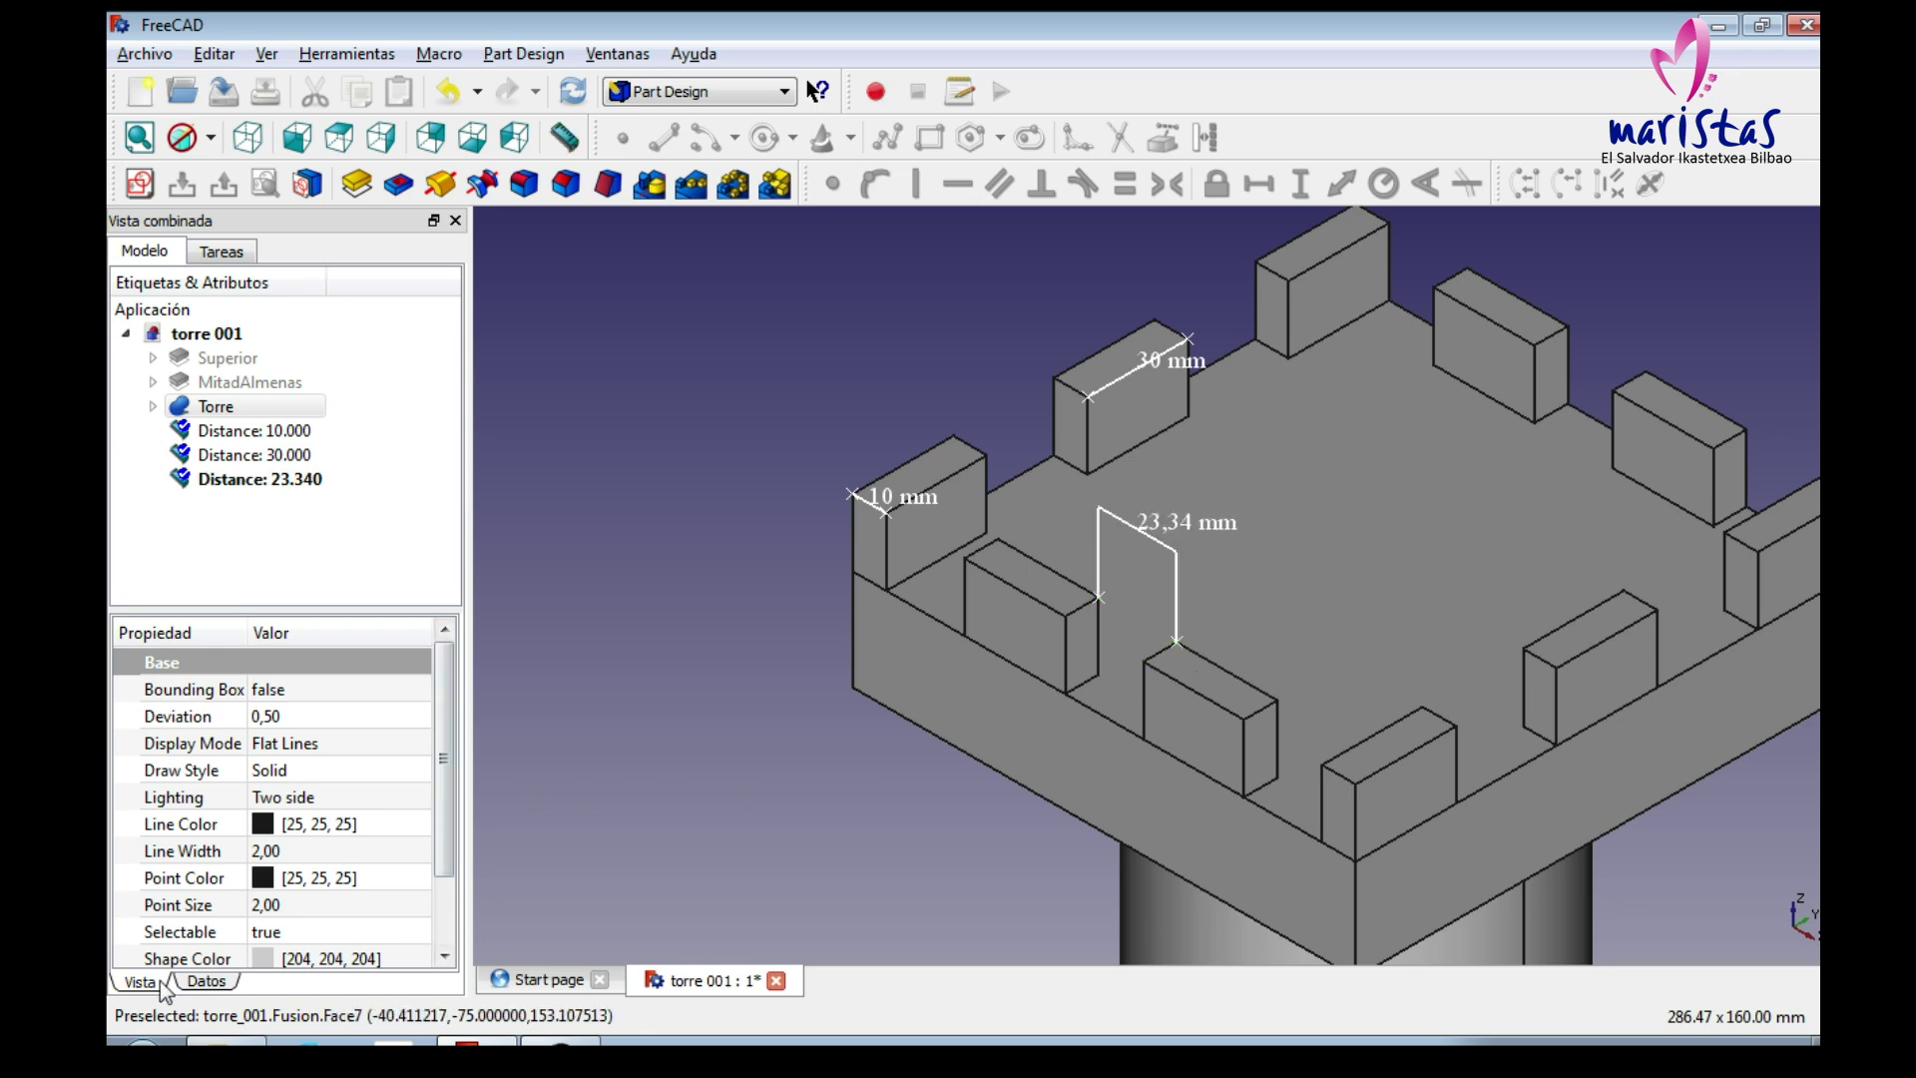
{"action": "left_click", "coordinate": [259, 479]}
{"action": "left_click", "coordinate": [267, 715]}
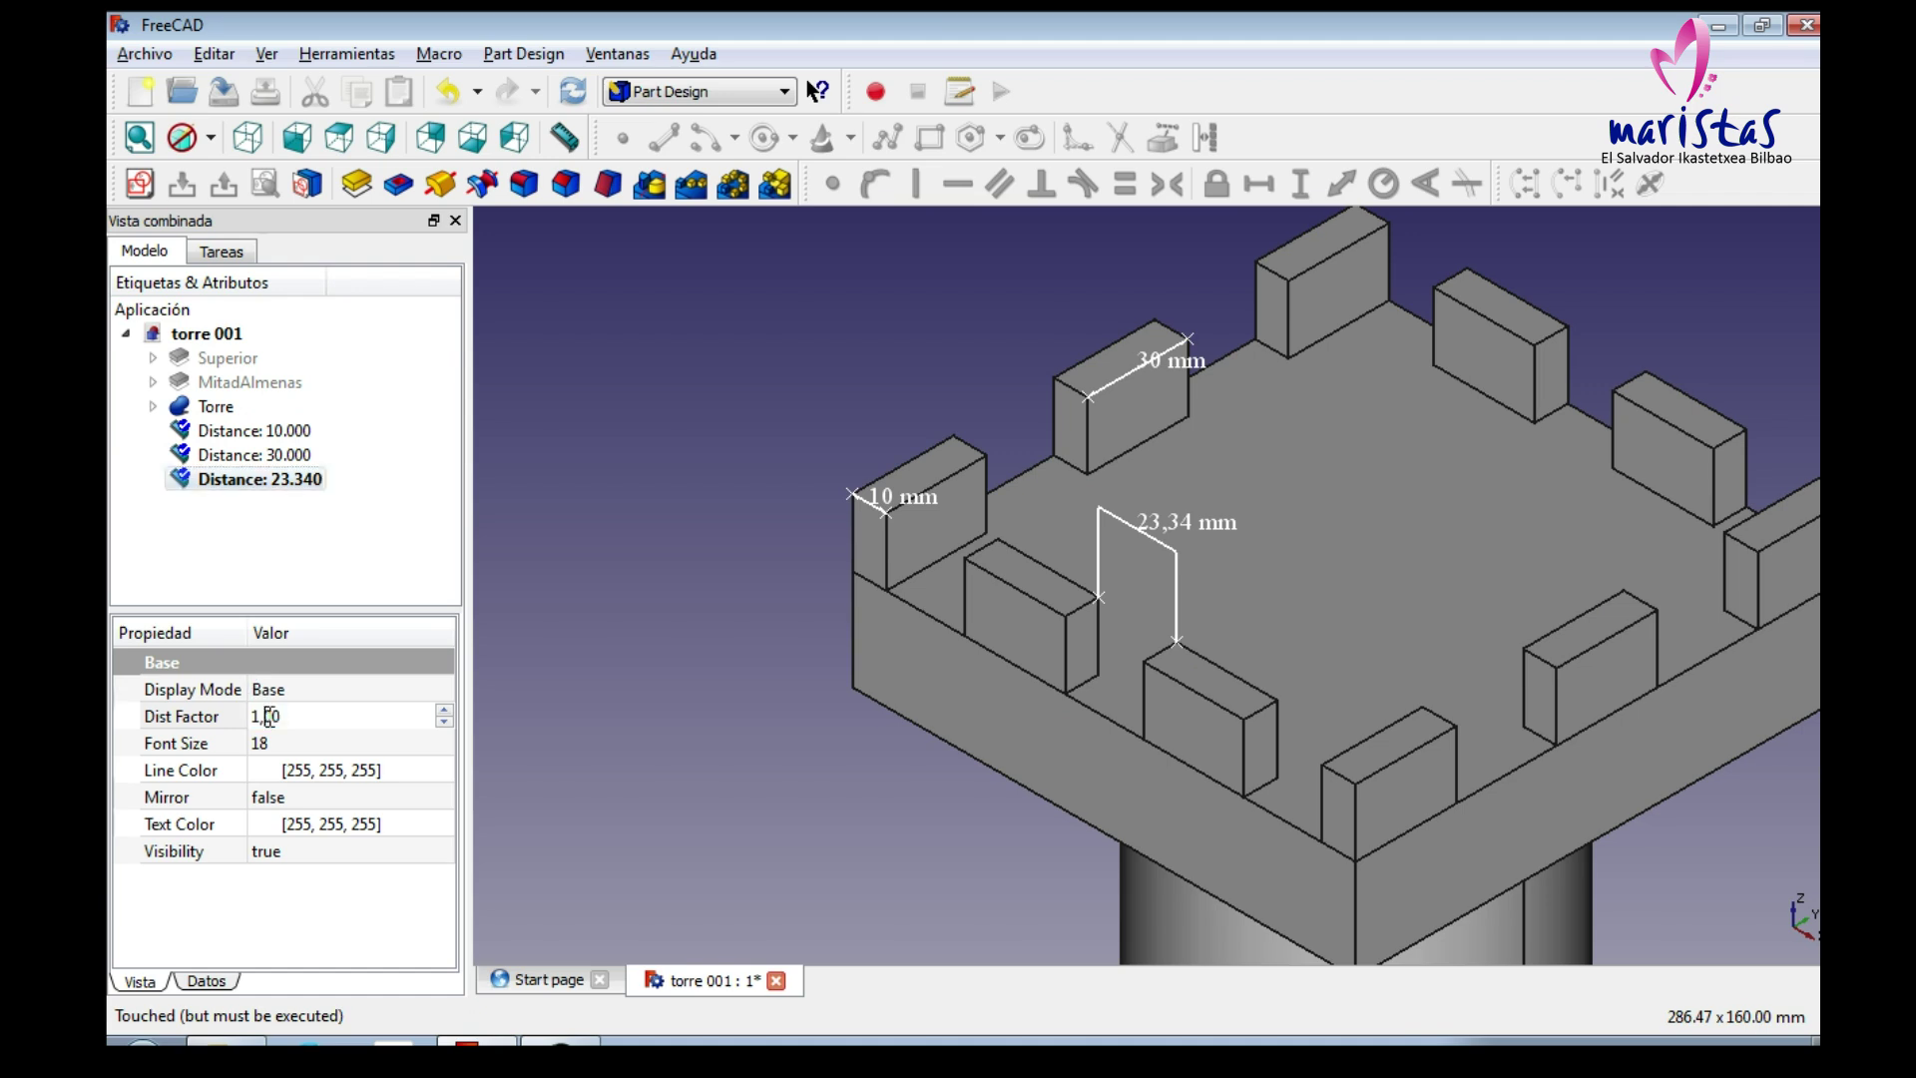
{"action": "scroll", "coordinate": [267, 716], "scroll_direction": "down", "scroll_amount": 1}
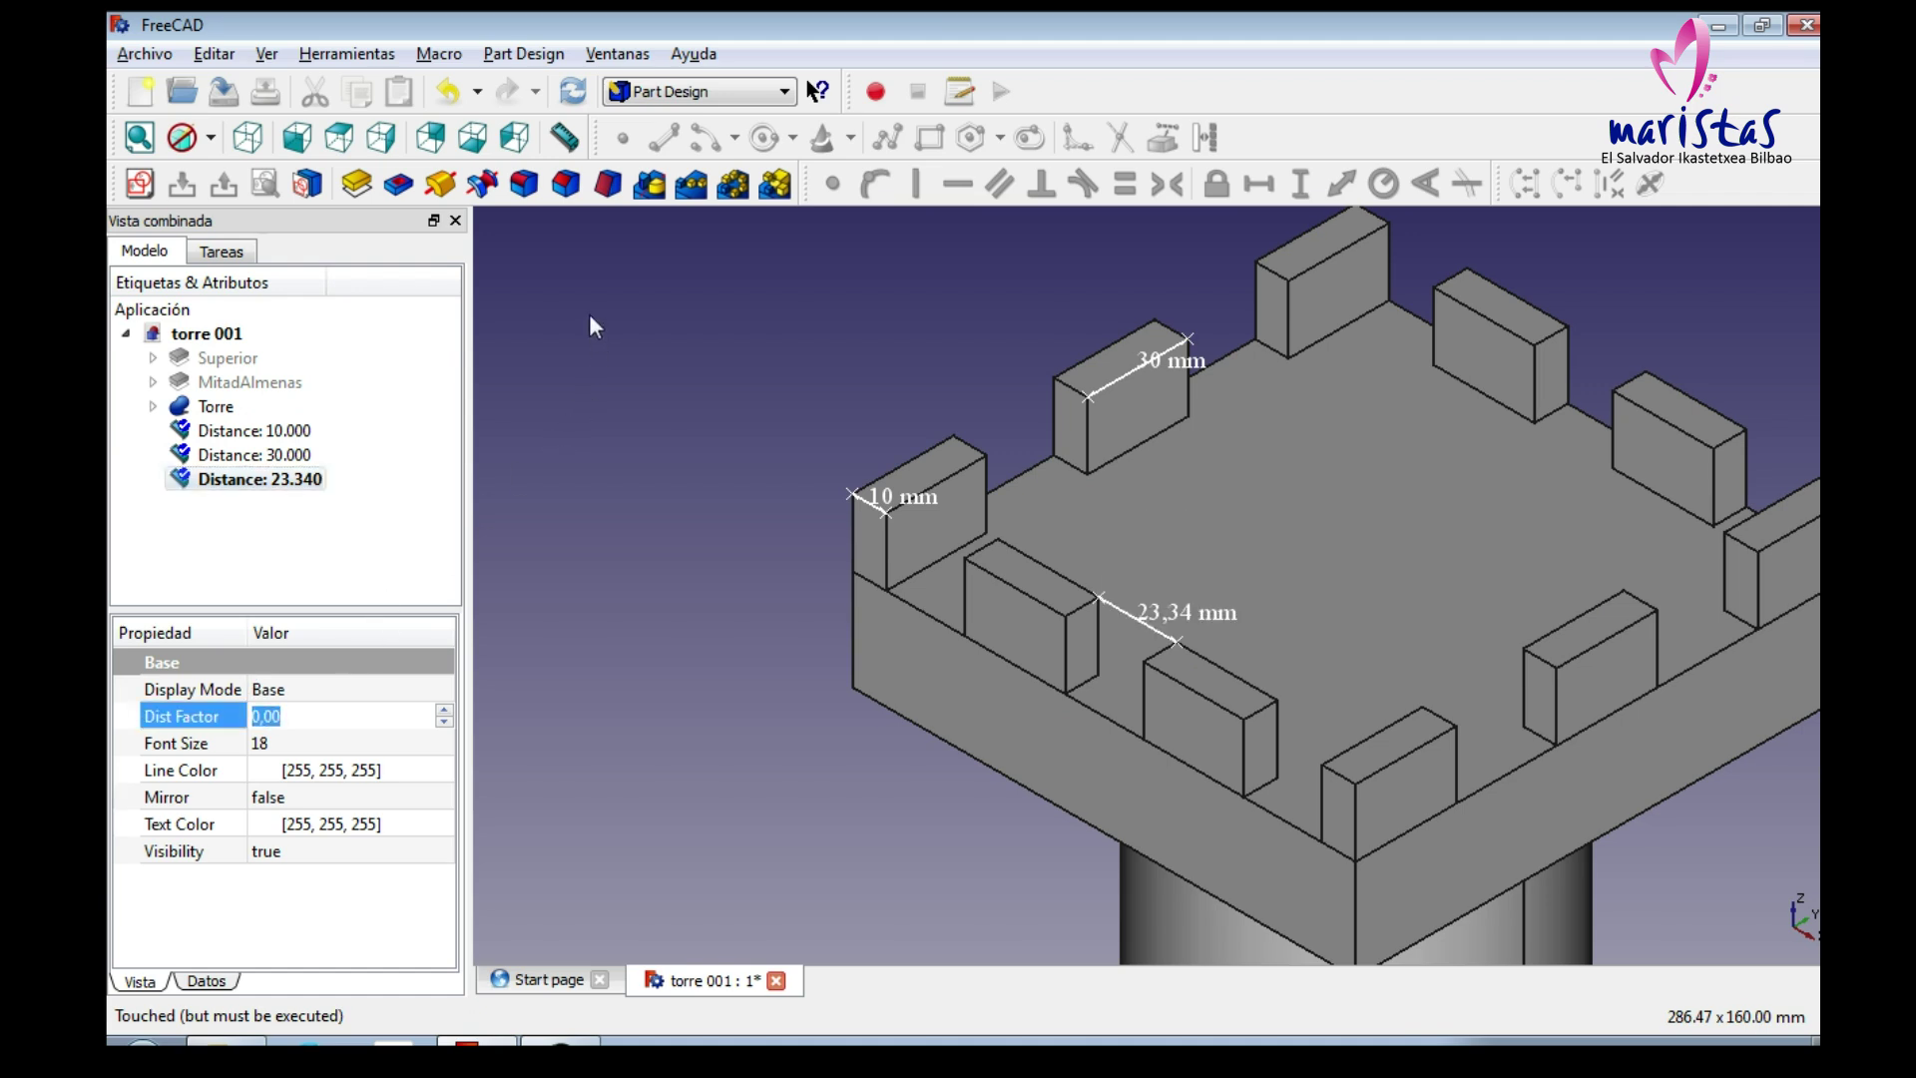
Measure the height of a front-left middle merlon along its vertical edge and set that measurement's Dist Factor to 0.
{"action": "left_click", "coordinate": [564, 136]}
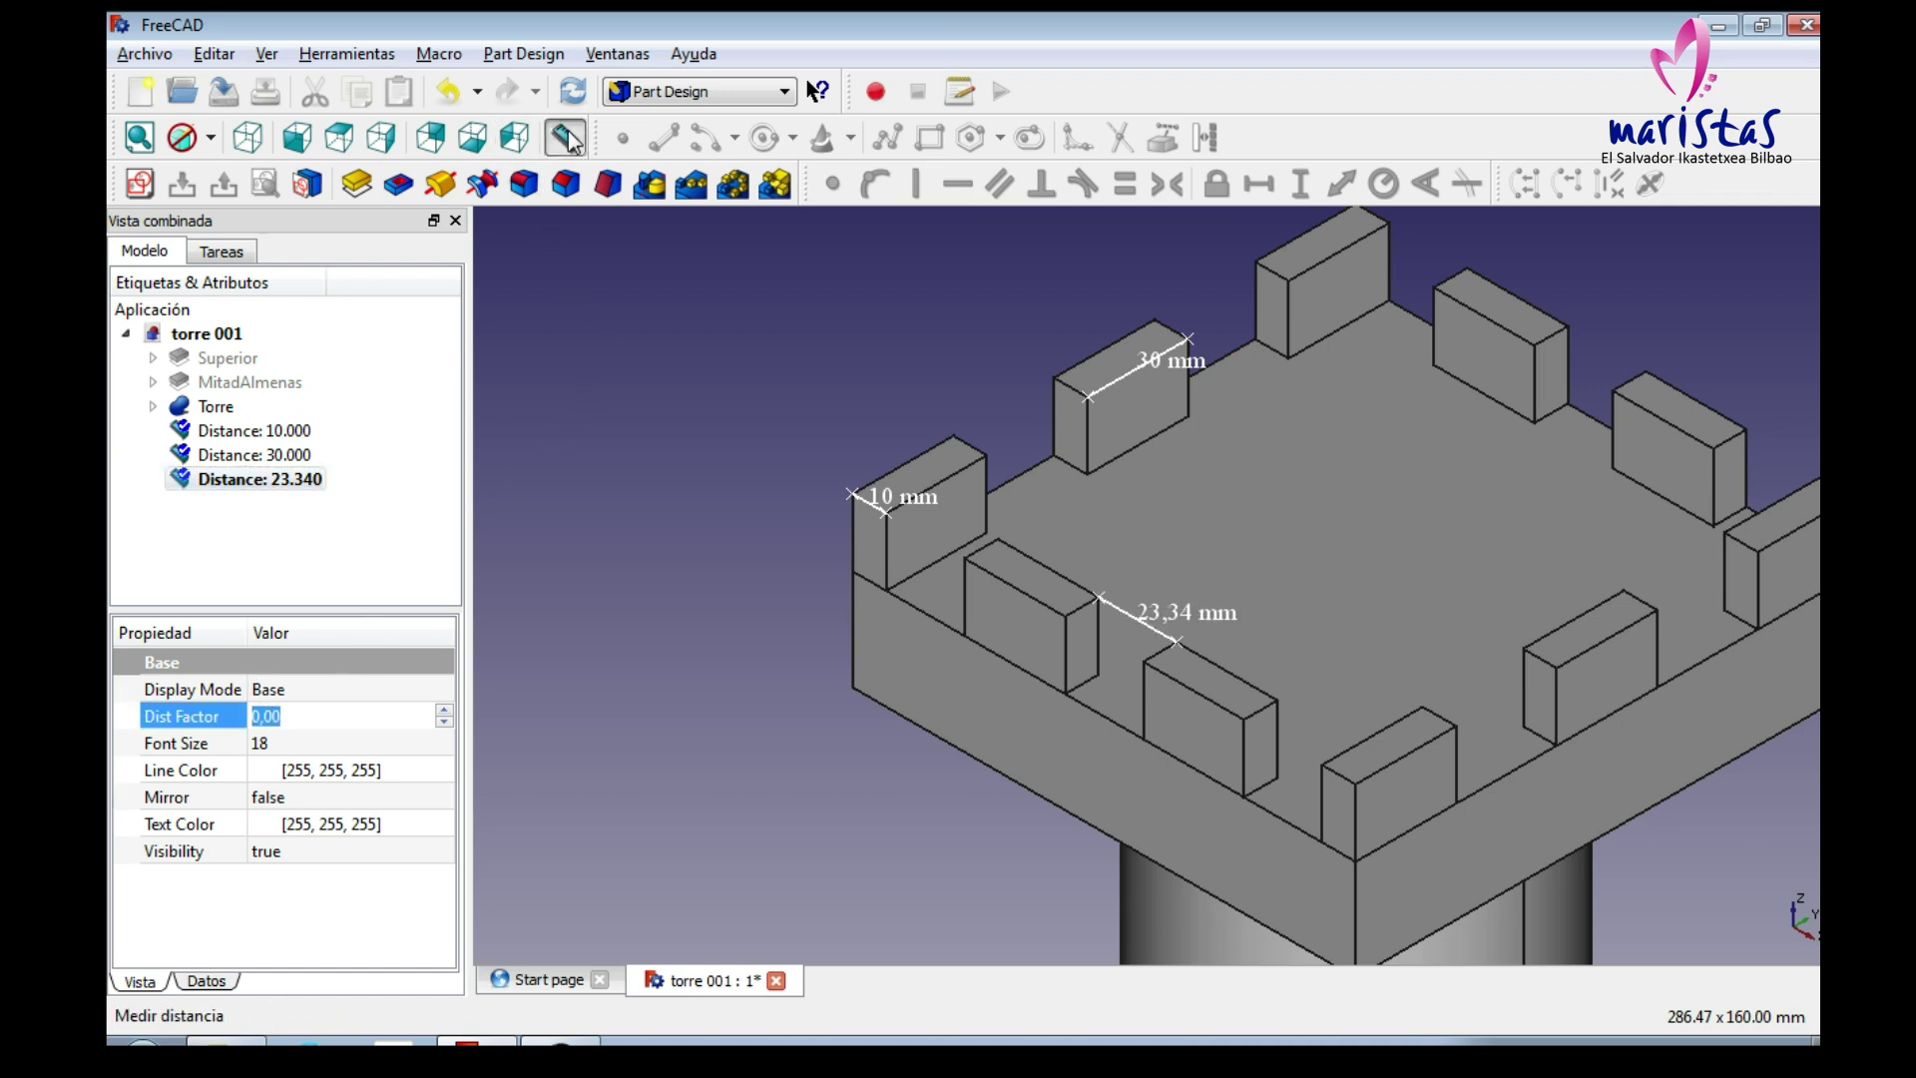
{"action": "left_click", "coordinate": [1064, 695]}
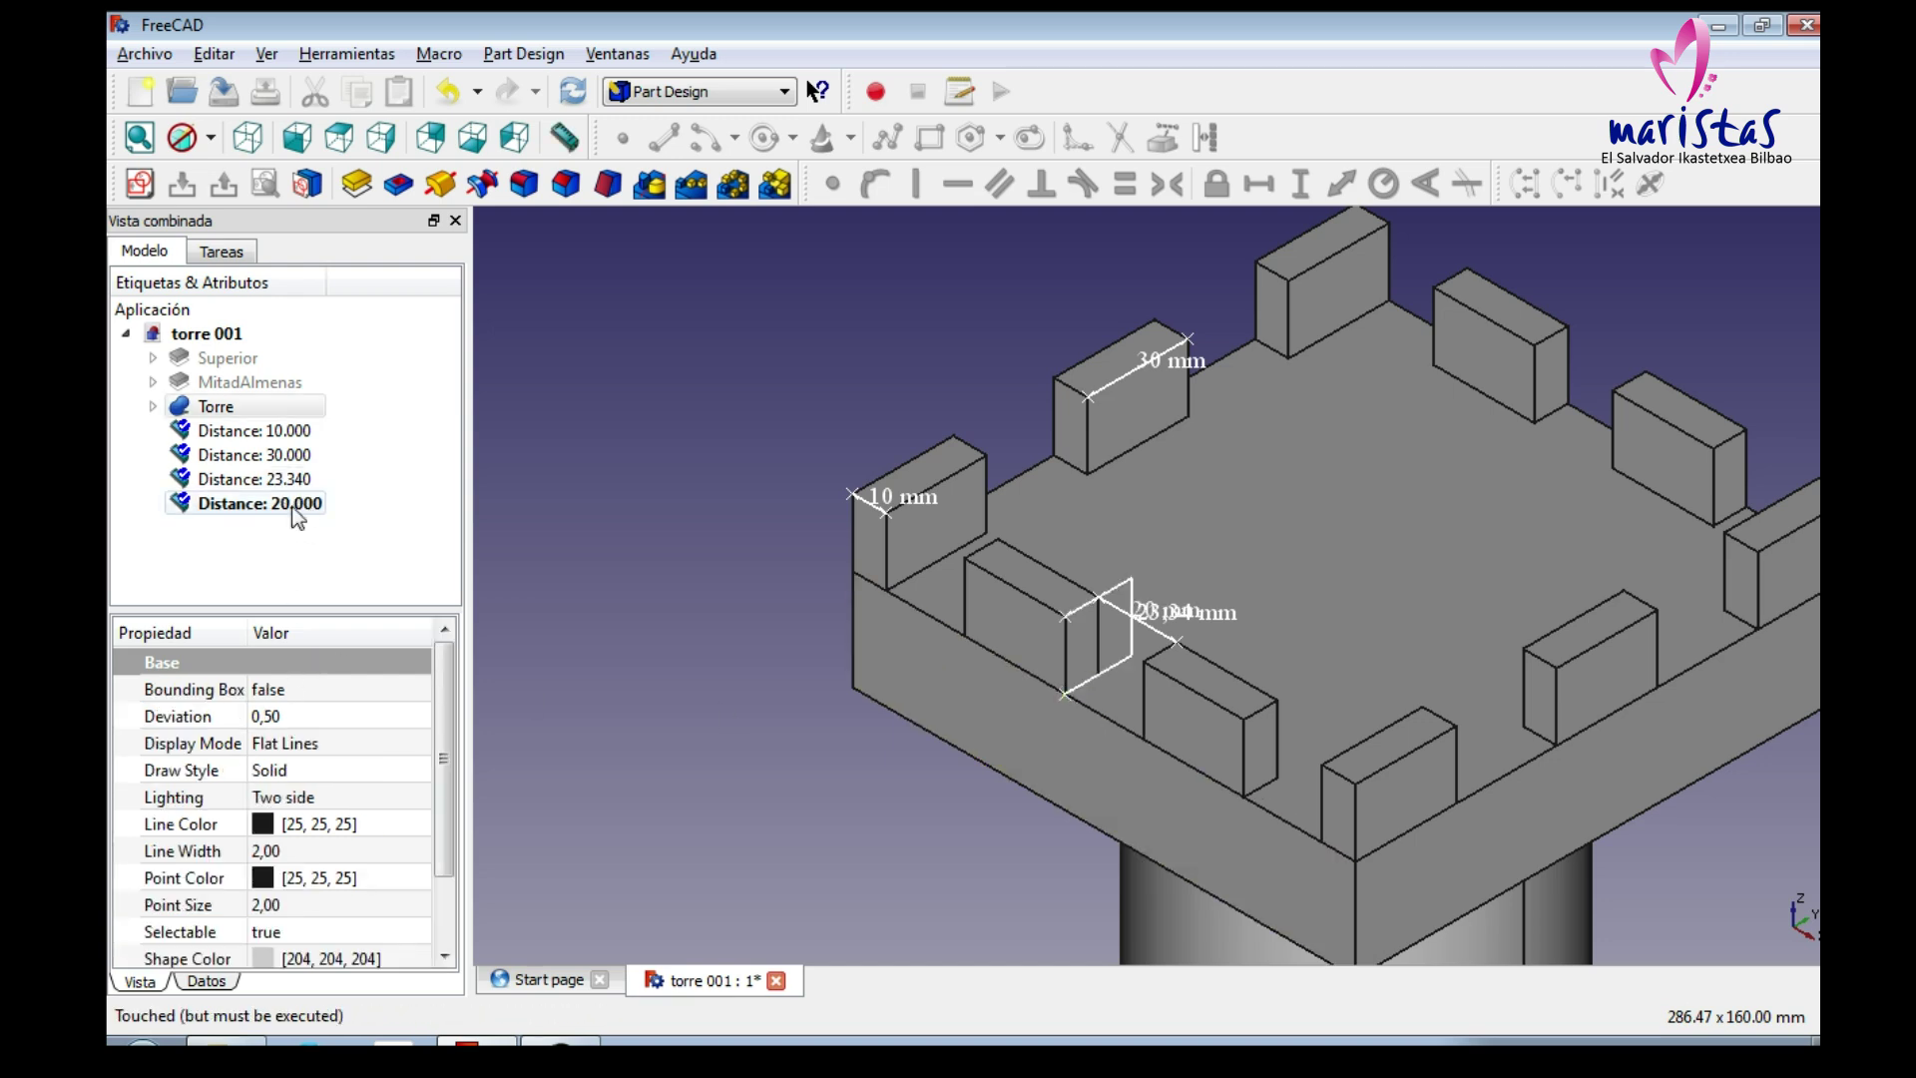
{"action": "left_click", "coordinate": [251, 551]}
{"action": "left_click", "coordinate": [257, 503]}
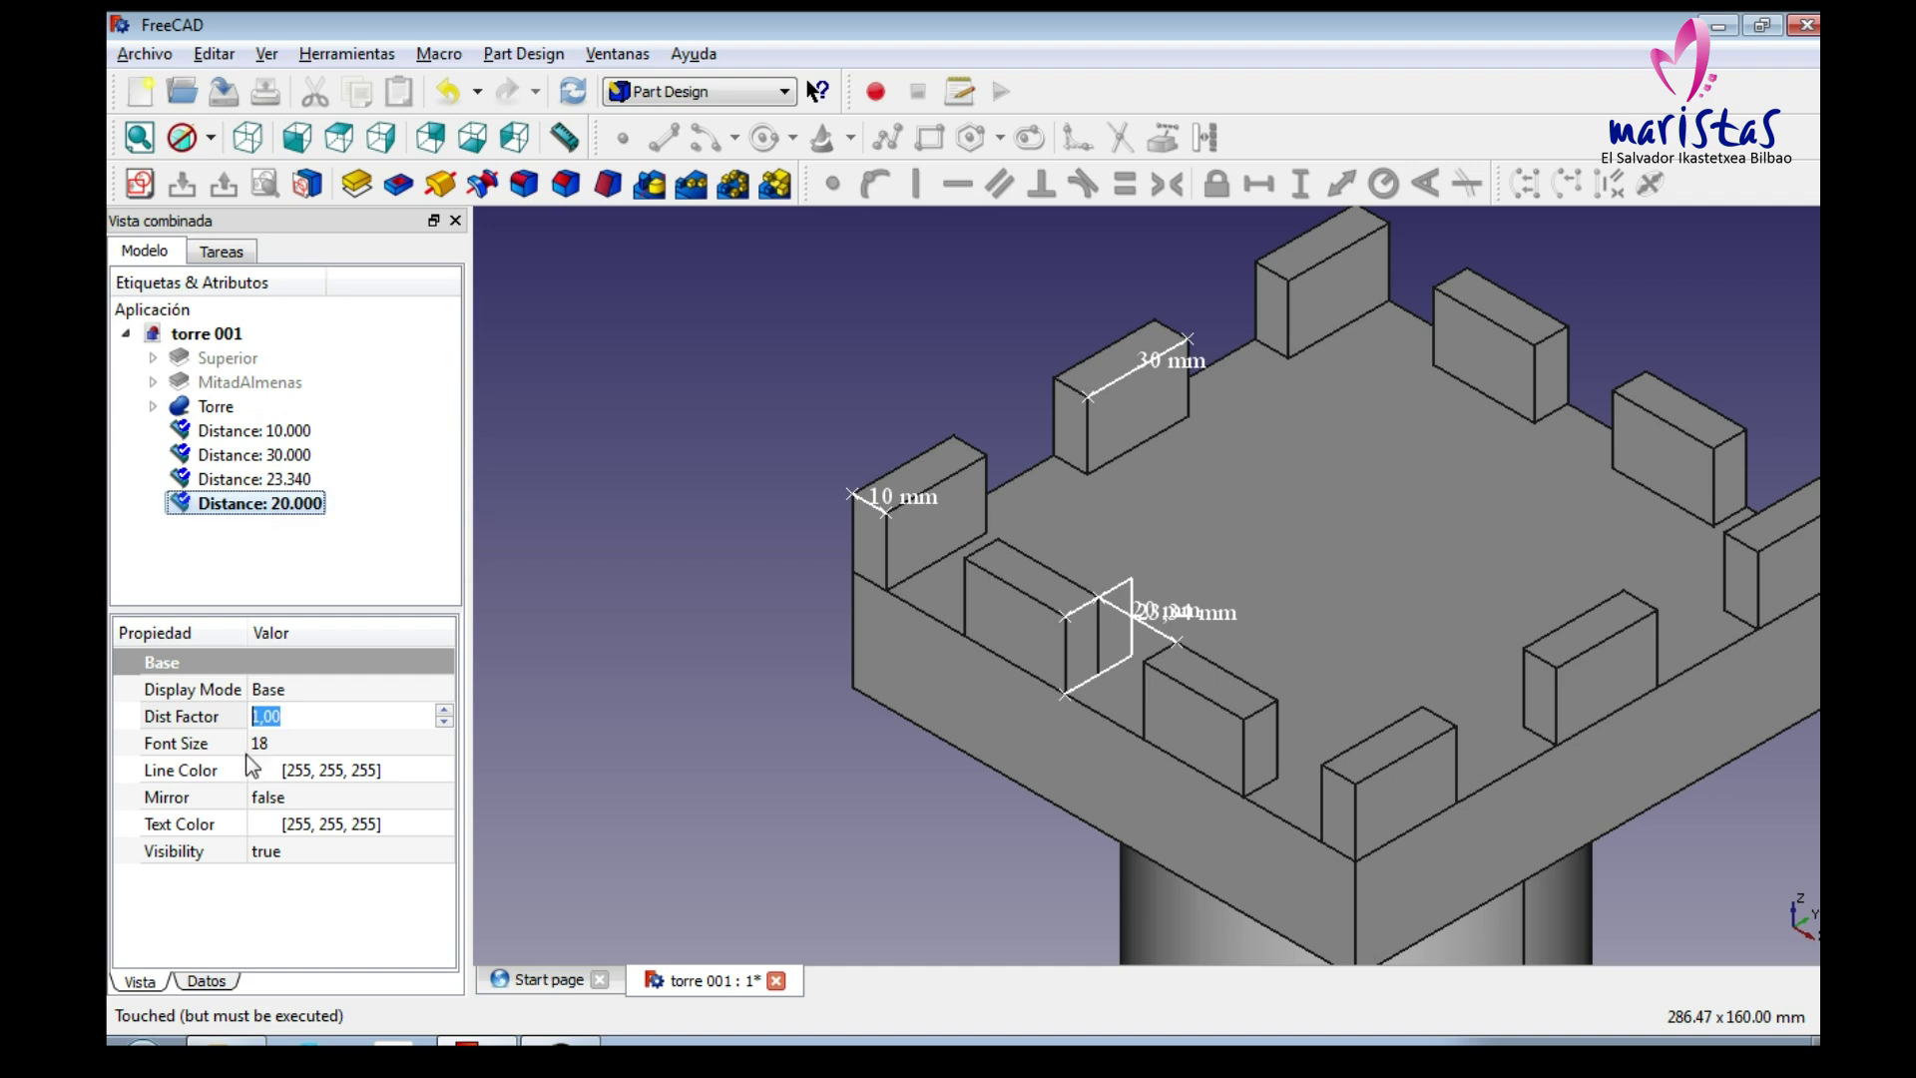
{"action": "scroll", "coordinate": [288, 713], "scroll_direction": "down", "scroll_amount": 1}
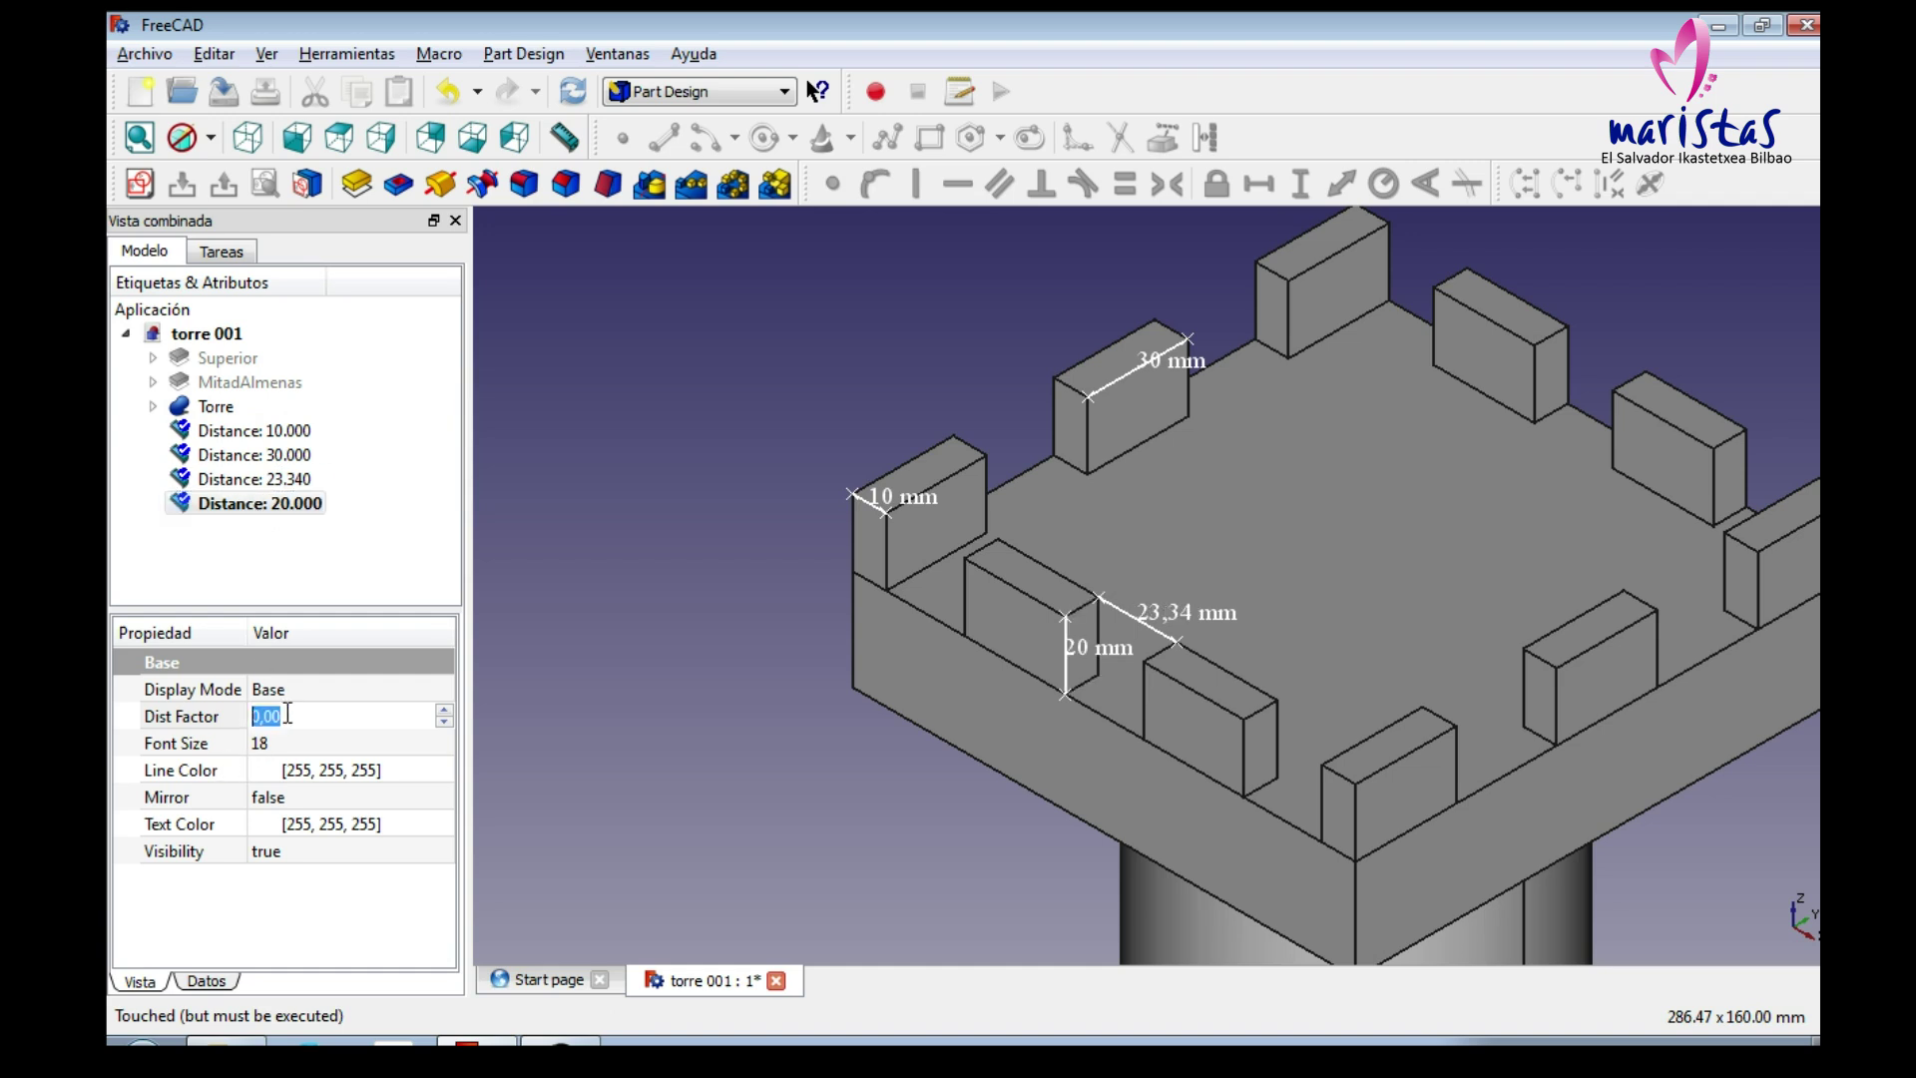
{"action": "left_click", "coordinate": [246, 716]}
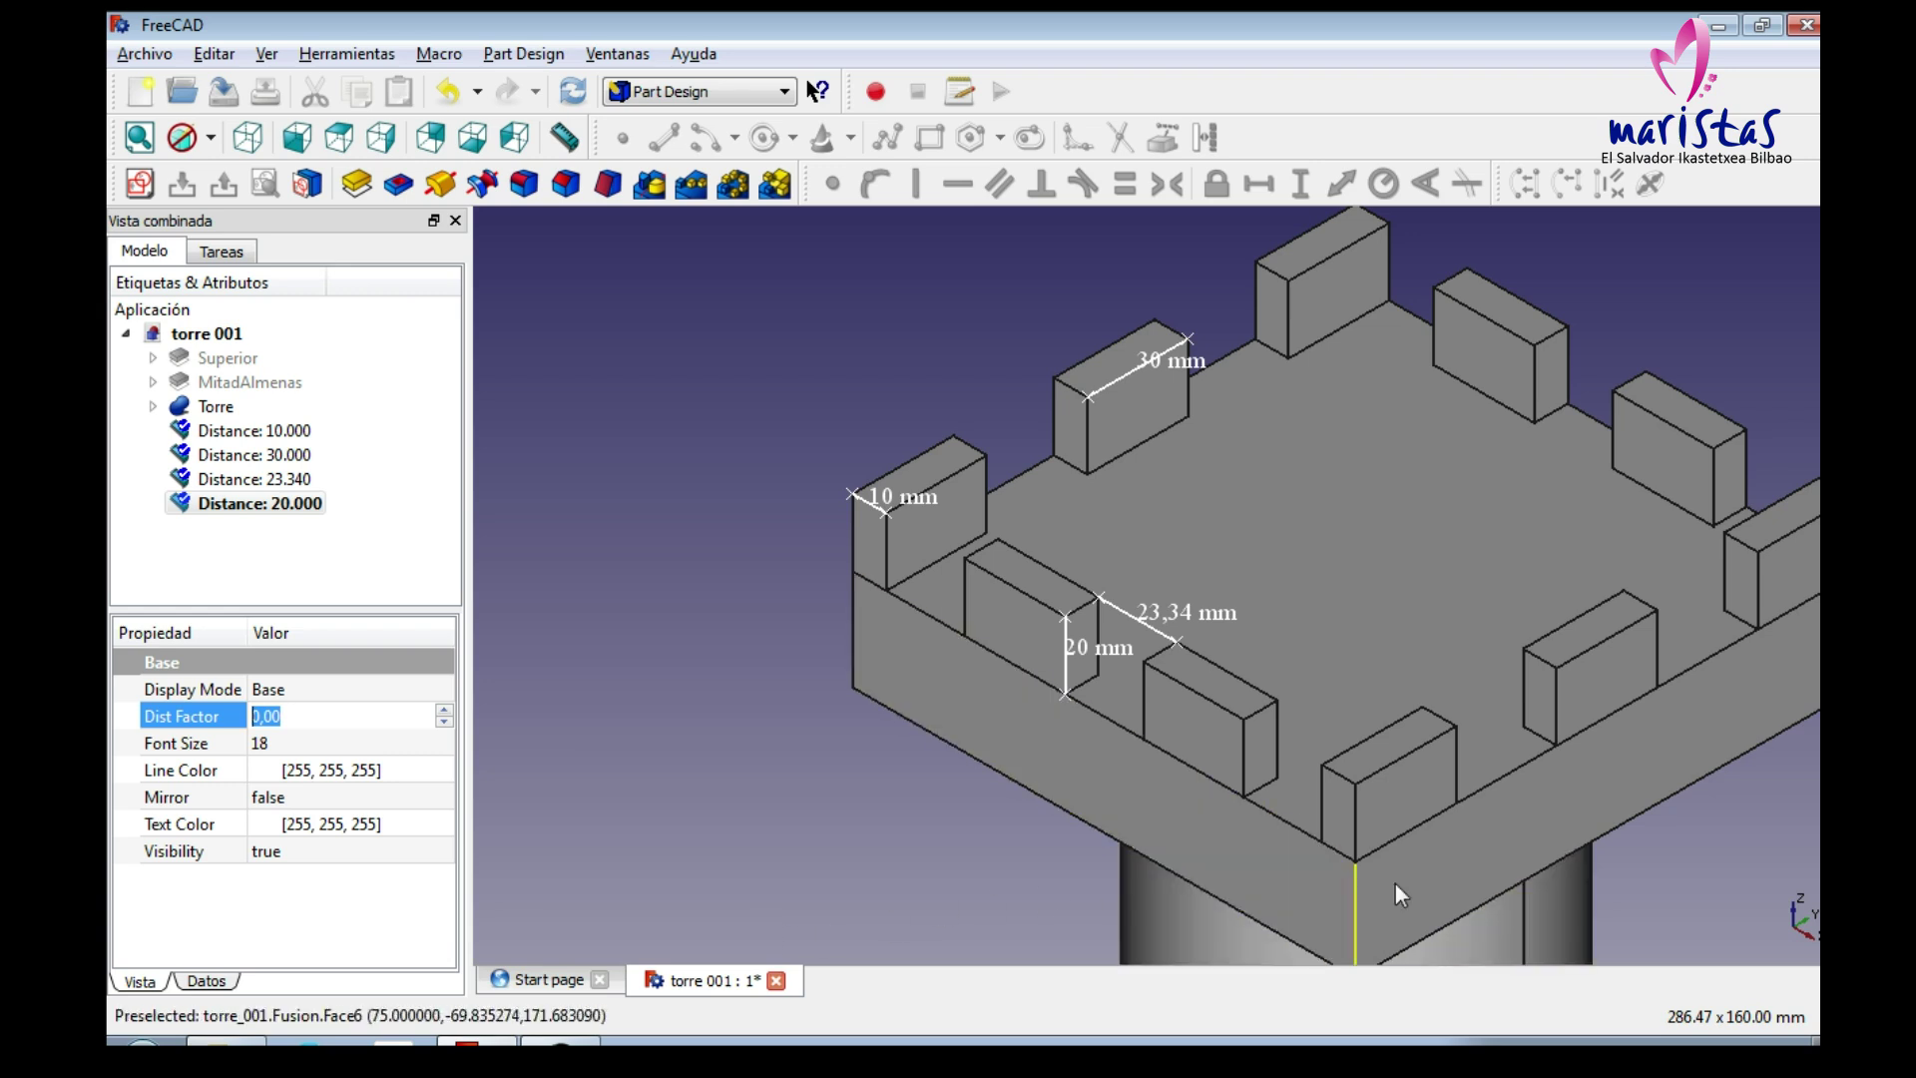
Measure the thickness of the square platform along its rightmost vertical edge.
{"action": "middle_click_drag", "start_coordinate": [1639, 864], "coordinate": [1407, 793]}
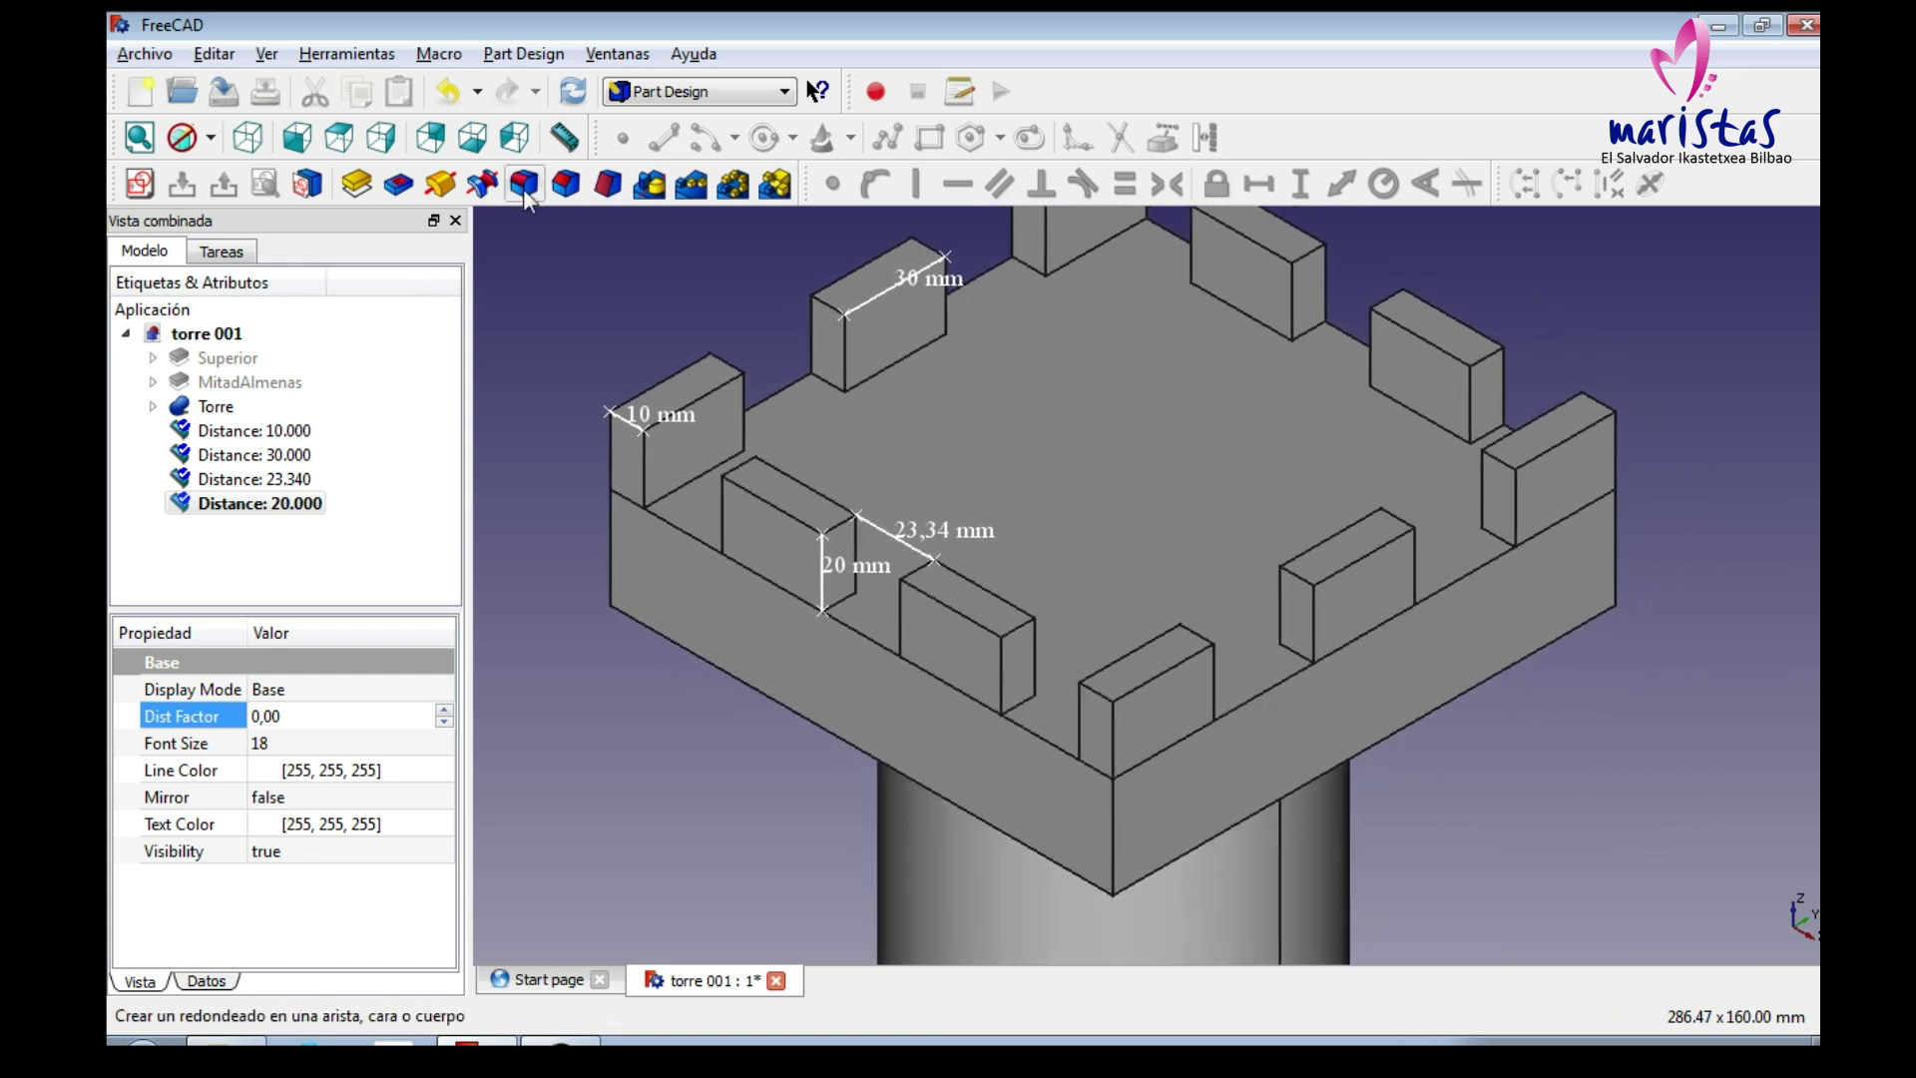
{"action": "left_click", "coordinate": [564, 138]}
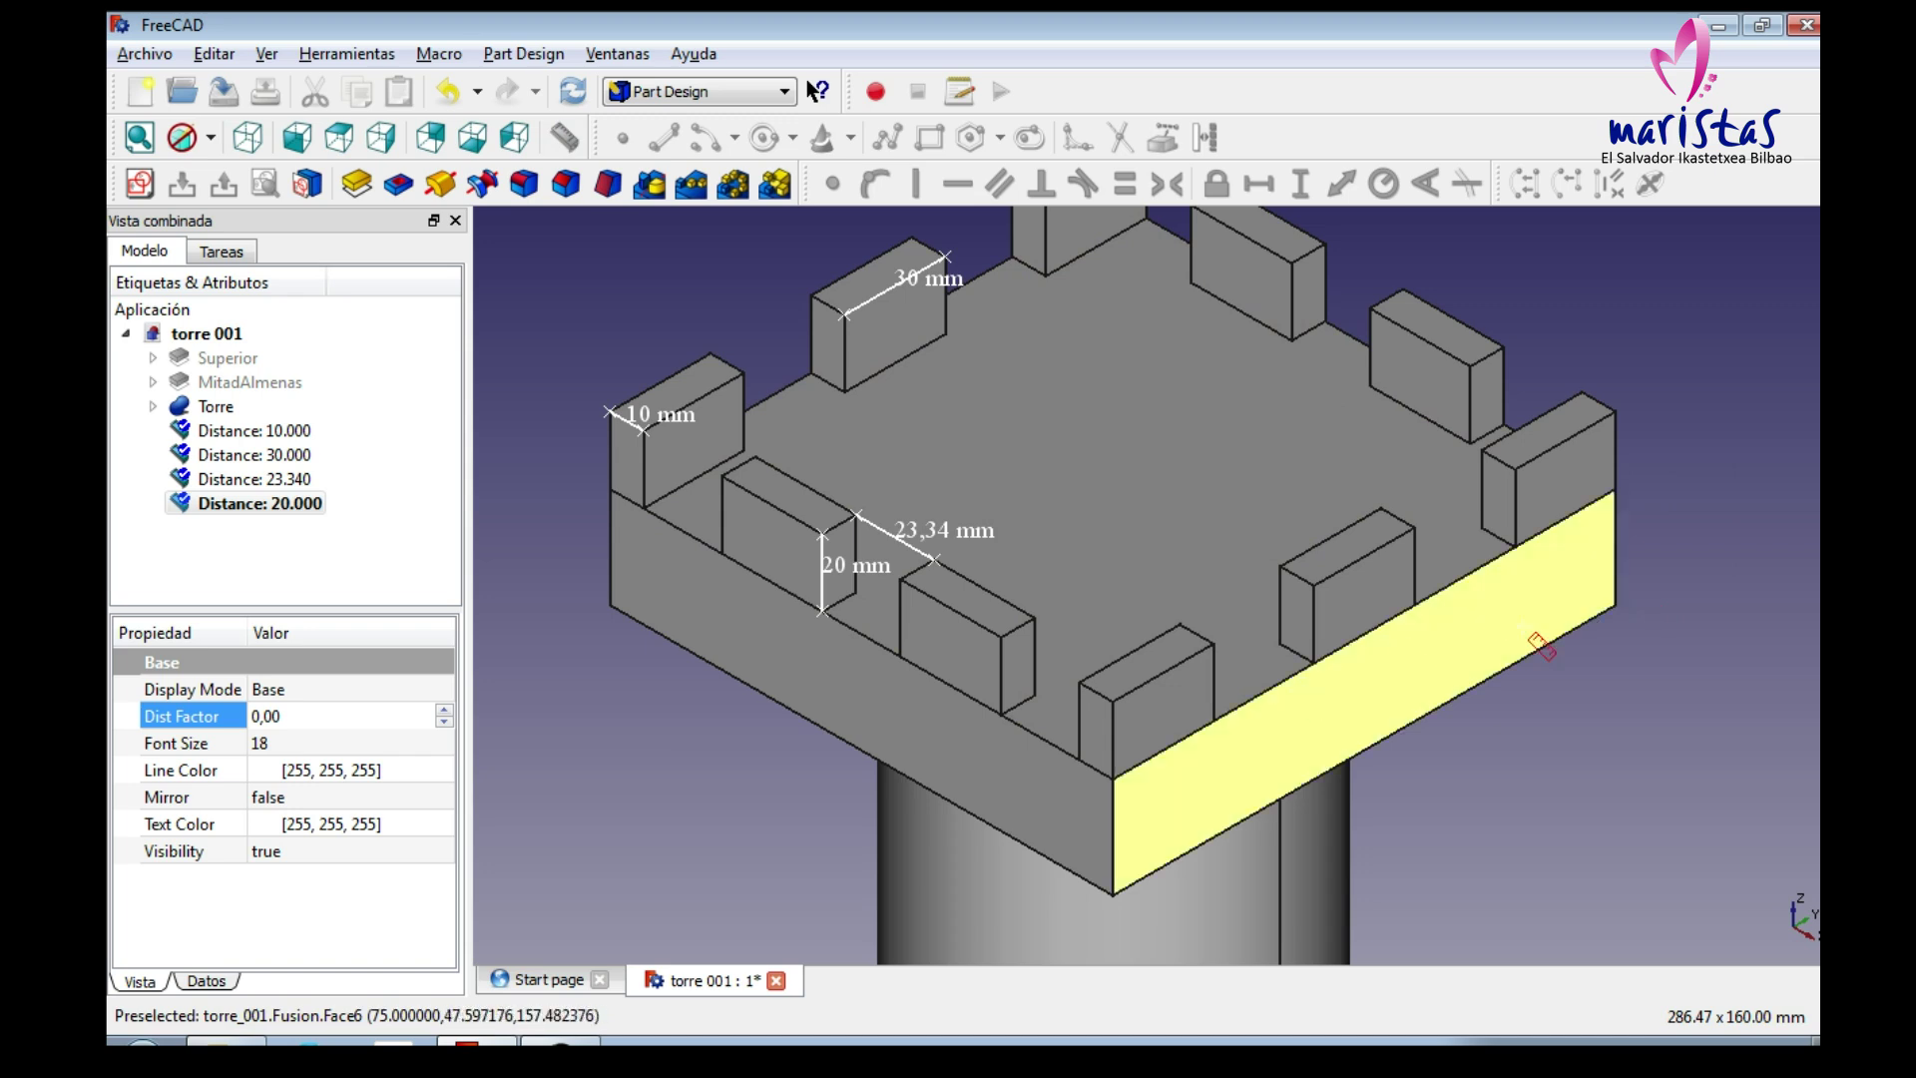
{"action": "left_click", "coordinate": [1619, 489]}
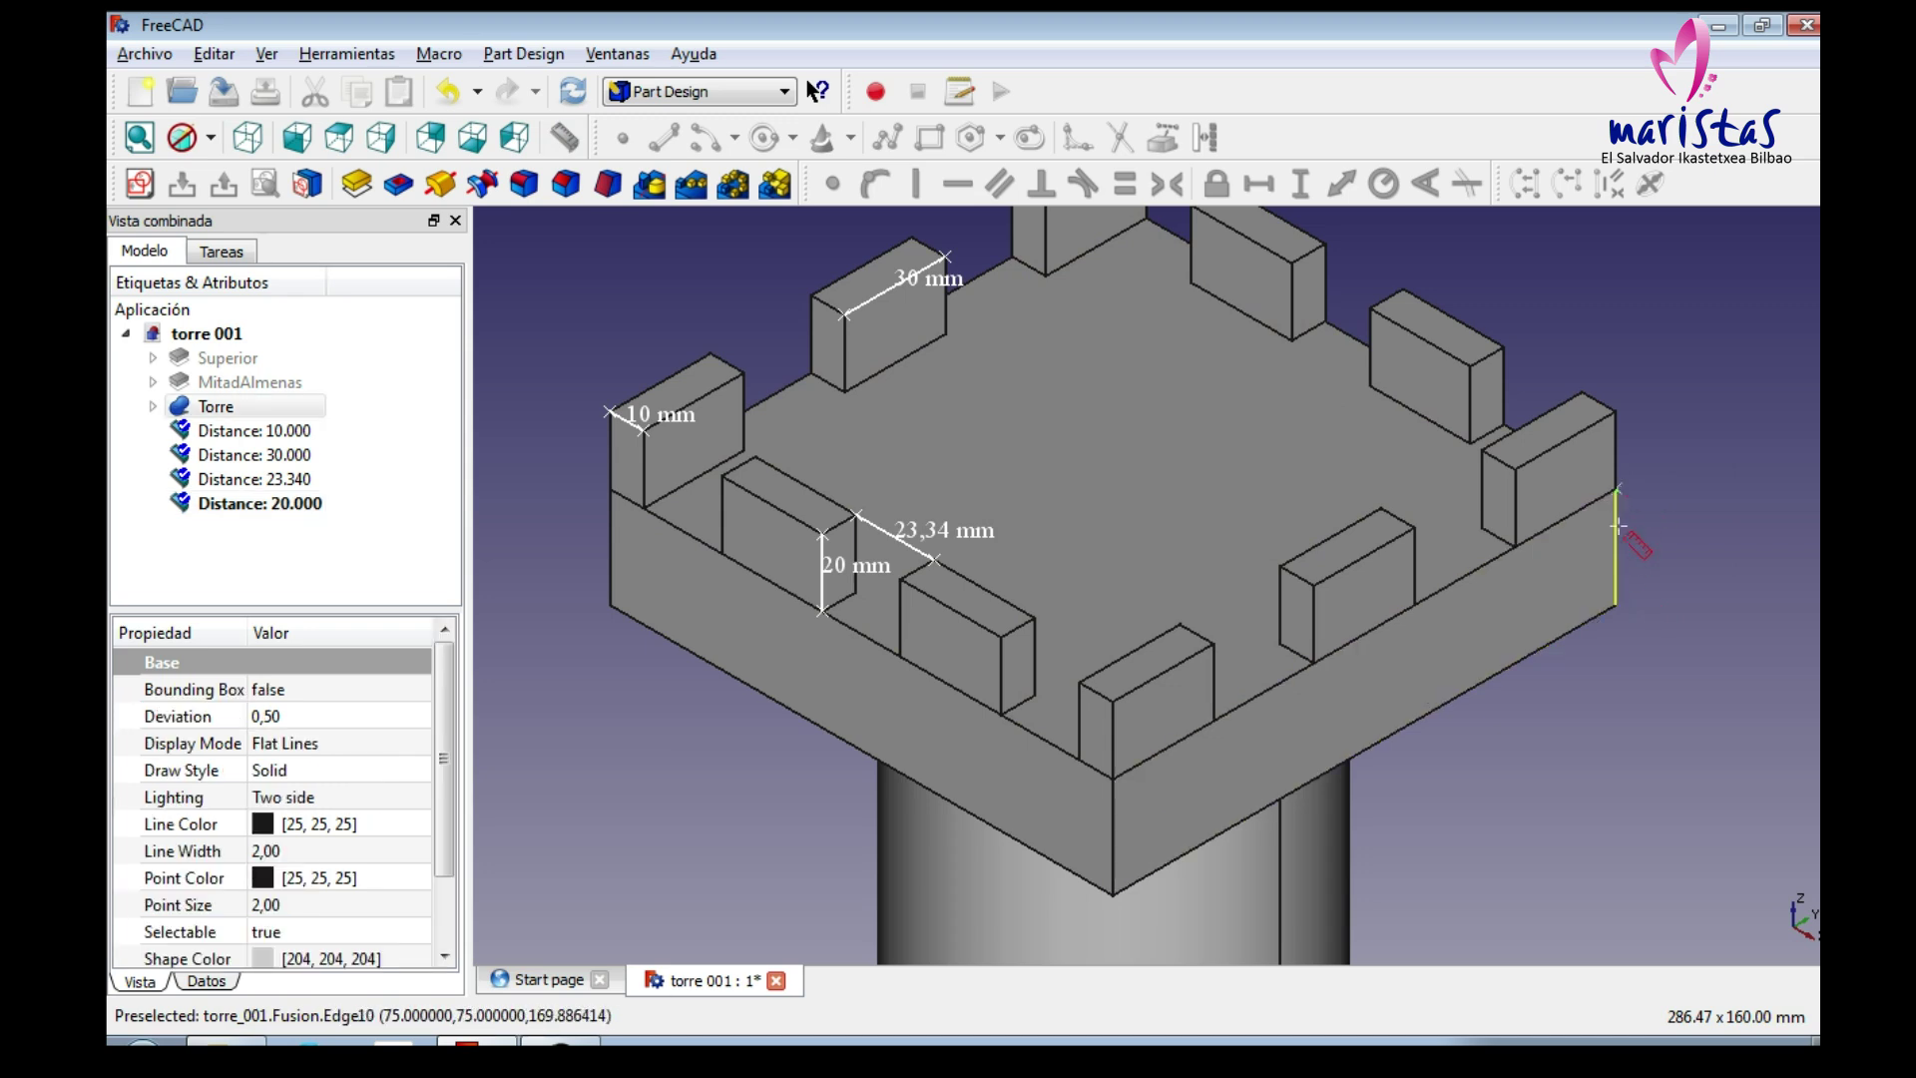
{"action": "left_click", "coordinate": [1618, 604]}
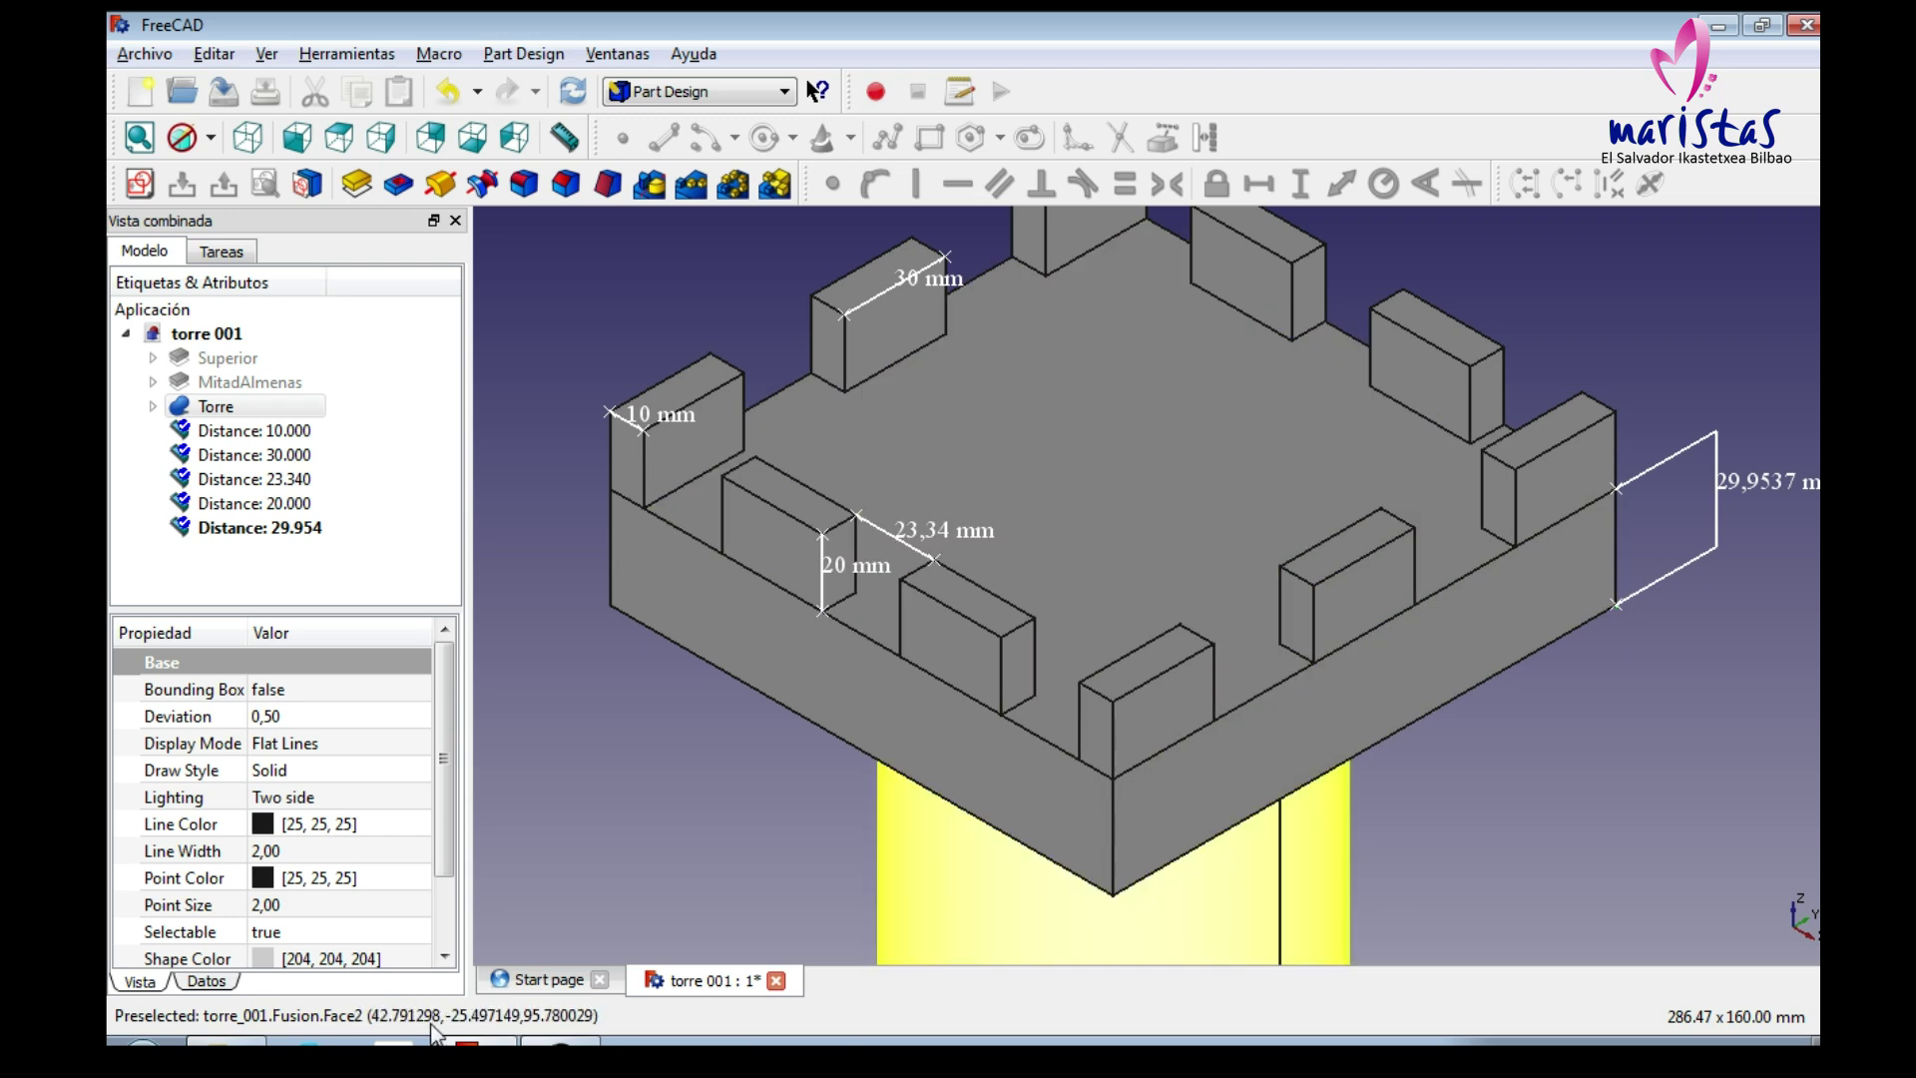
Correct the platform thickness measurement by setting the z coordinate of its P2 point to 150.
{"action": "left_click", "coordinate": [207, 982]}
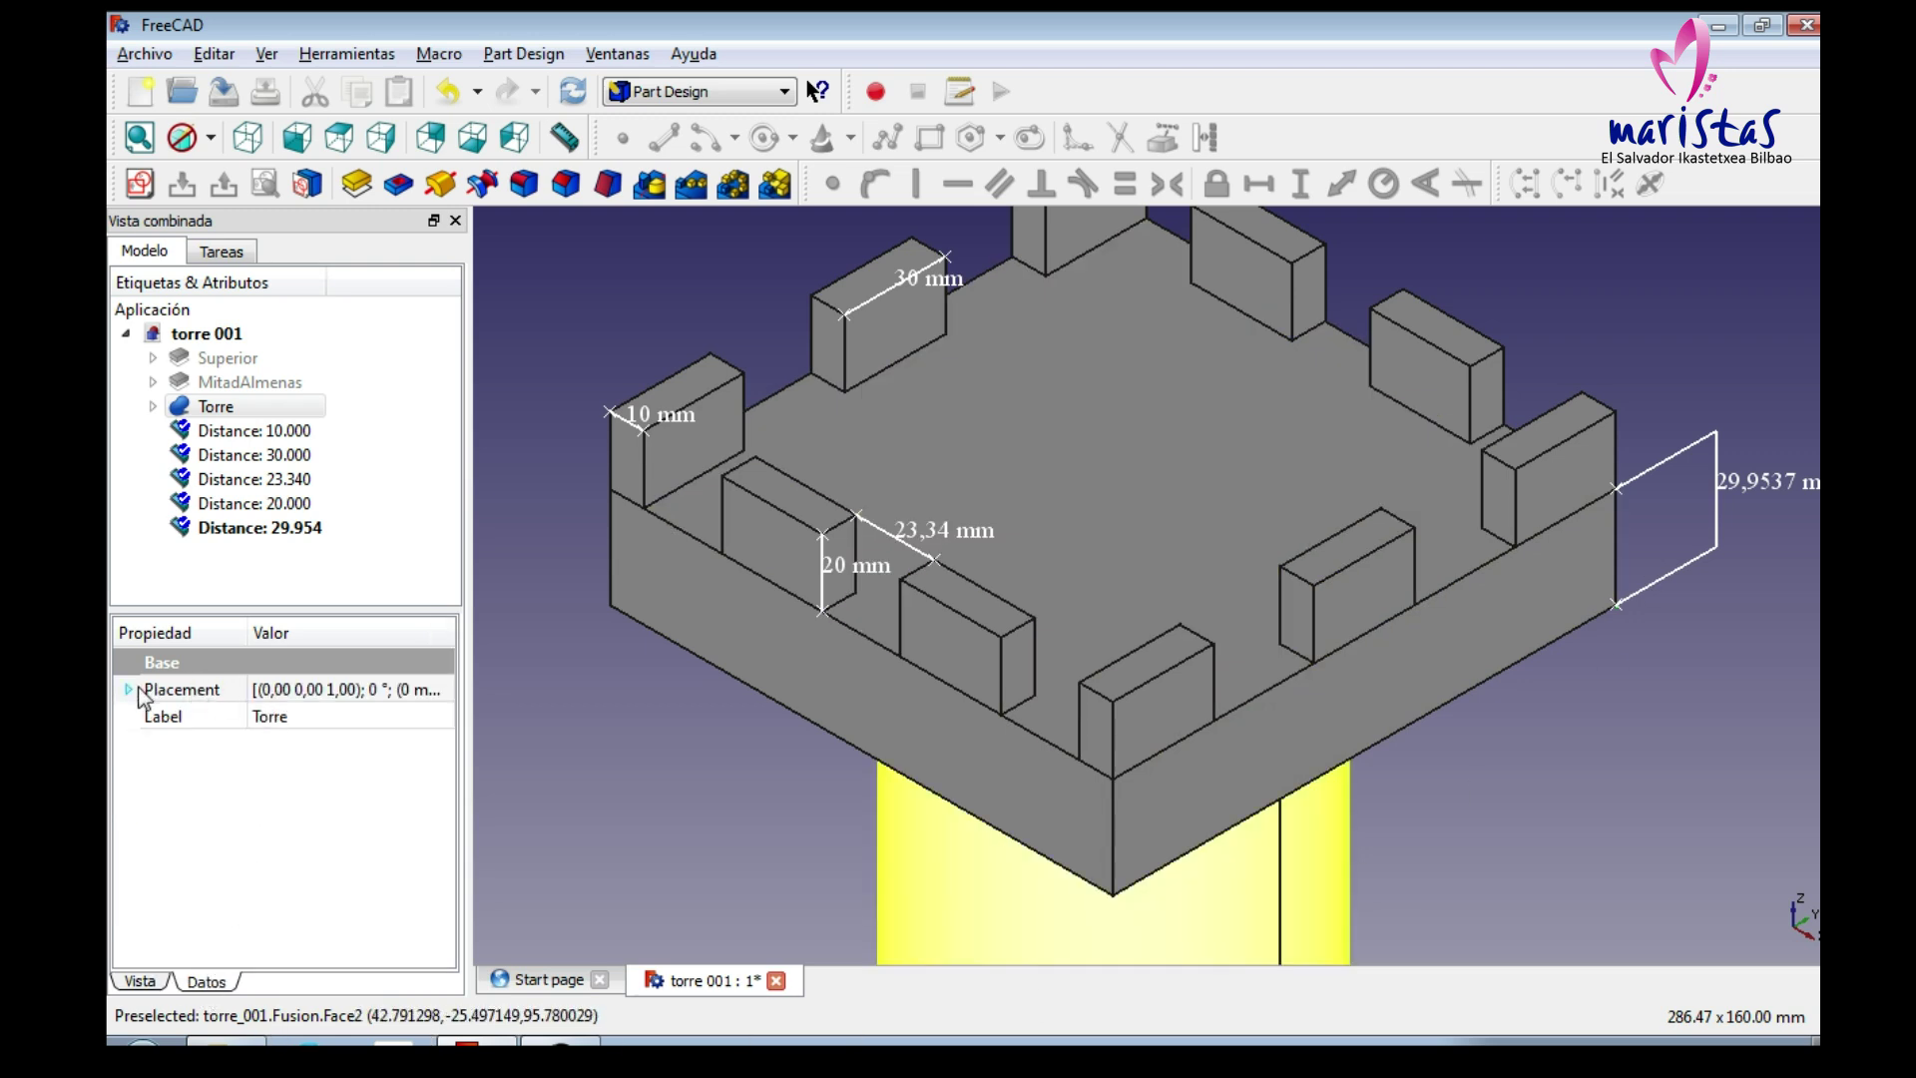
{"action": "left_click", "coordinate": [247, 529]}
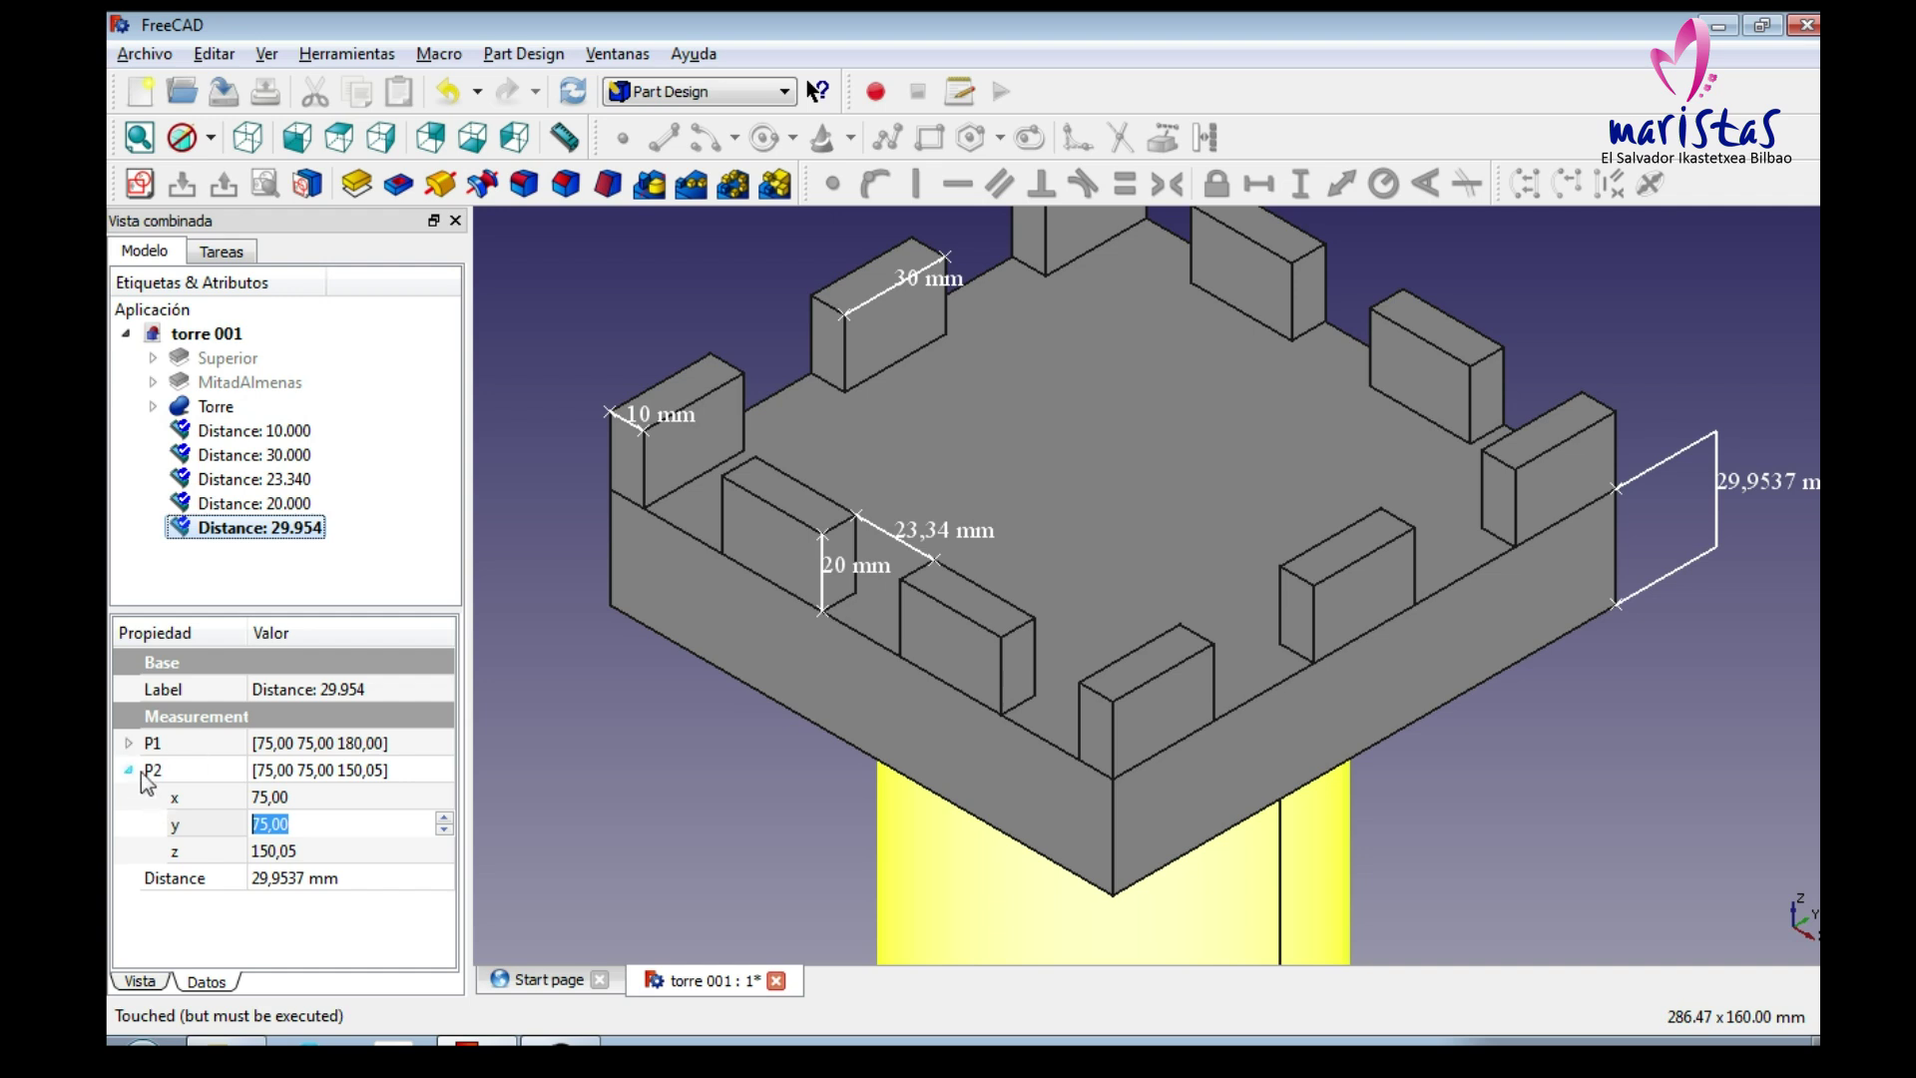
{"action": "left_click", "coordinate": [128, 744]}
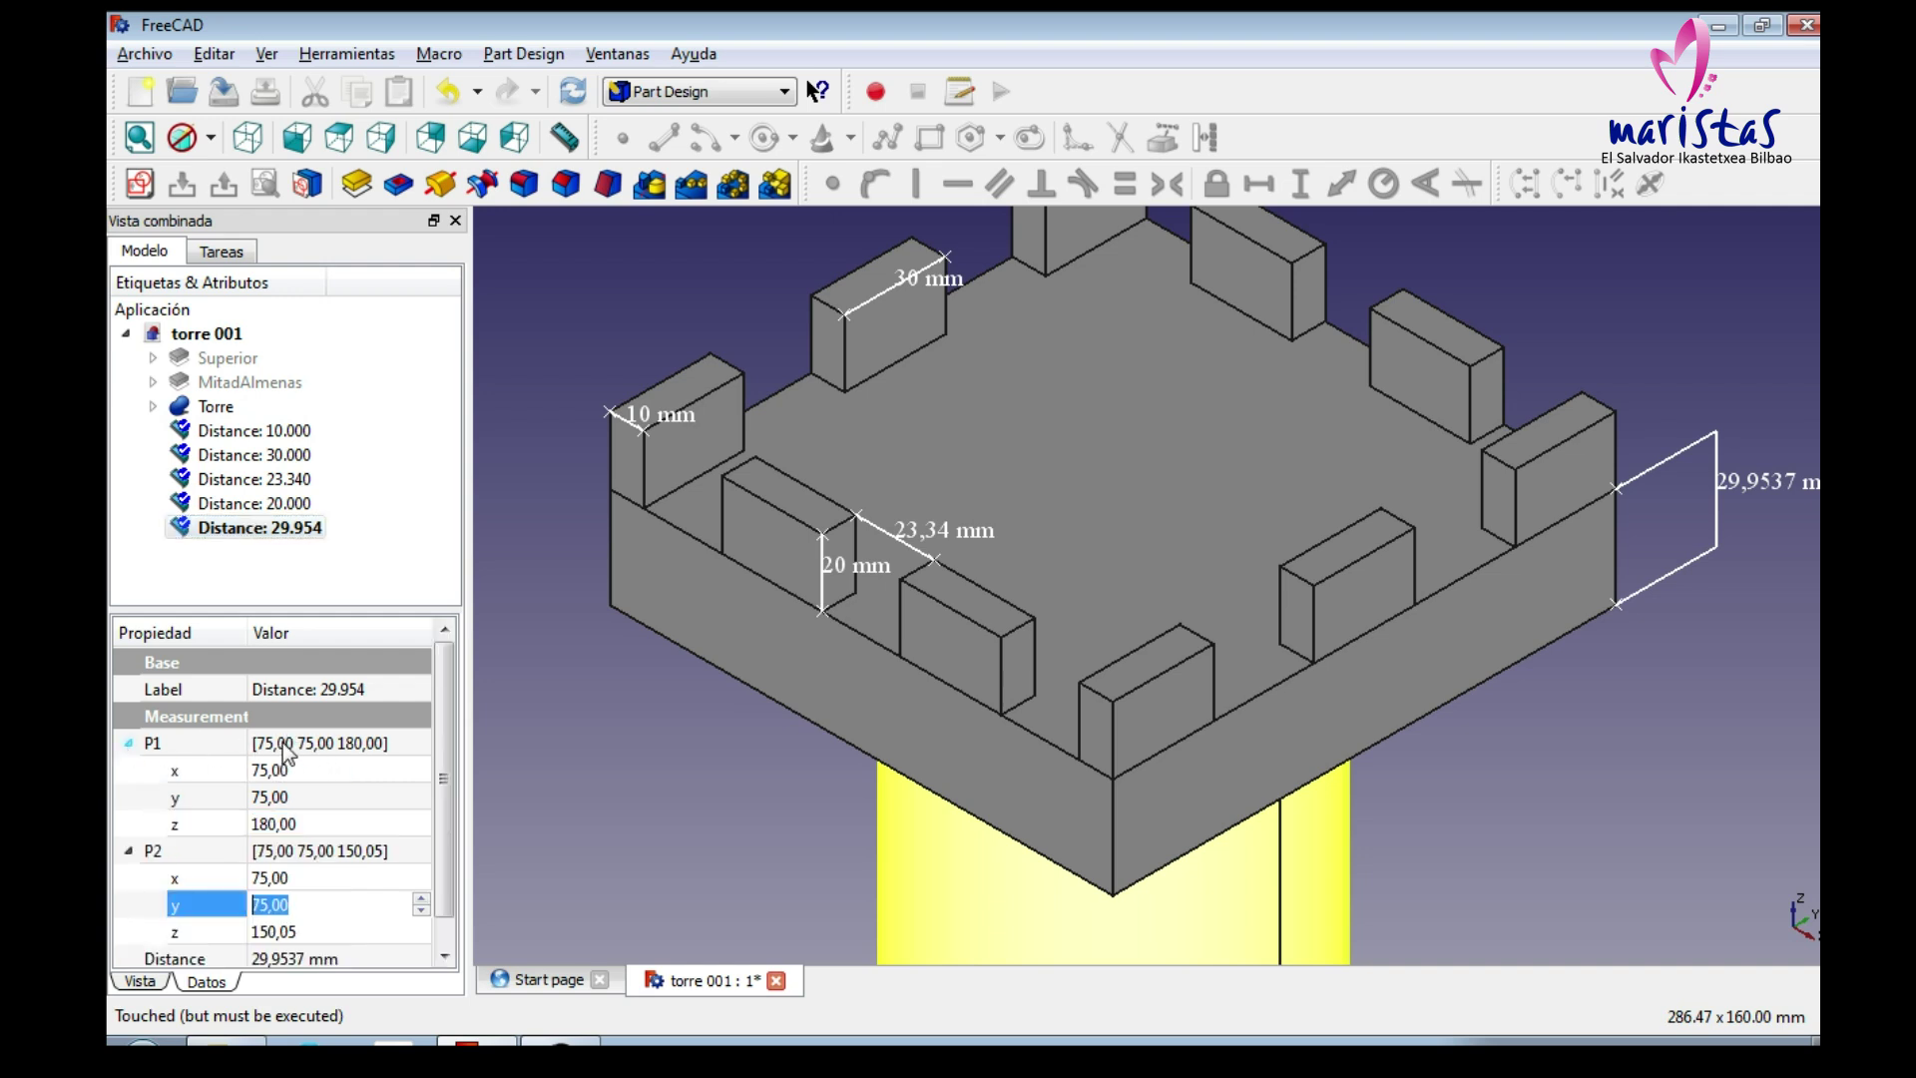
{"action": "left_click", "coordinate": [312, 932]}
{"action": "left_click", "coordinate": [380, 924]}
{"action": "key", "text": "BackSpace"}
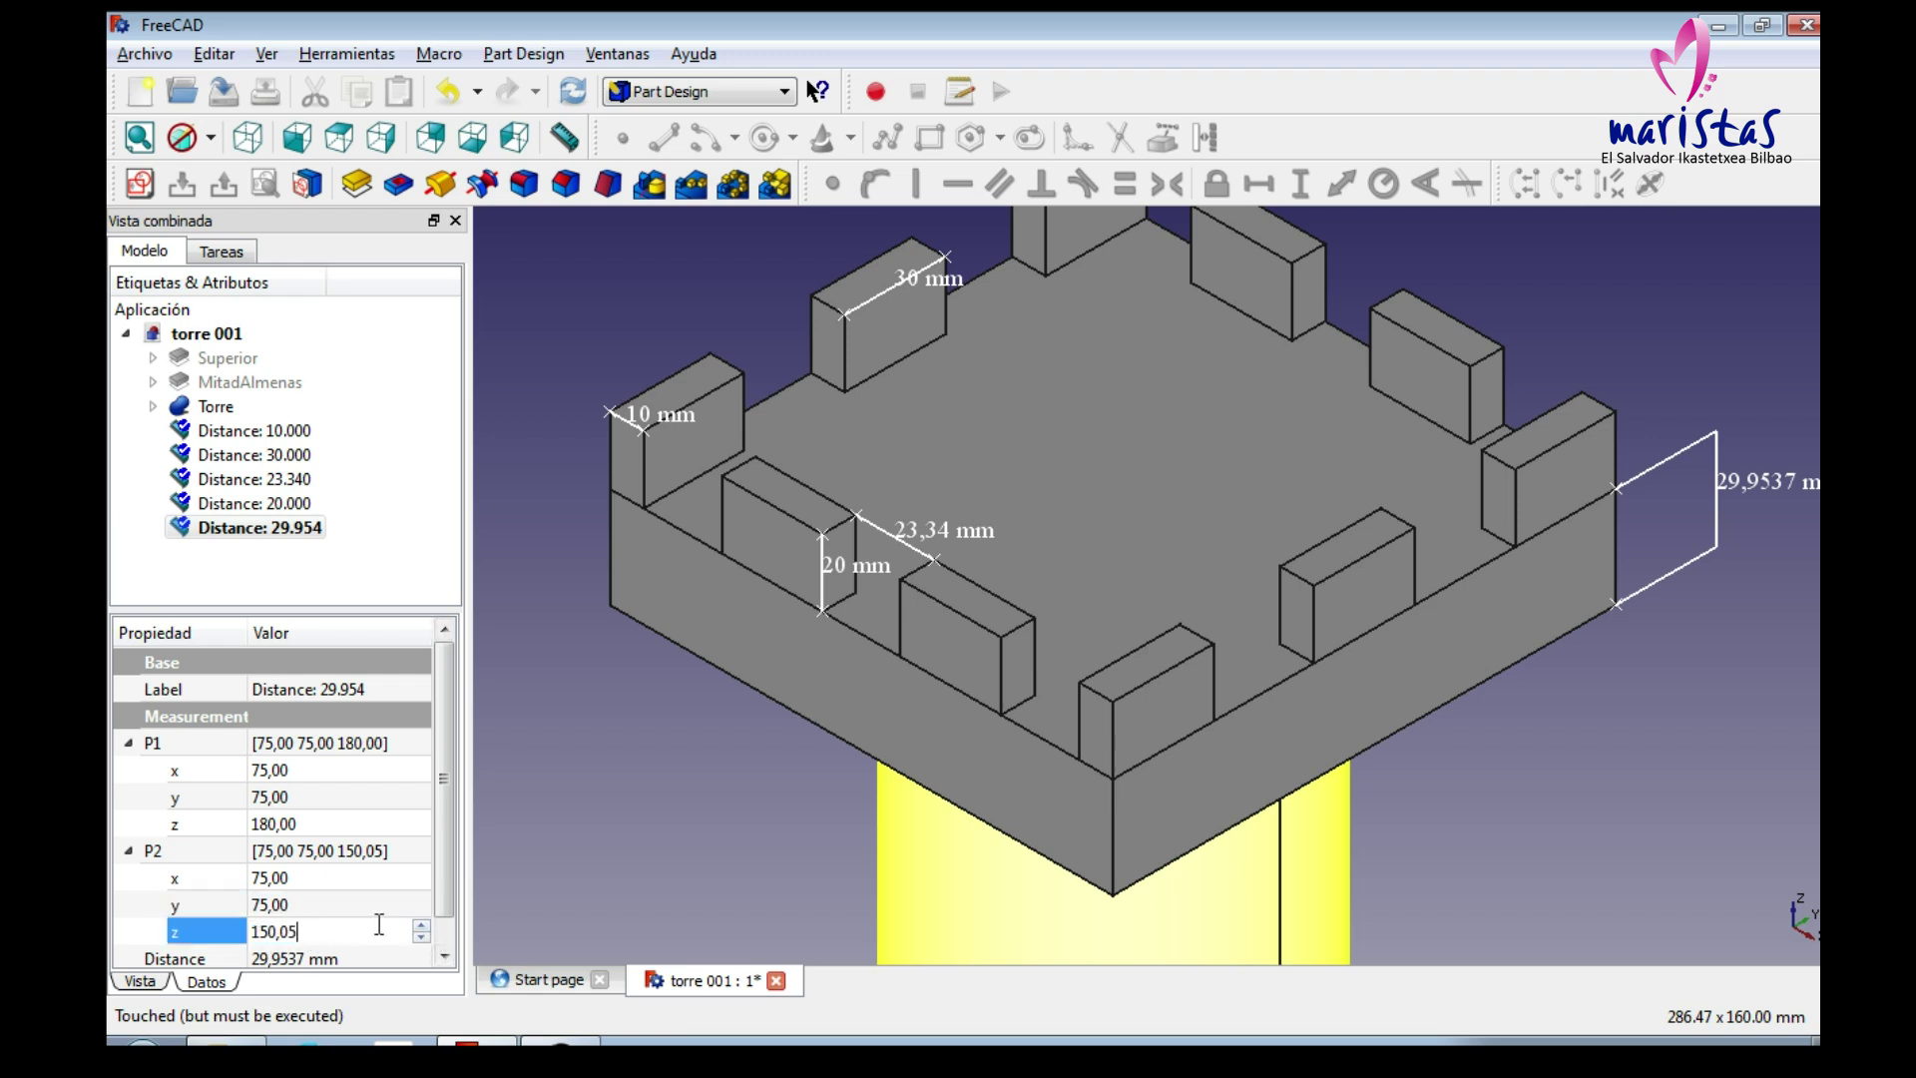
{"action": "key", "text": "Return"}
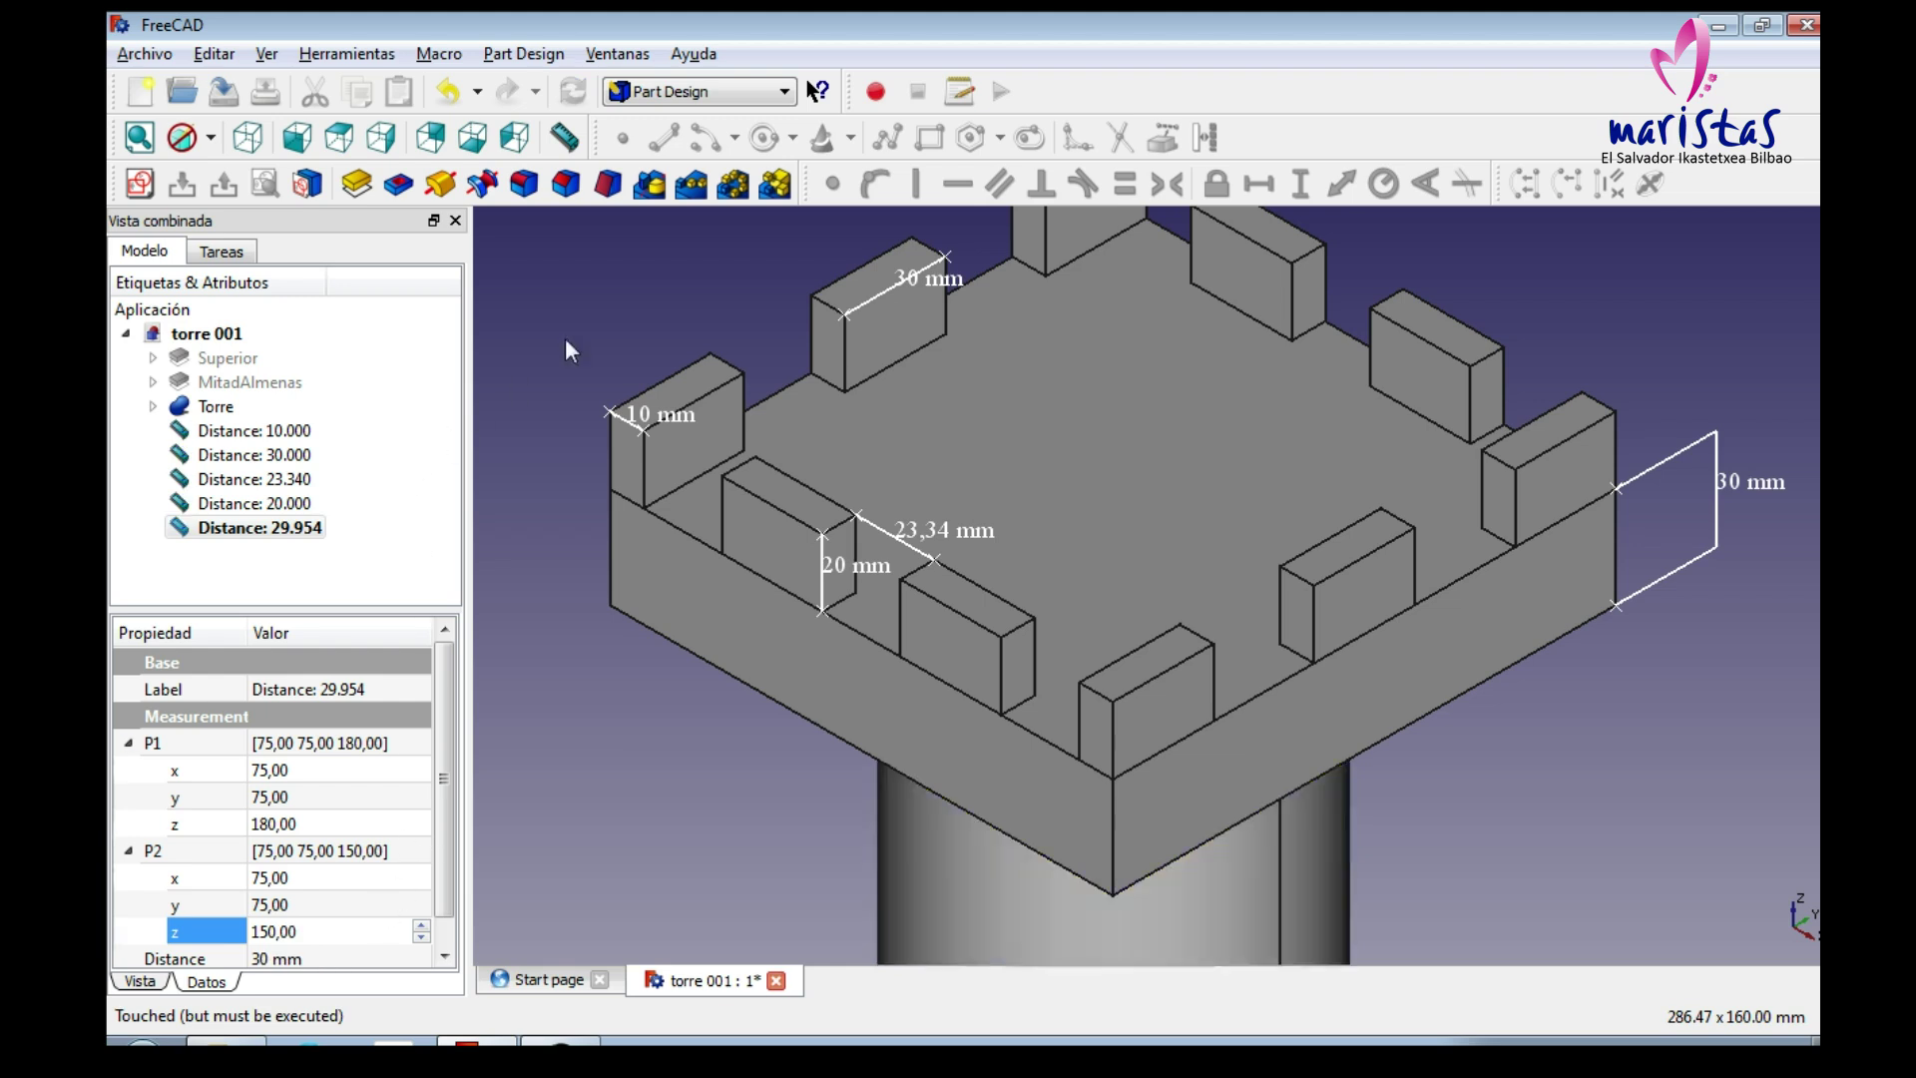
Measure the platform's lower front-right edge from corner to corner and set that measurement's Dist Factor to 0.
{"action": "left_click", "coordinate": [565, 138]}
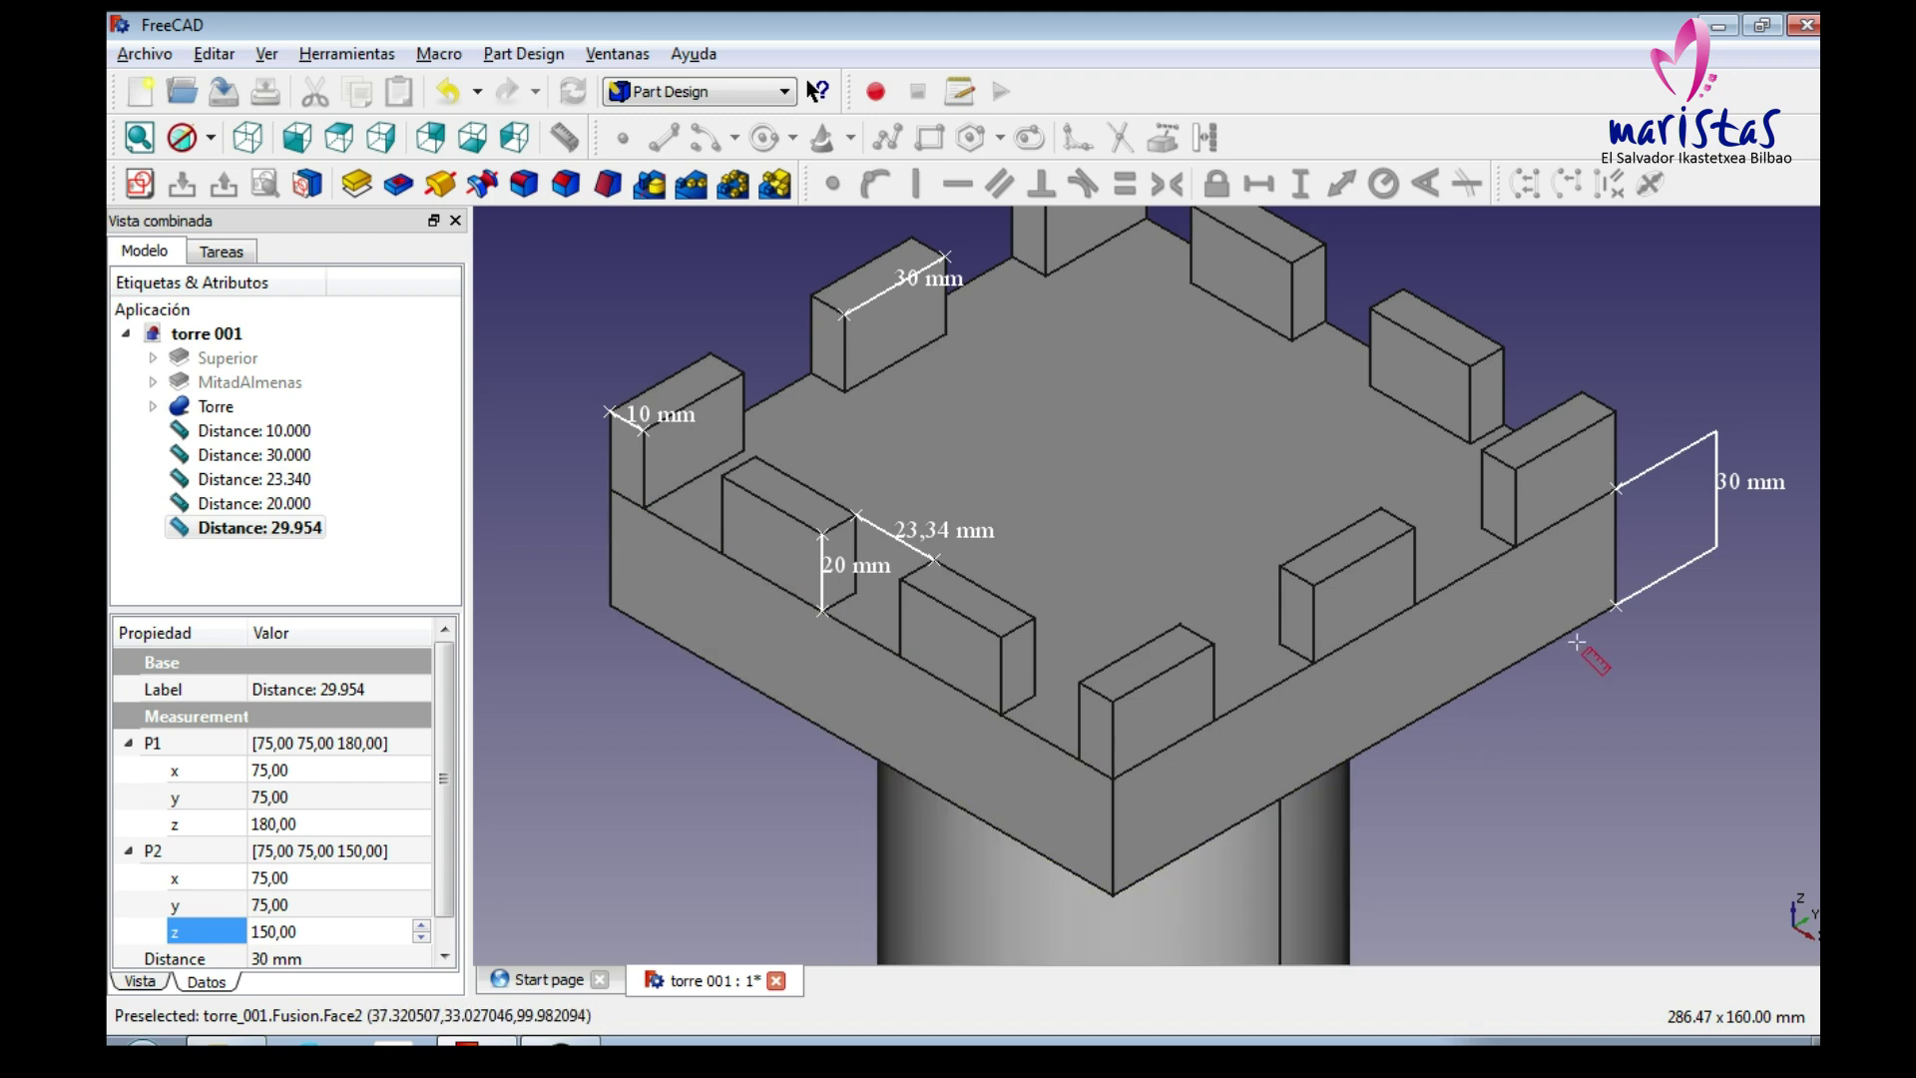
{"action": "left_click", "coordinate": [1617, 605]}
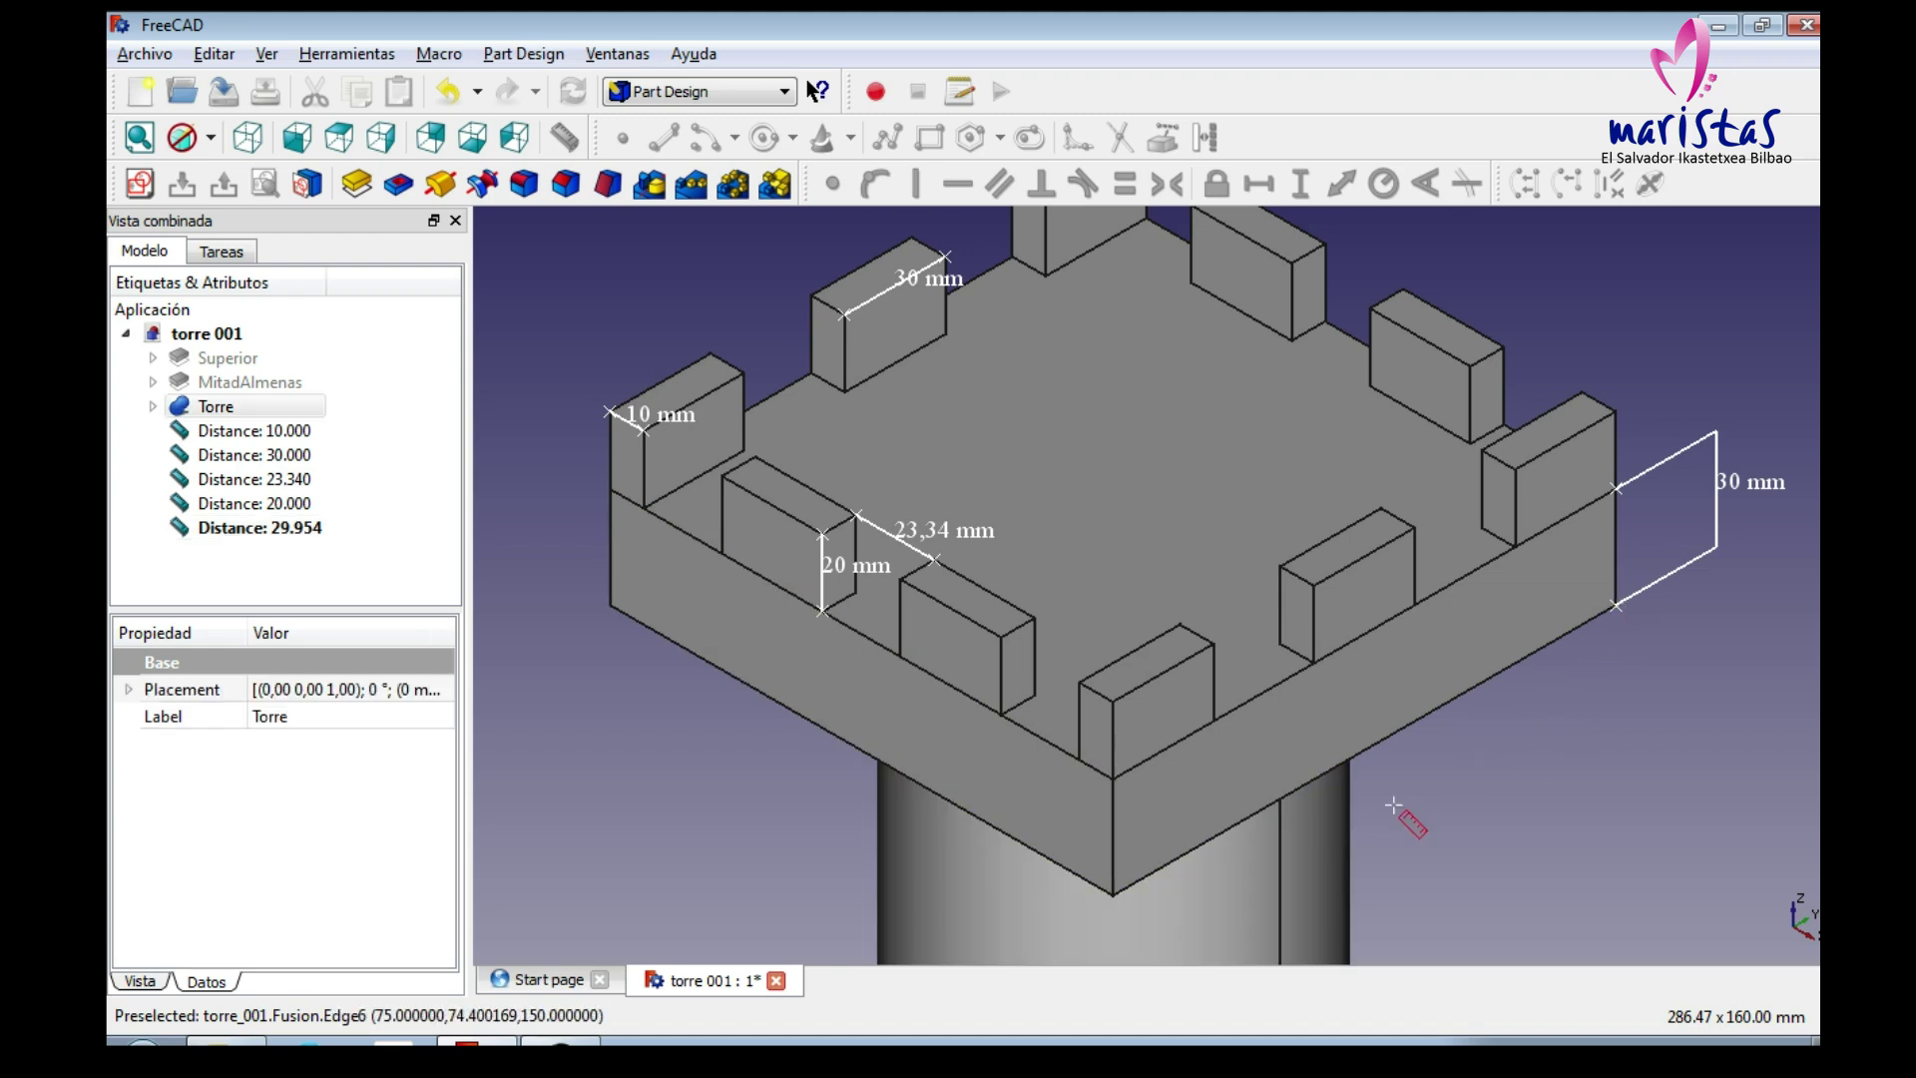
{"action": "left_click", "coordinate": [1114, 895]}
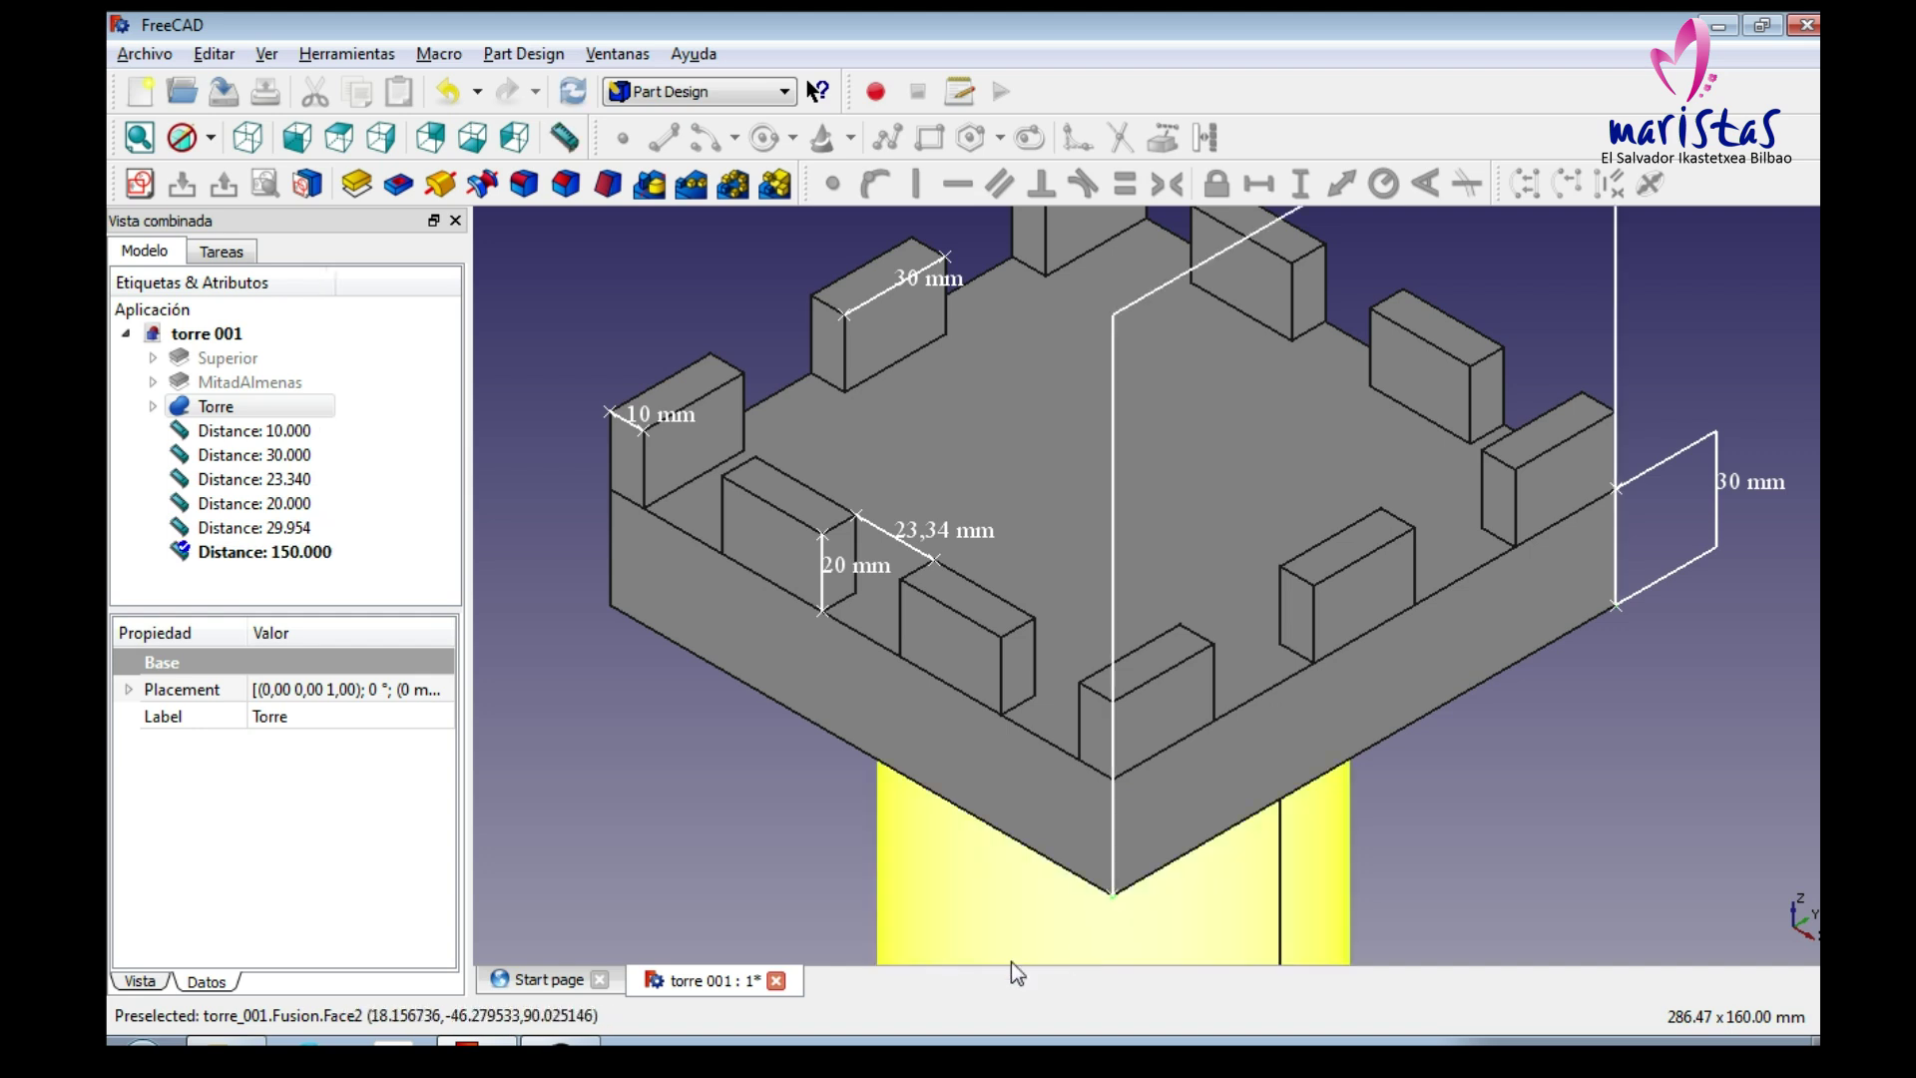
{"action": "left_click", "coordinate": [139, 981]}
{"action": "left_click", "coordinate": [265, 551]}
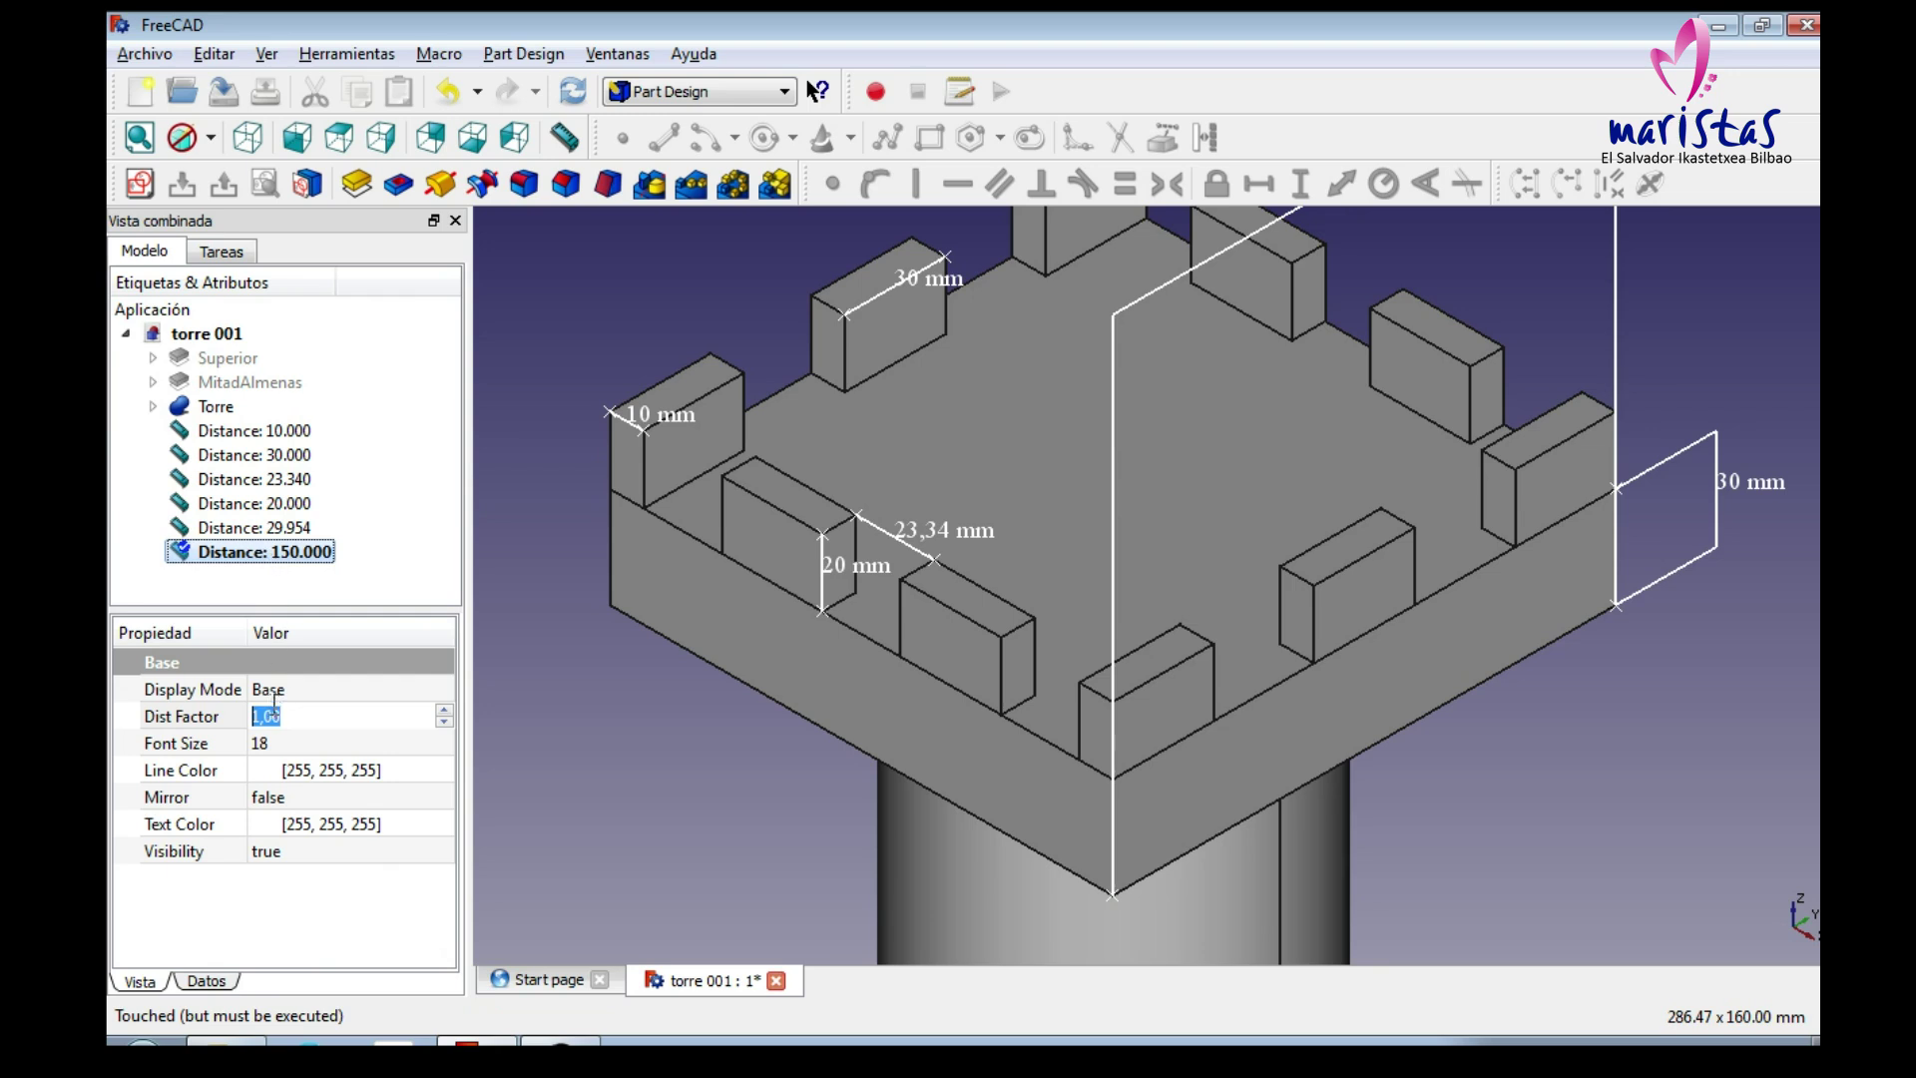
{"action": "scroll", "coordinate": [270, 705], "scroll_direction": "down", "scroll_amount": 1}
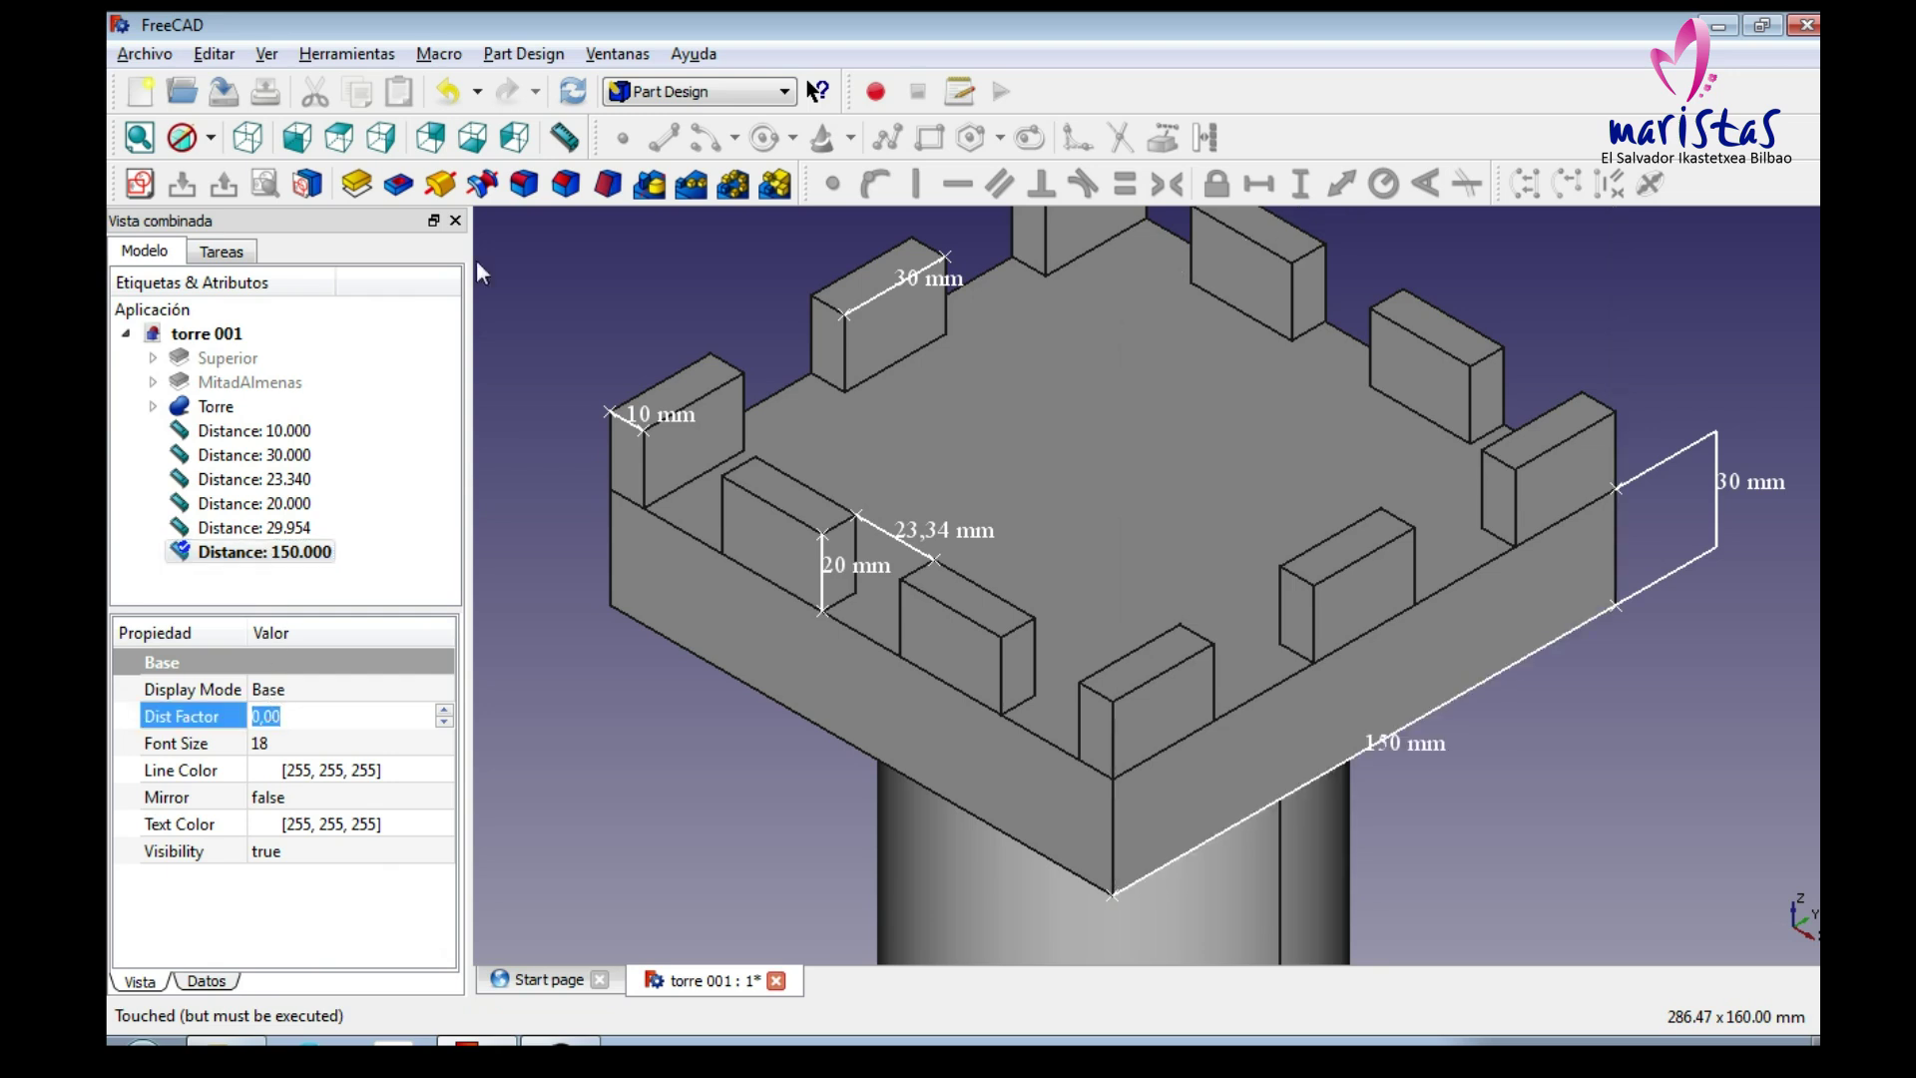
Measure the platform's lower front-left edge from corner to corner and set that measurement's Dist Factor to 0.
{"action": "left_click", "coordinate": [564, 137]}
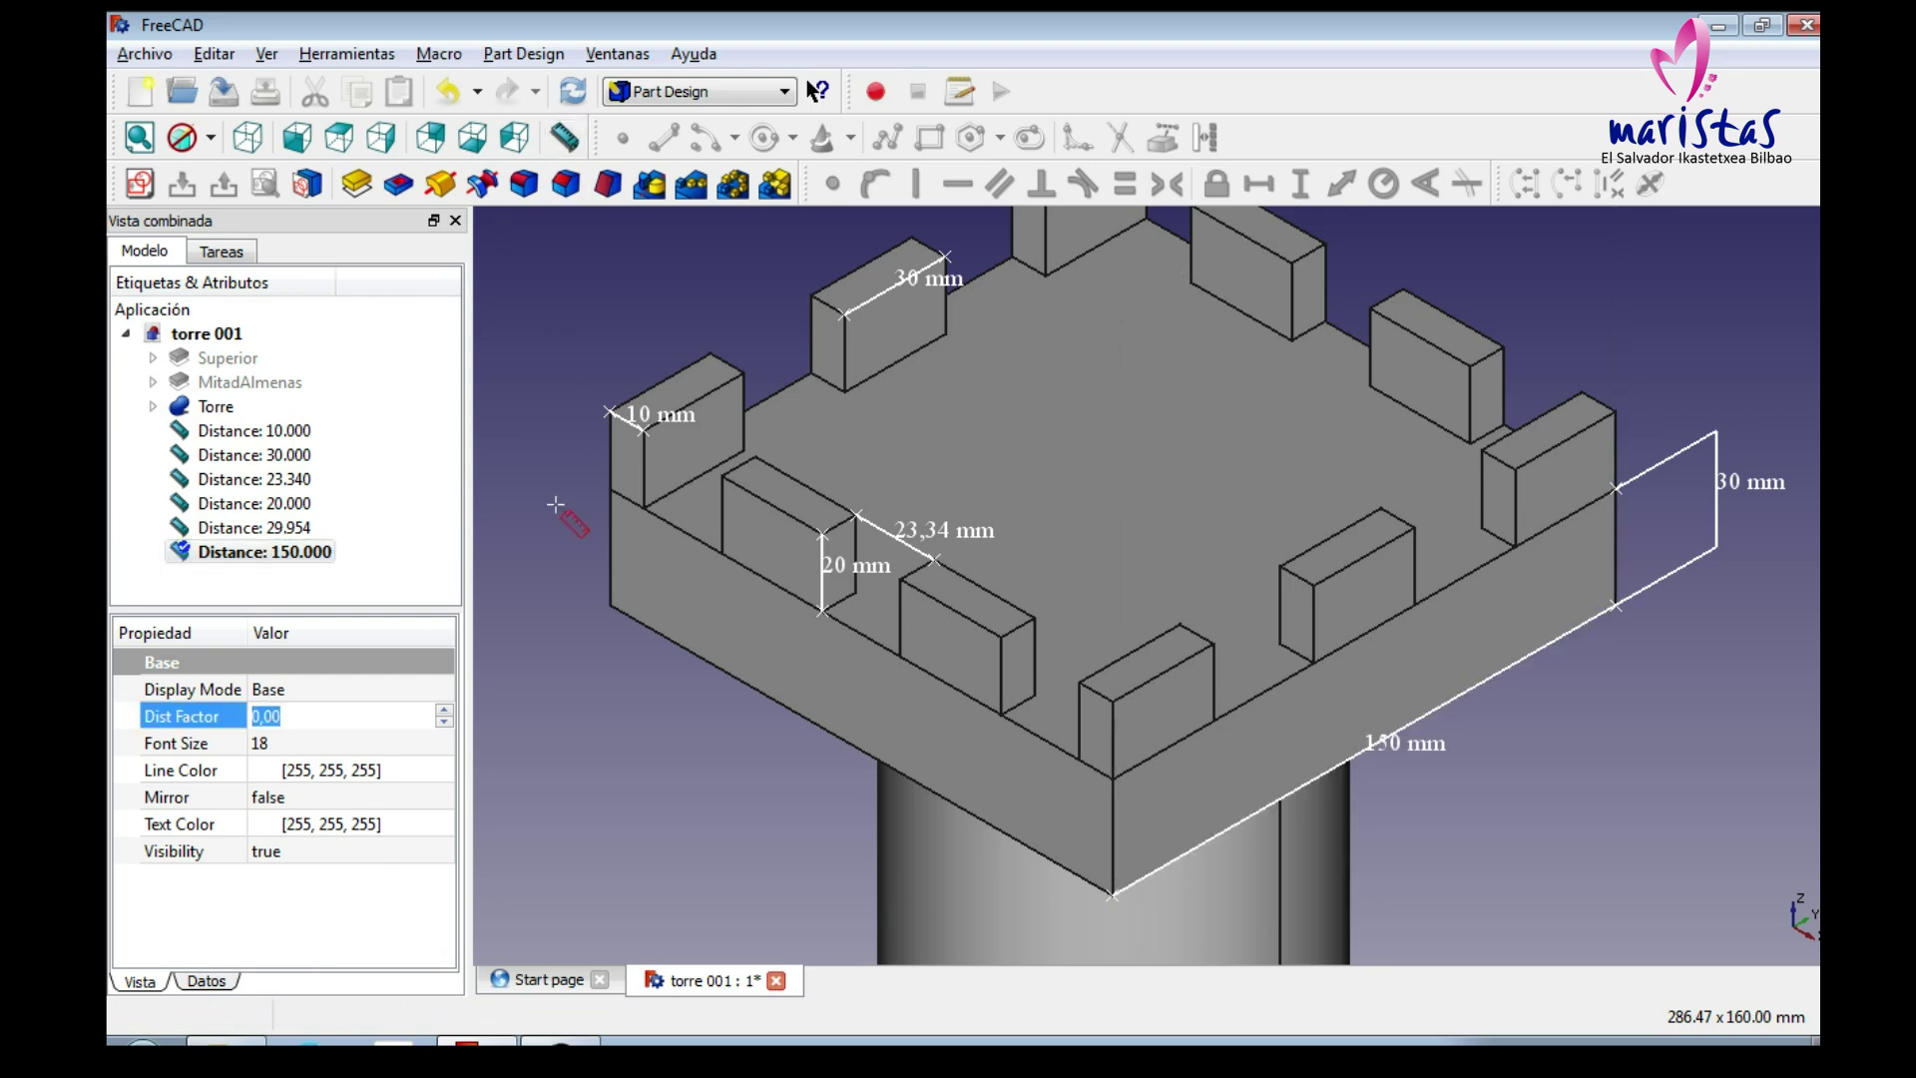
{"action": "left_click", "coordinate": [607, 603]}
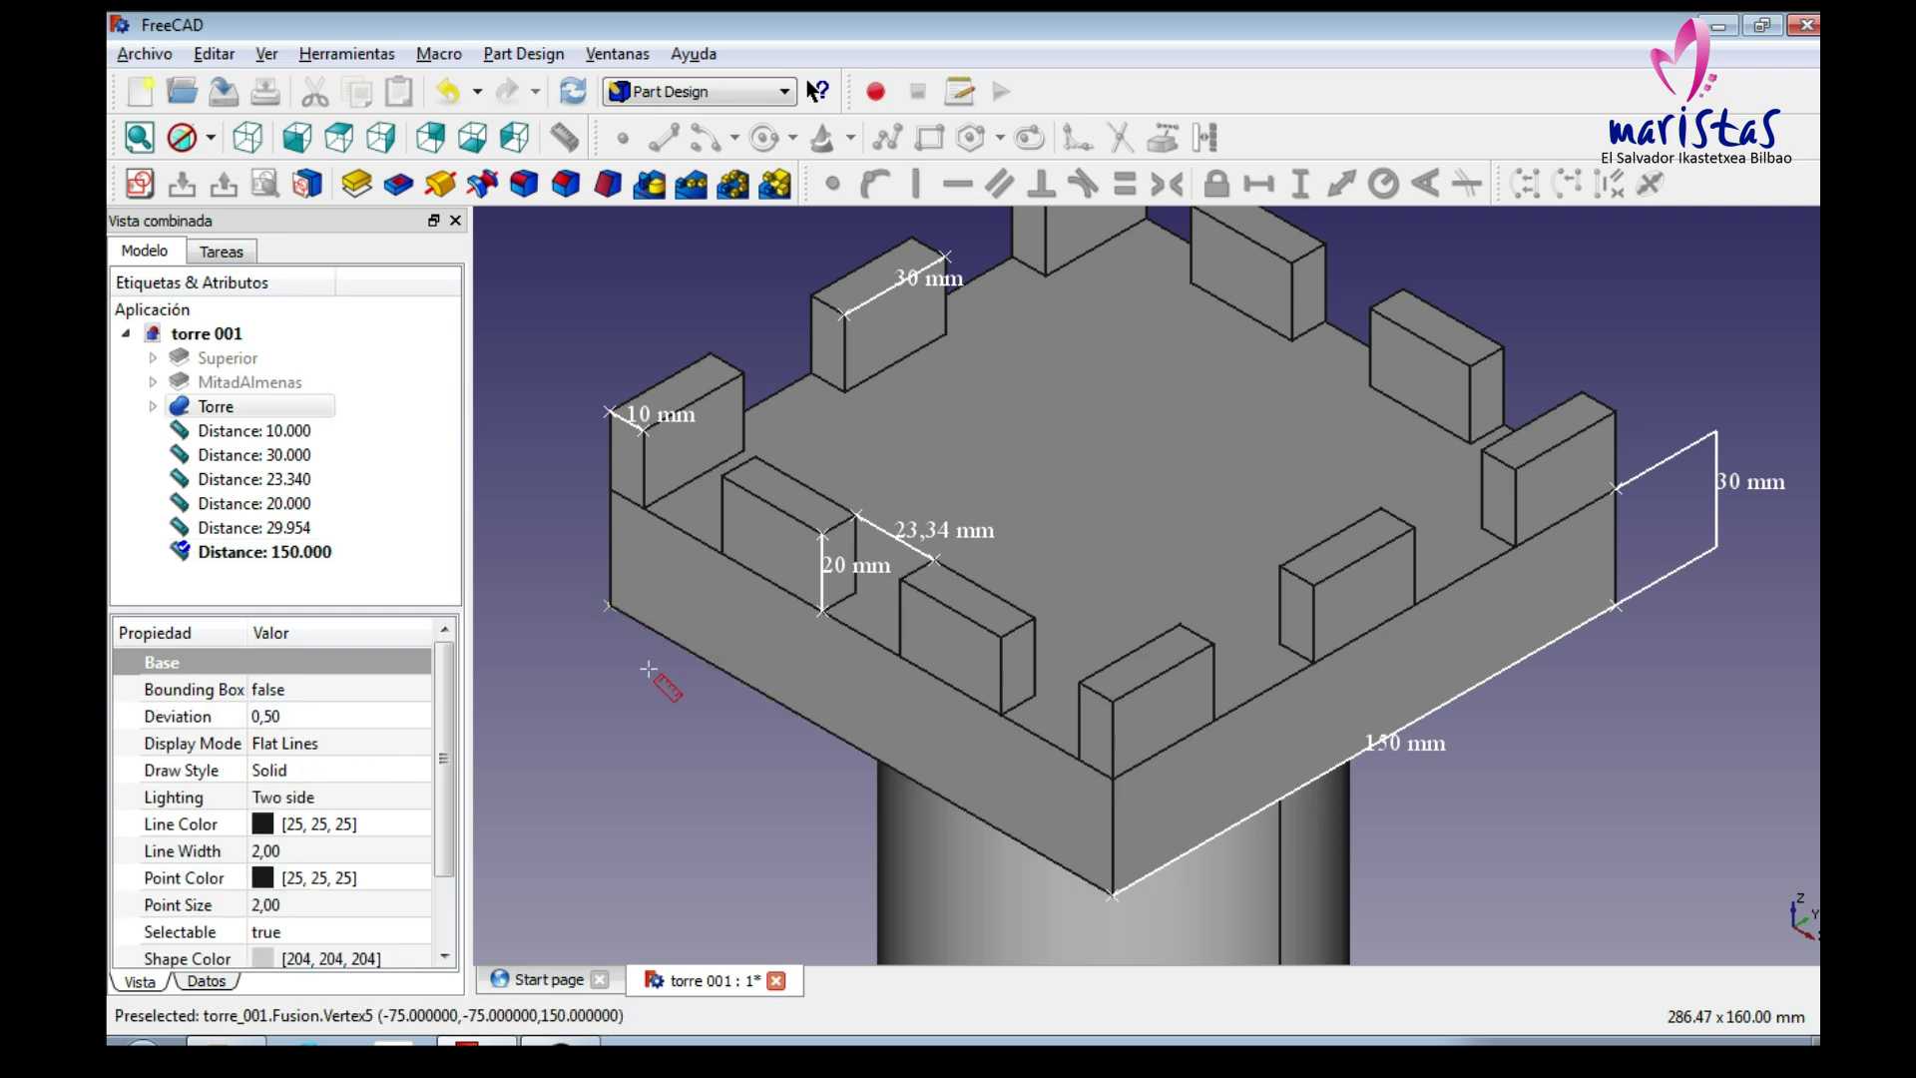
{"action": "left_click", "coordinate": [1111, 896]}
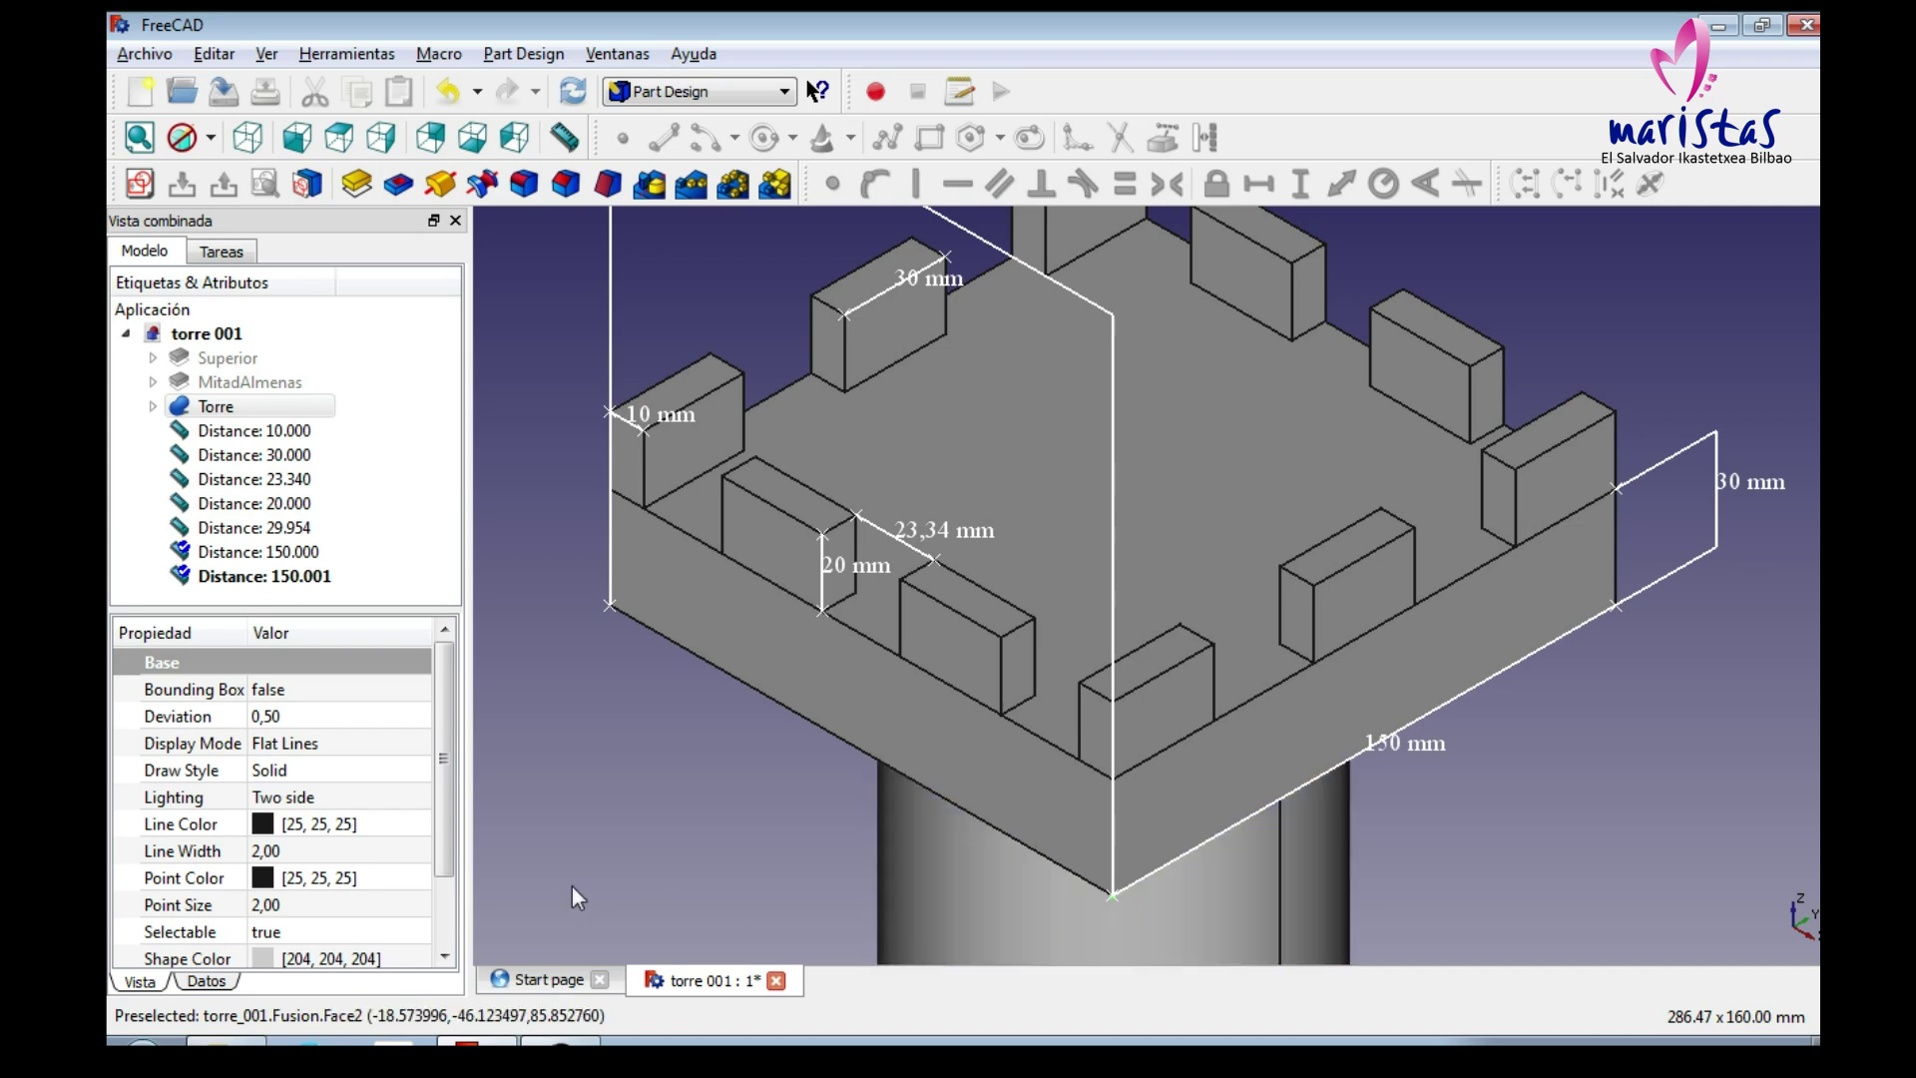
{"action": "left_click", "coordinate": [281, 577]}
{"action": "left_click", "coordinate": [281, 710]}
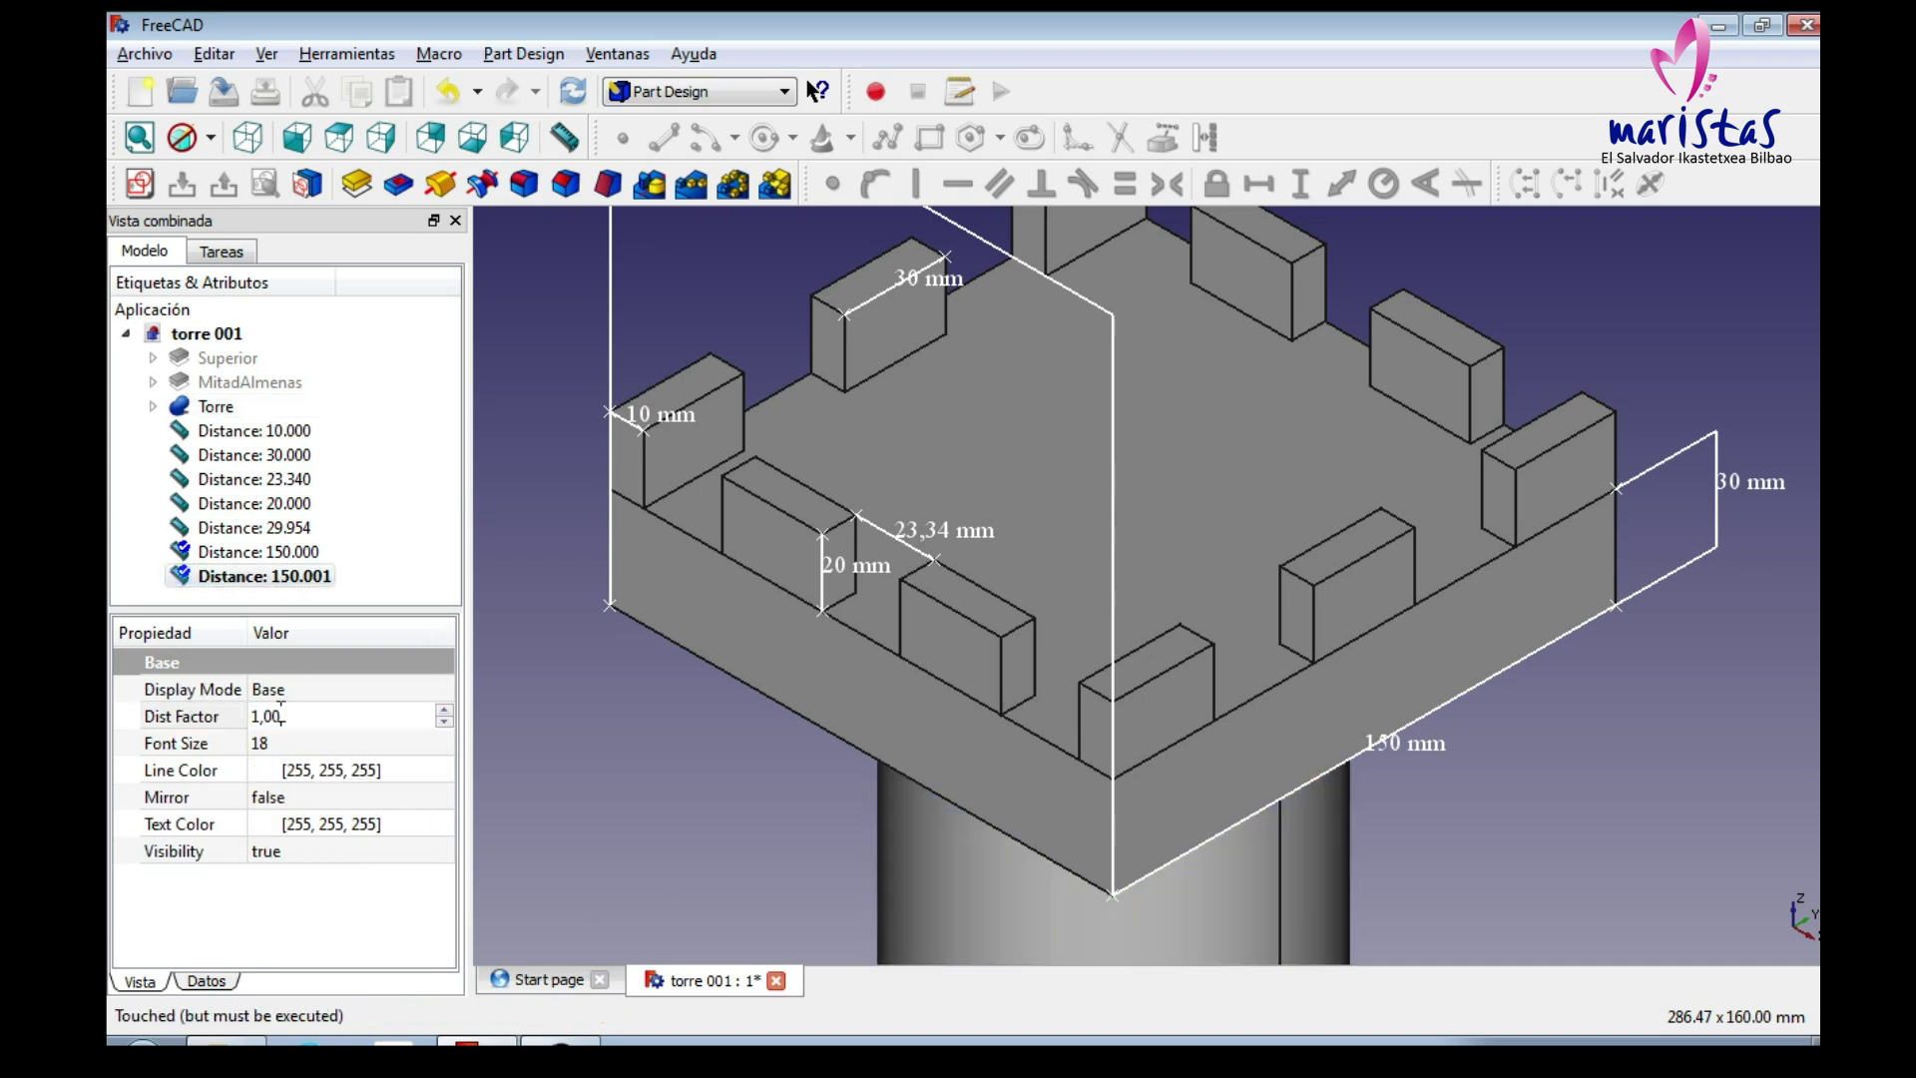
{"action": "scroll", "coordinate": [281, 710], "scroll_direction": "down", "scroll_amount": 1}
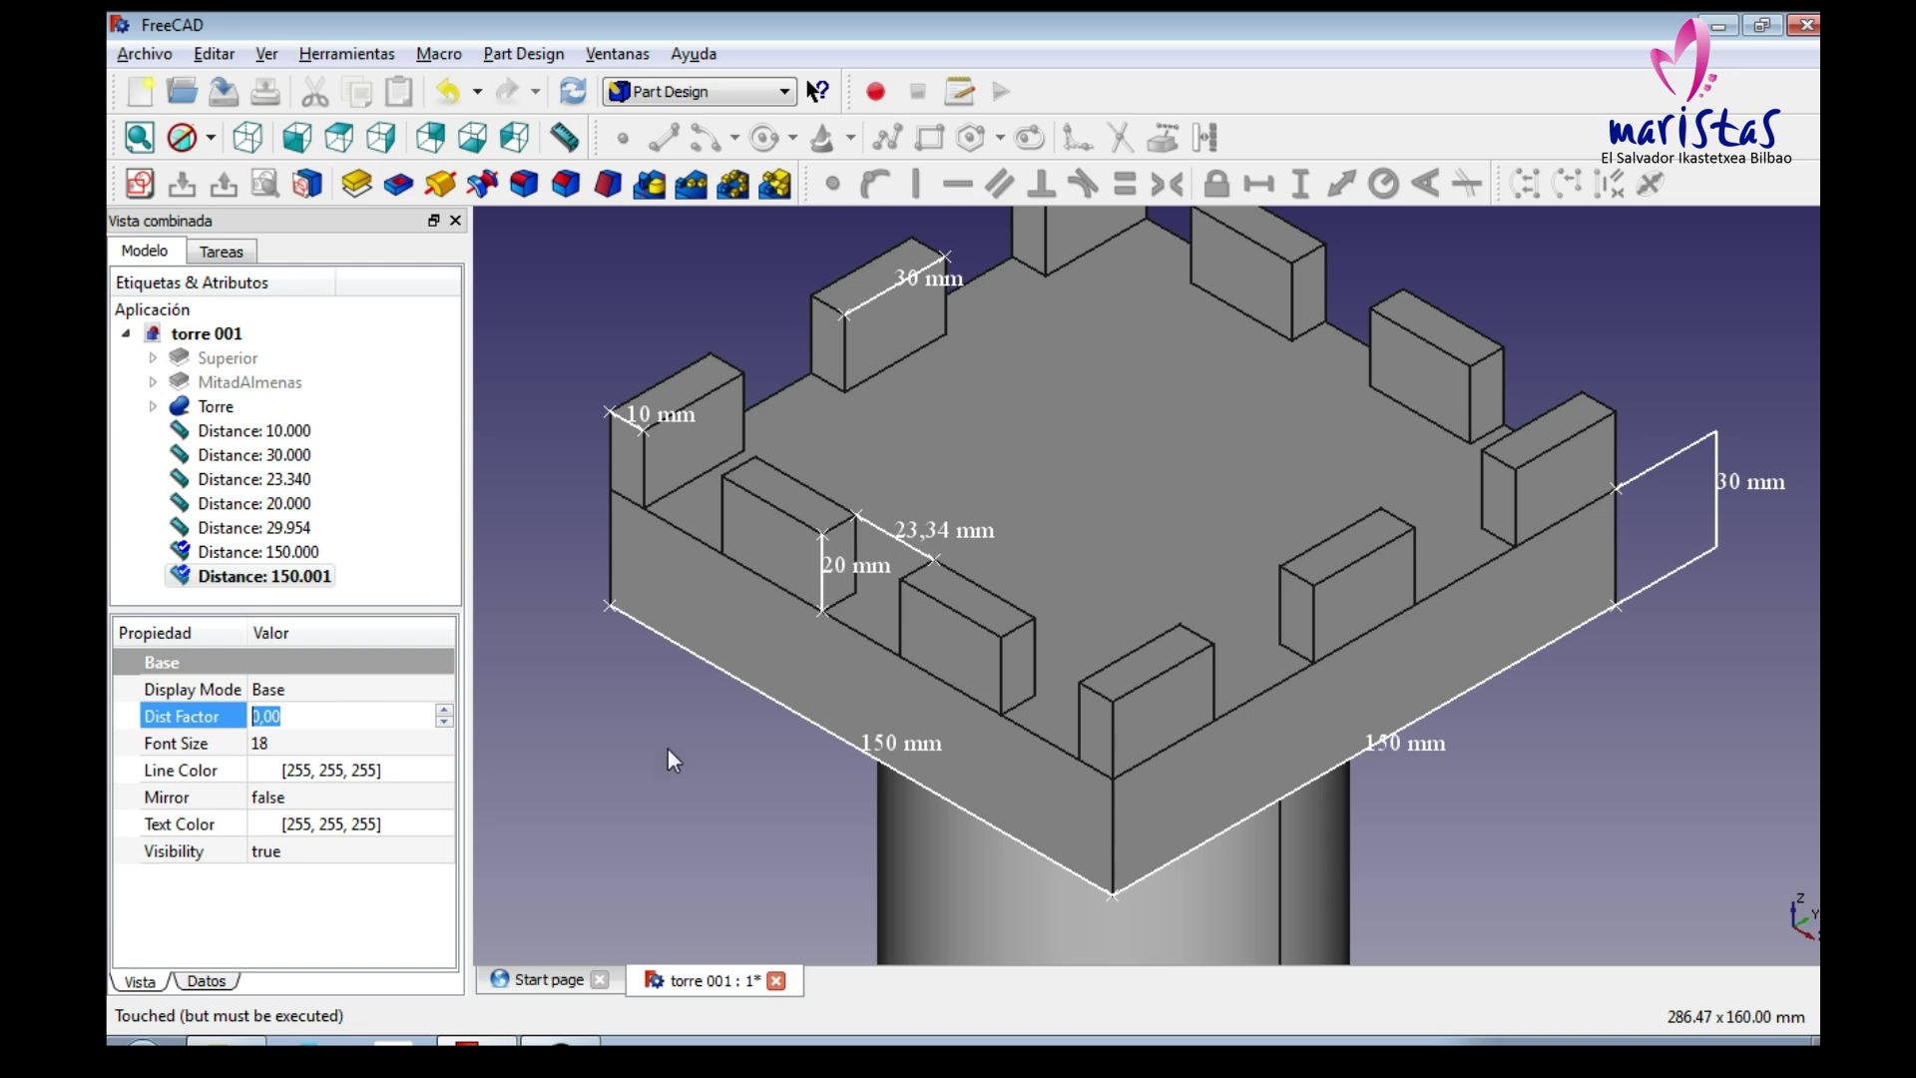
Try to measure the gap between the two rear merlons on the back-left side, picking their inner base corners.
{"action": "scroll", "coordinate": [667, 747], "scroll_direction": "down", "scroll_amount": 1}
{"action": "scroll", "coordinate": [666, 747], "scroll_direction": "down", "scroll_amount": 1}
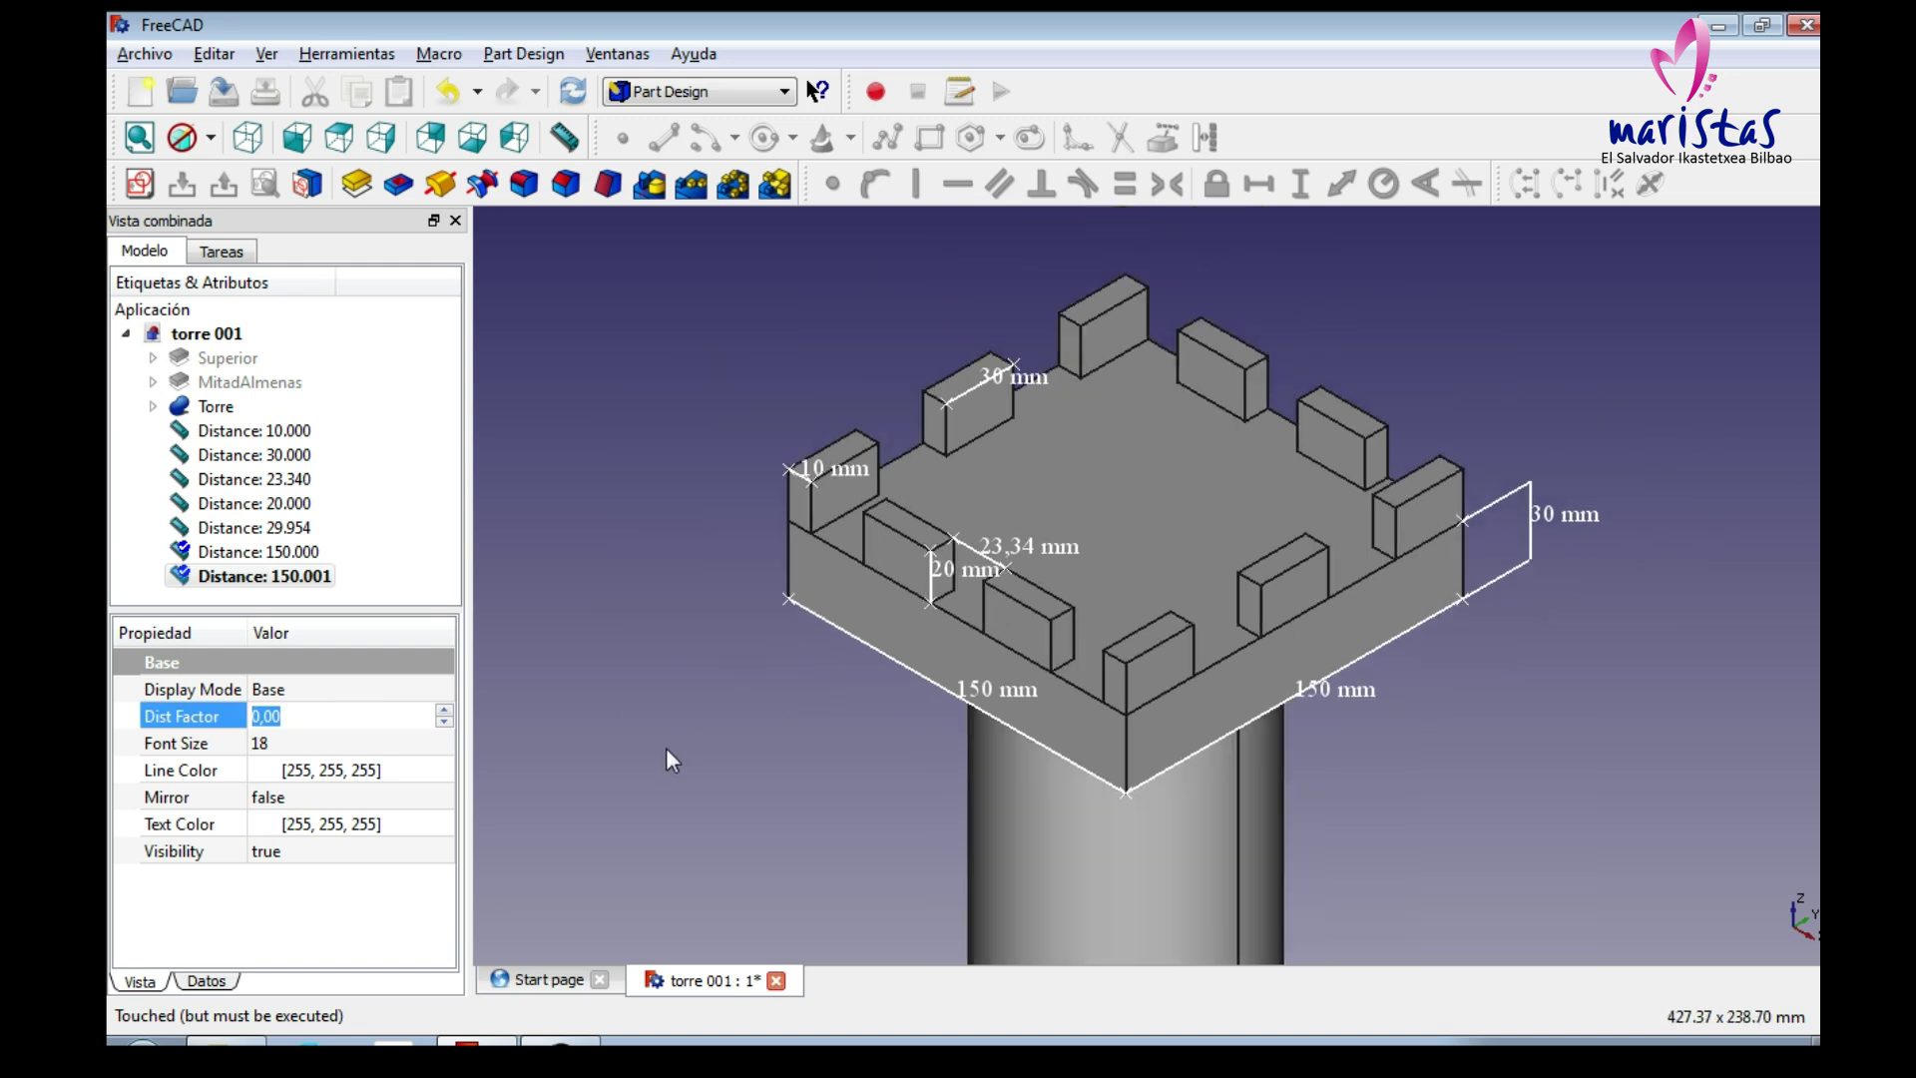
{"action": "left_click", "coordinate": [564, 137]}
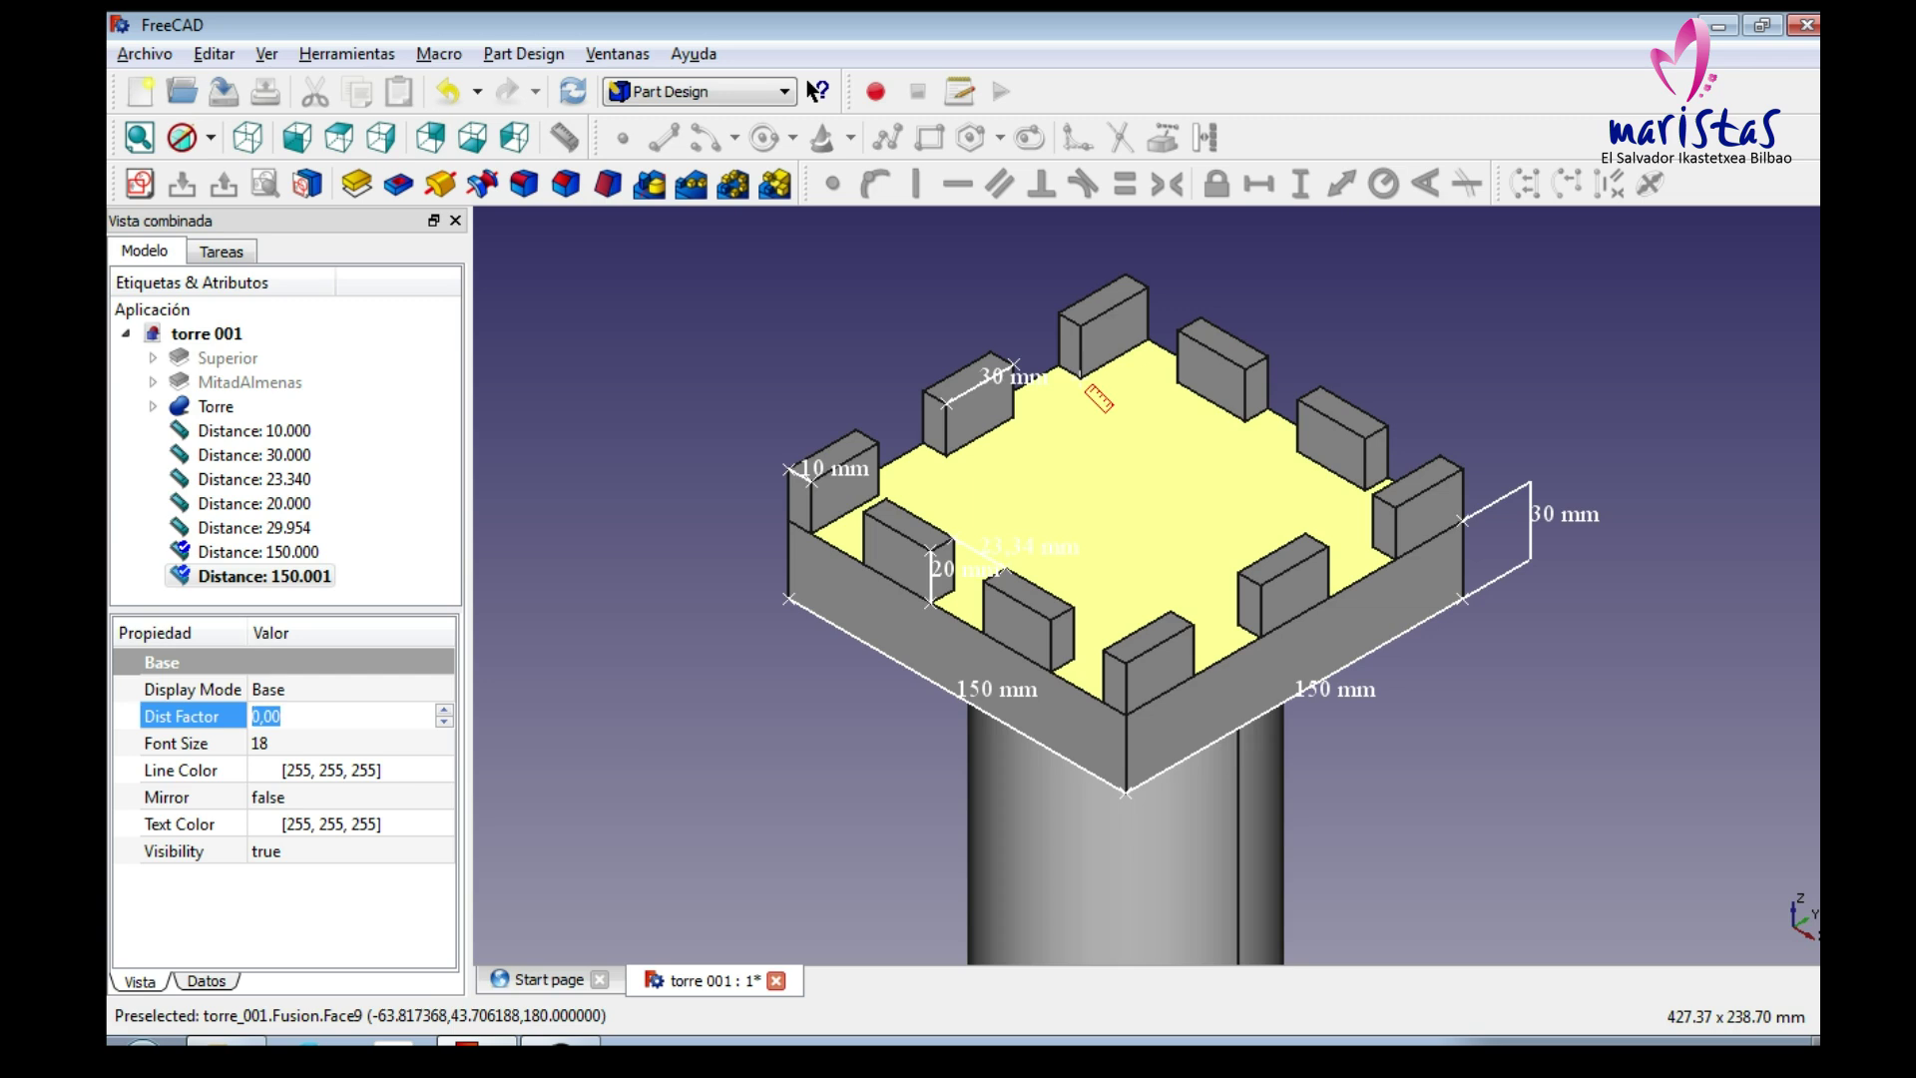
{"action": "scroll", "coordinate": [1099, 400], "scroll_direction": "up", "scroll_amount": 1}
{"action": "scroll", "coordinate": [1032, 380], "scroll_direction": "up", "scroll_amount": 2}
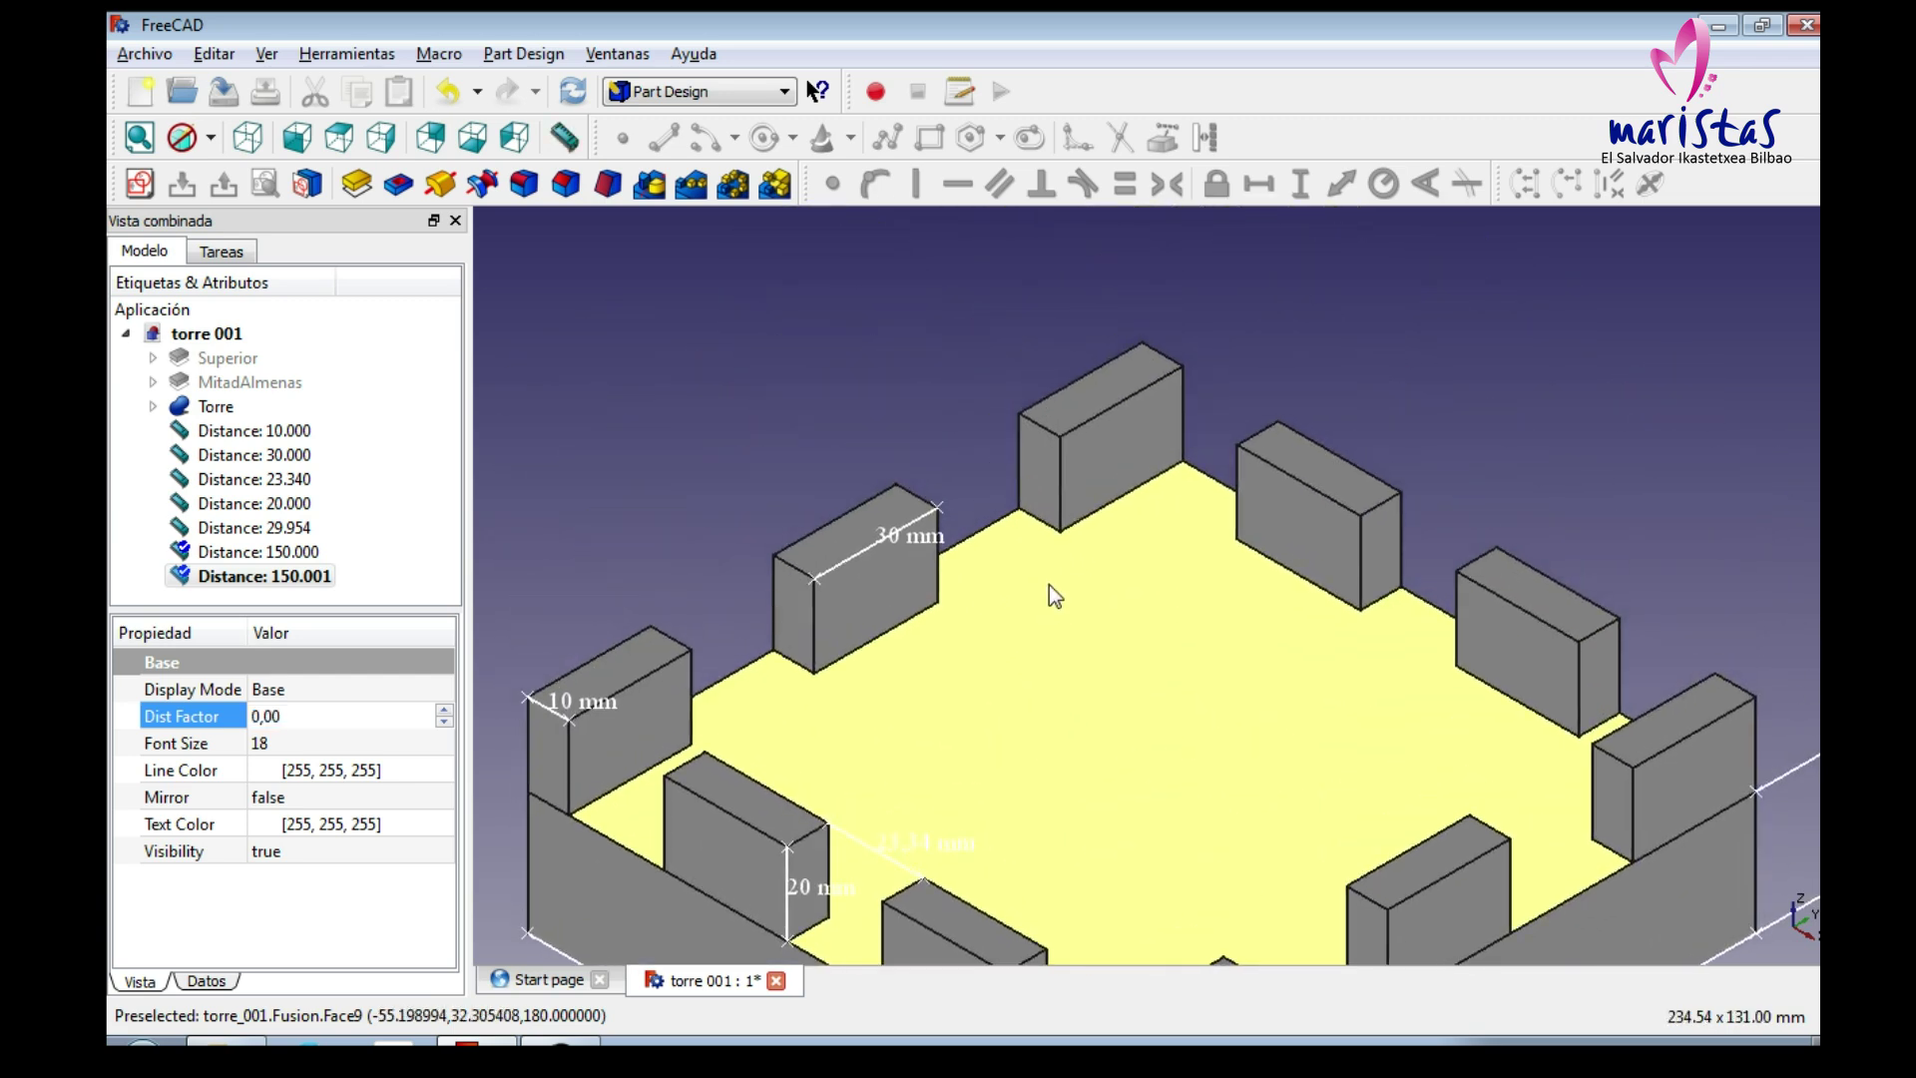
{"action": "left_click", "coordinate": [564, 137]}
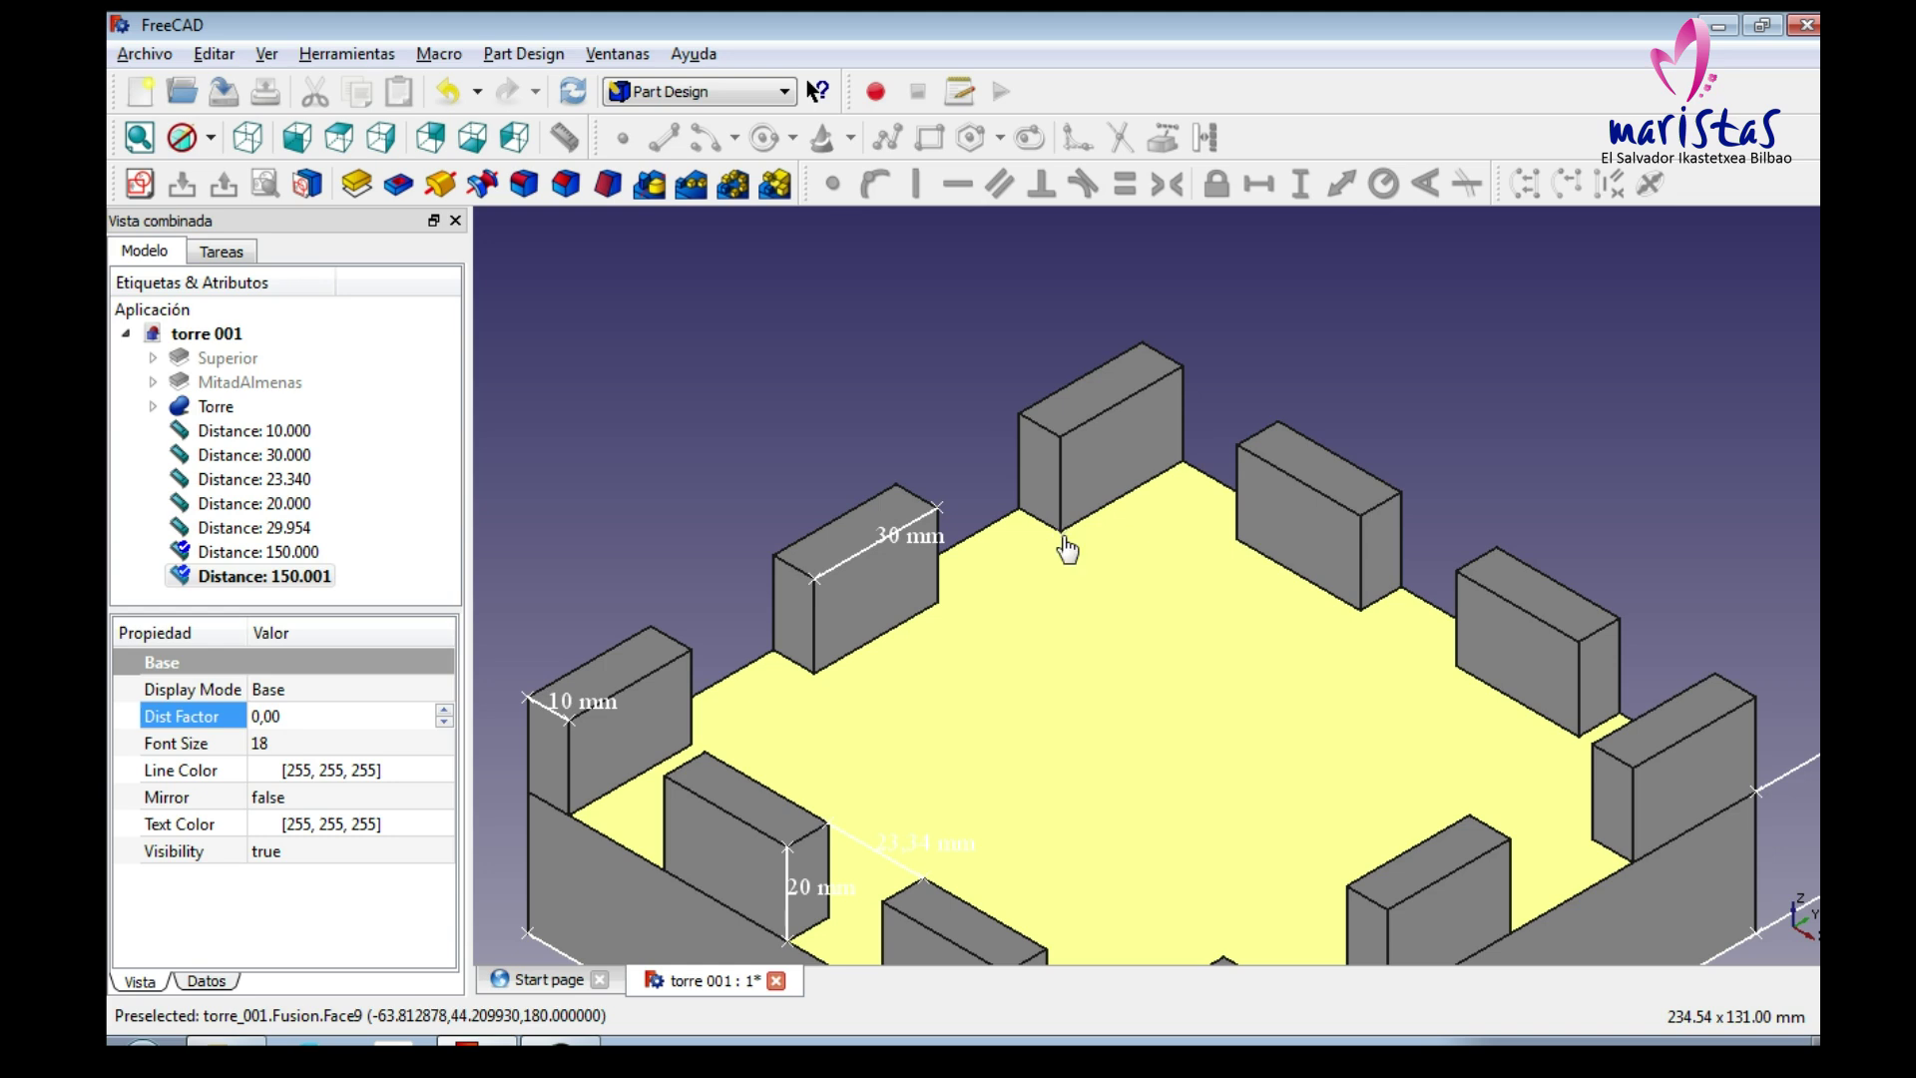
{"action": "left_click", "coordinate": [939, 603]}
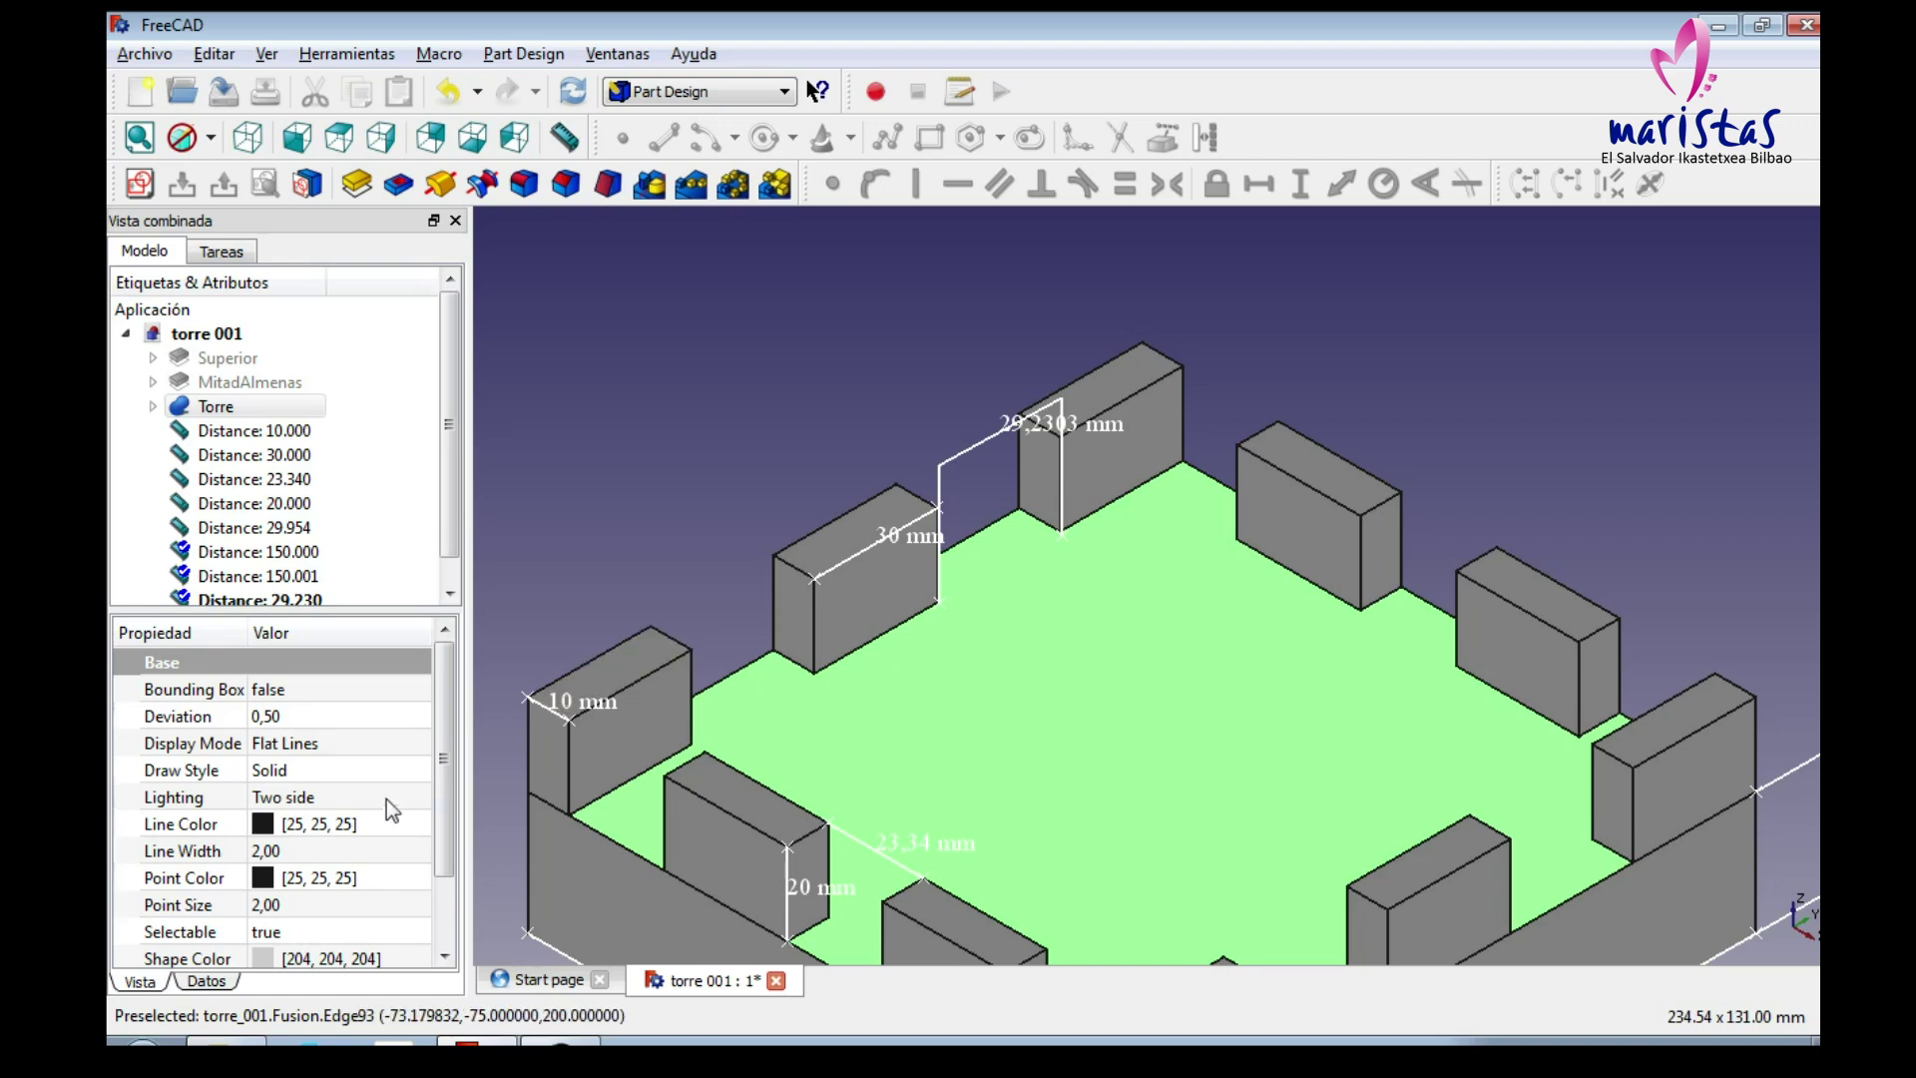
Inspect the P1 and P2 coordinates of the base-corner gap measurement and delete that measurement.
{"action": "left_click", "coordinate": [287, 600]}
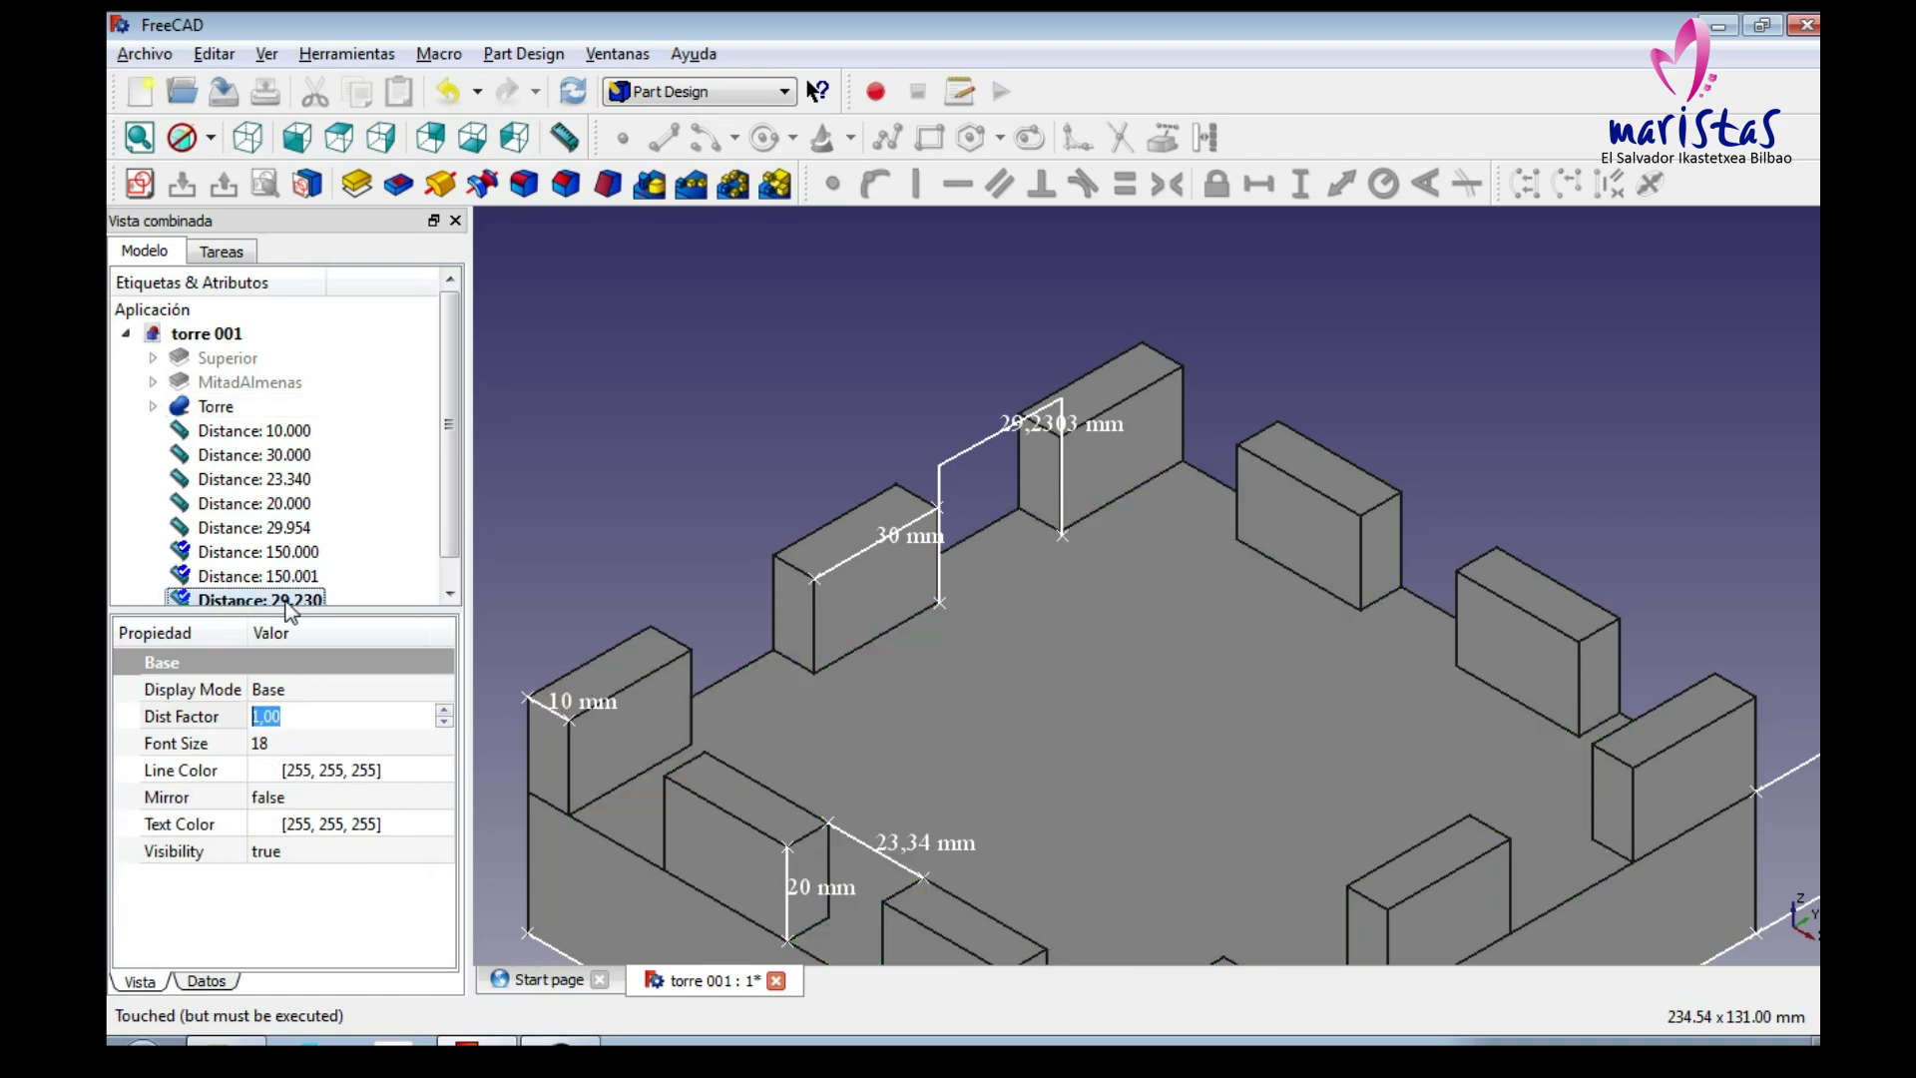
{"action": "left_click", "coordinate": [206, 982]}
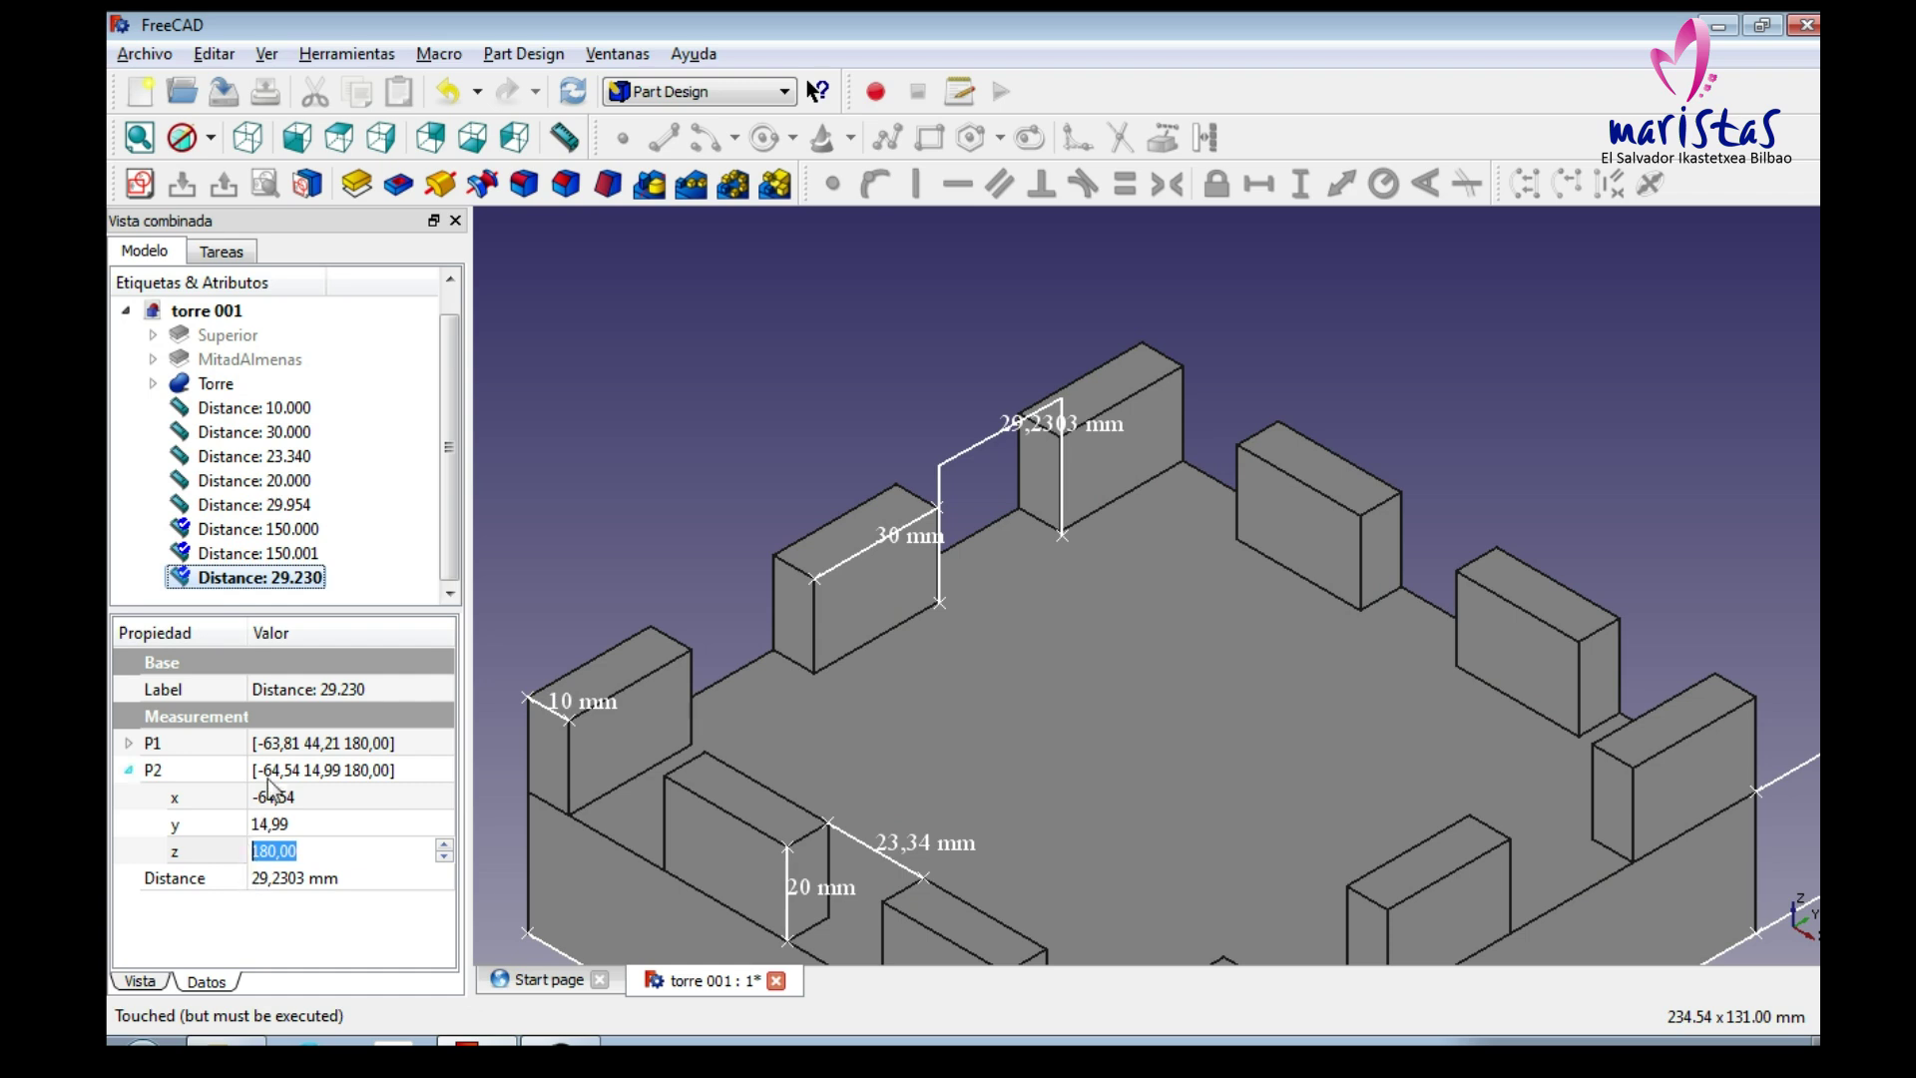
{"action": "left_click", "coordinate": [129, 743]}
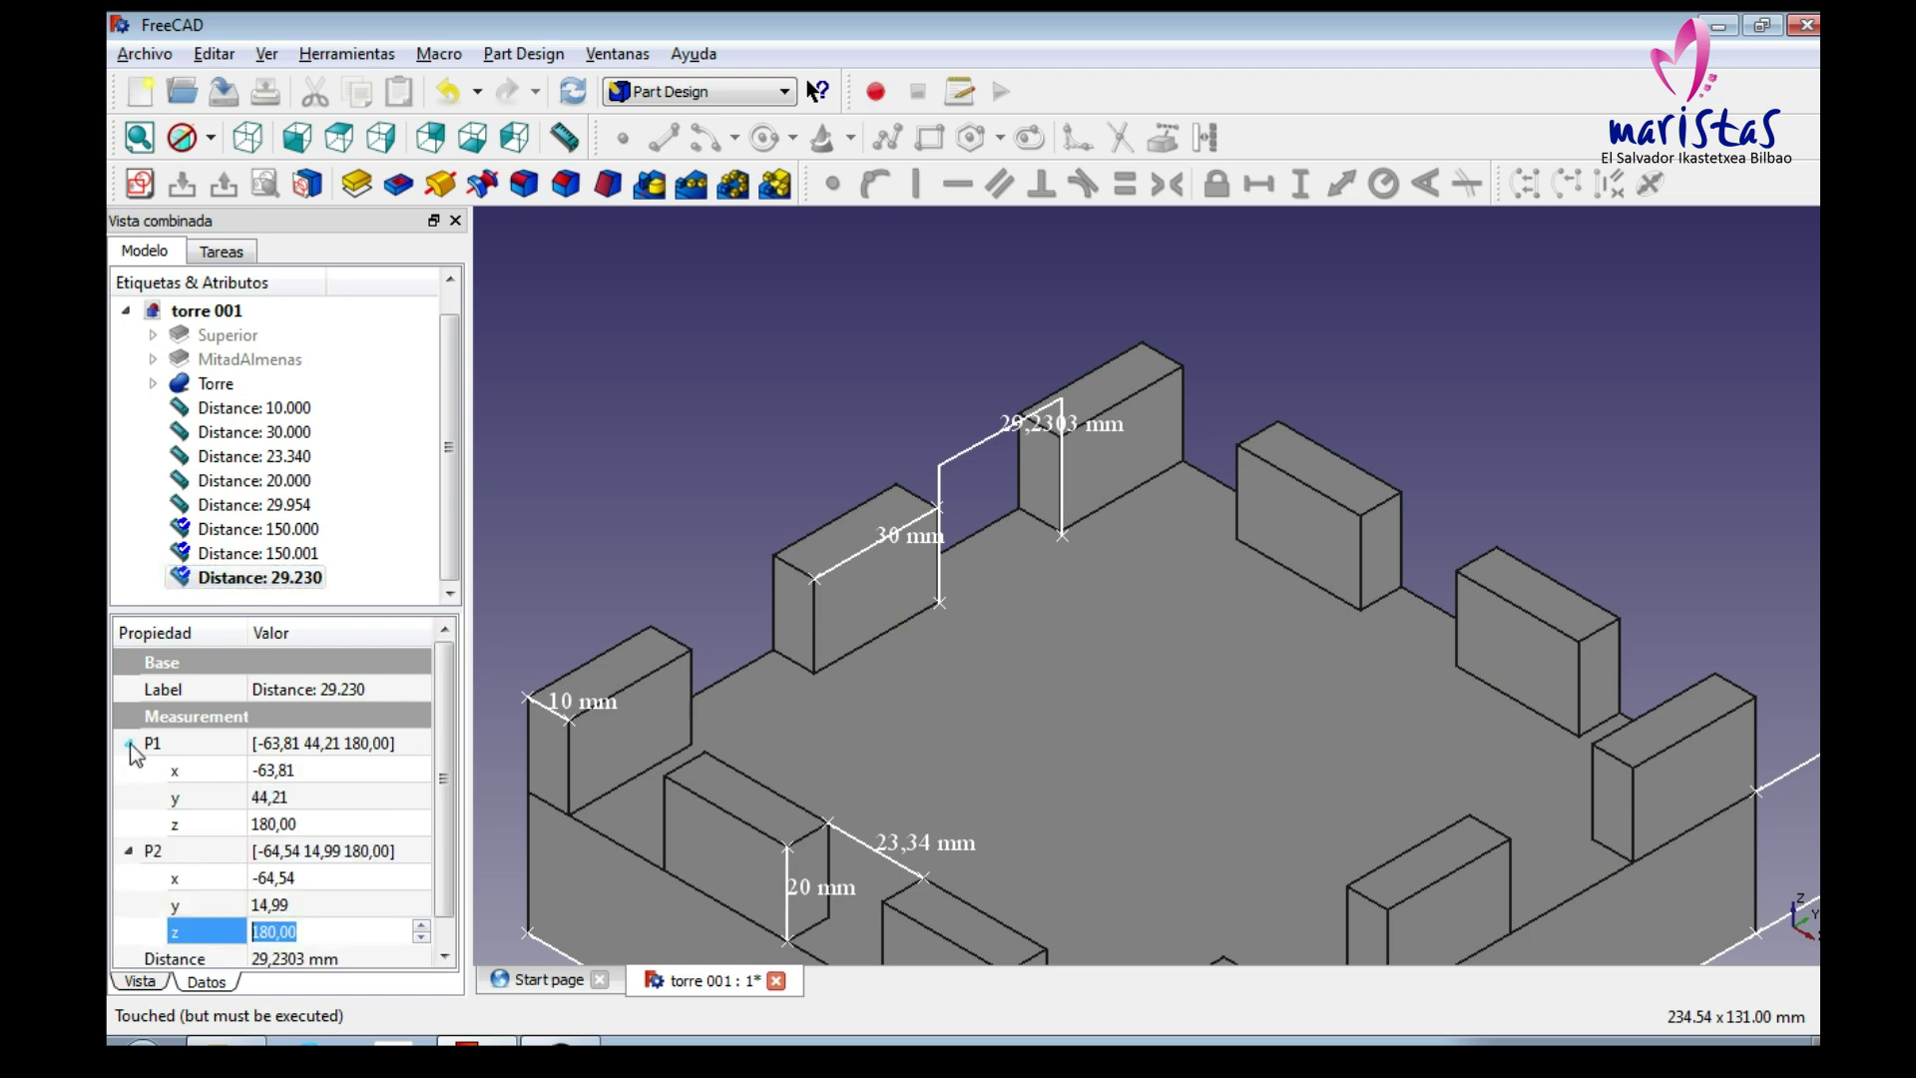
{"action": "left_click", "coordinate": [319, 773]}
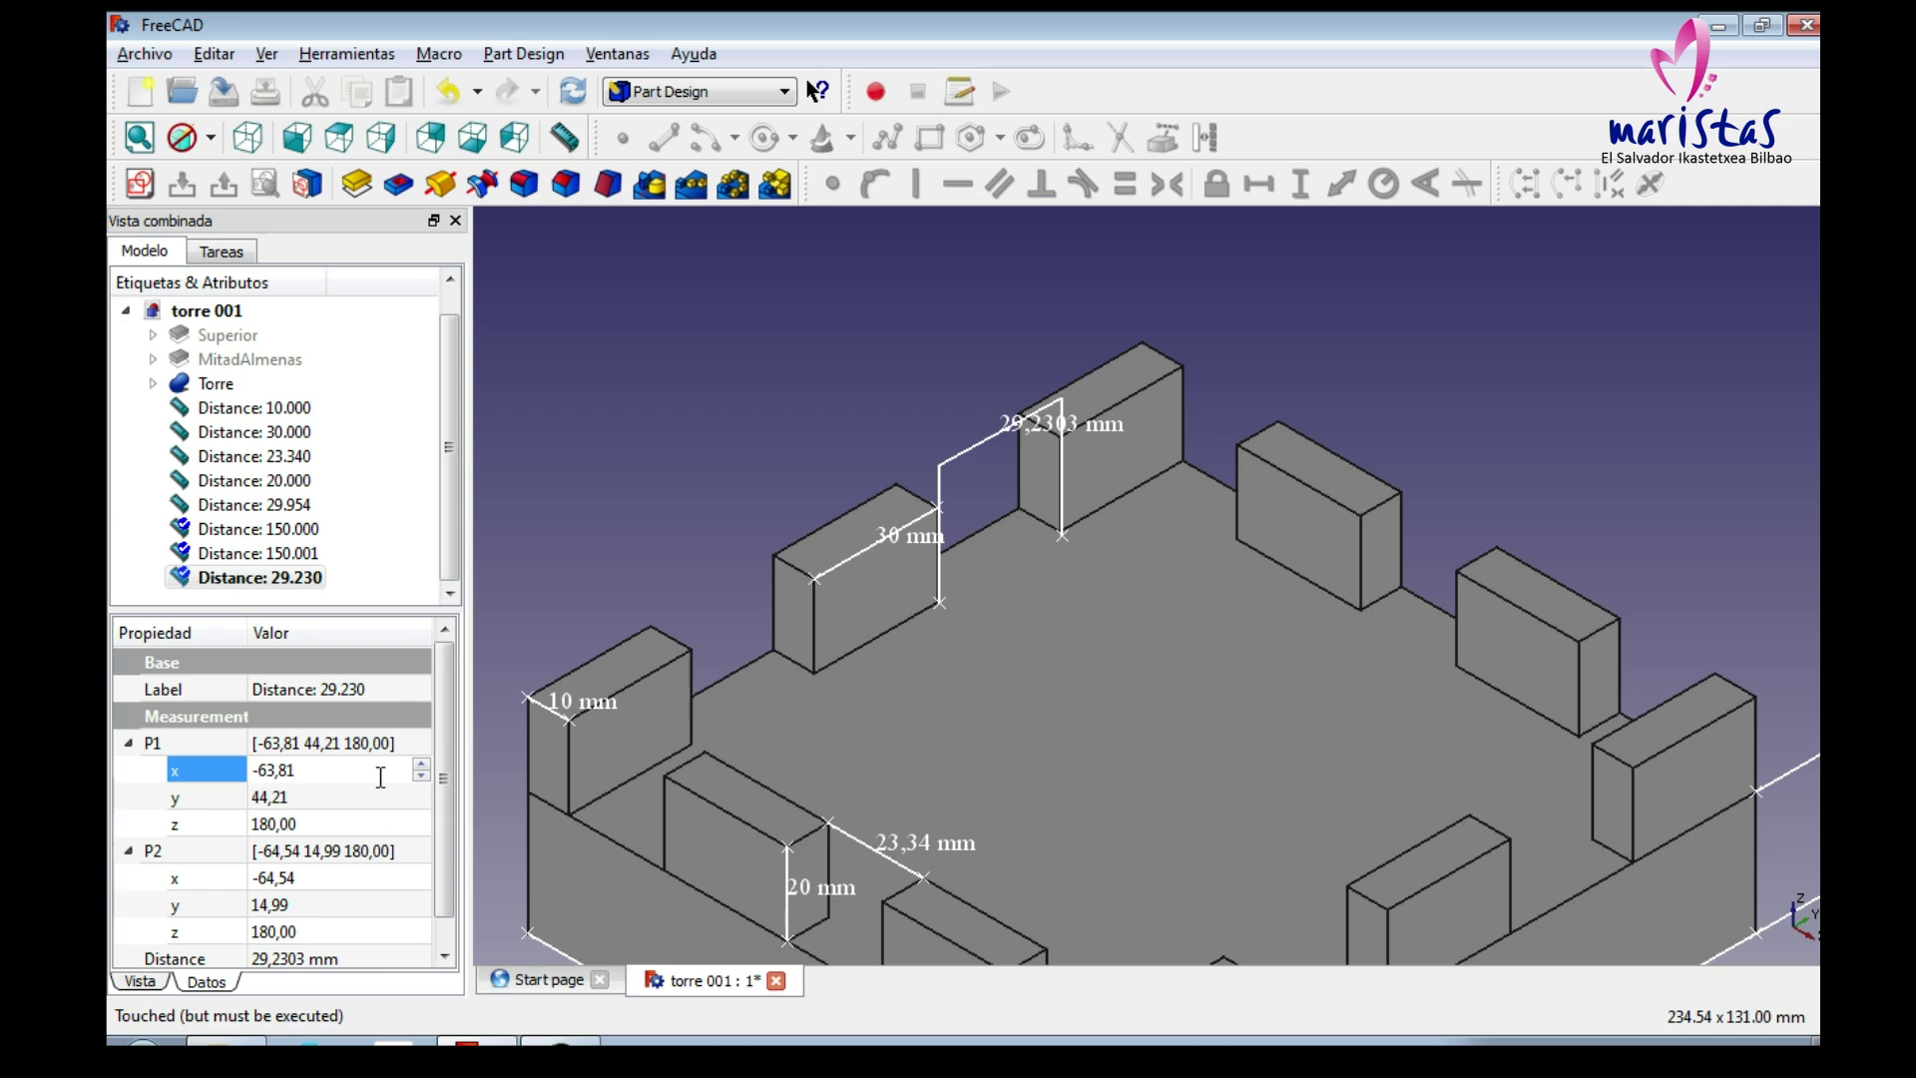
{"action": "key", "text": "Return"}
{"action": "key", "text": "Delete"}
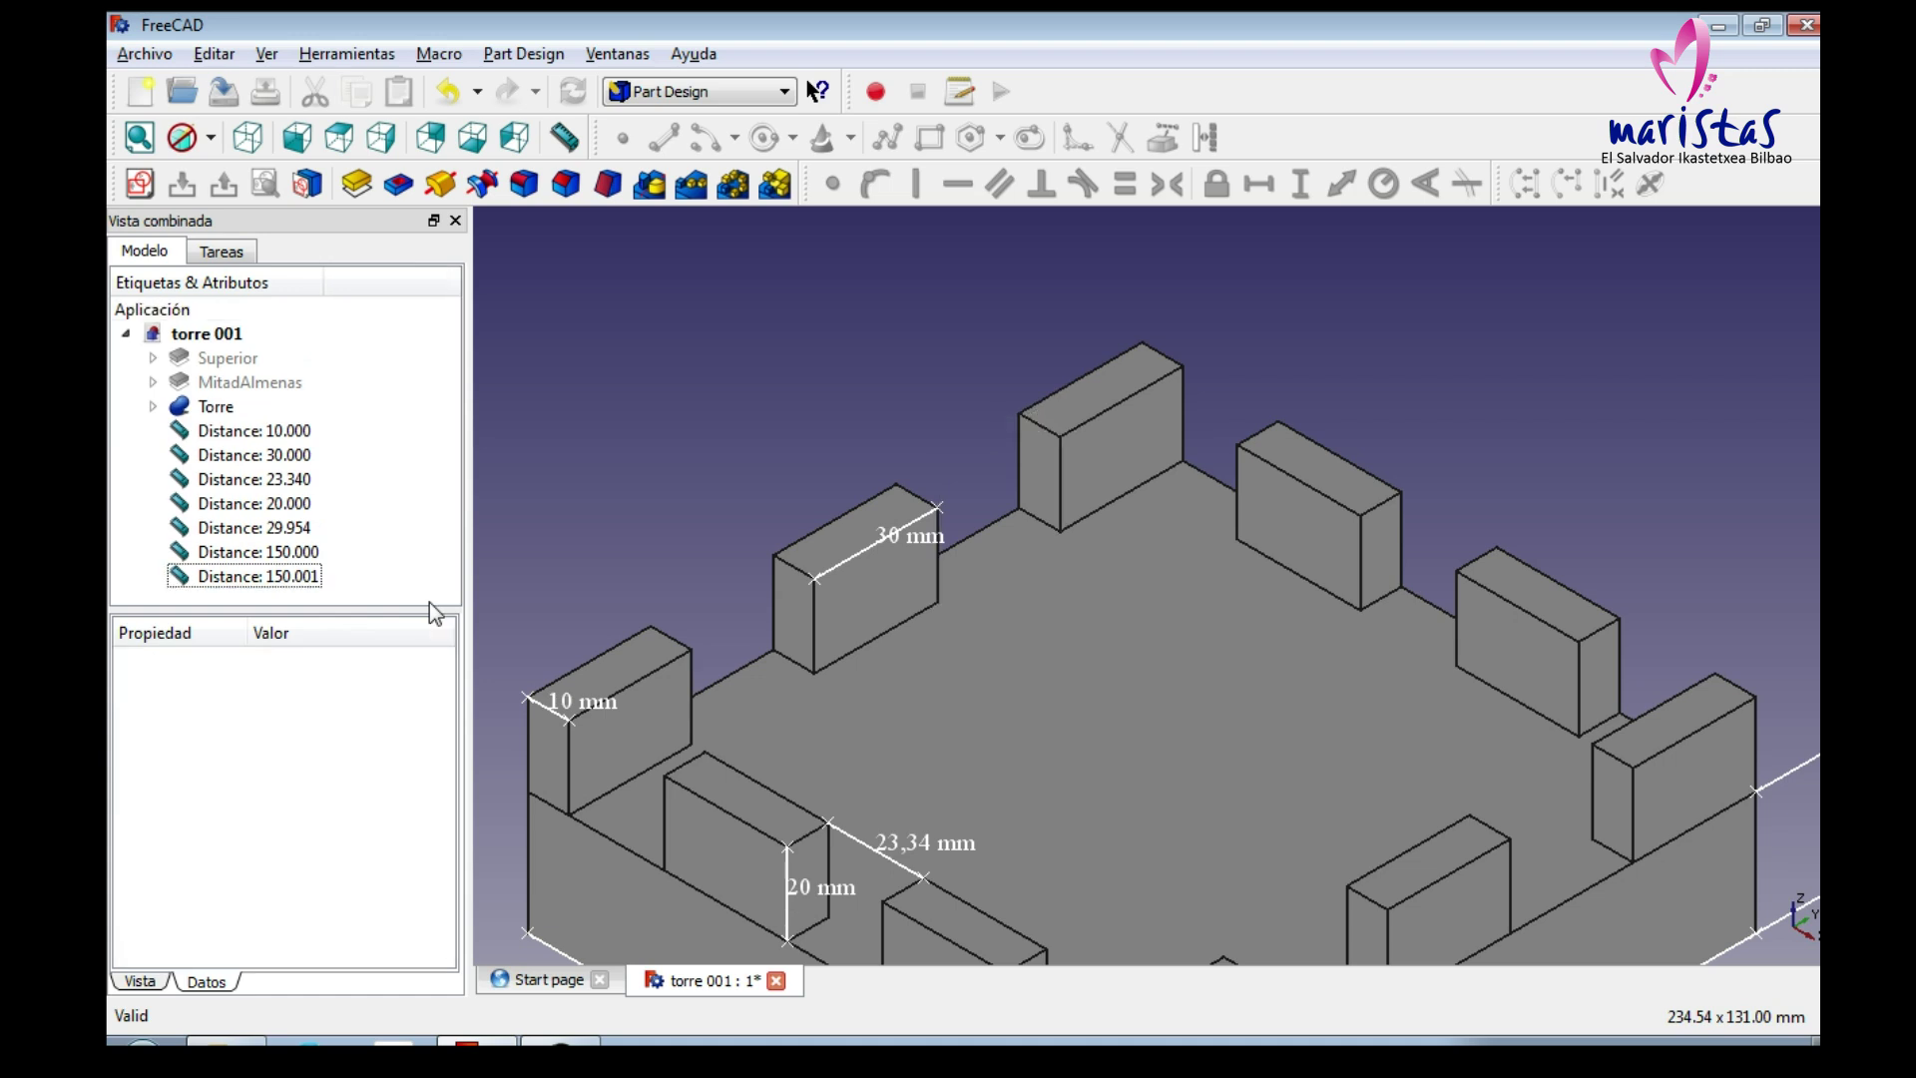
Measure the gap between the two rear back-left merlons at their outer top corners and set that measurement's Dist Factor to 0.
{"action": "left_click", "coordinate": [559, 140]}
{"action": "left_click", "coordinate": [1019, 413]}
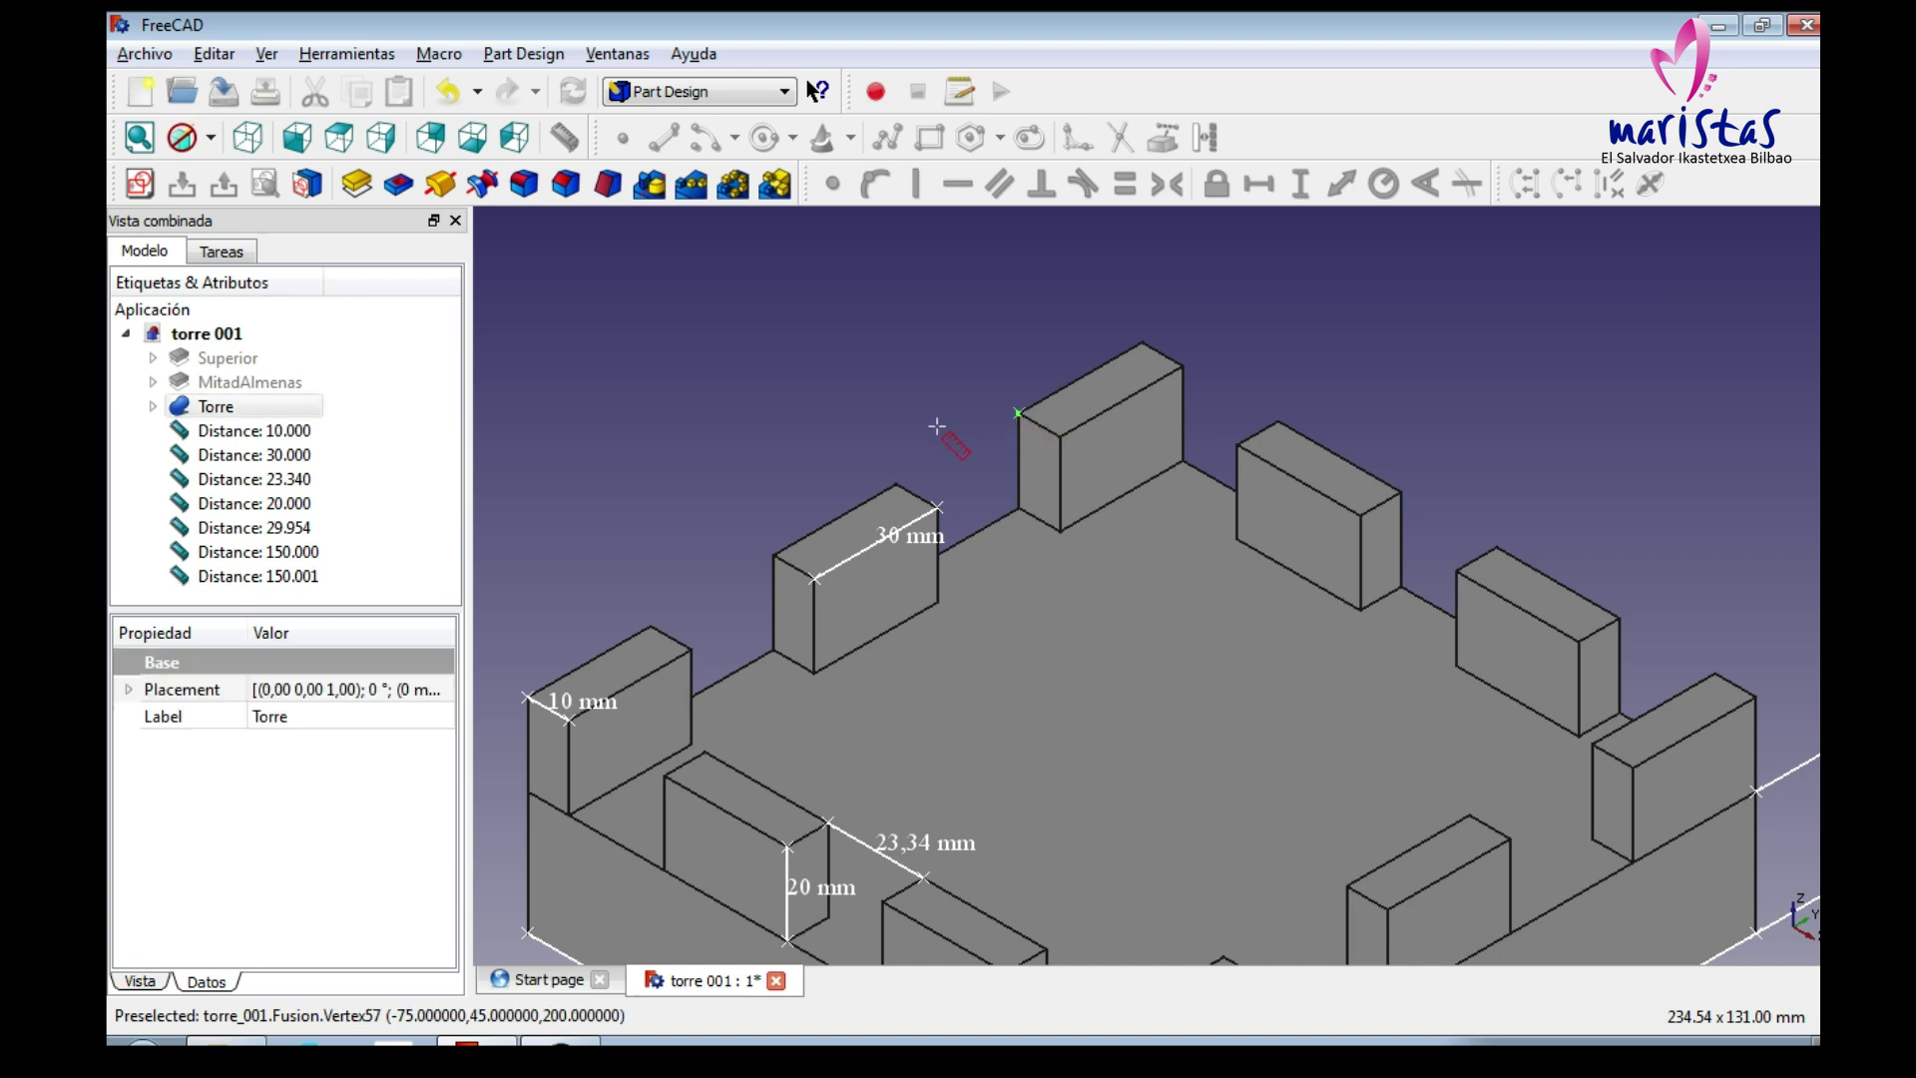
{"action": "left_click", "coordinate": [898, 486]}
{"action": "left_click", "coordinate": [260, 599]}
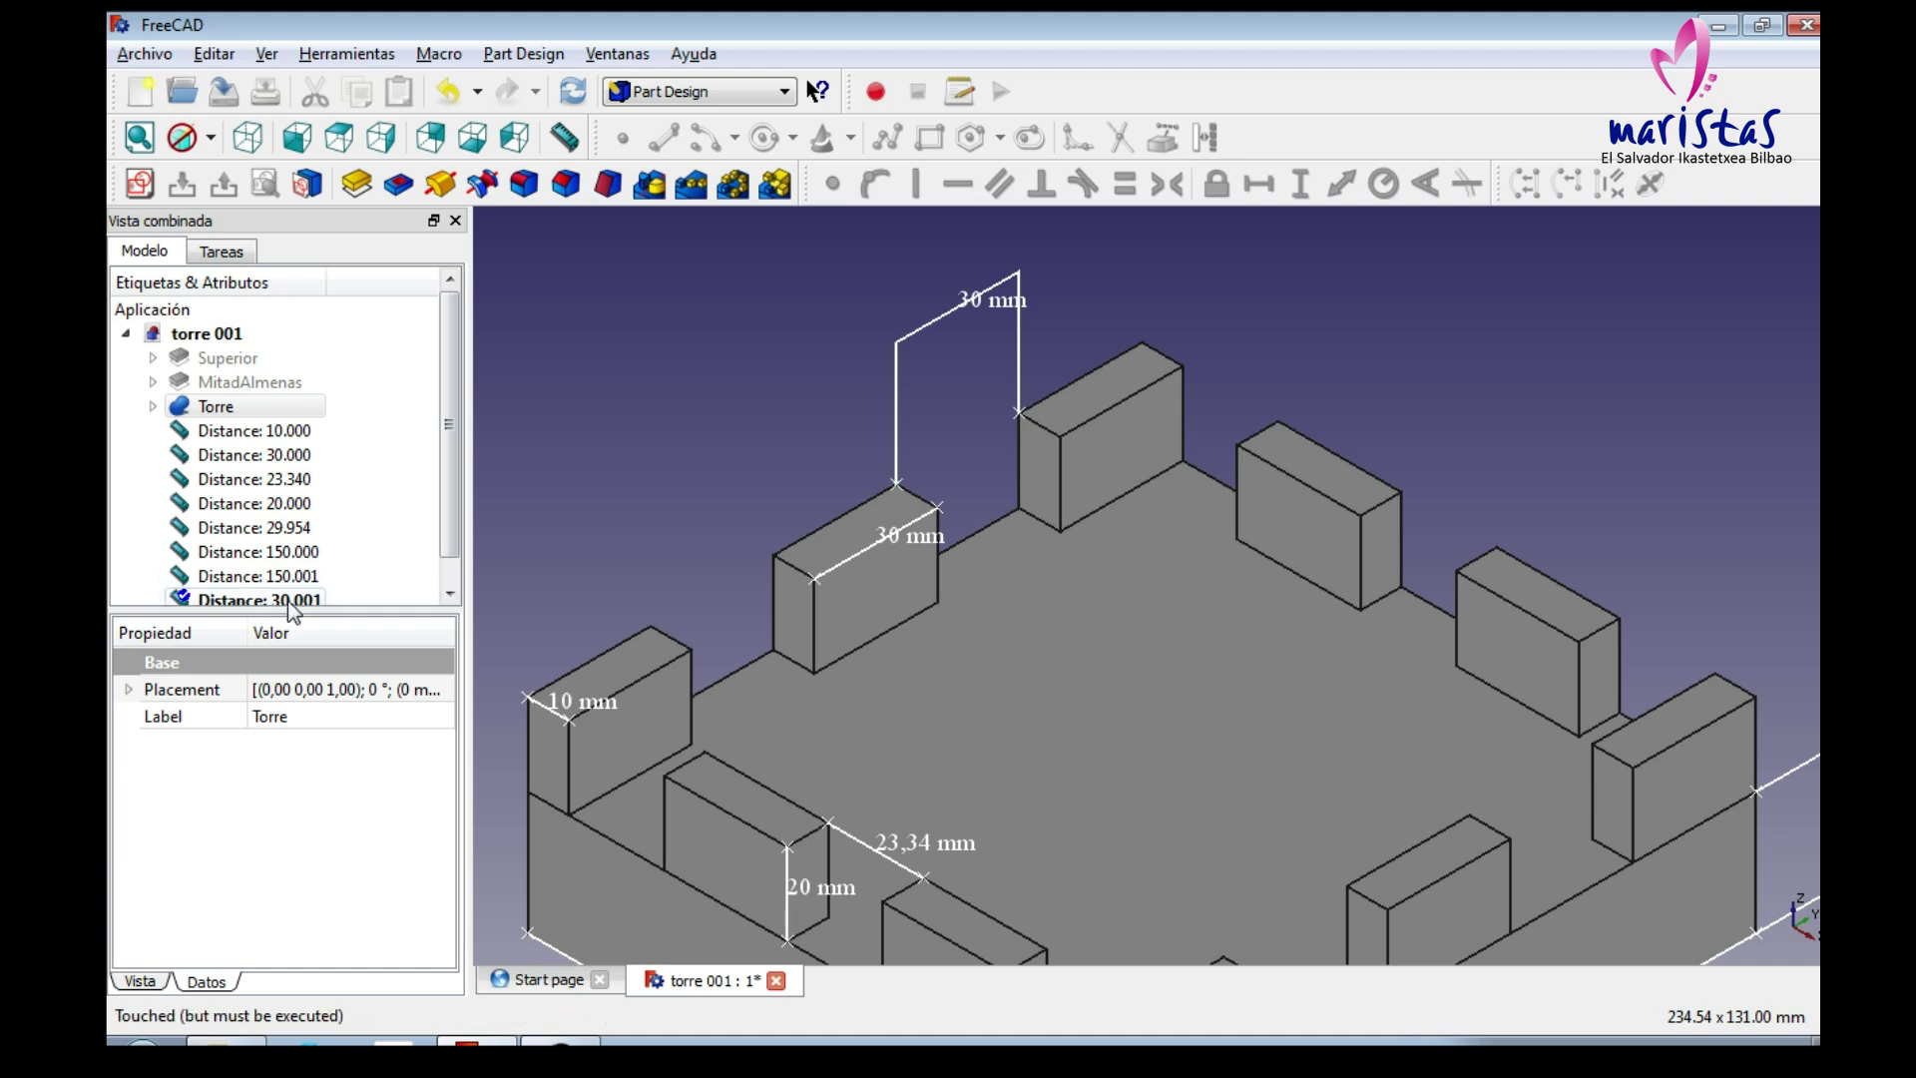
{"action": "left_click", "coordinate": [263, 771]}
{"action": "left_click", "coordinate": [144, 984]}
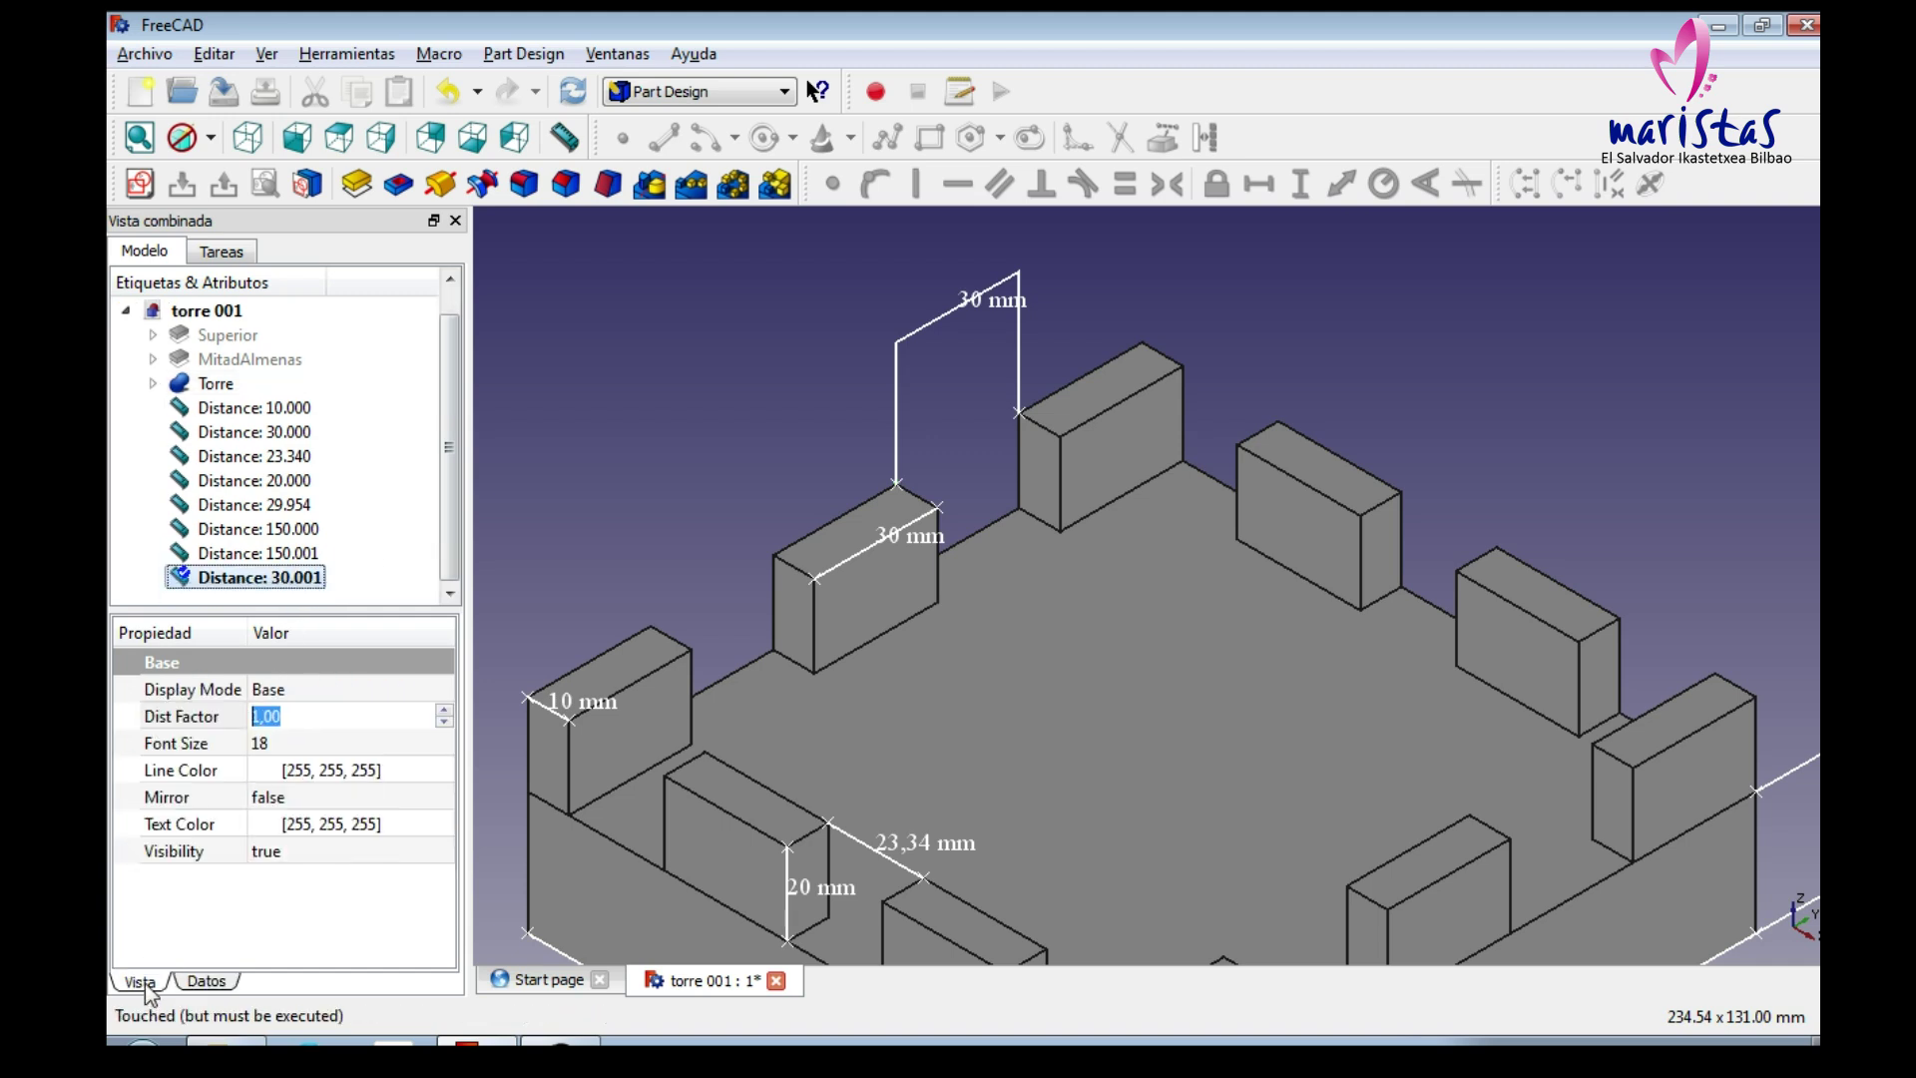
{"action": "left_click", "coordinate": [305, 726]}
{"action": "scroll", "coordinate": [306, 727], "scroll_direction": "down", "scroll_amount": 1}
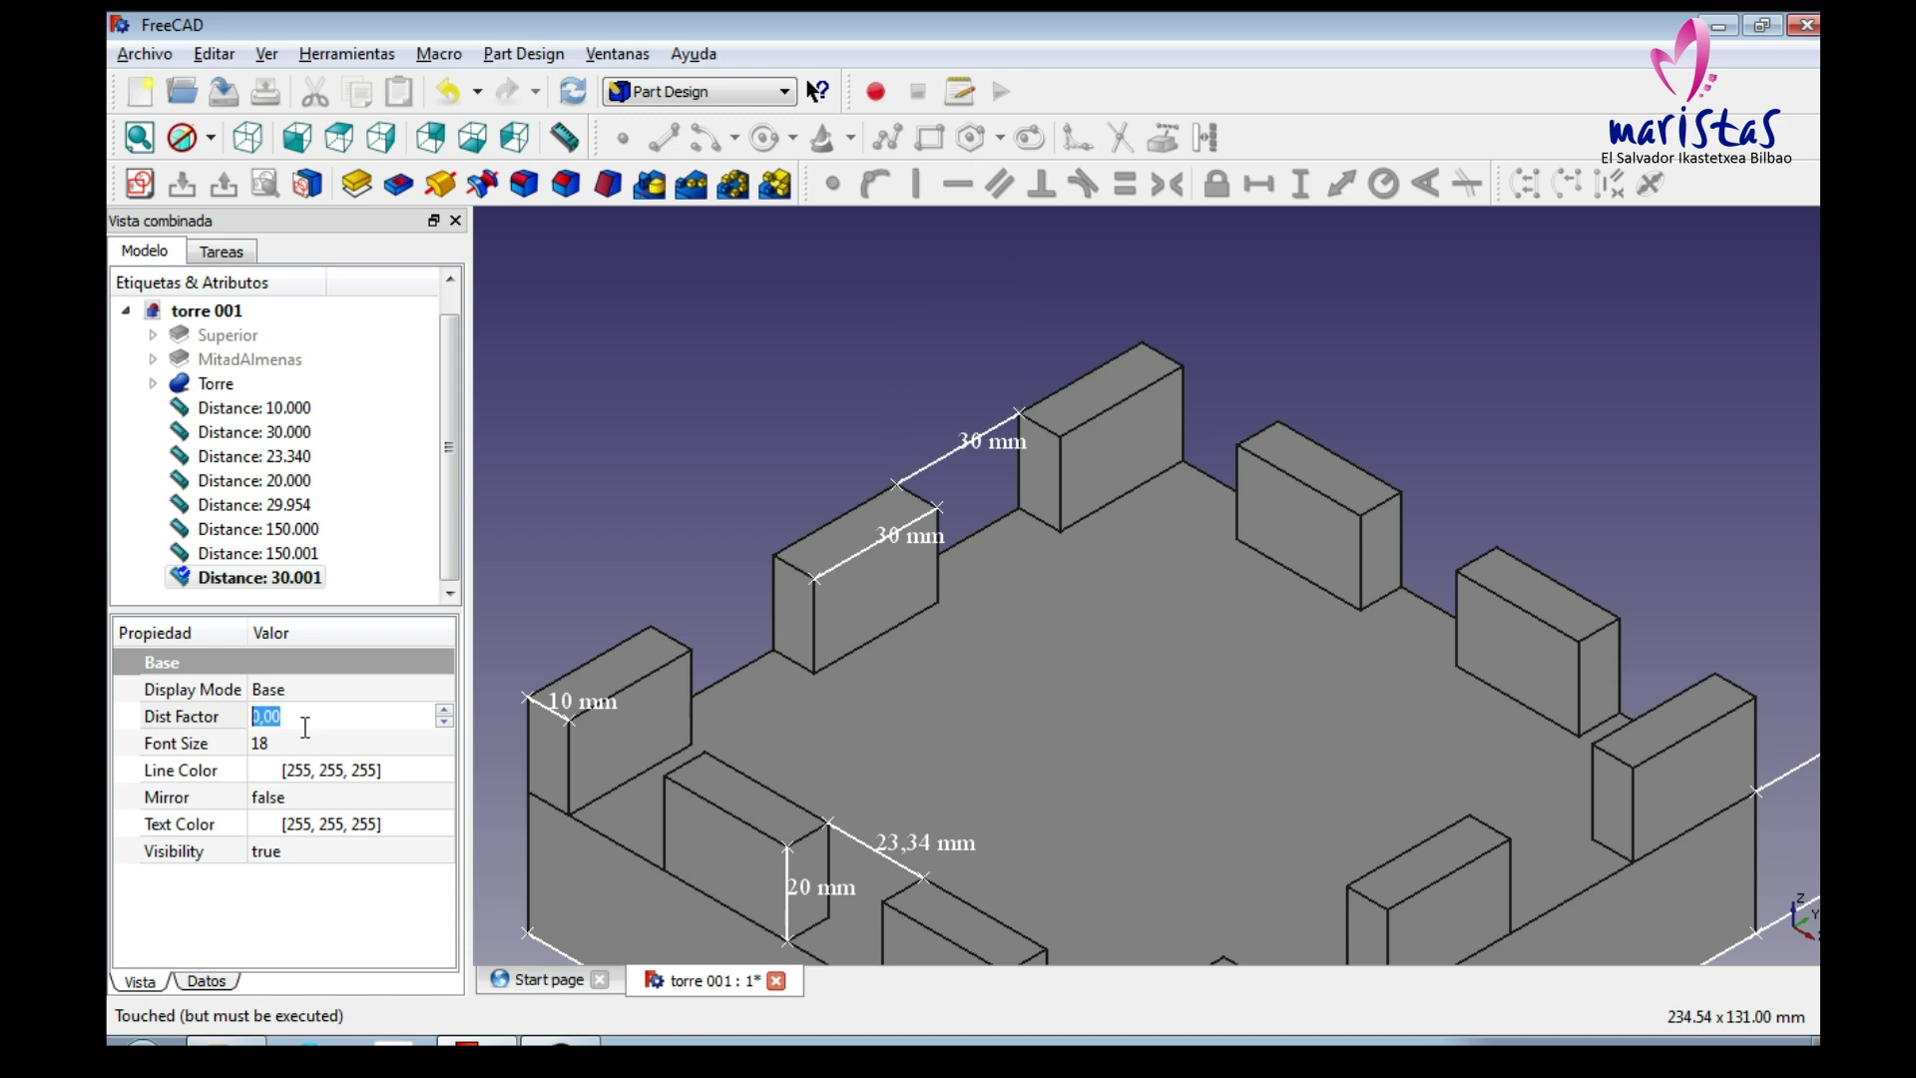
Measure the cylindrical shaft's height along its seam line, from the platform's underside to the shaft's base.
{"action": "scroll", "coordinate": [788, 485], "scroll_direction": "down", "scroll_amount": 2}
{"action": "scroll", "coordinate": [755, 518], "scroll_direction": "down", "scroll_amount": 1}
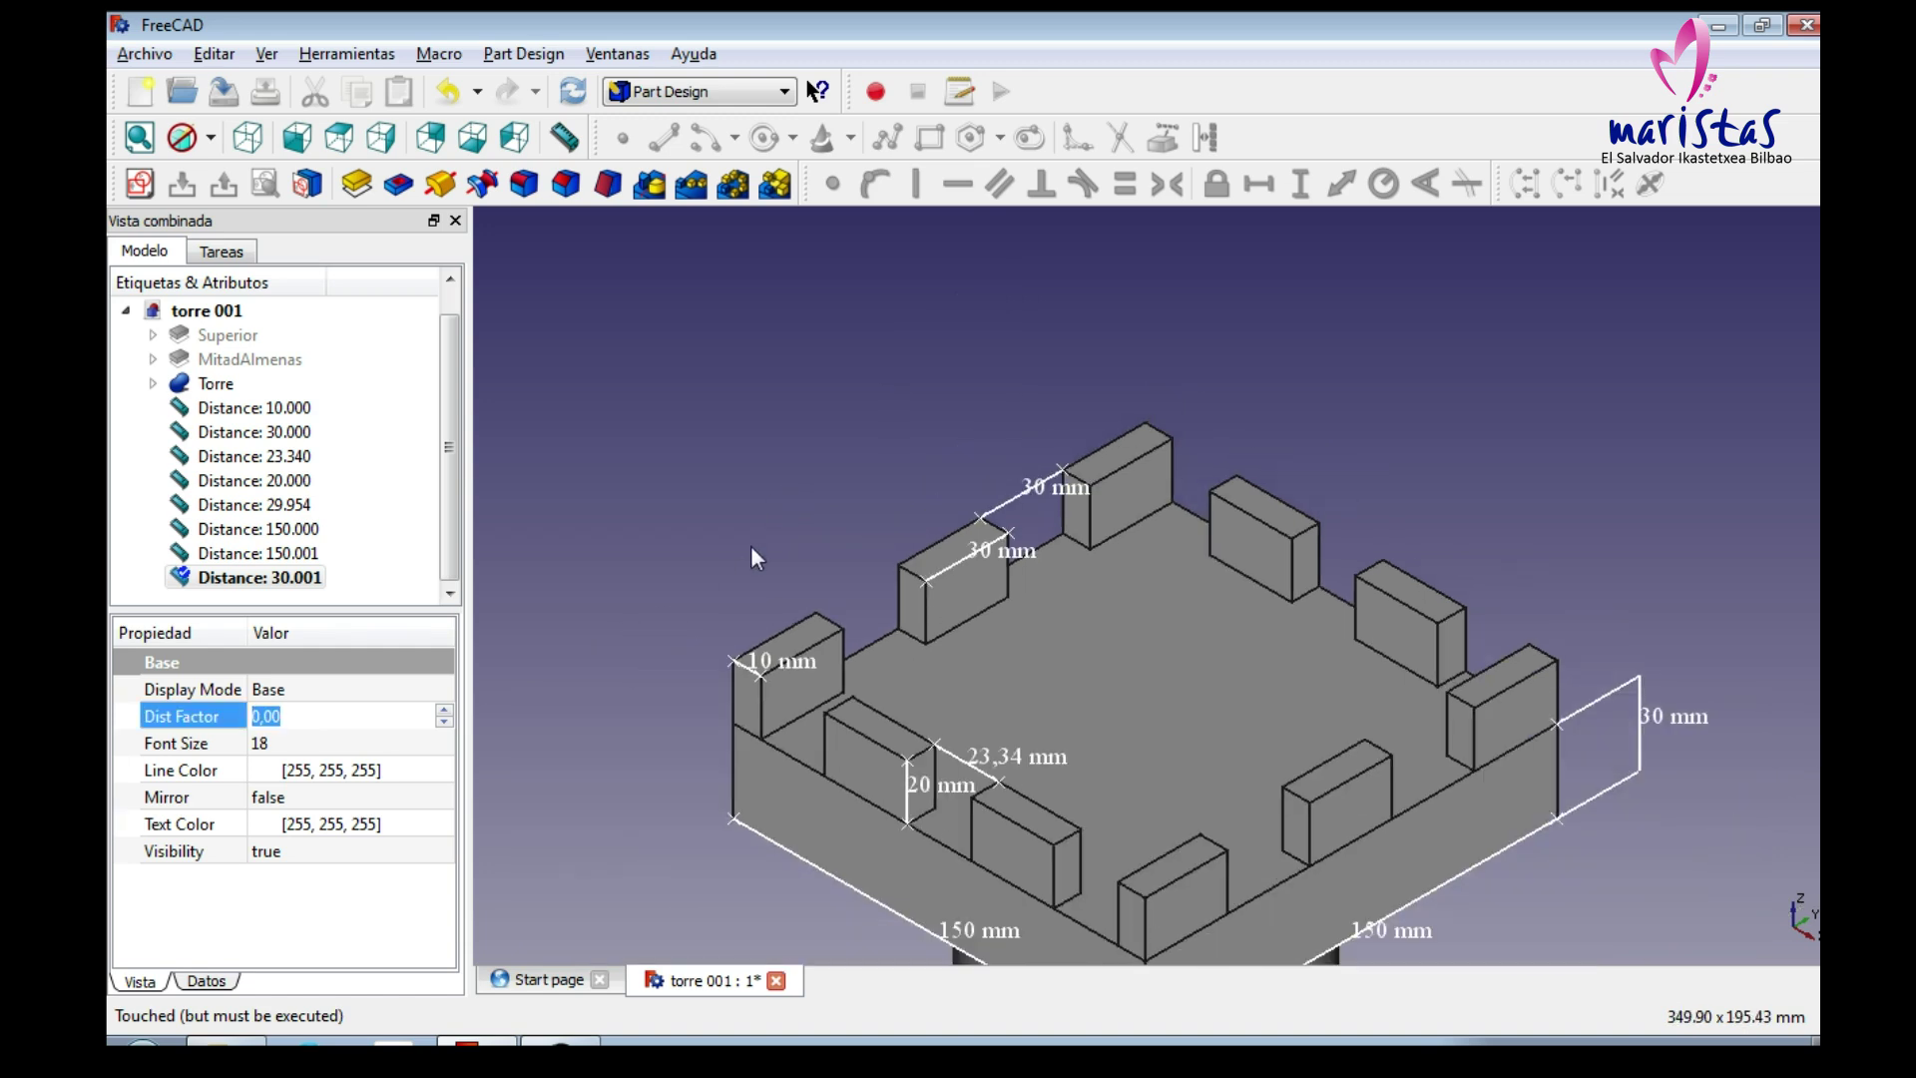
{"action": "middle_click_drag", "start_coordinate": [706, 889], "coordinate": [700, 731]}
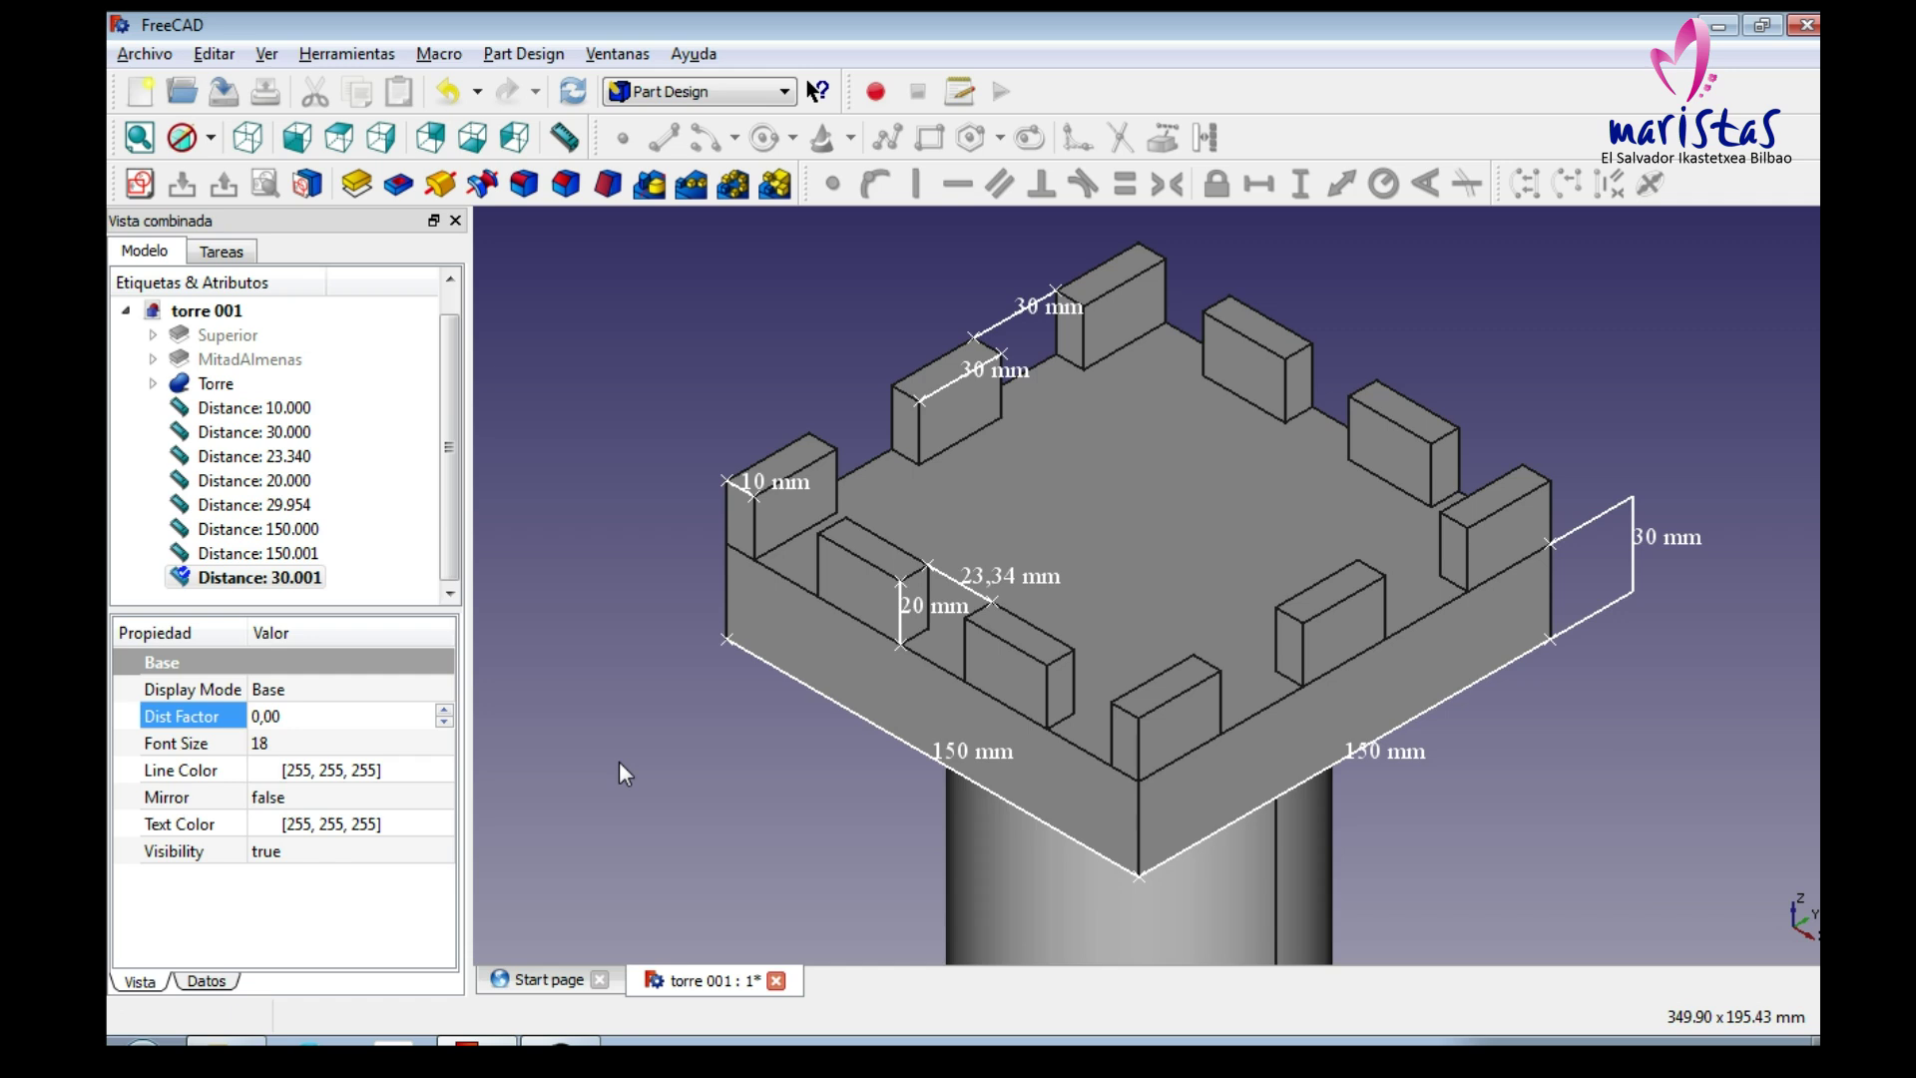
{"action": "scroll", "coordinate": [619, 761], "scroll_direction": "down", "scroll_amount": 1}
{"action": "middle_click_drag", "start_coordinate": [680, 826], "coordinate": [670, 637]}
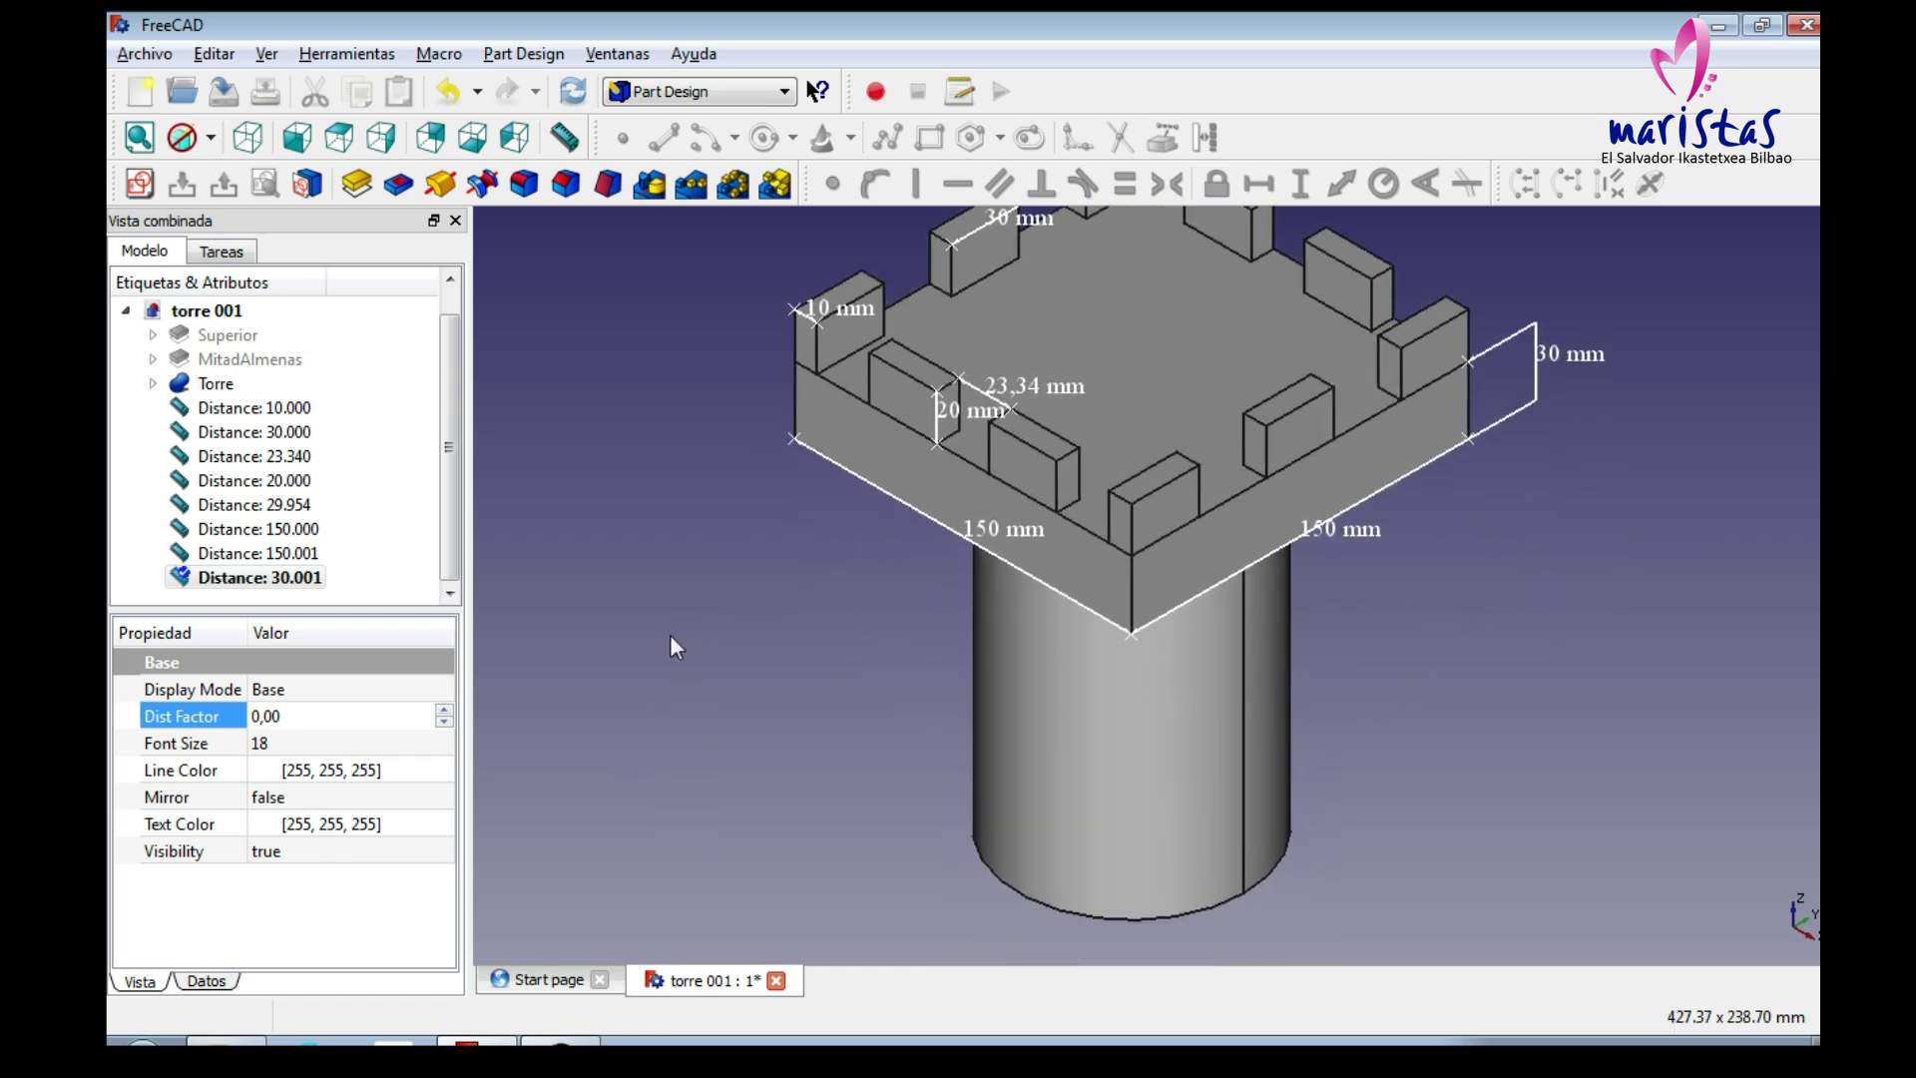
{"action": "middle_click_drag", "start_coordinate": [1573, 805], "coordinate": [1394, 693]}
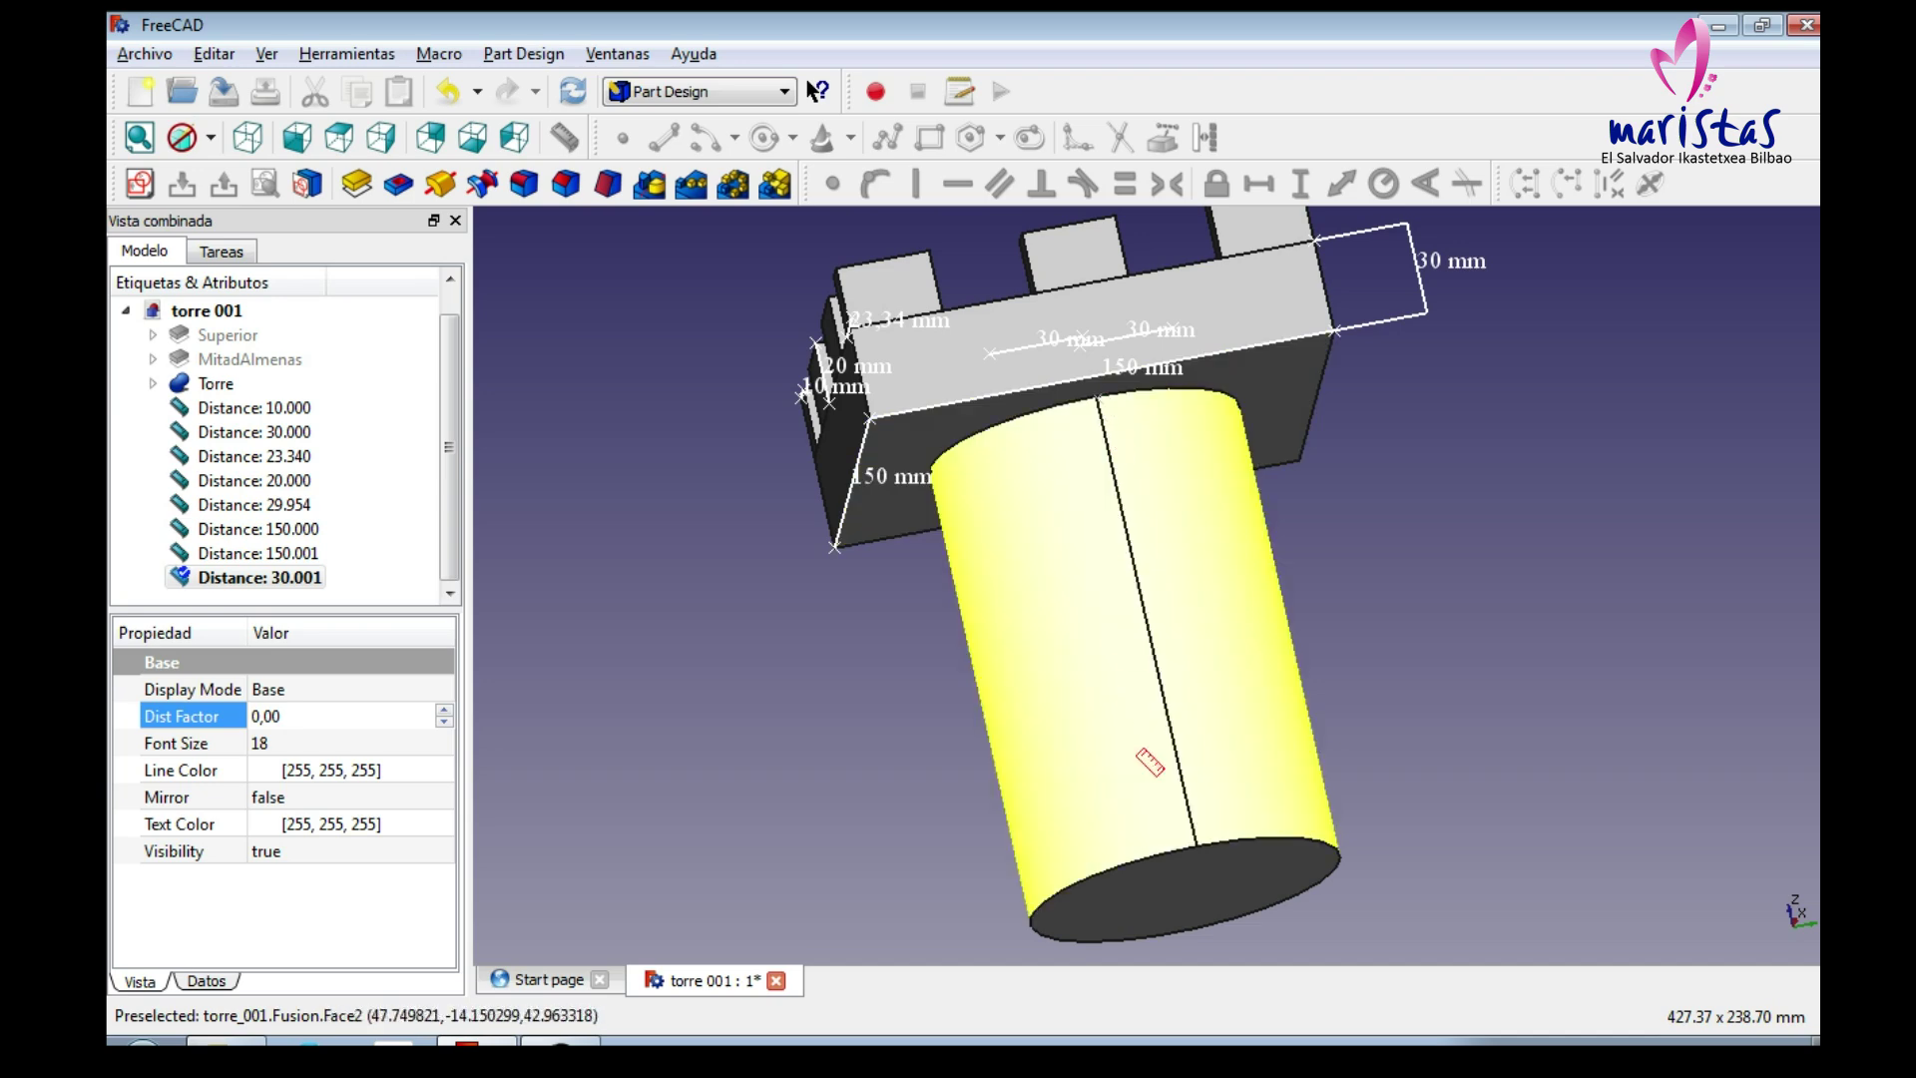
{"action": "left_click", "coordinate": [1198, 847]}
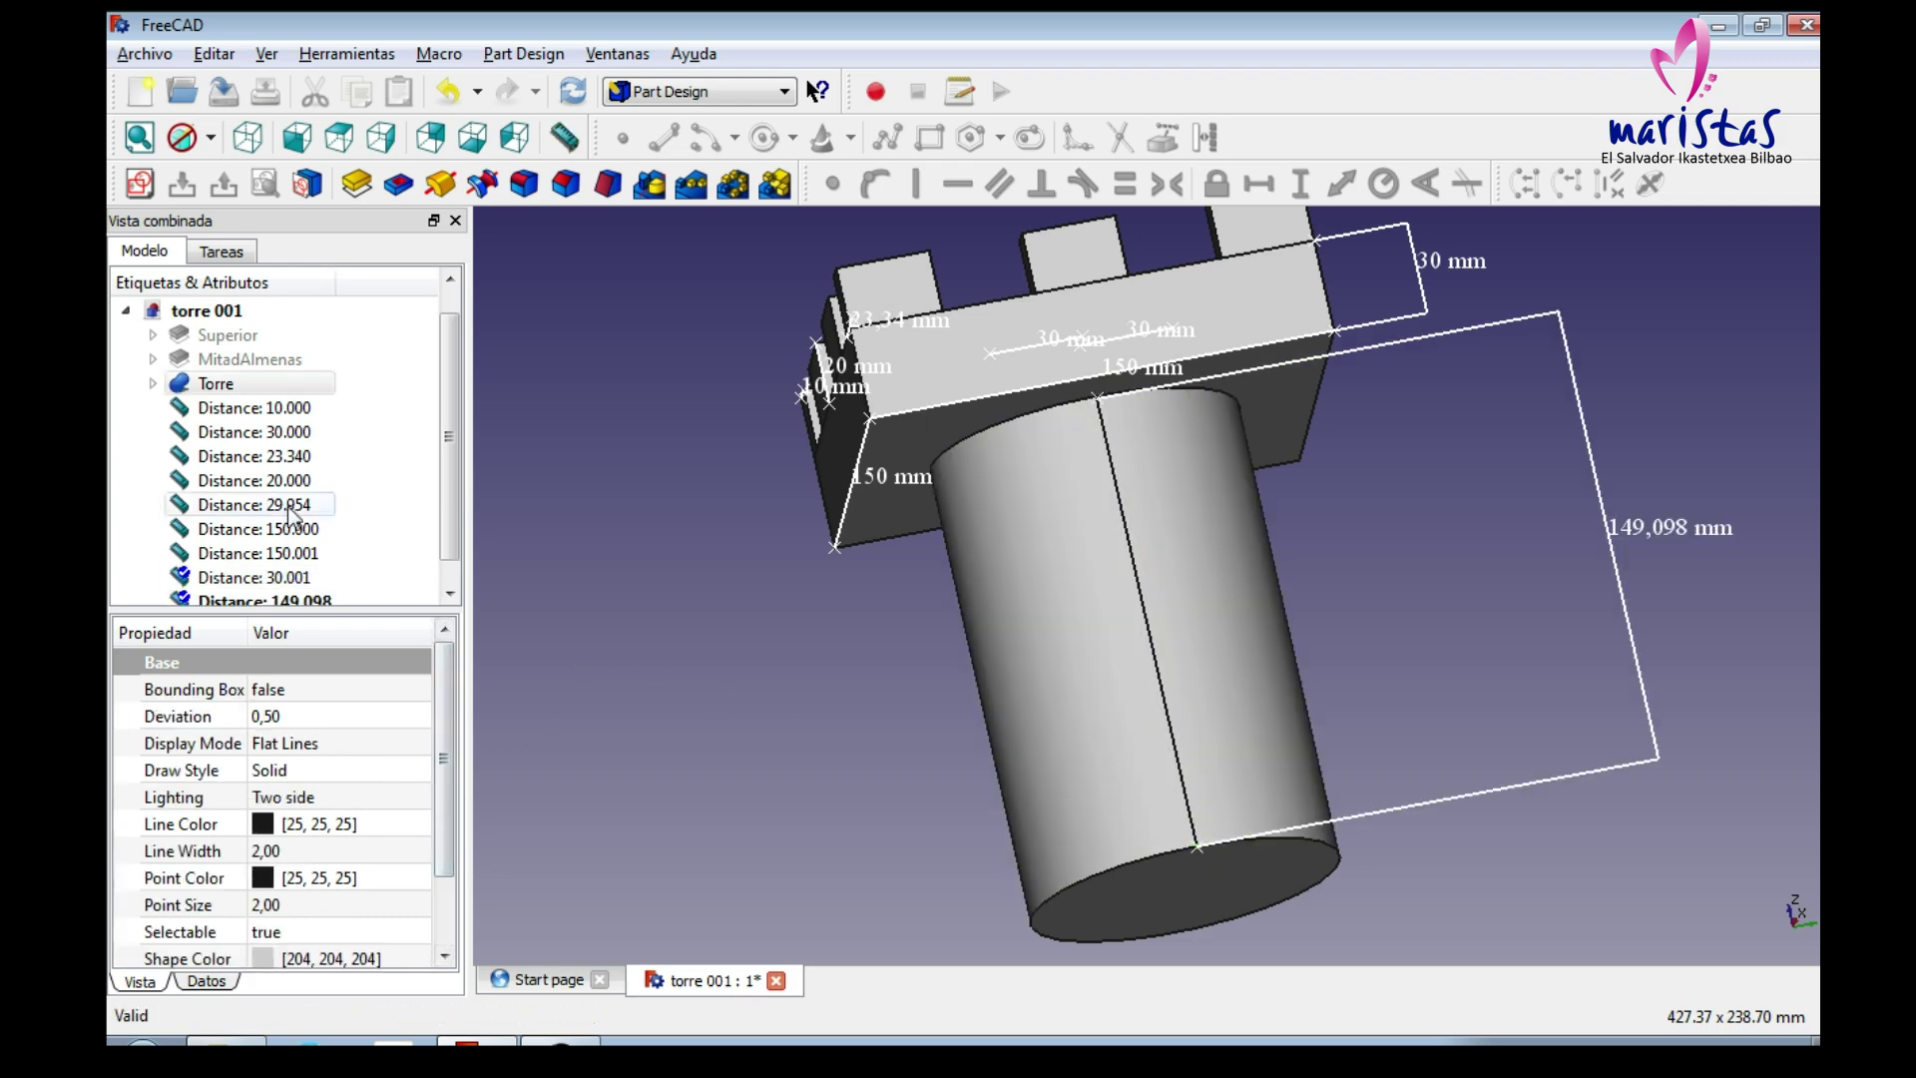
Correct the P1 coordinates of the shaft height measurement to y 0 and z 150.
{"action": "left_click", "coordinate": [279, 600]}
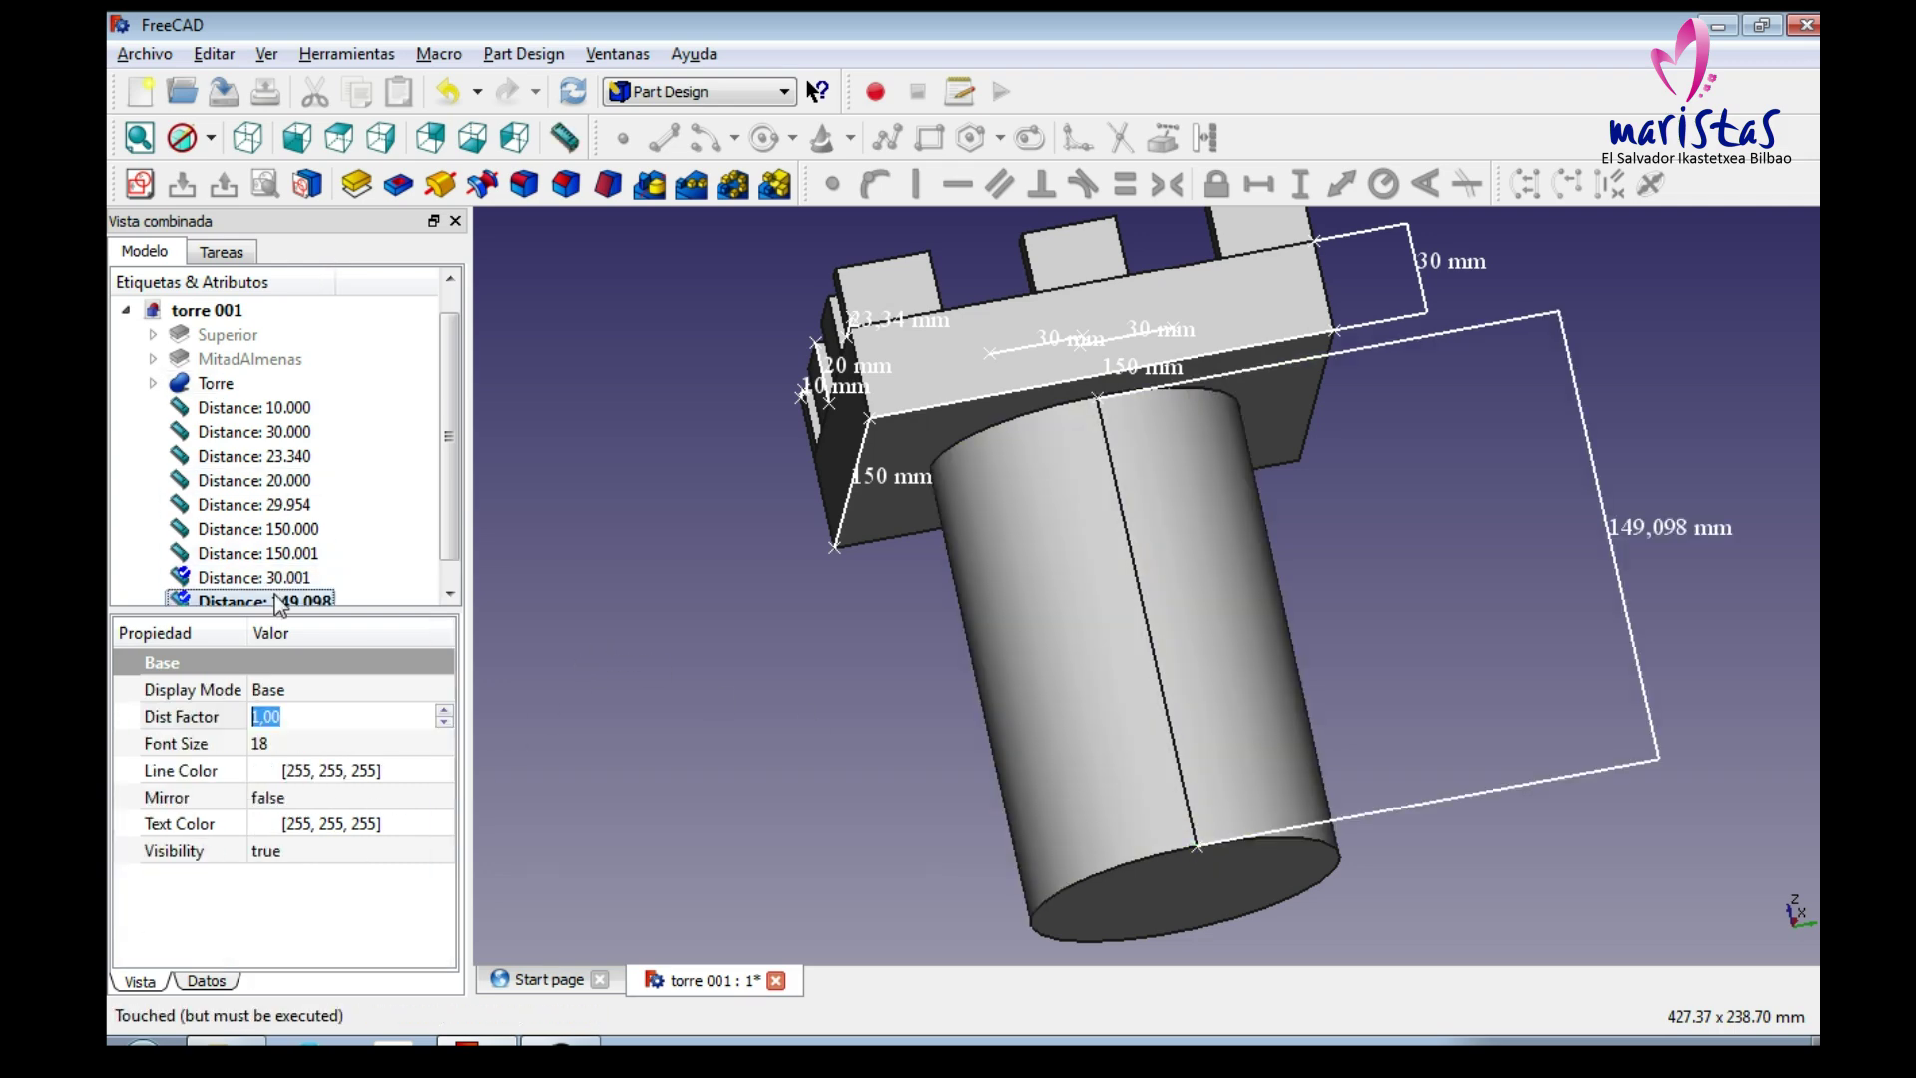
{"action": "left_click", "coordinate": [223, 981]}
{"action": "left_click", "coordinate": [300, 797]}
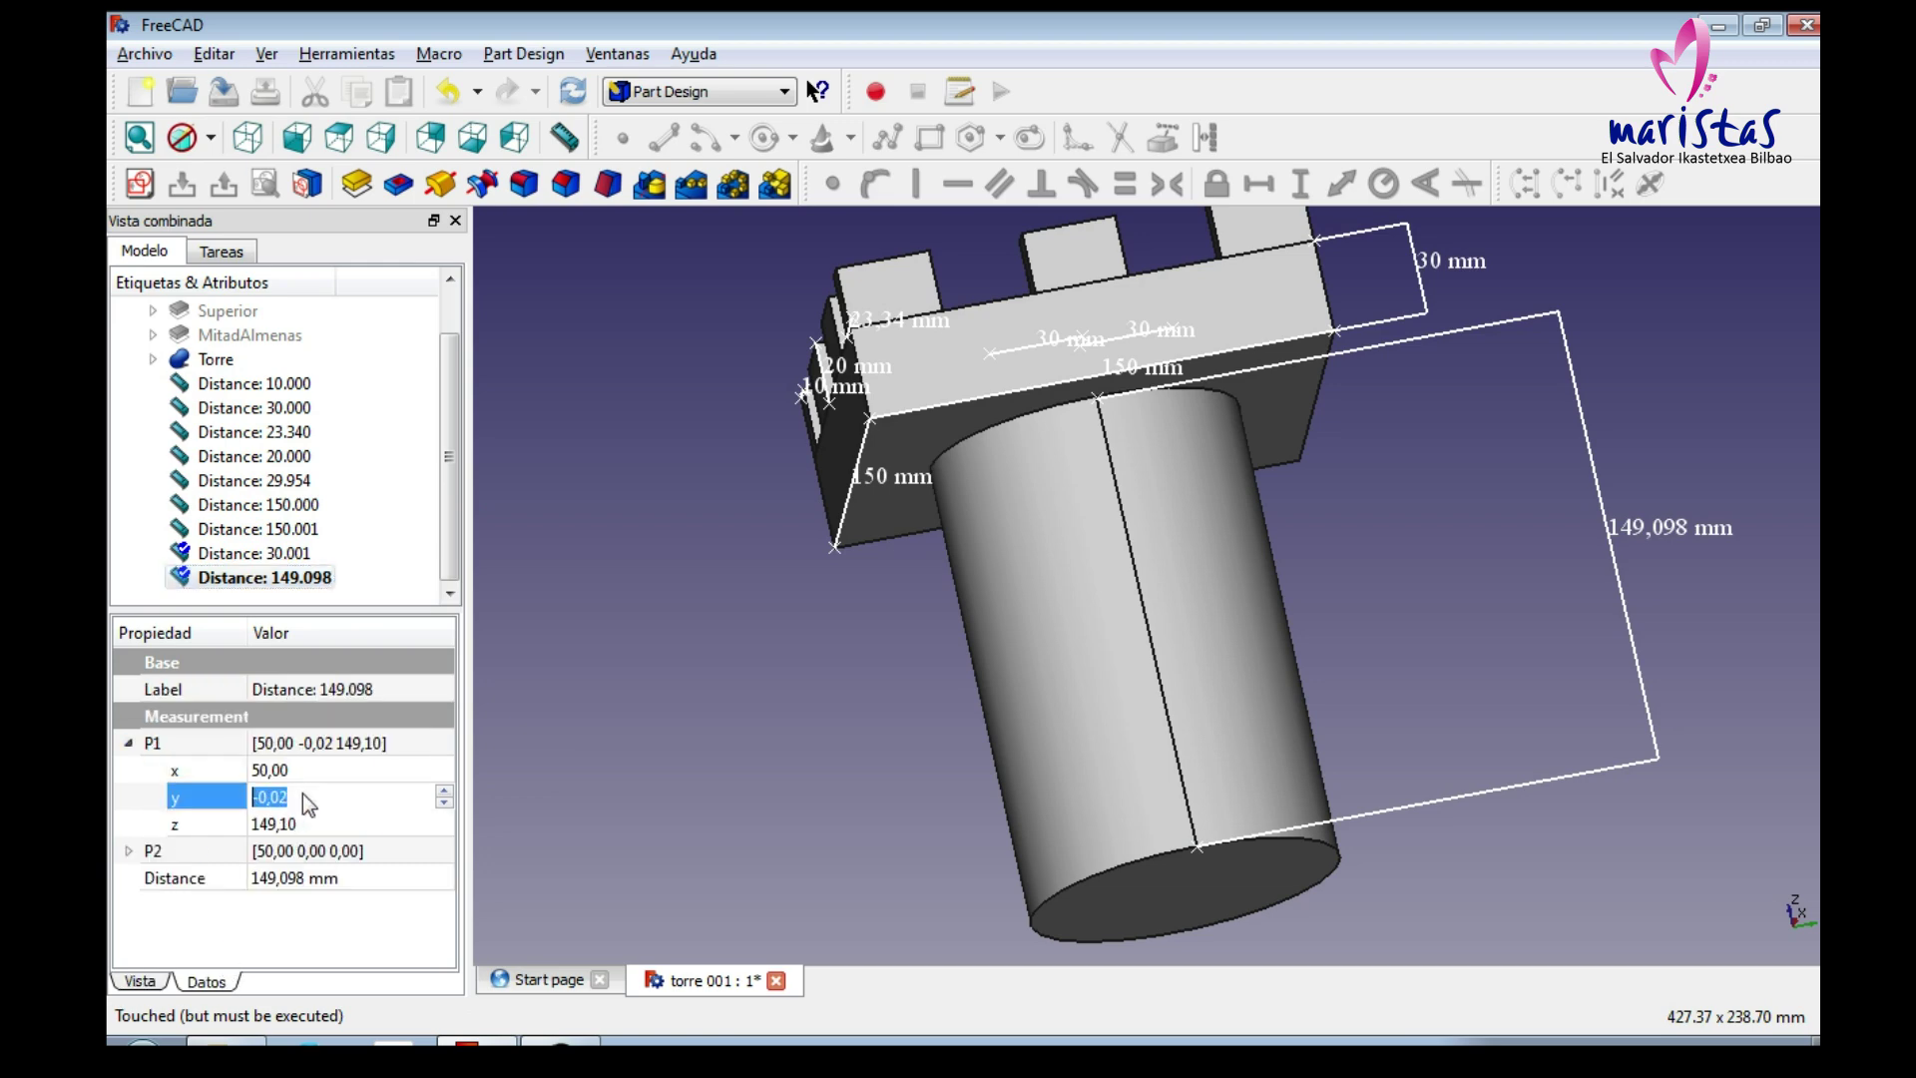
{"action": "type", "text": "0"}
{"action": "key", "text": "Tab"}
{"action": "type", "text": "150"}
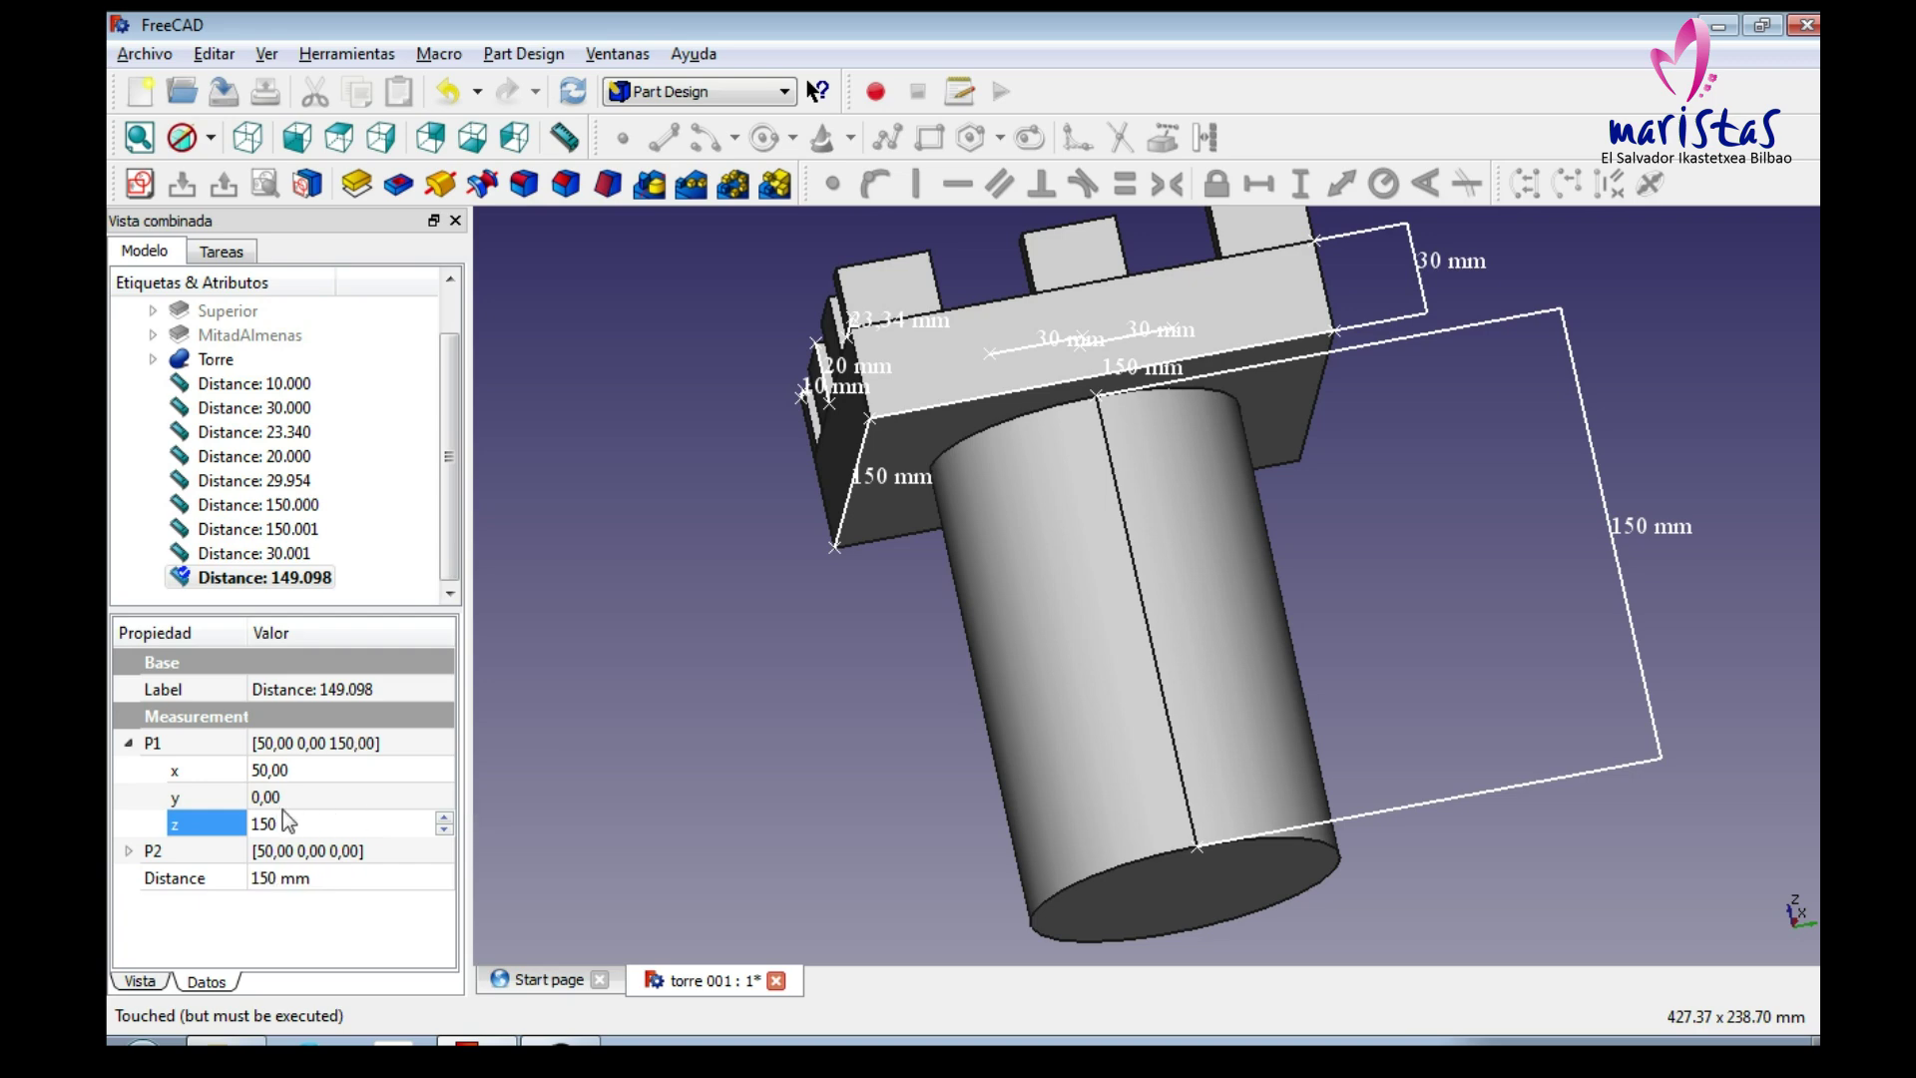
{"action": "left_click", "coordinate": [267, 938]}
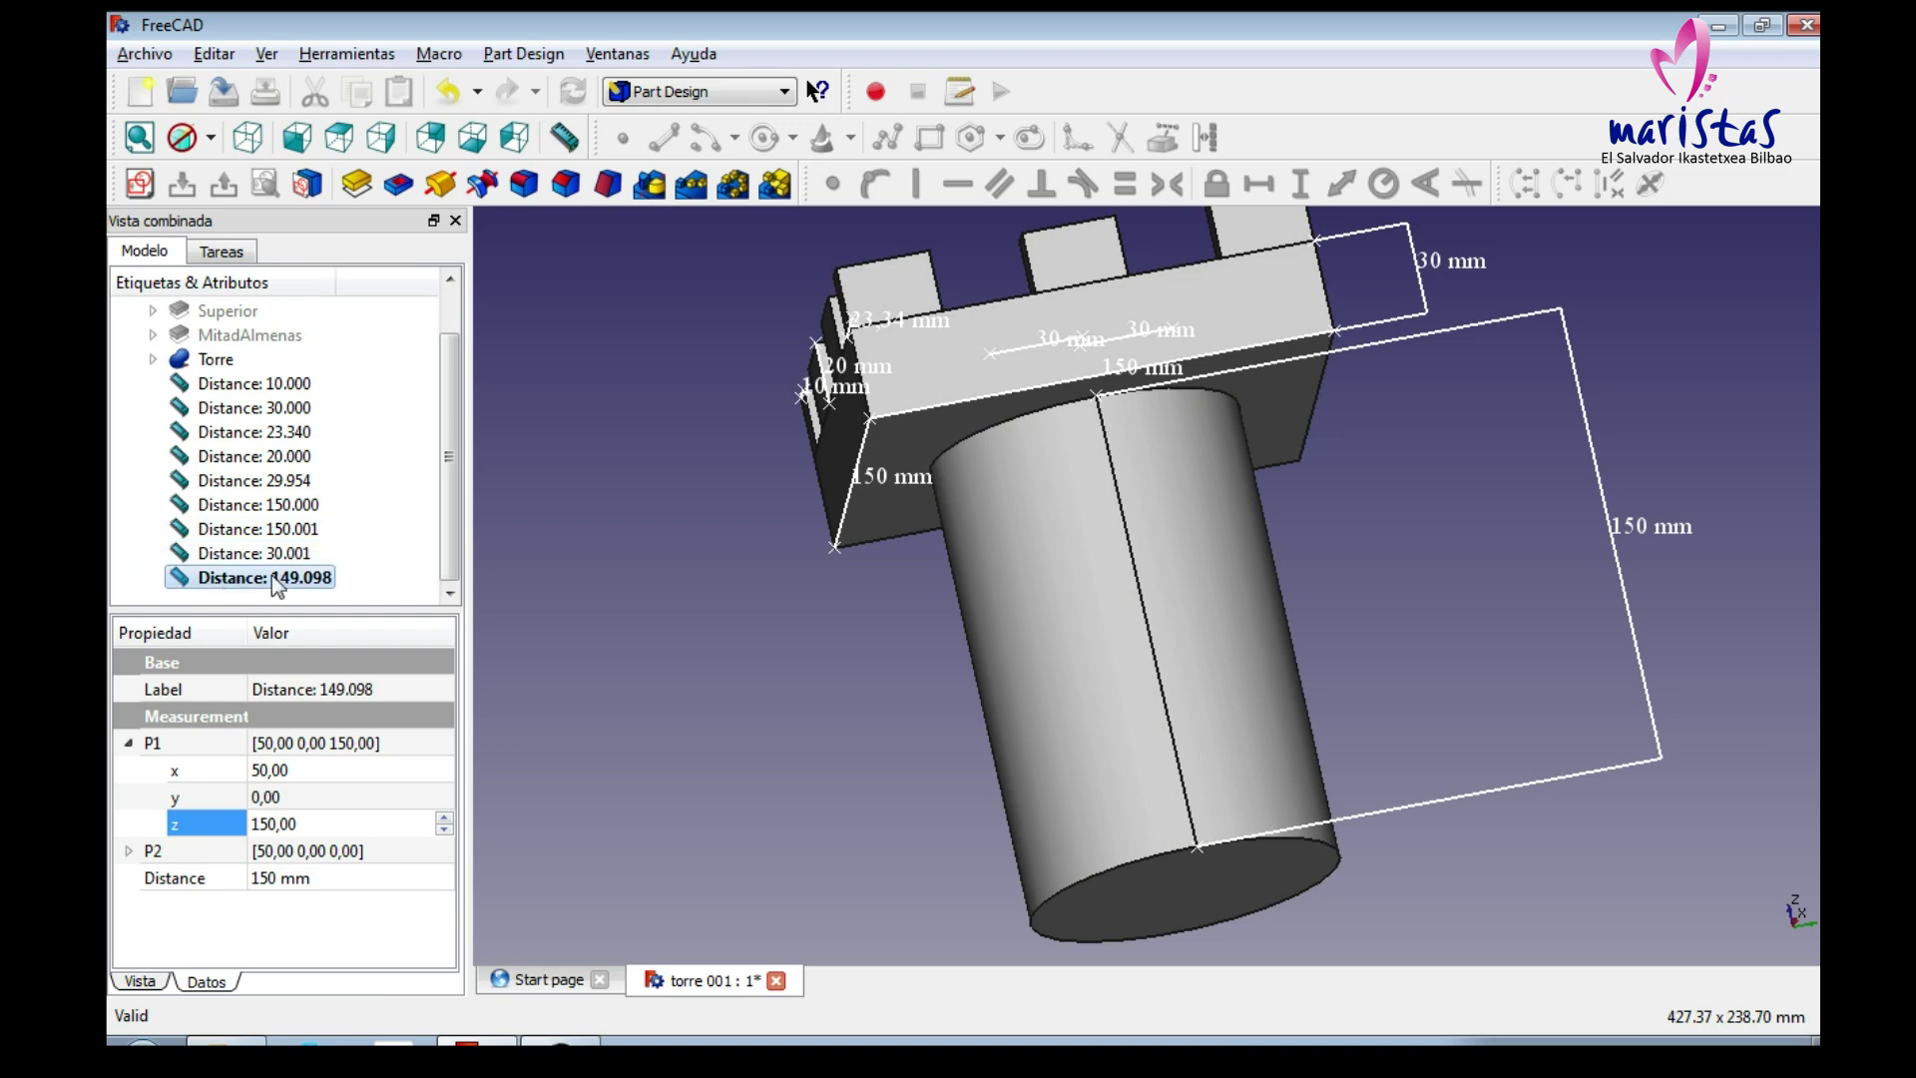
{"action": "left_click", "coordinate": [298, 581]}
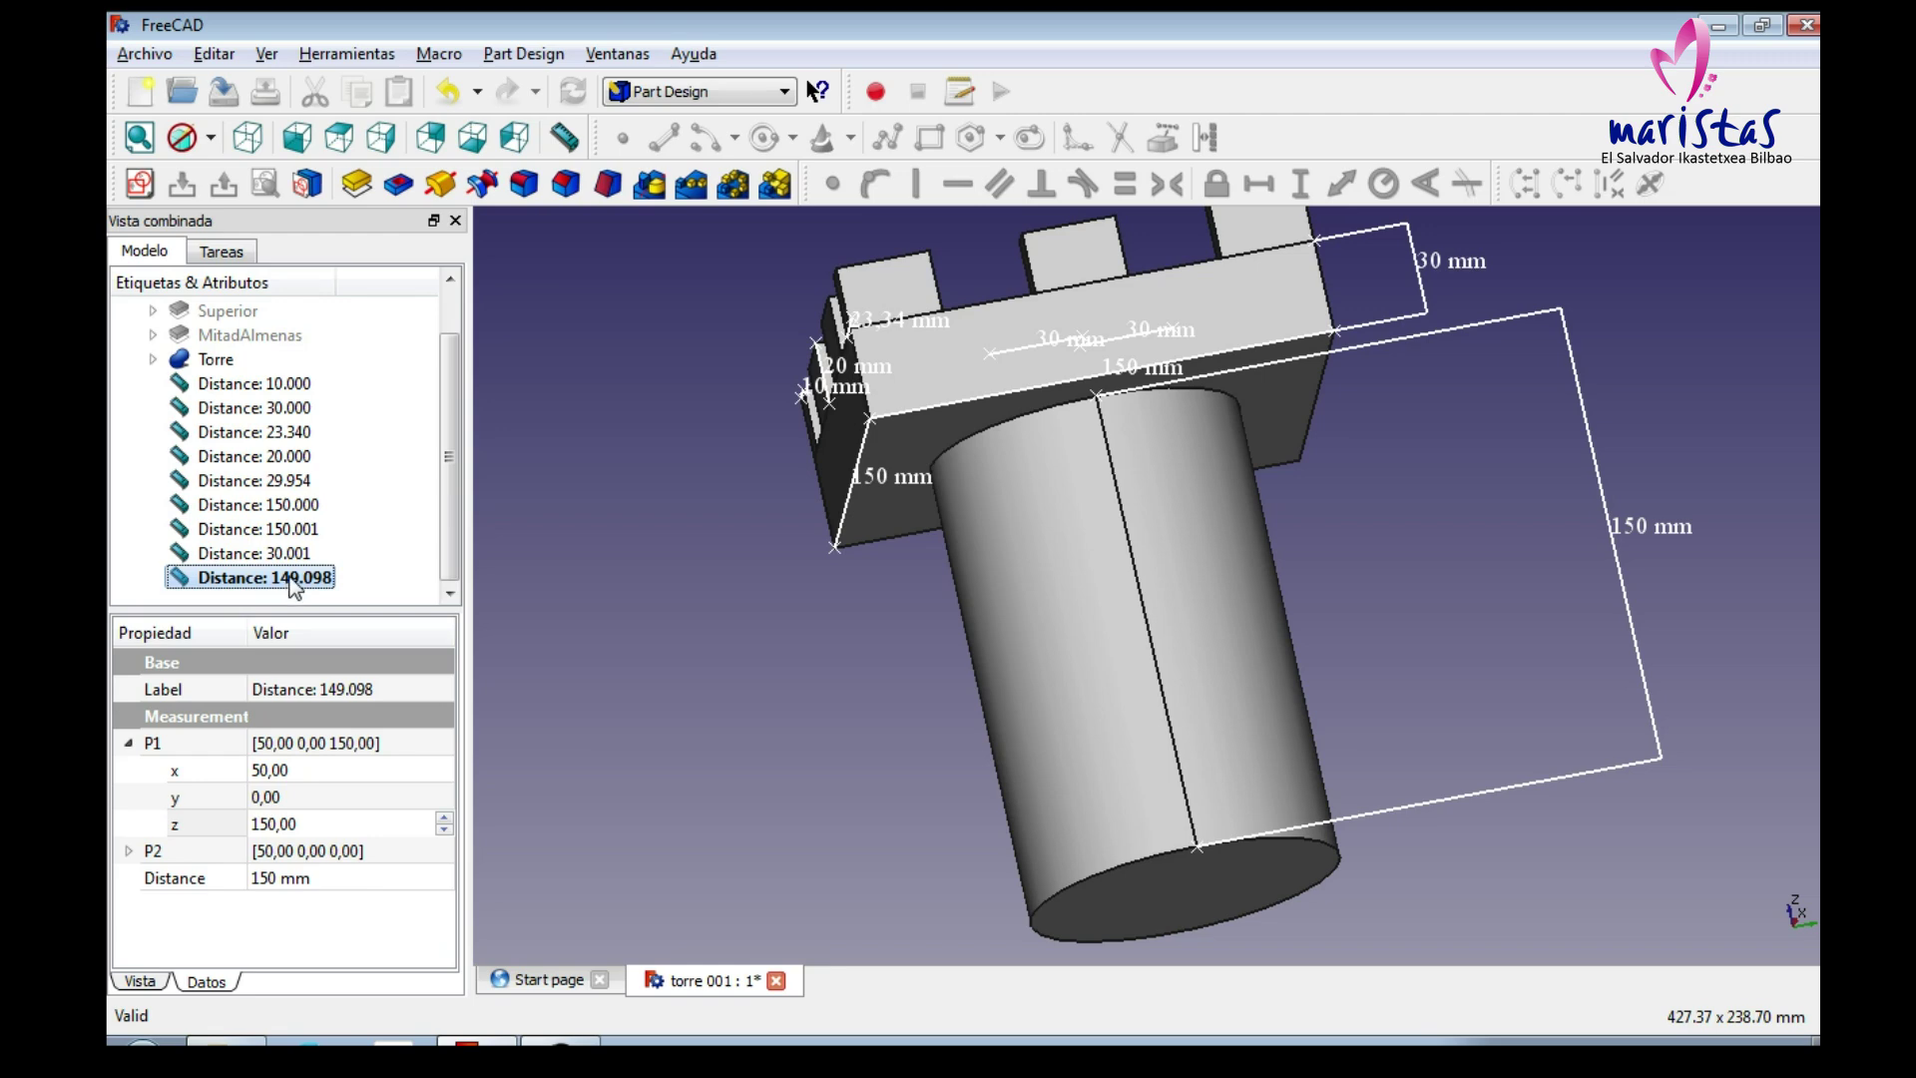
{"action": "left_click", "coordinate": [368, 588]}
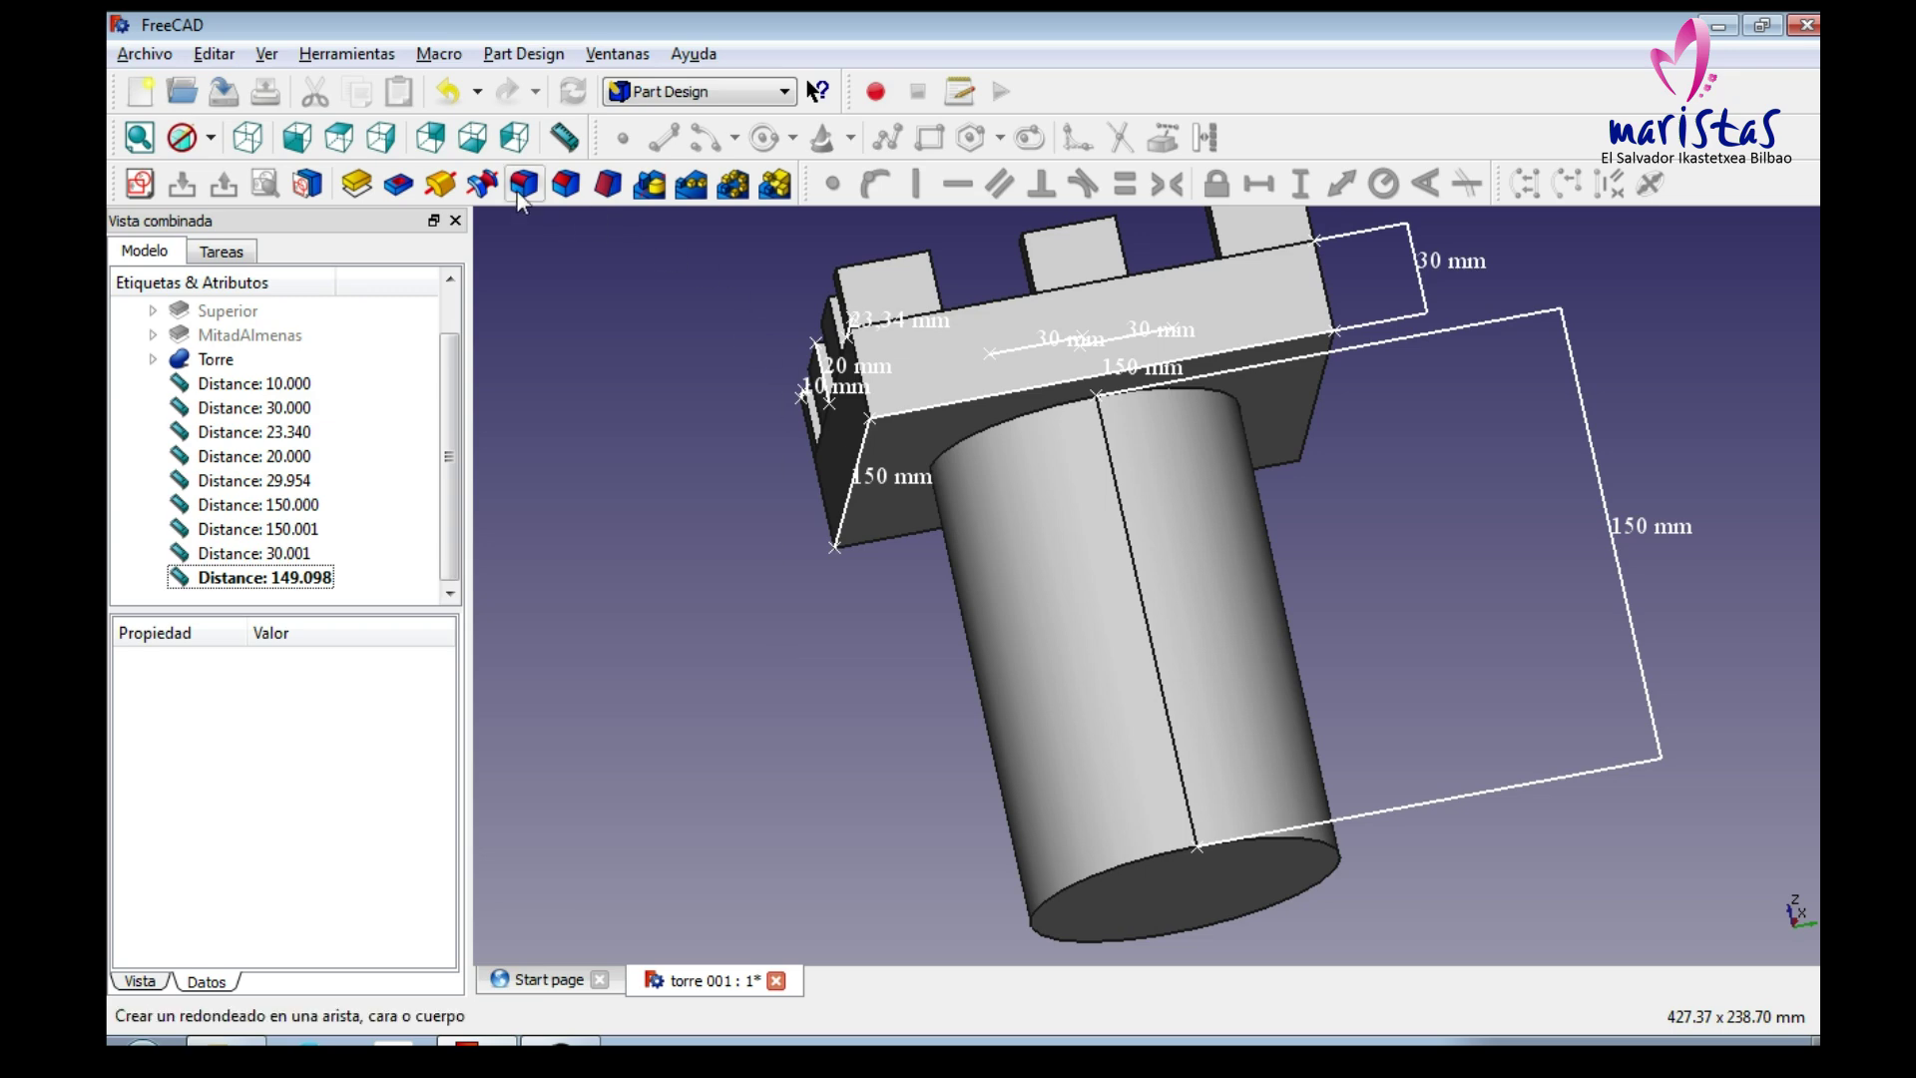
Measure the diameter of the shaft's base circle horizontally across opposite edge points in the bottom view.
{"action": "left_click", "coordinate": [467, 139]}
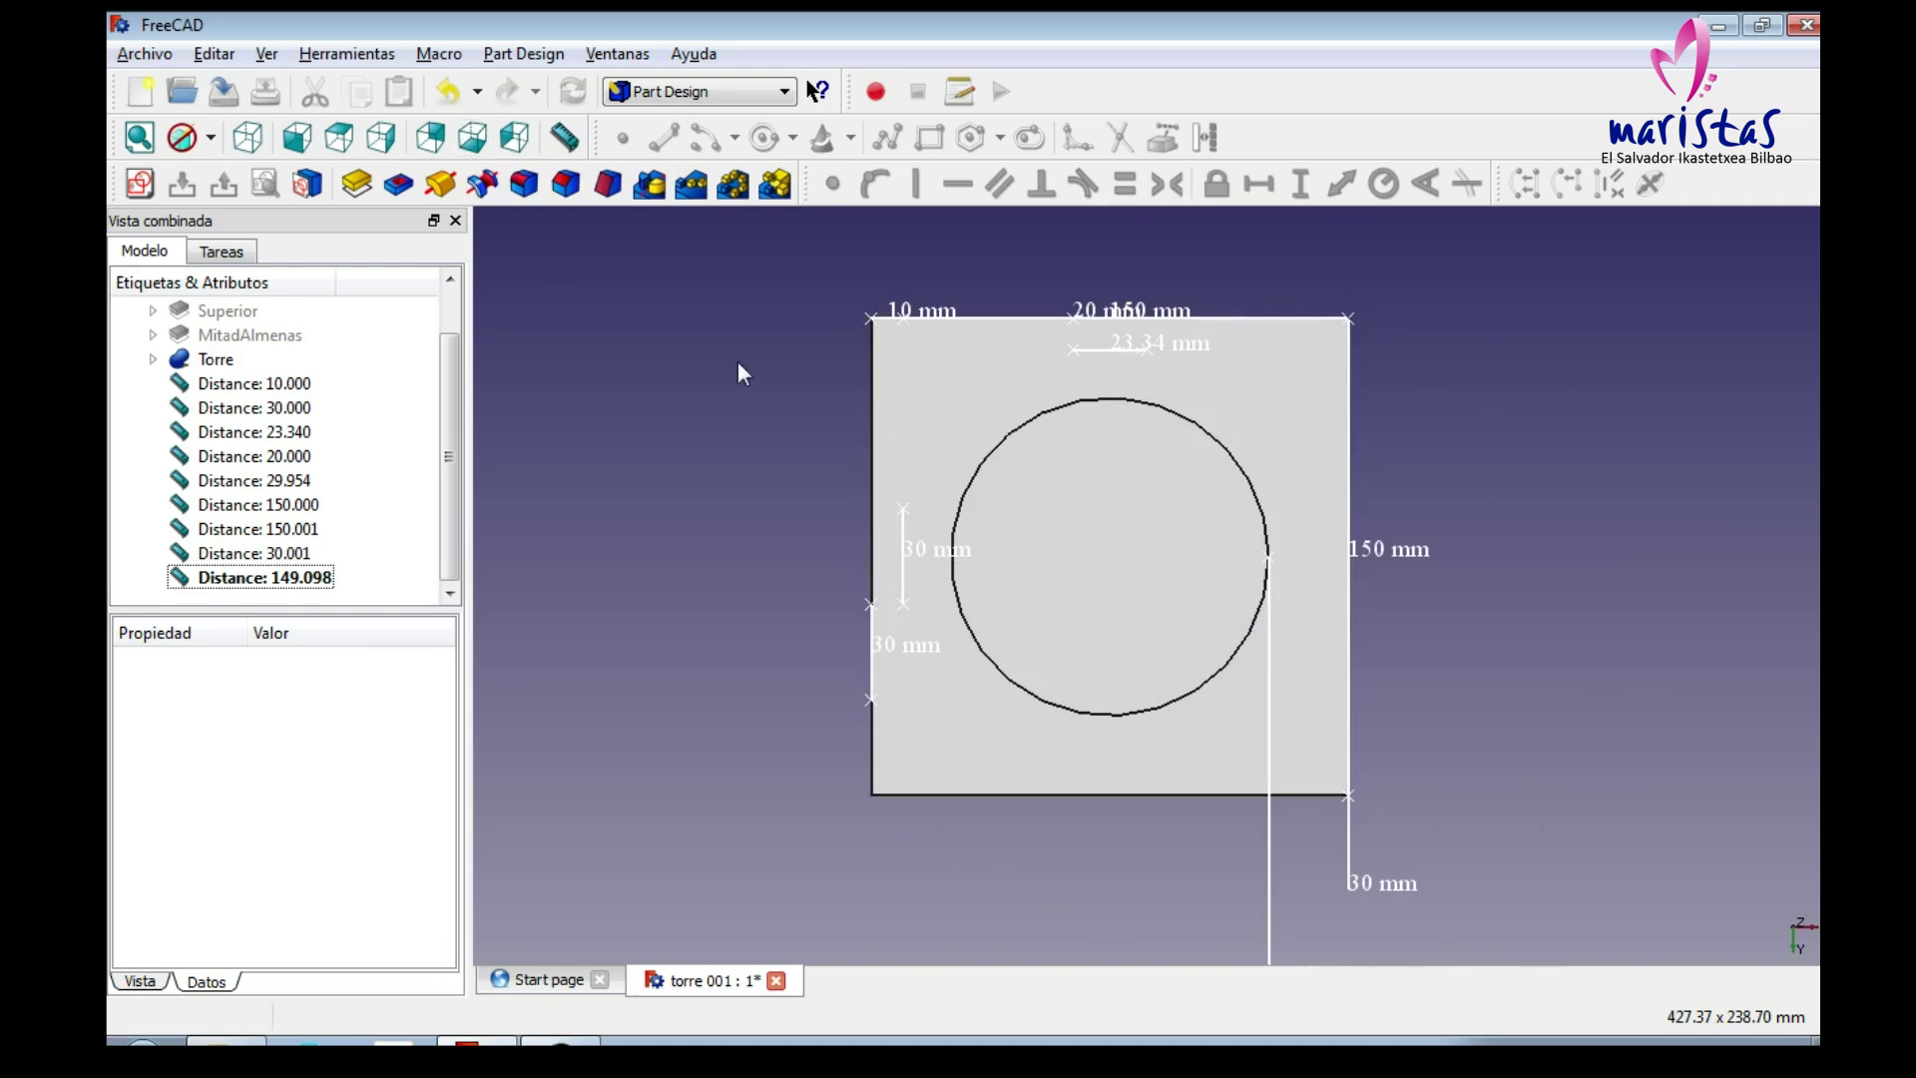
{"action": "scroll", "coordinate": [1091, 573], "scroll_direction": "up", "scroll_amount": 6}
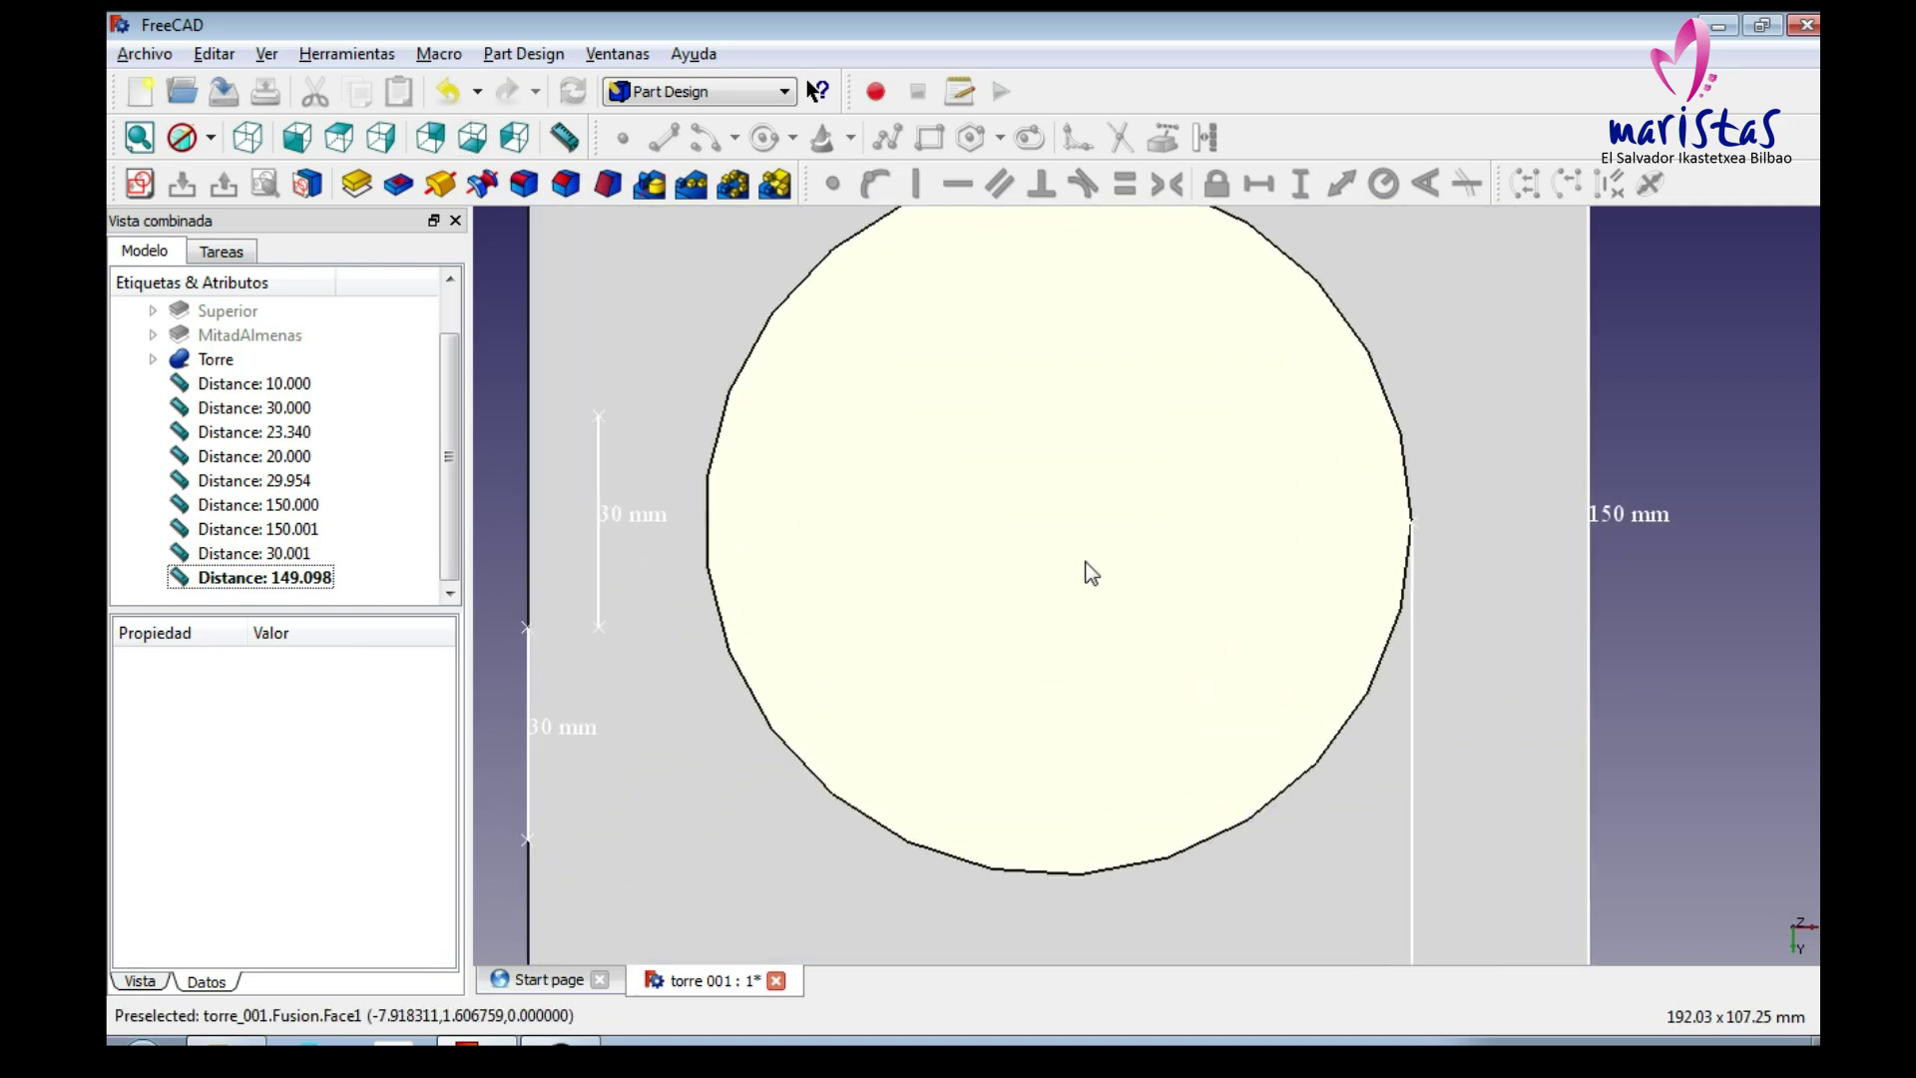
{"action": "left_click", "coordinate": [564, 137]}
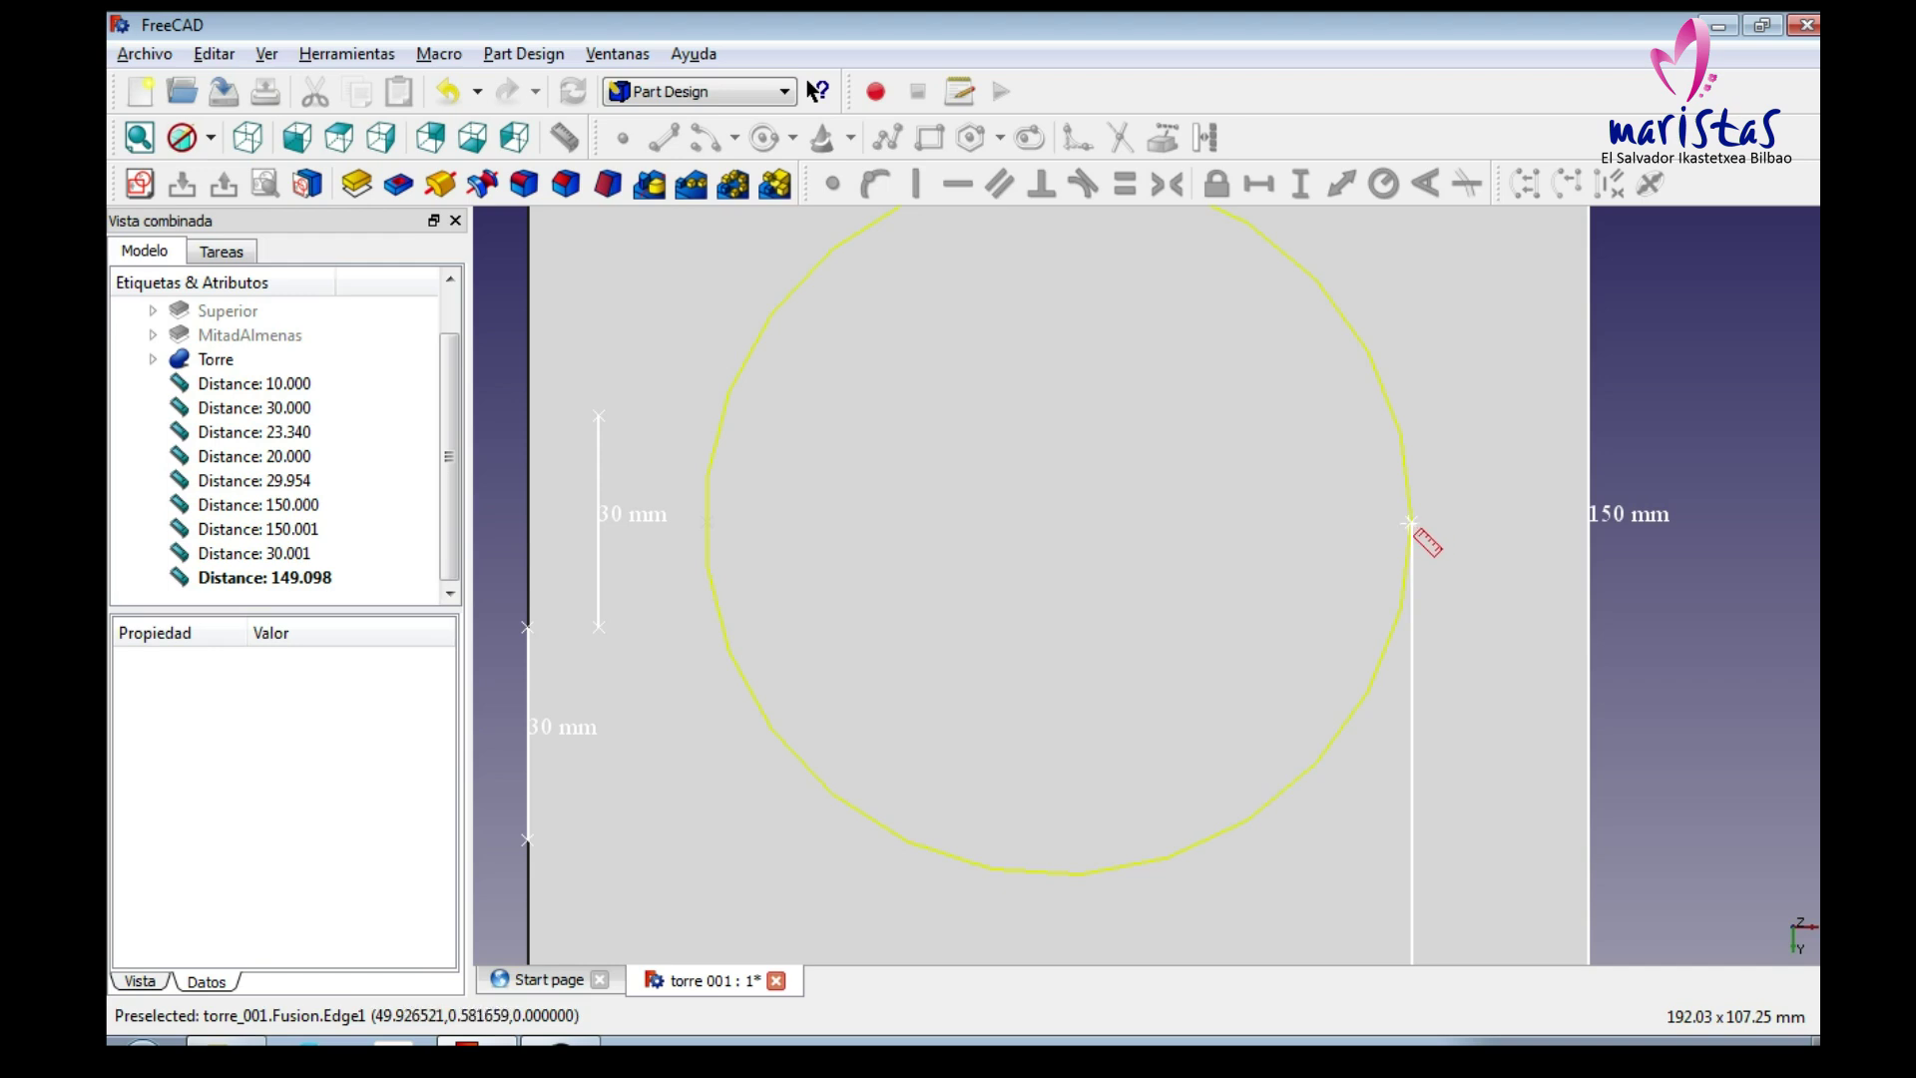
{"action": "left_click", "coordinate": [1410, 523]}
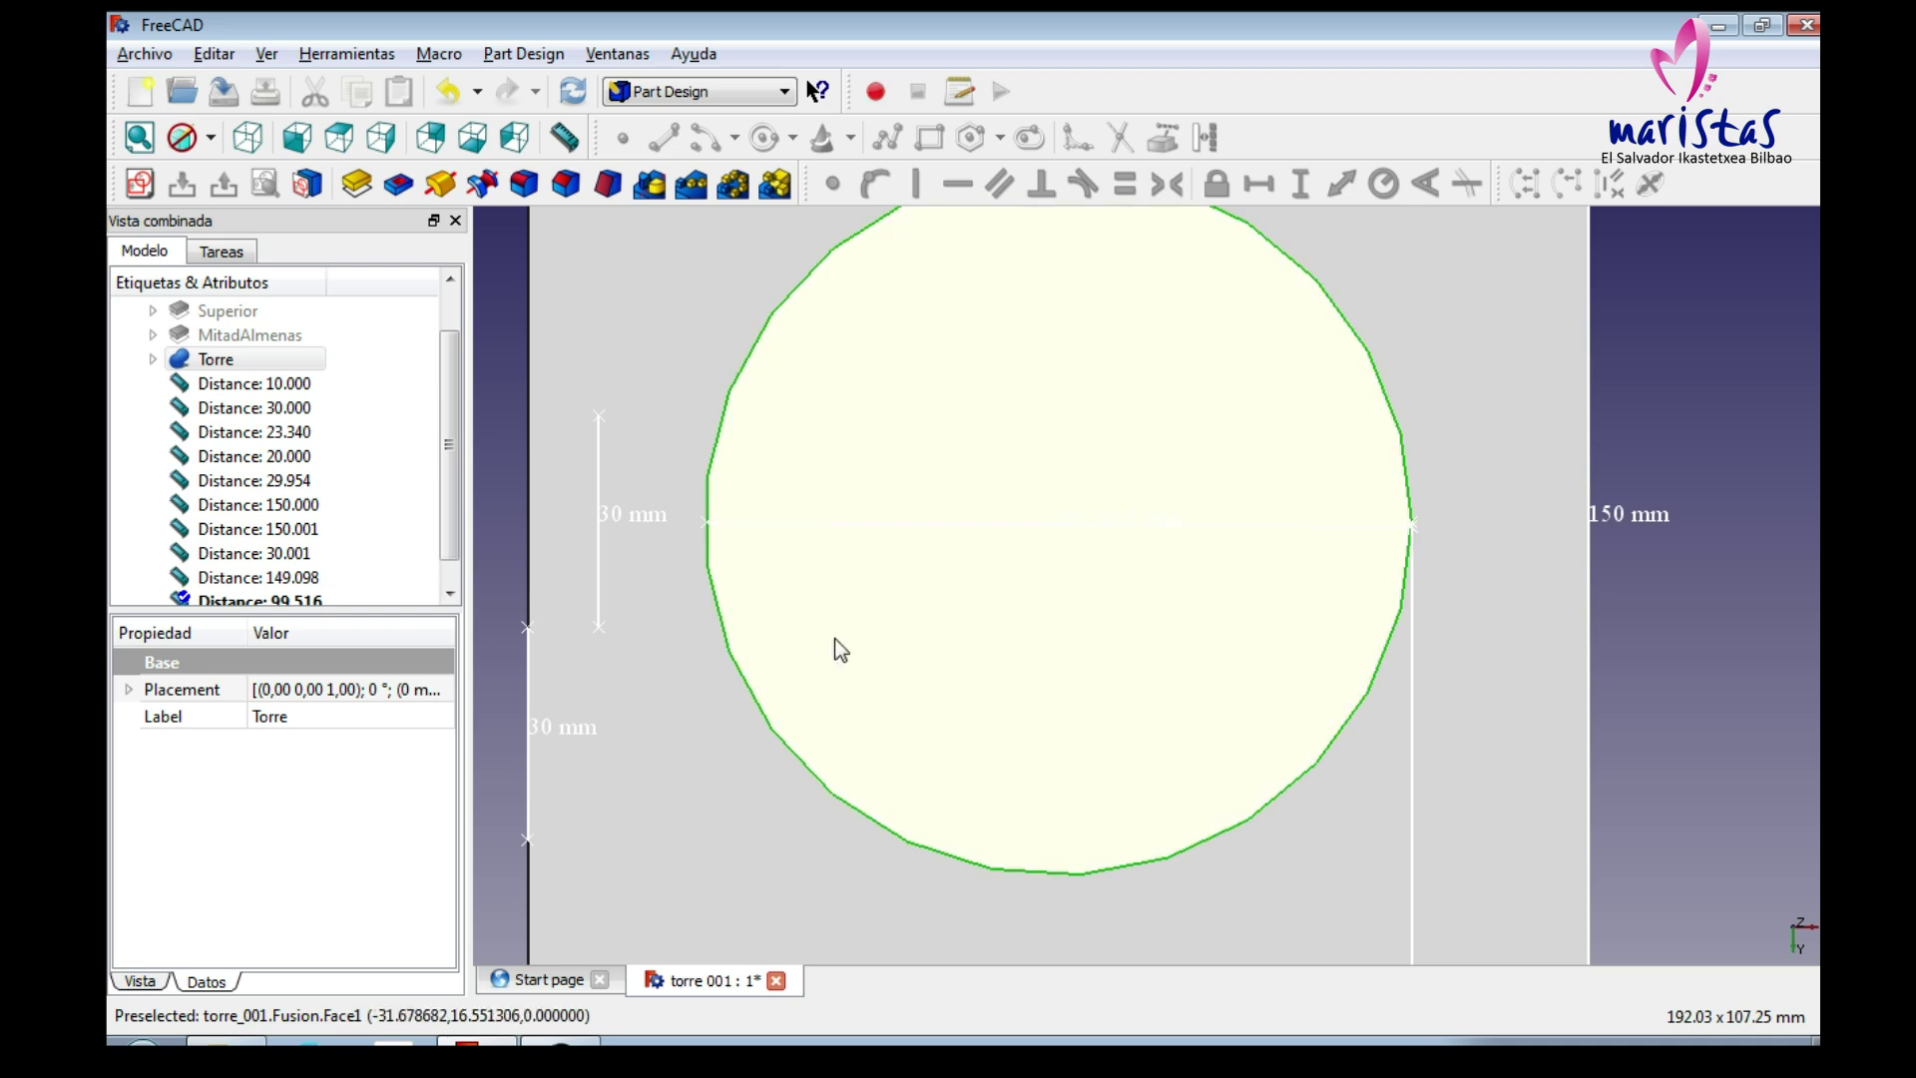
Set the P1 coordinates of the base diameter measurement to x -50 and y 0.
{"action": "left_click", "coordinate": [260, 599]}
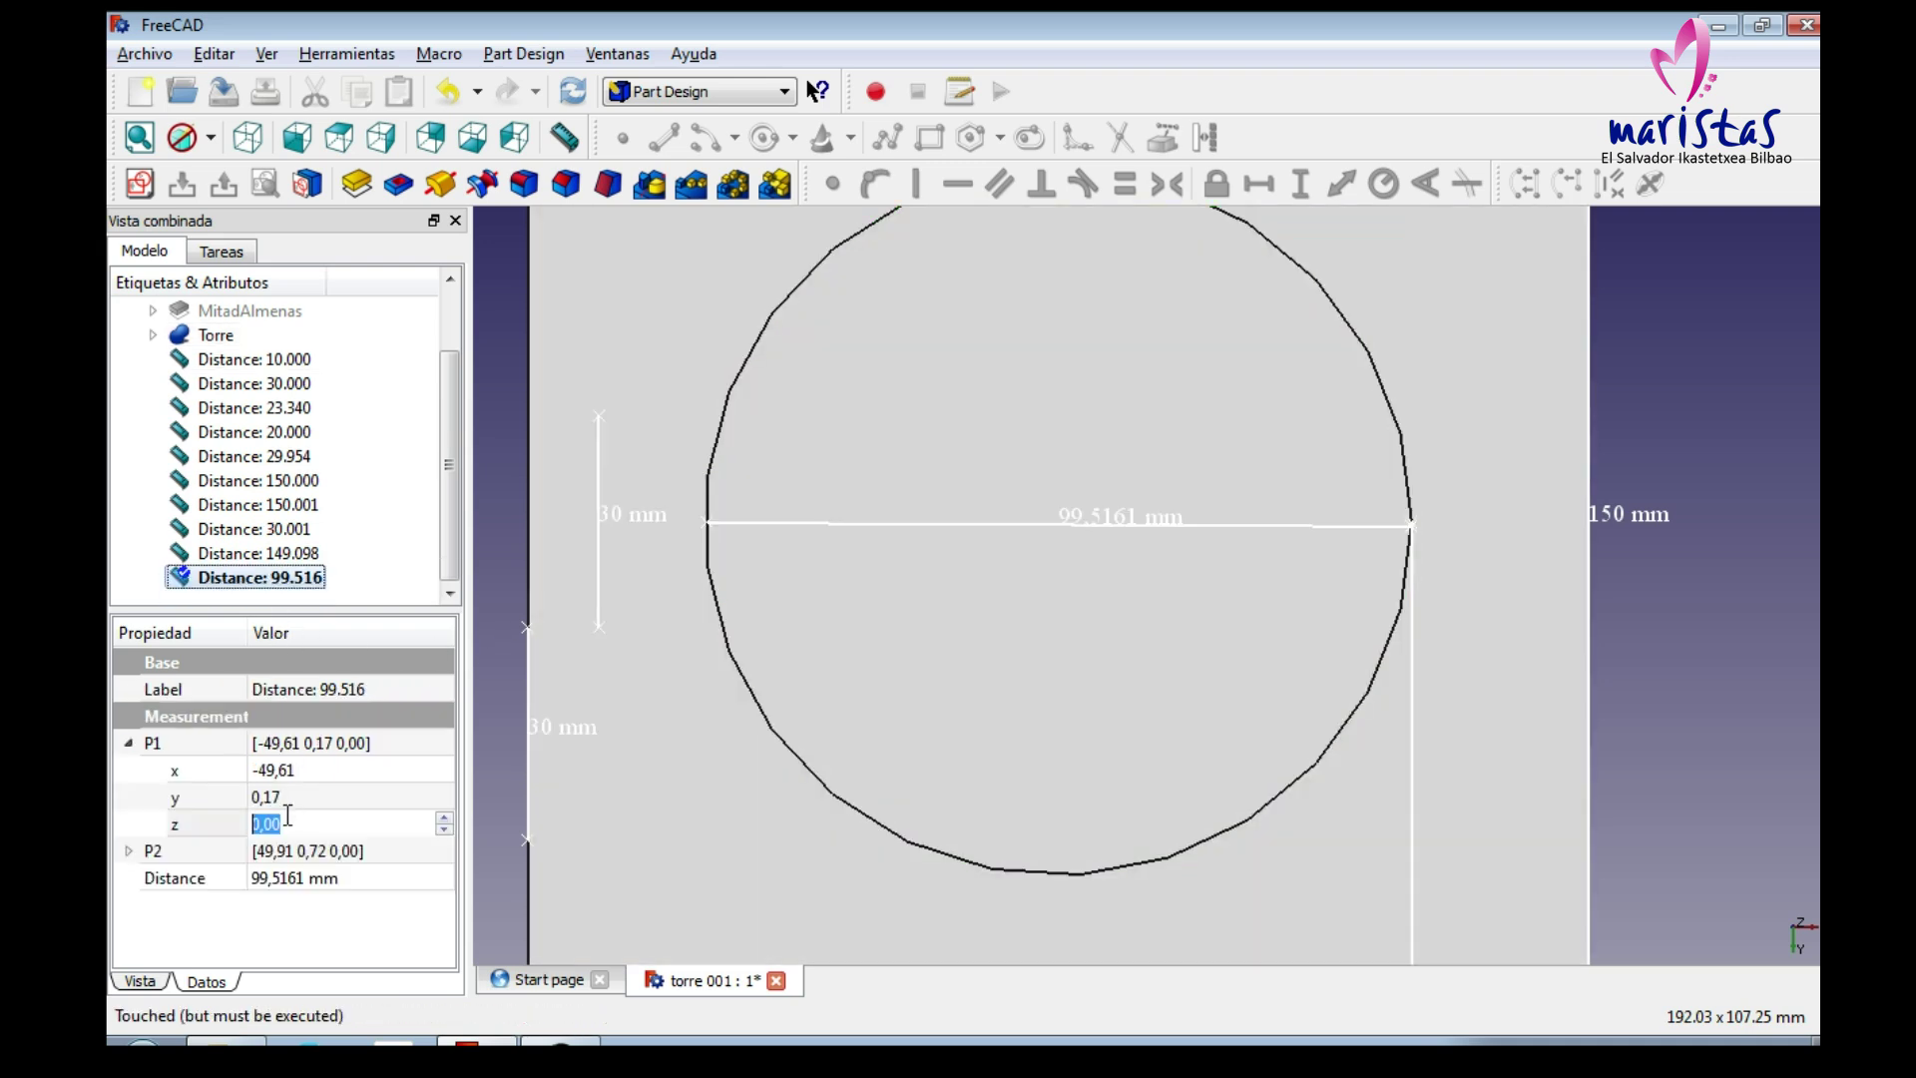
{"action": "left_click", "coordinate": [341, 770]}
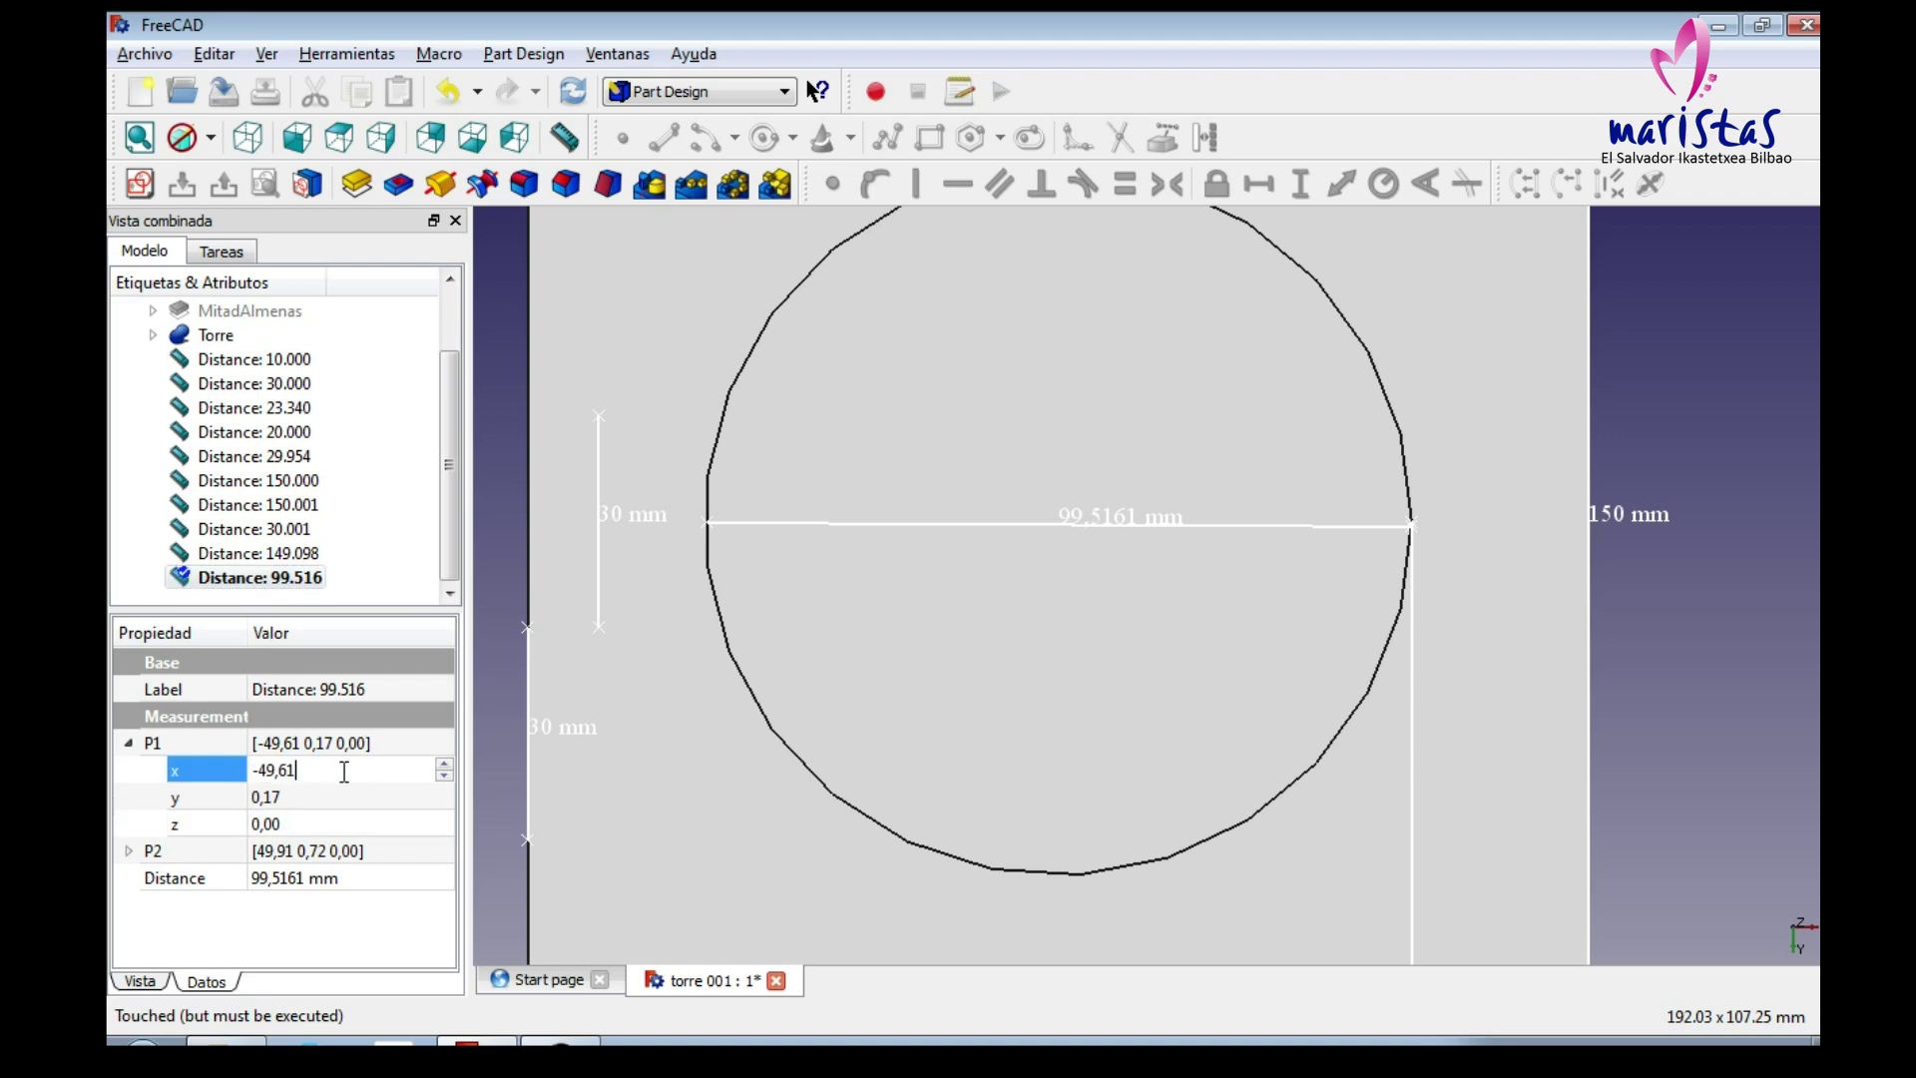
{"action": "key", "text": "BackSpace"}
{"action": "key", "text": "BackSpace"}
{"action": "key", "text": "BackSpace"}
{"action": "key", "text": "BackSpace"}
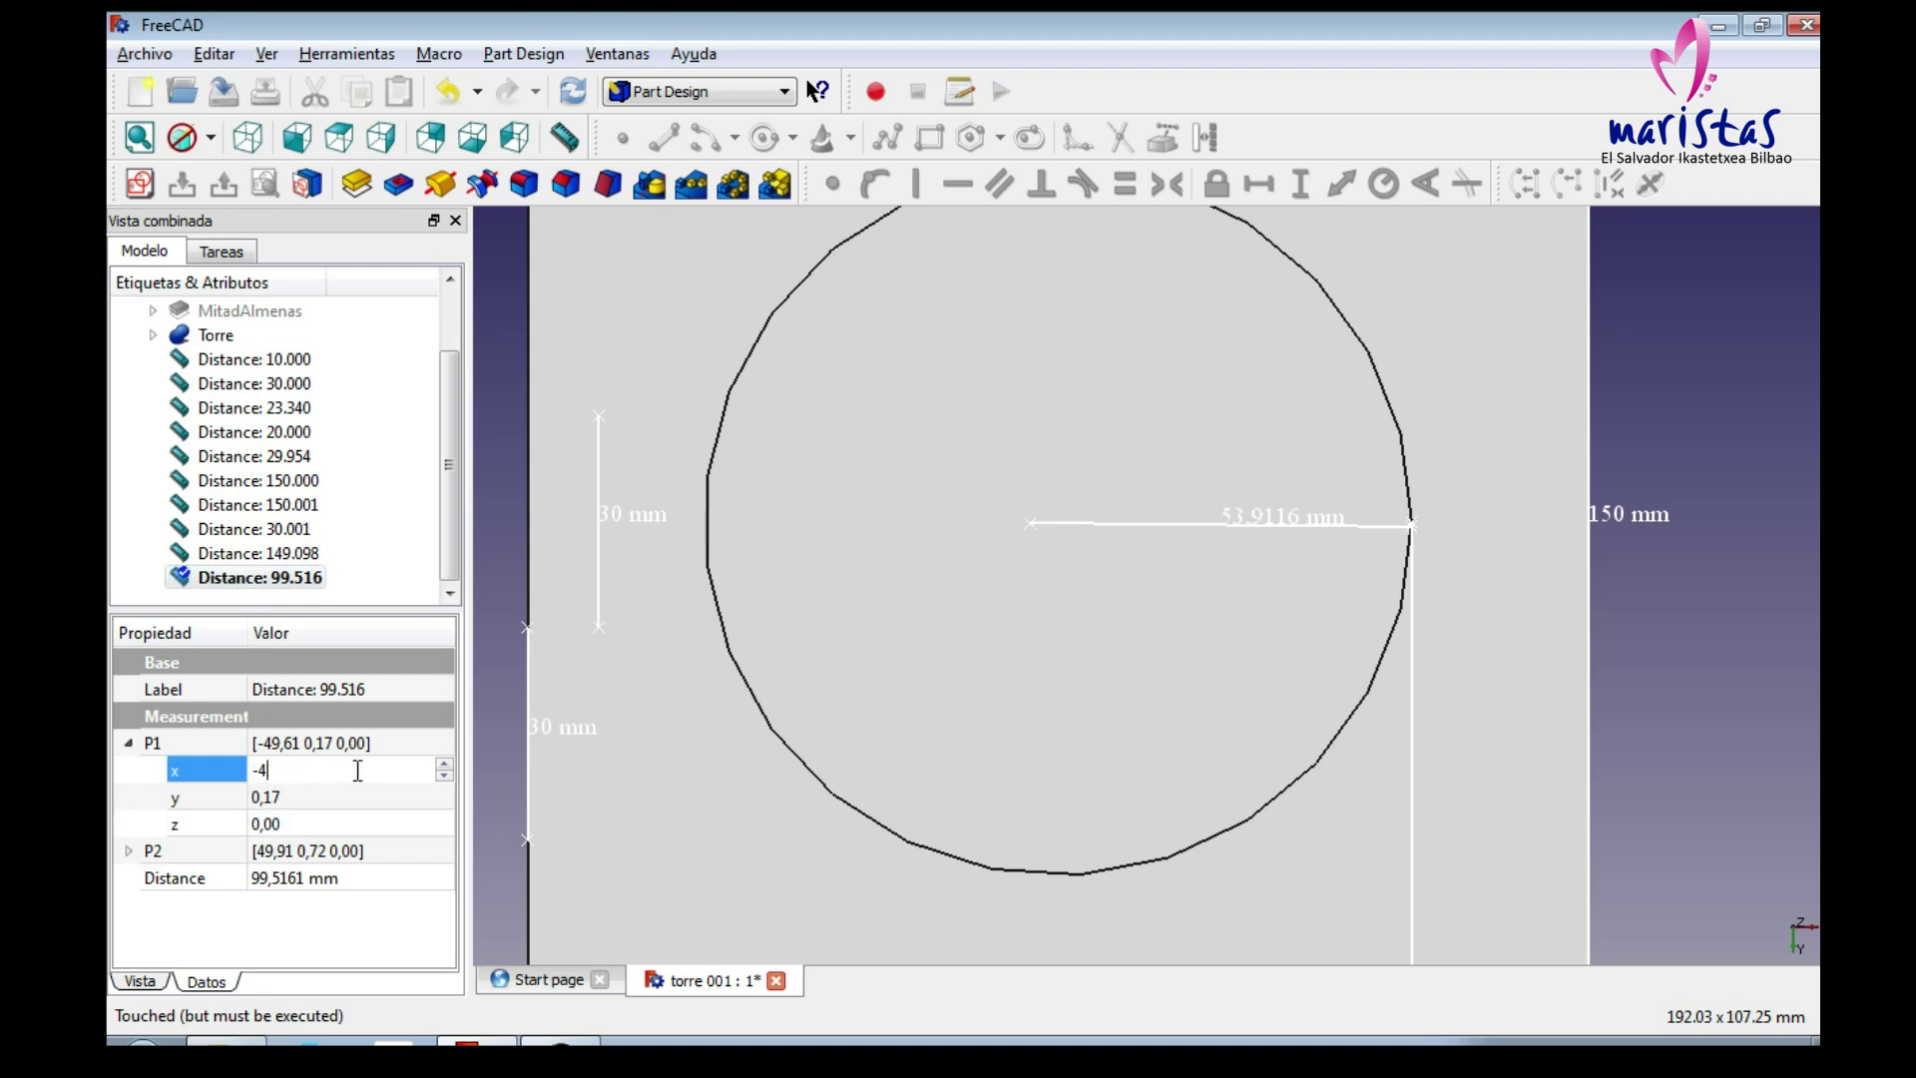
{"action": "key", "text": "BackSpace"}
{"action": "type", "text": "50"}
{"action": "key", "text": "Tab"}
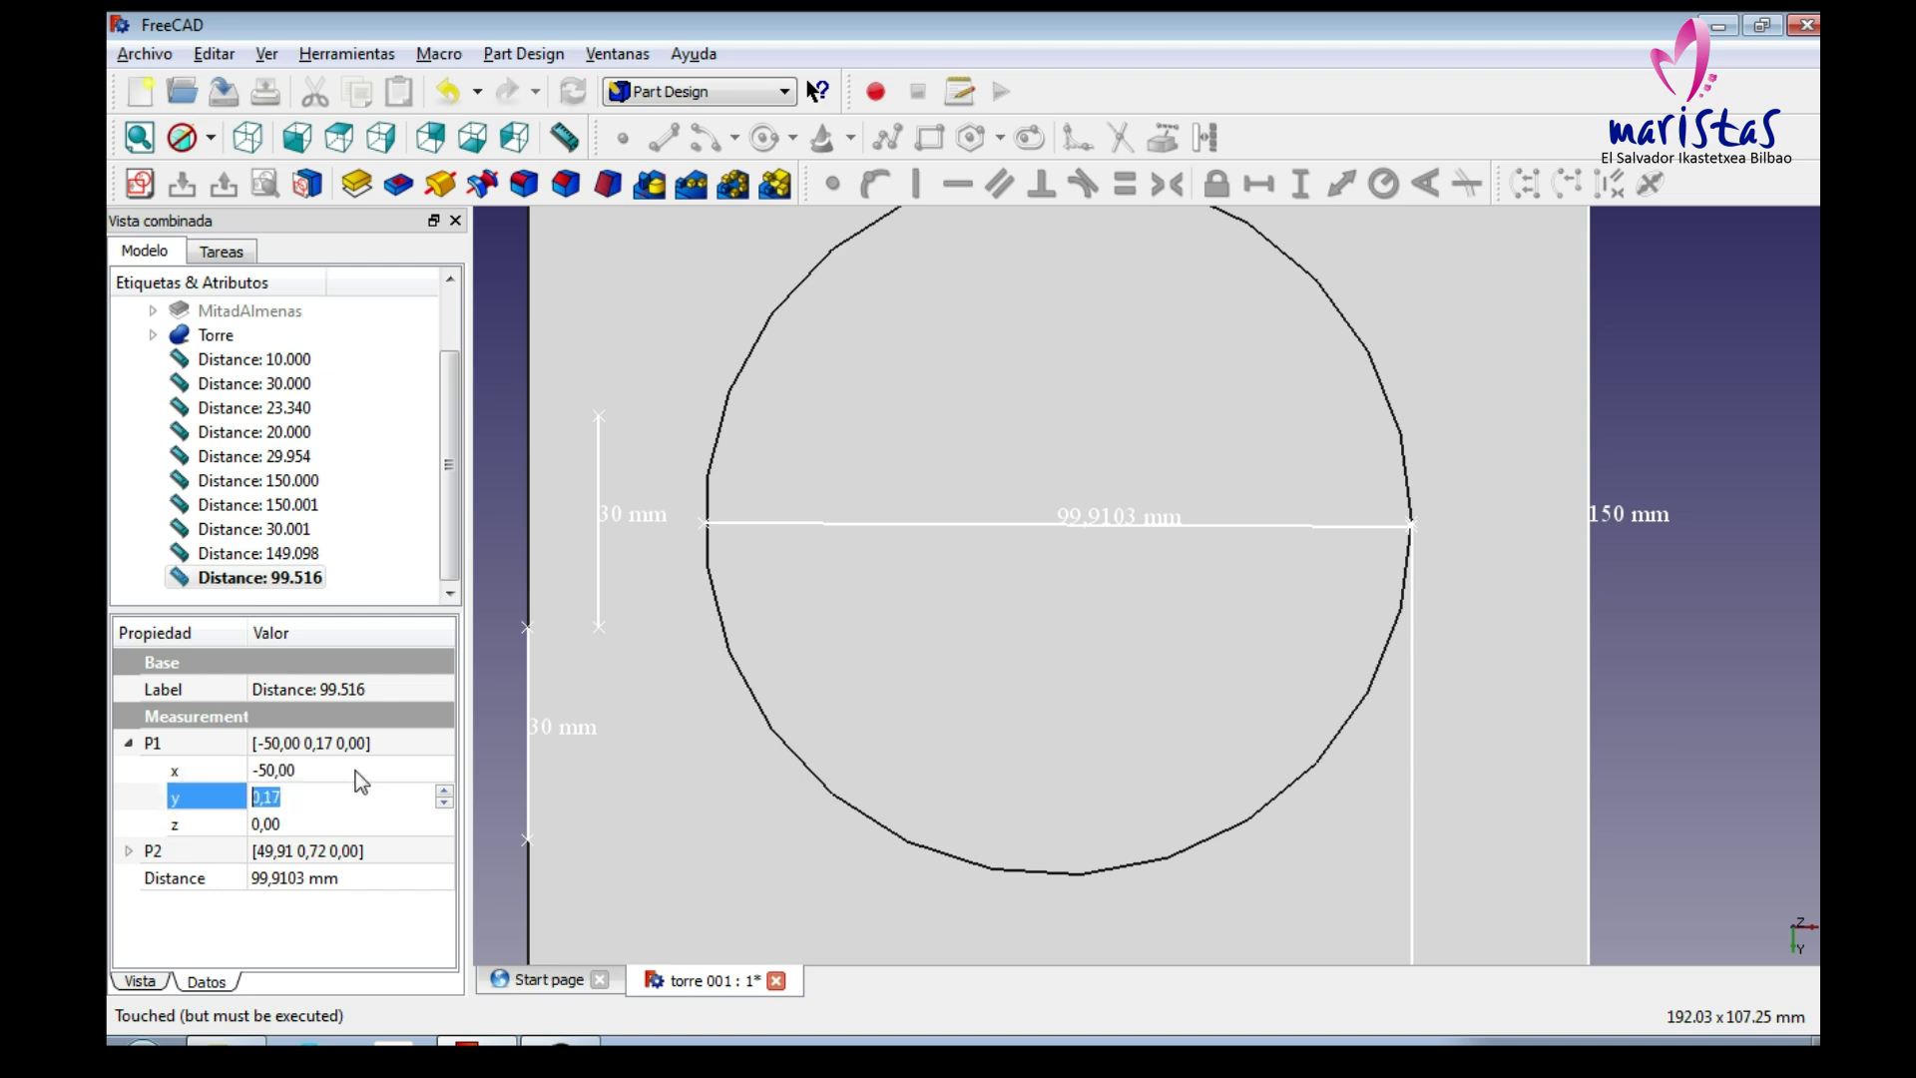
{"action": "type", "text": "0"}
{"action": "key", "text": "Tab"}
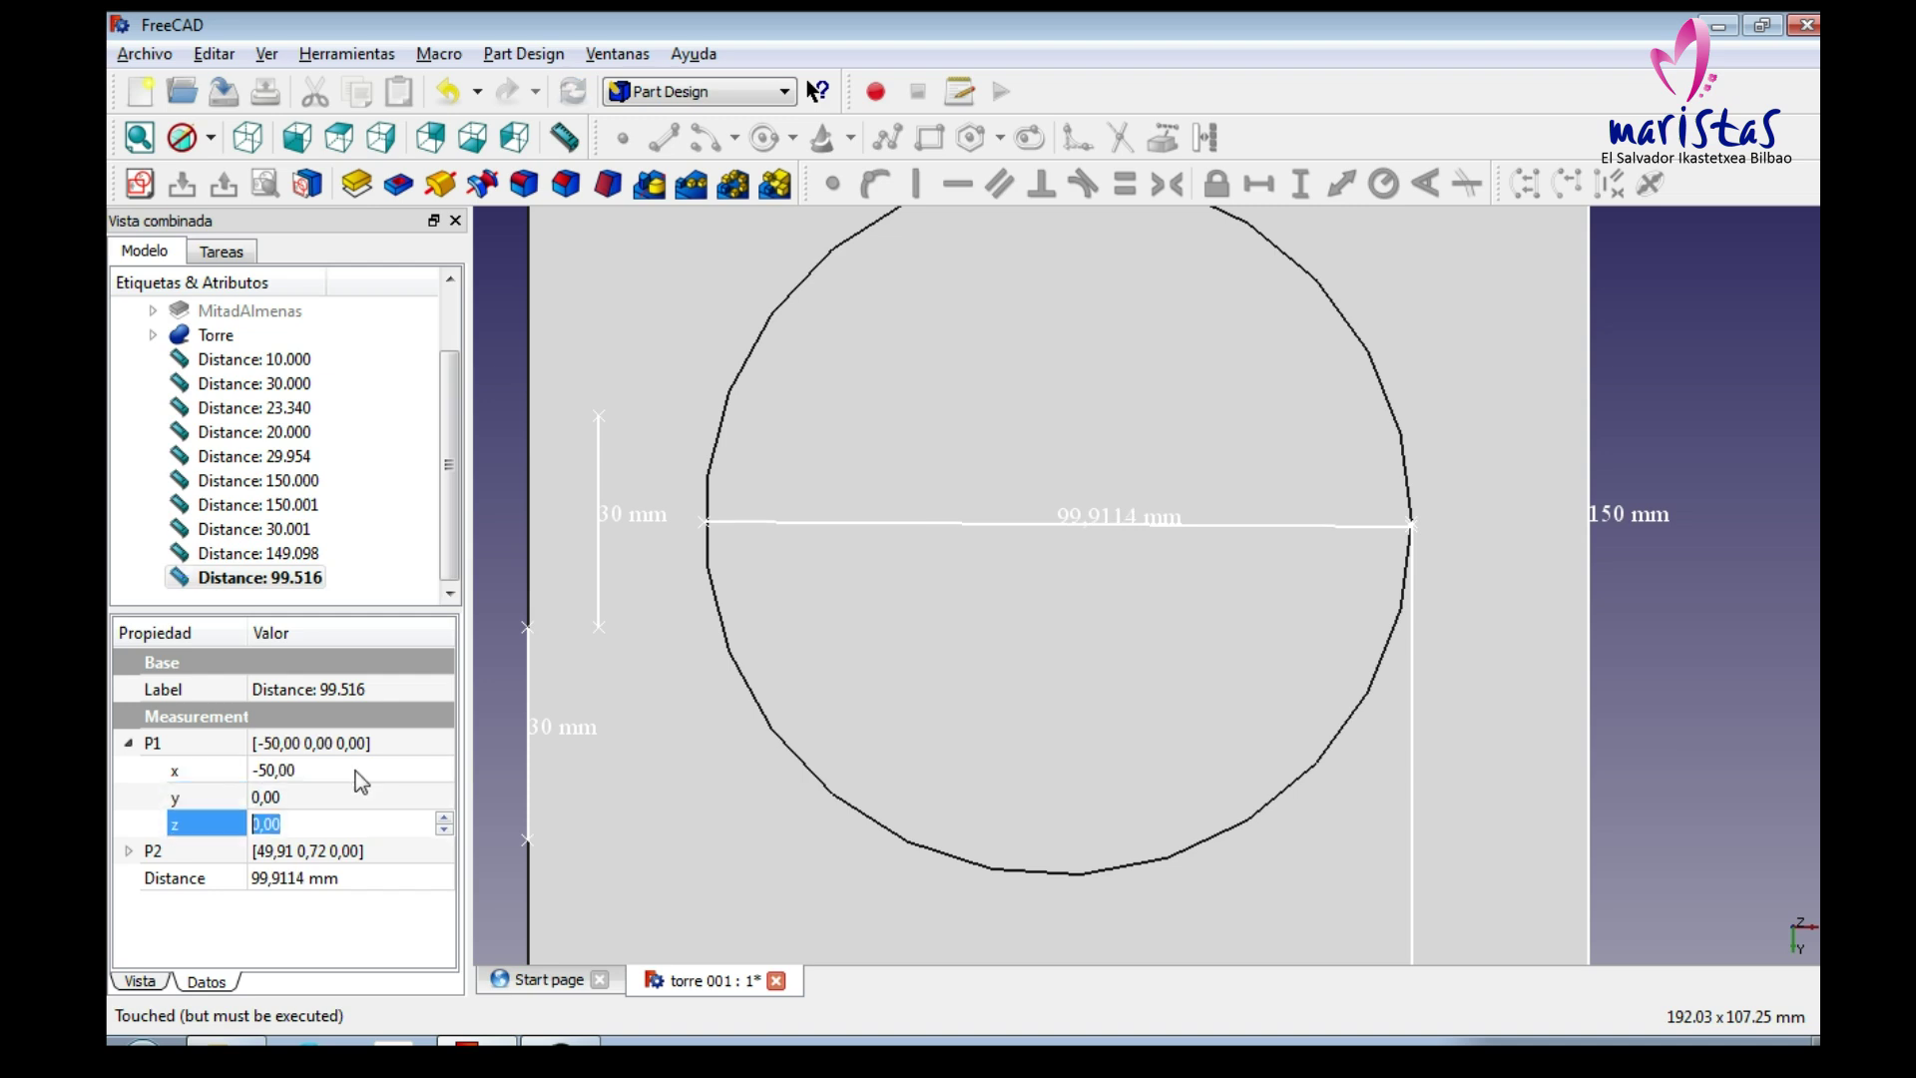
Set the P2 coordinates of the base diameter measurement to x 50 and y 0.
{"action": "left_click", "coordinate": [129, 851]}
{"action": "left_click", "coordinate": [329, 876]}
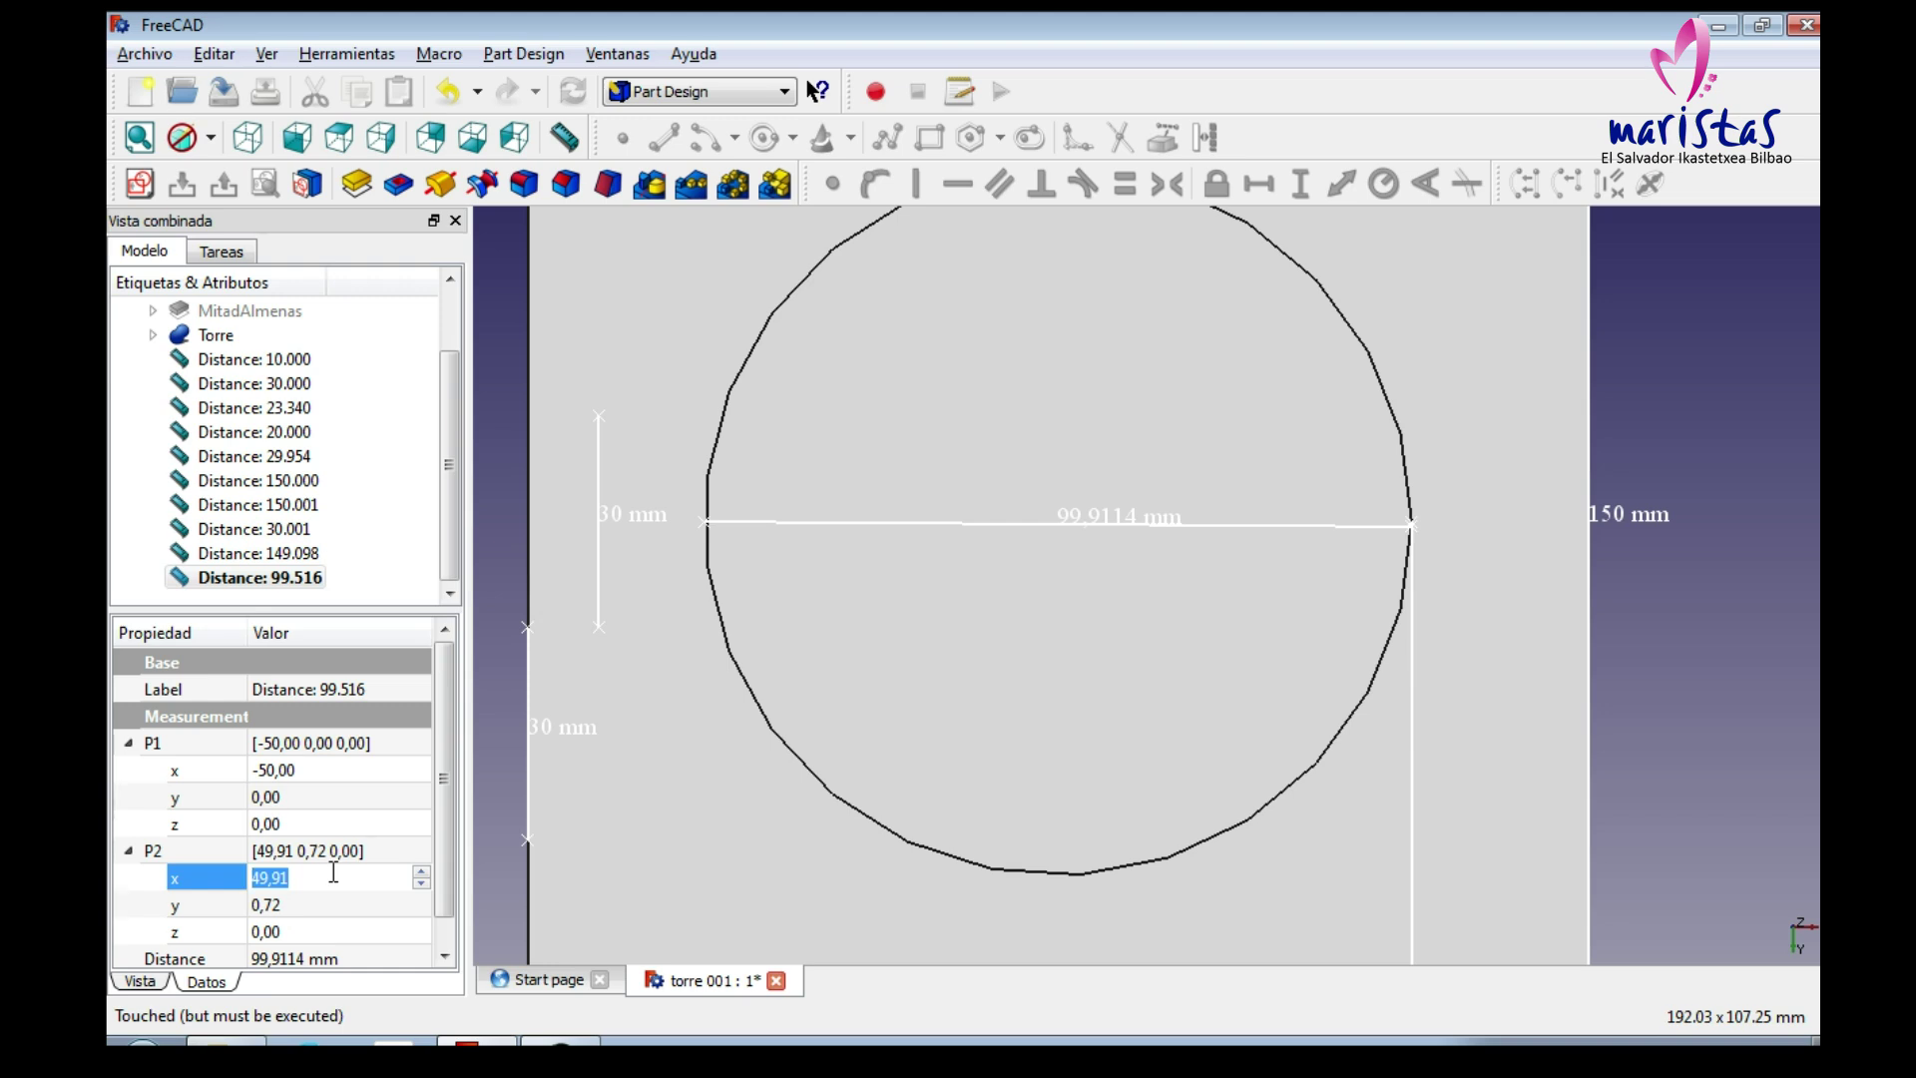
{"action": "type", "text": "50"}
{"action": "key", "text": "Tab"}
{"action": "type", "text": "0"}
{"action": "key", "text": "Tab"}
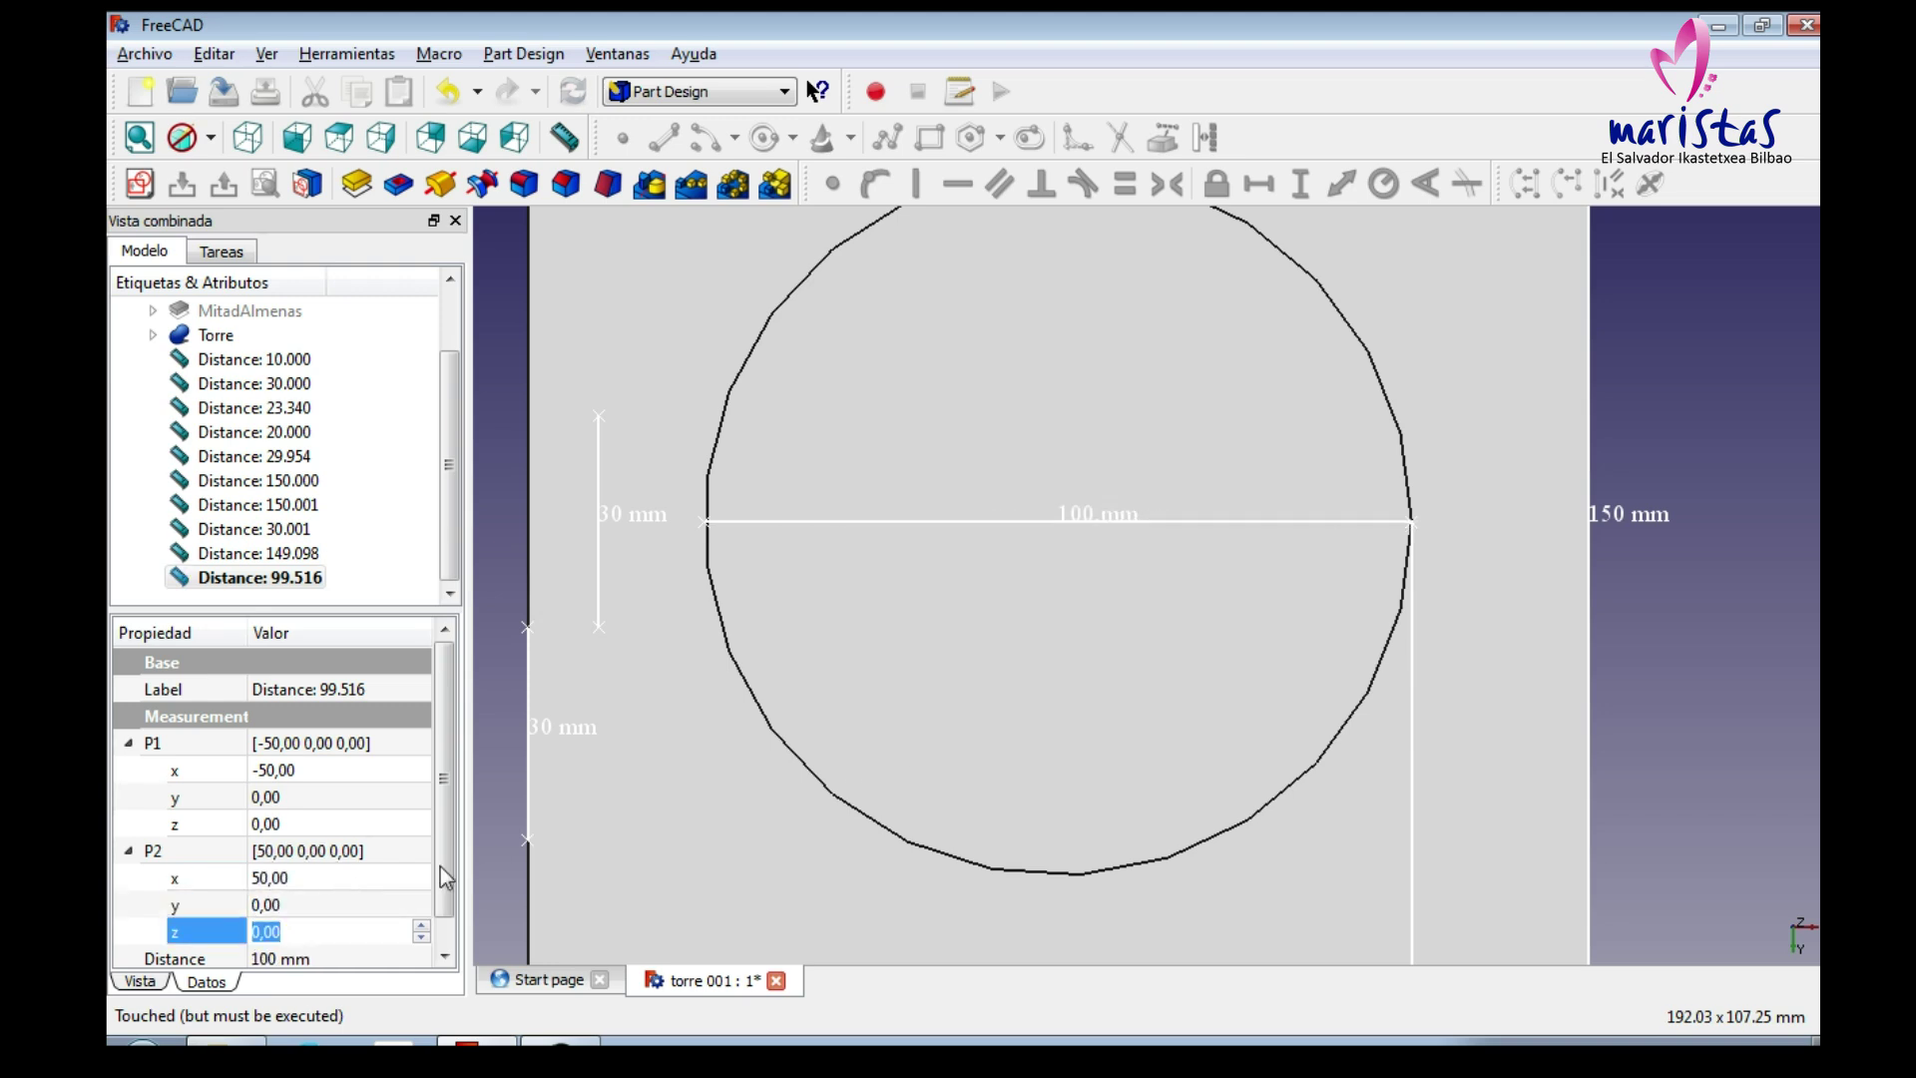
Set the Dist Factor of the base diameter measurement to 0.
{"action": "left_click", "coordinate": [150, 984]}
{"action": "left_click", "coordinate": [283, 719]}
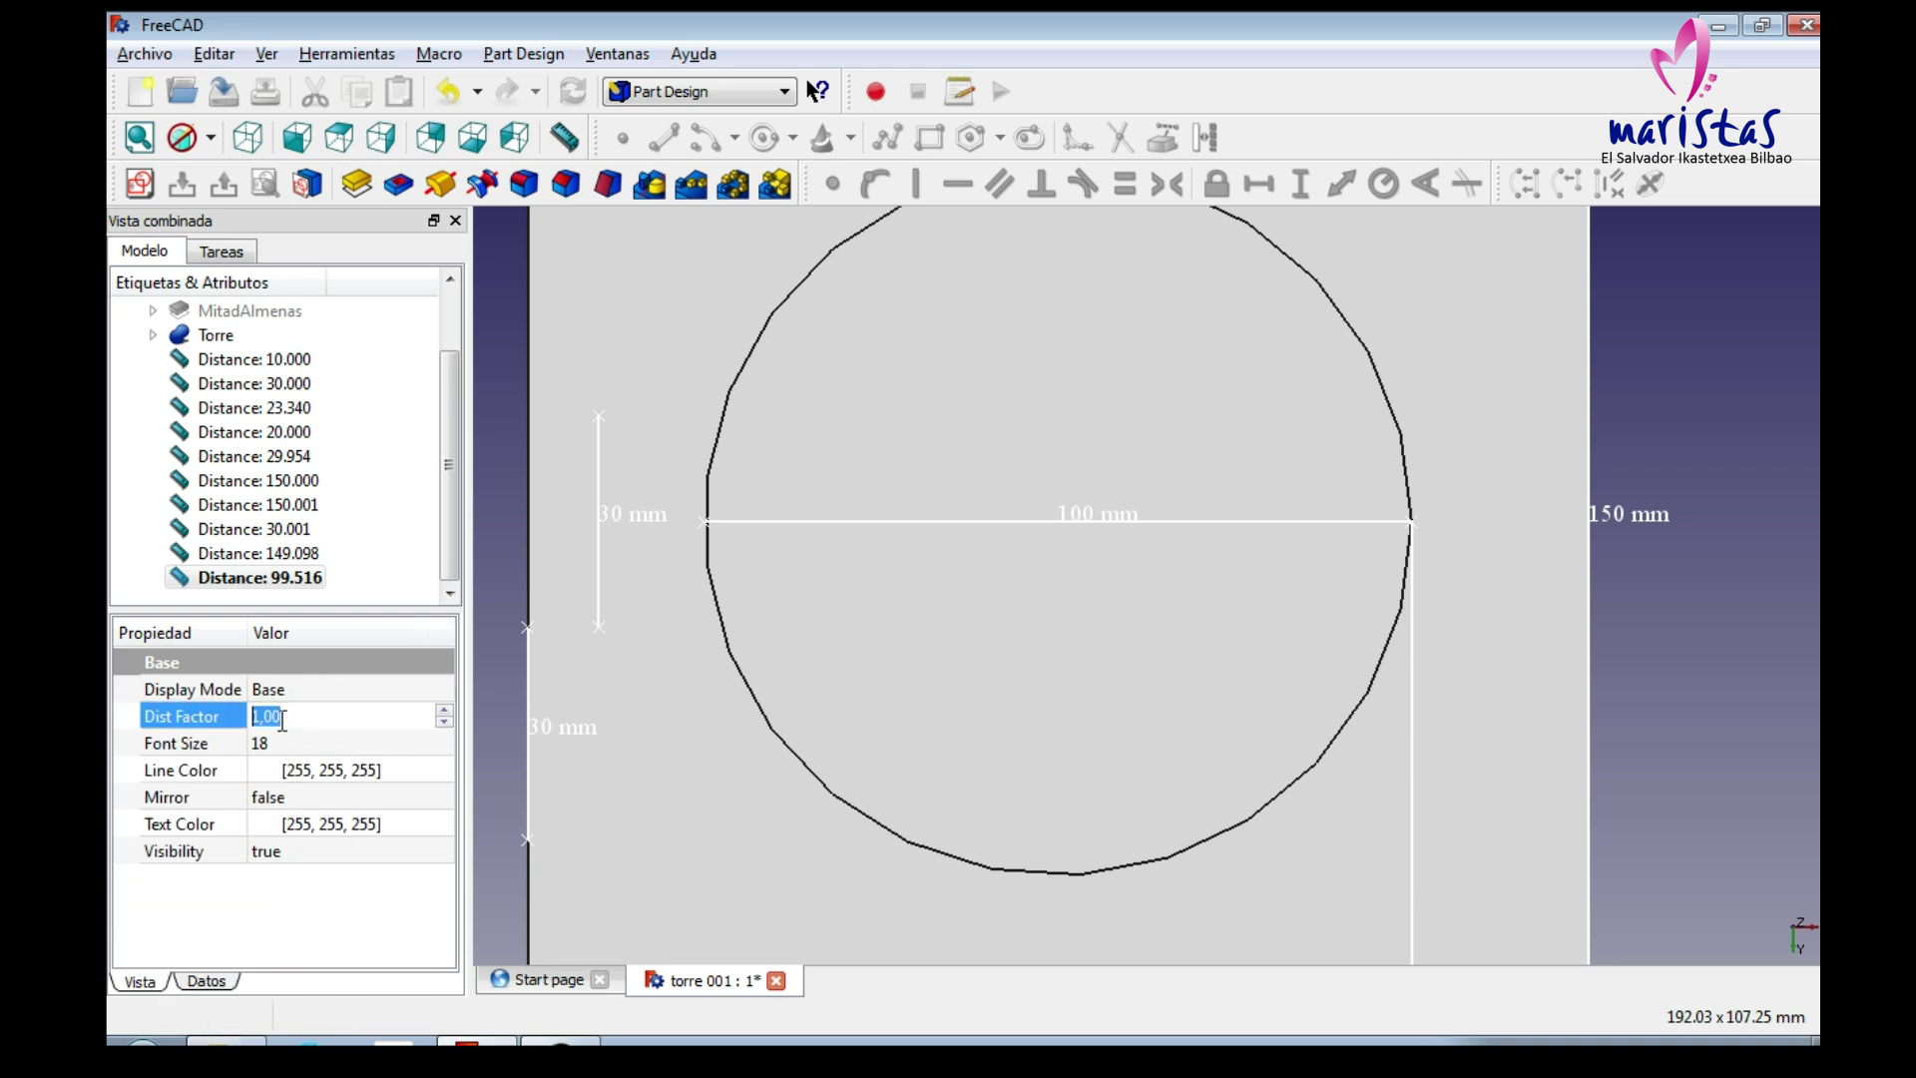
{"action": "key", "text": "Tab"}
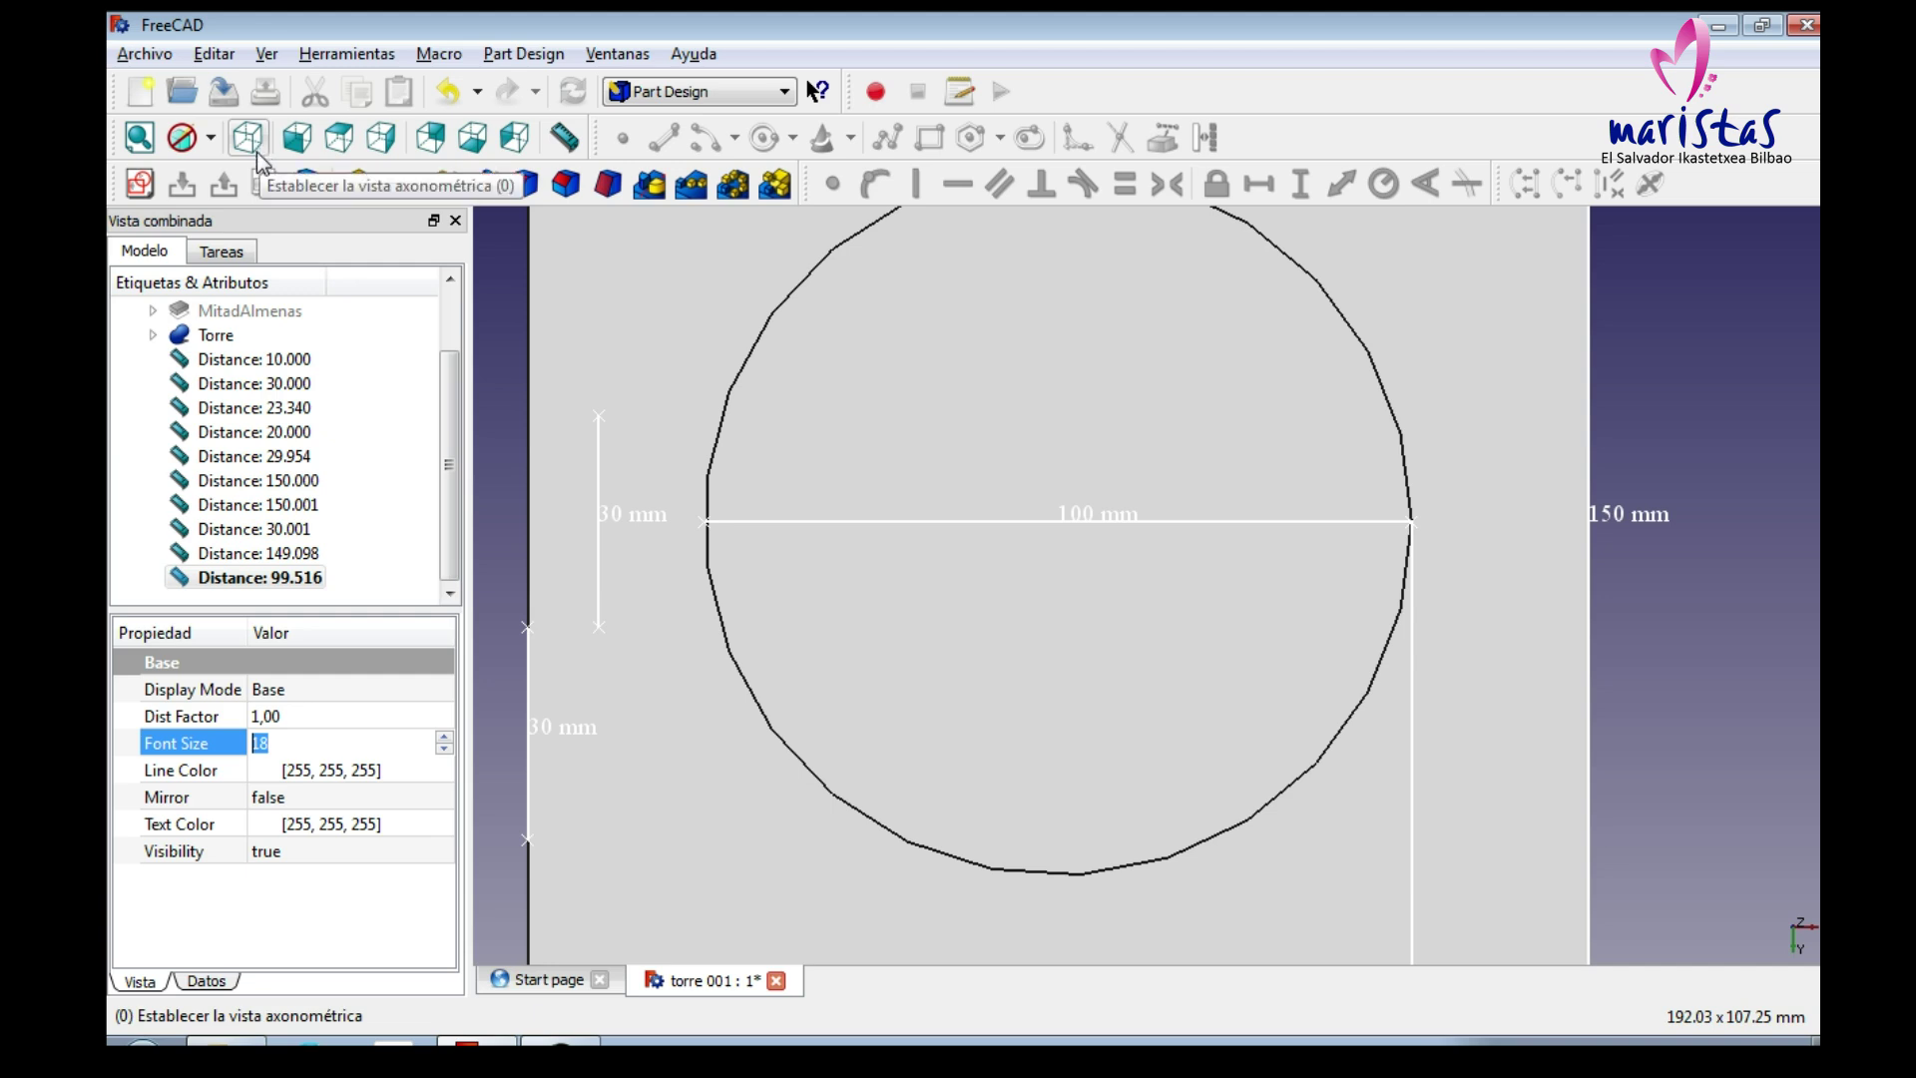
{"action": "left_click", "coordinate": [277, 716]}
{"action": "scroll", "coordinate": [277, 719], "scroll_direction": "down", "scroll_amount": 1}
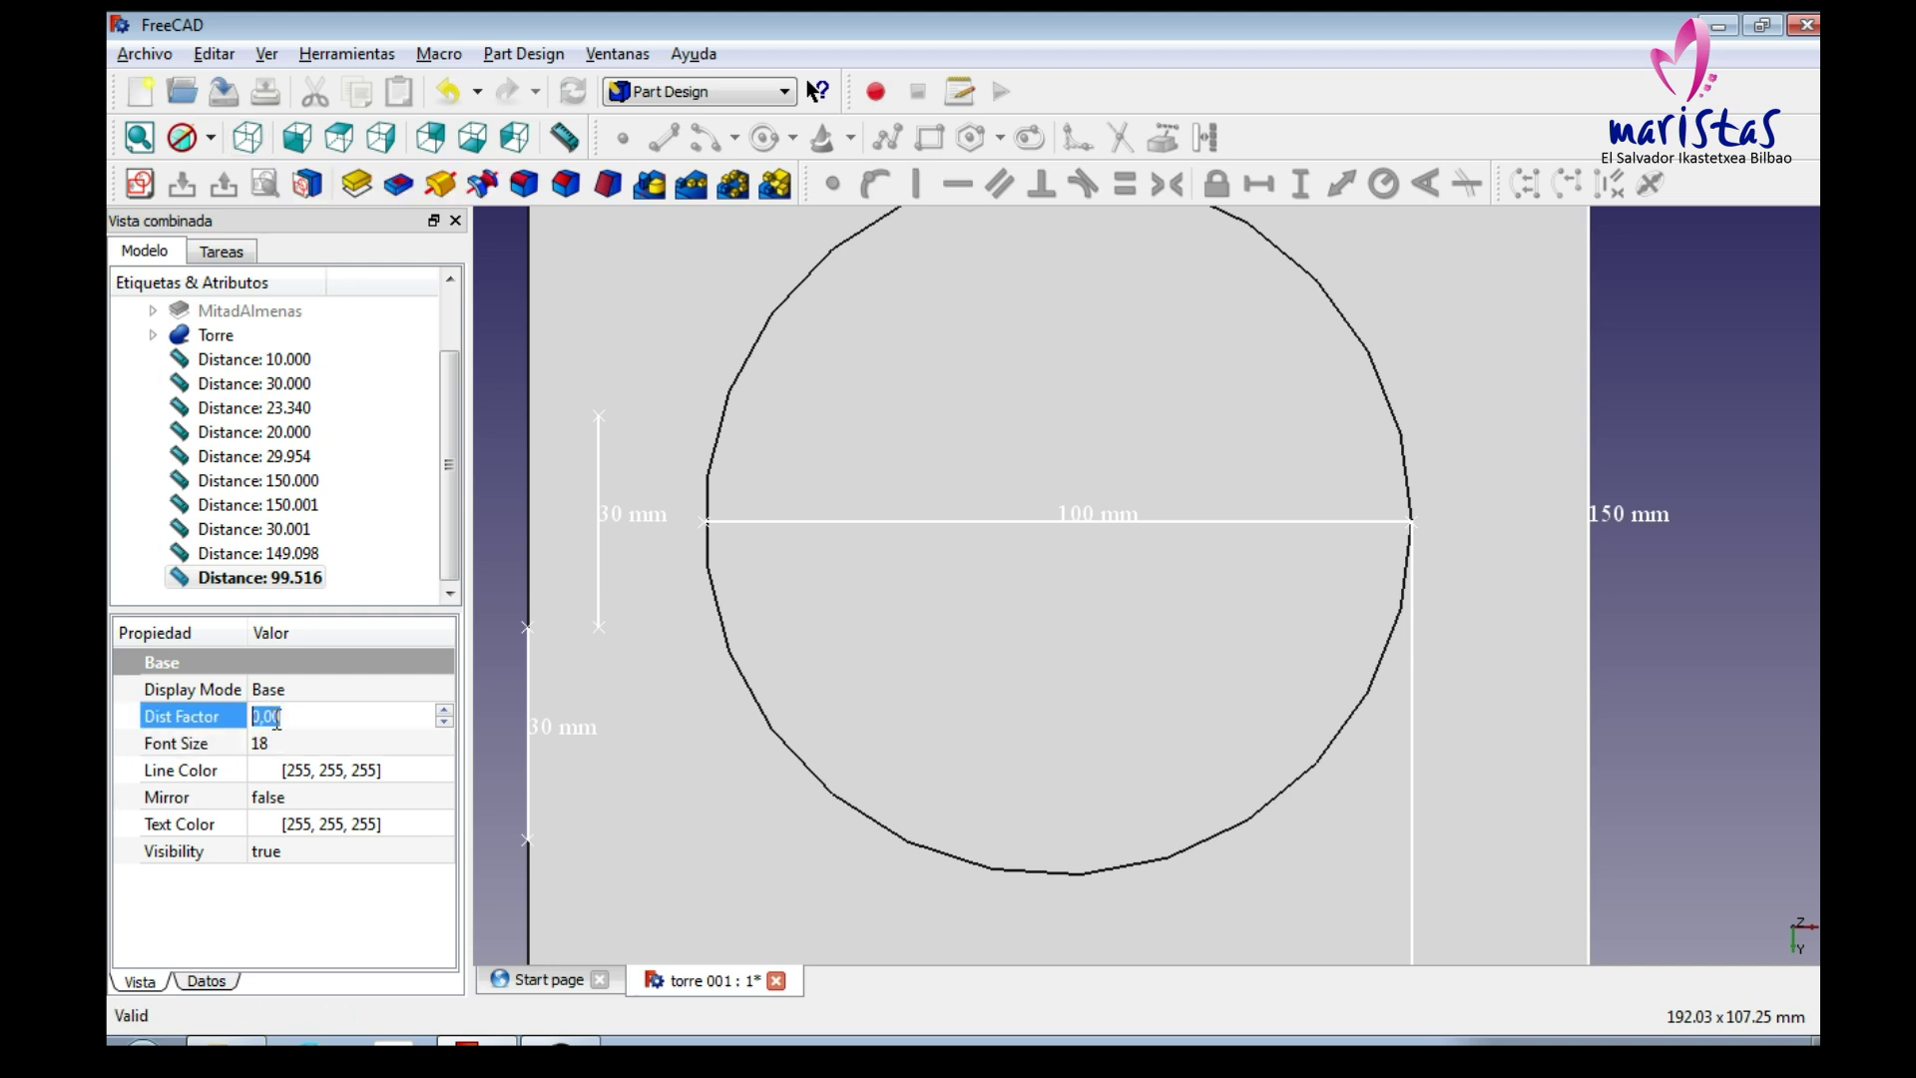
Set the shaft height measurement's Dist Factor to 0 in a fitted axonometric view and save the document.
{"action": "left_click", "coordinate": [246, 138]}
{"action": "left_click", "coordinate": [139, 138]}
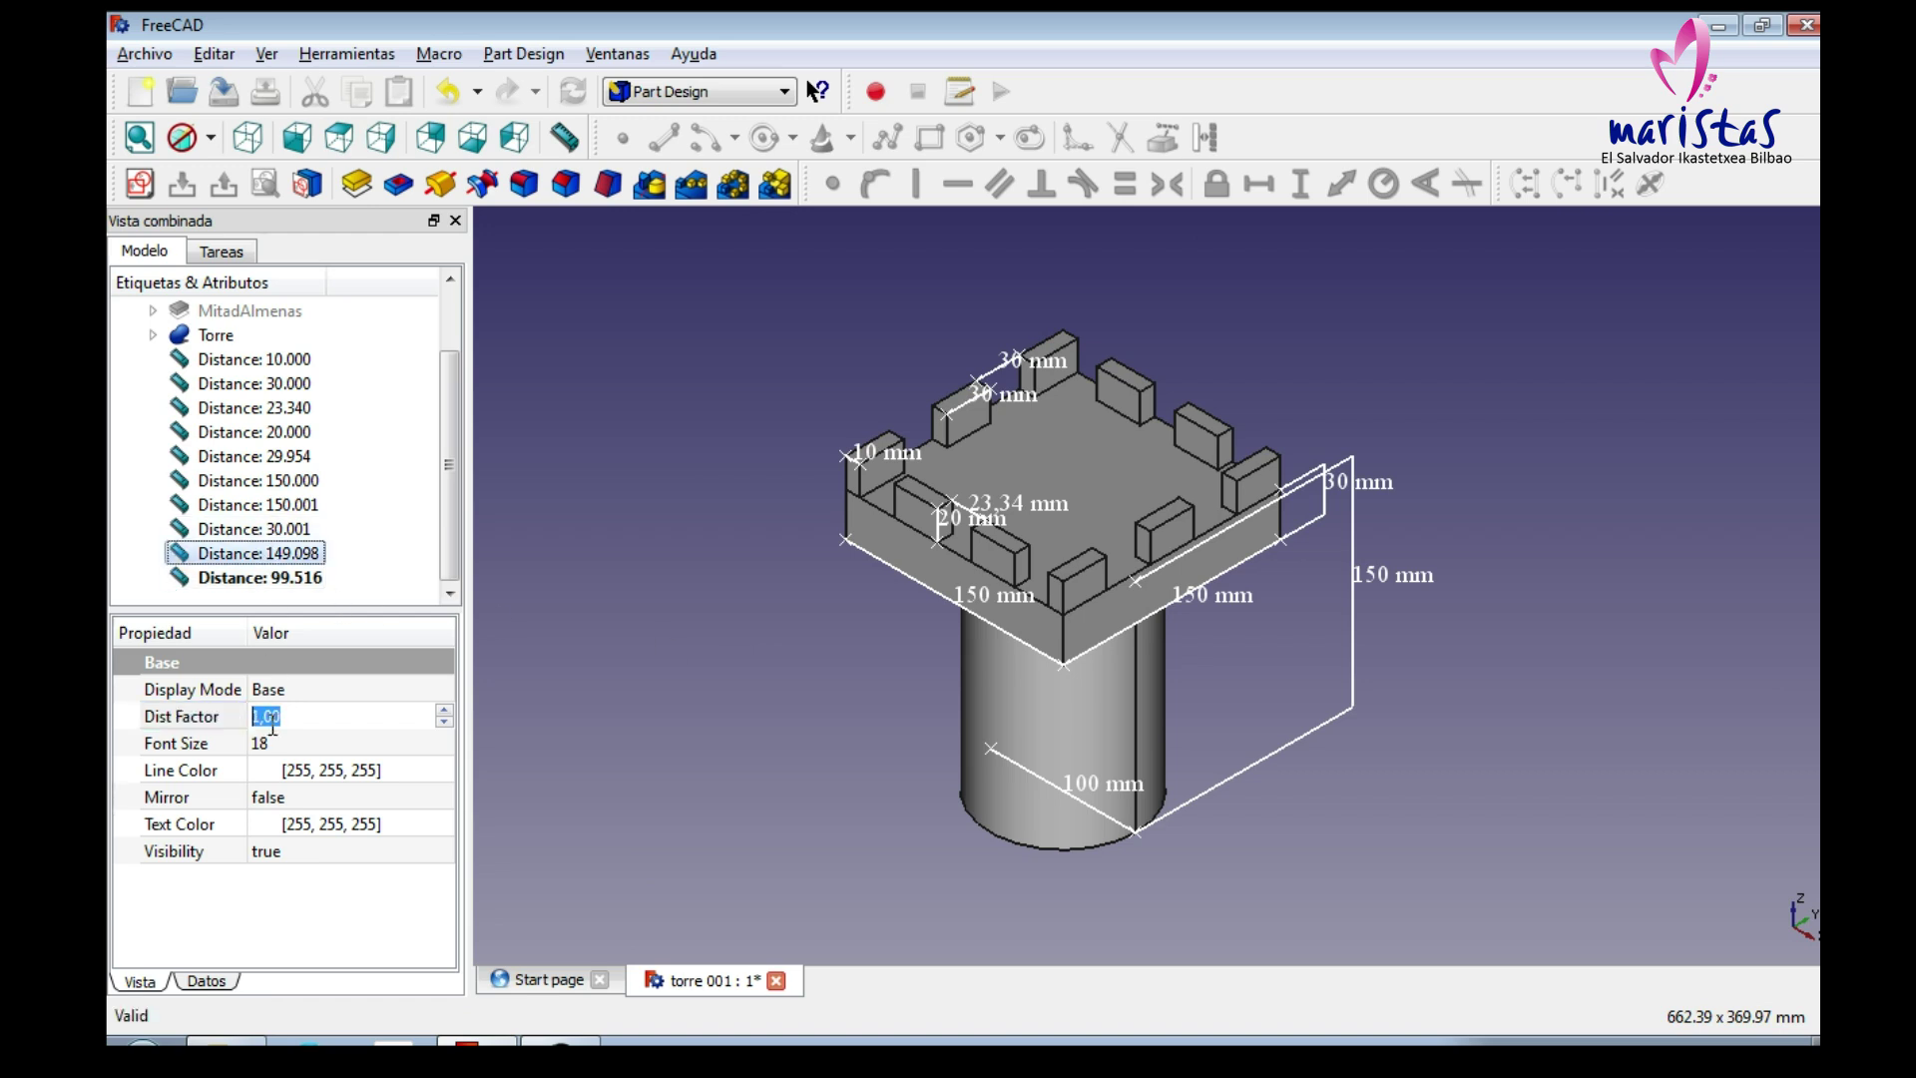
{"action": "scroll", "coordinate": [275, 719], "scroll_direction": "up", "scroll_amount": 1}
{"action": "scroll", "coordinate": [274, 718], "scroll_direction": "down", "scroll_amount": 1}
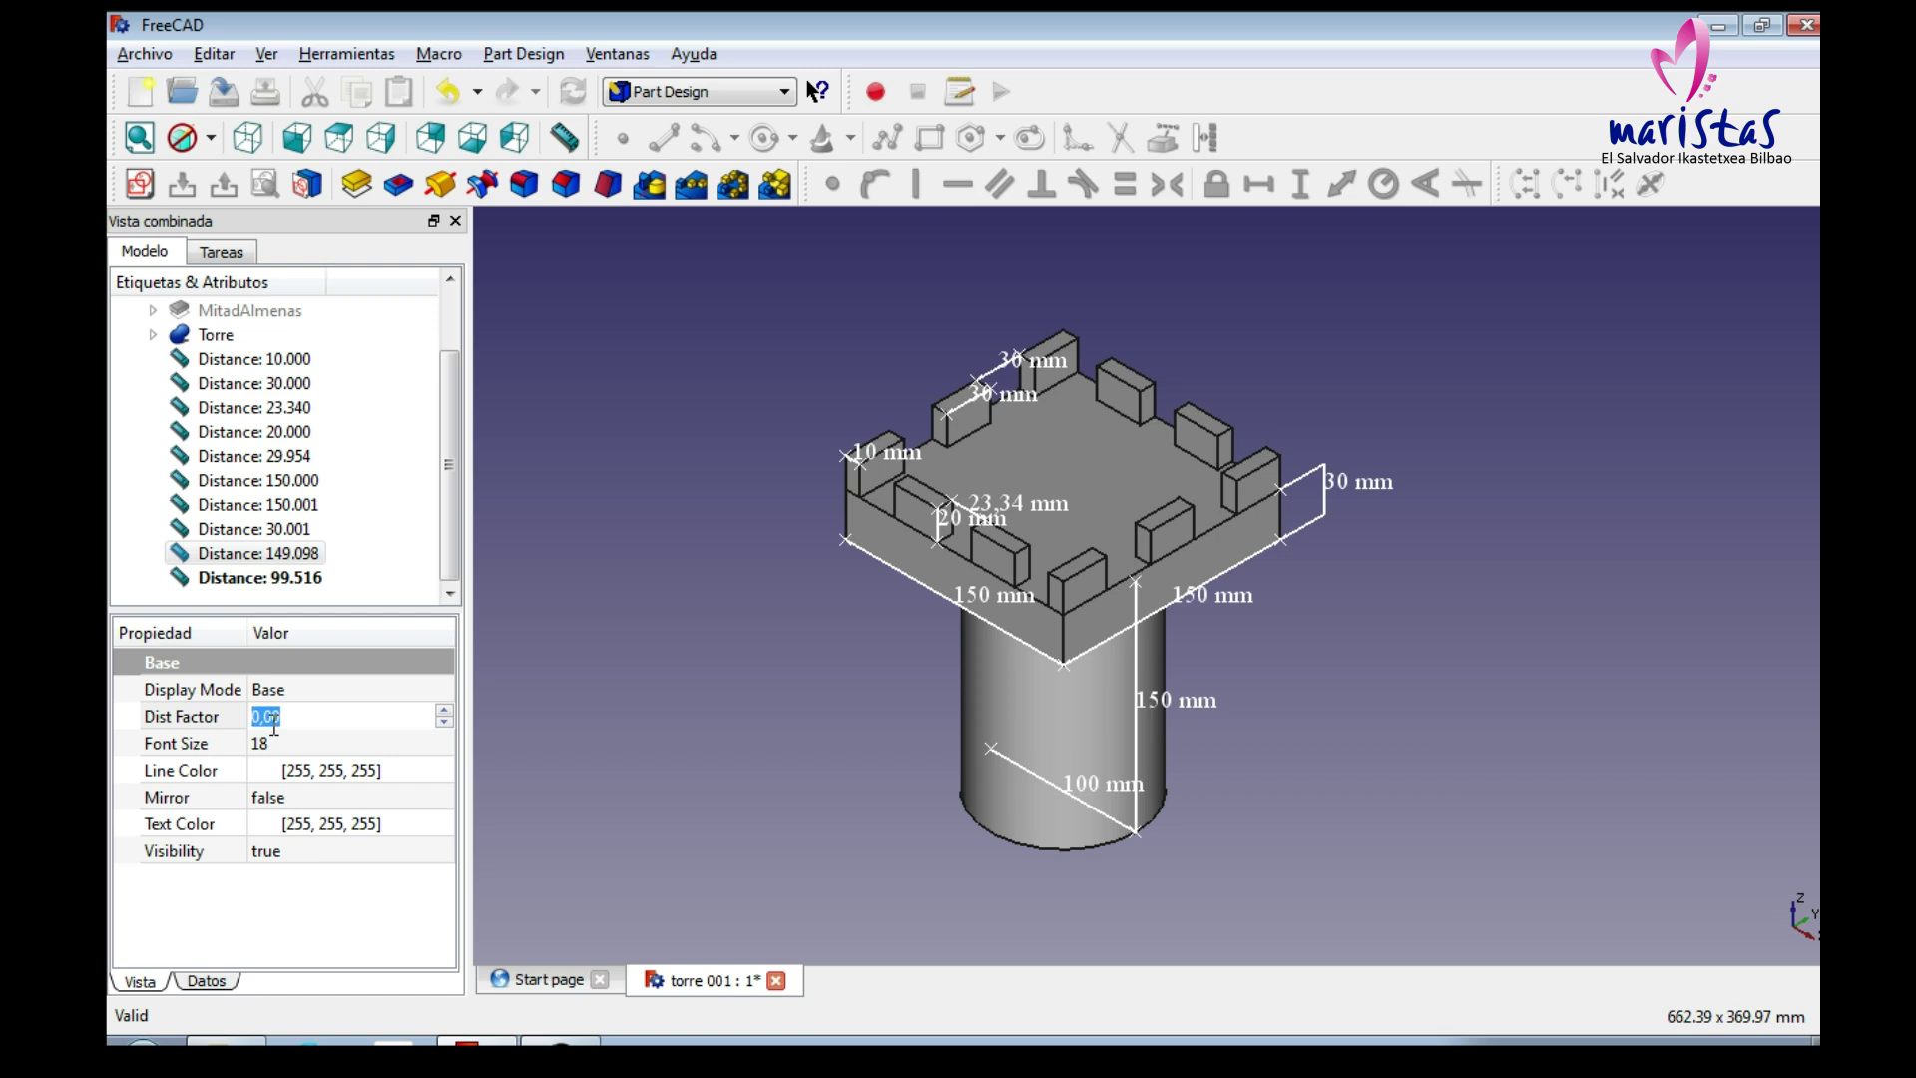
{"action": "left_click", "coordinate": [224, 91]}
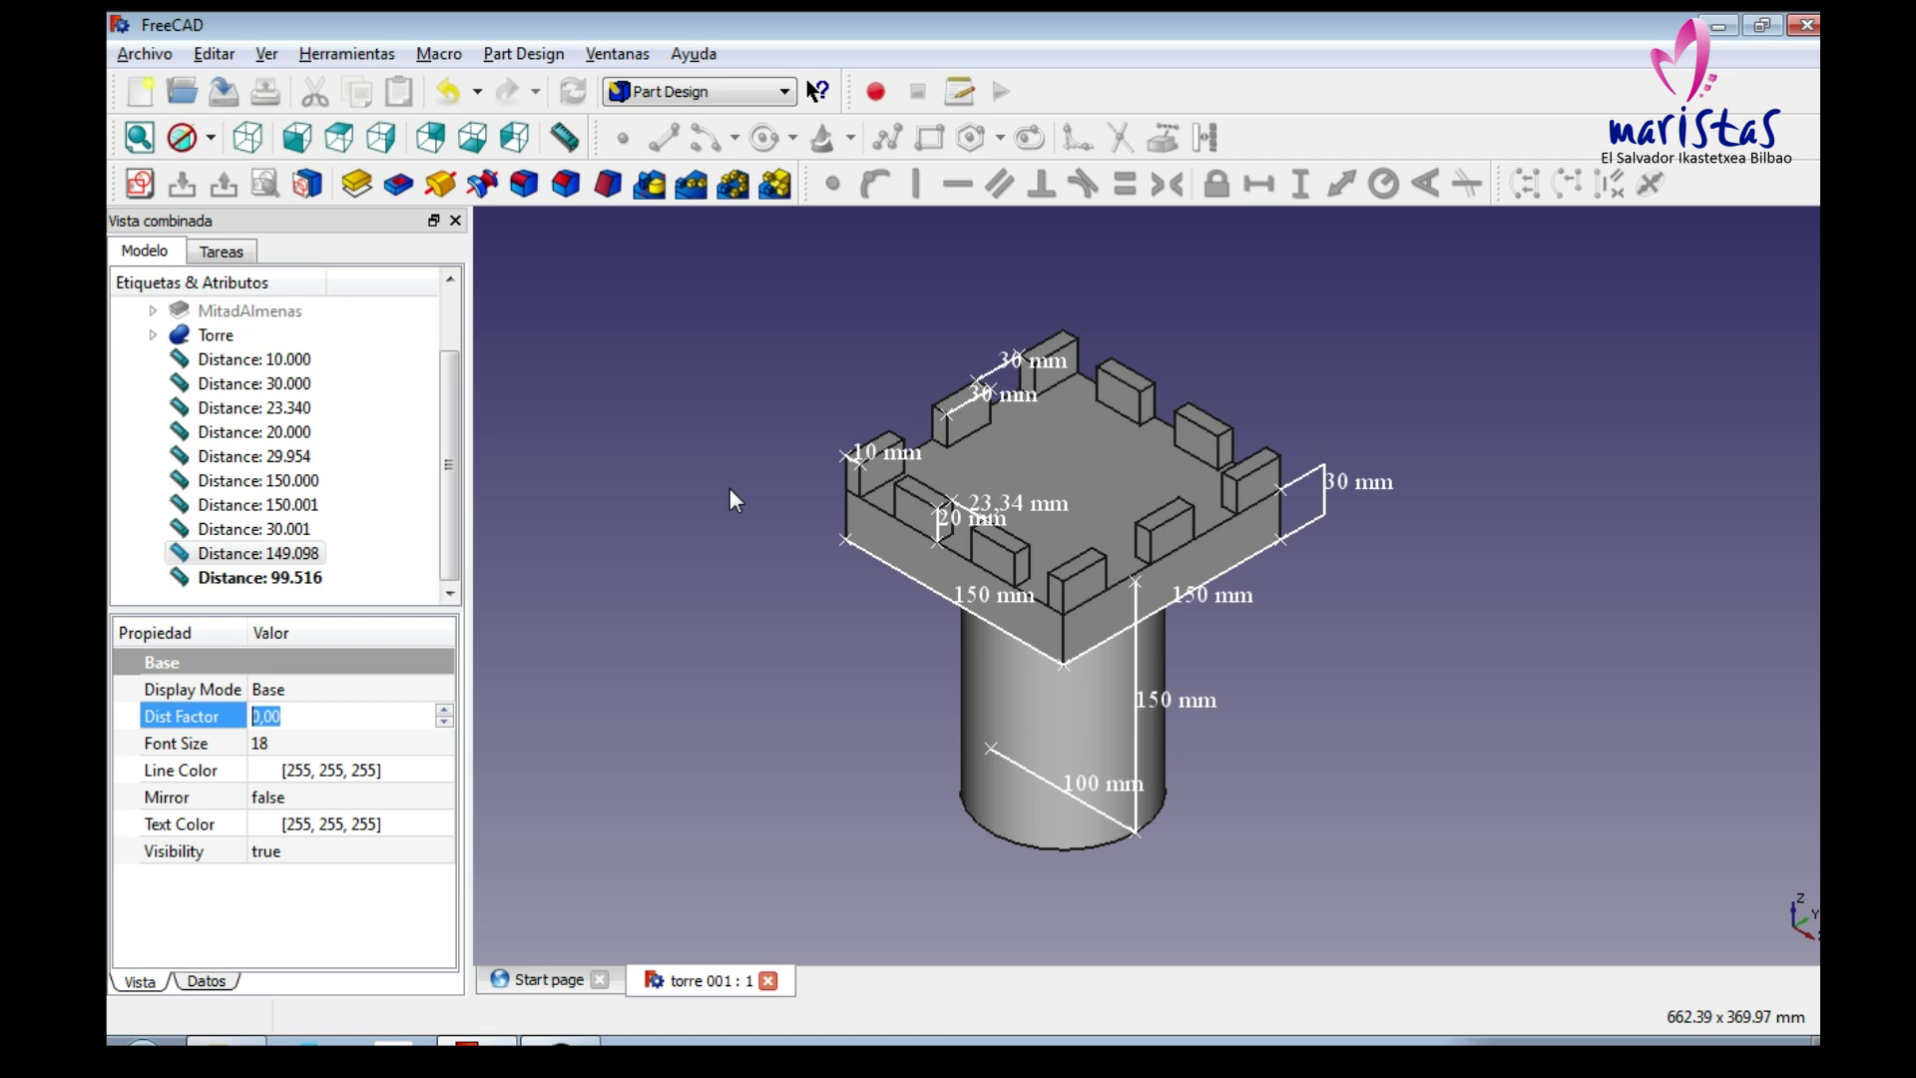
{"action": "left_click", "coordinate": [561, 1042]}
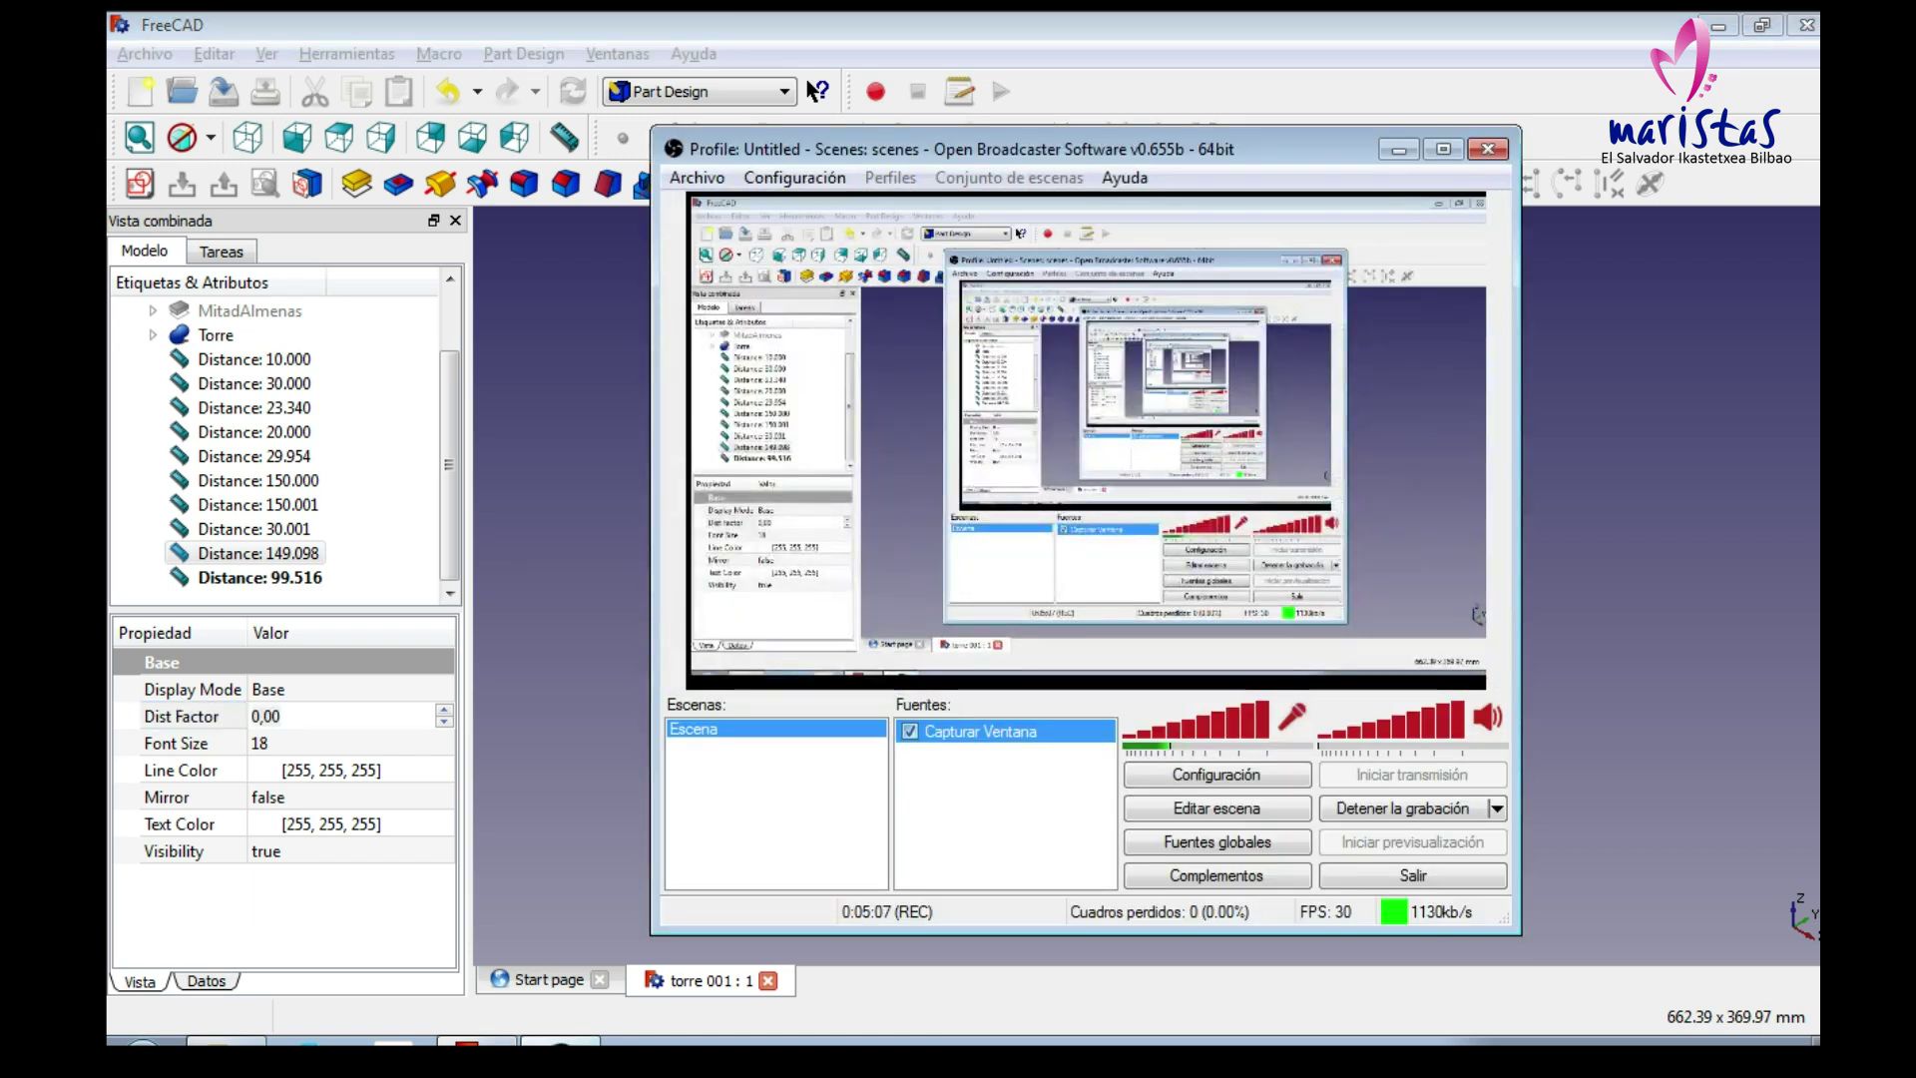